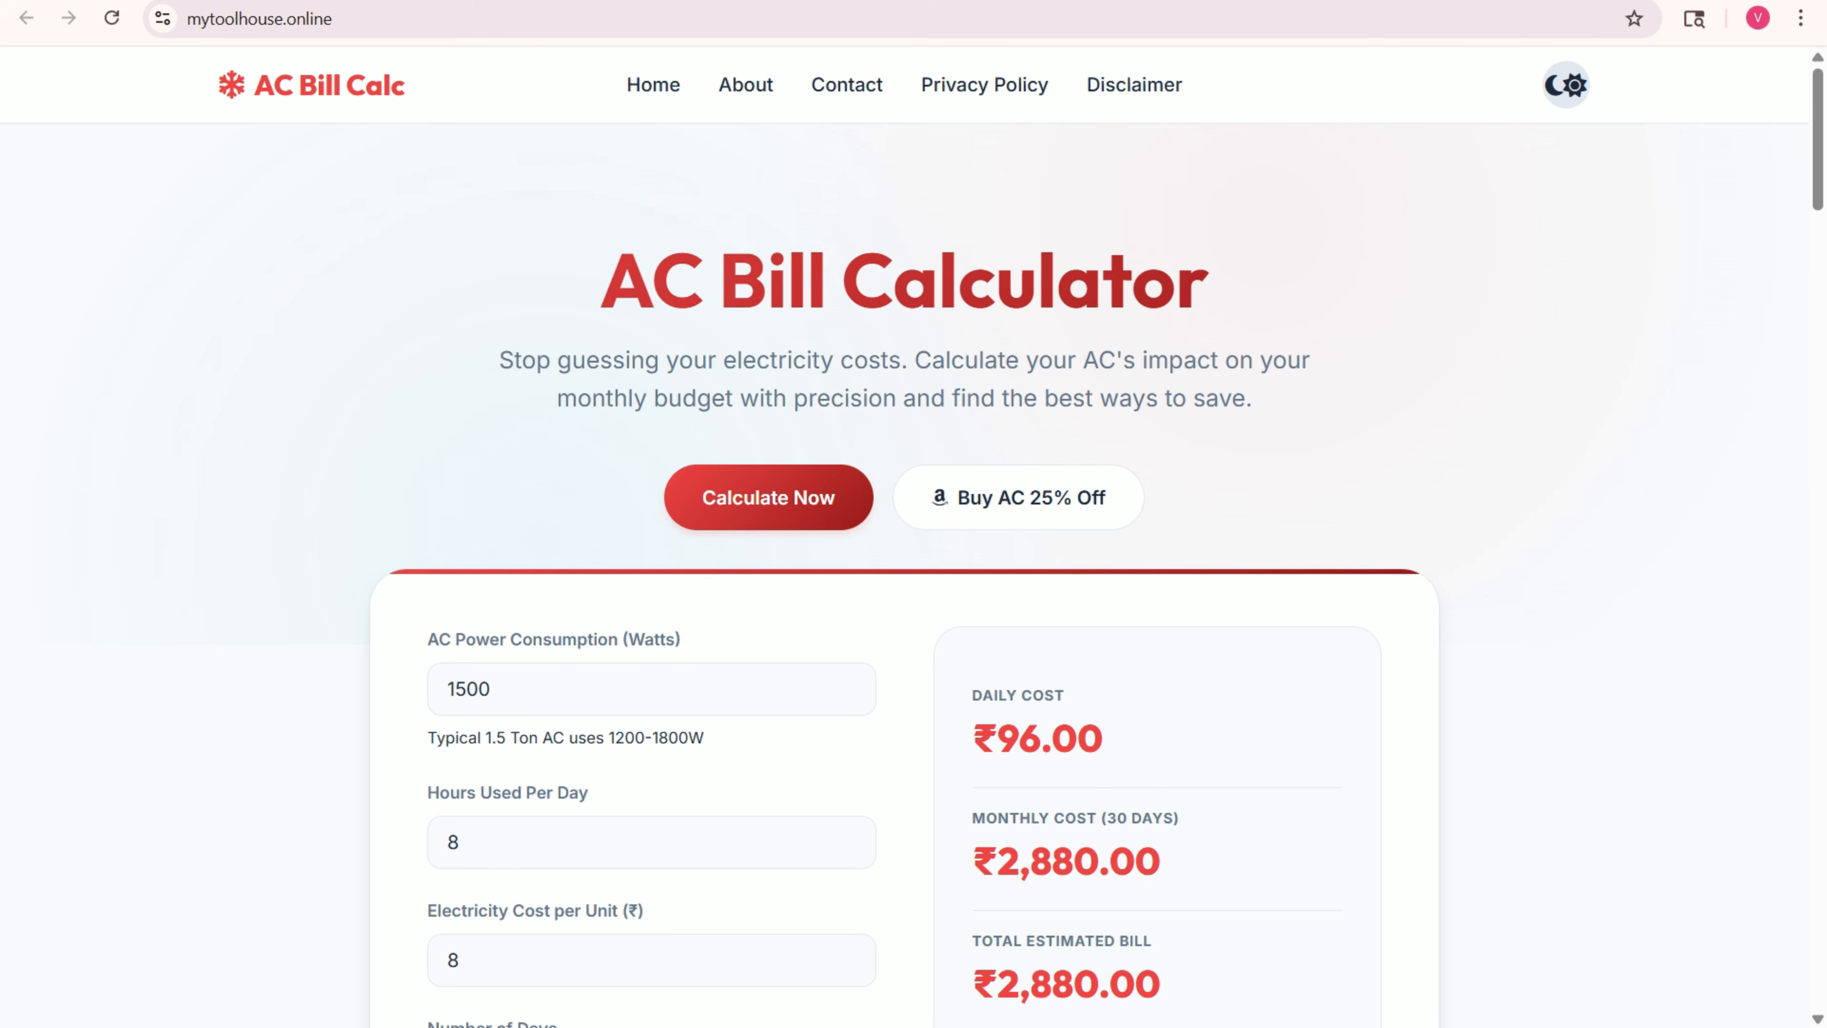
- Review the AC Bill Calculator homepage and check where its Buy AC 25% Off link leads, then return to the site
scroll(914, 504, down, 5)
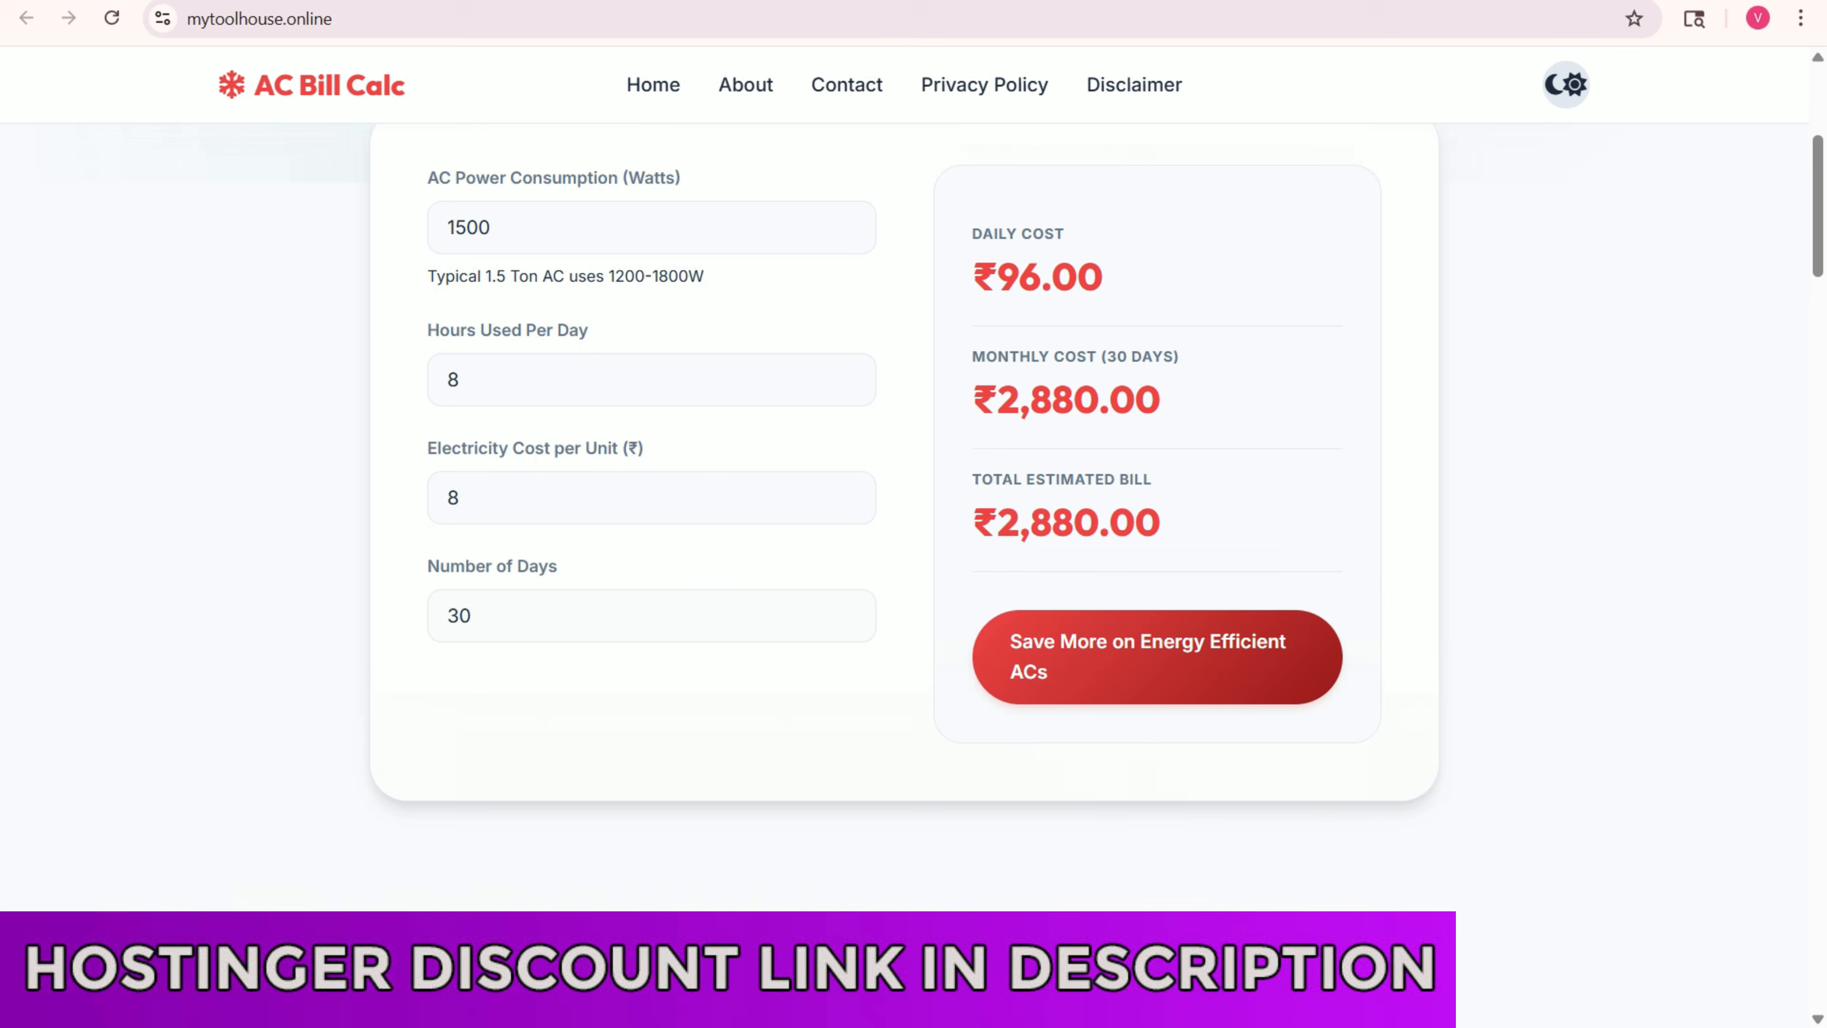
scroll(914, 504, up, 5)
drag(600, 281, 1312, 362)
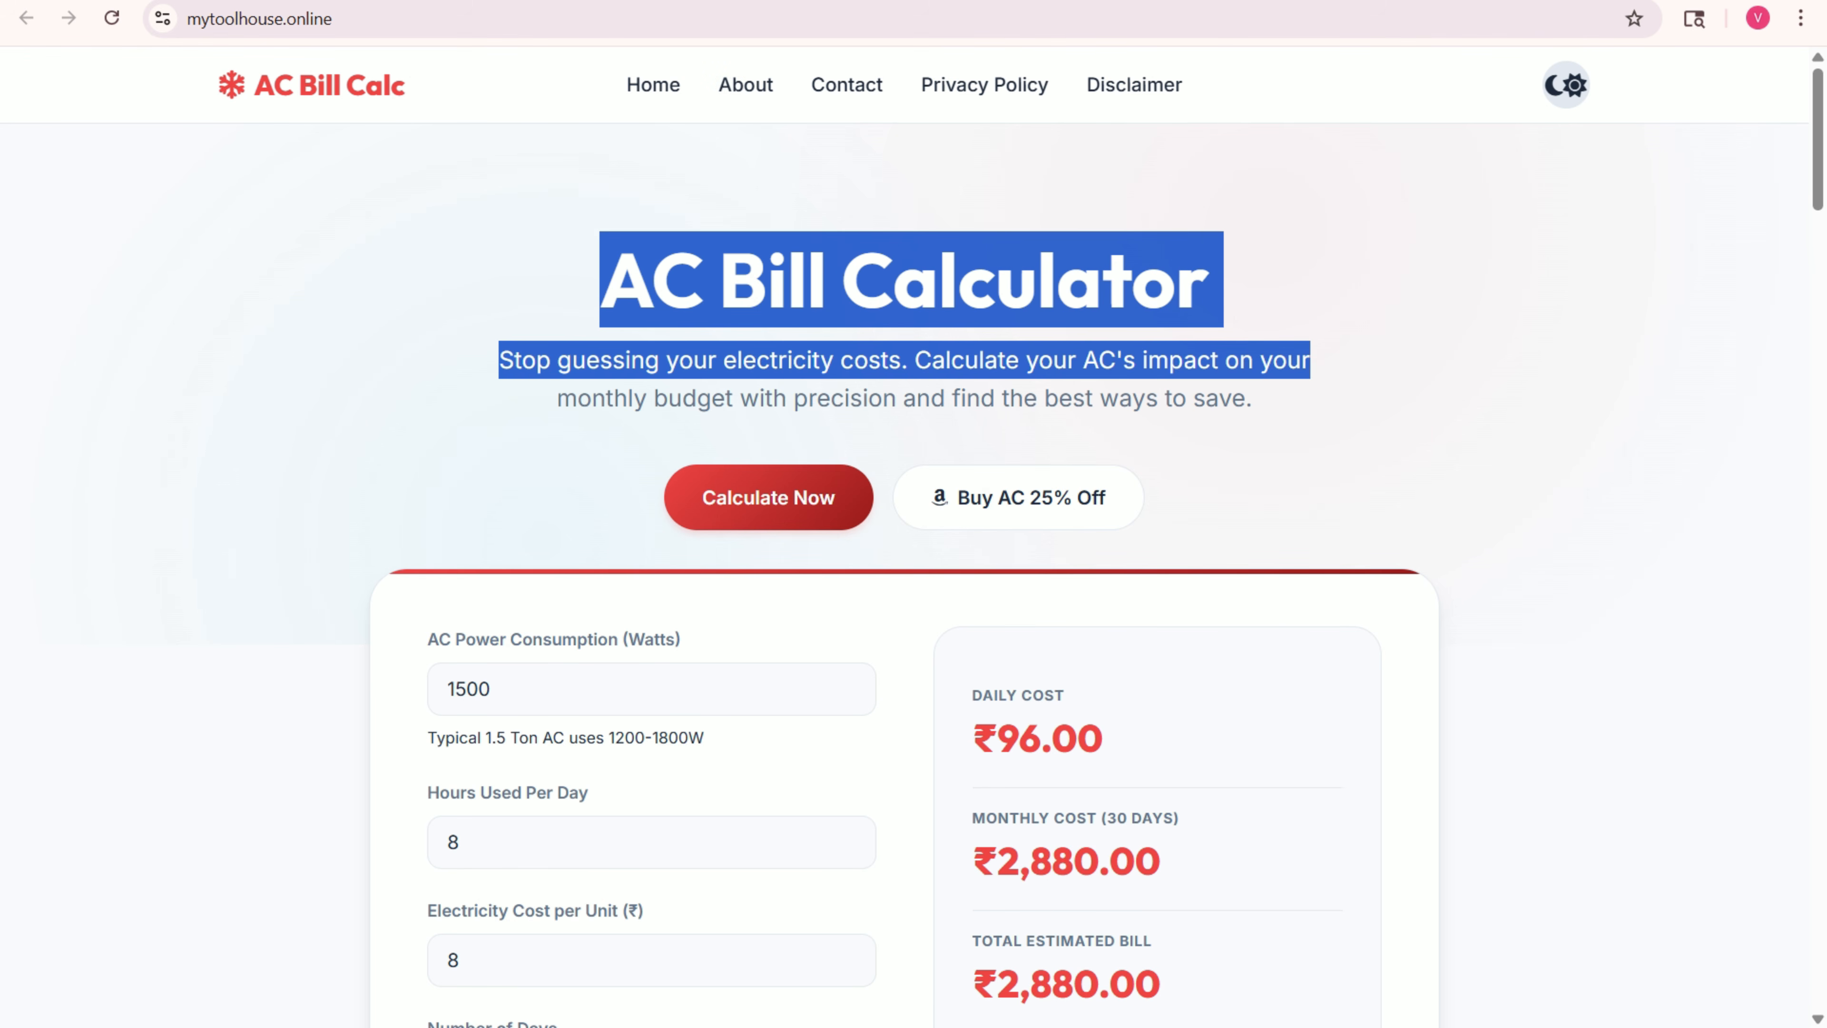
scroll(914, 548, down, 5)
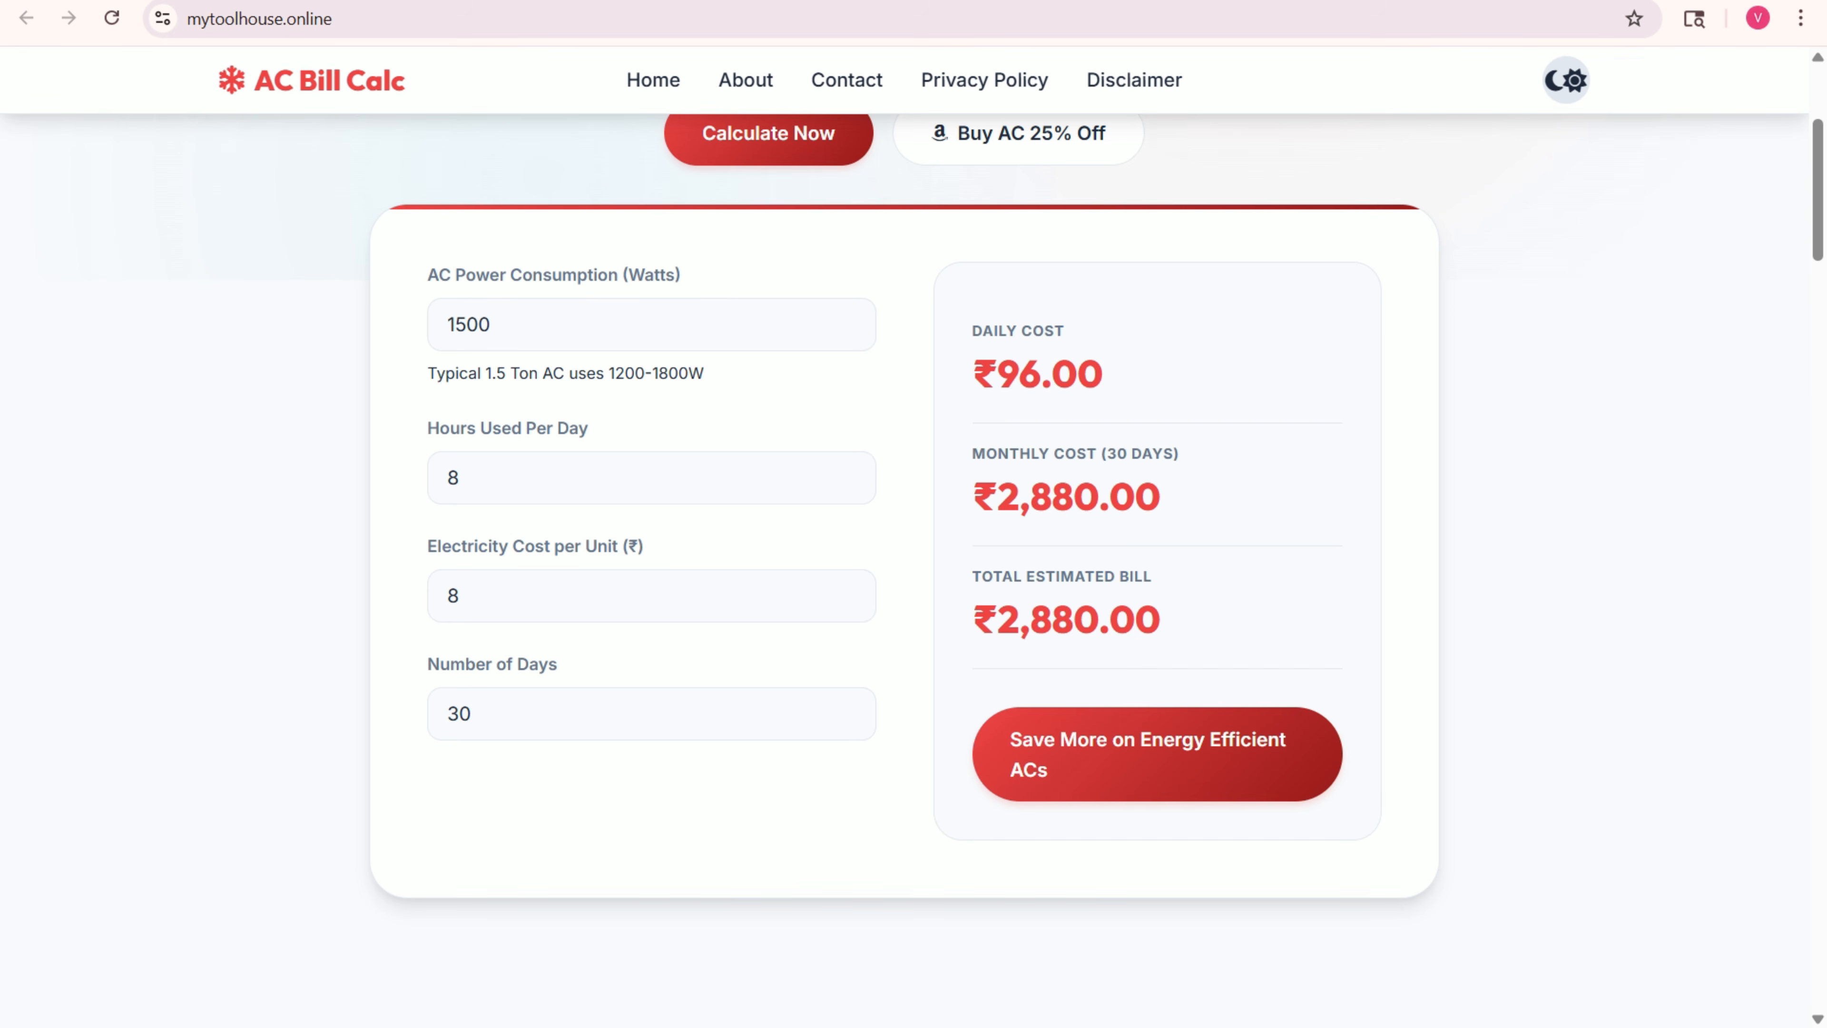
scroll(914, 547, up, 5)
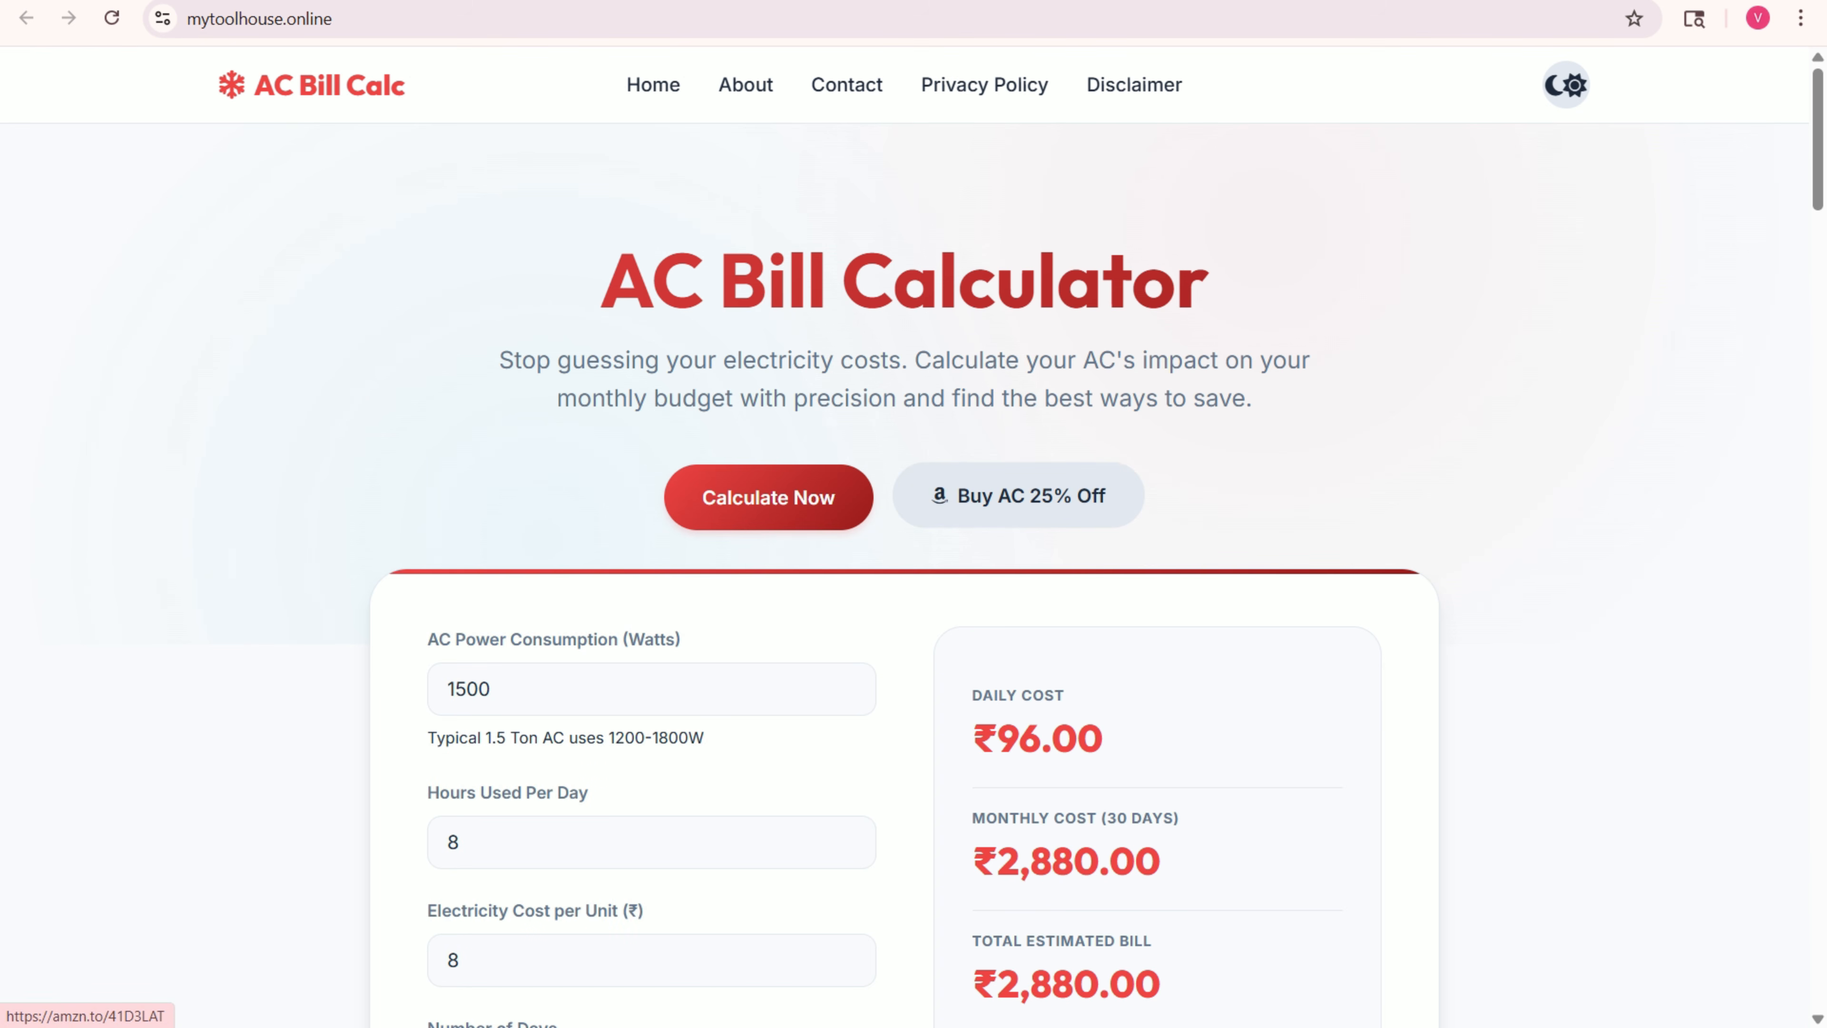
click(1018, 495)
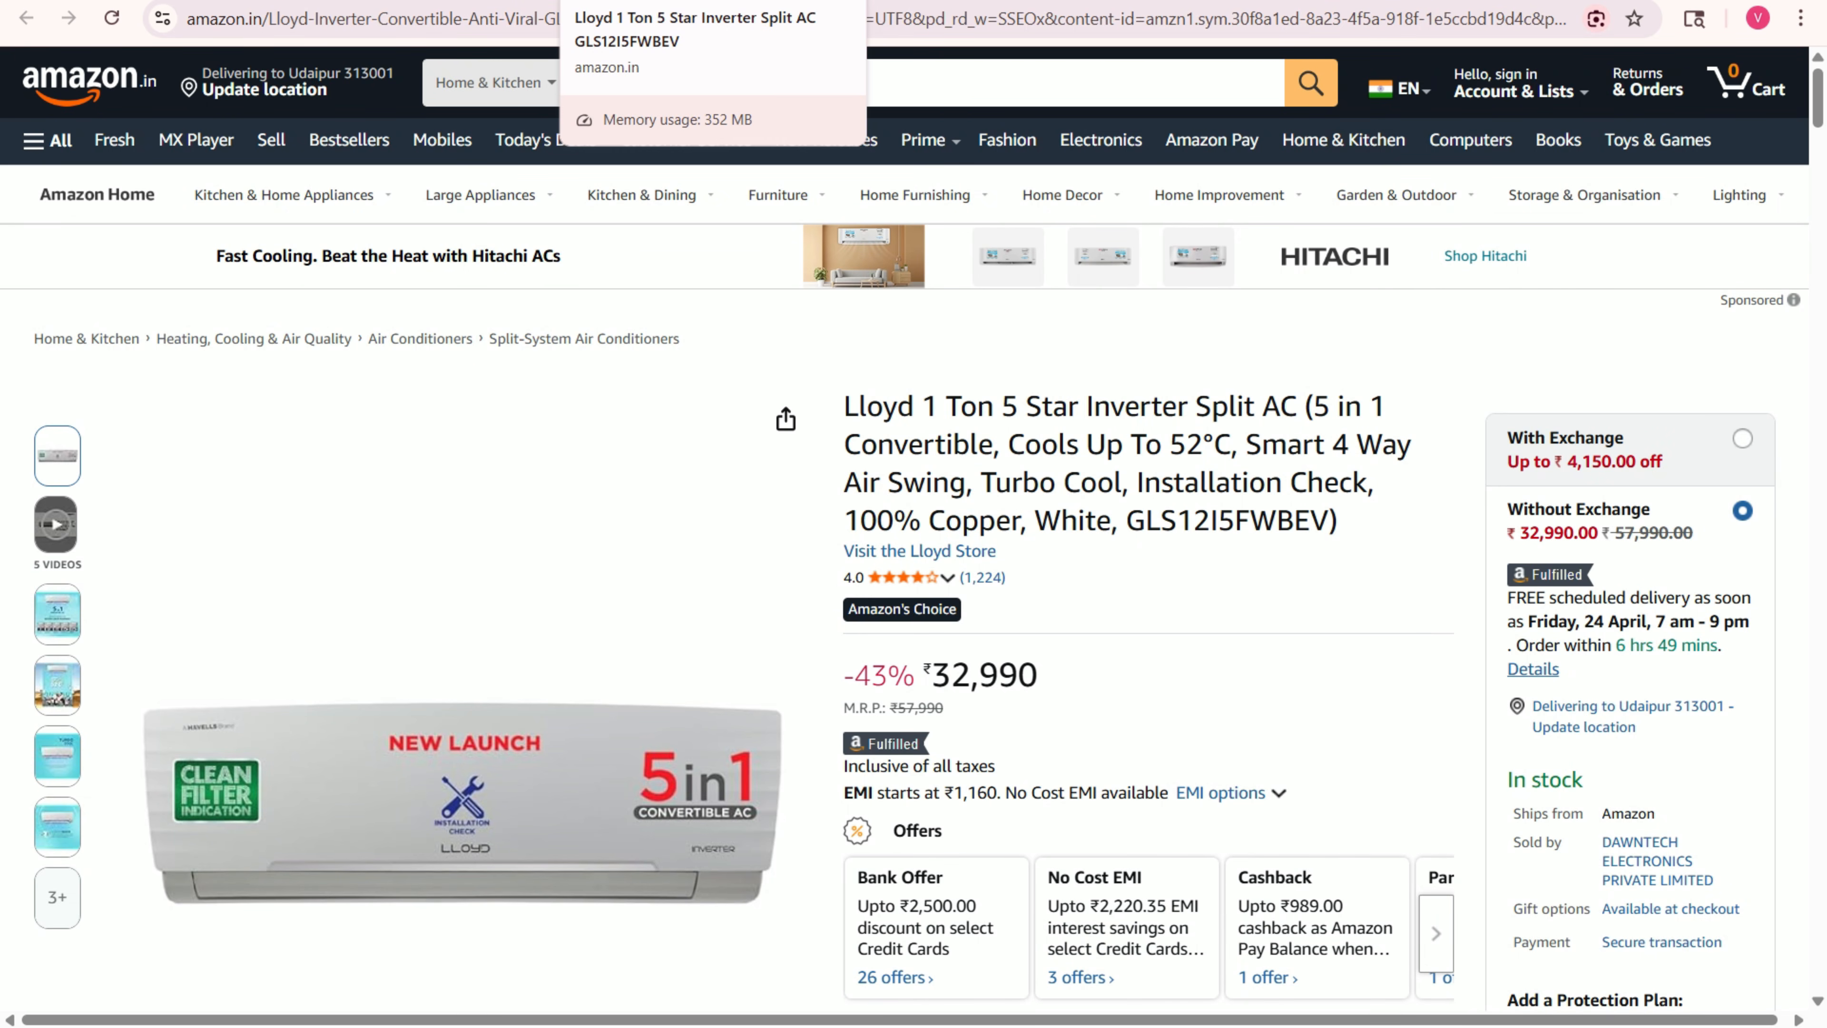
click(841, 1)
- Examine the calculator form and the Lloyd AC promotion section with its Check Best AC Offers link on the homepage
scroll(914, 540, down, 8)
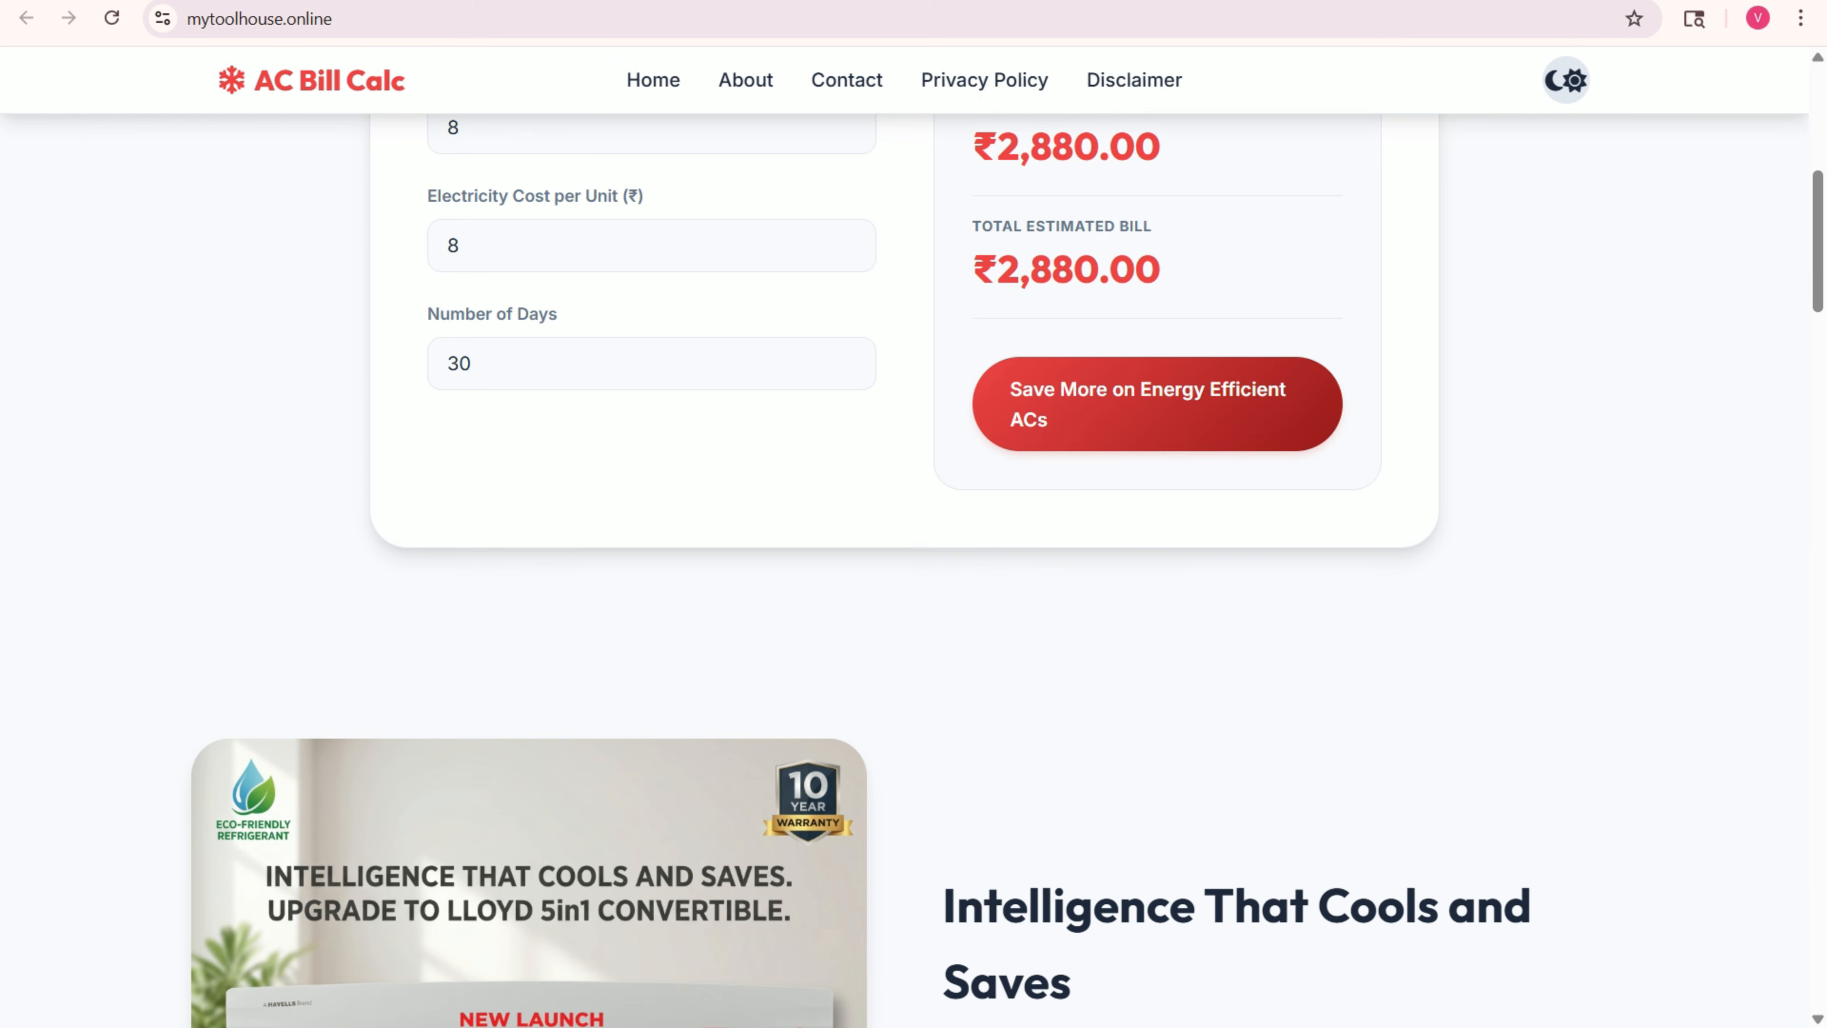
scroll(913, 539, down, 9)
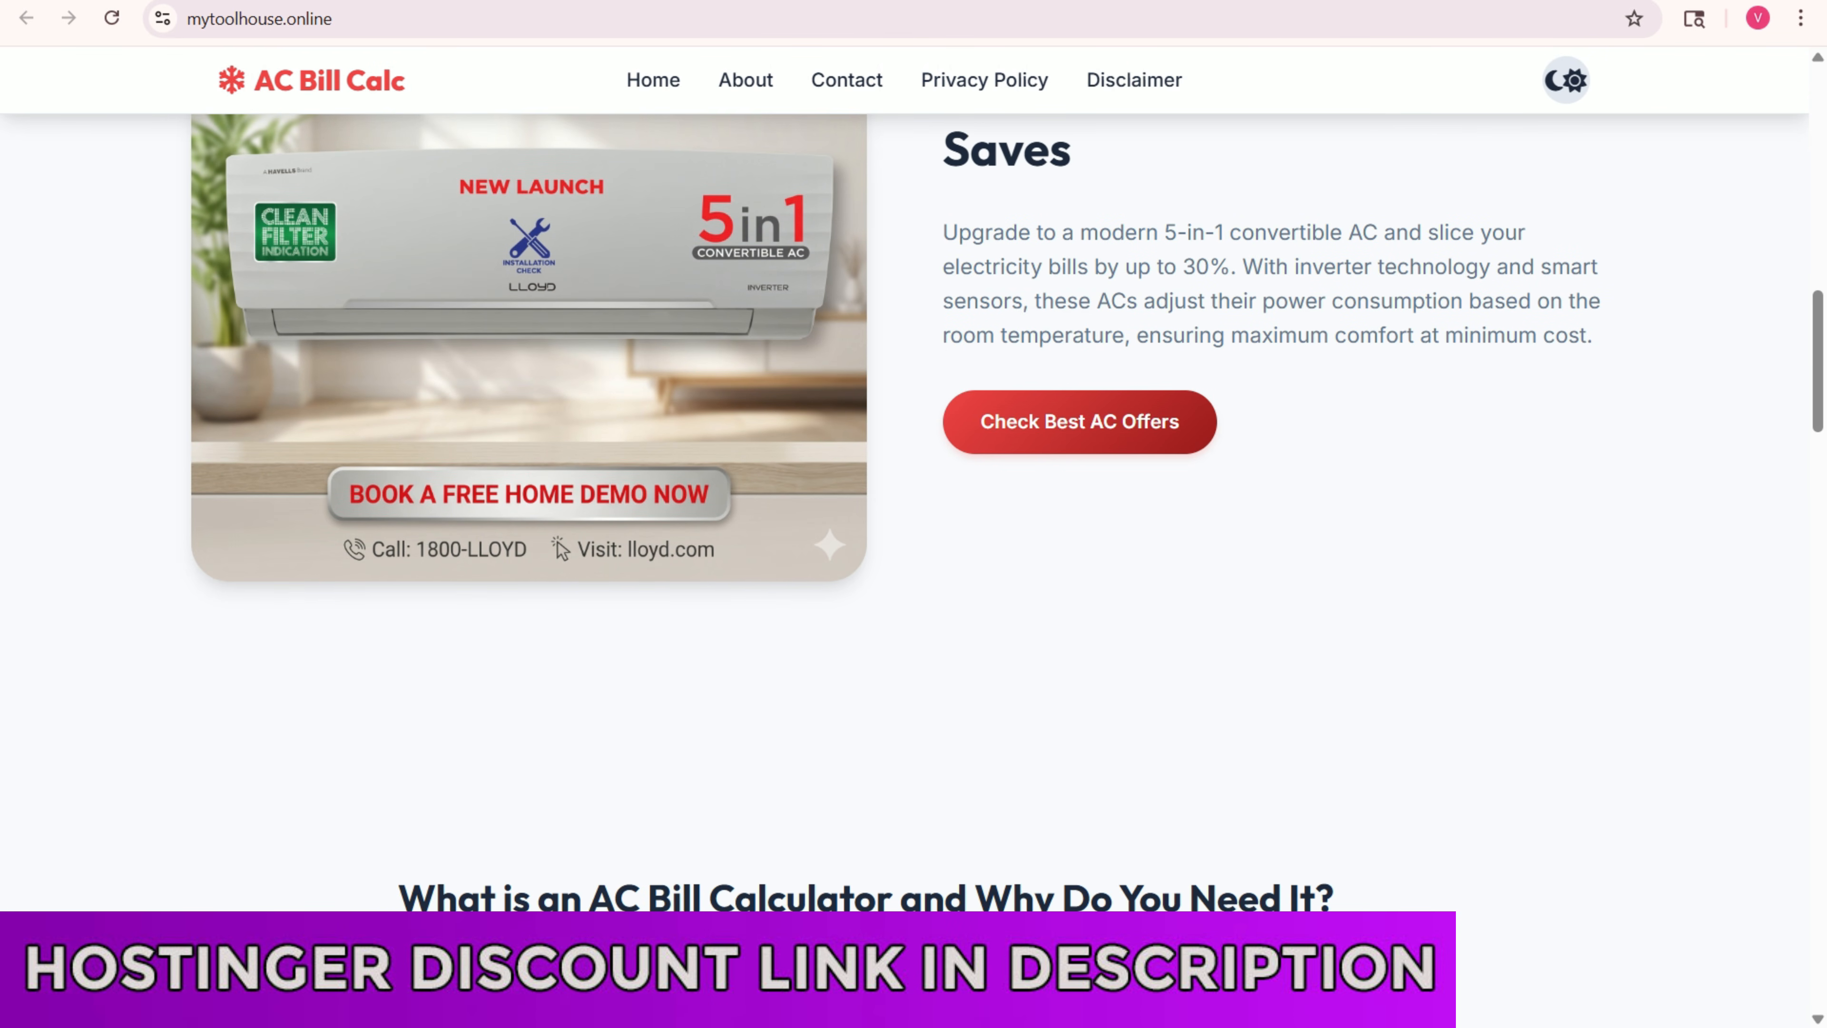
scroll(914, 540, up, 12)
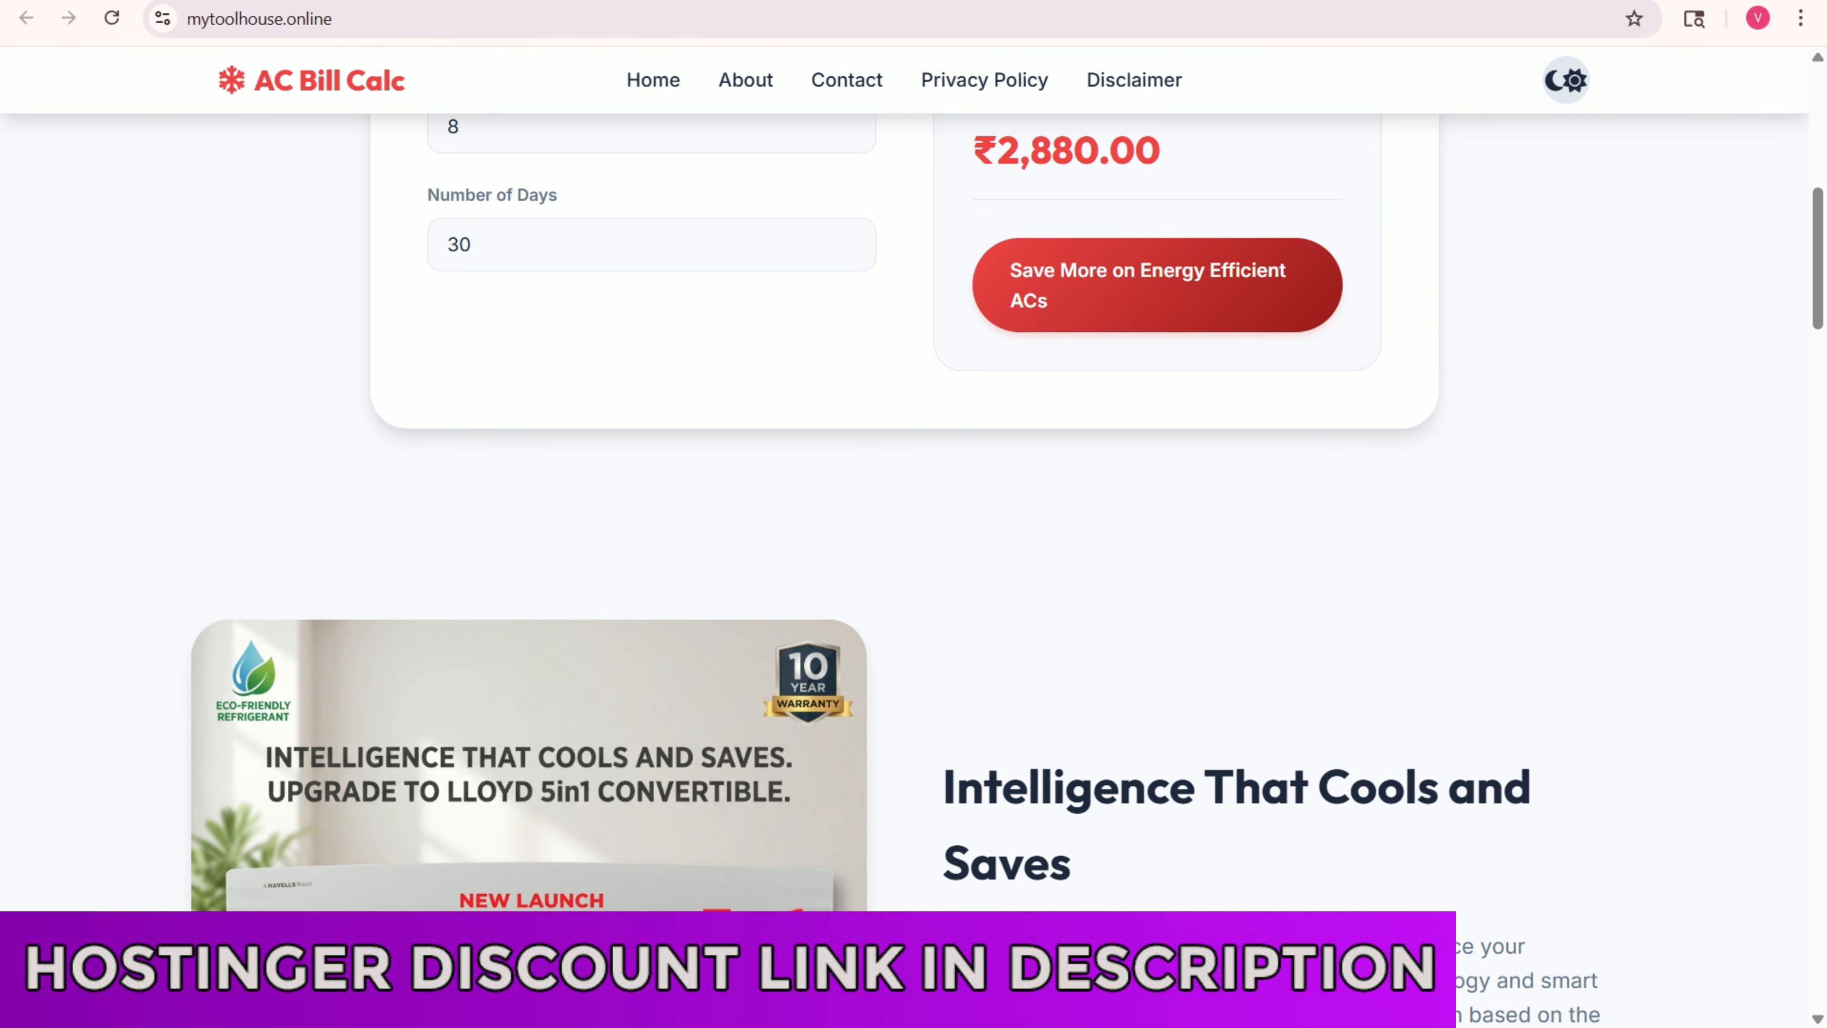
scroll(907, 576, up, 2)
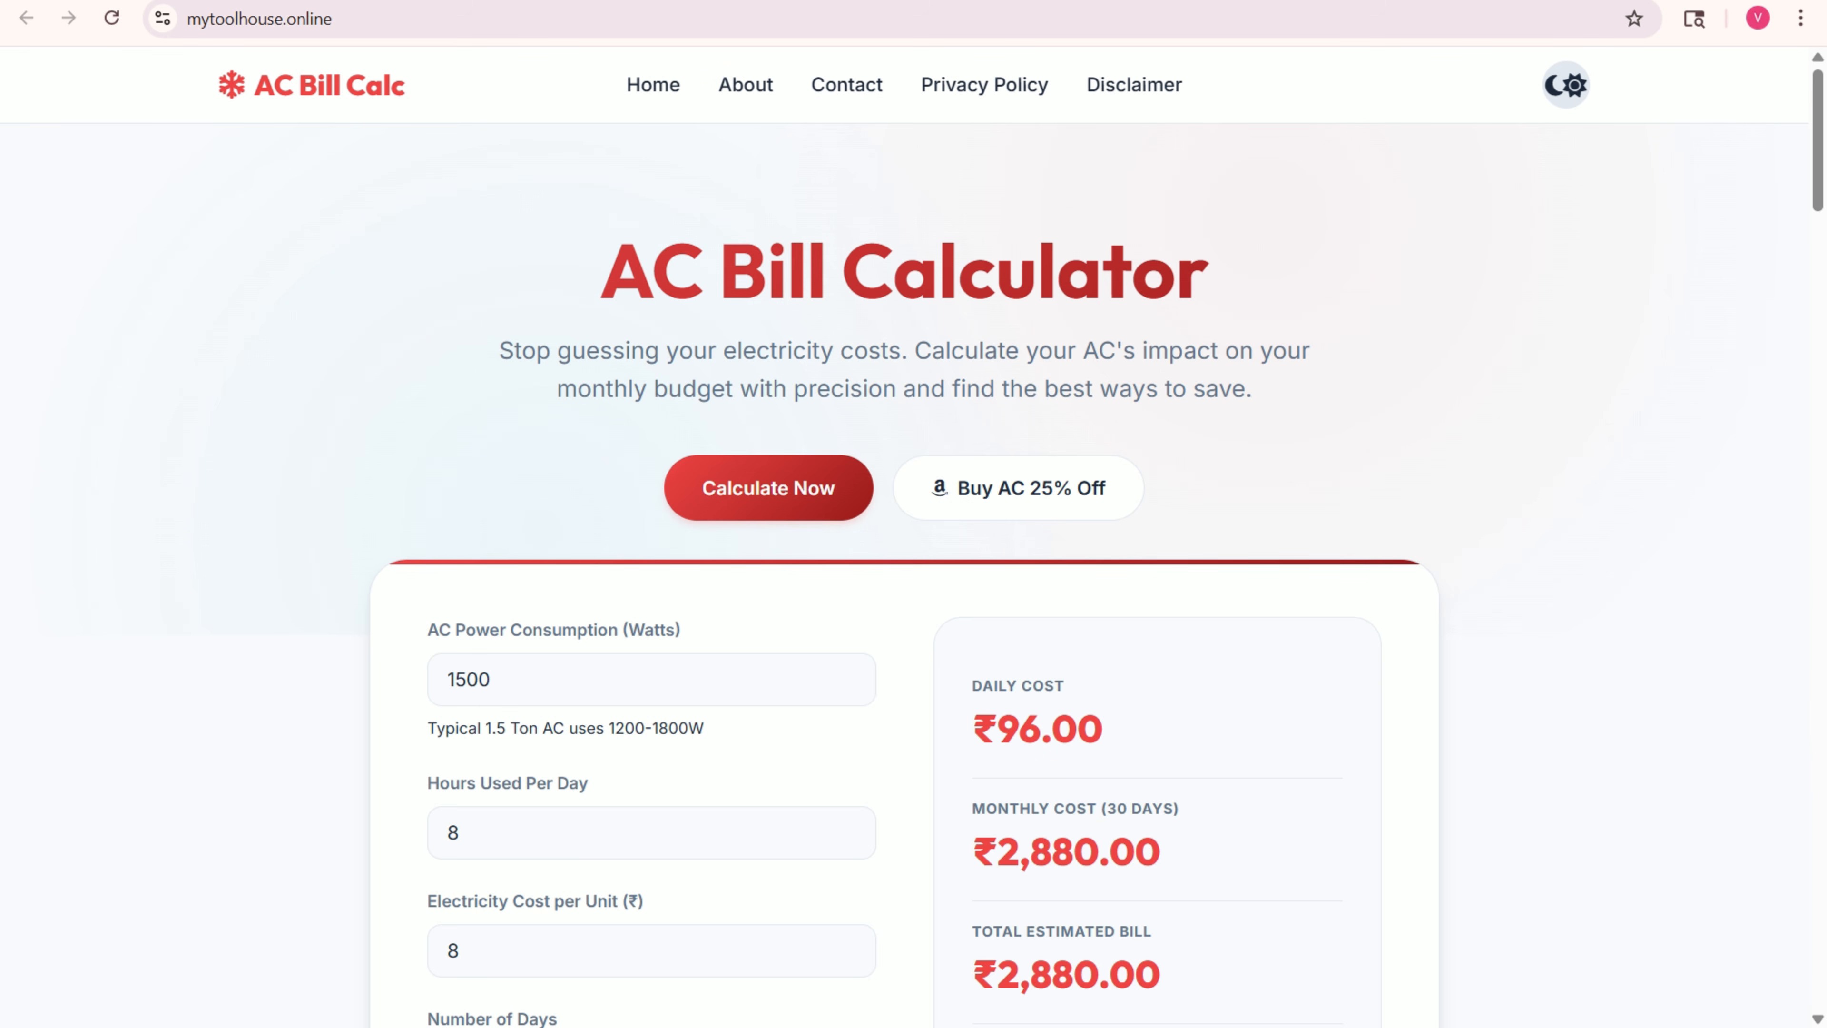
scroll(904, 537, down, 9)
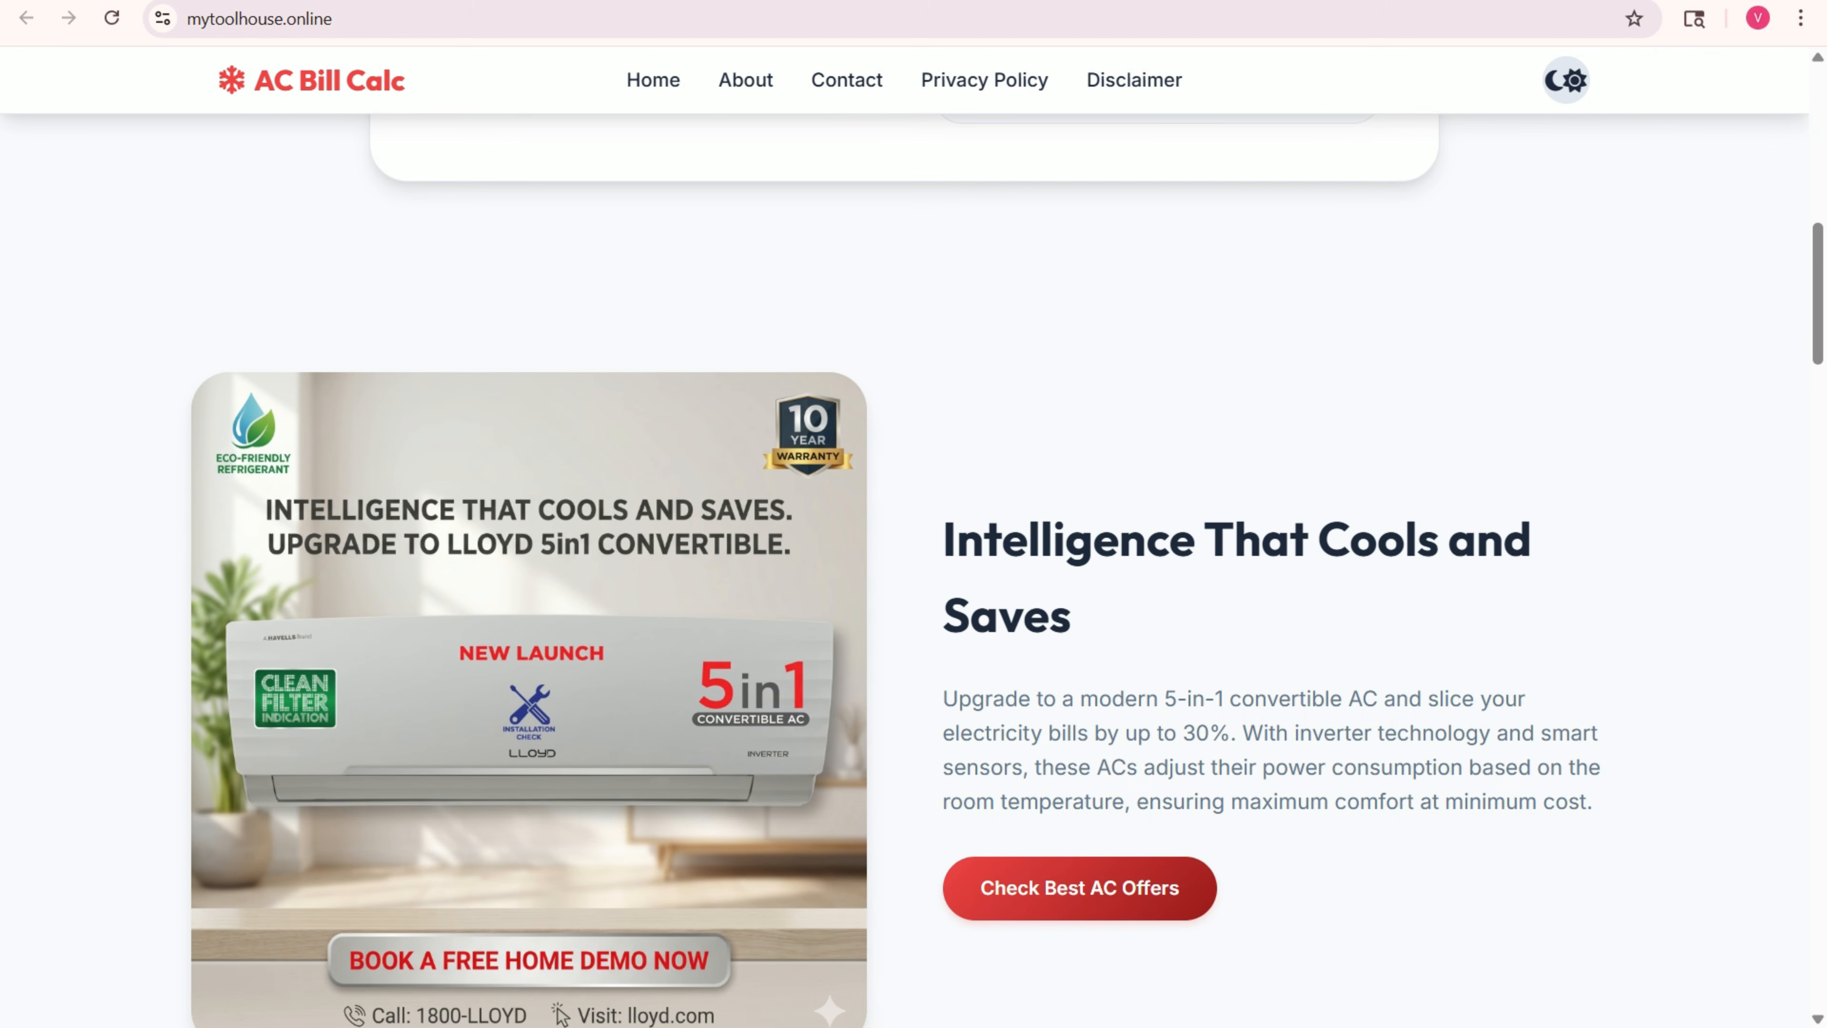
scroll(904, 537, up, 7)
mouse_move(1819, 170)
mouse_down()
mouse_move(1819, 703)
mouse_move(1819, 137)
mouse_up()
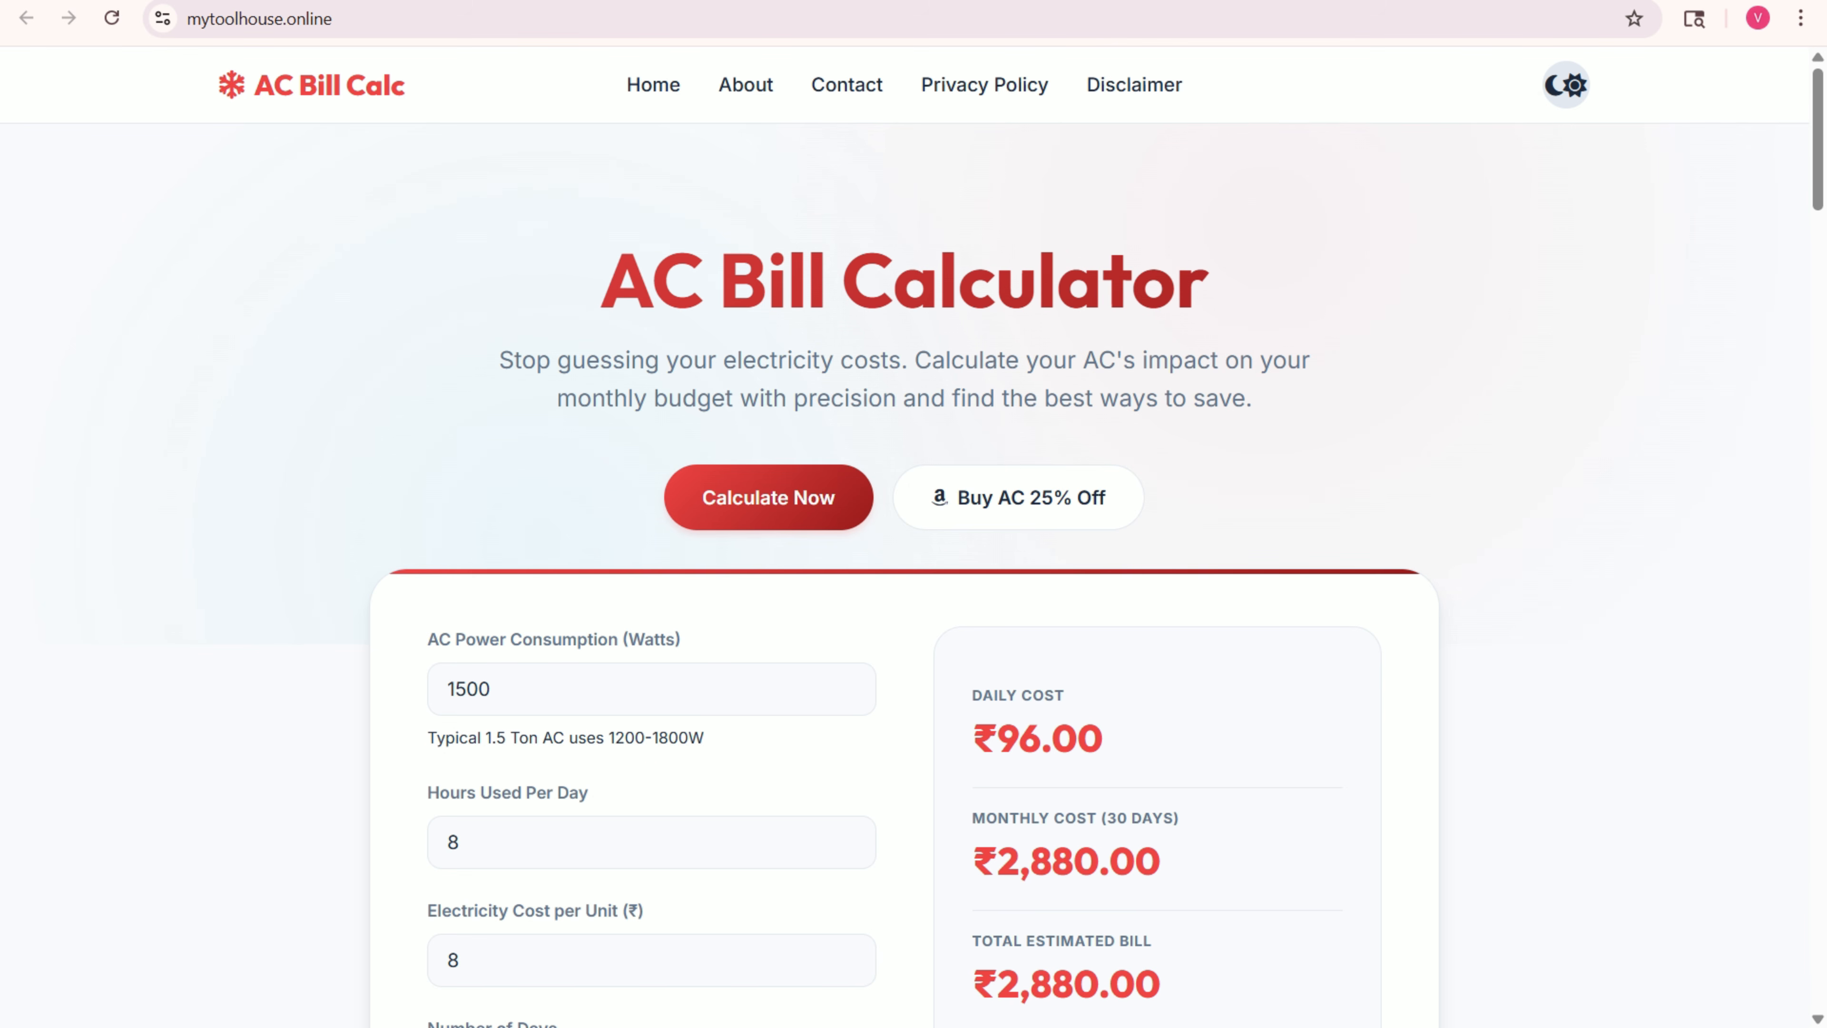
- View the Hostinger dashboard for mytoolhouse.online and the site files in its public_html folder
click(115, 2)
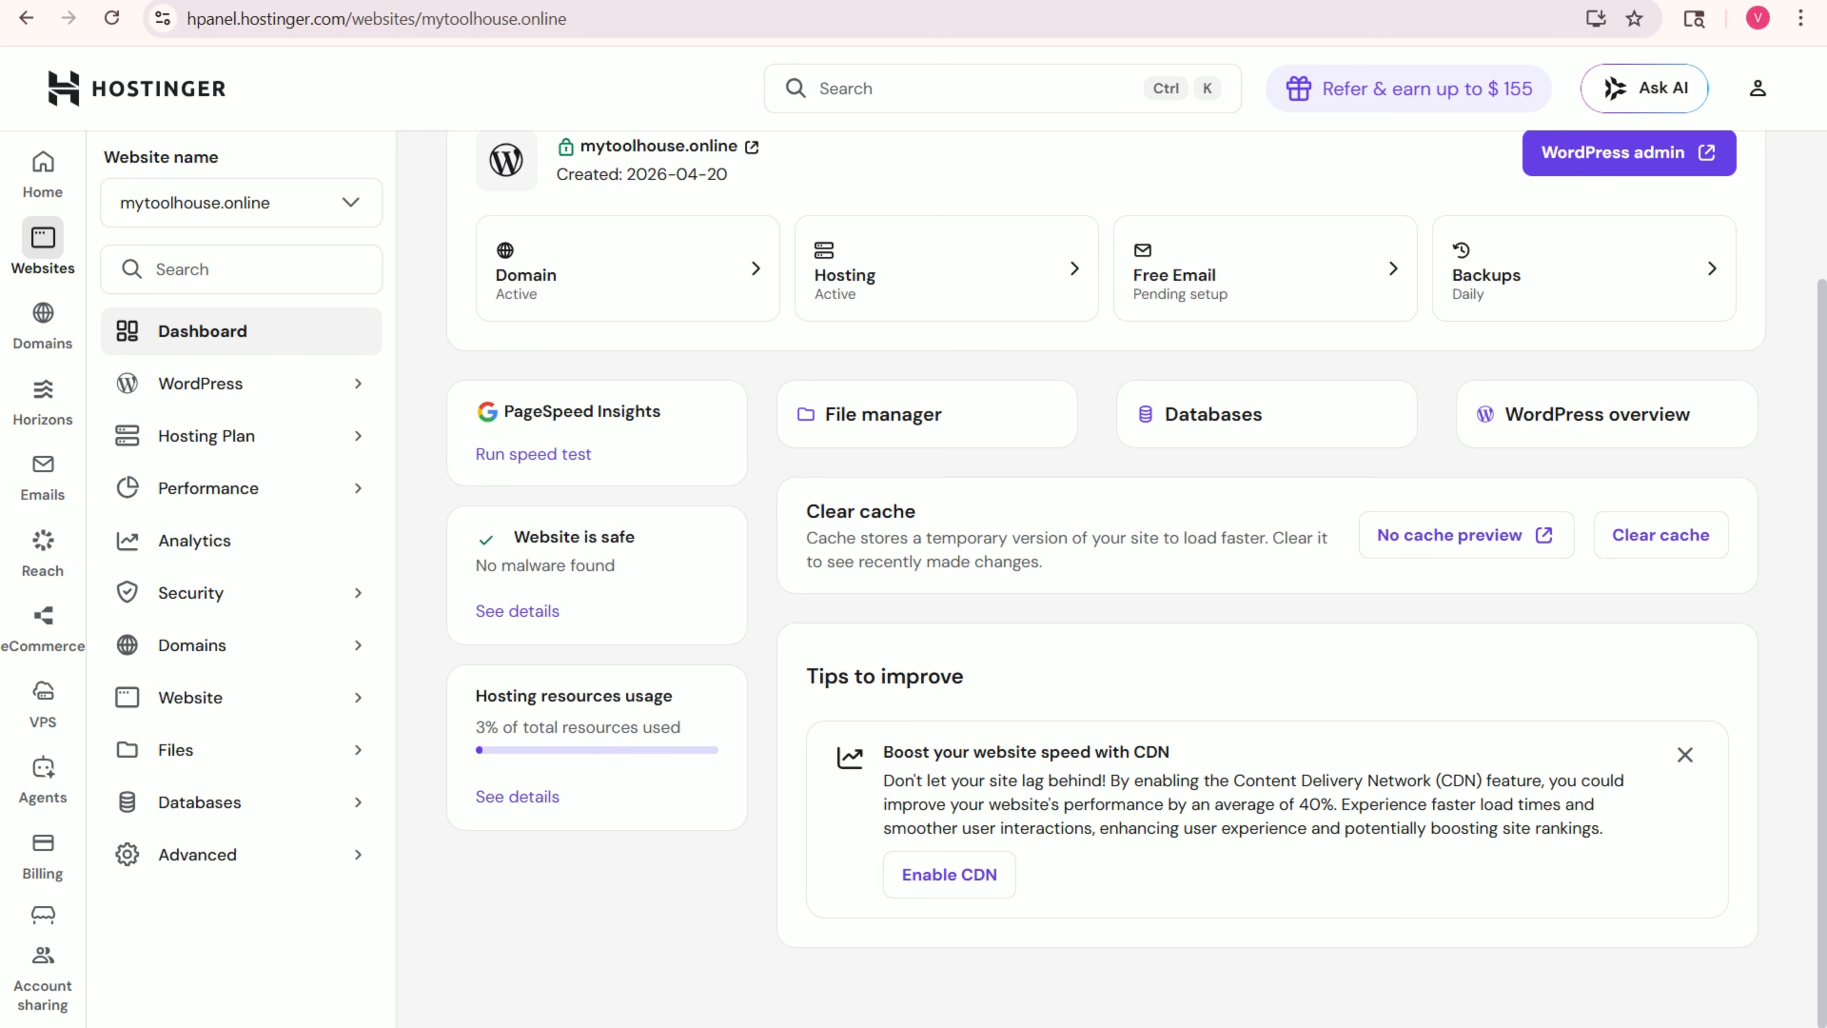
scroll(927, 417, up, 2)
click(403, 2)
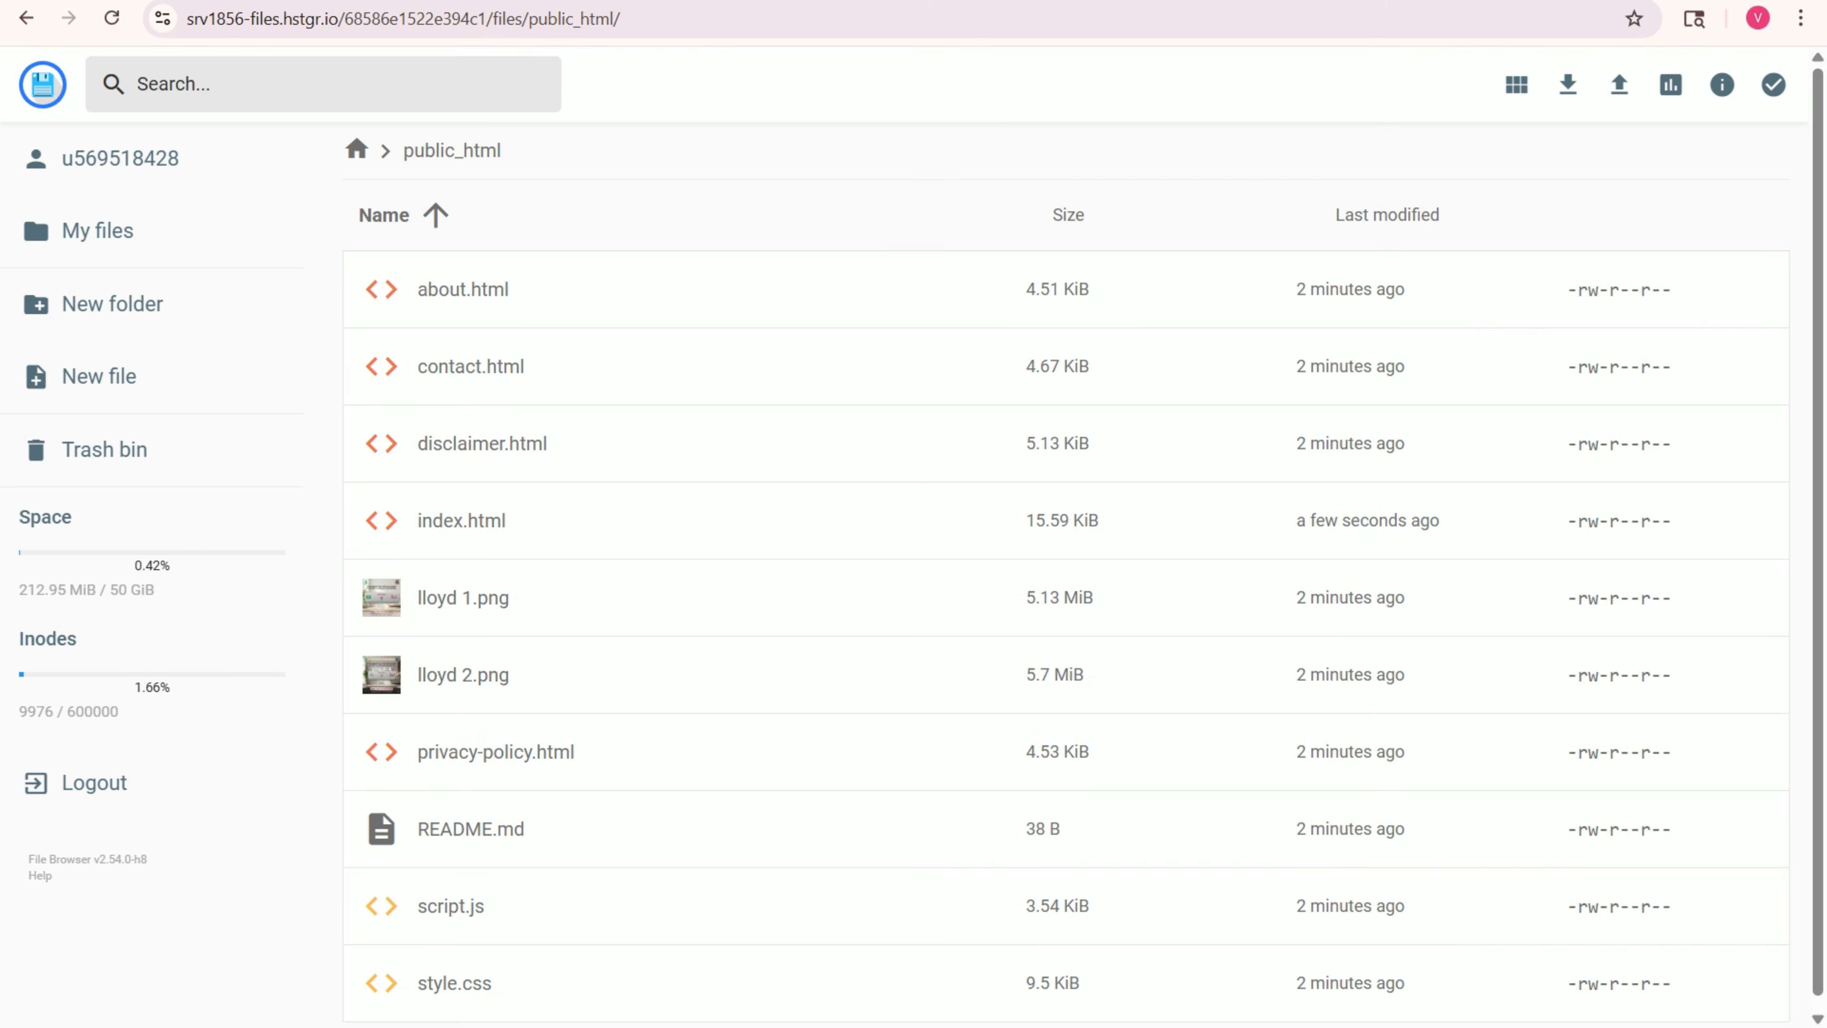
scroll(1085, 539, down, 1)
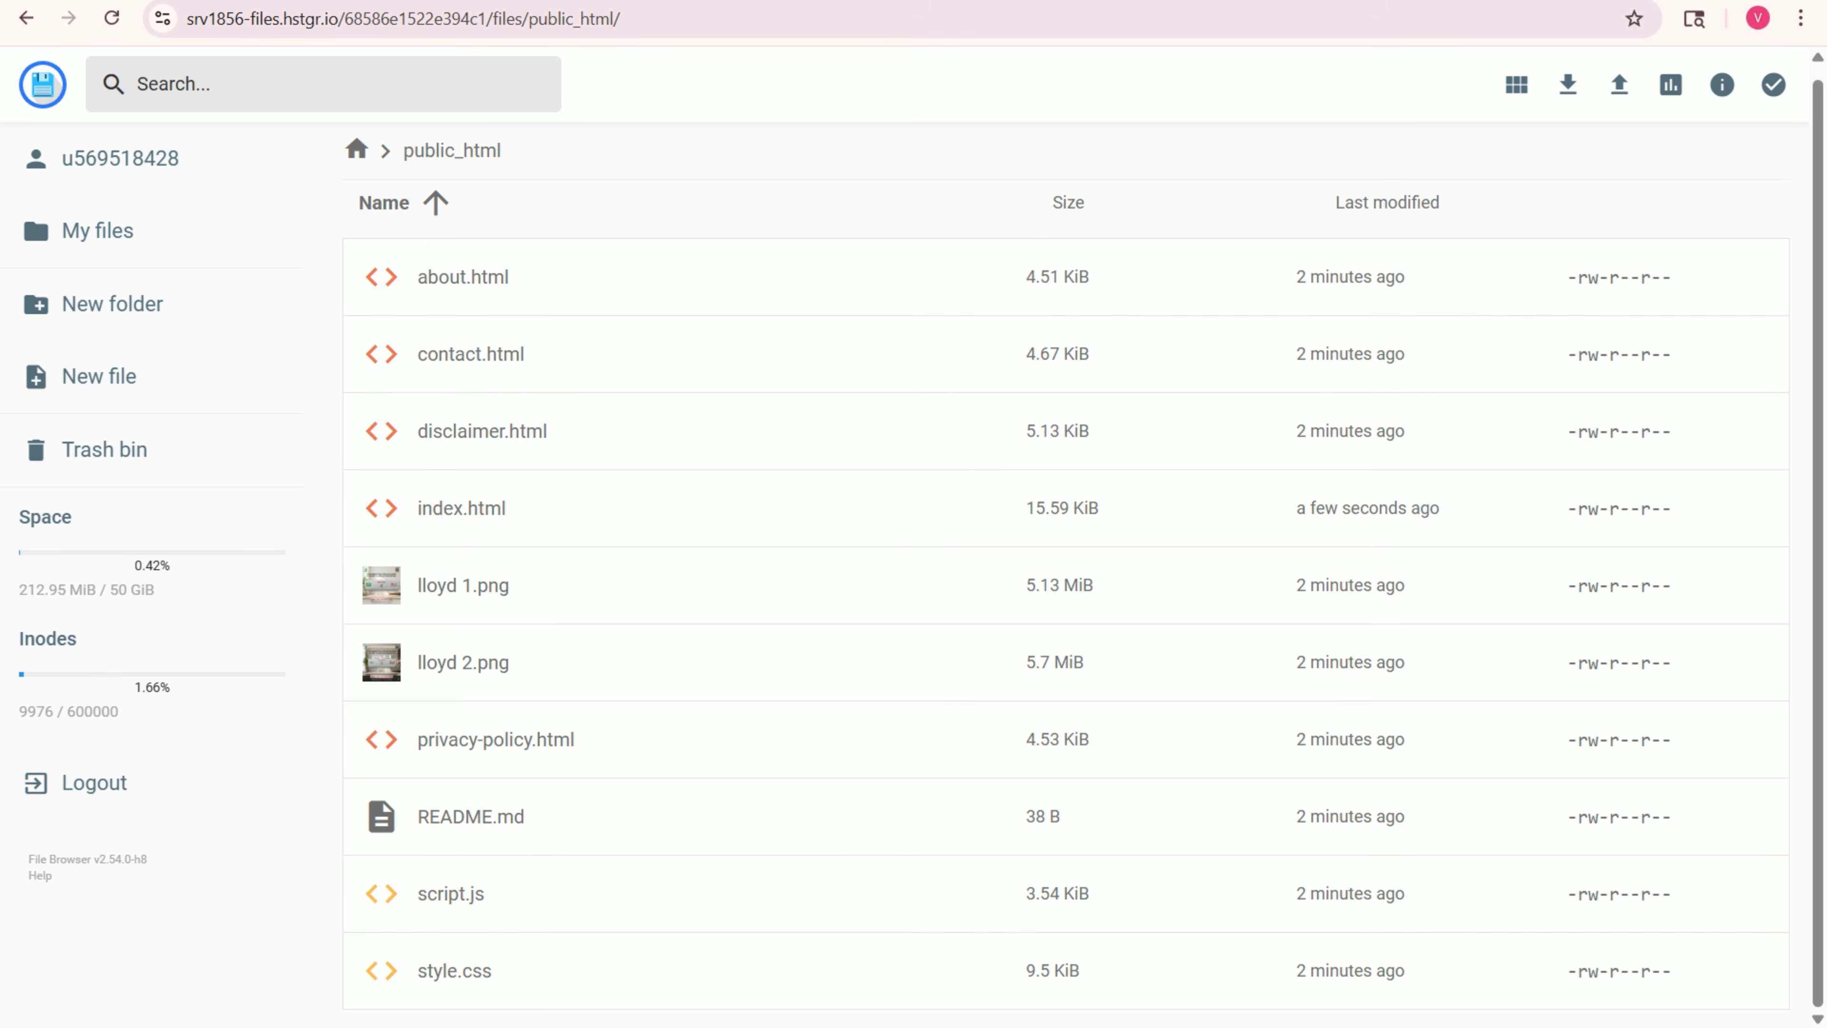
- Switch to YouTube to view the DMarketing Wall channel's videos, and return to the public_html file listing
key(alt+Tab)
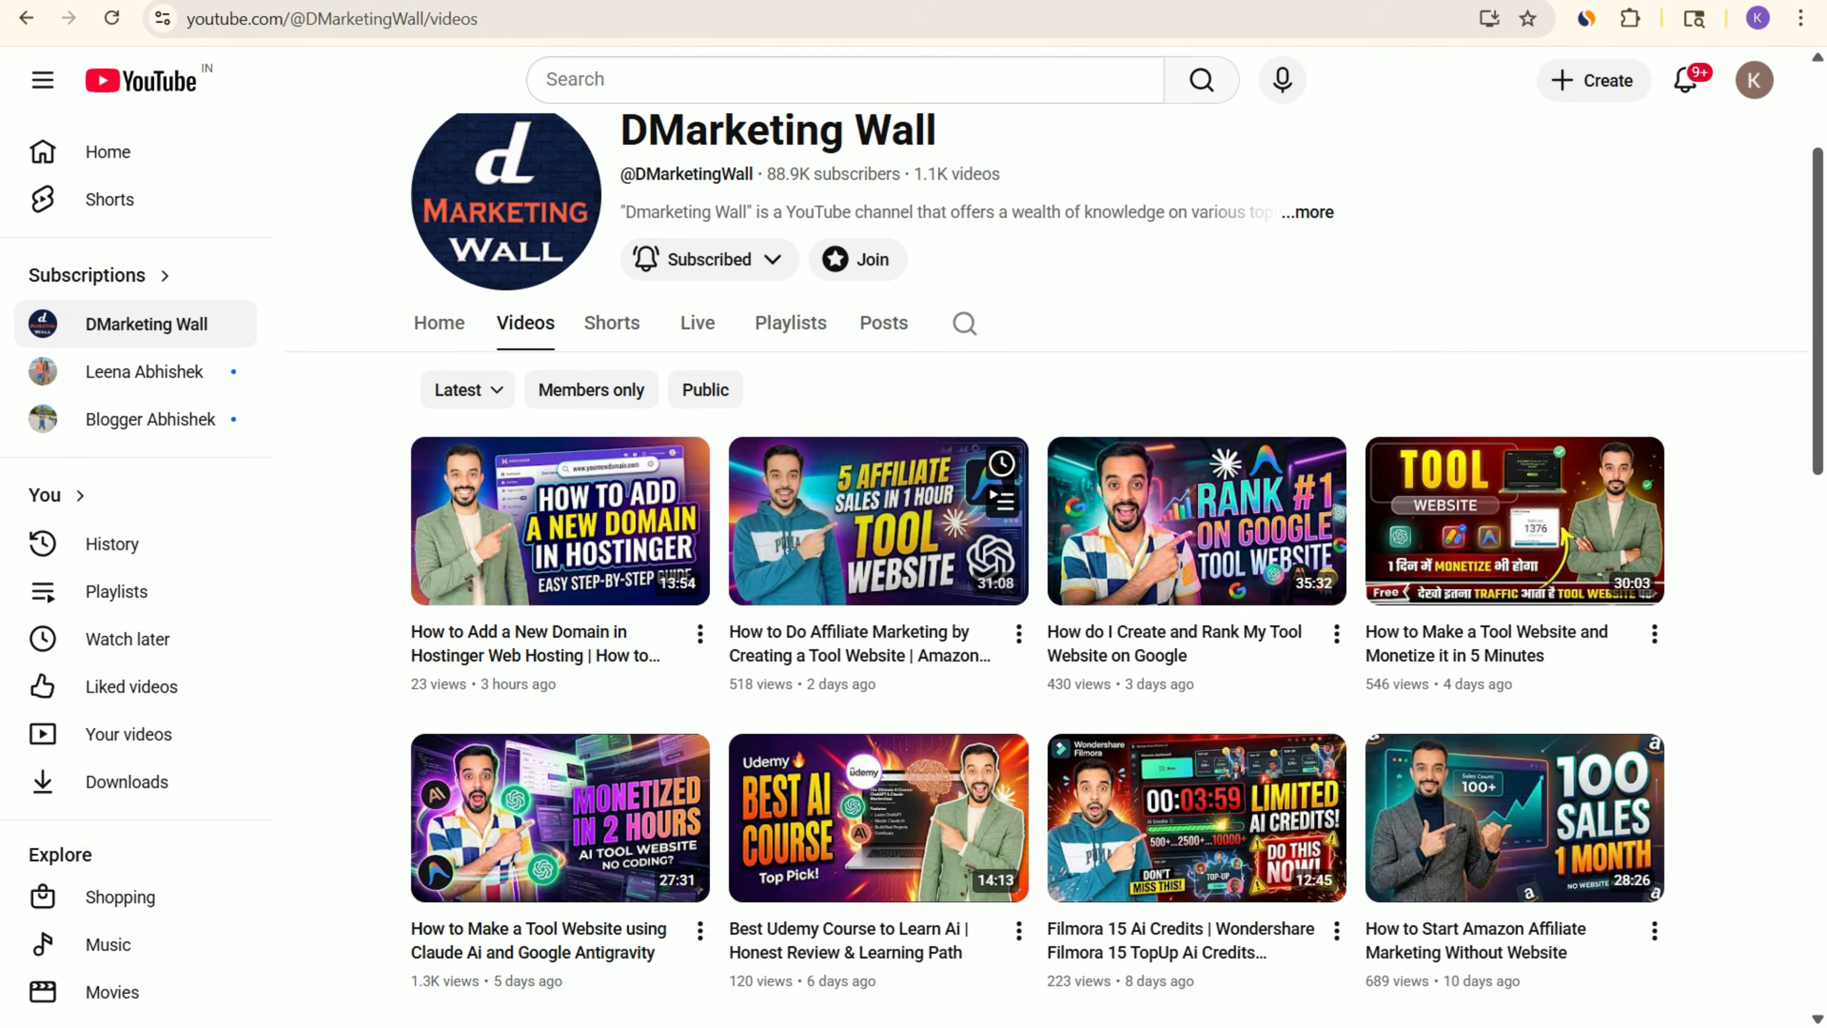
key(alt+Tab)
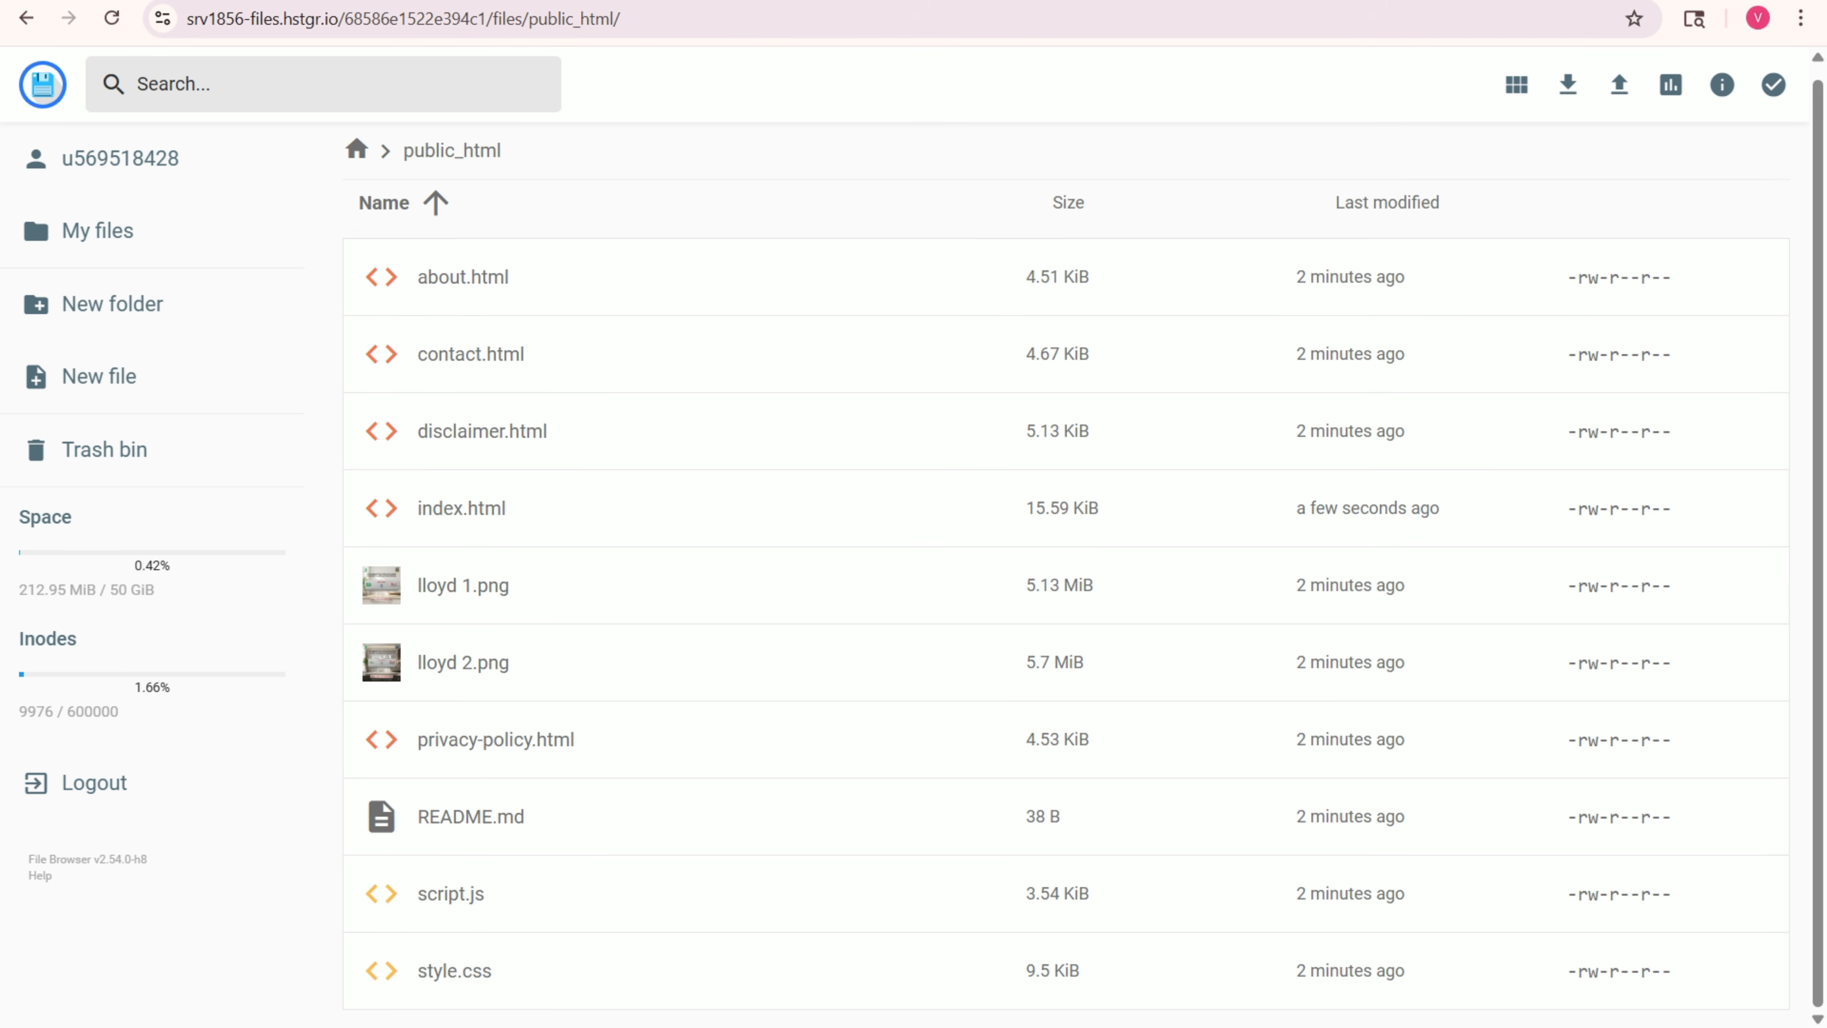
key(alt+Tab)
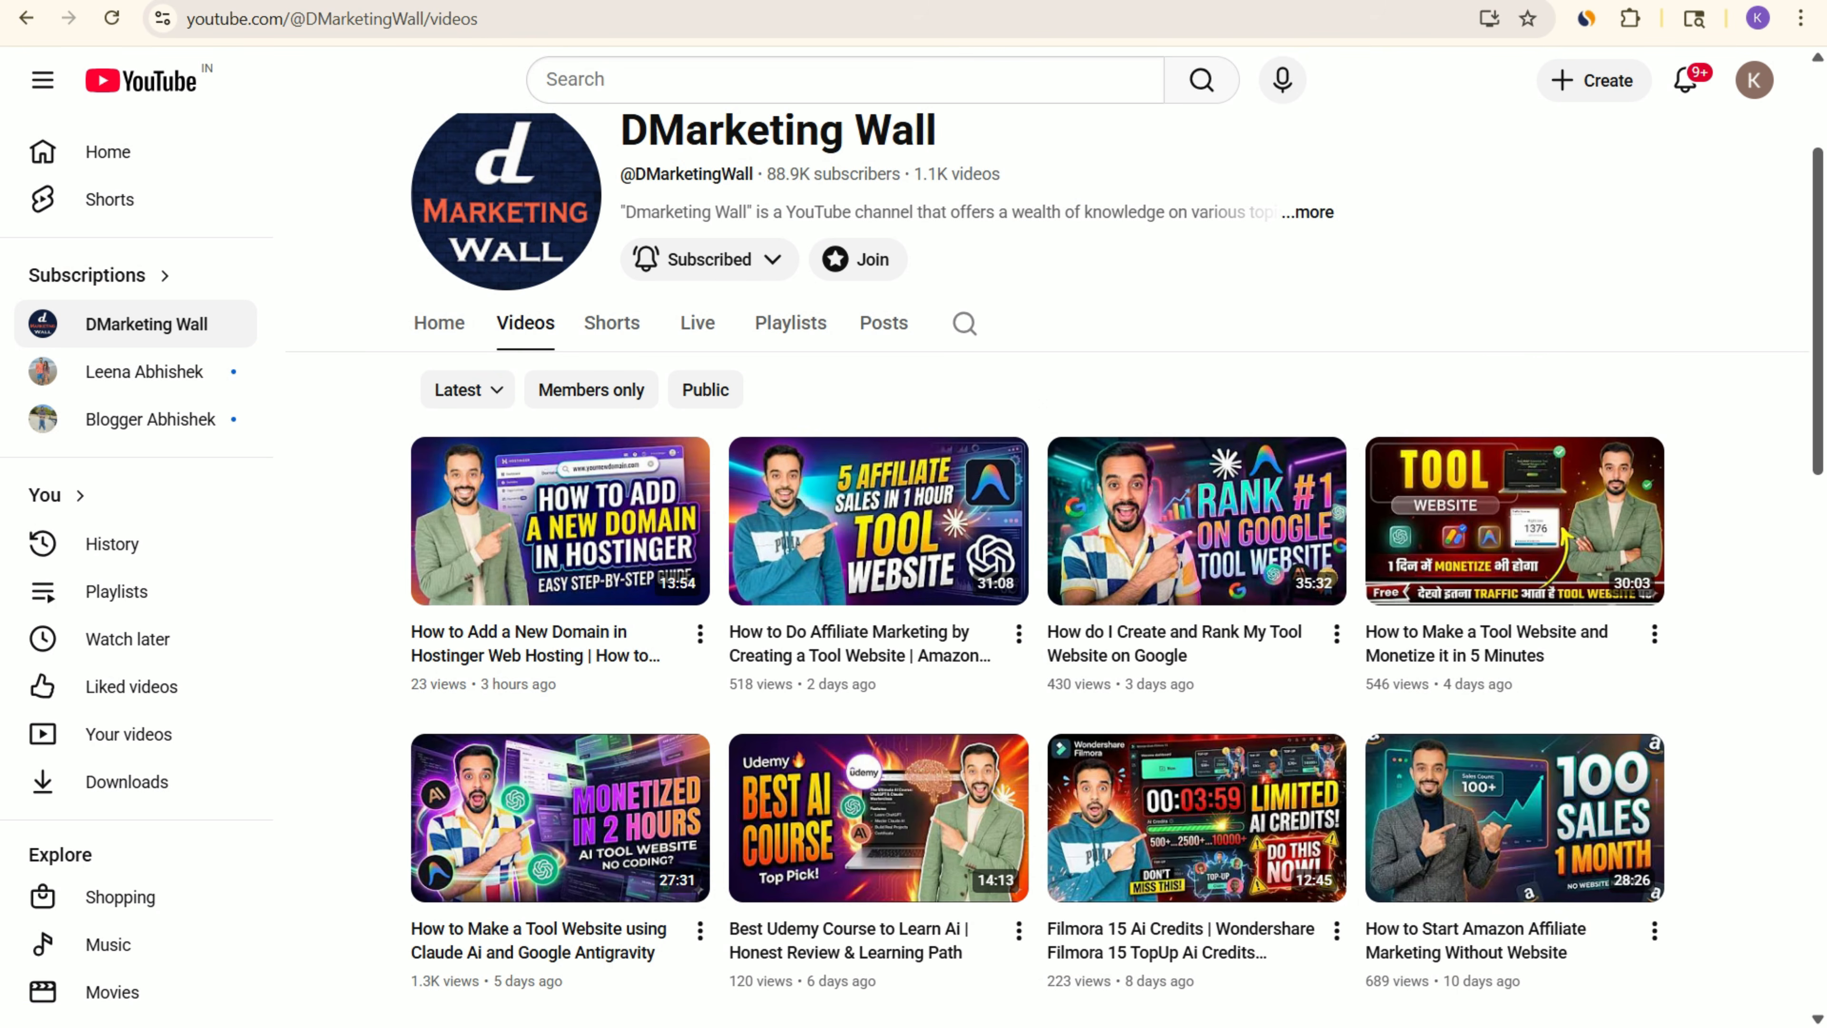
key(alt+Tab)
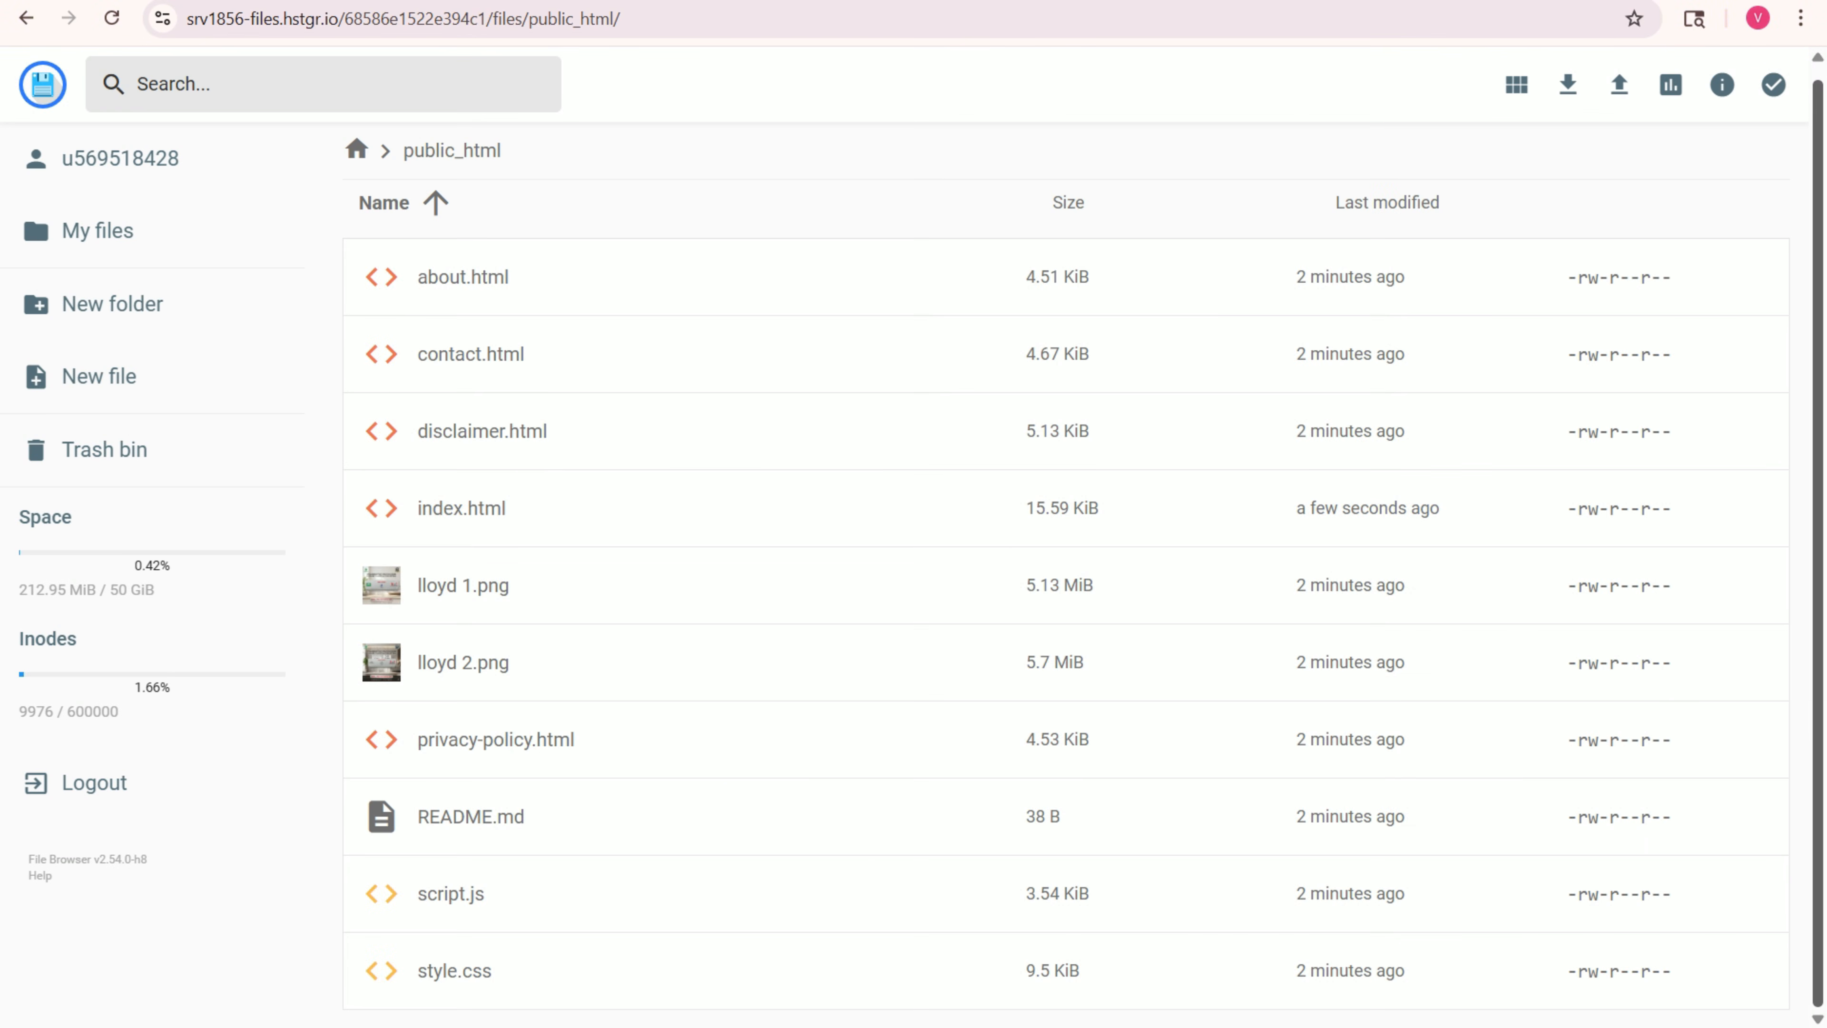
- Go back to the live AC Bill Calculator site and highlight its domain mytoolhouse.online
key(ctrl+Tab)
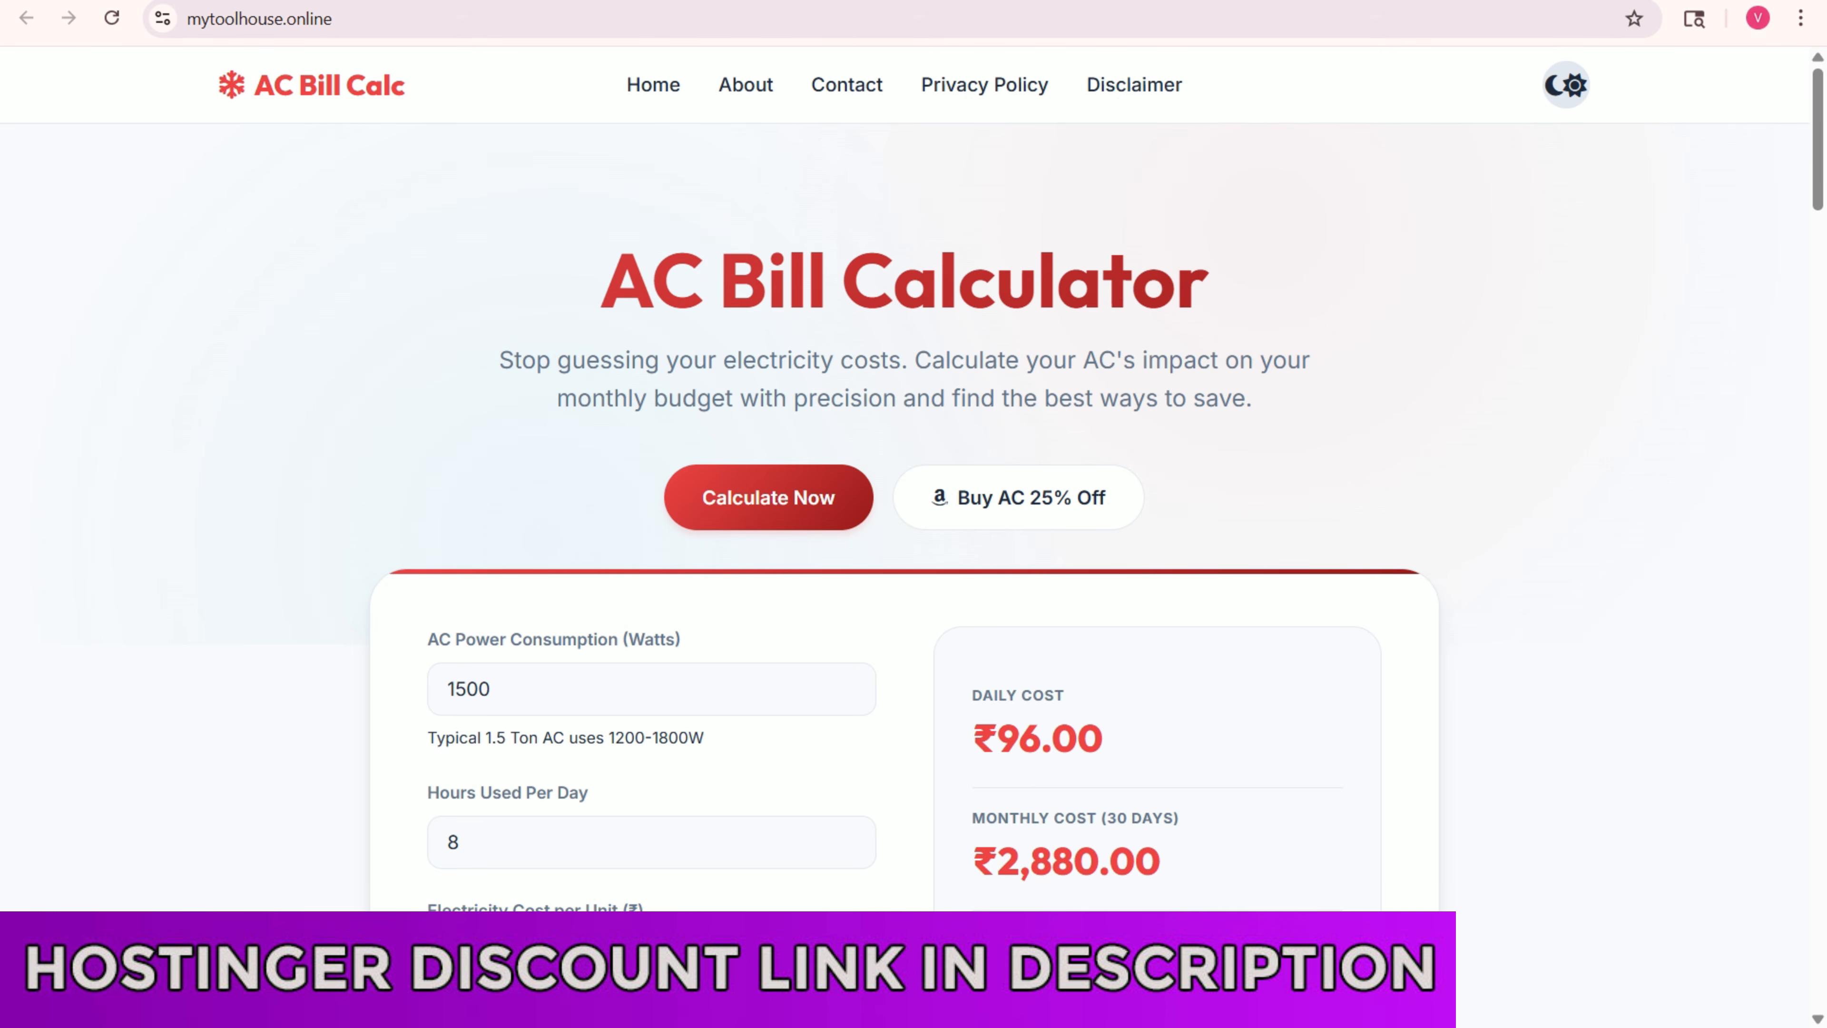
drag(186, 19, 333, 19)
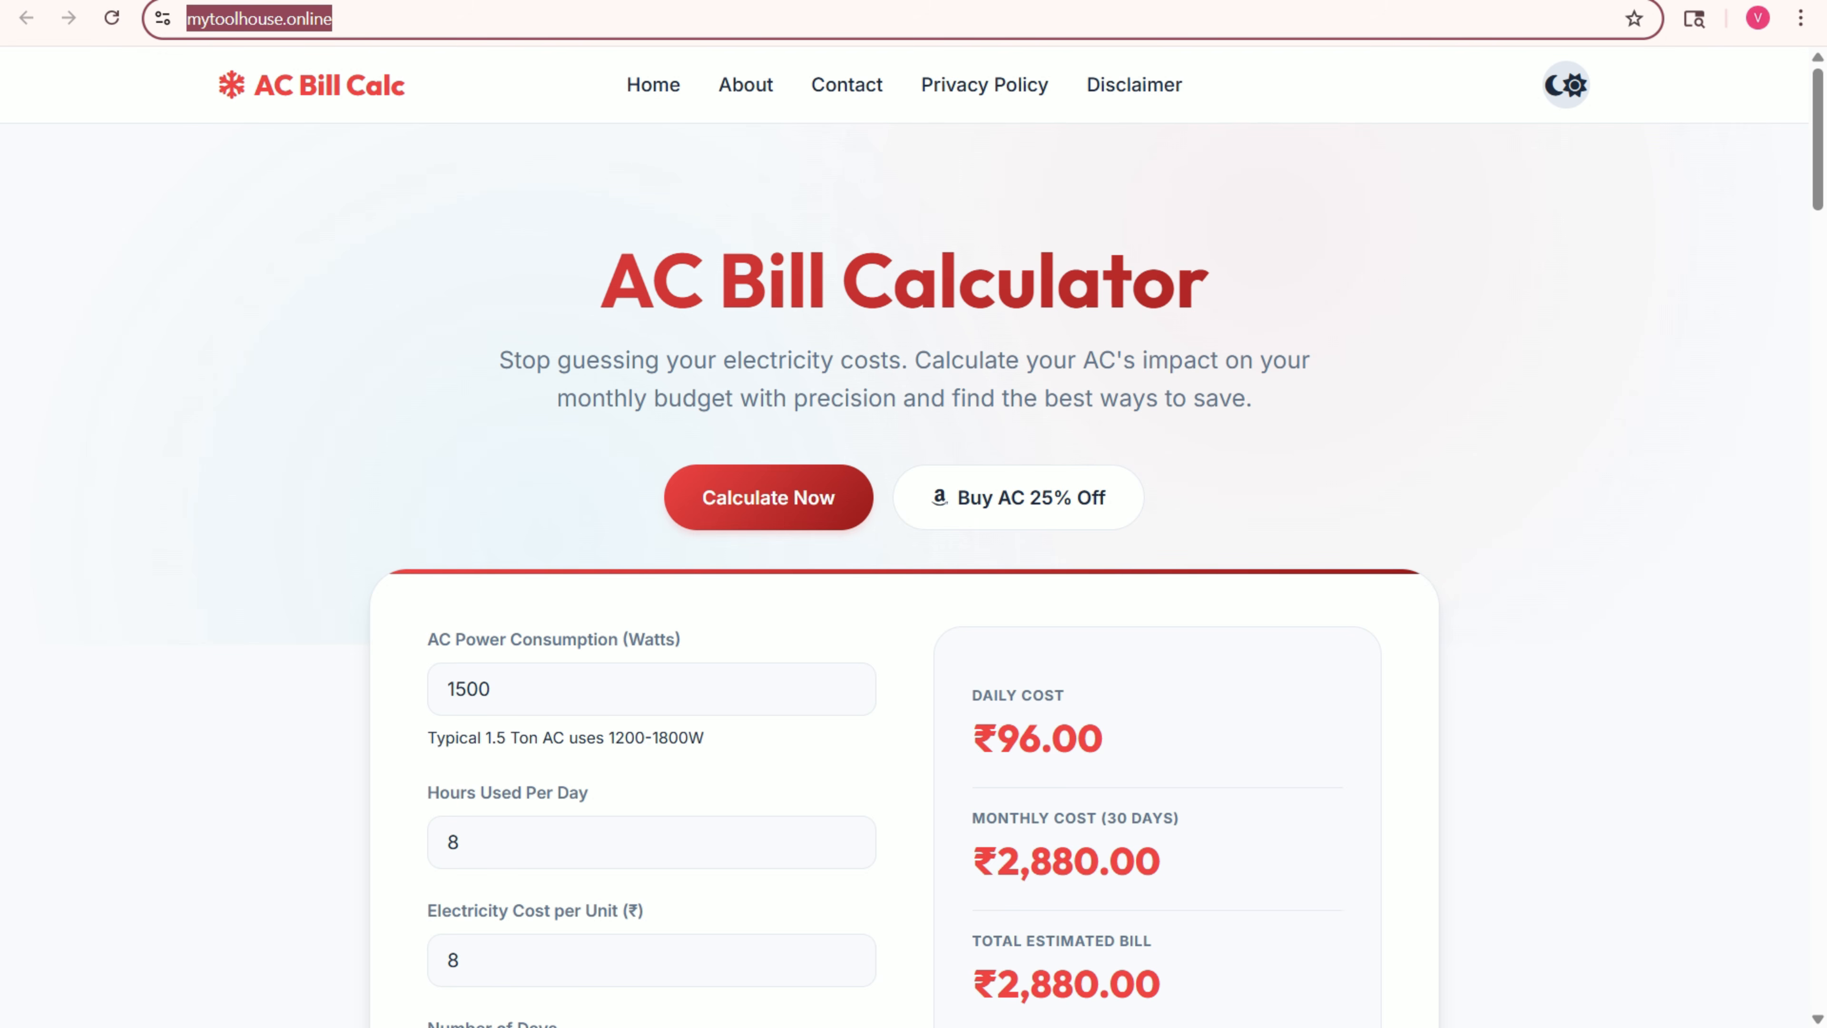
click(387, 19)
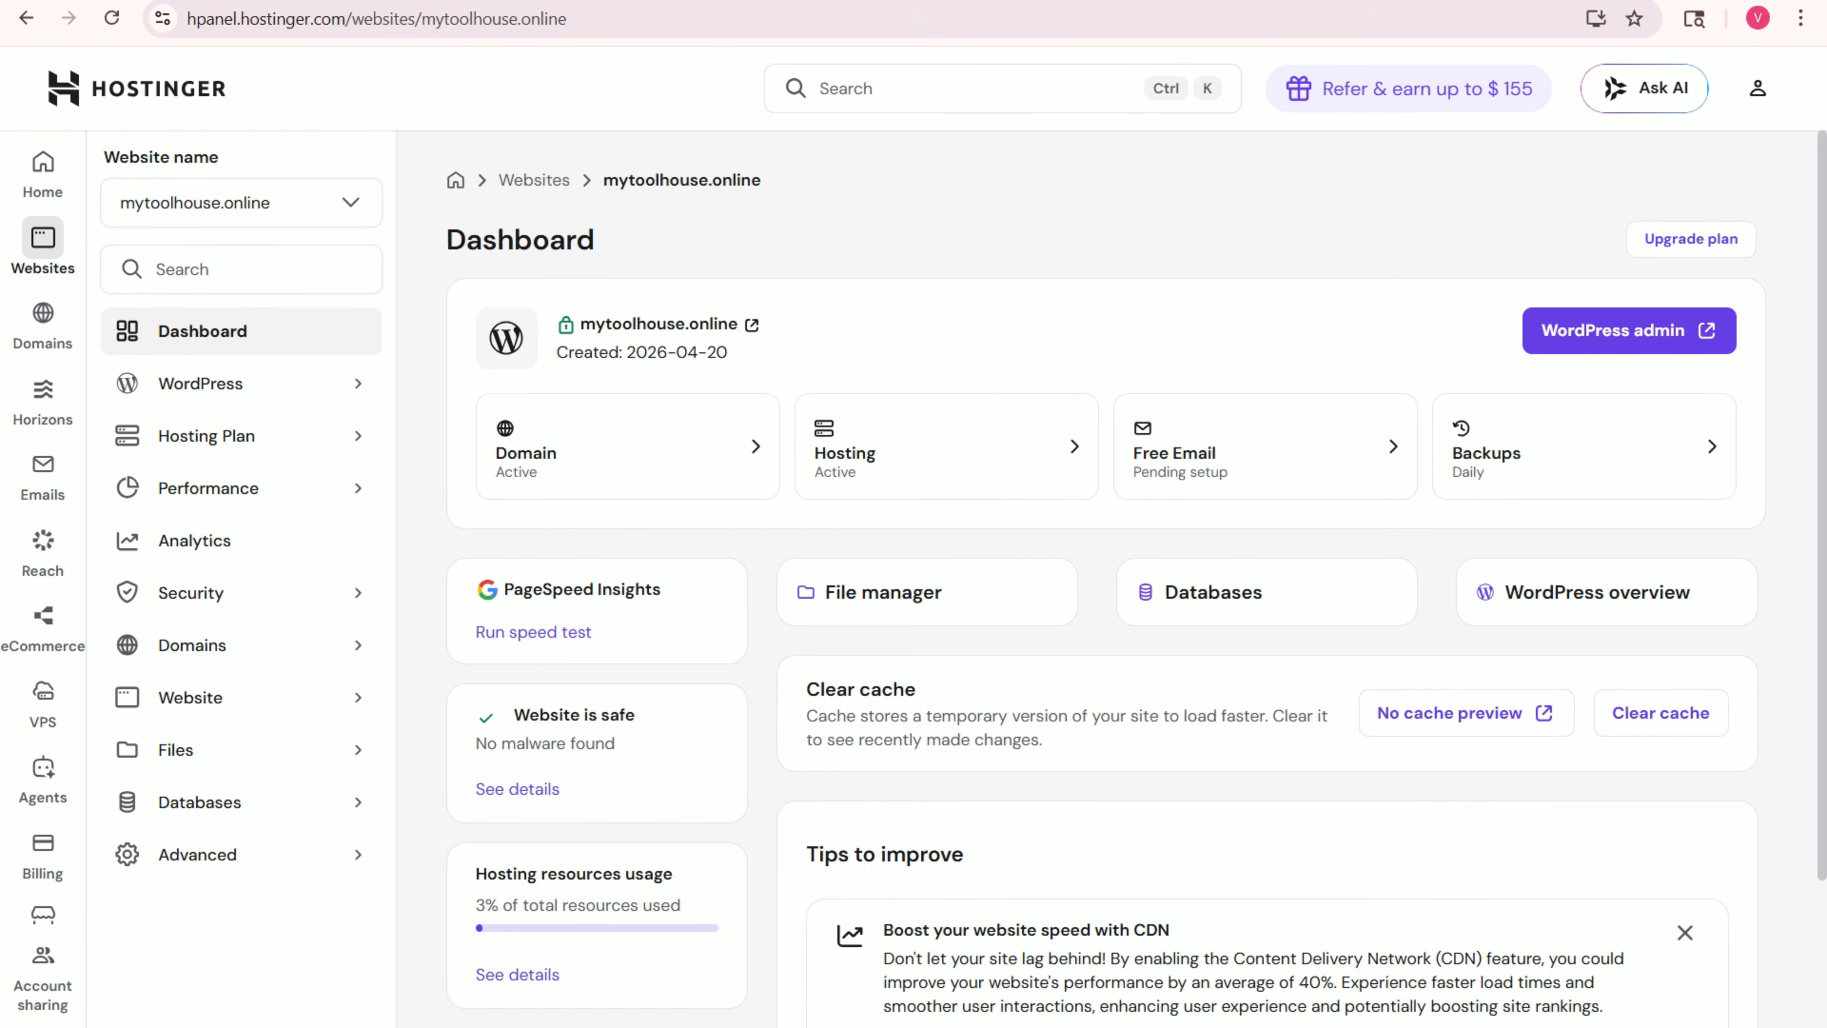
- Open the website's file manager, select index.html in public_html, and look over the live calculator page
click(883, 591)
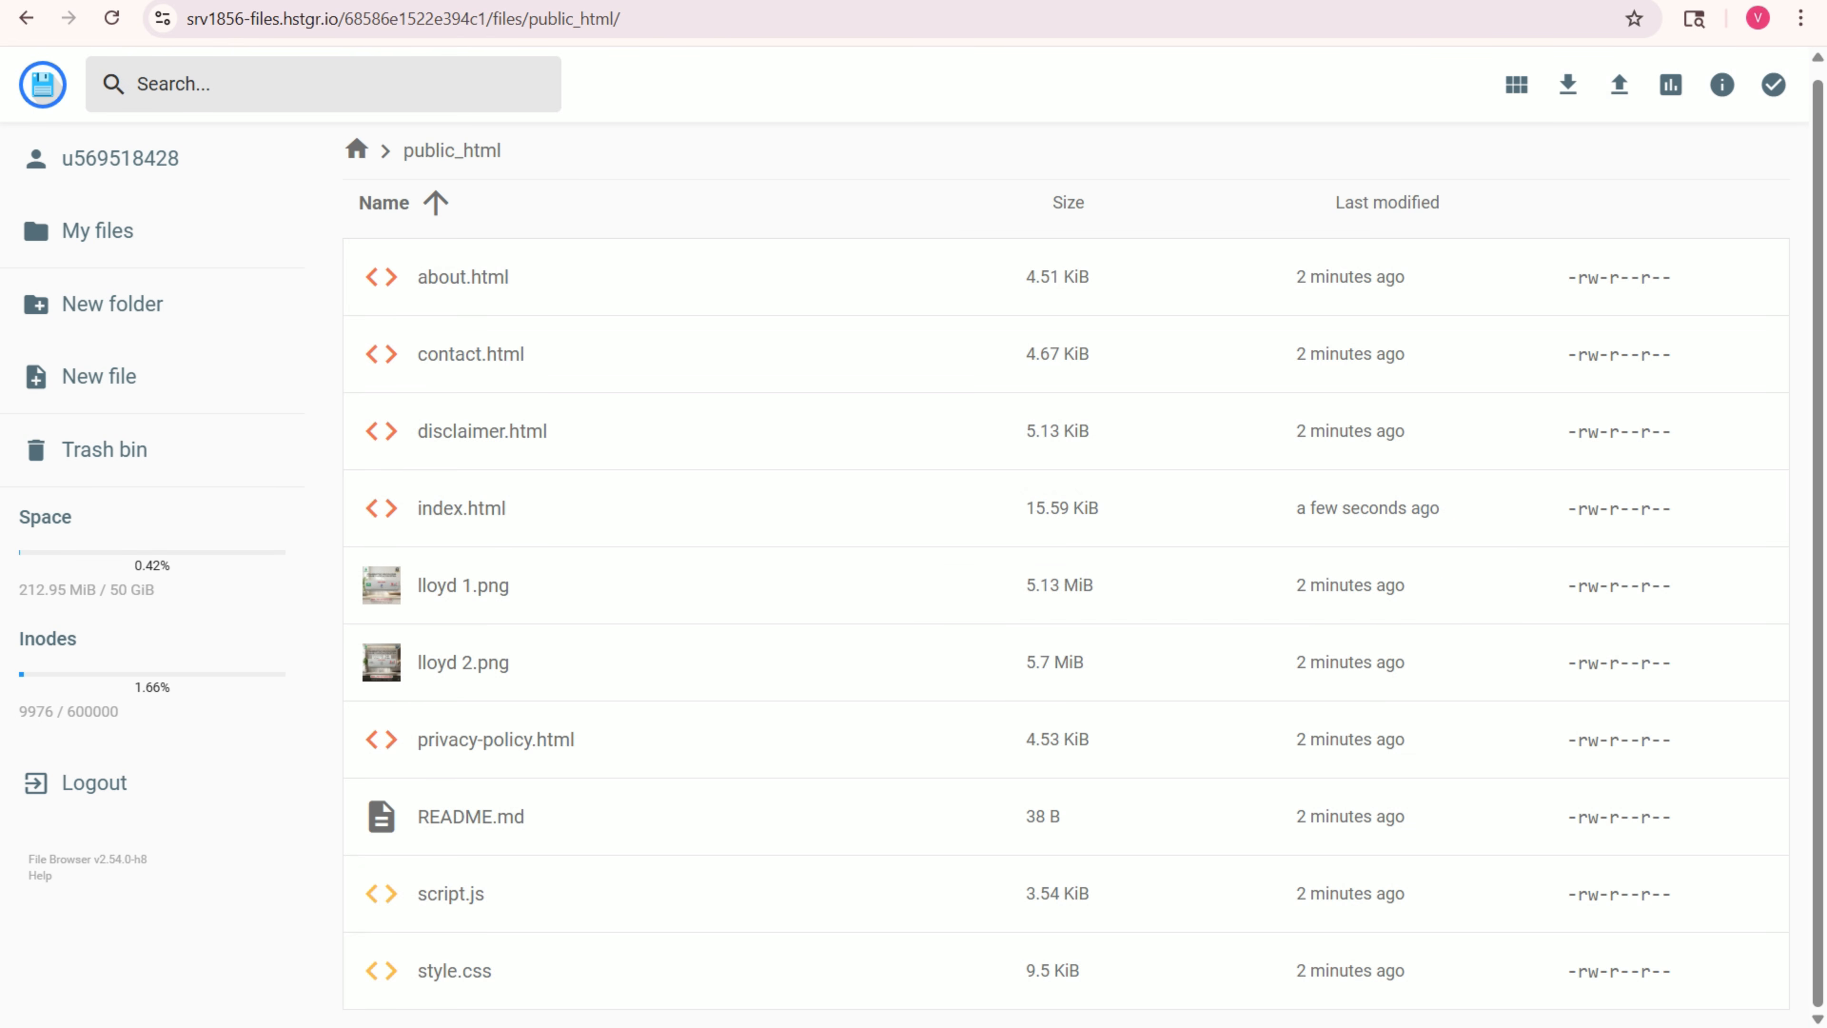
click(462, 509)
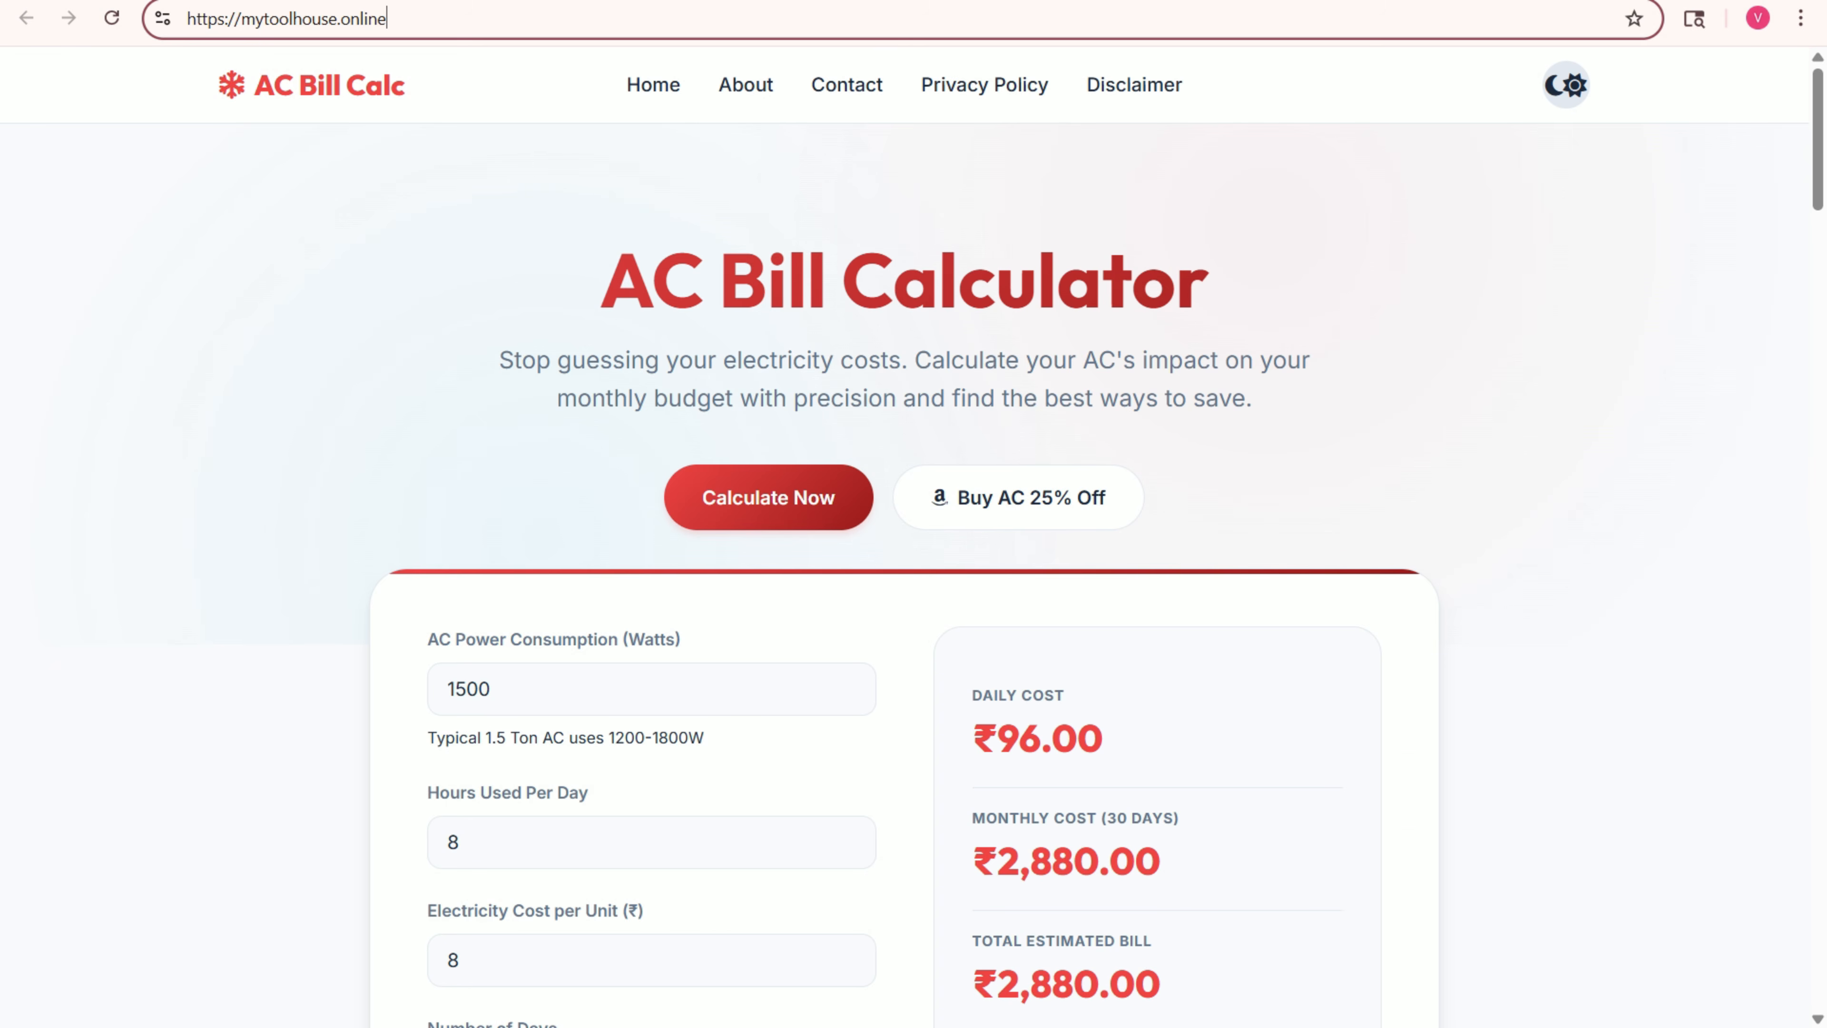
scroll(914, 569, down, 8)
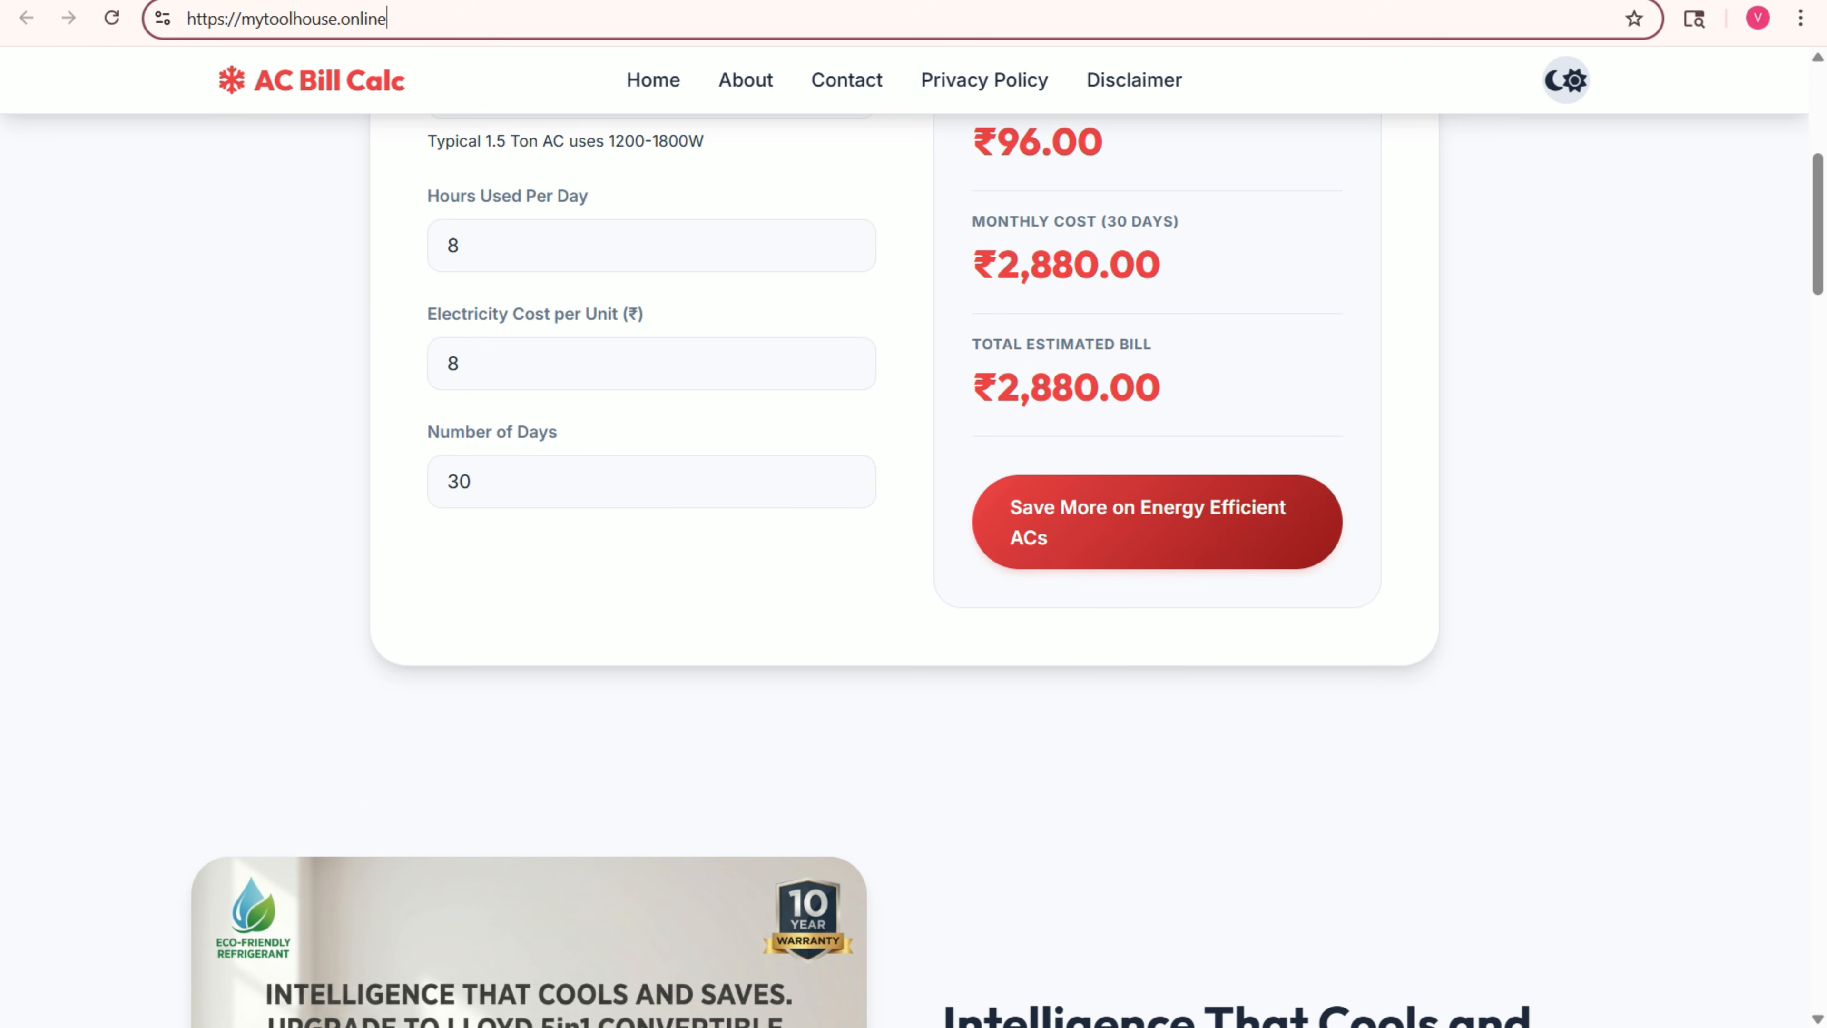
scroll(914, 568, up, 5)
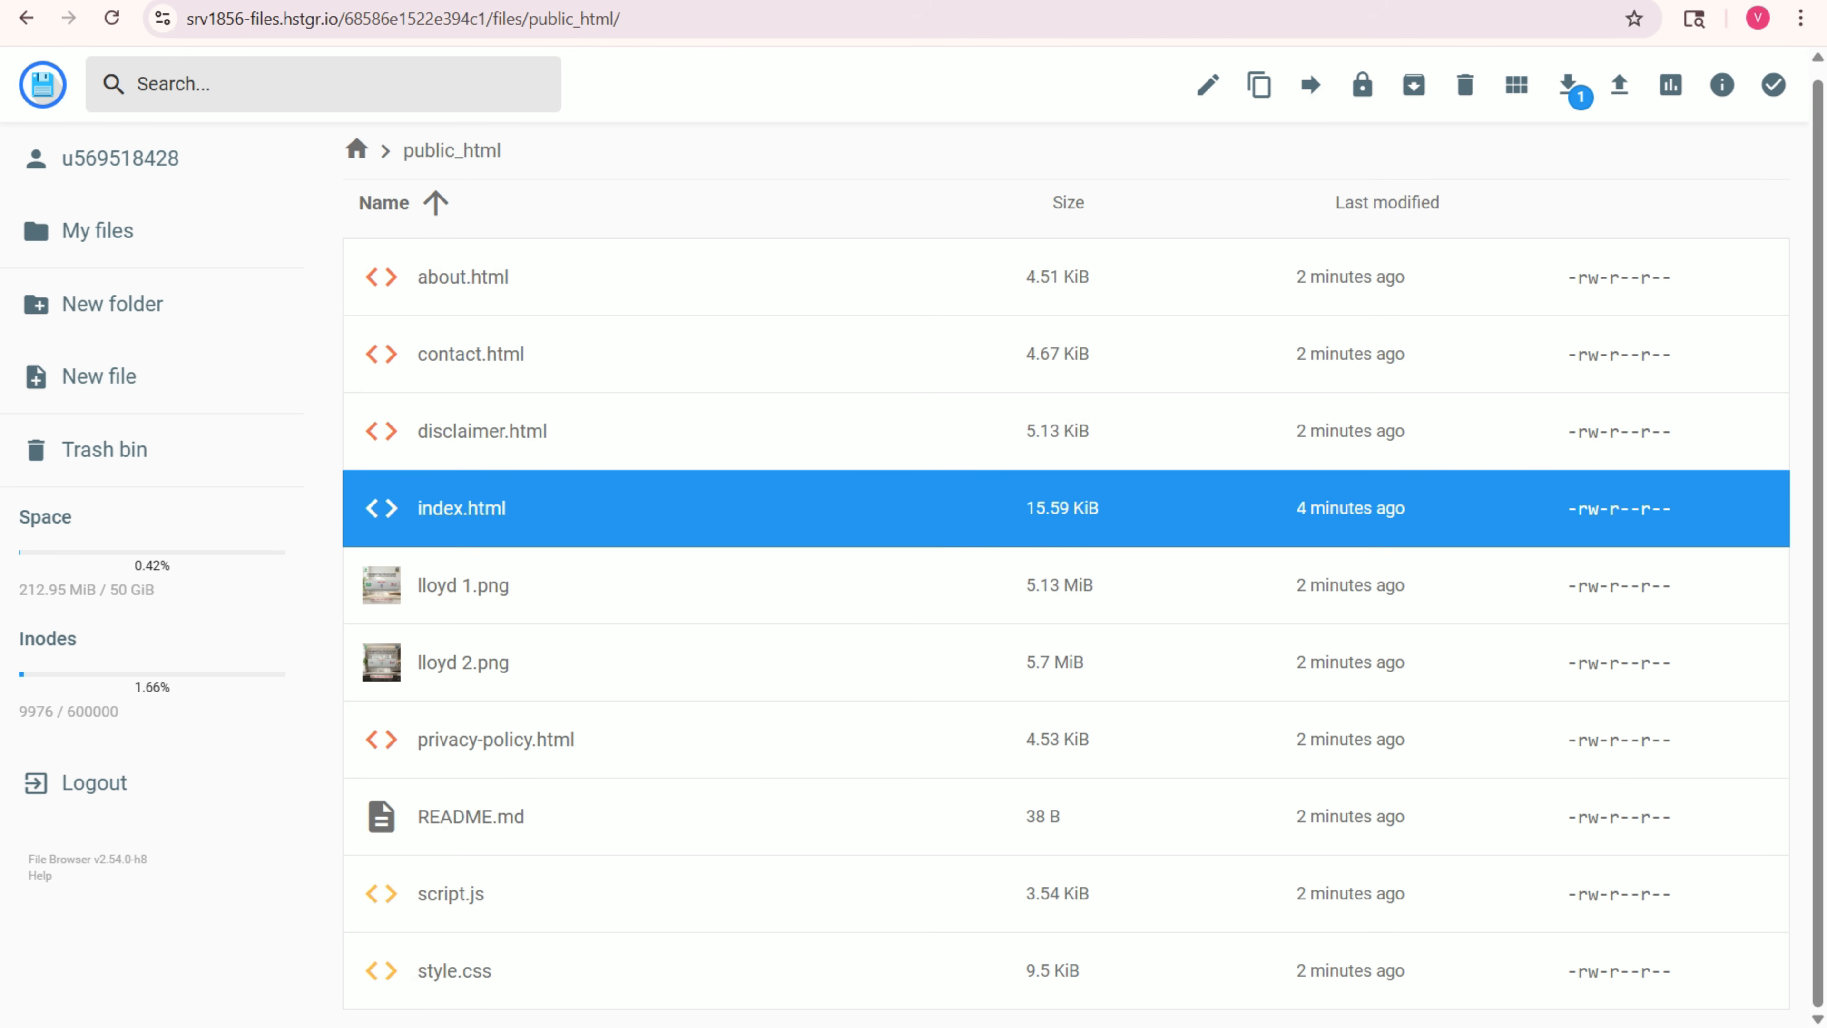
- Search Google for monetag in a new browser tab and open the "Monetag - Monetize Your Traffic Today" result
key(ctrl+t)
text(moneta)
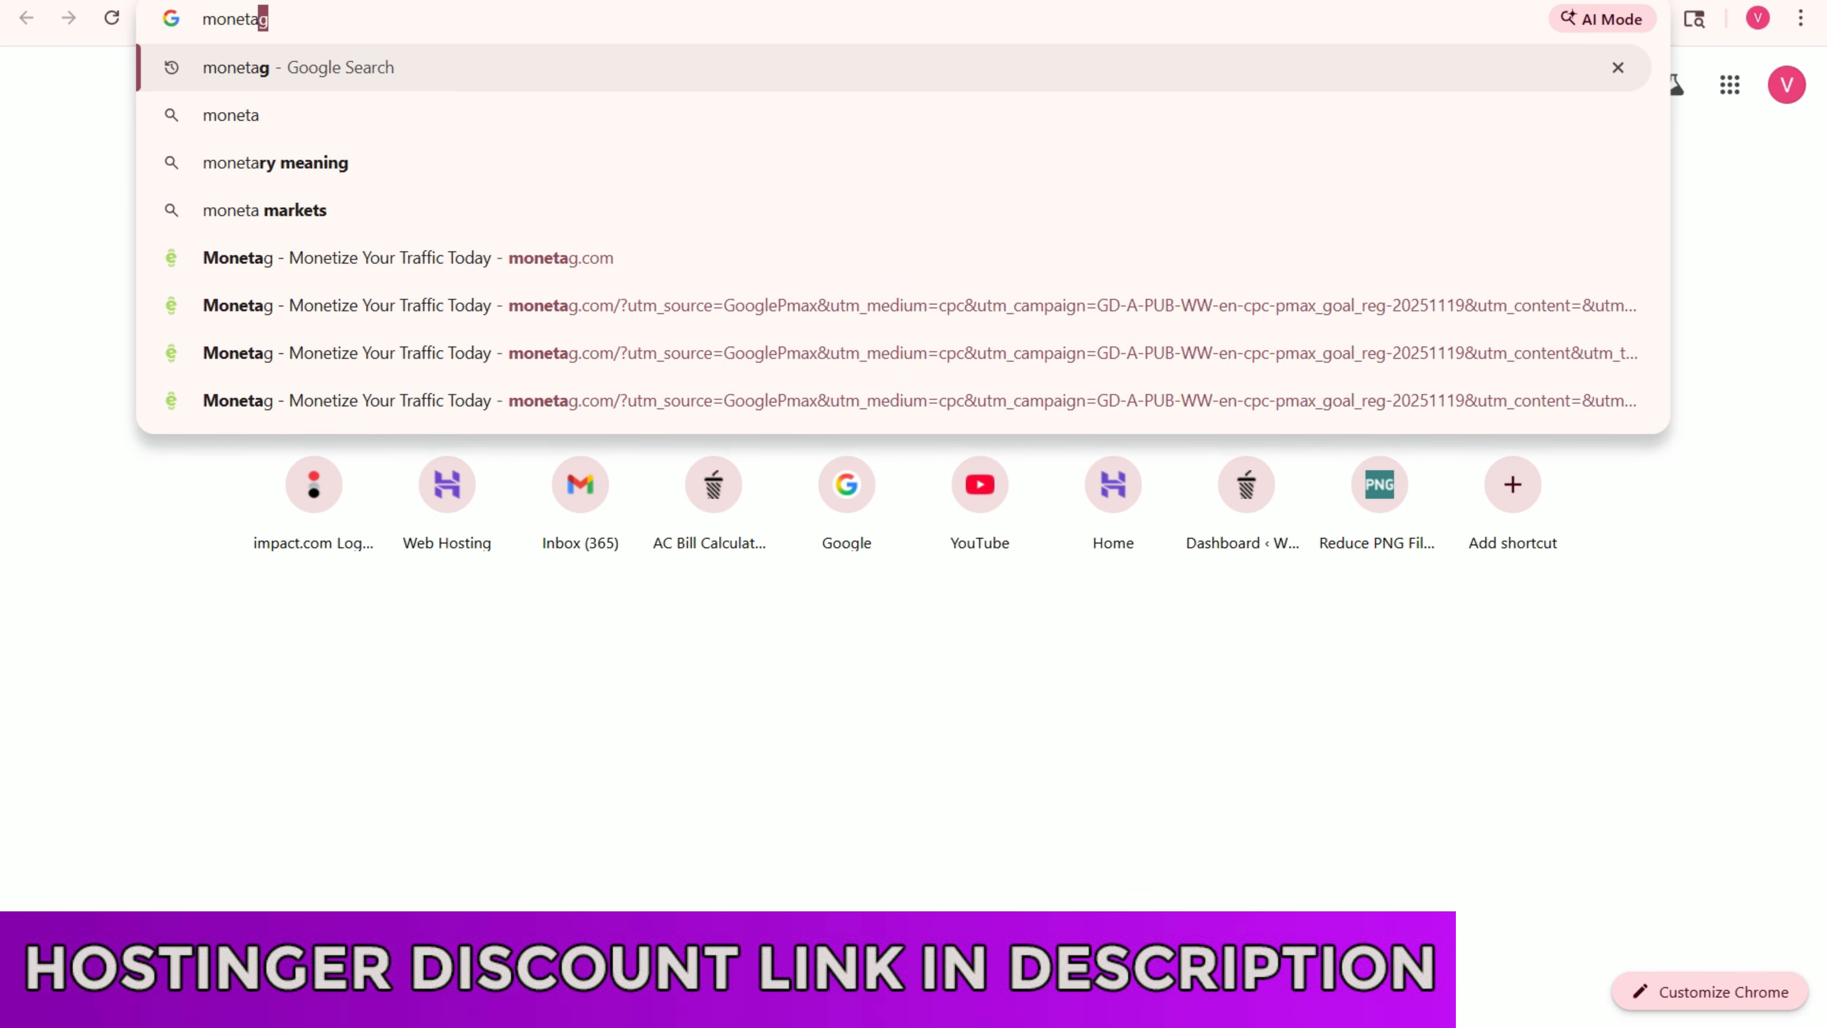
key(Return)
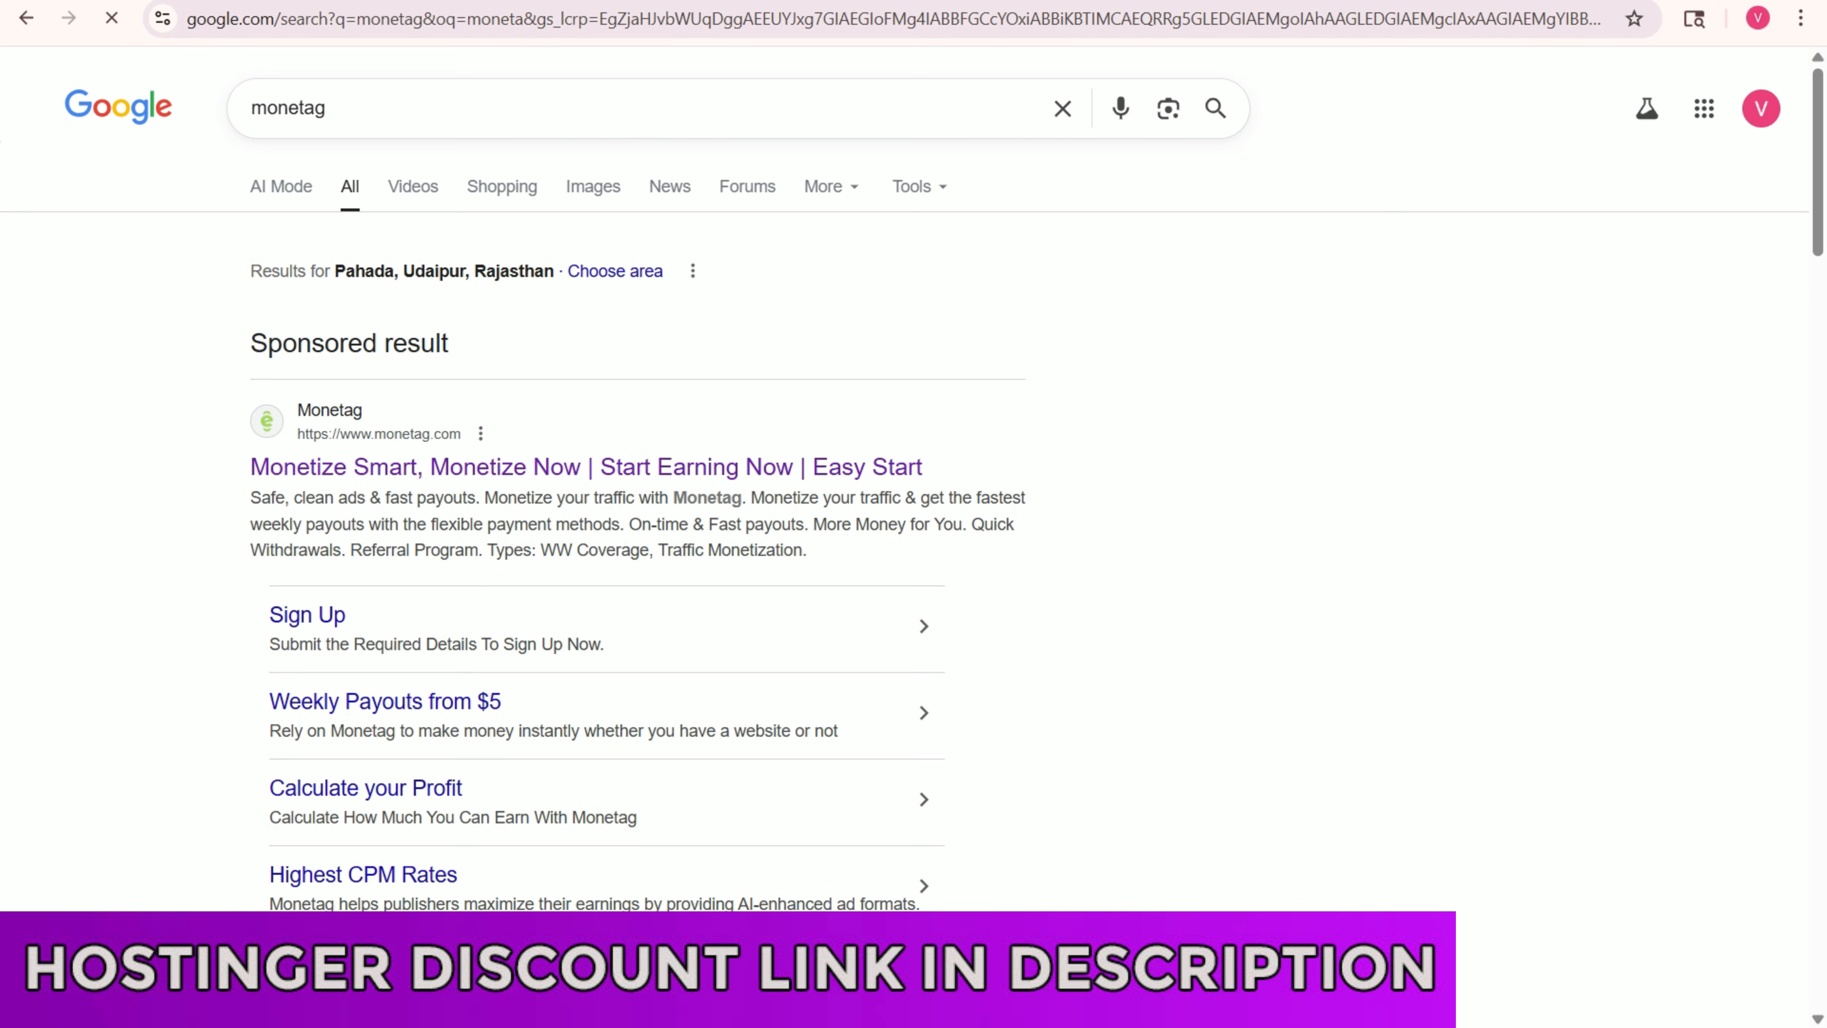
scroll(913, 504, down, 8)
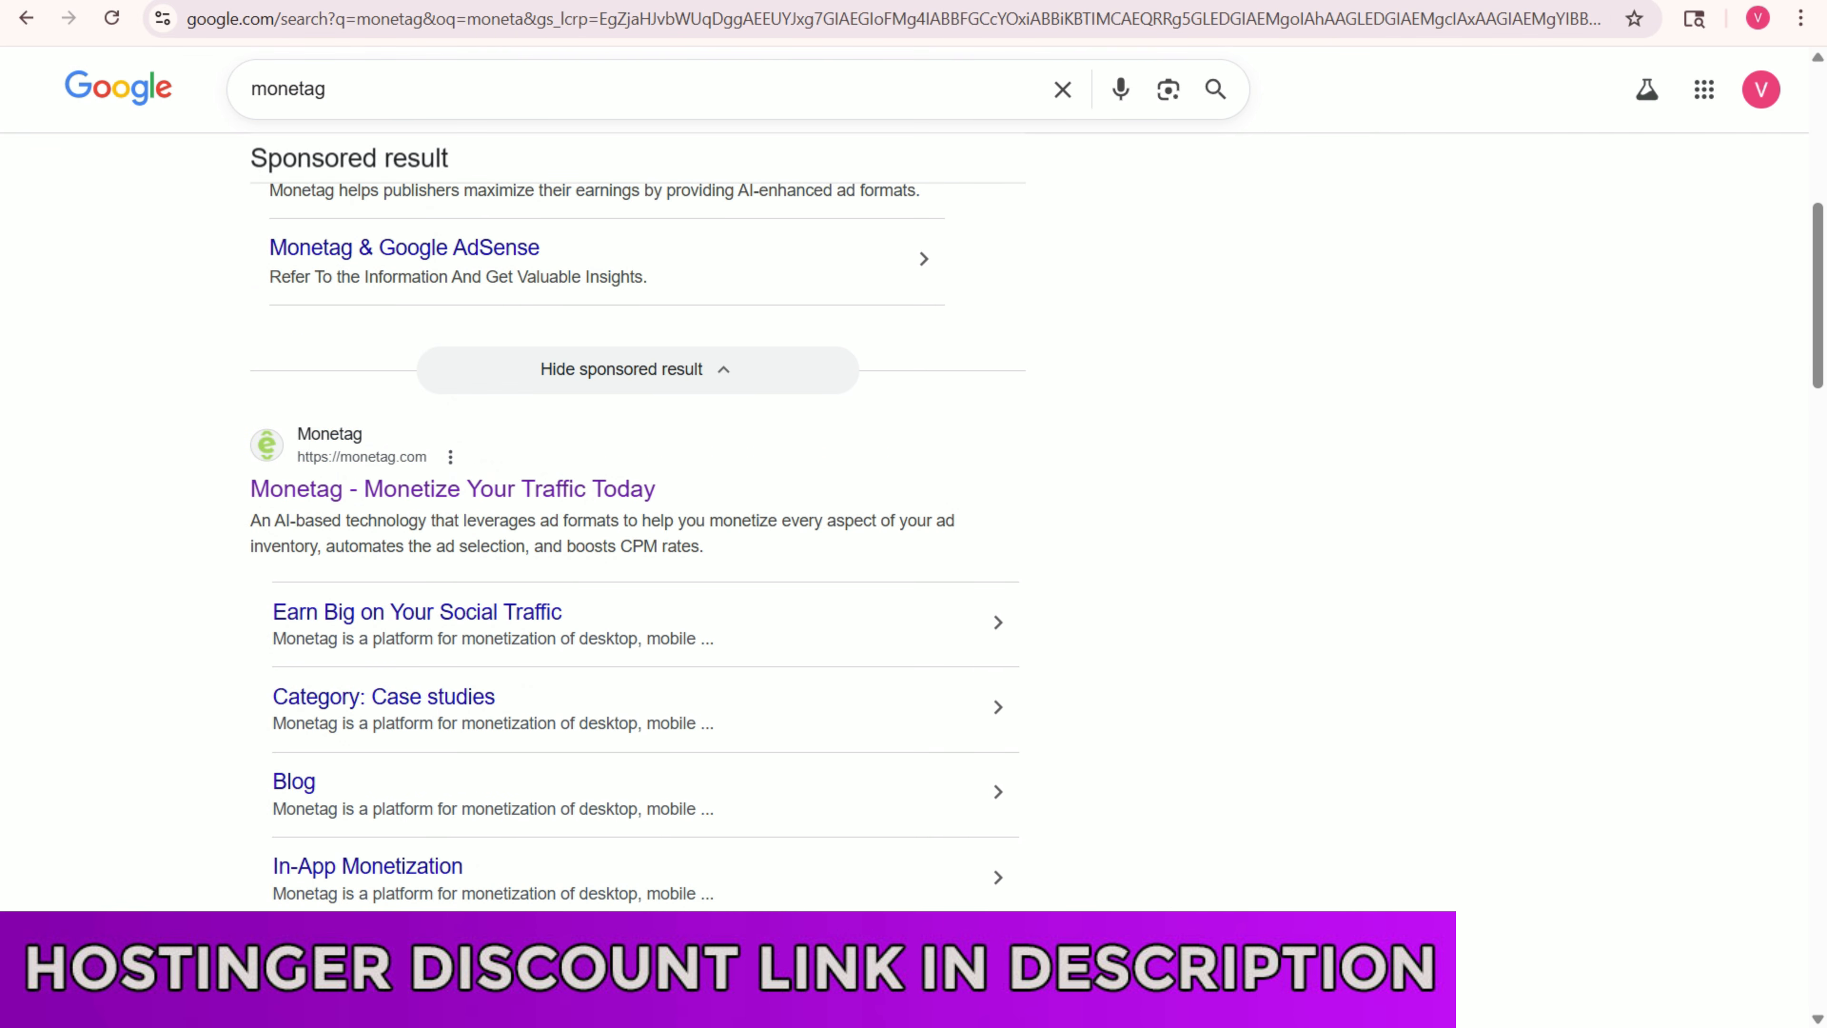
click(453, 488)
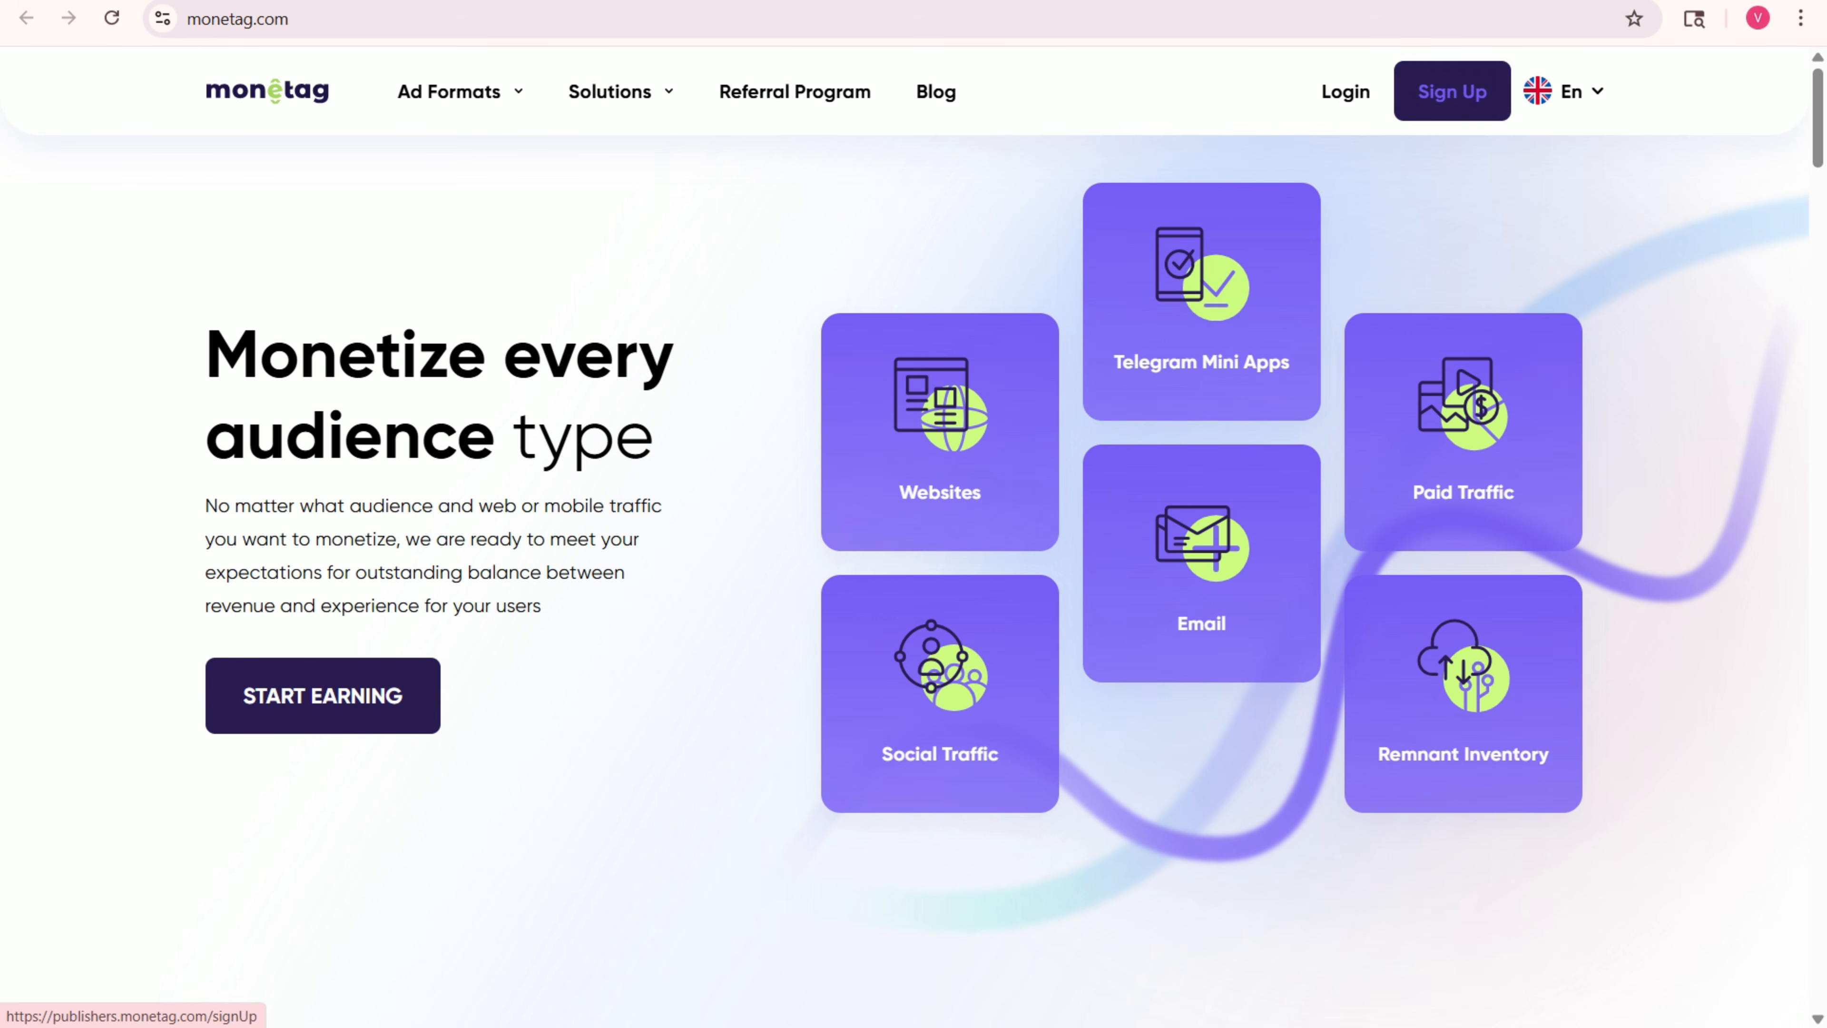
- Sign up for Monetag with the existing Google account and allow it to access the account's profile information
click(1452, 91)
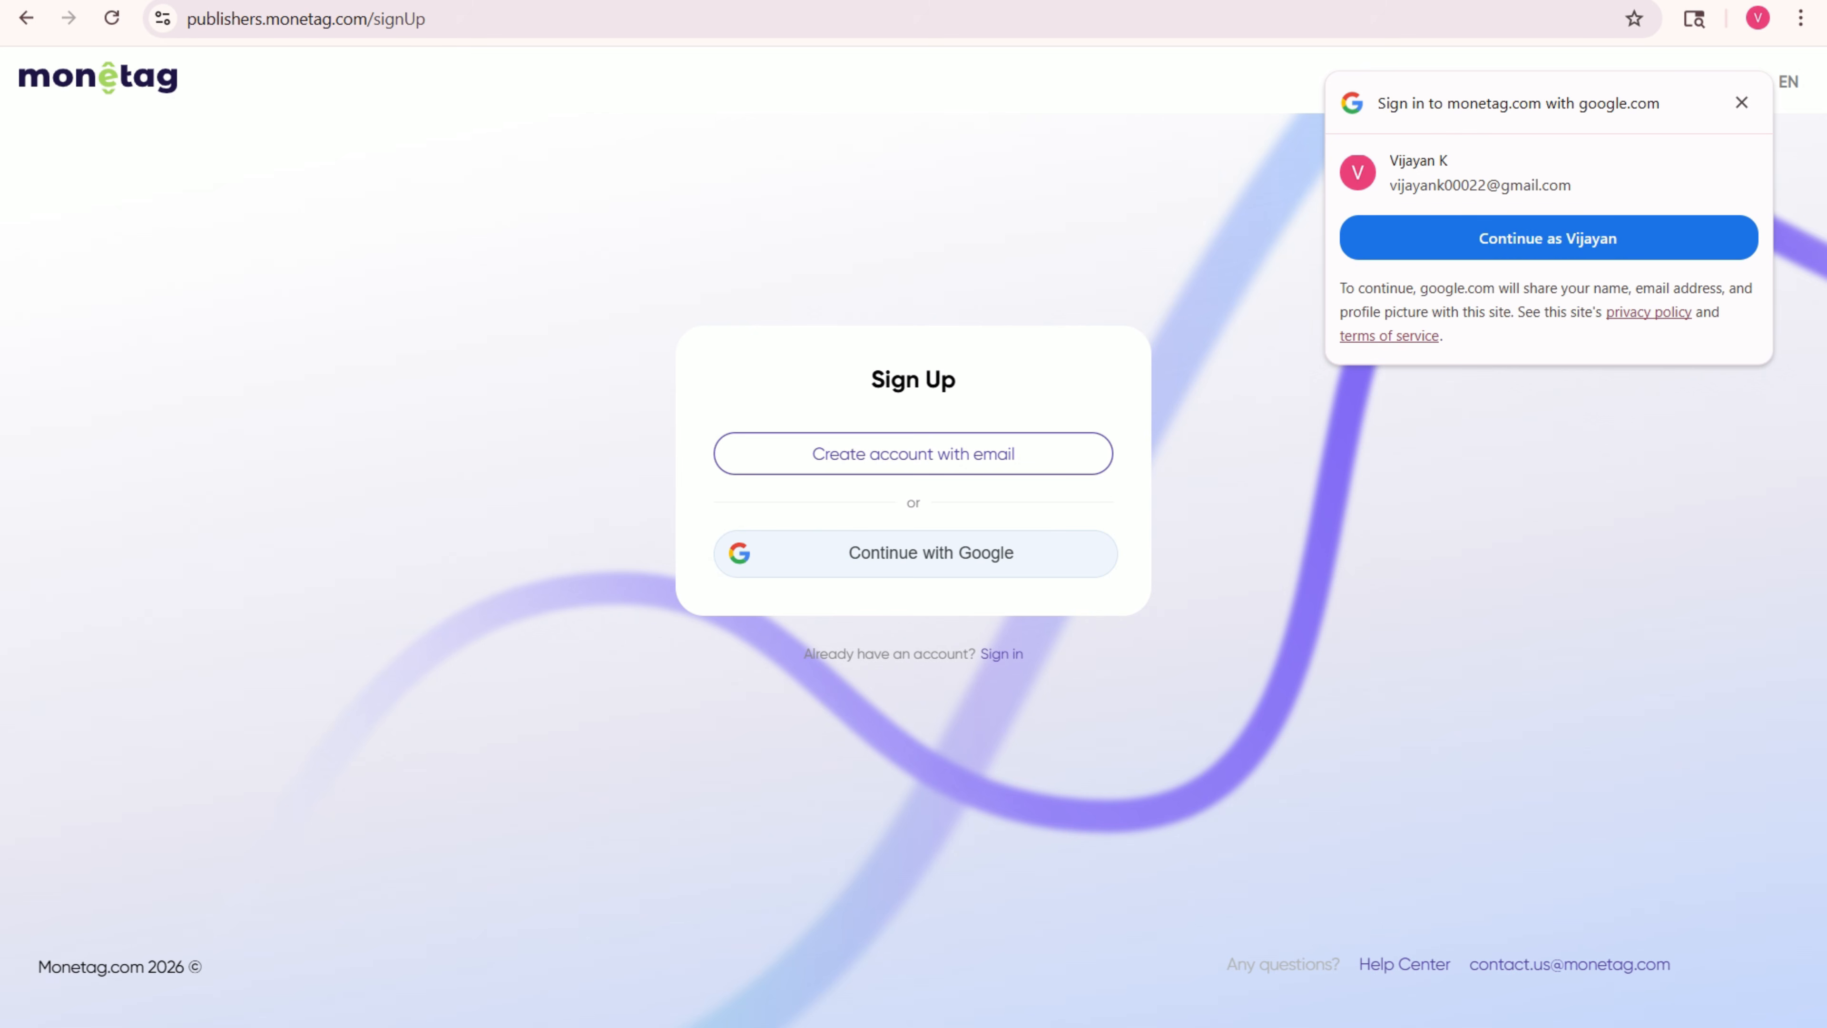
click(931, 553)
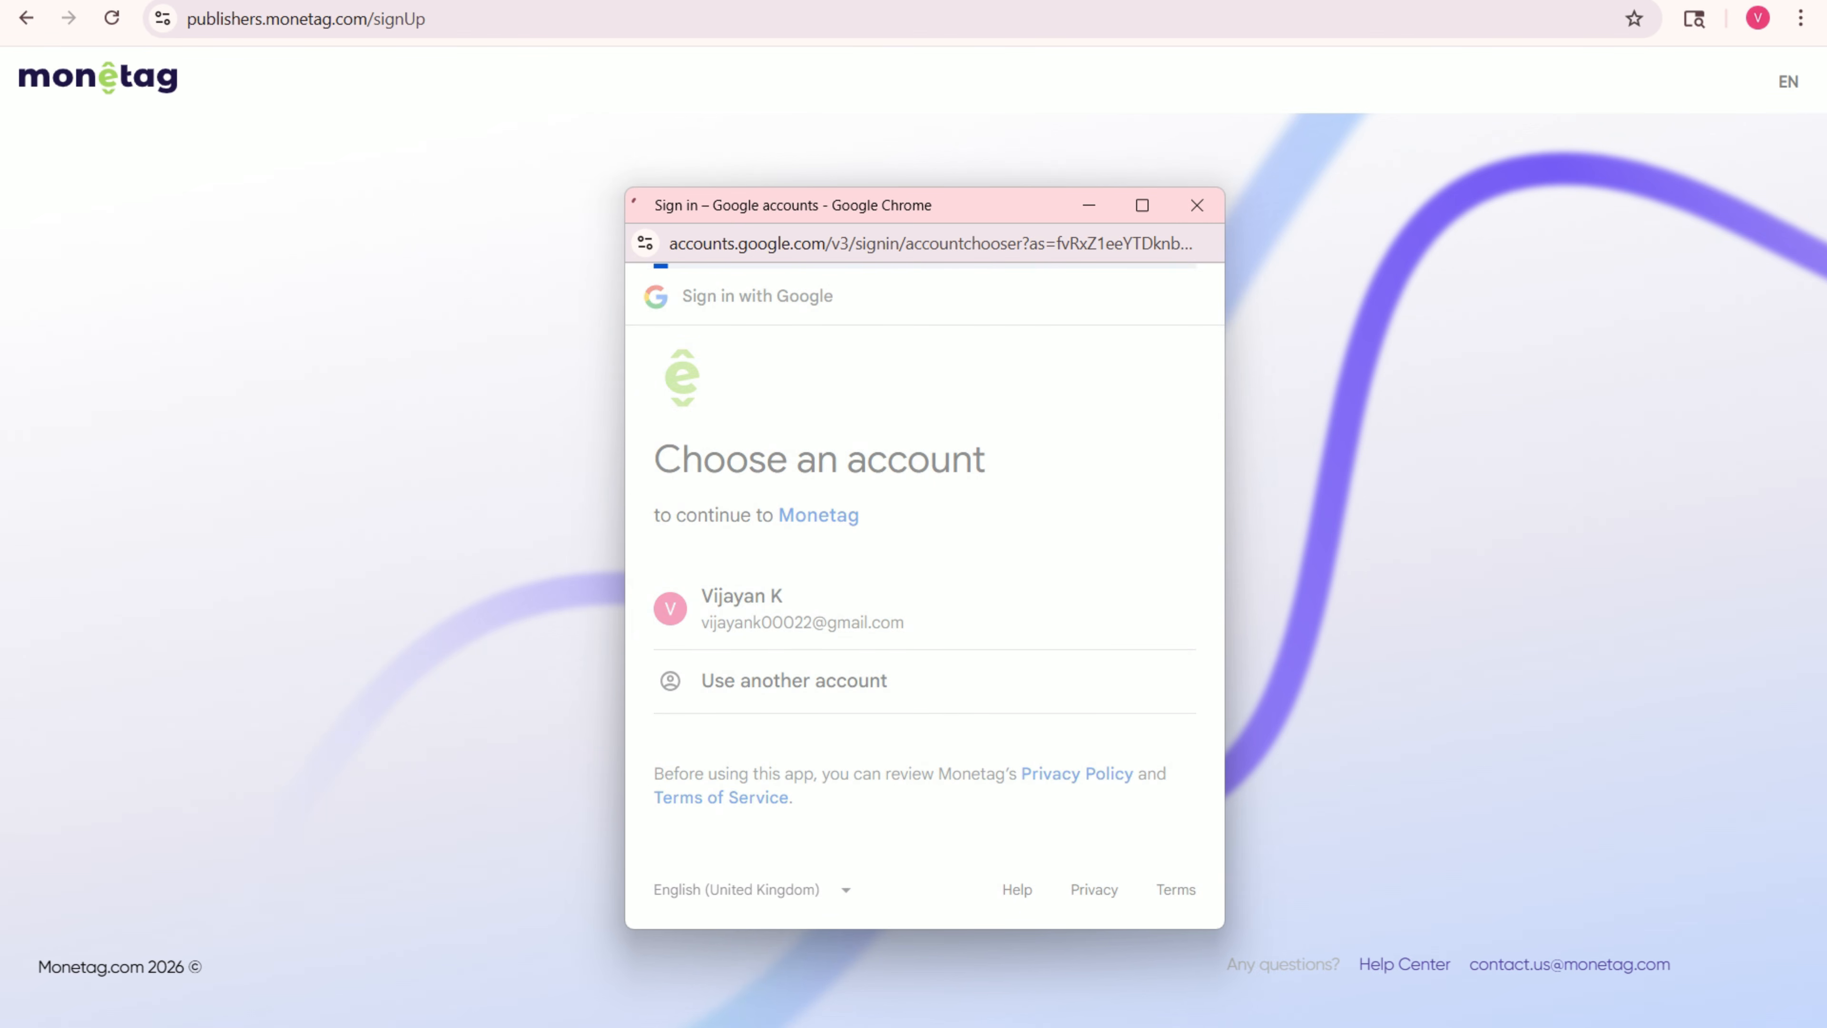
scroll(925, 576, down, 3)
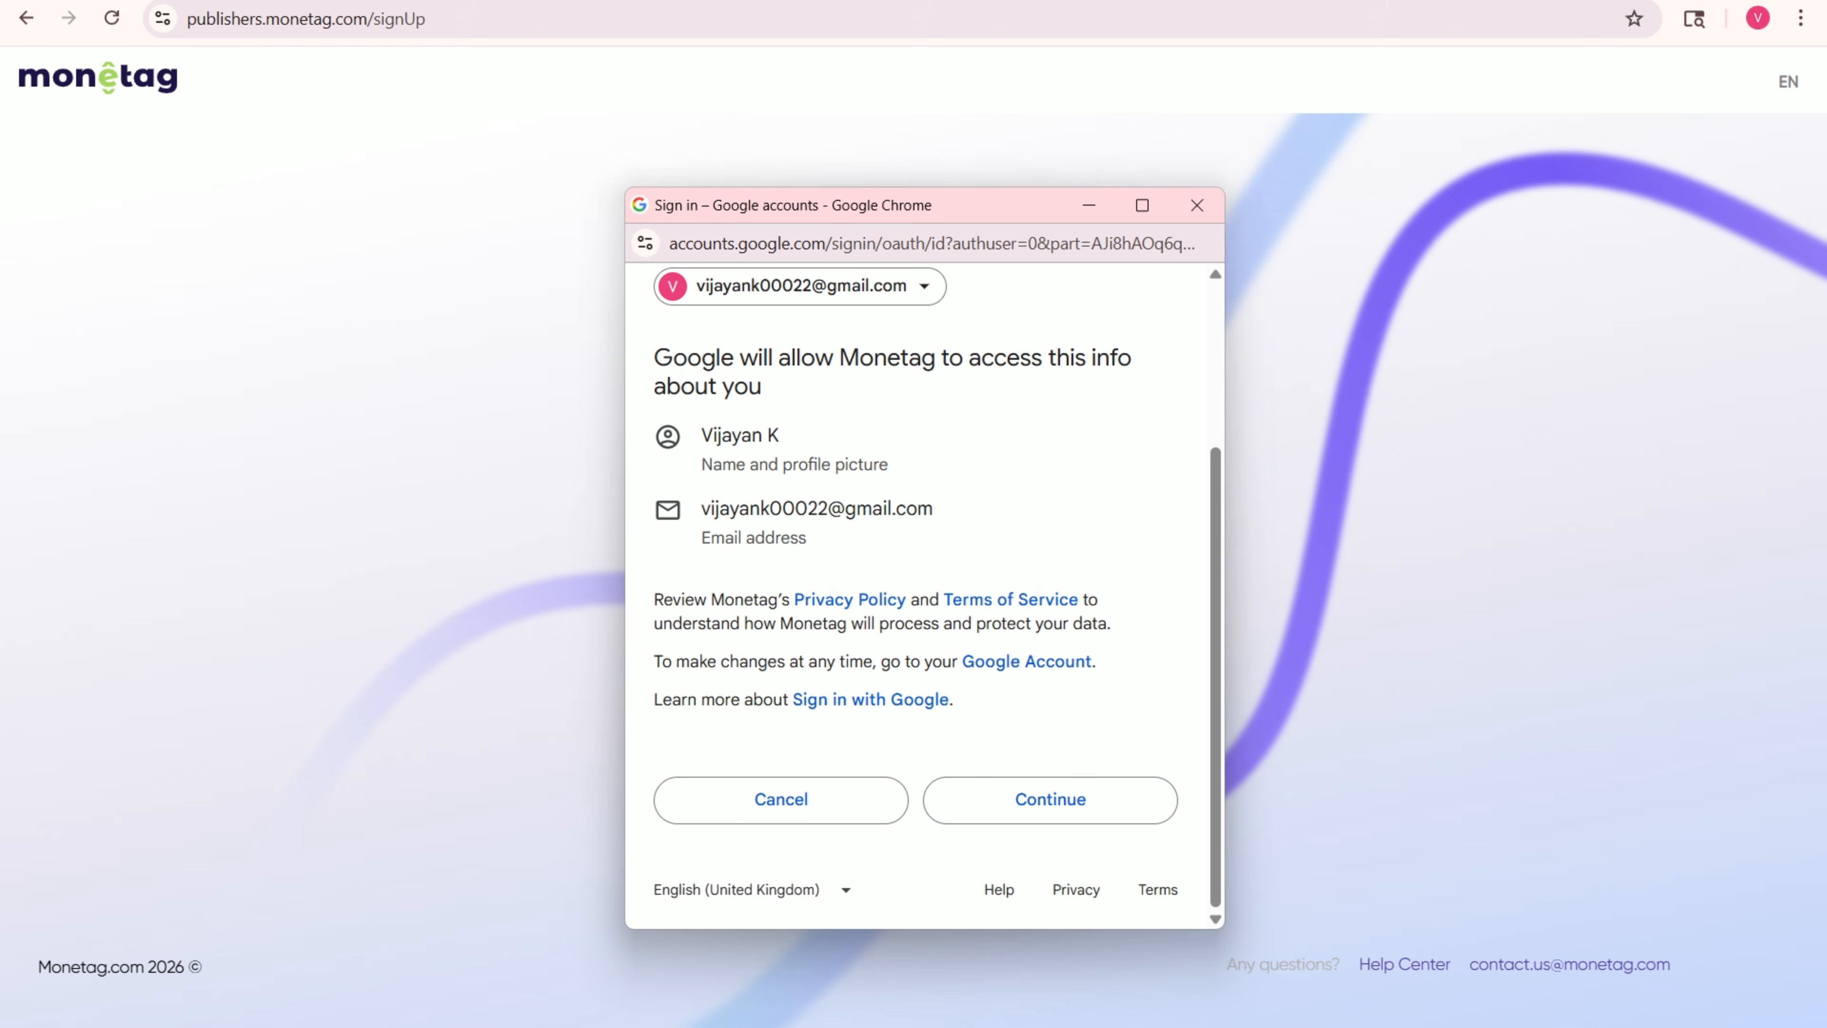
click(1050, 799)
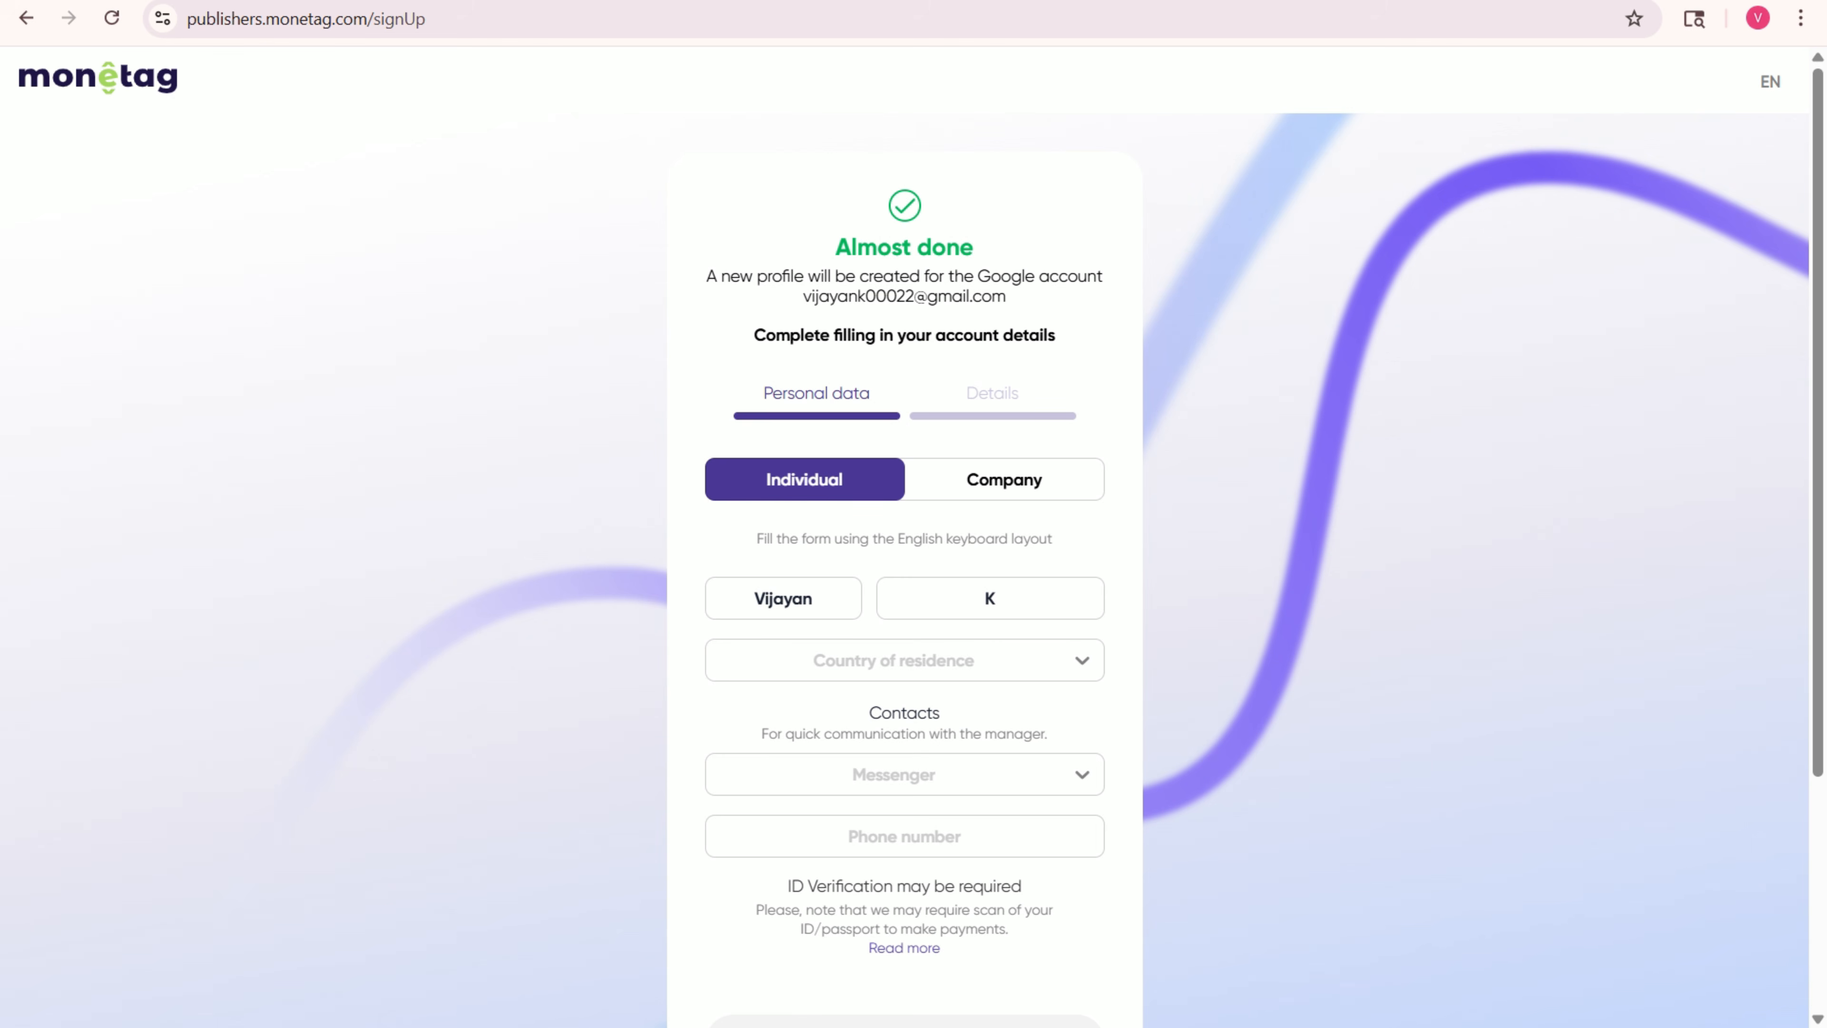
- Set the country of residence to India and fill in the city of residence
scroll(905, 576, down, 3)
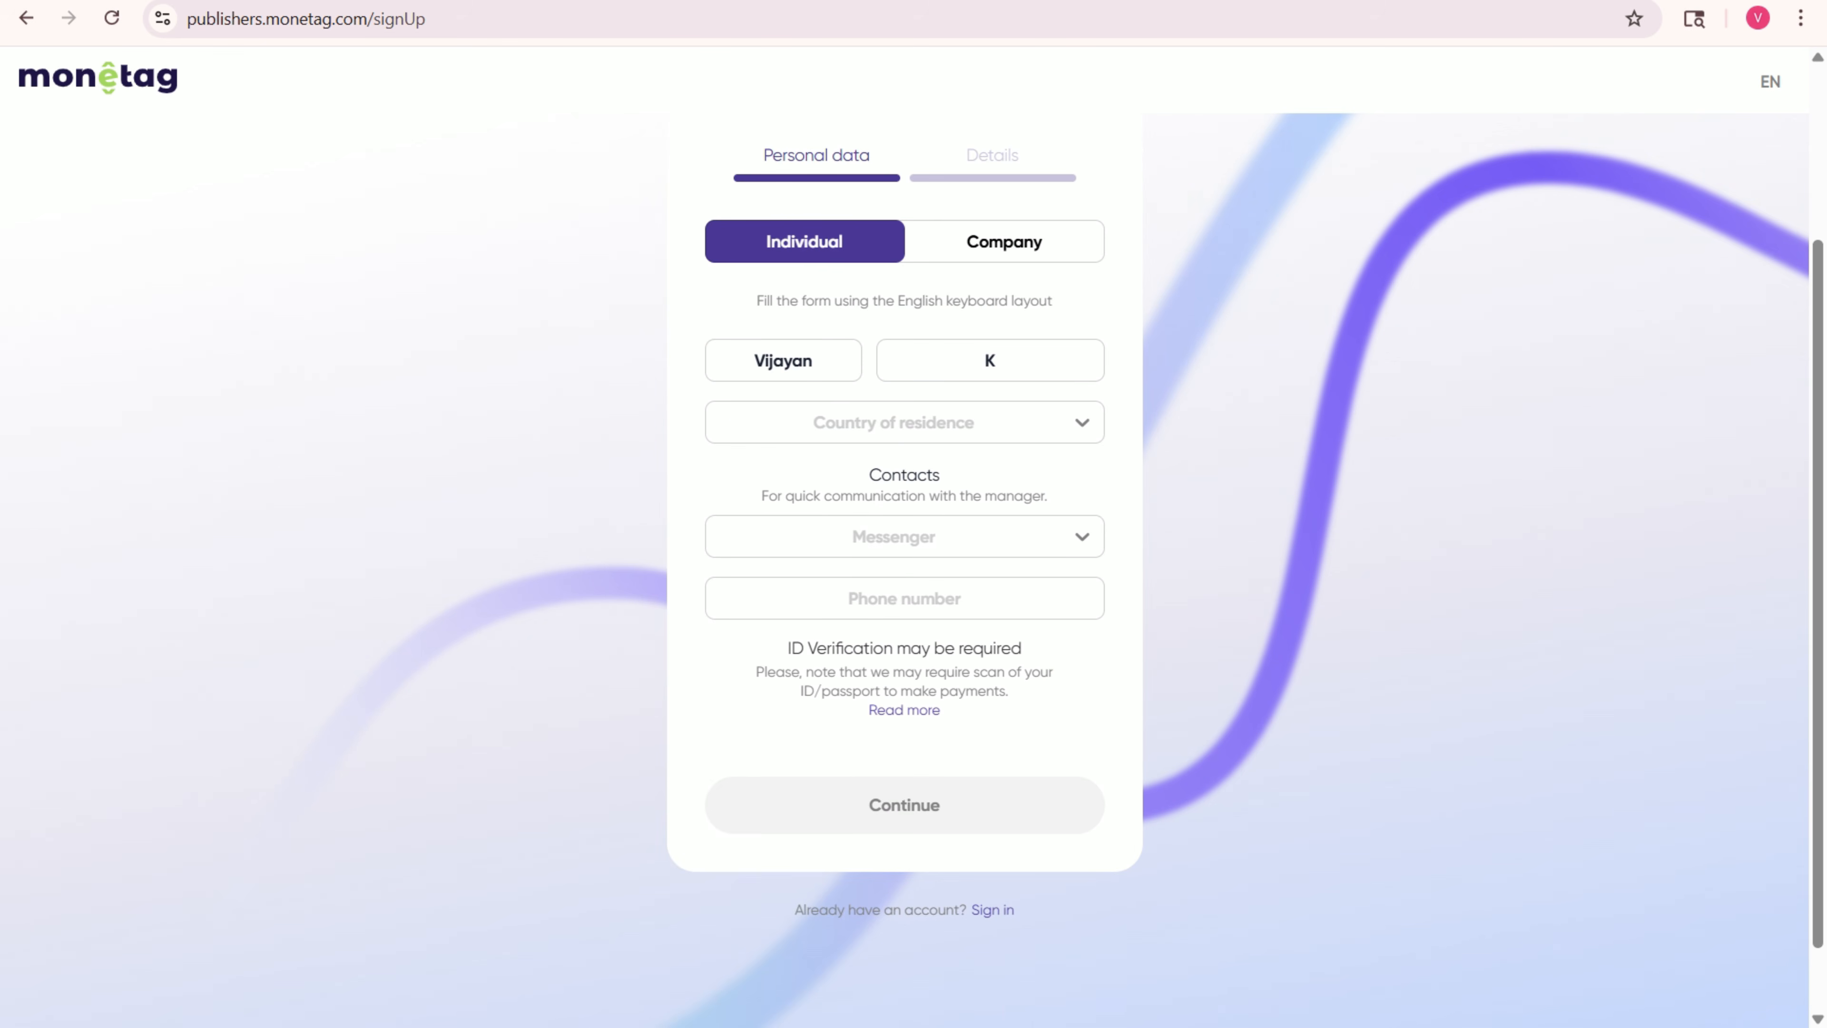
click(883, 422)
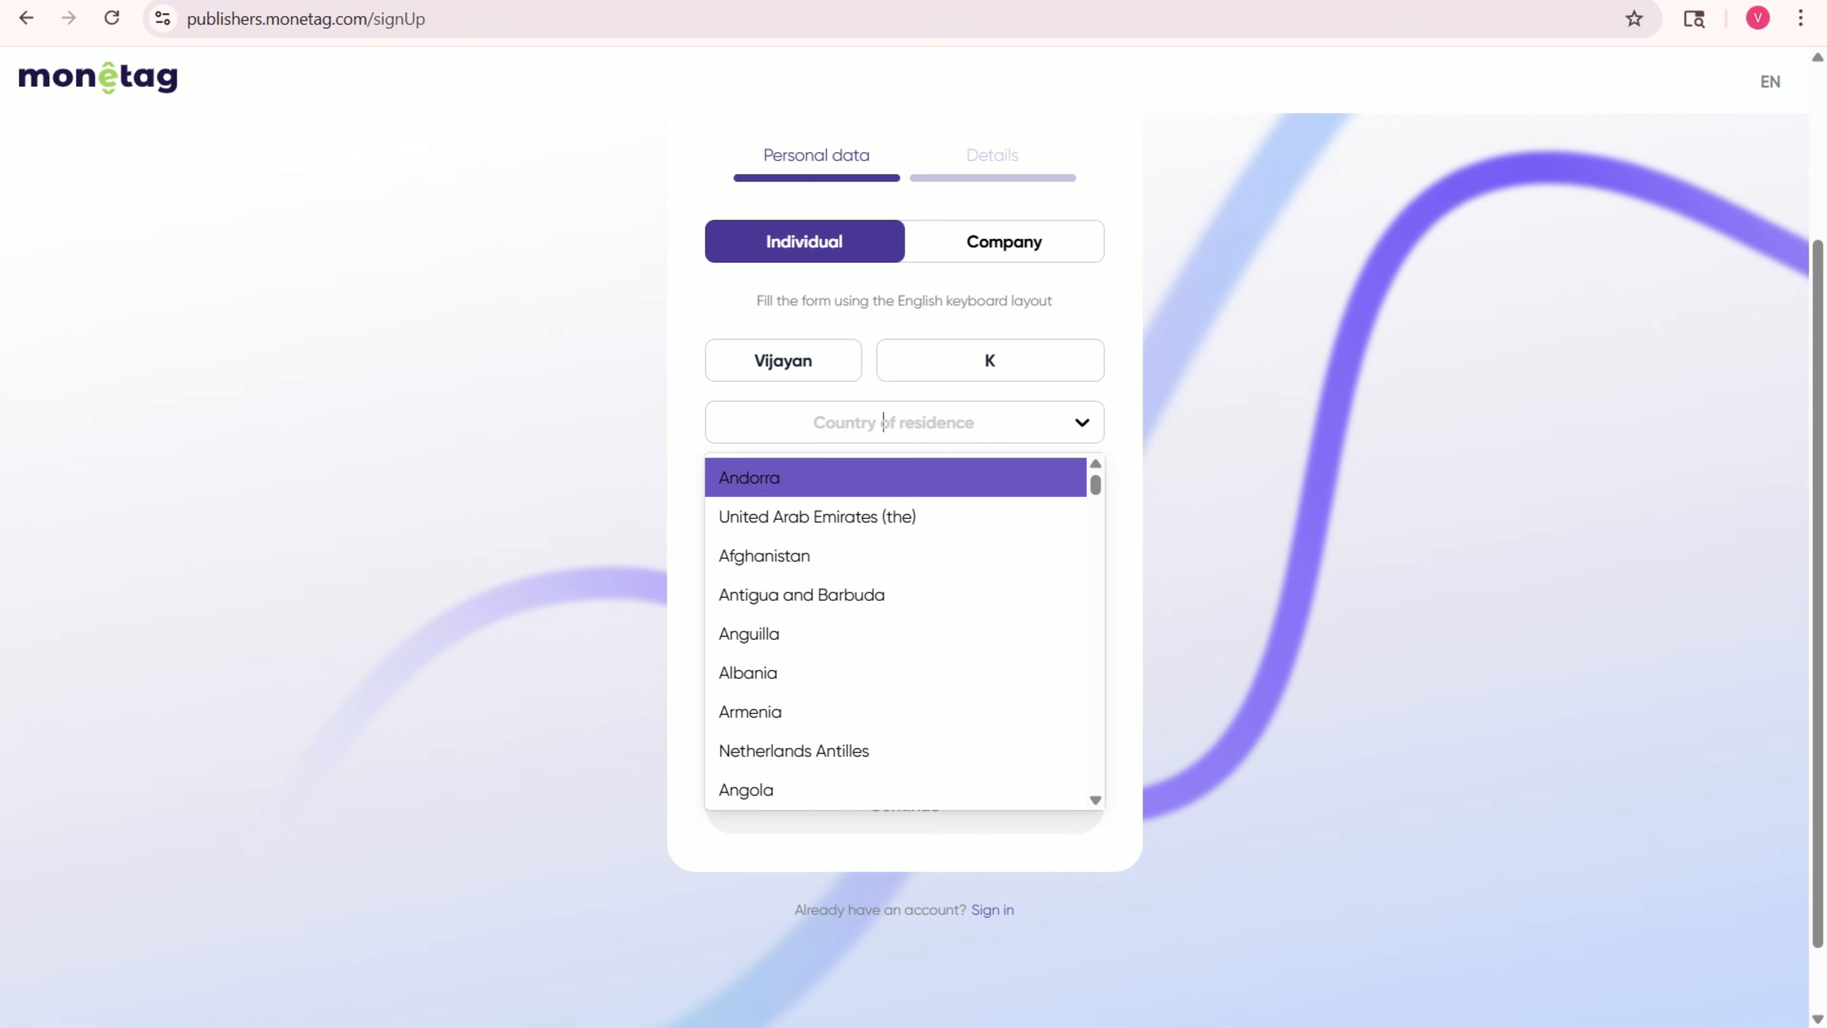
text(in)
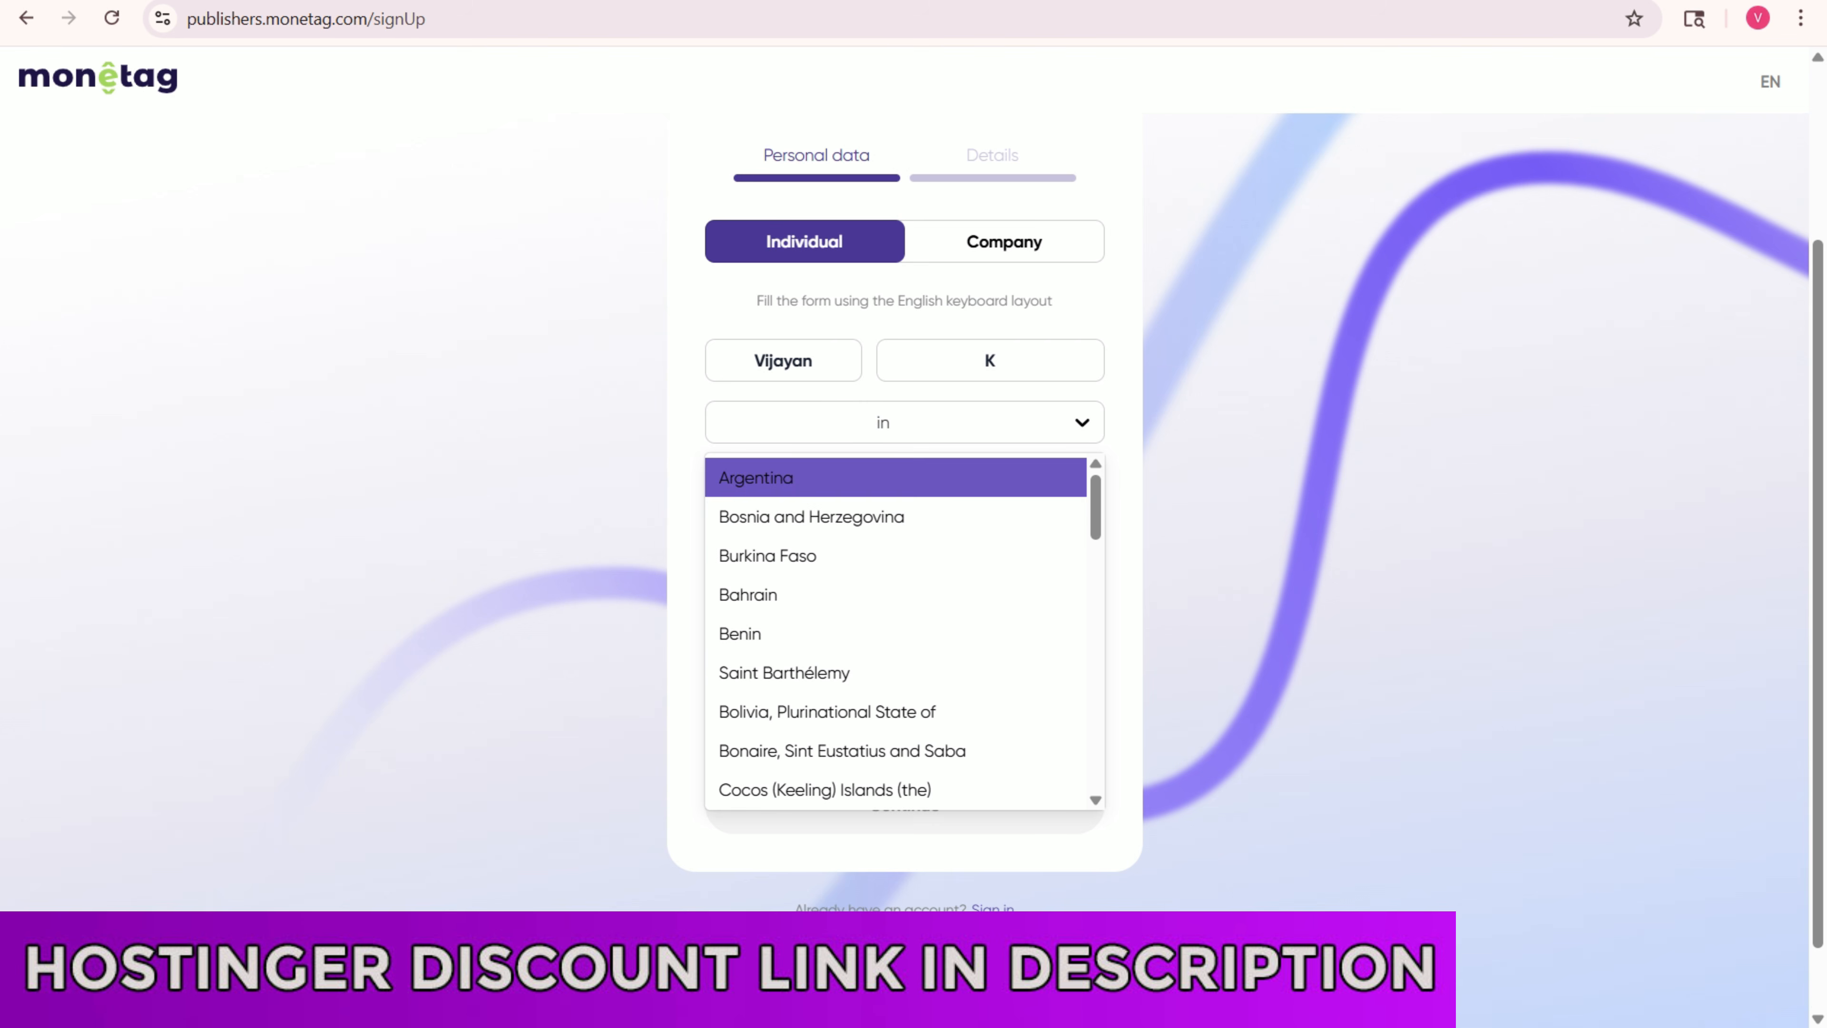
key(Down)
key(Down)
key(Down)
key(Down)
key(Down)
key(Down)
key(Down)
key(Down)
key(Down)
key(Down)
key(Down)
key(Down)
key(Down)
key(Down)
key(Down)
key(Down)
key(Down)
key(Down)
key(Down)
key(Down)
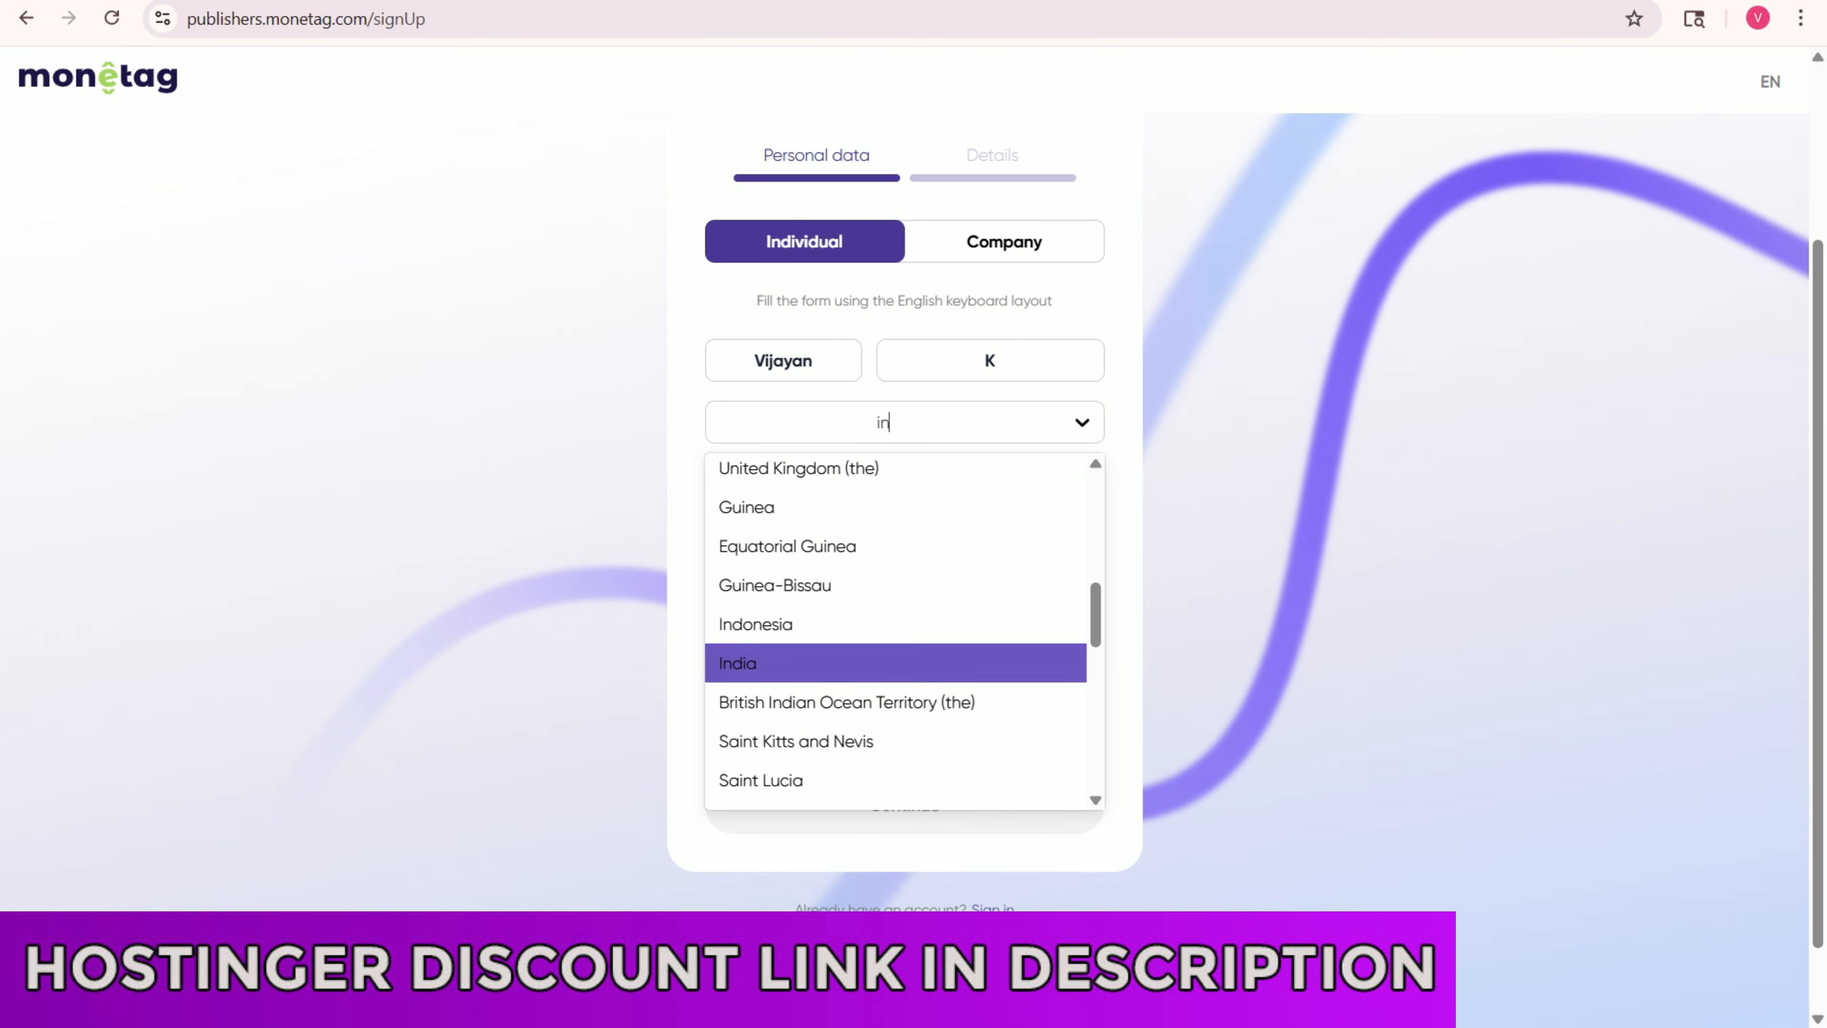
key(Return)
key(Tab)
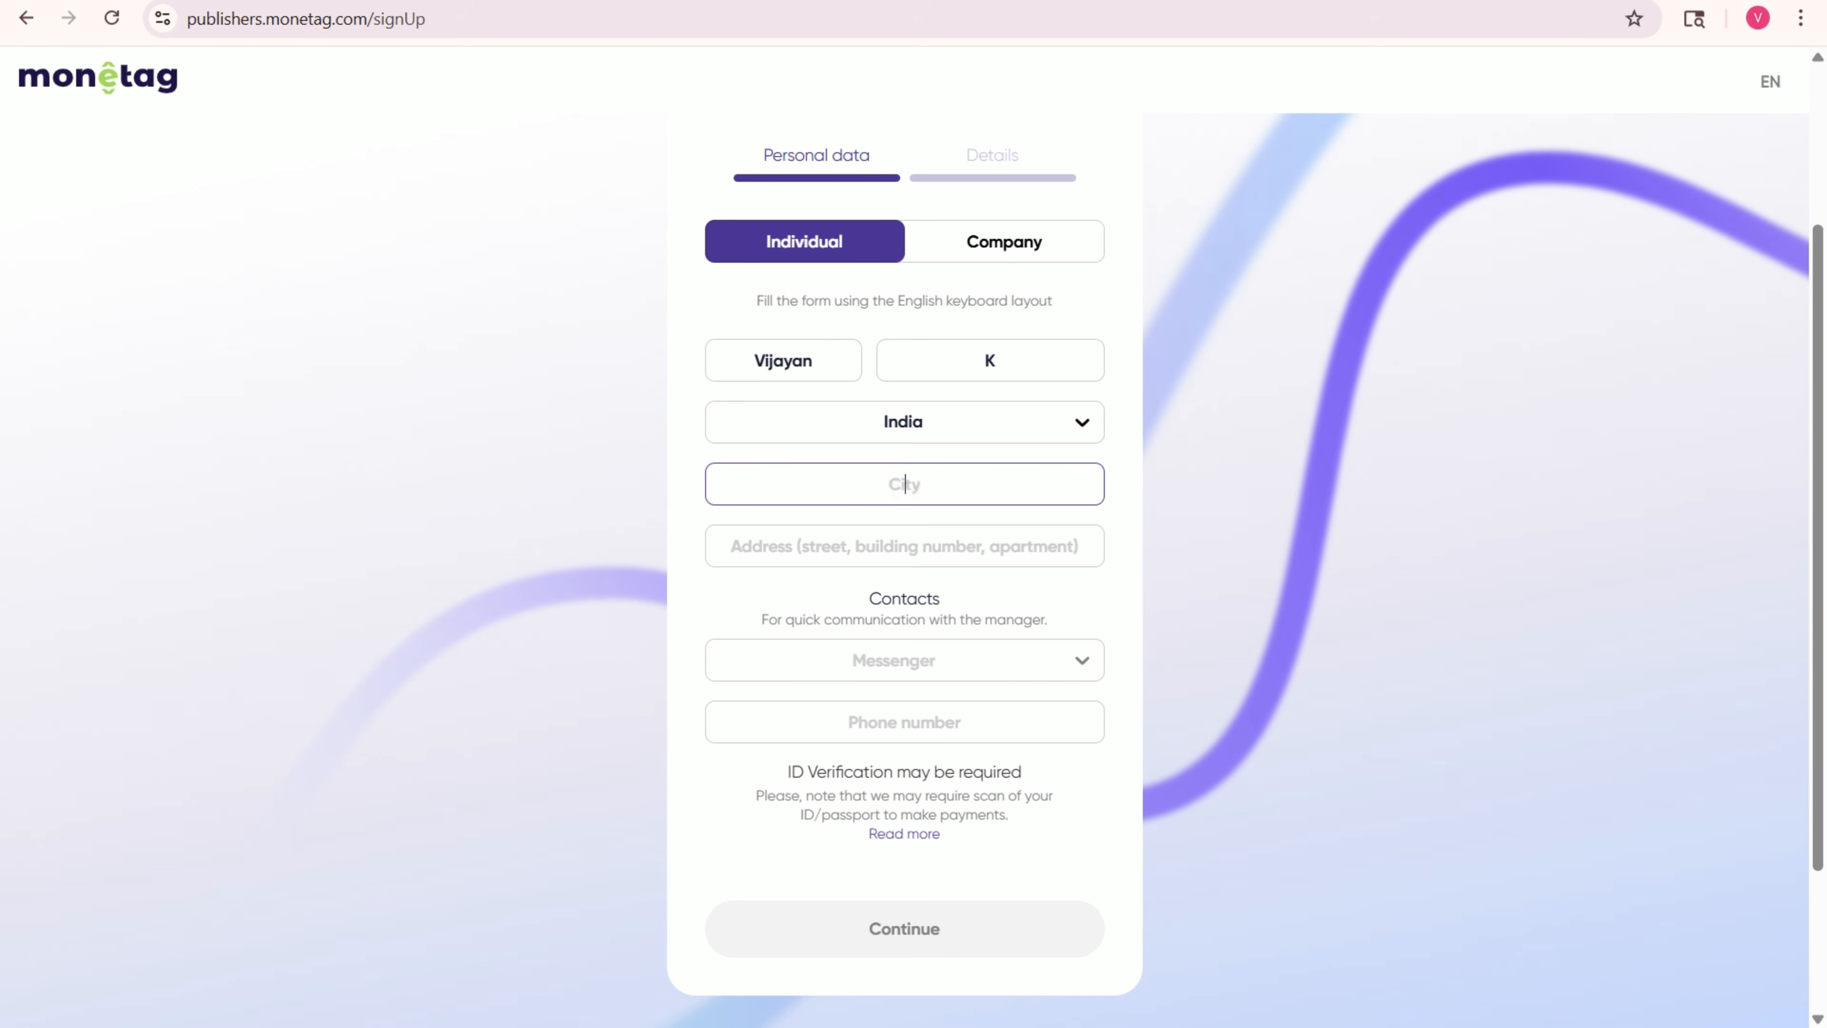
text(Jaipur)
- Choose Other as the contact messenger, fill in the contact's nickname, and go to the phone number field
click(904, 660)
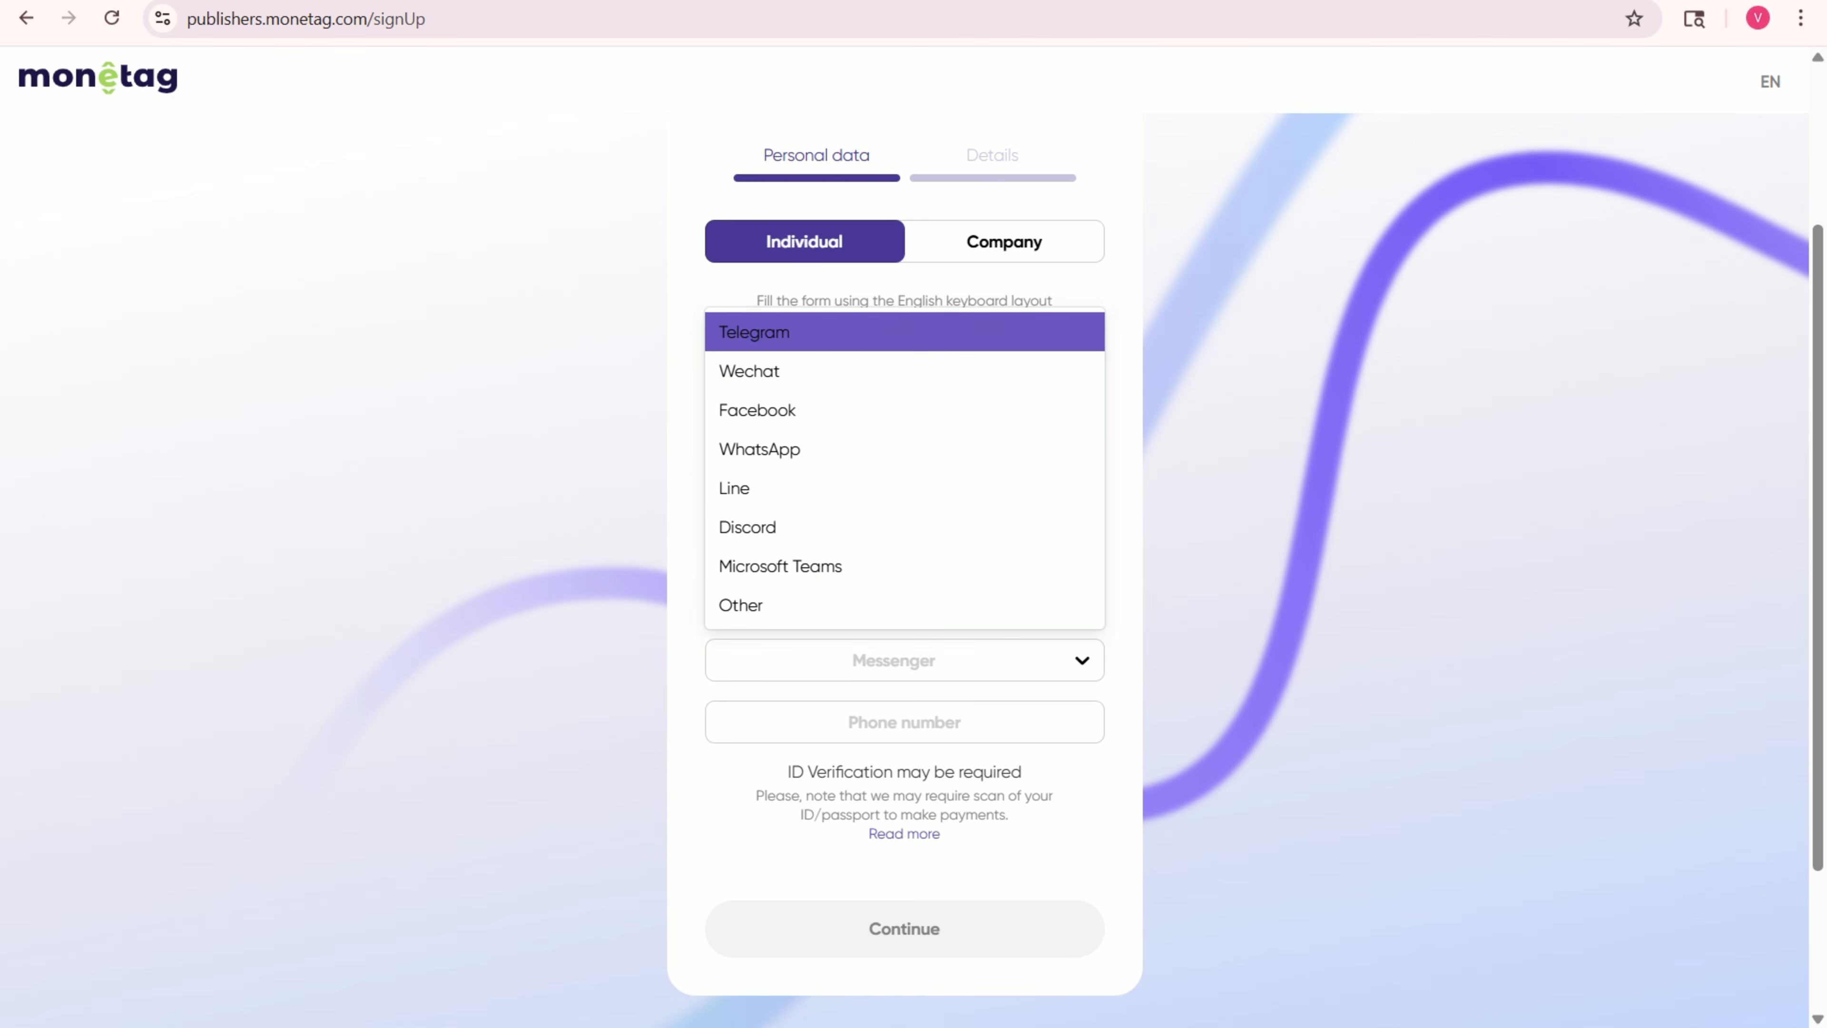
key(Down)
key(Down)
key(Down)
key(Down)
key(Down)
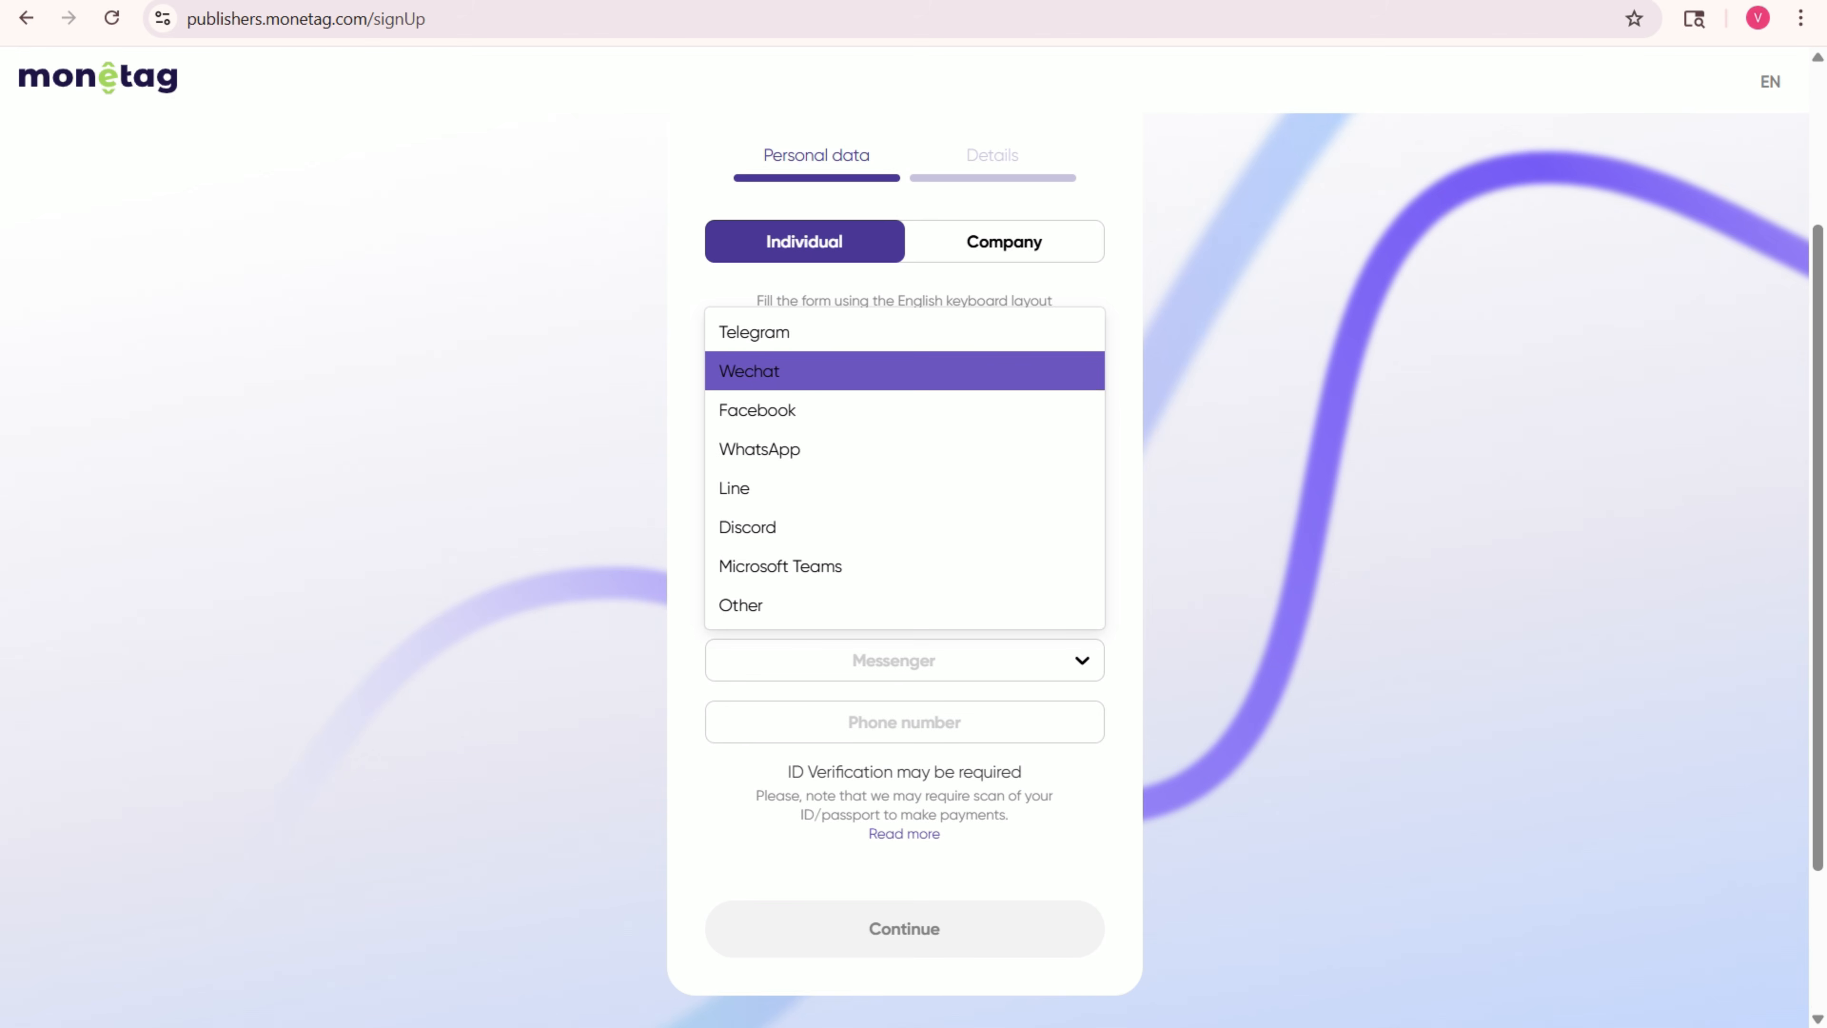
key(Down)
key(Down)
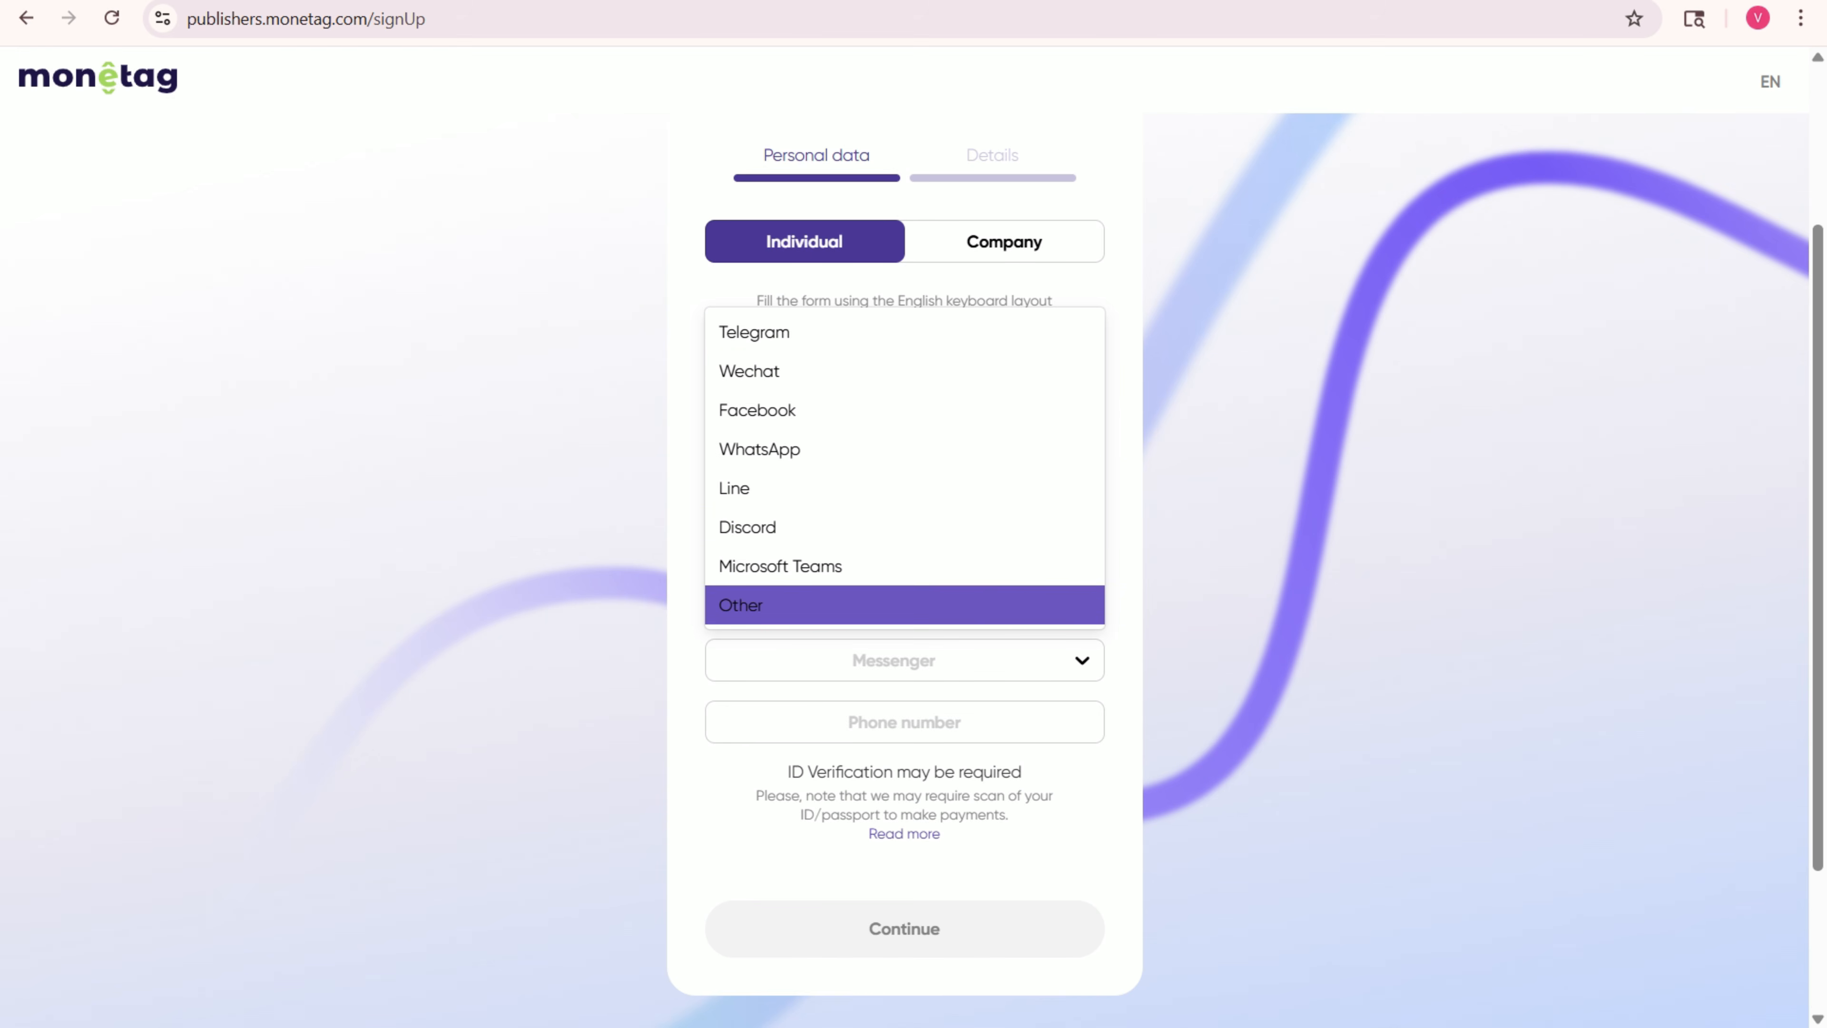
key(Return)
key(Tab)
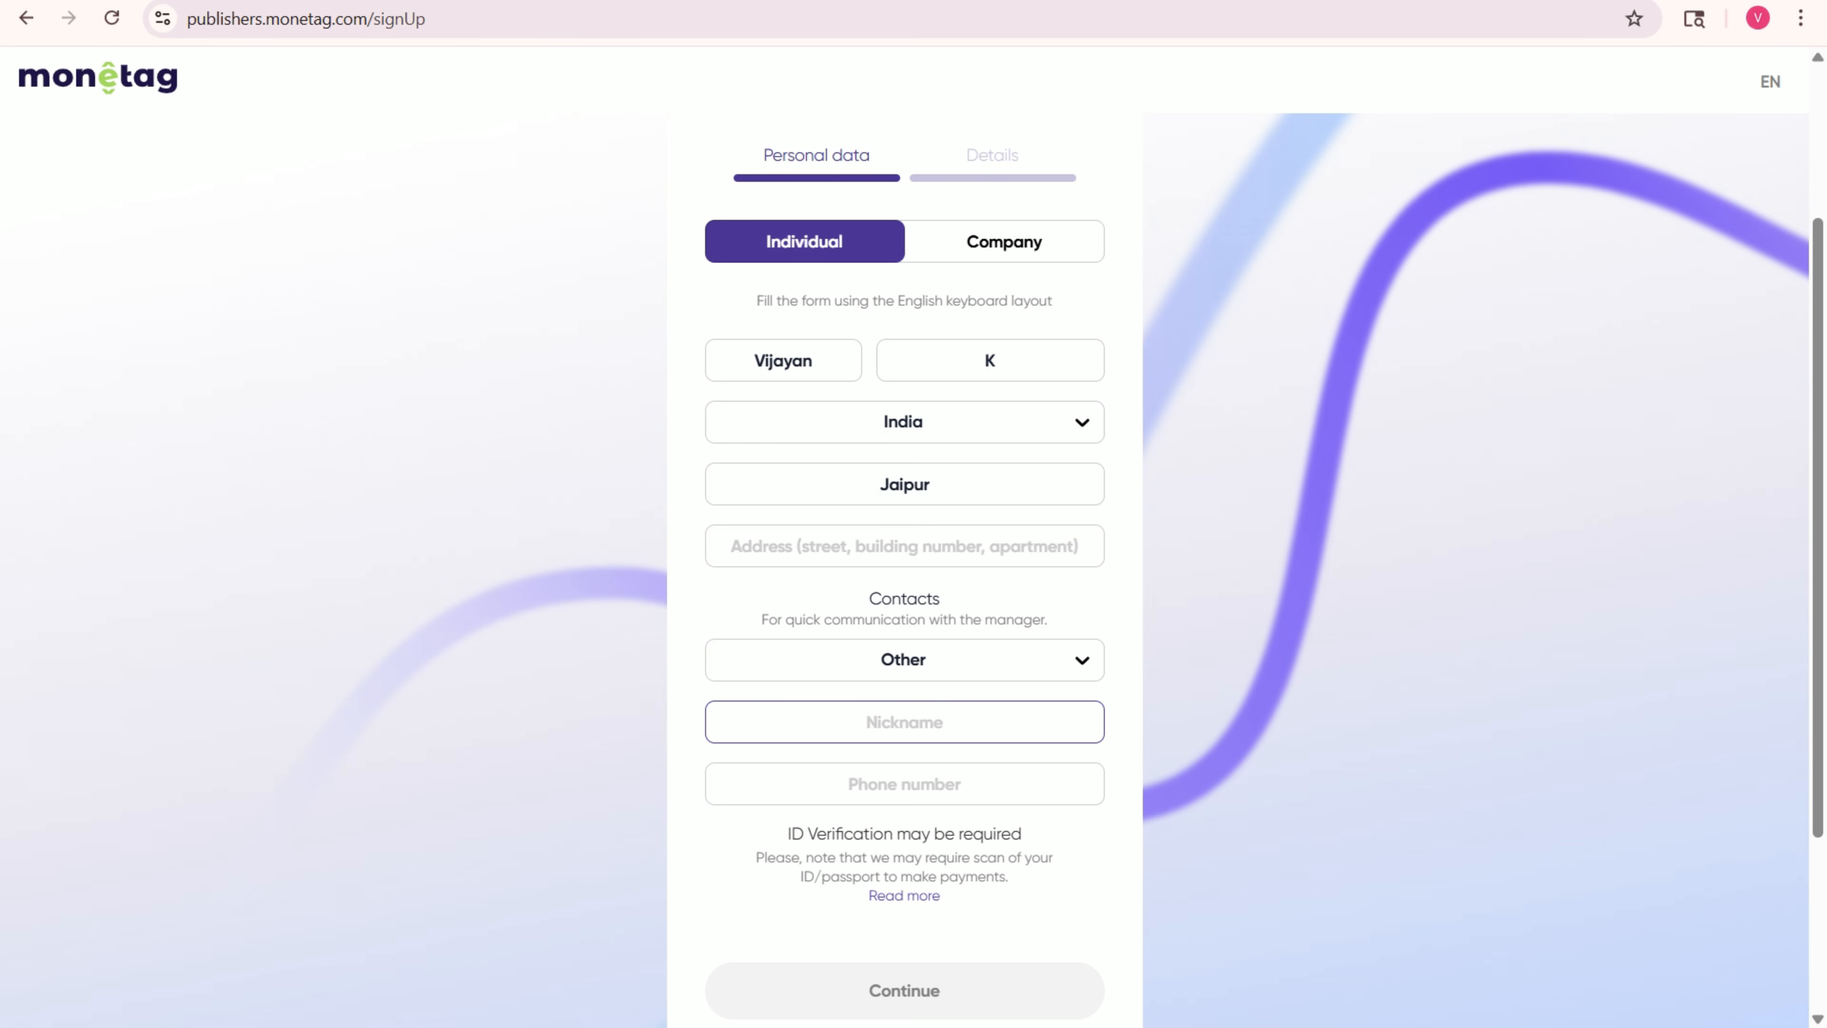
text(Krishna)
click(904, 784)
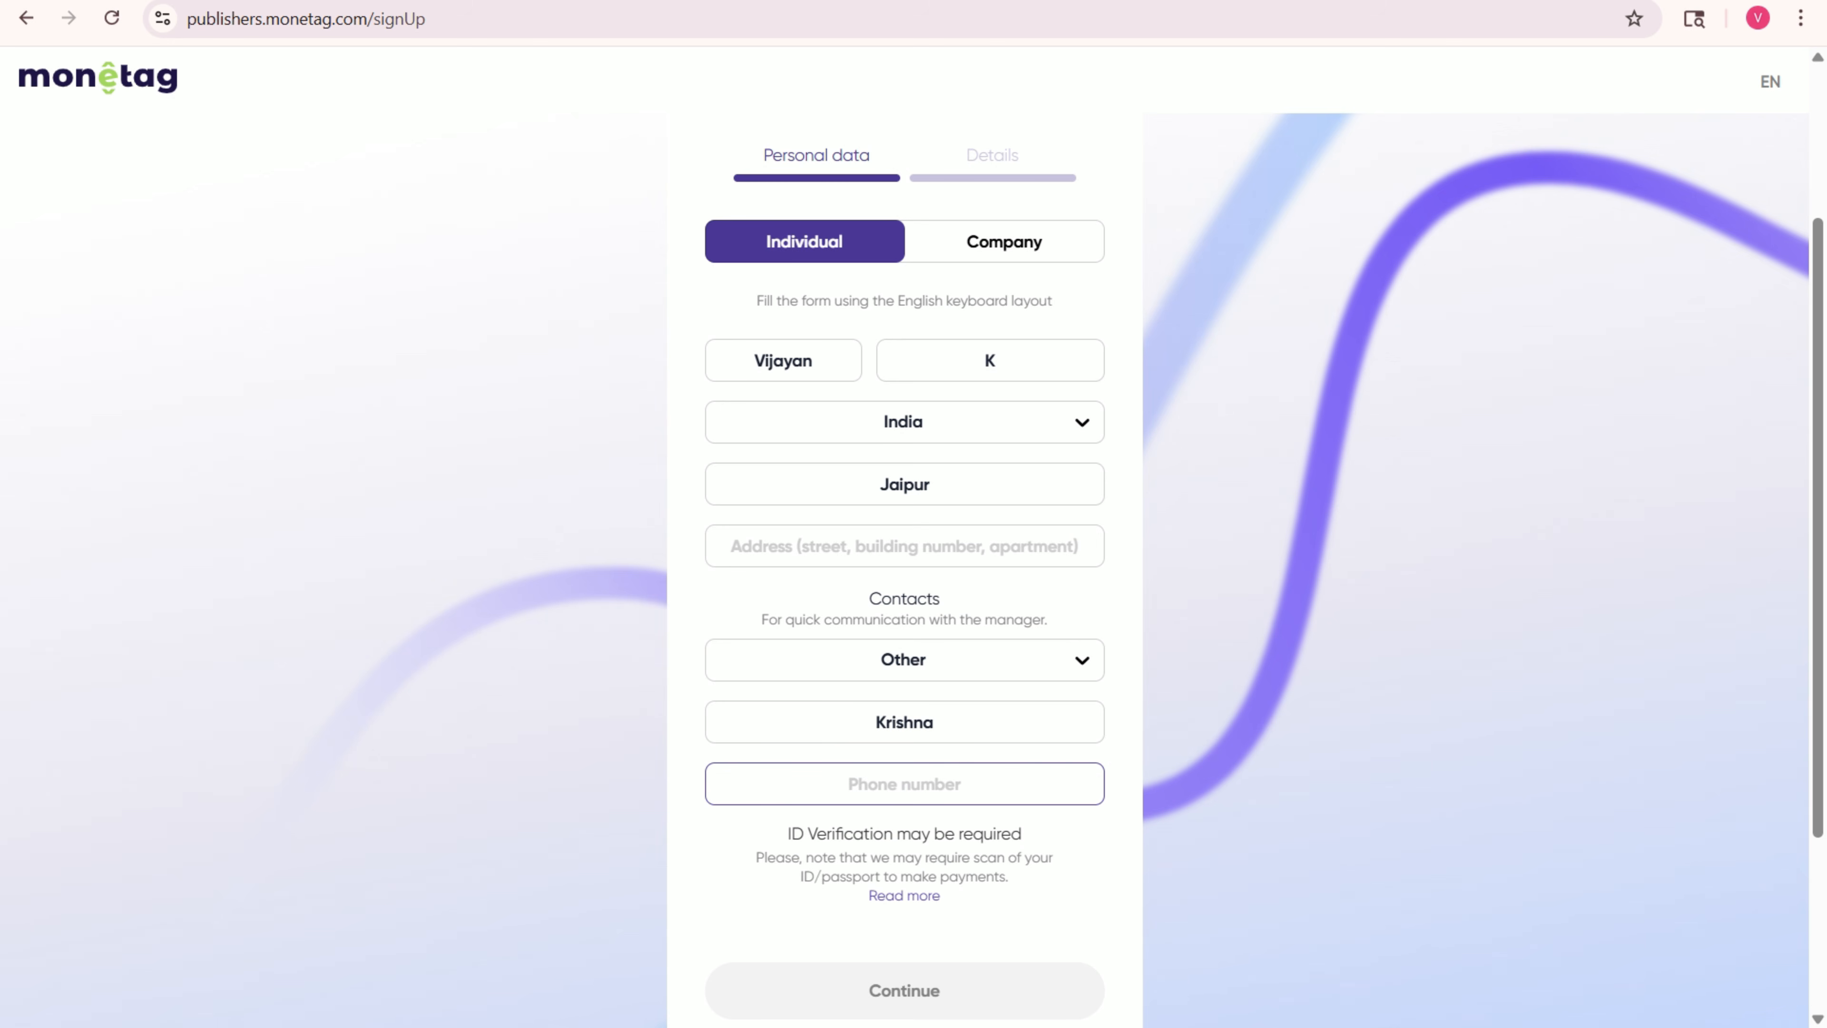
- Review the personal data form and highlight the ID mention in the ID verification note
scroll(904, 503, up, 1)
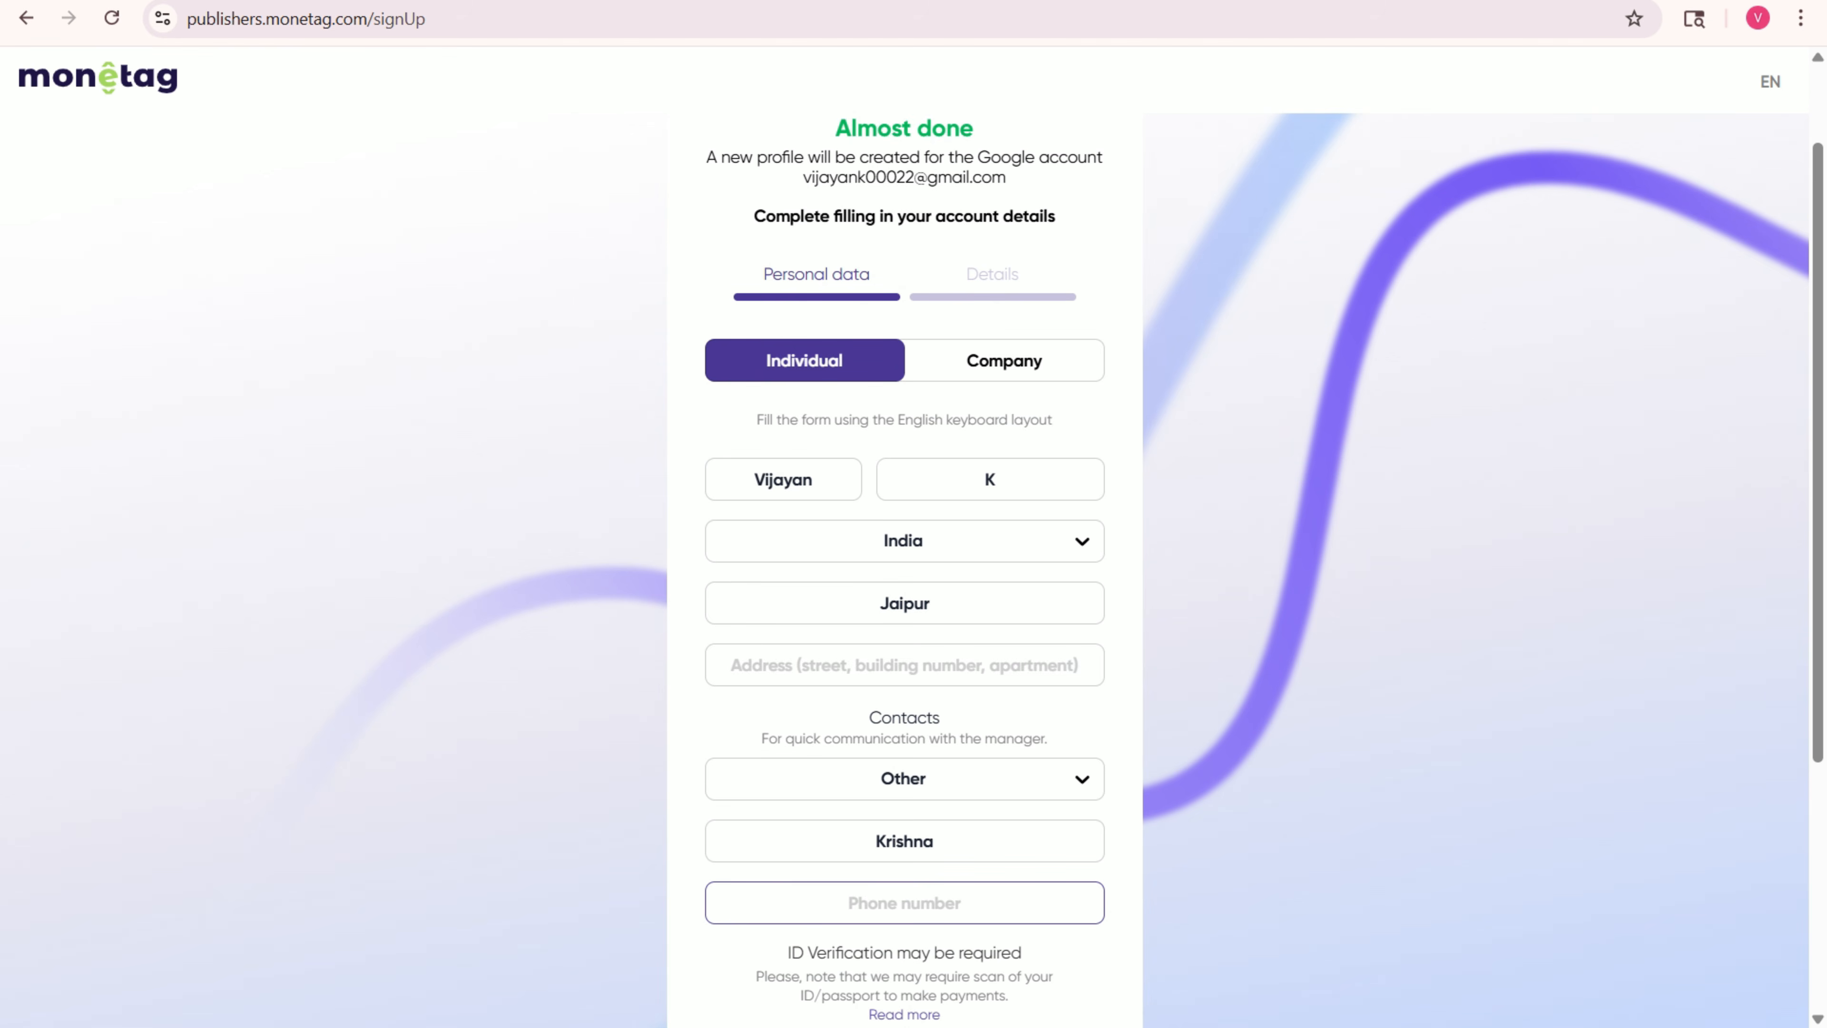
scroll(904, 504, down, 2)
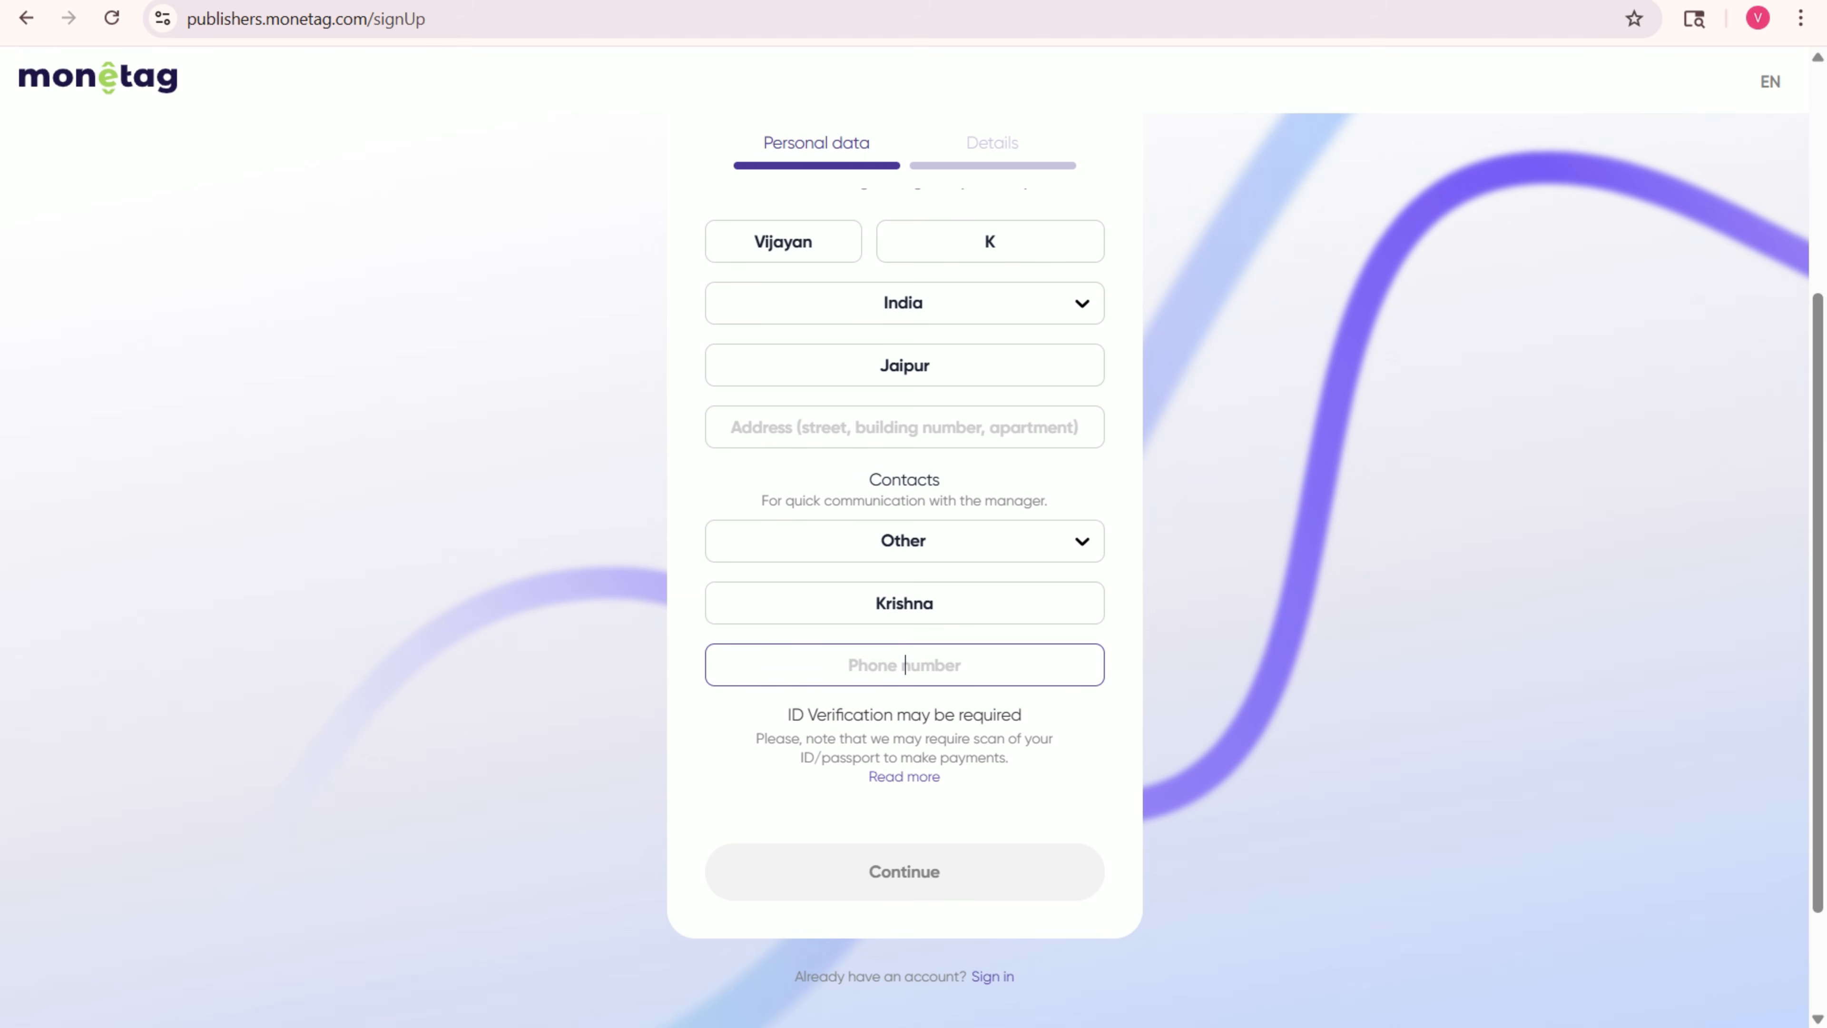
drag(800, 757, 821, 757)
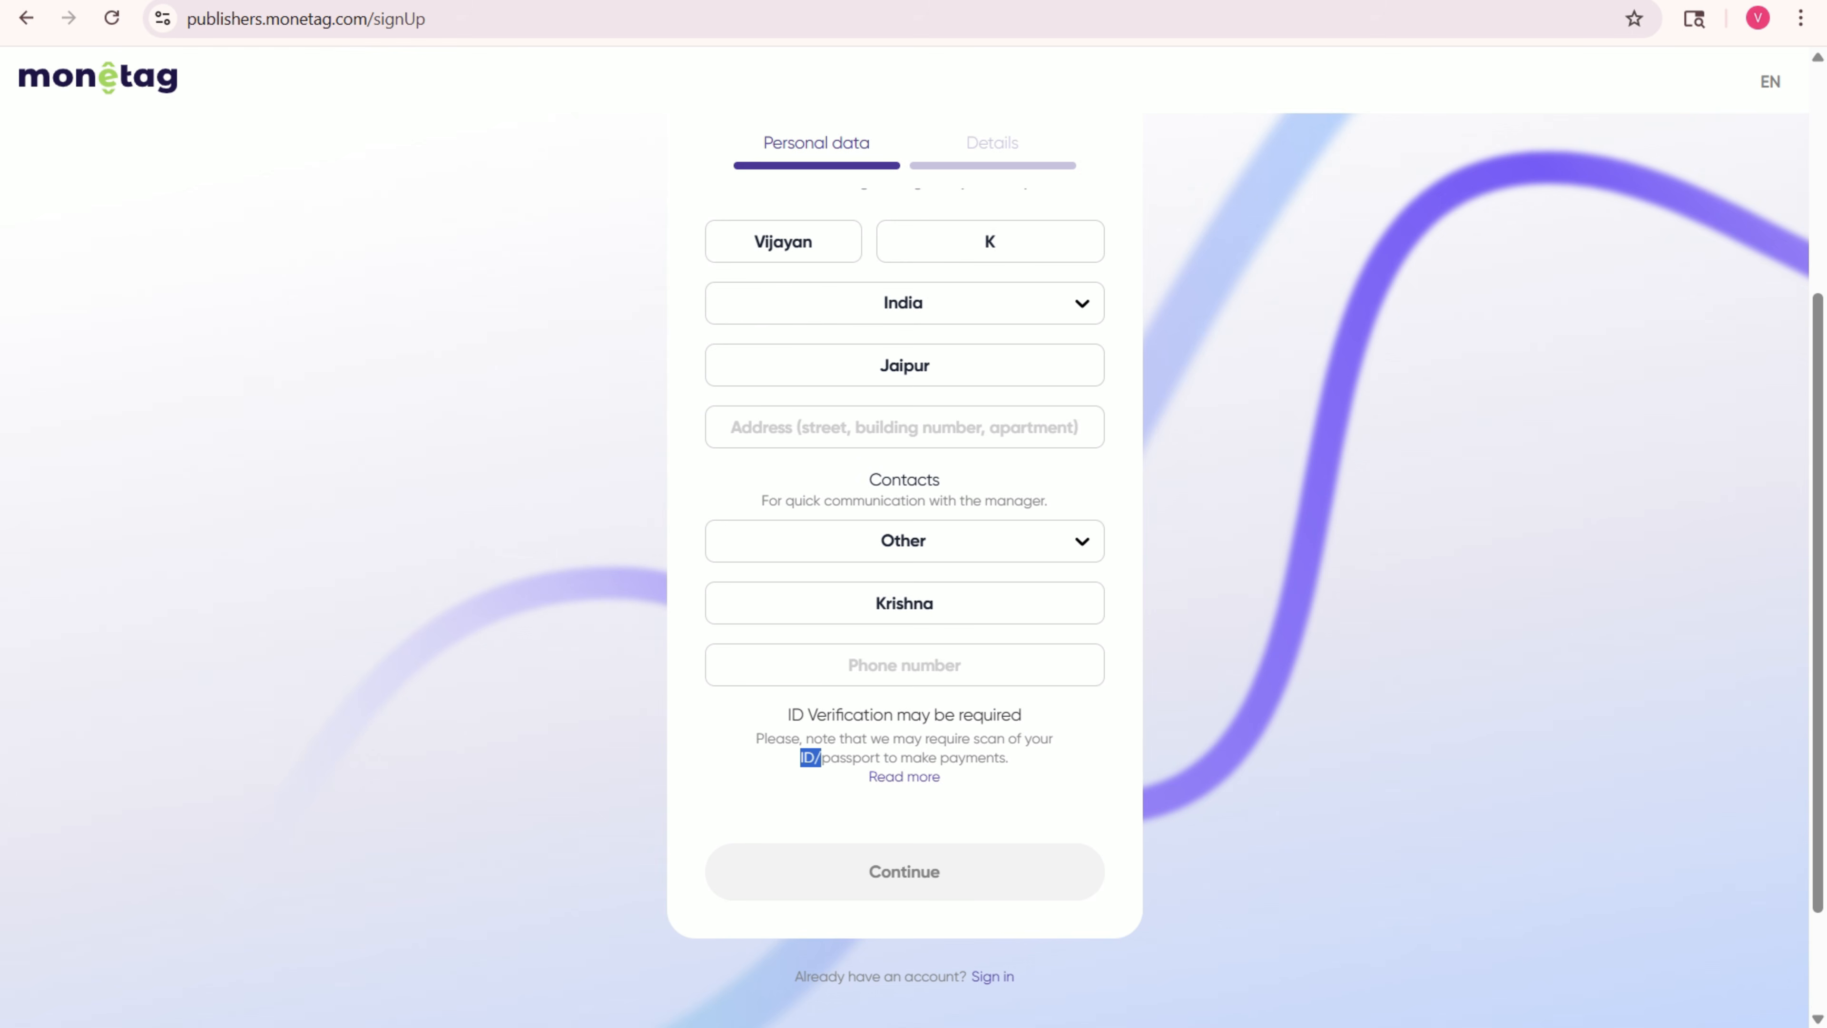
scroll(904, 504, up, 5)
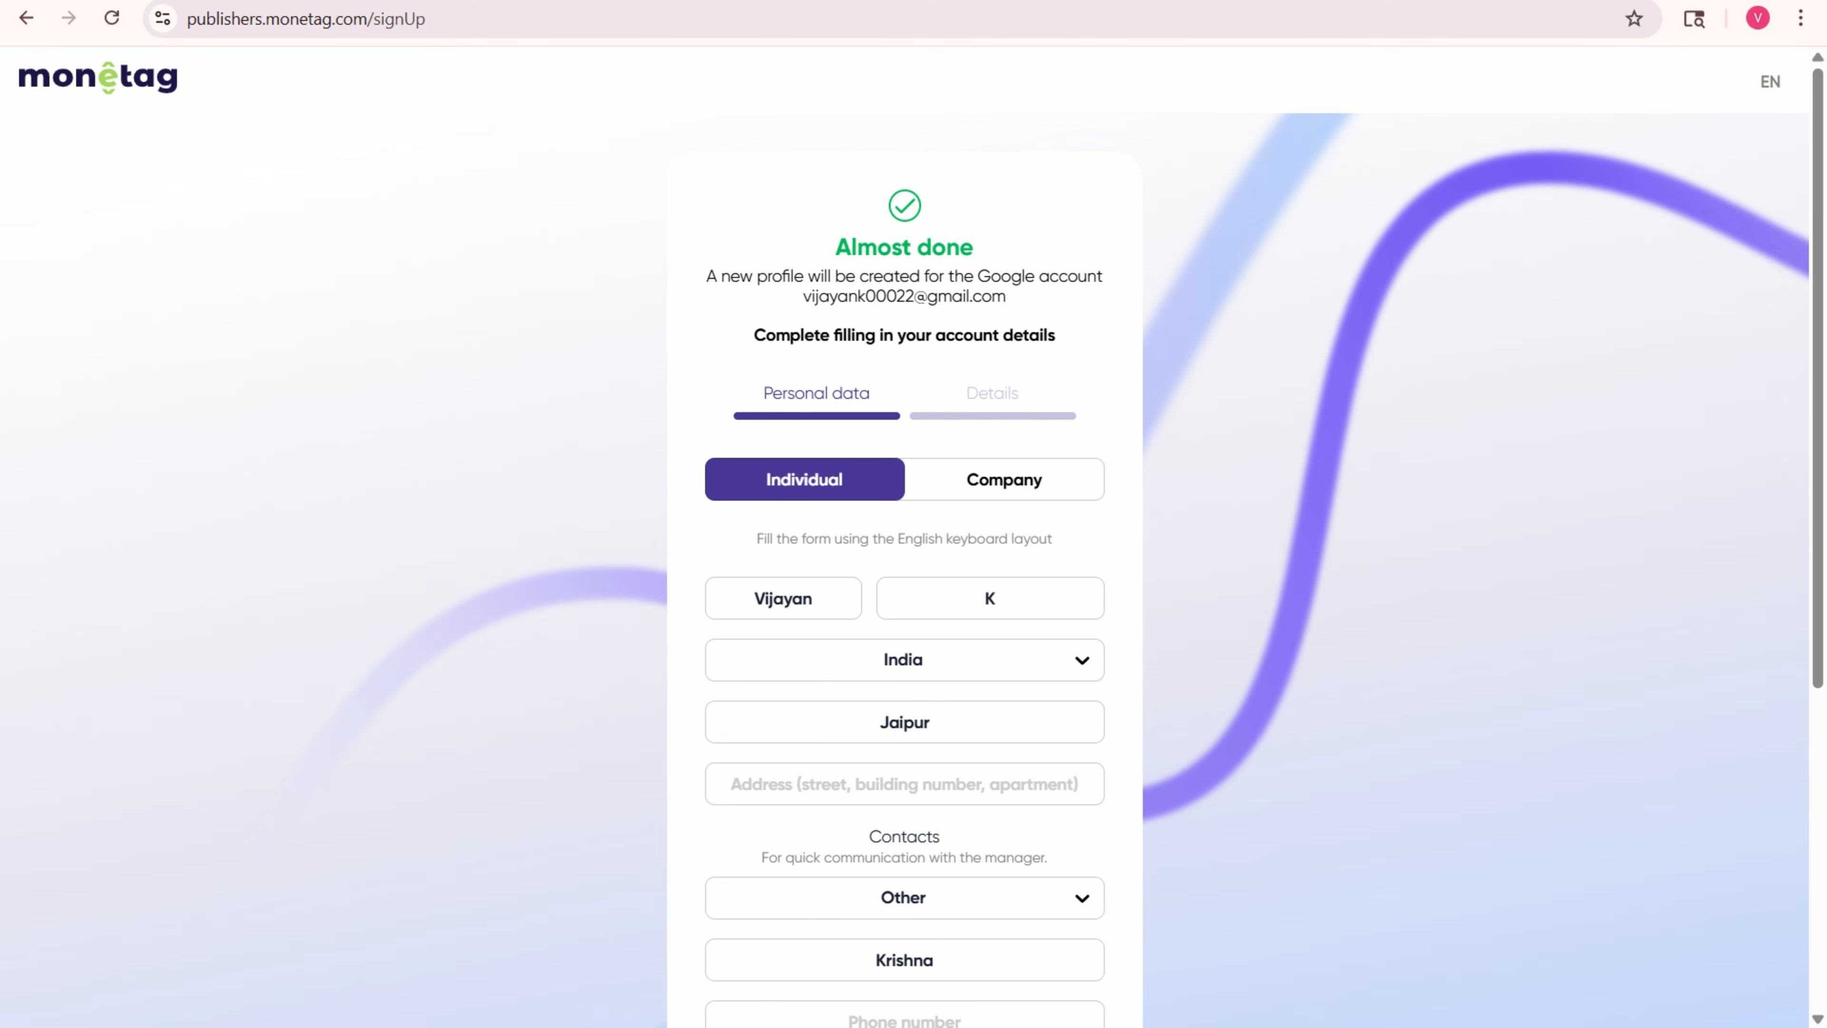
scroll(904, 504, down, 7)
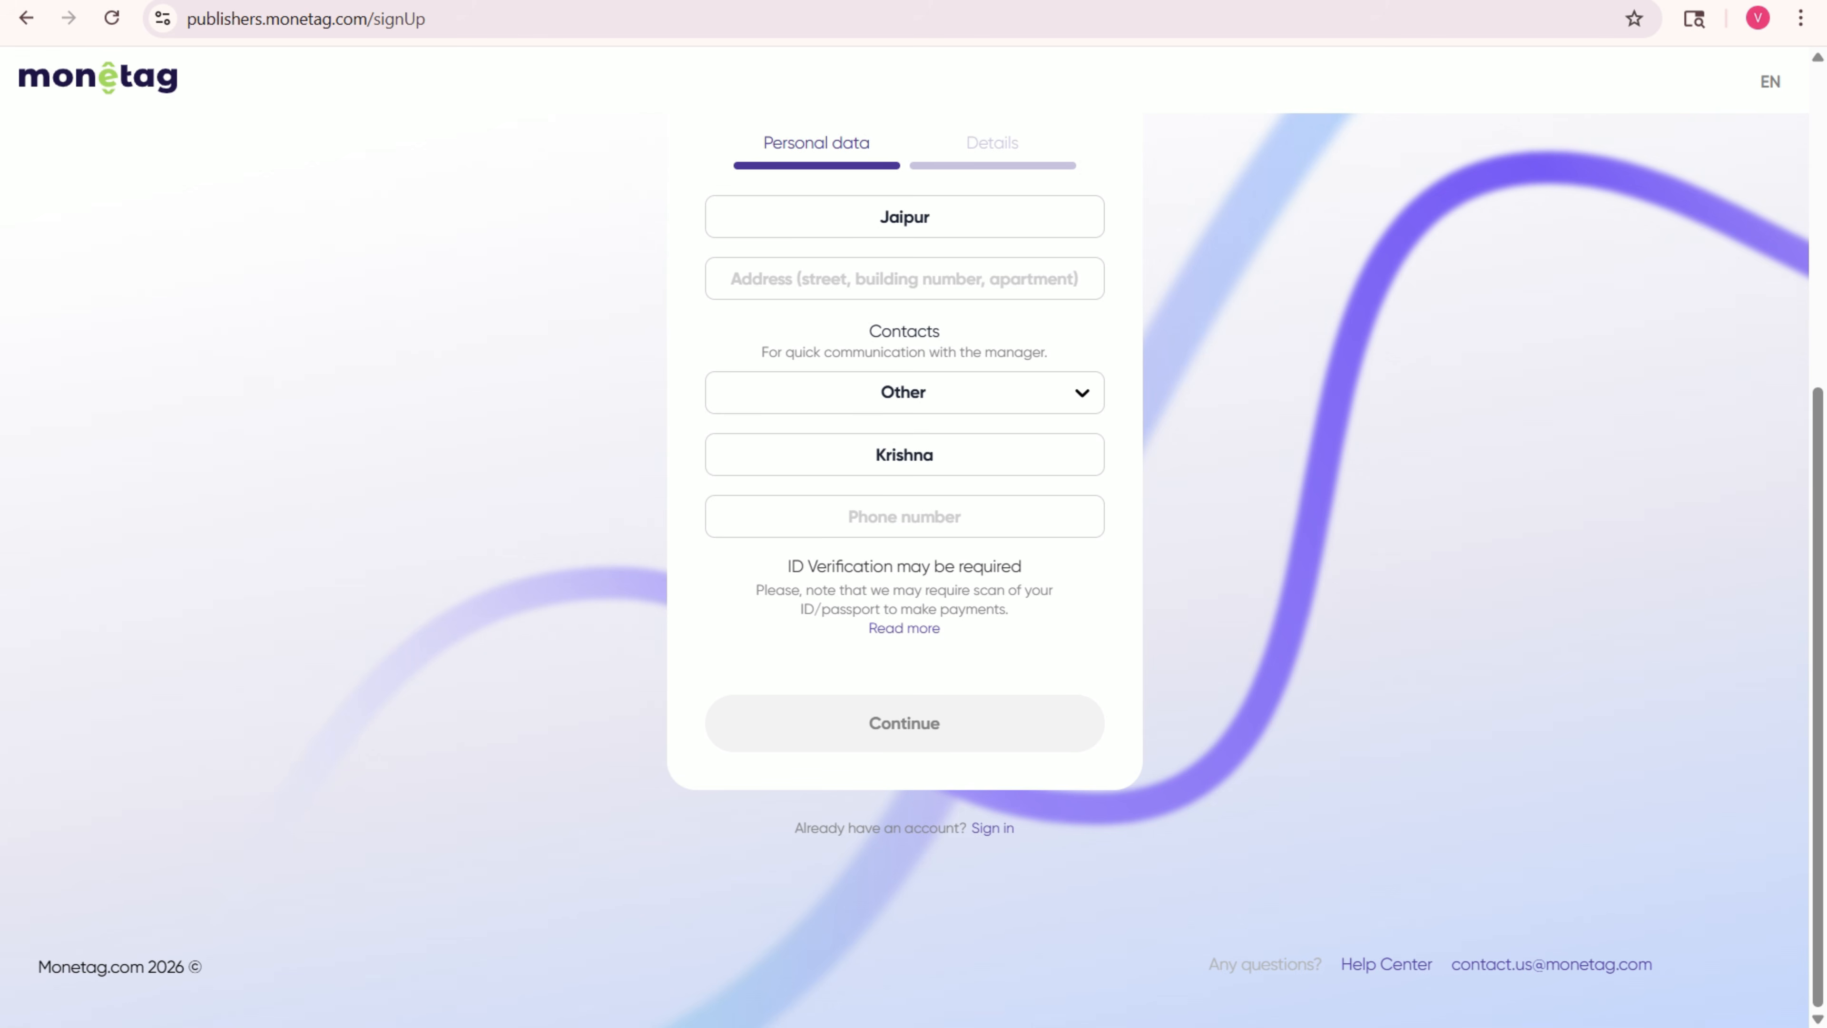
scroll(904, 503, up, 3)
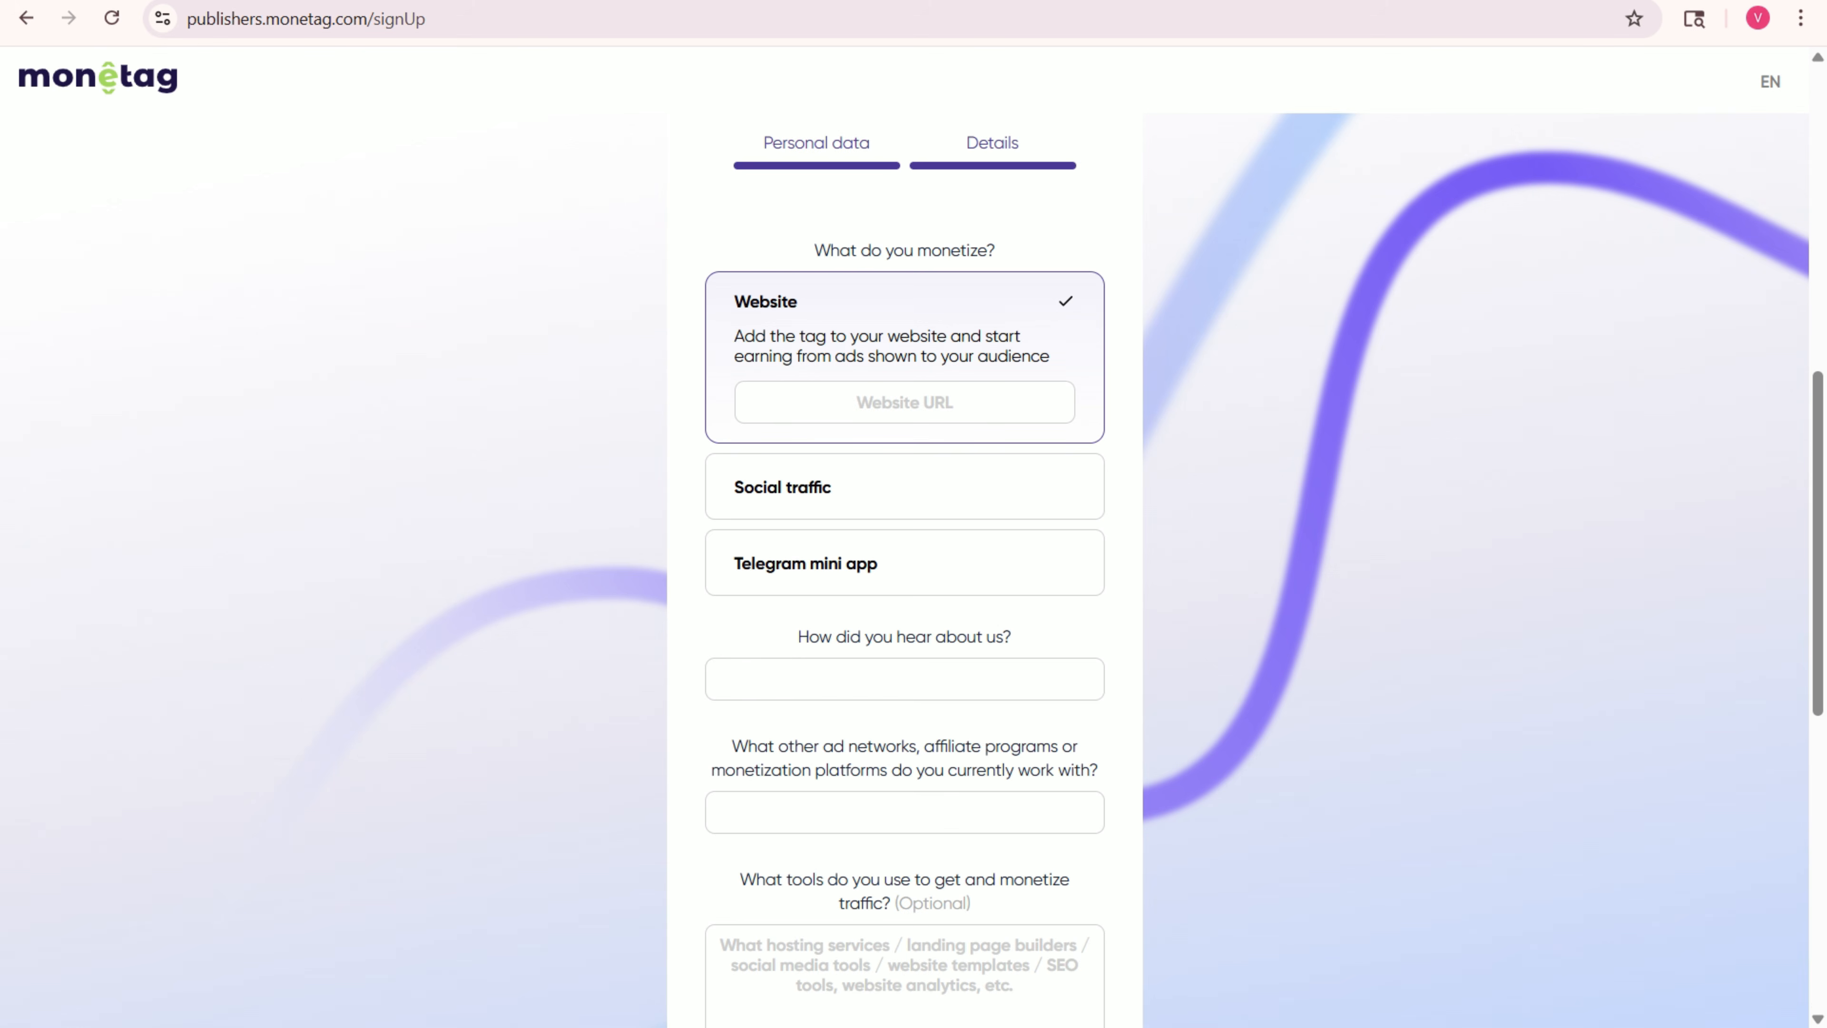
scroll(904, 504, up, 2)
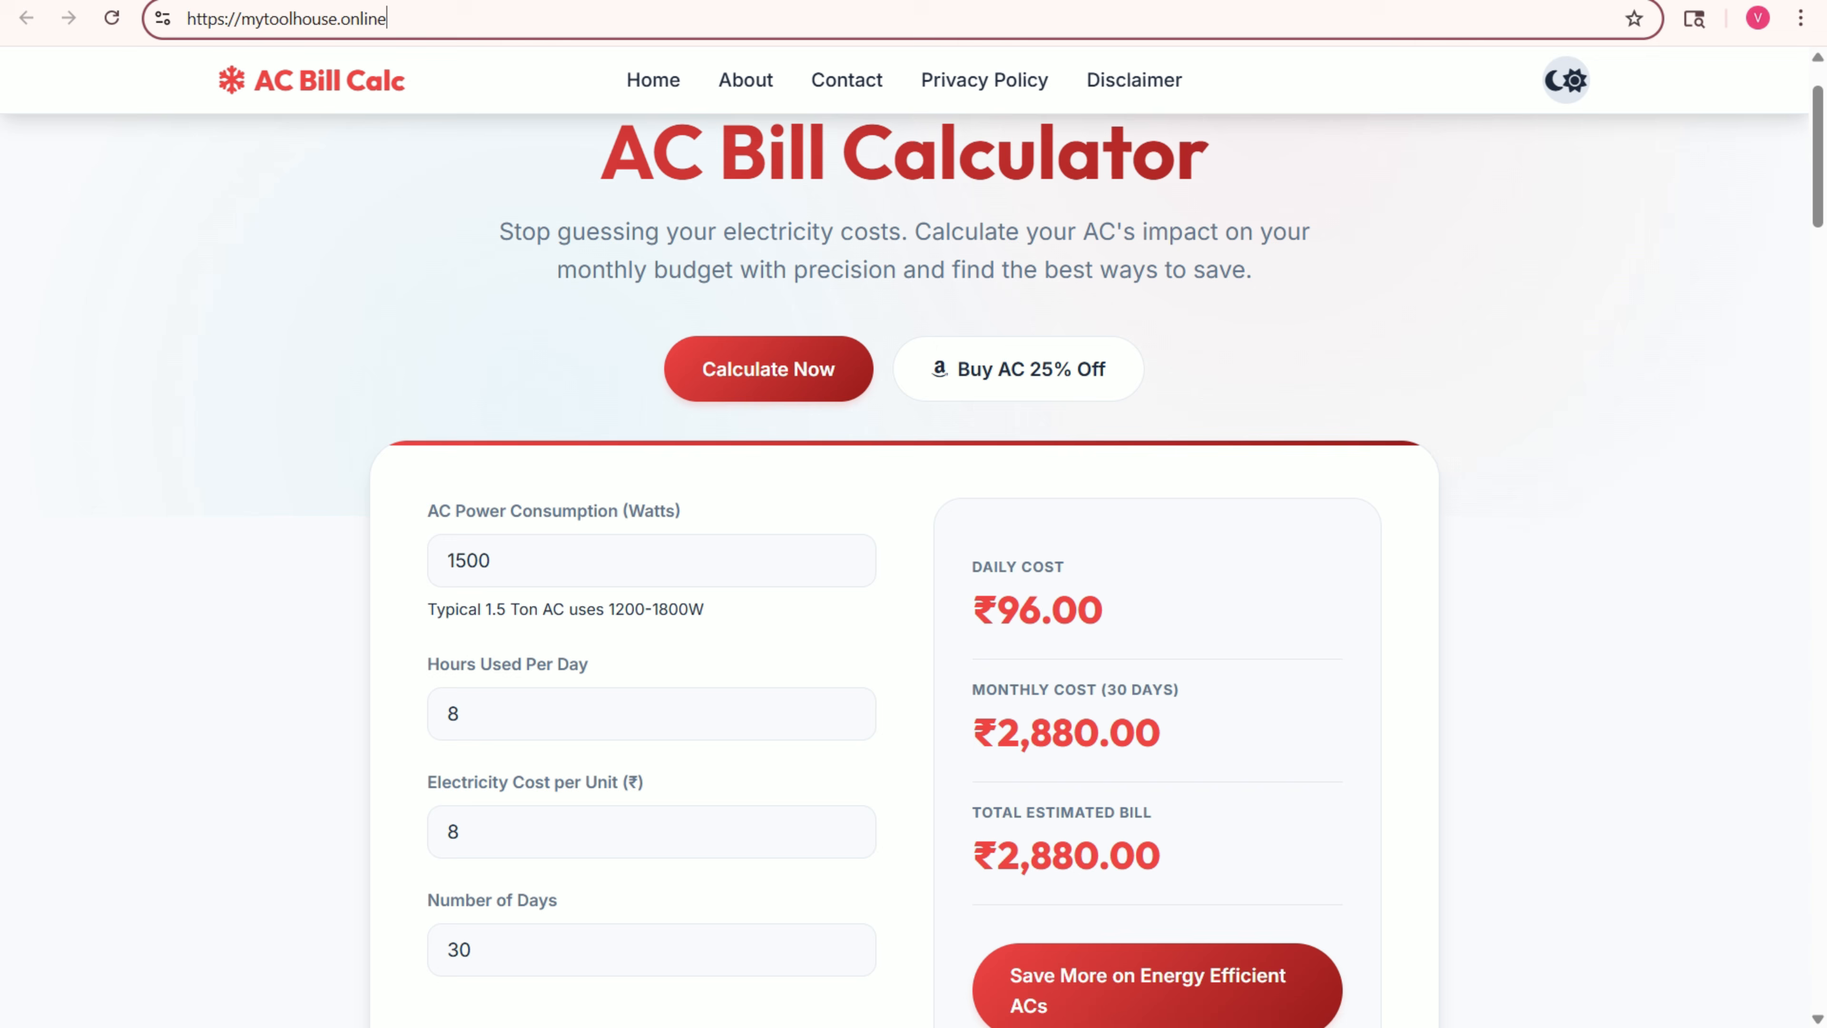
key(ctrl+a)
key(ctrl+c)
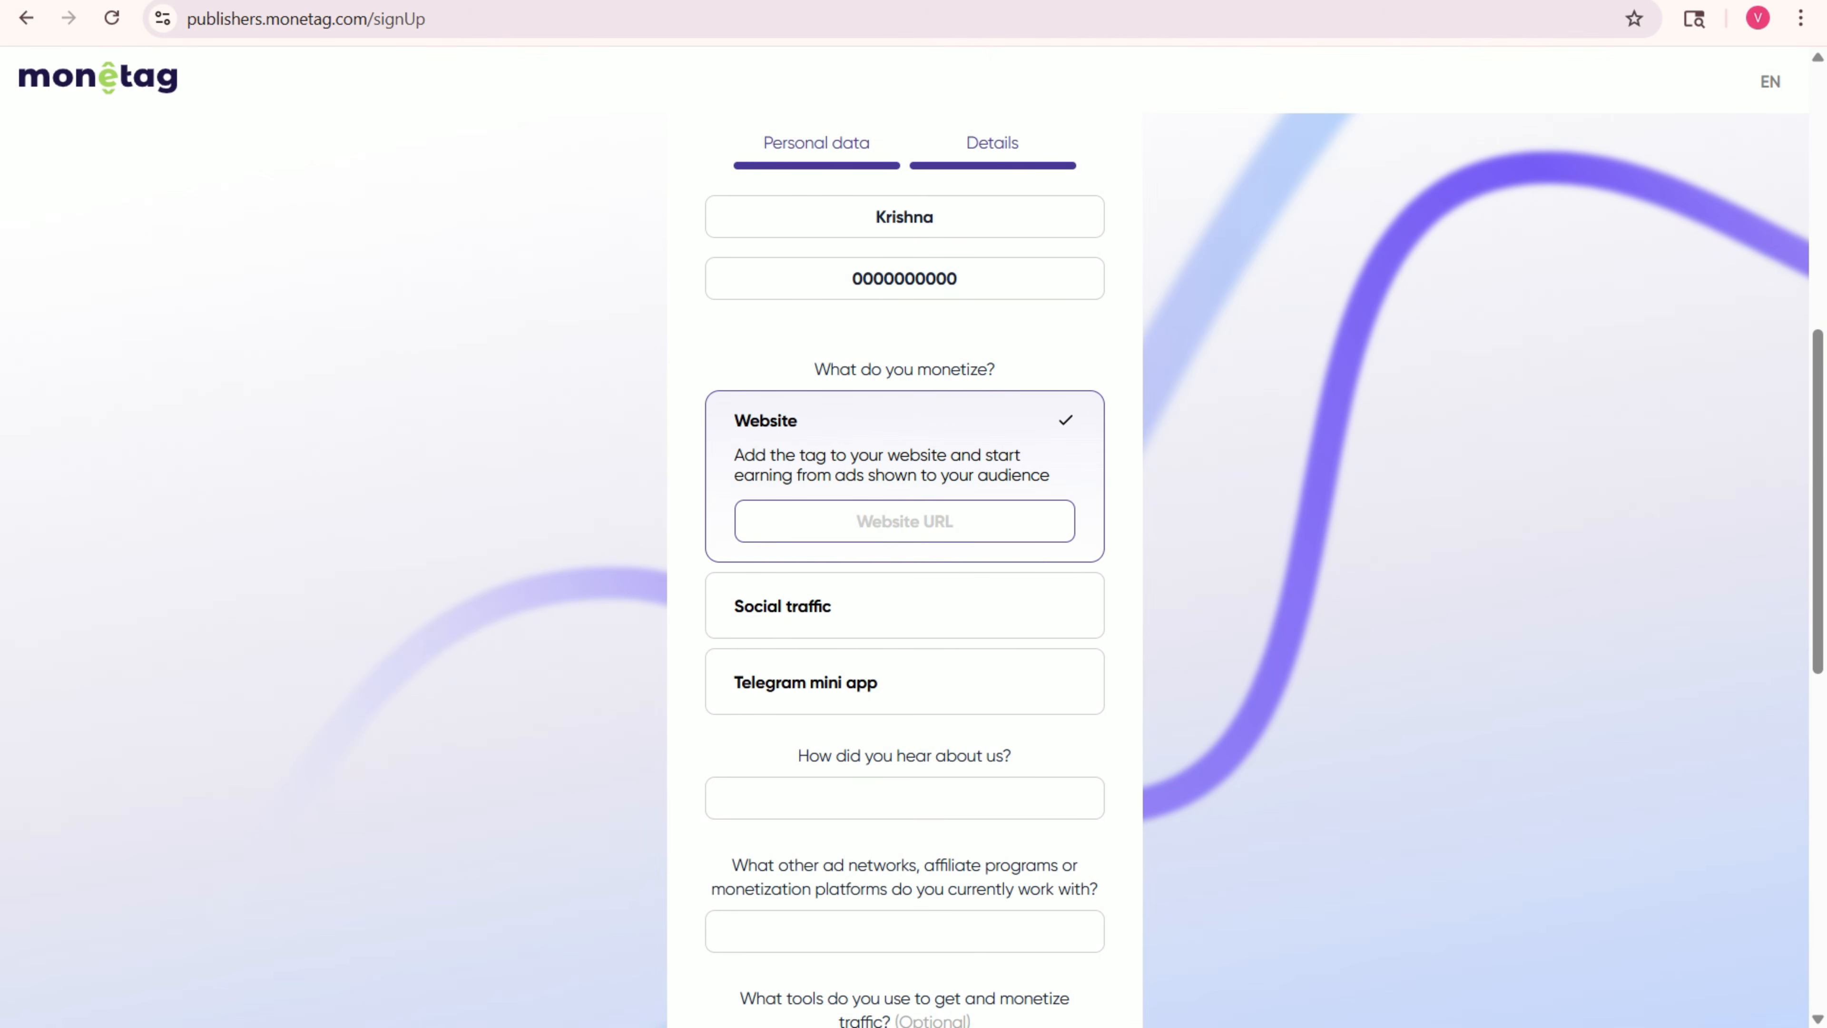
click(905, 521)
key(ctrl+v)
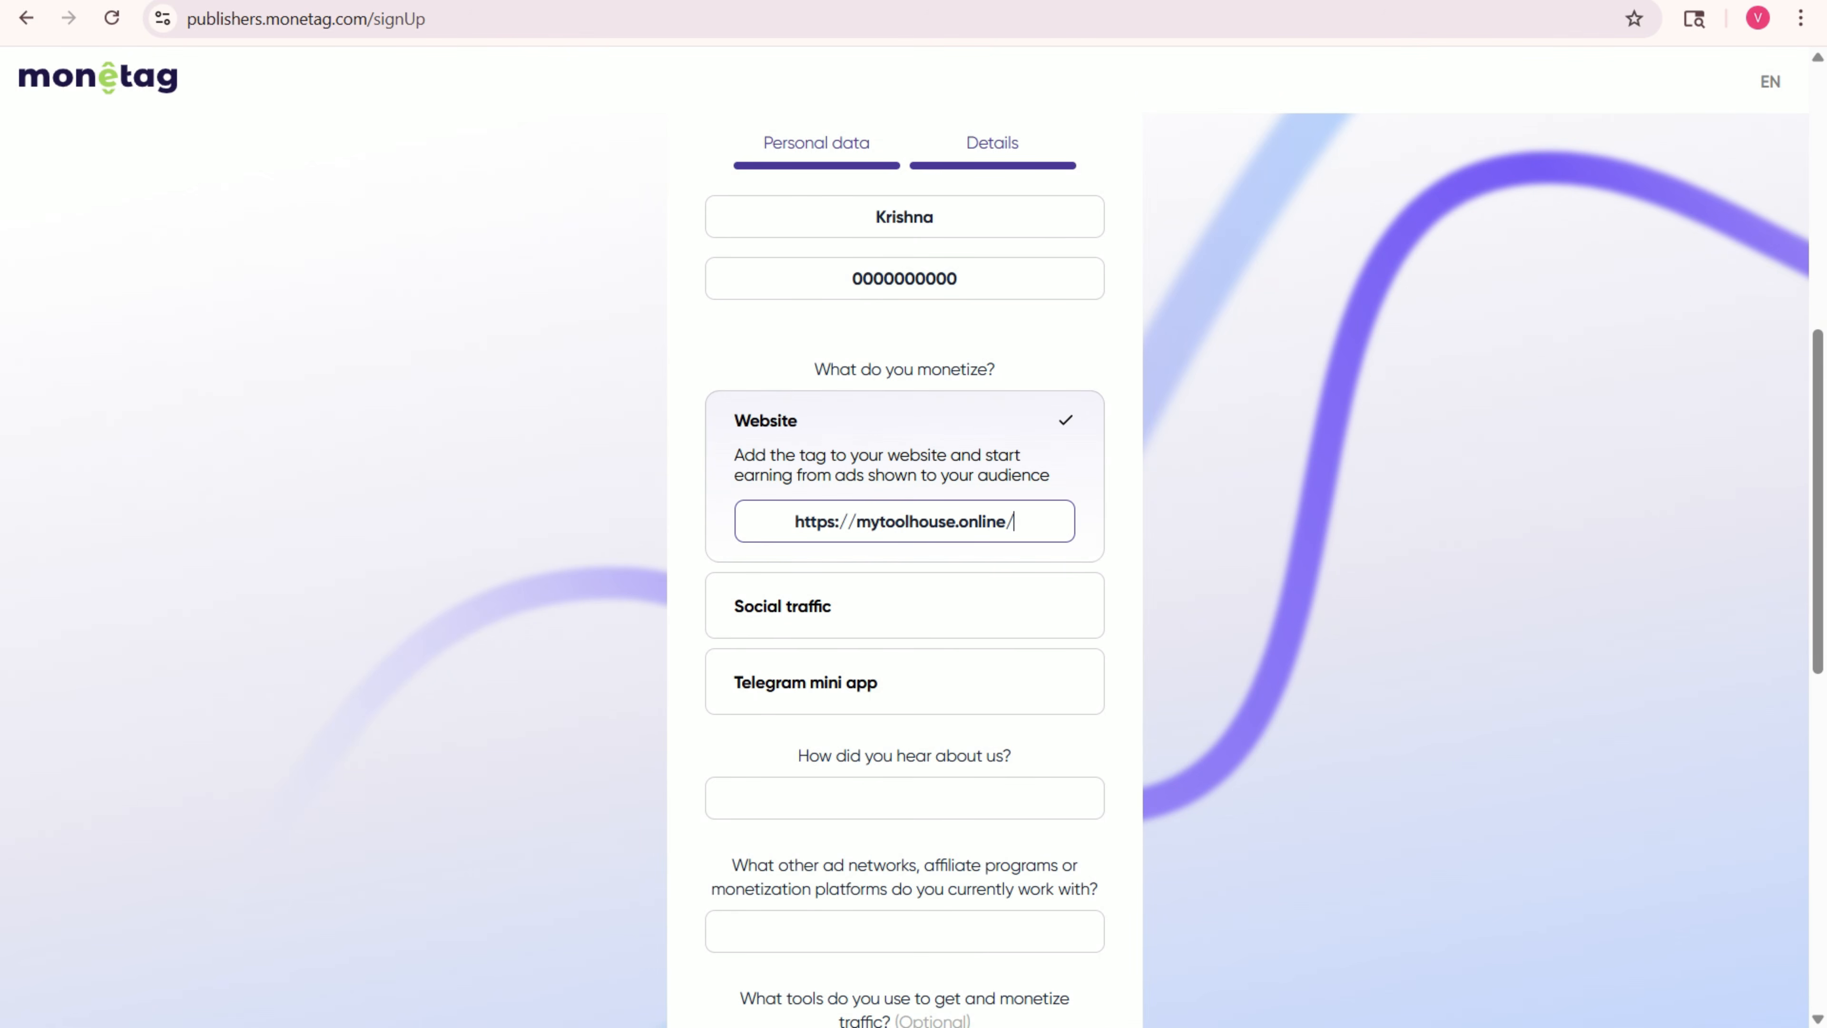
- Answer "Youtube" for how Monetag was heard about and "amazon affiliate program" for the other monetization platforms in use
scroll(905, 606, down, 3)
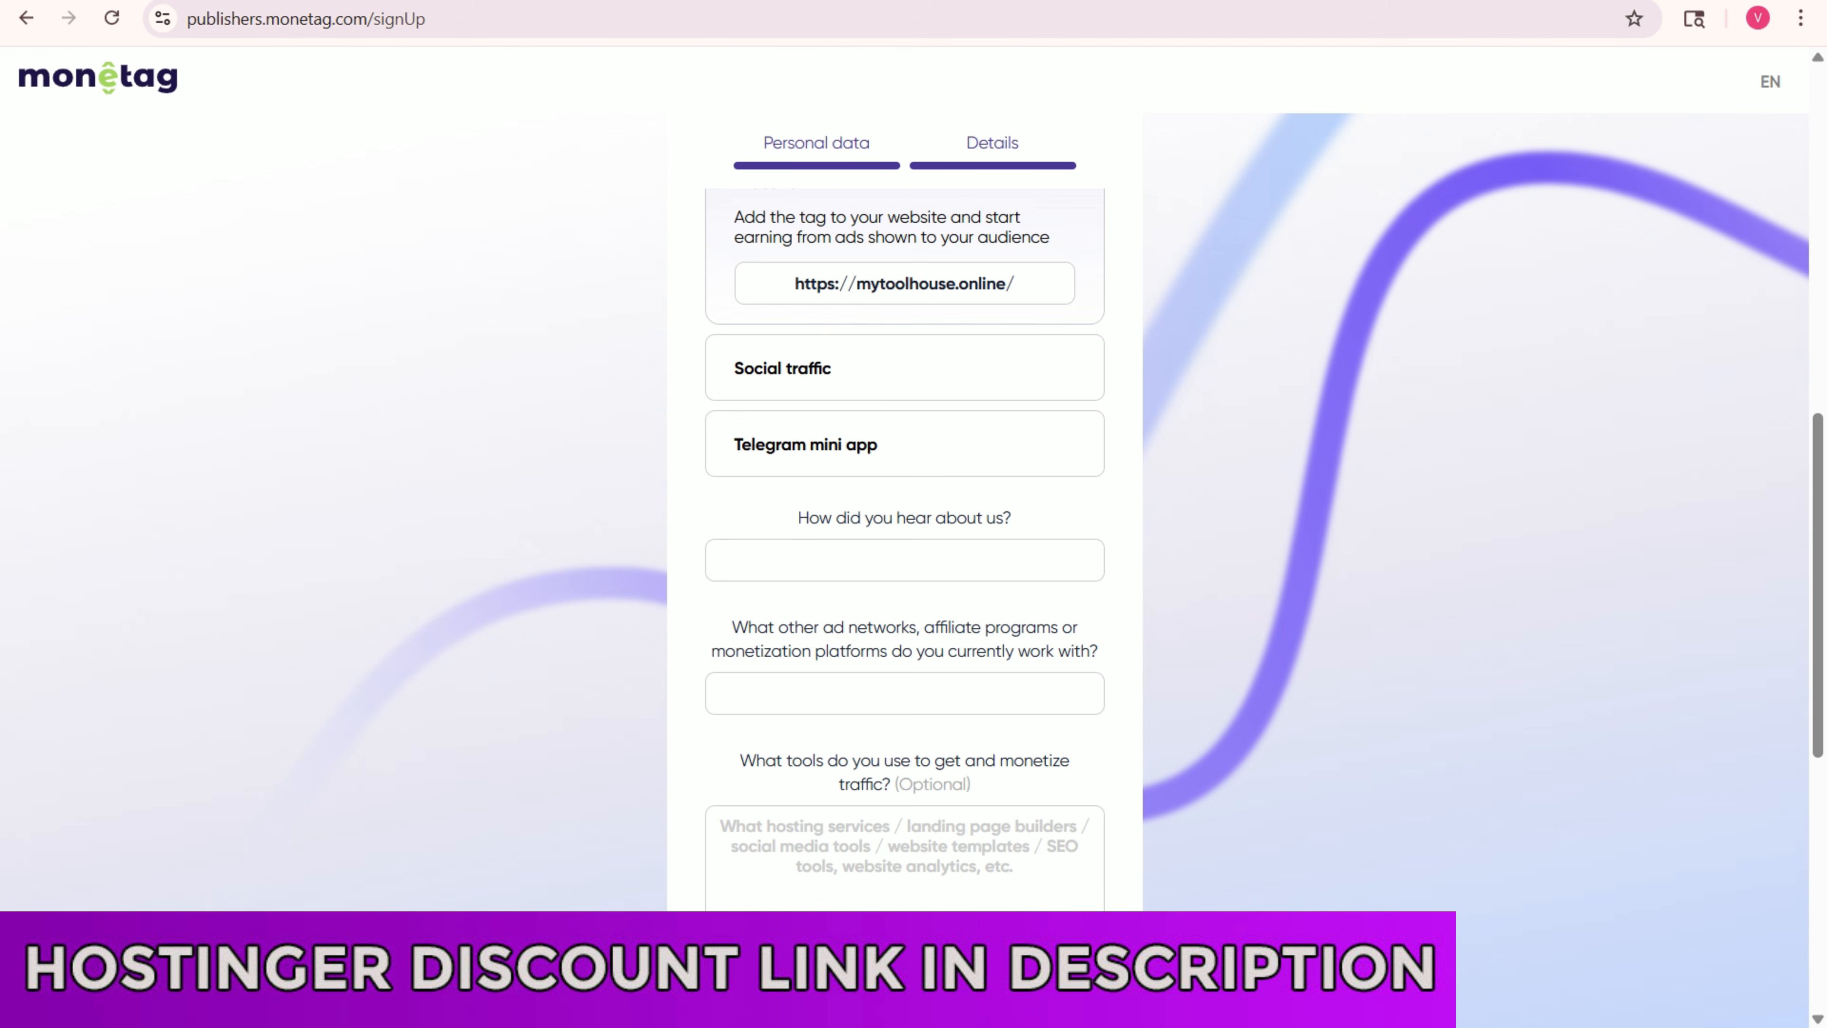
click(905, 560)
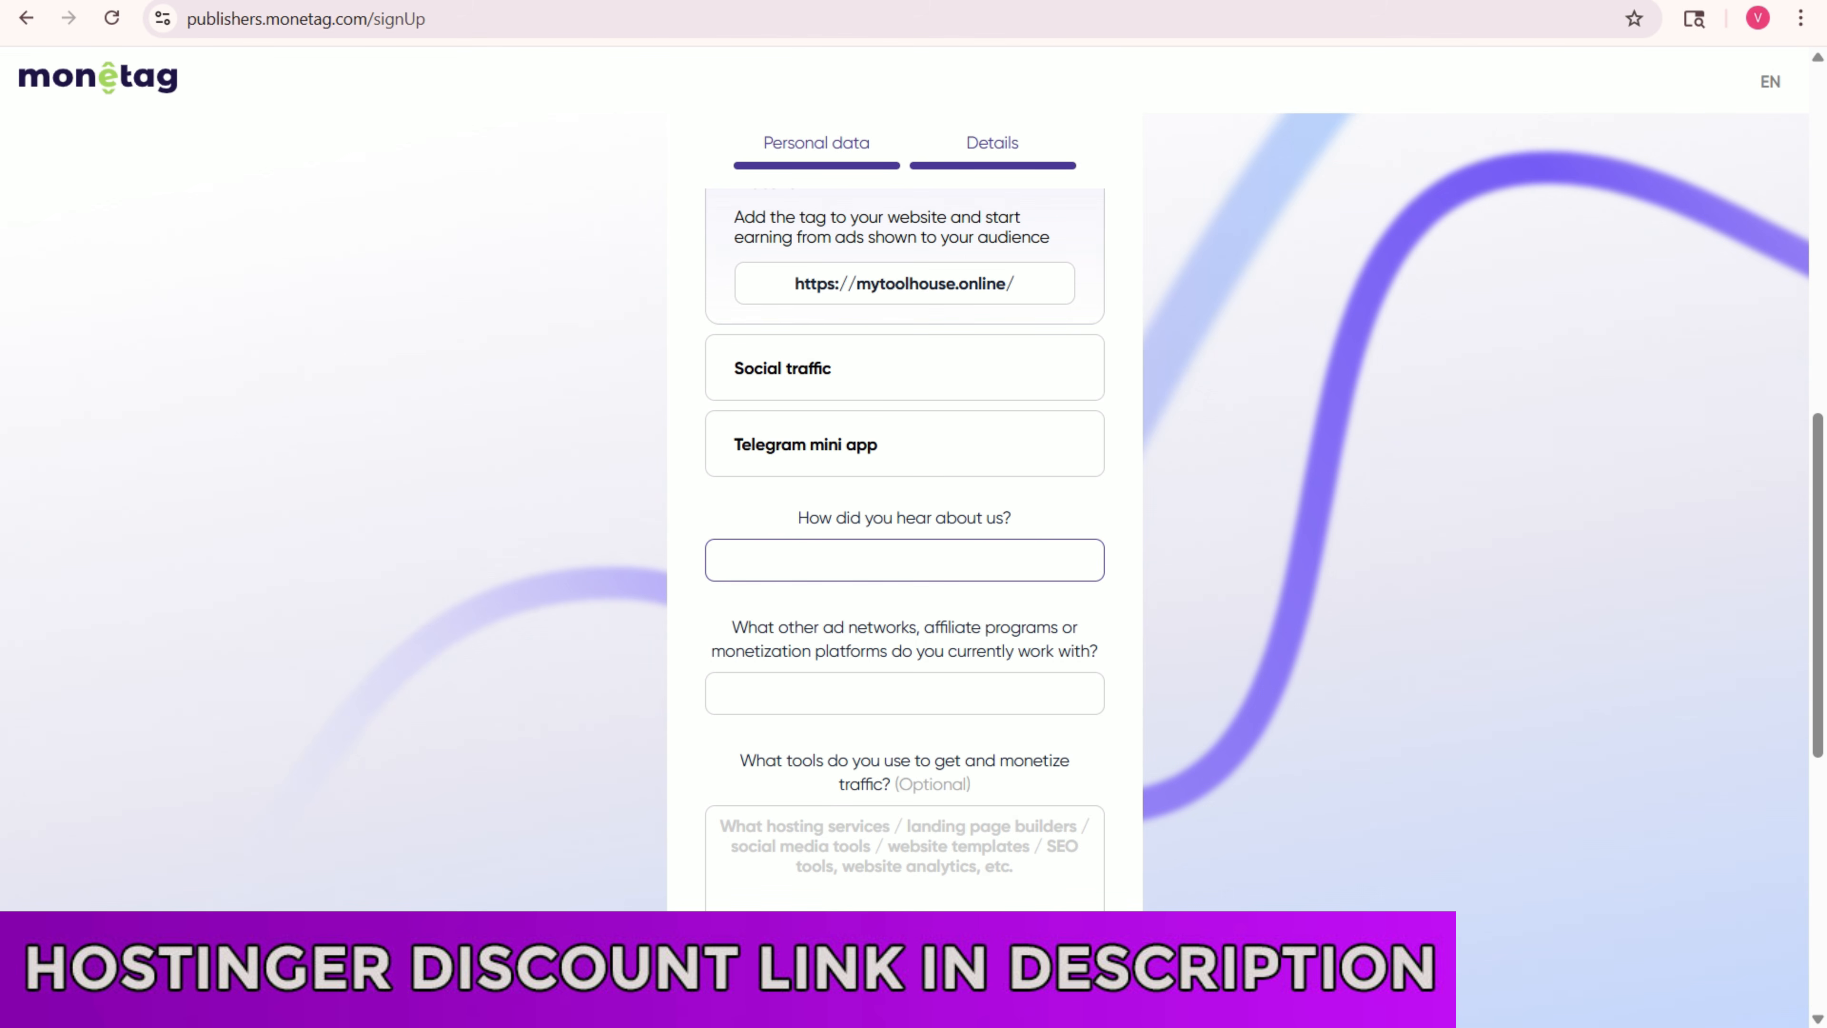
text(Youtube)
scroll(905, 547, down, 3)
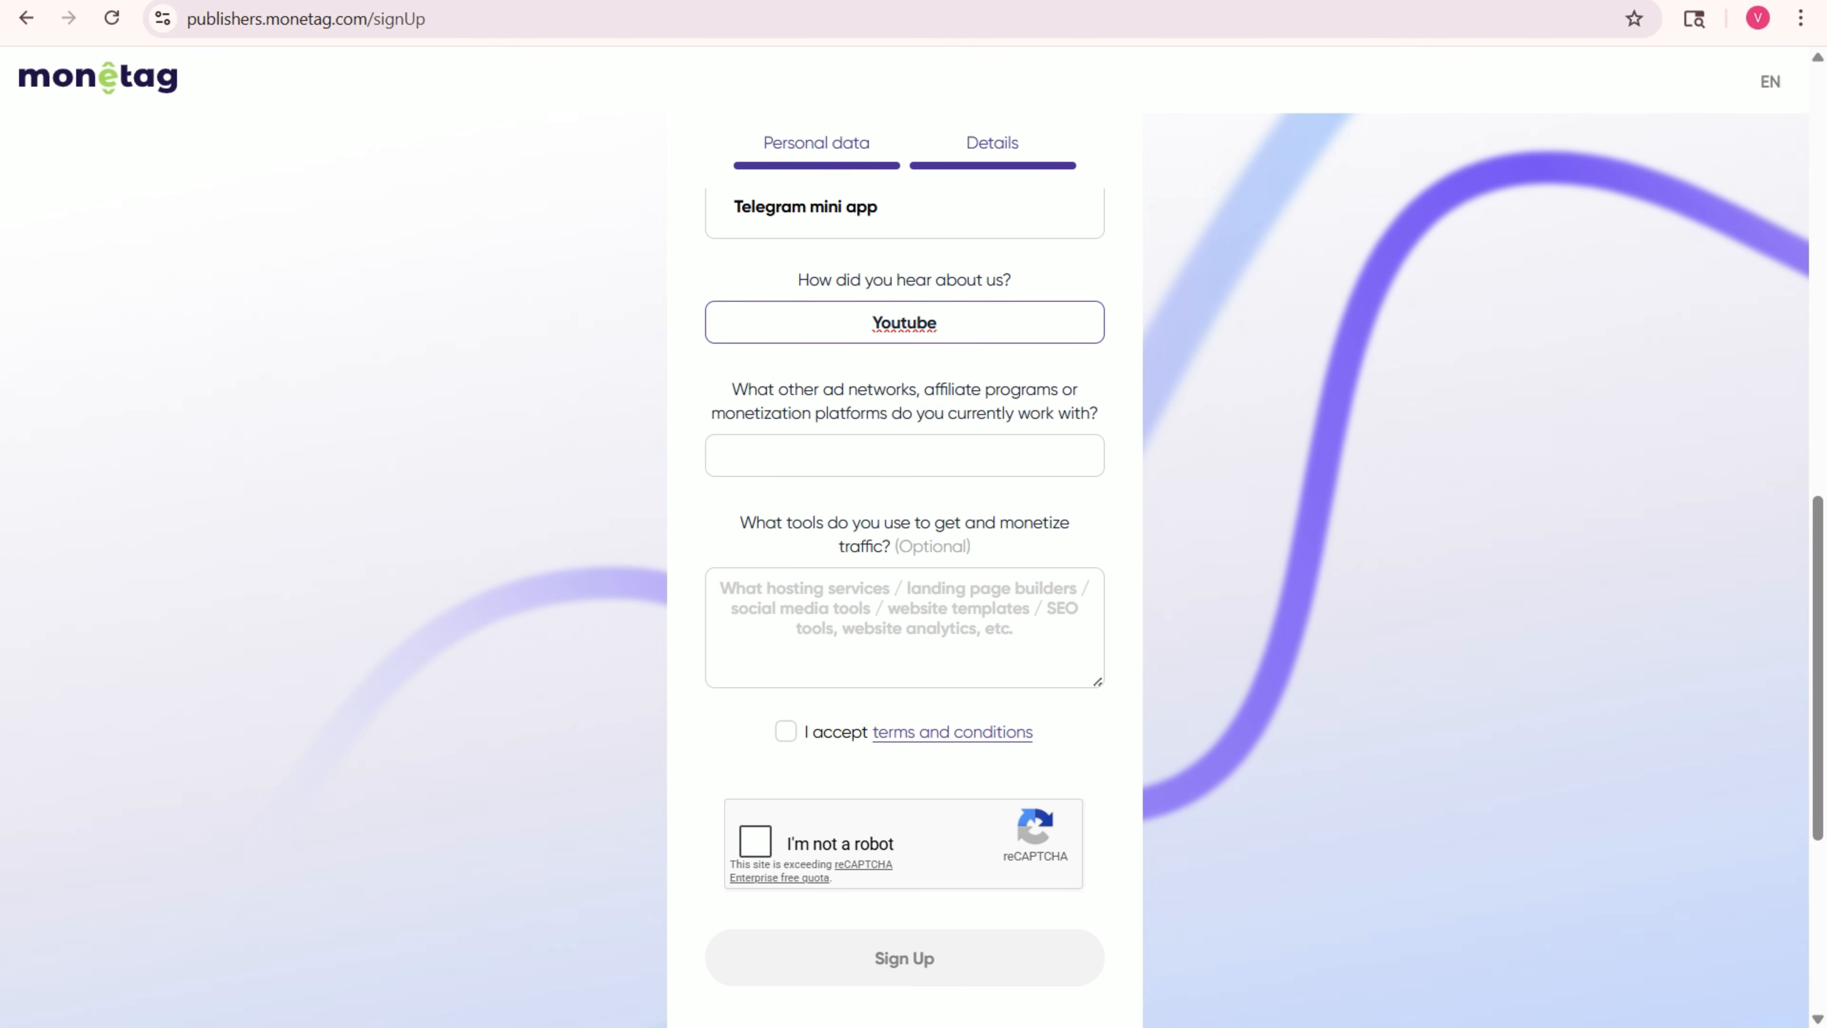
click(905, 455)
text(ama)
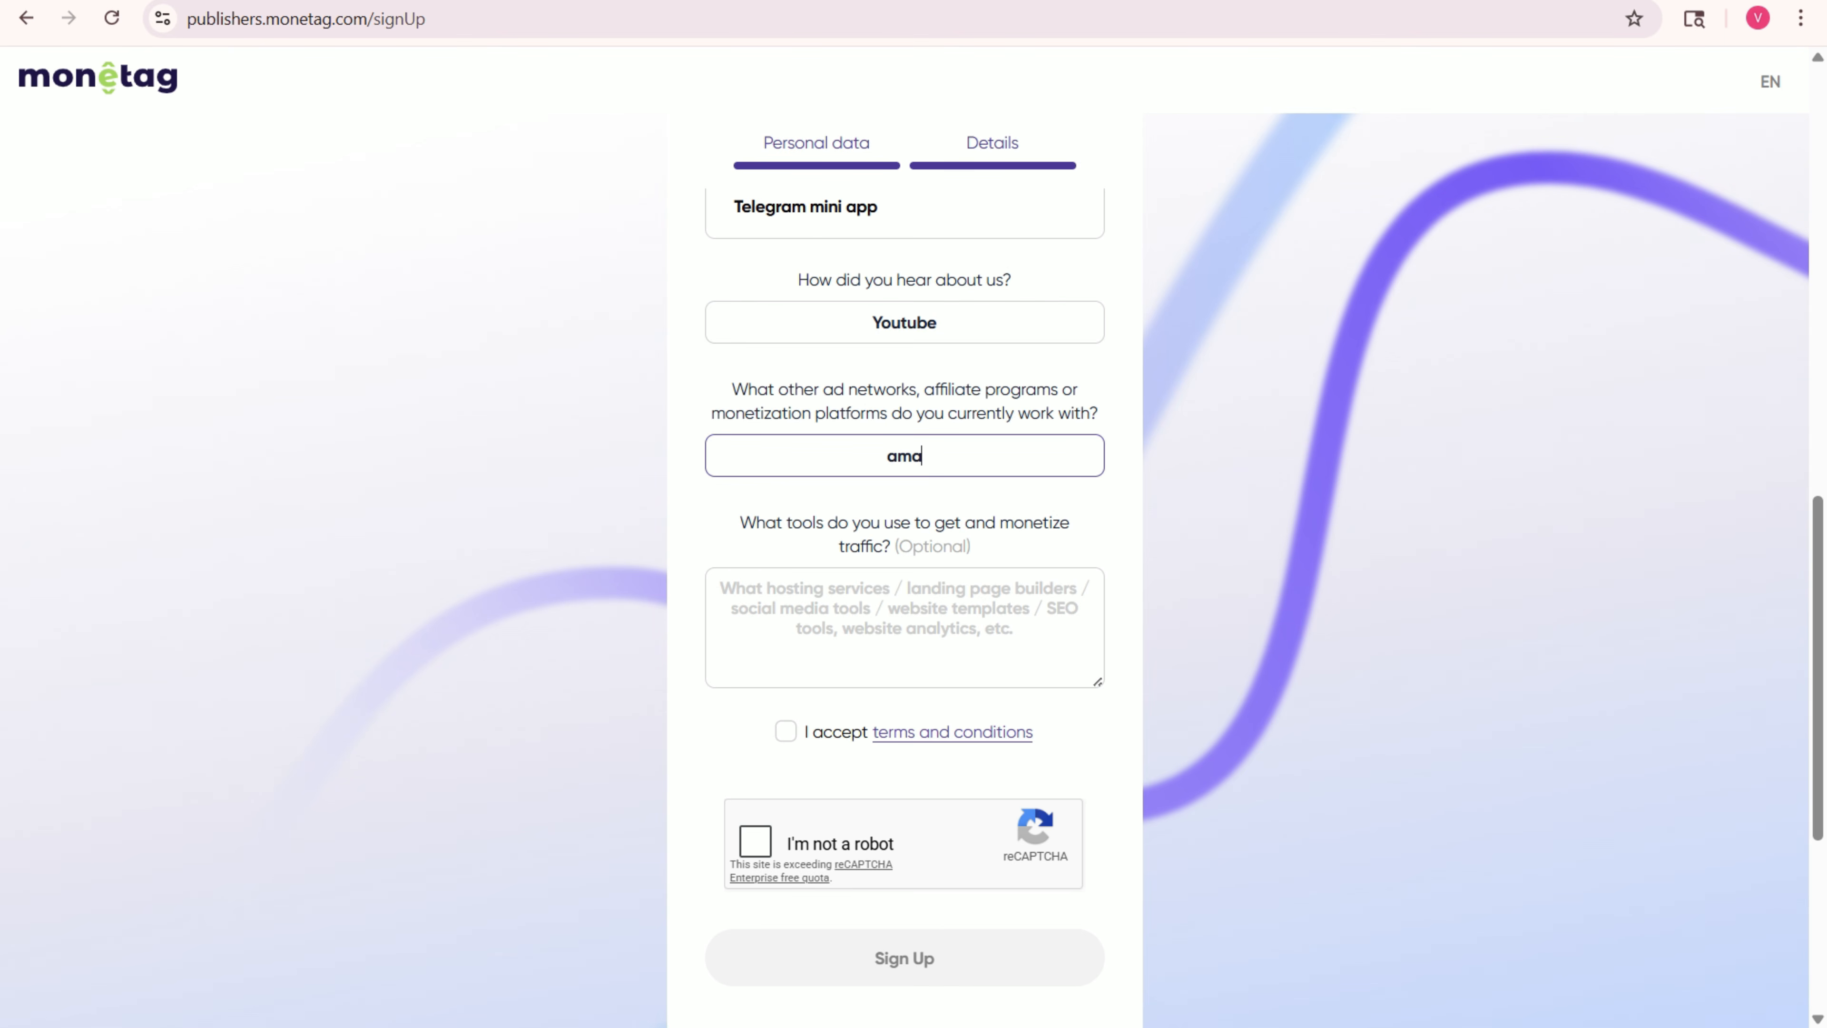
text(zon affiliate program)
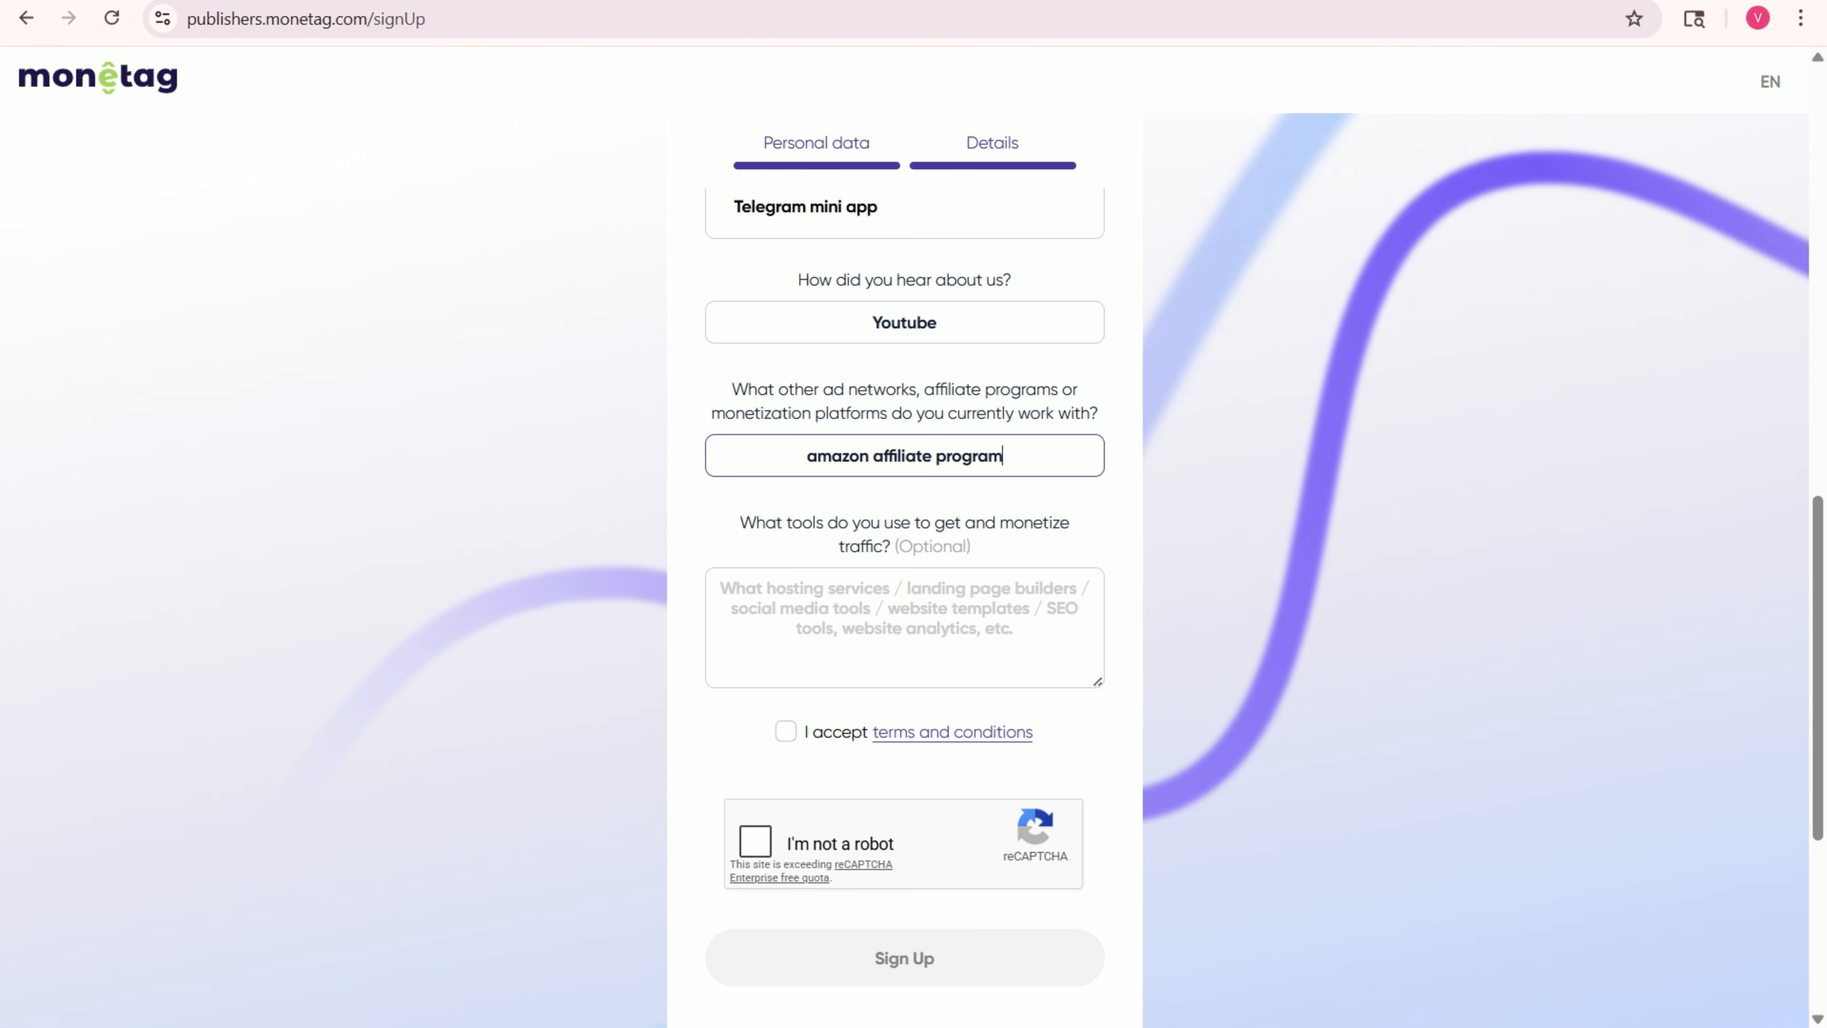
key(ctrl+a)
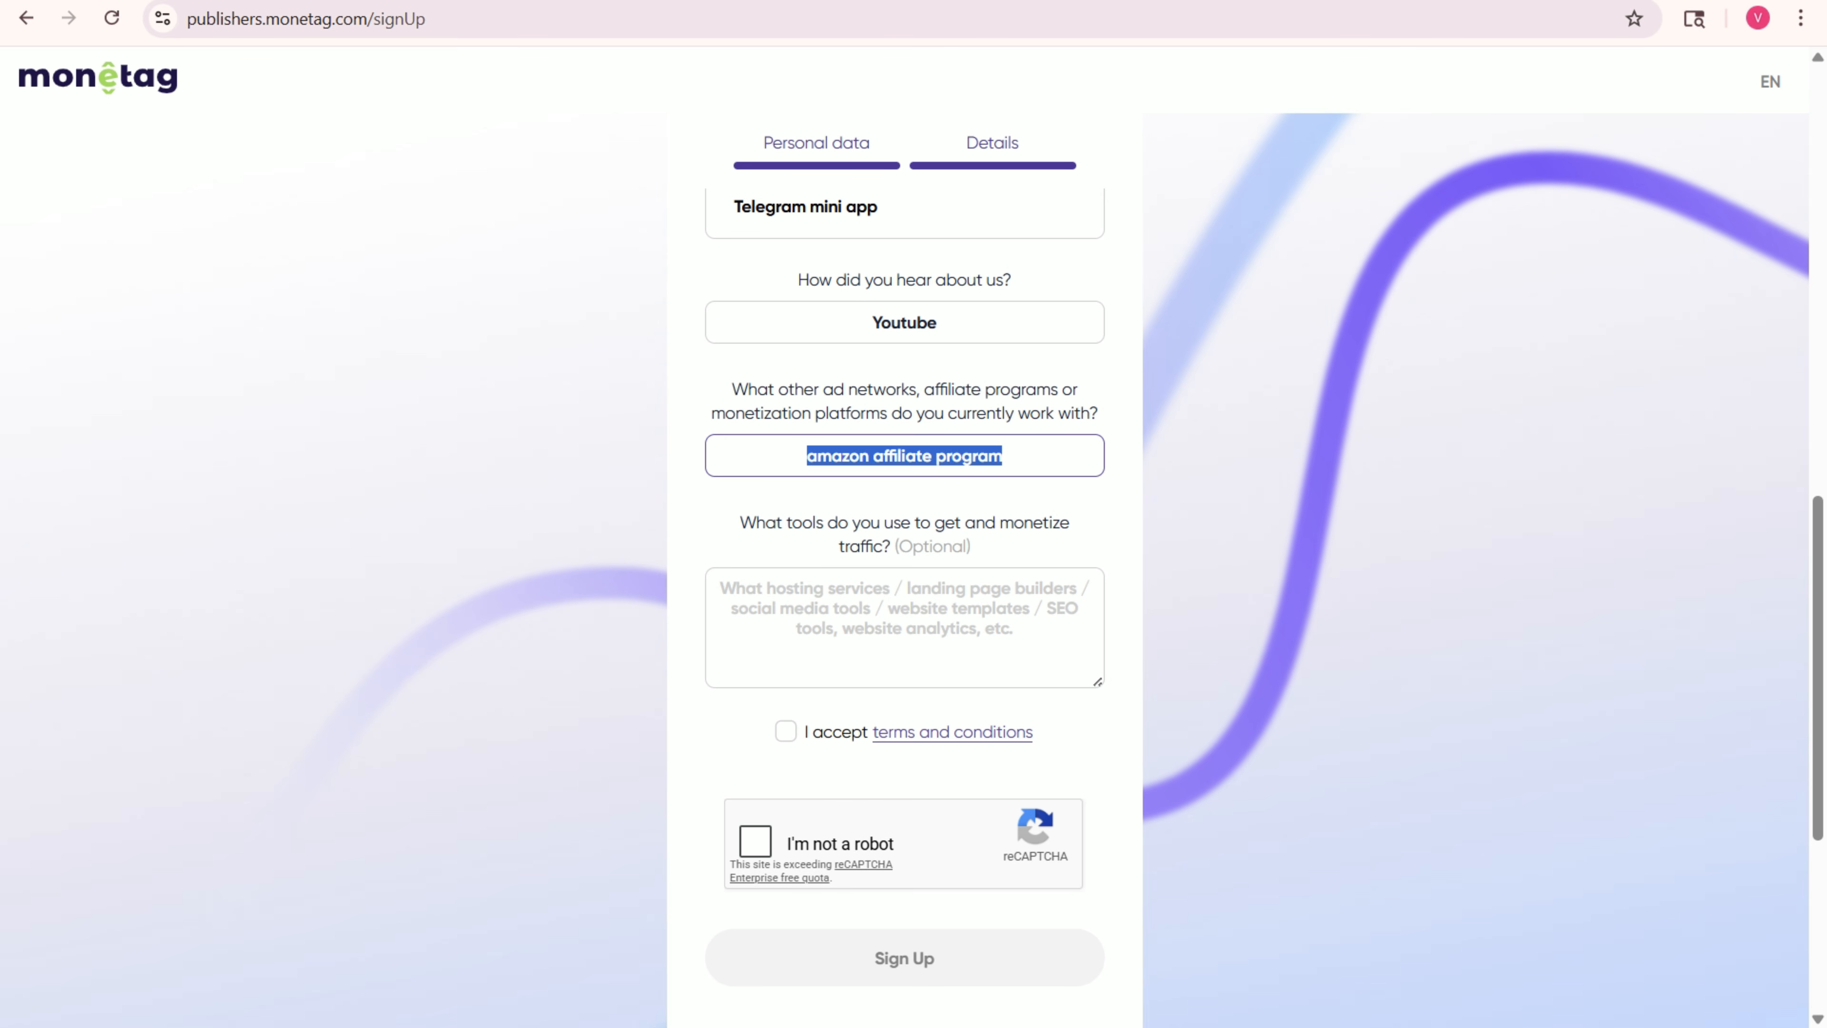
- Accept the terms and conditions and submit the reCAPTCHA challenge with the motorcycle squares selected
click(785, 732)
click(755, 841)
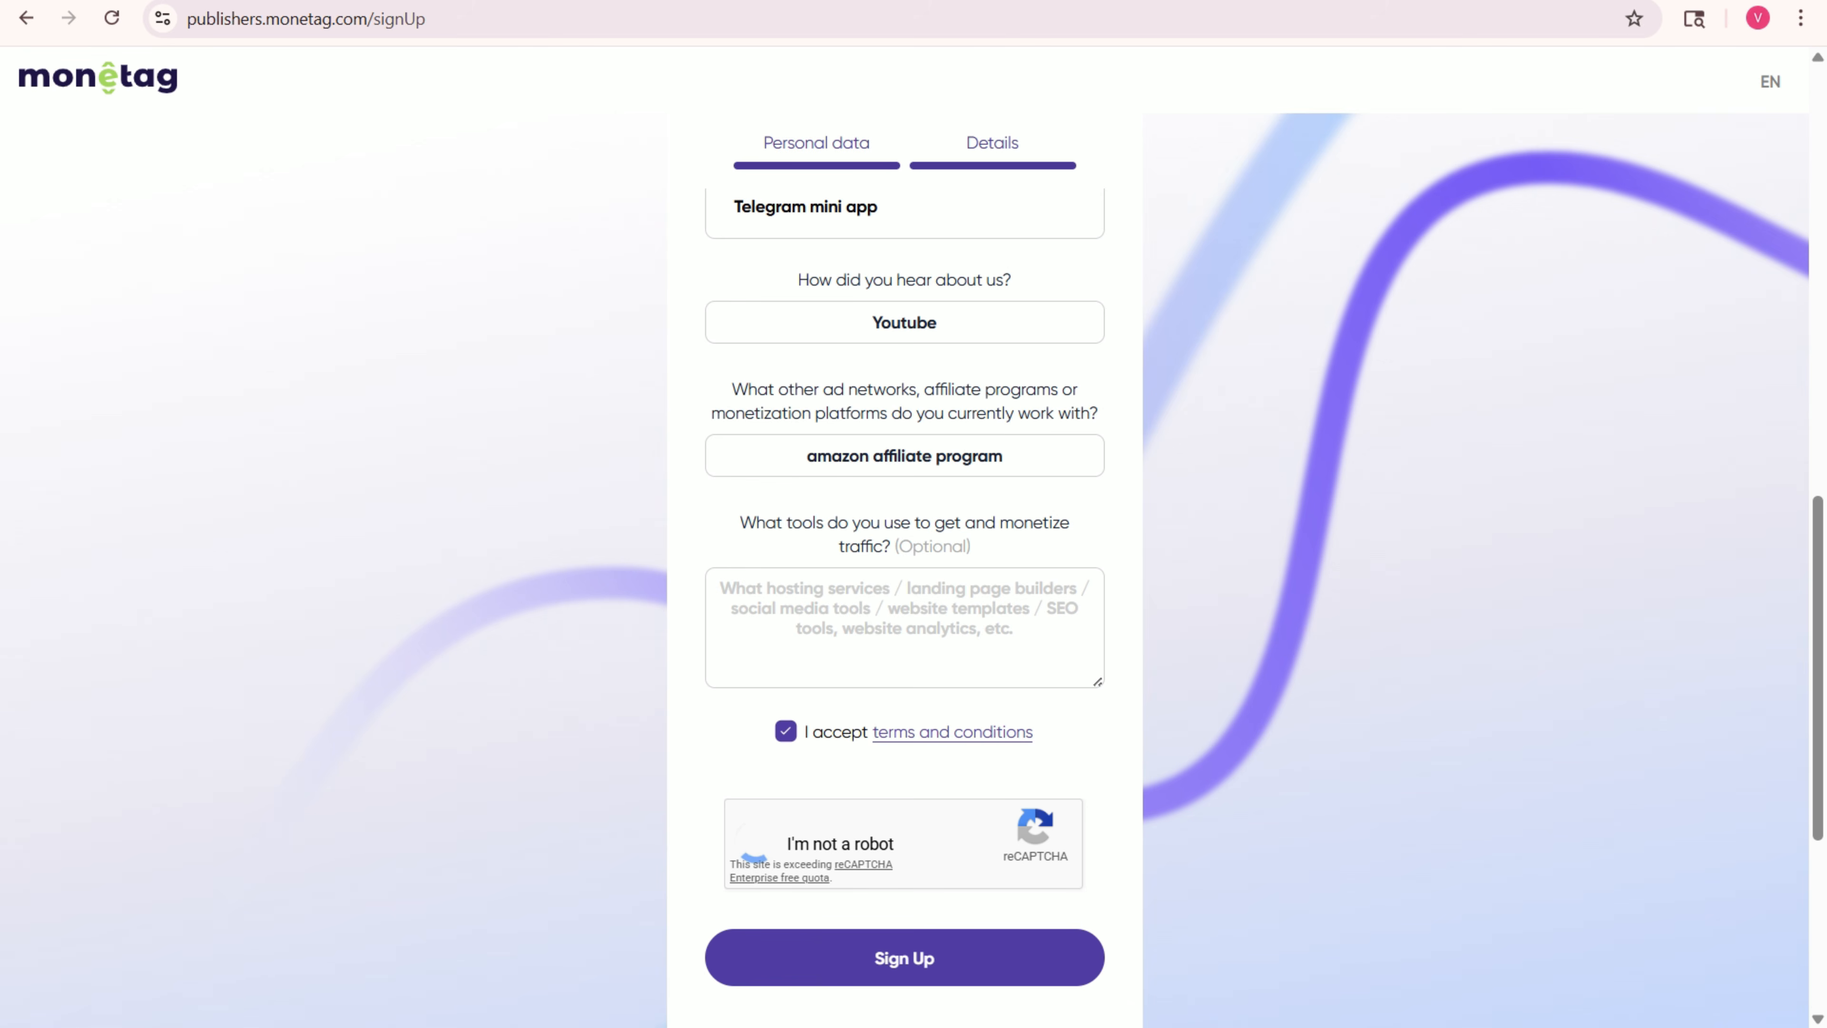
click(1080, 767)
click(966, 767)
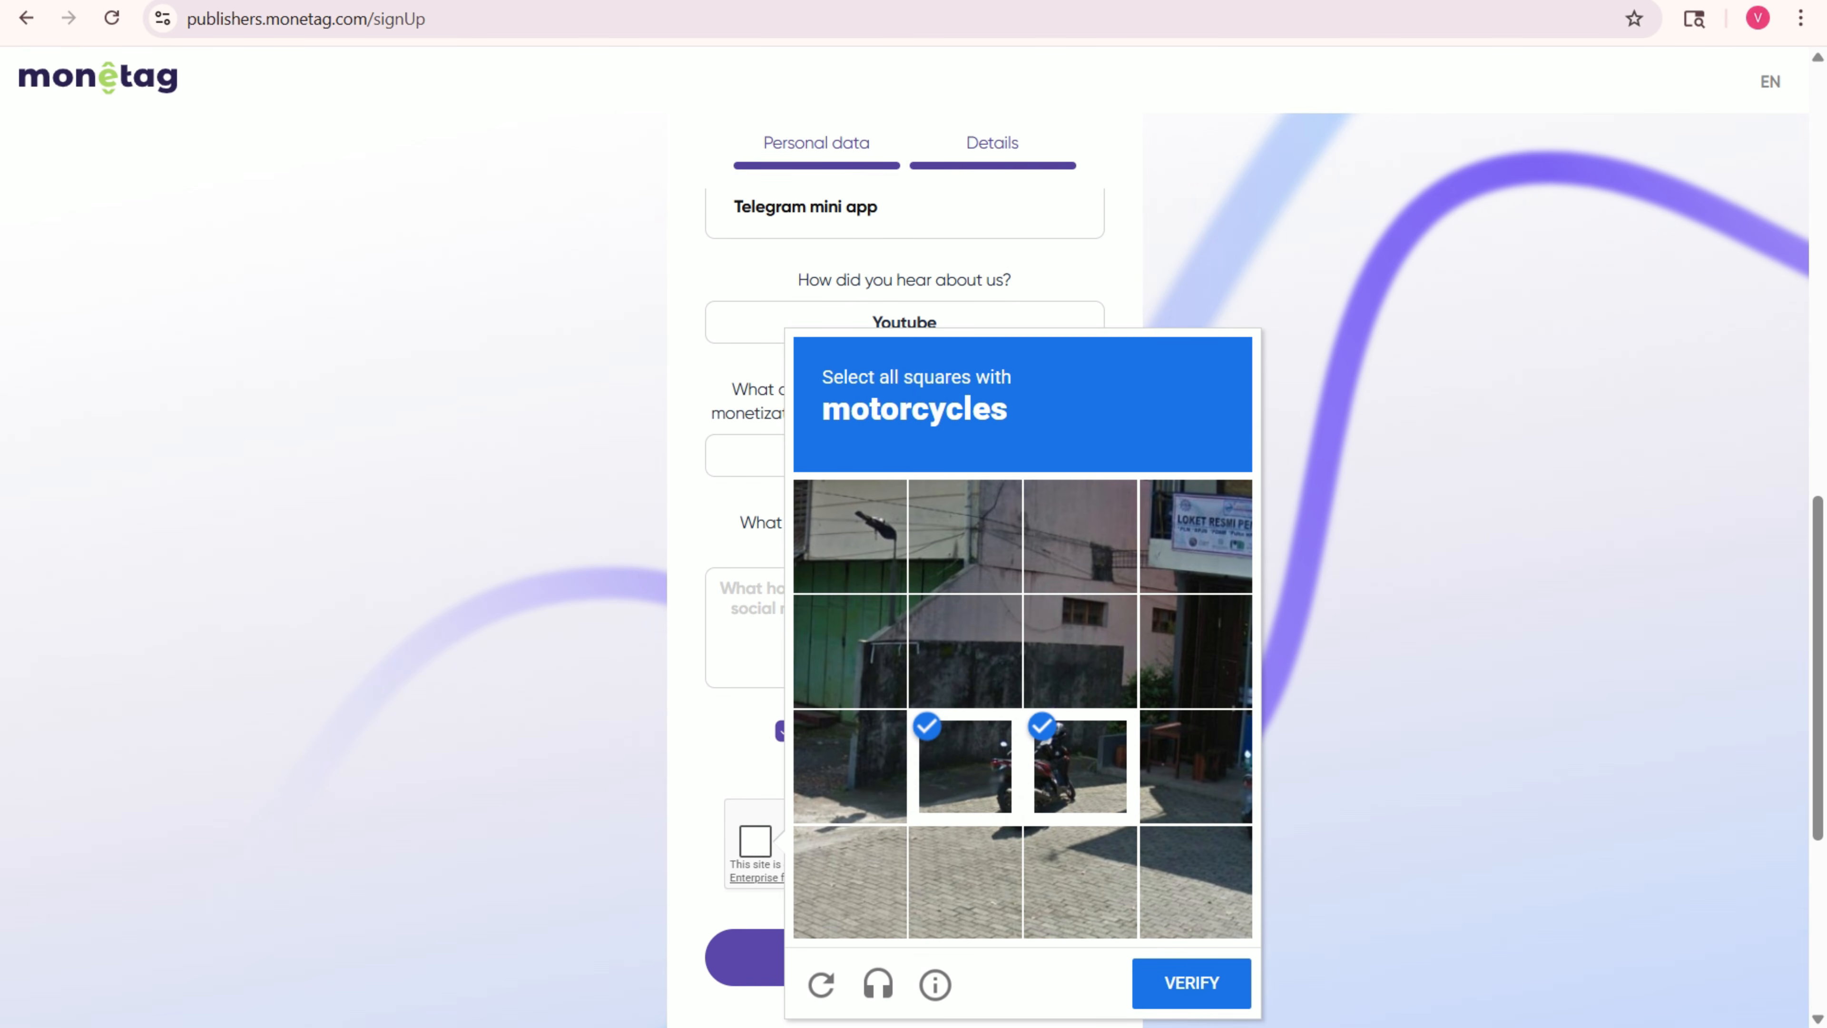
click(1192, 983)
scroll(904, 957, down, 2)
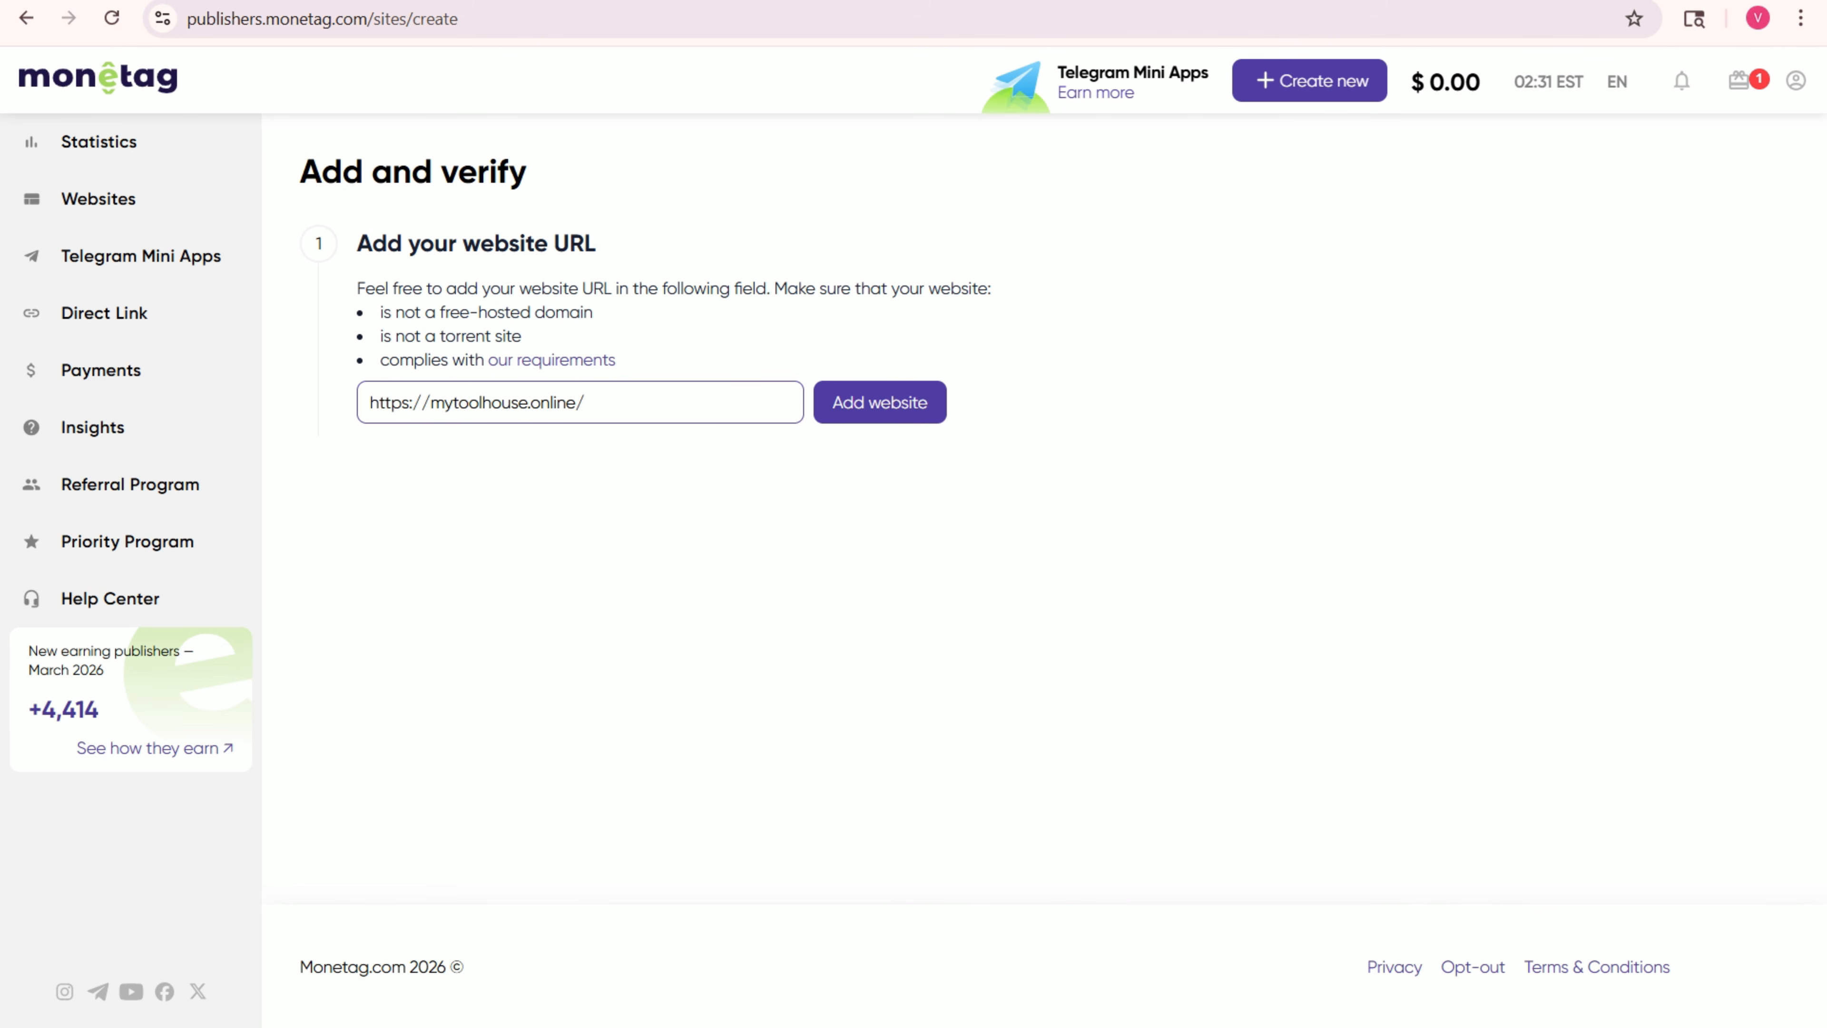
- Change the website URL to mytoolhouse.online and add the website to the publisher account
key(ctrl+a)
text(mytoolhouse.online)
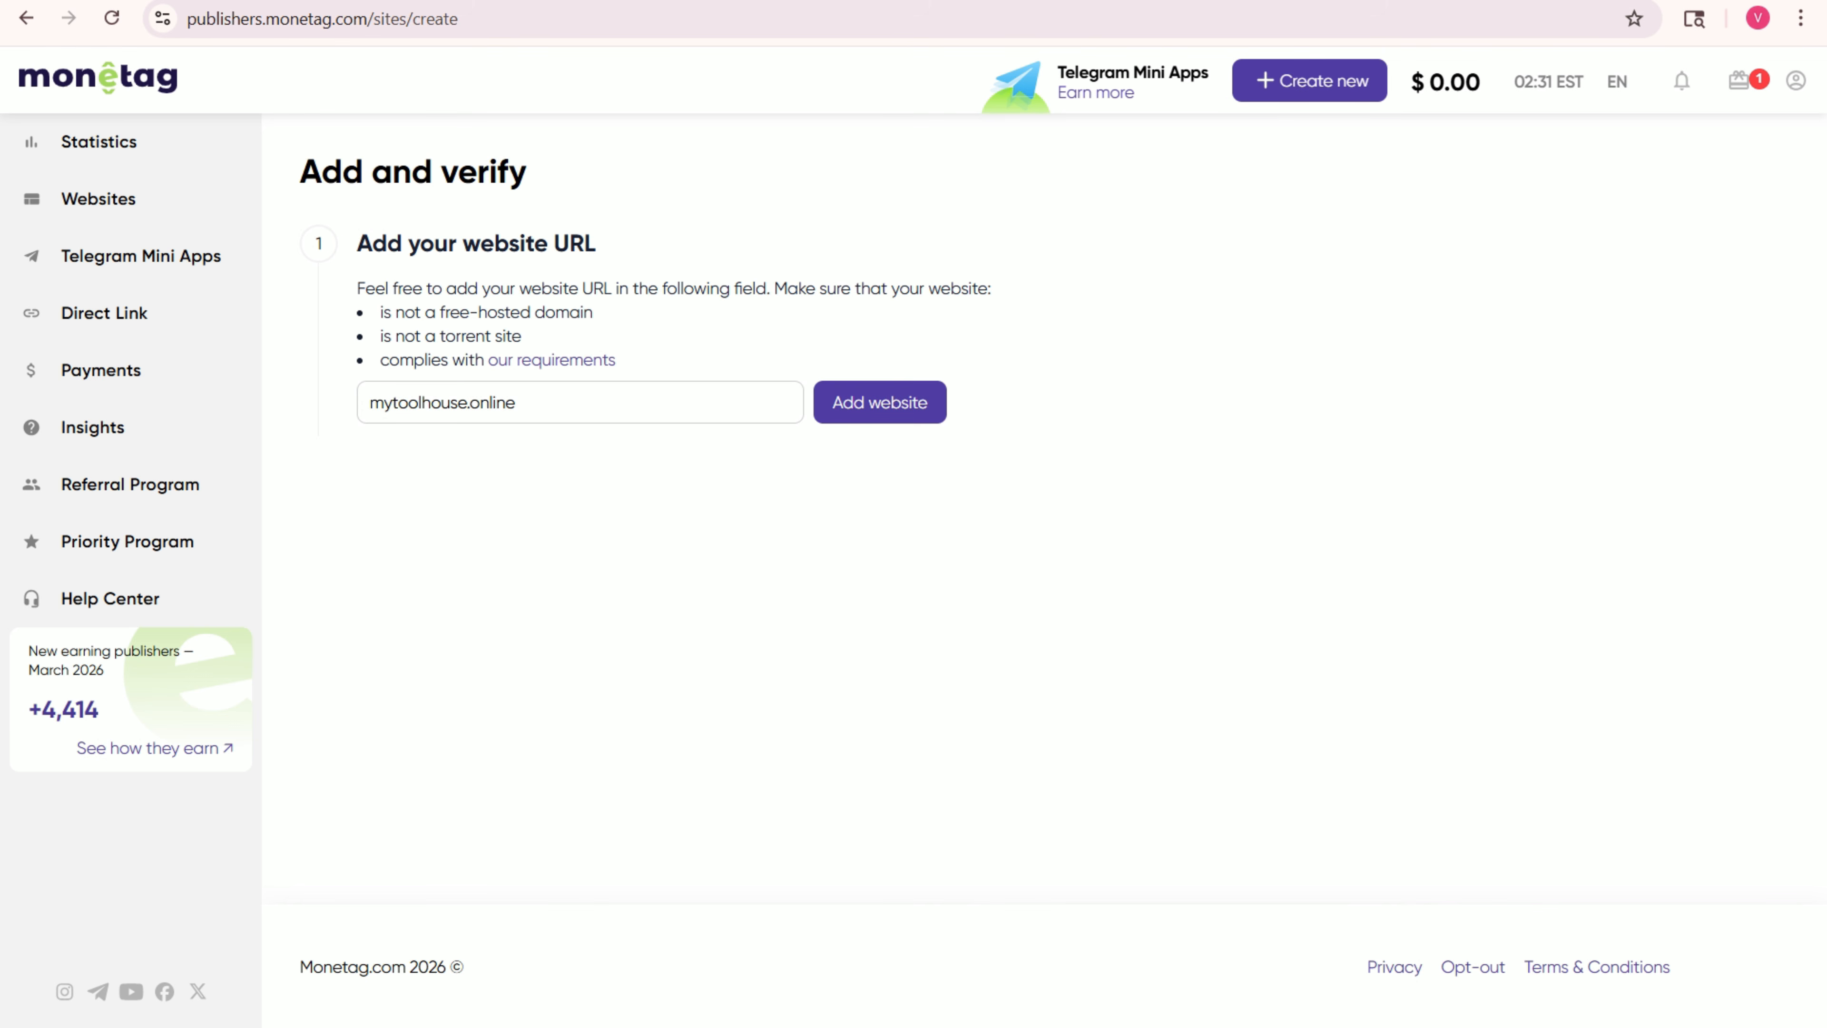
drag(357, 243, 597, 243)
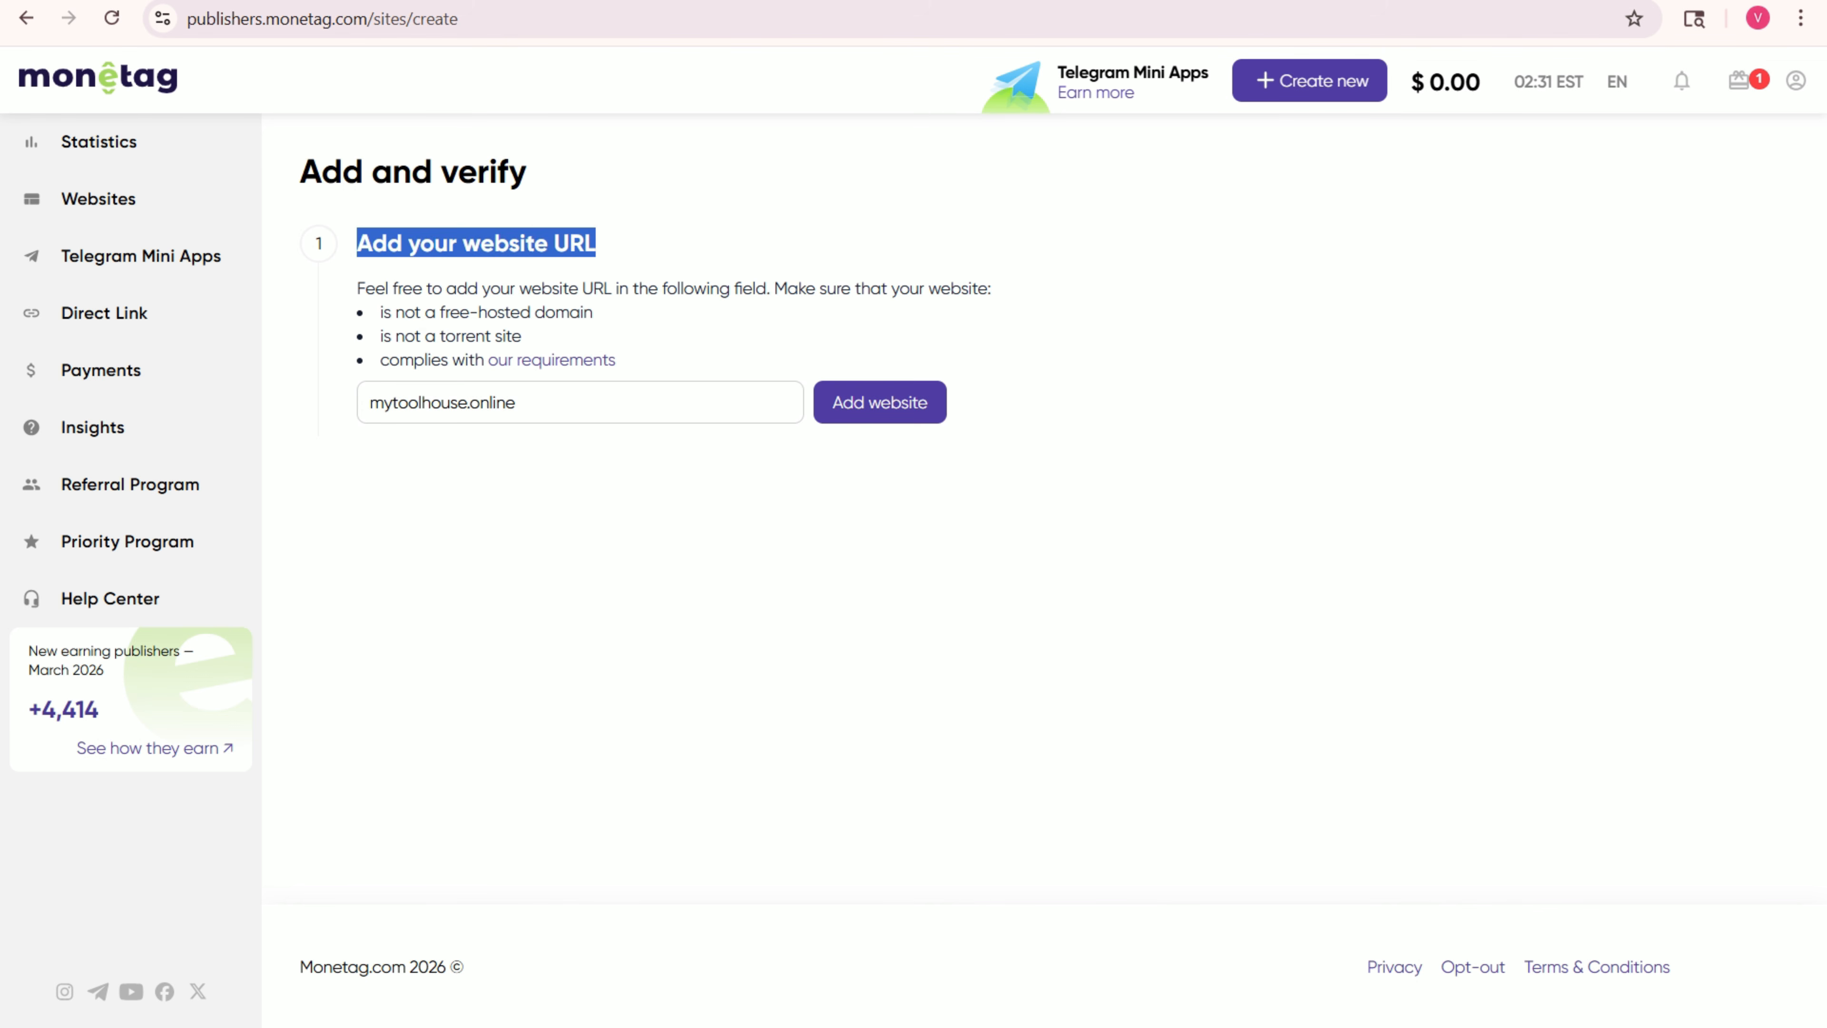
click(879, 402)
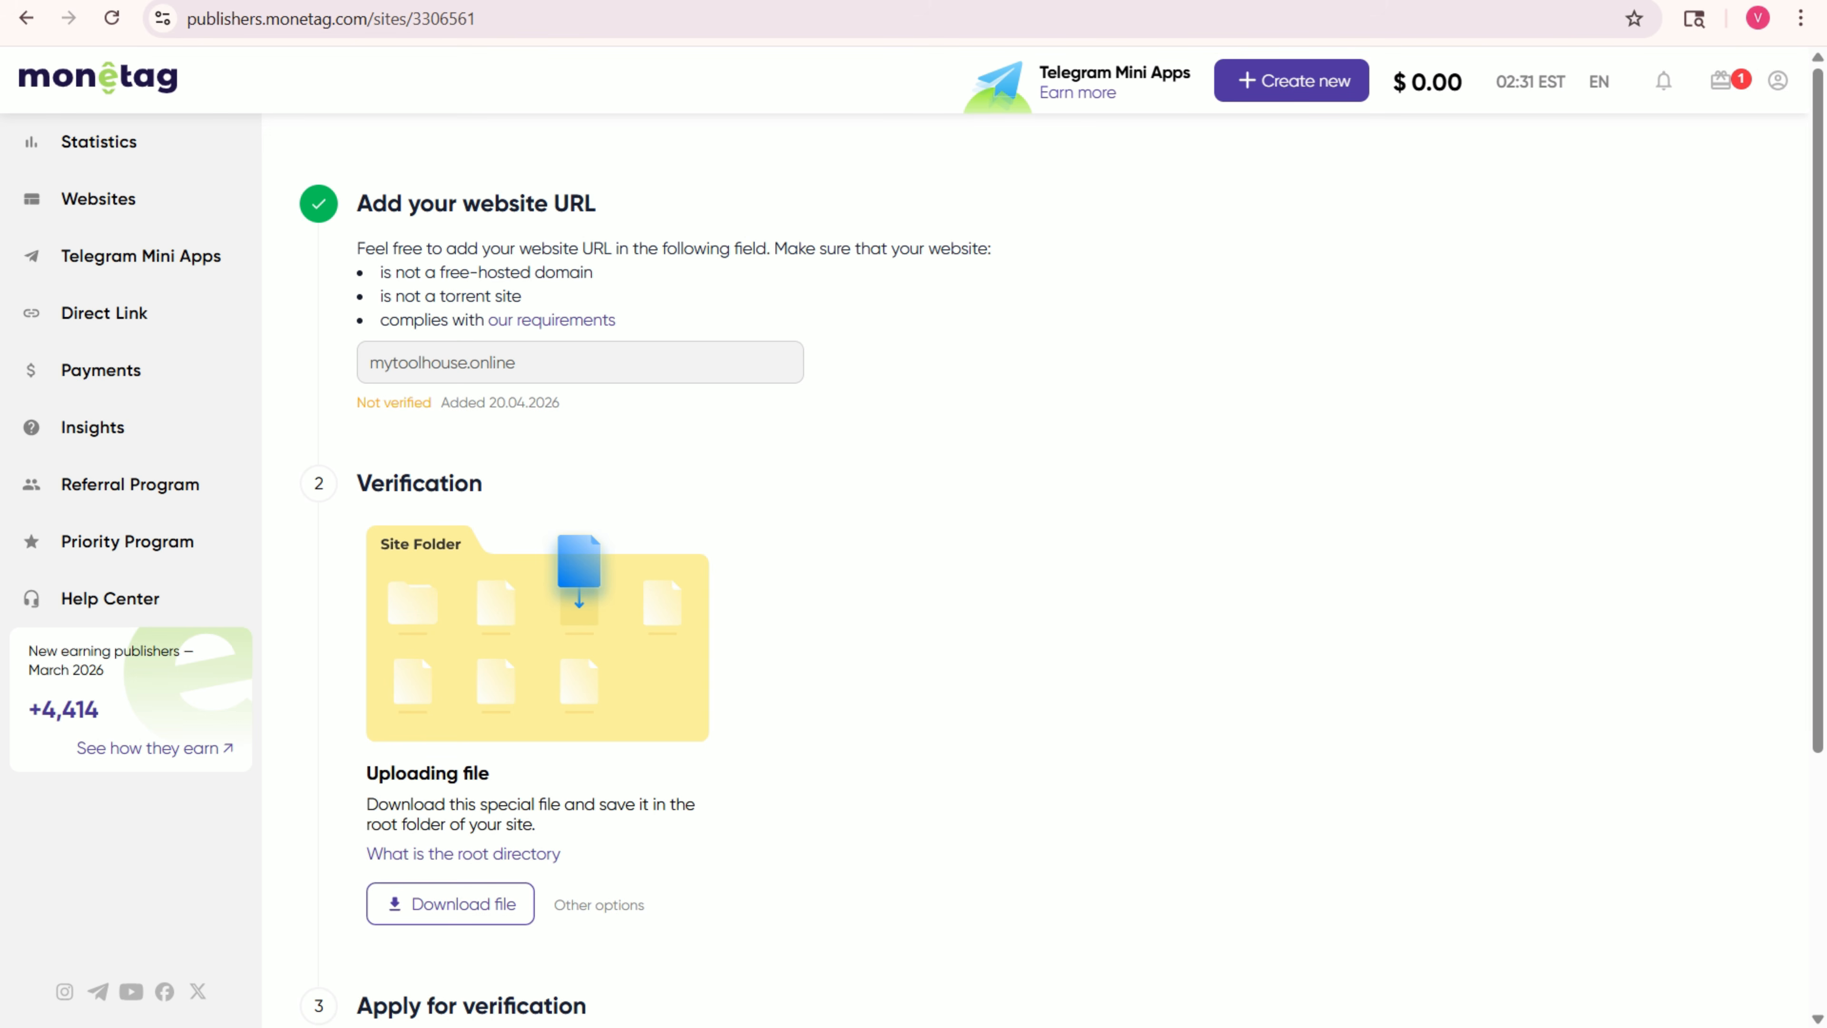
- Highlight the "Add your website URL" heading and show the other verification options for the website
drag(357, 204, 596, 205)
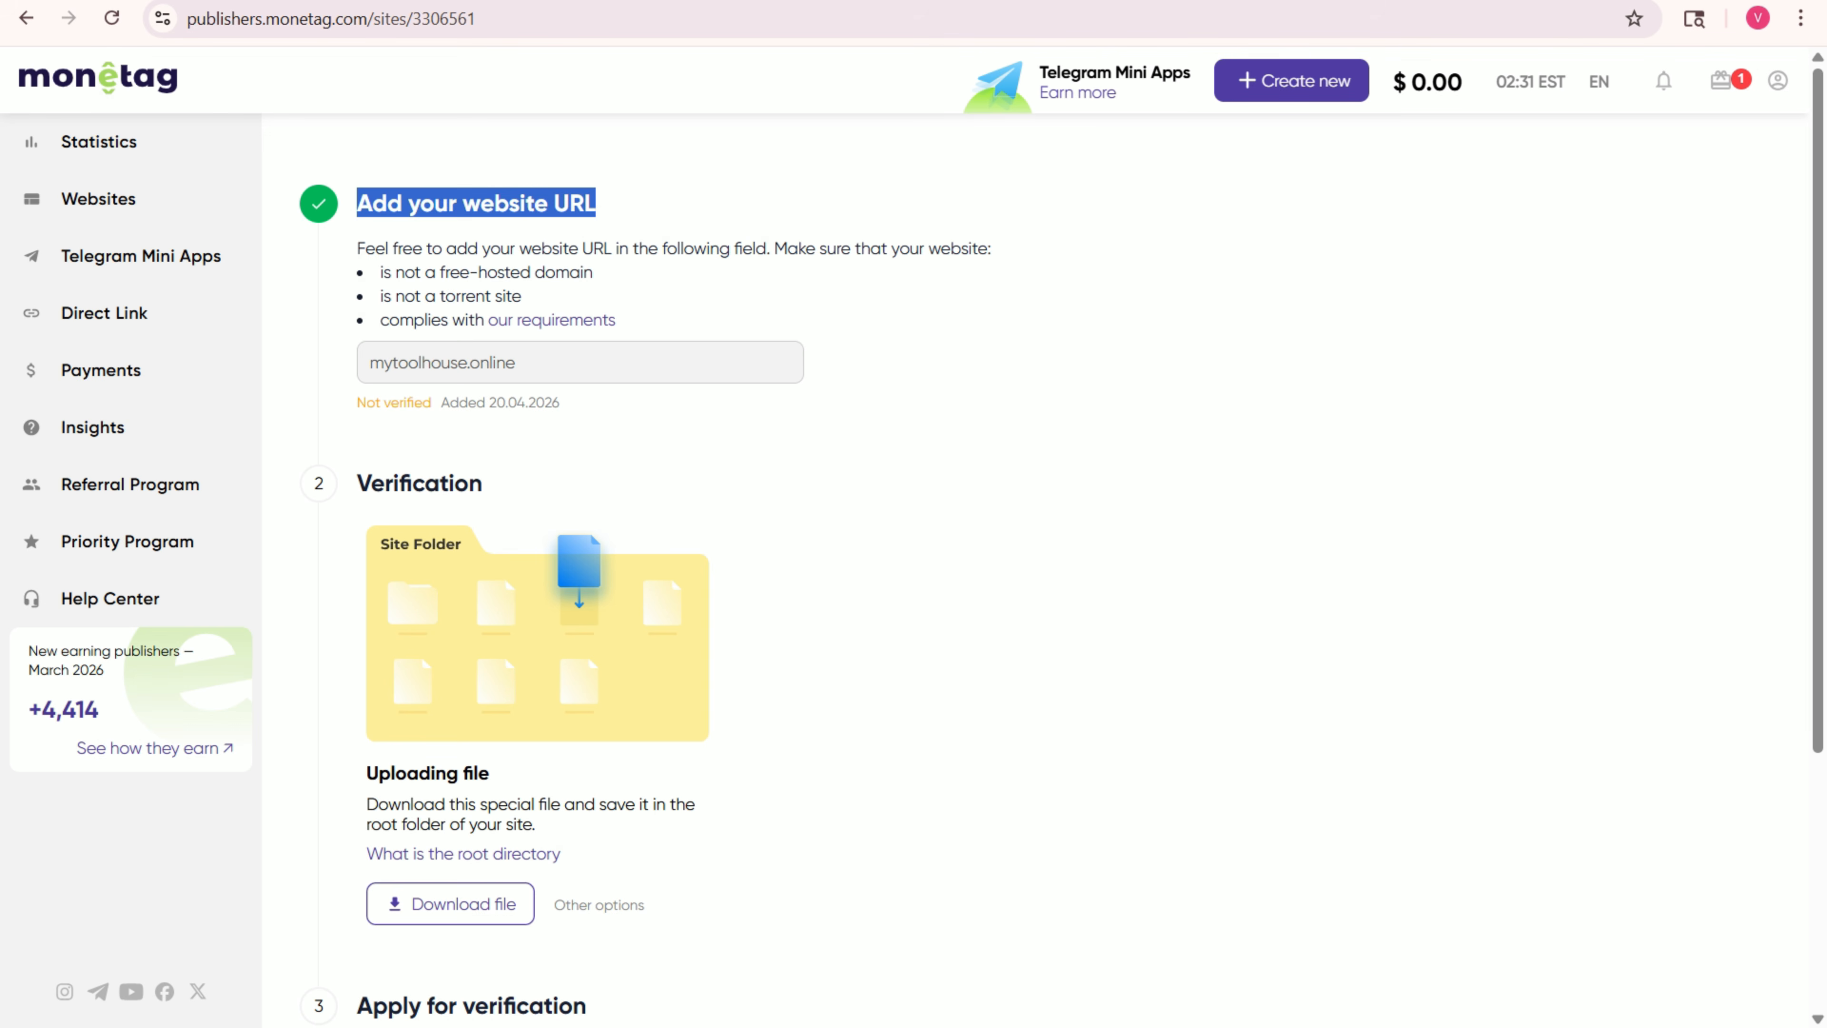
scroll(914, 568, down, 3)
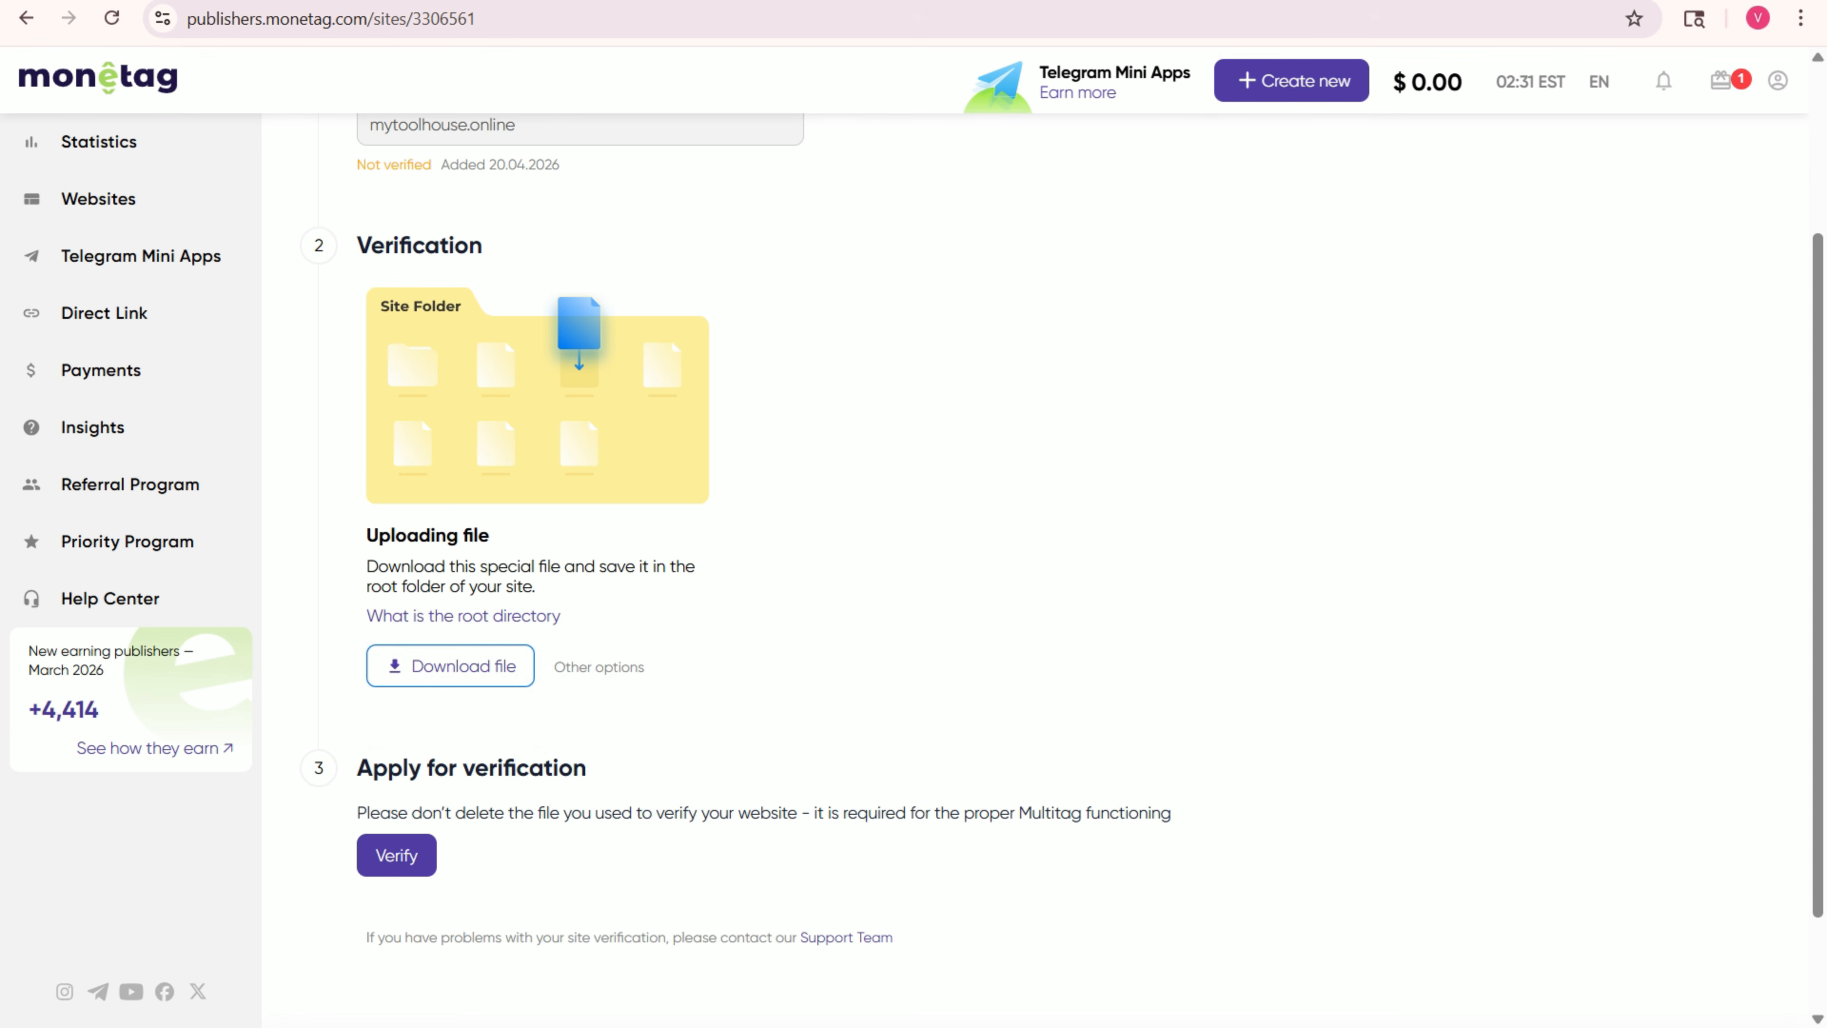
click(598, 667)
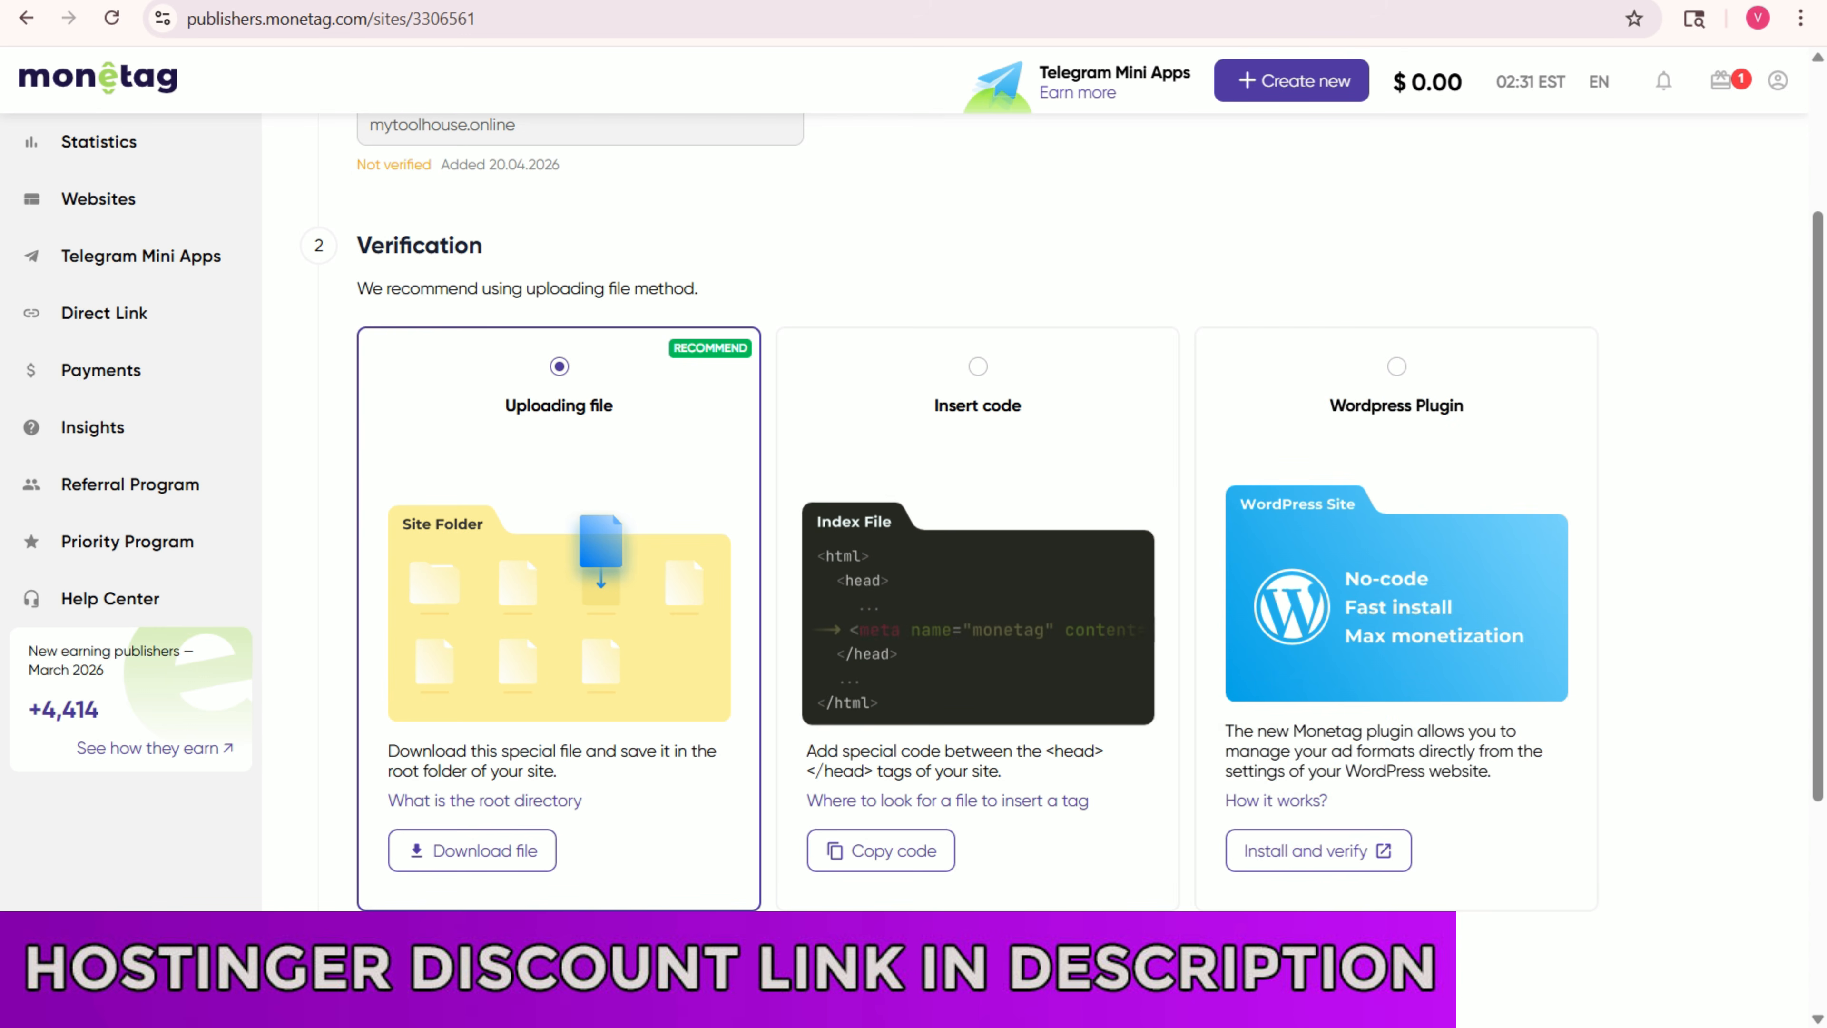
mouse_move(948, 800)
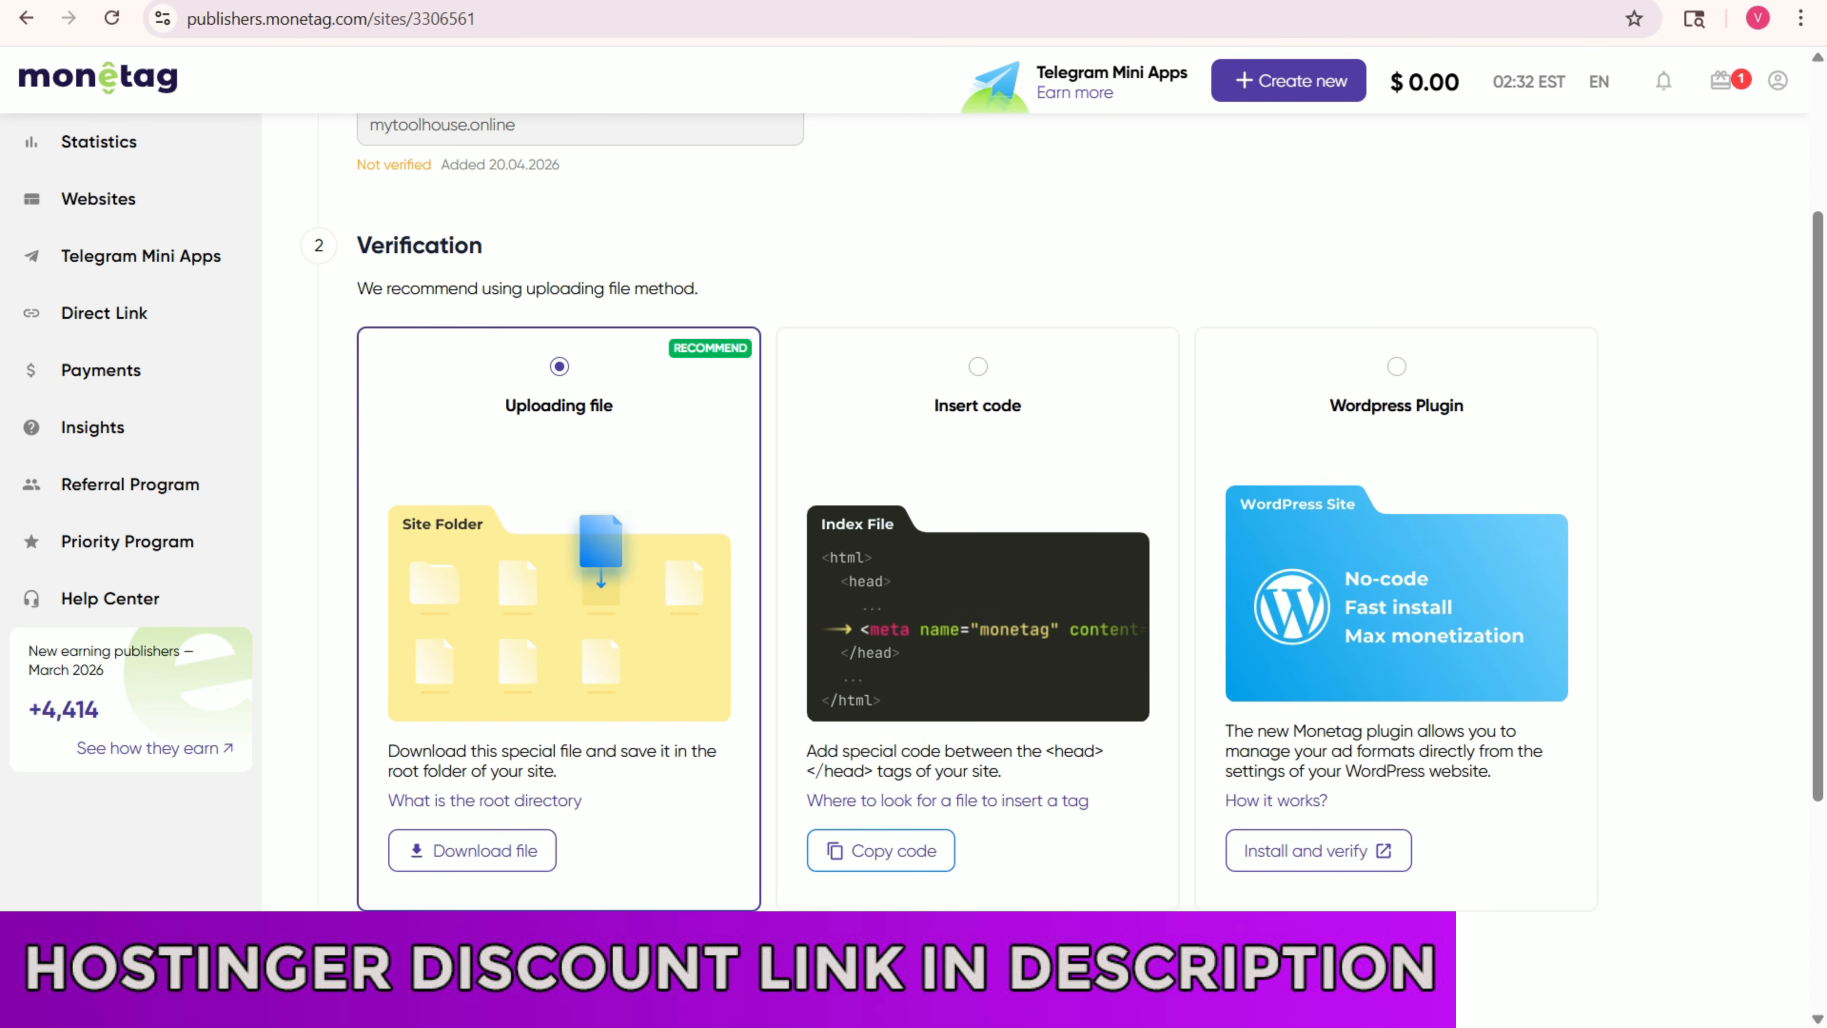
- Copy Monetag's verification meta code for the Insert code method and open index.html from public_html in Hostinger's file manager for editing
click(882, 850)
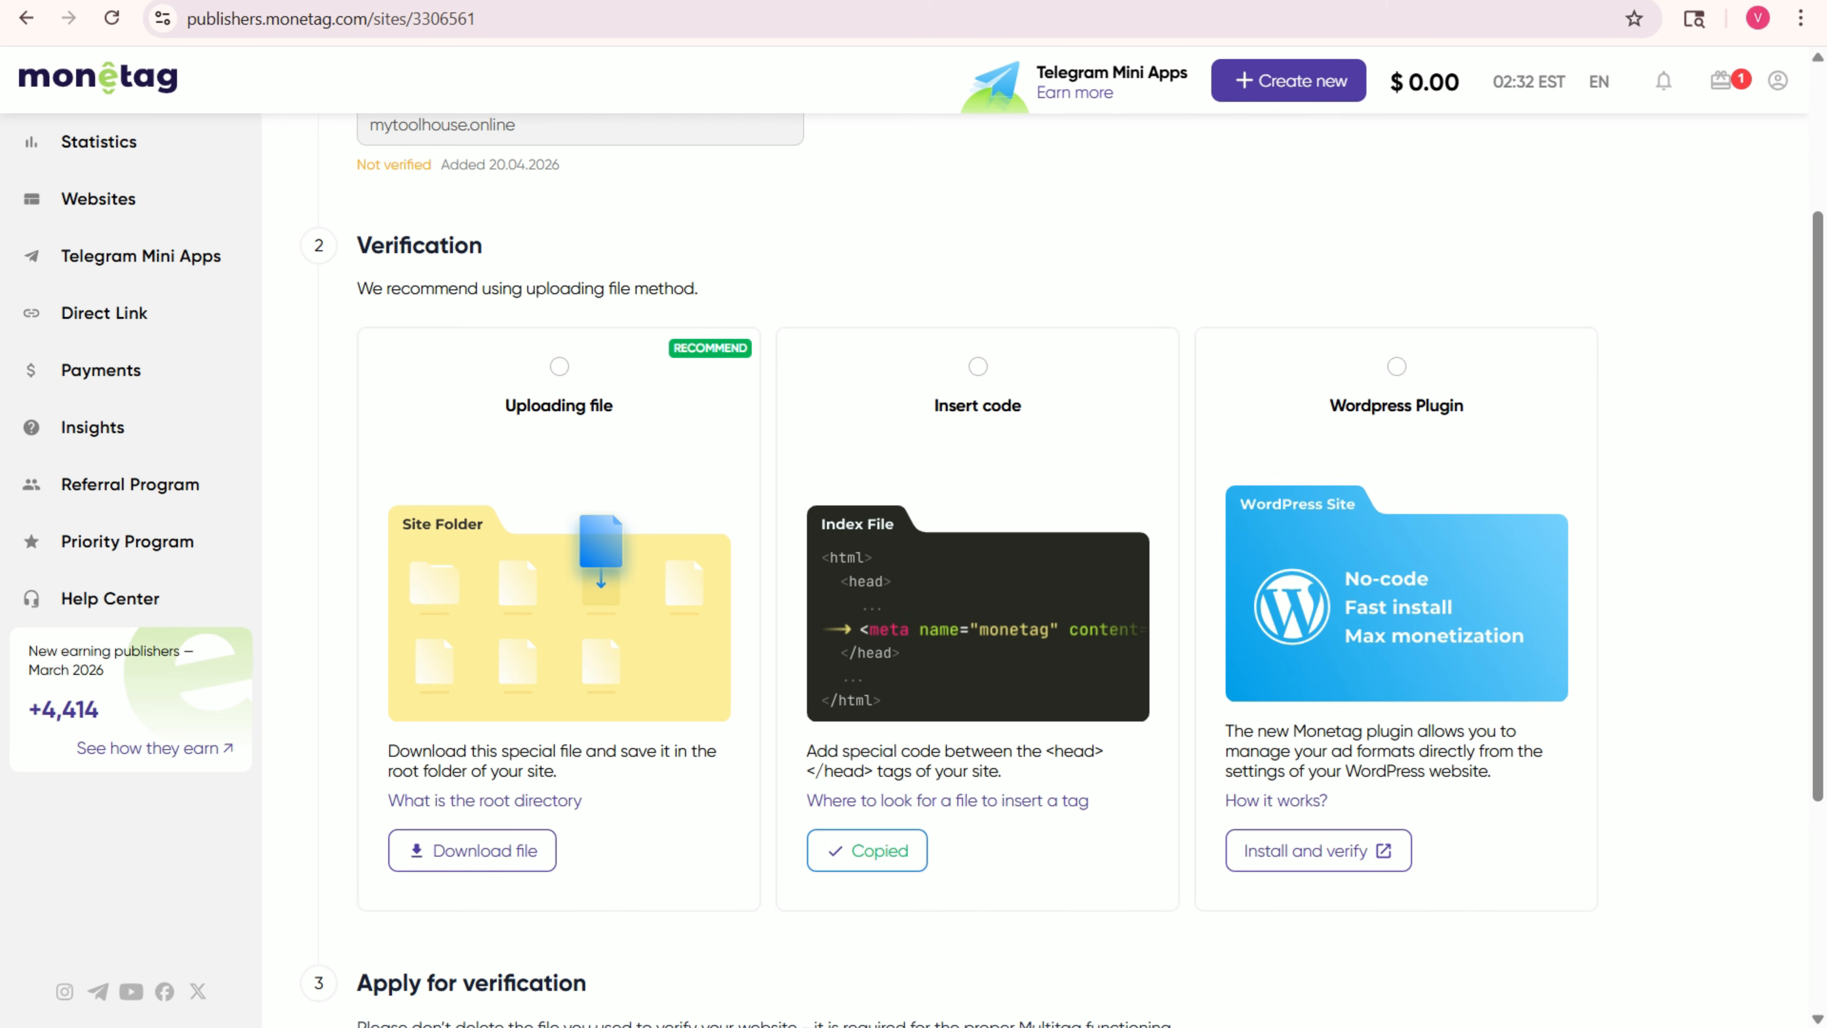
key(ctrl+Tab)
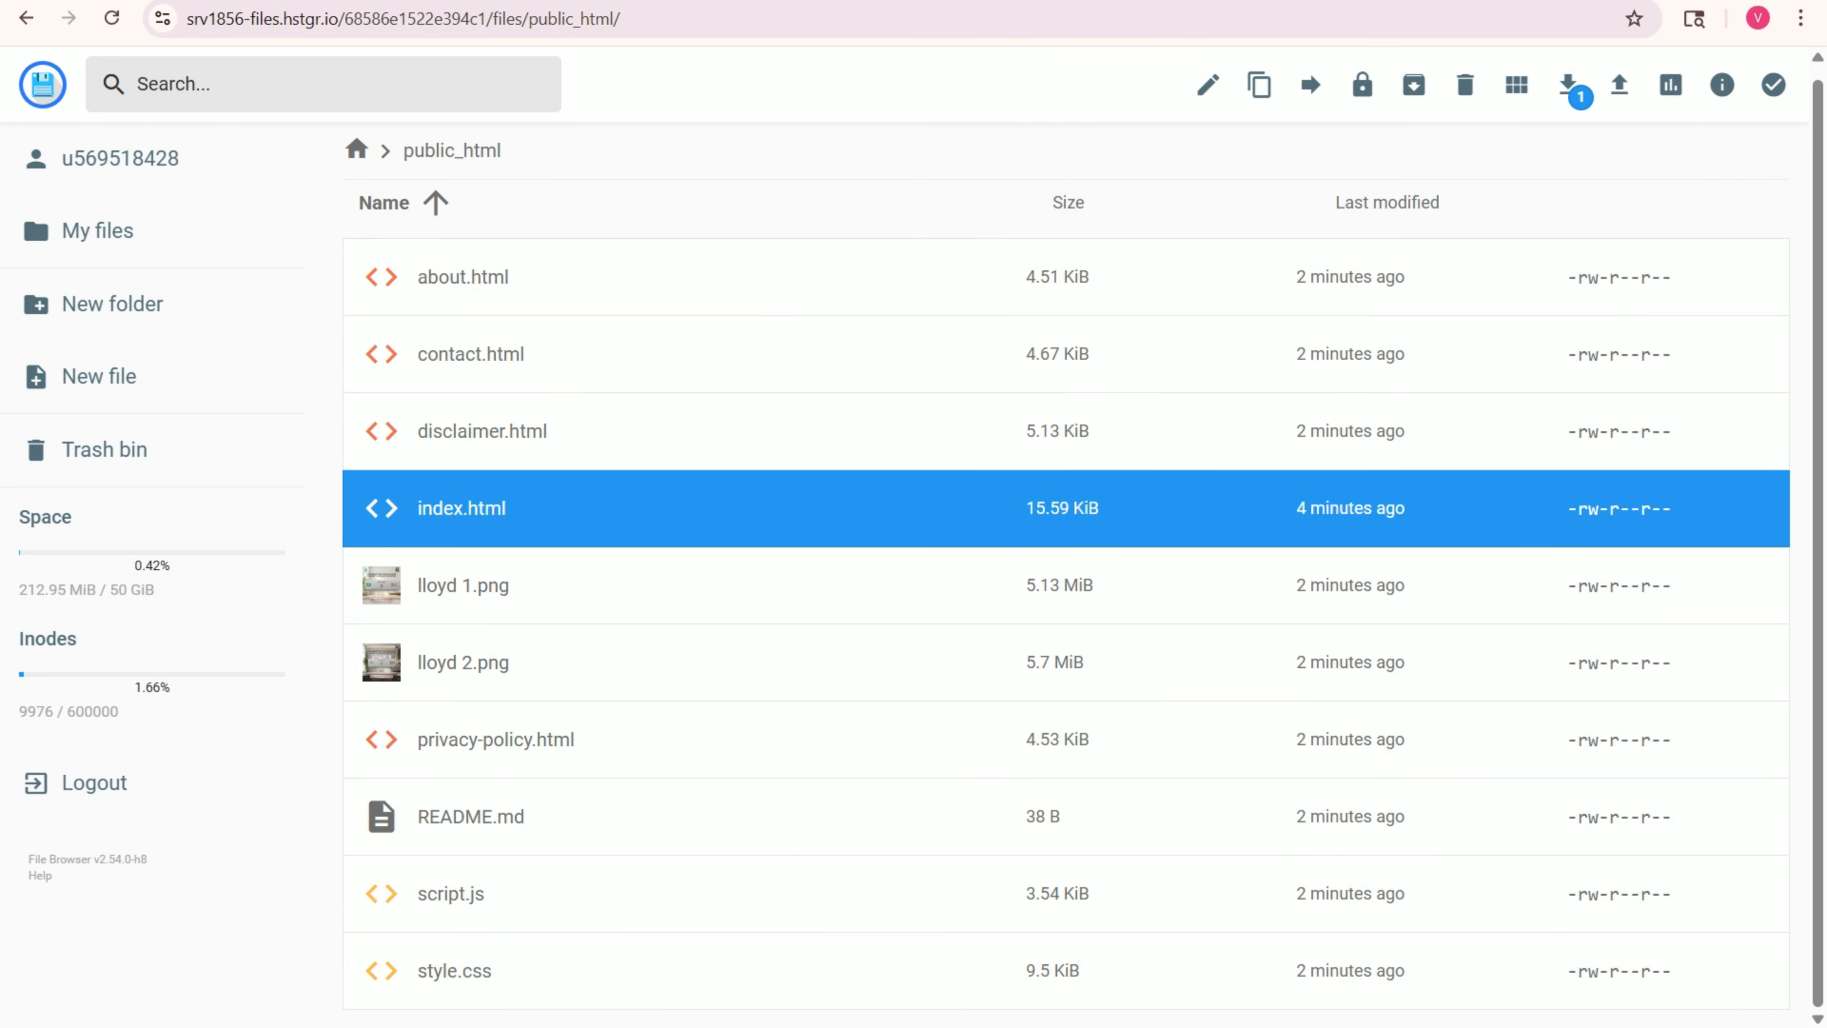
key(Return)
click(127, 214)
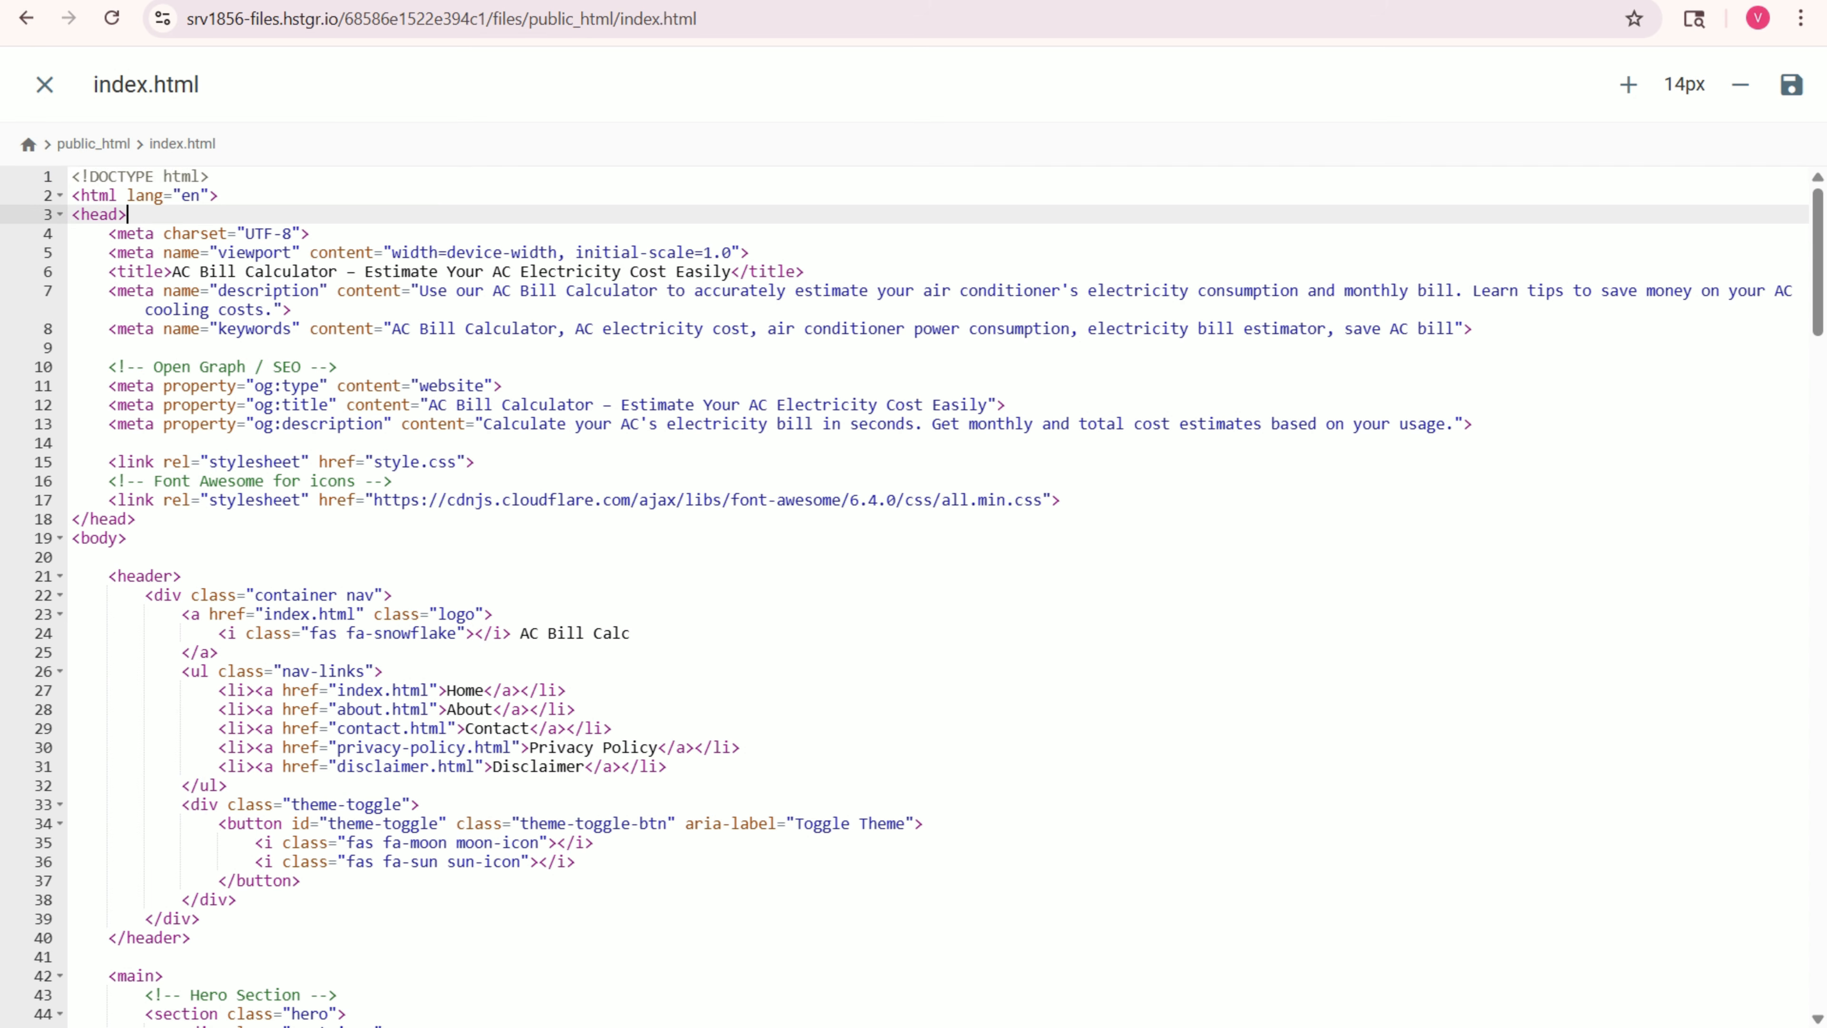
- Insert the Monetag meta tag with the copied verification code on a new line directly after the opening head tag, and save index.html
click(73, 214)
drag(73, 215, 136, 519)
click(128, 214)
key(Return)
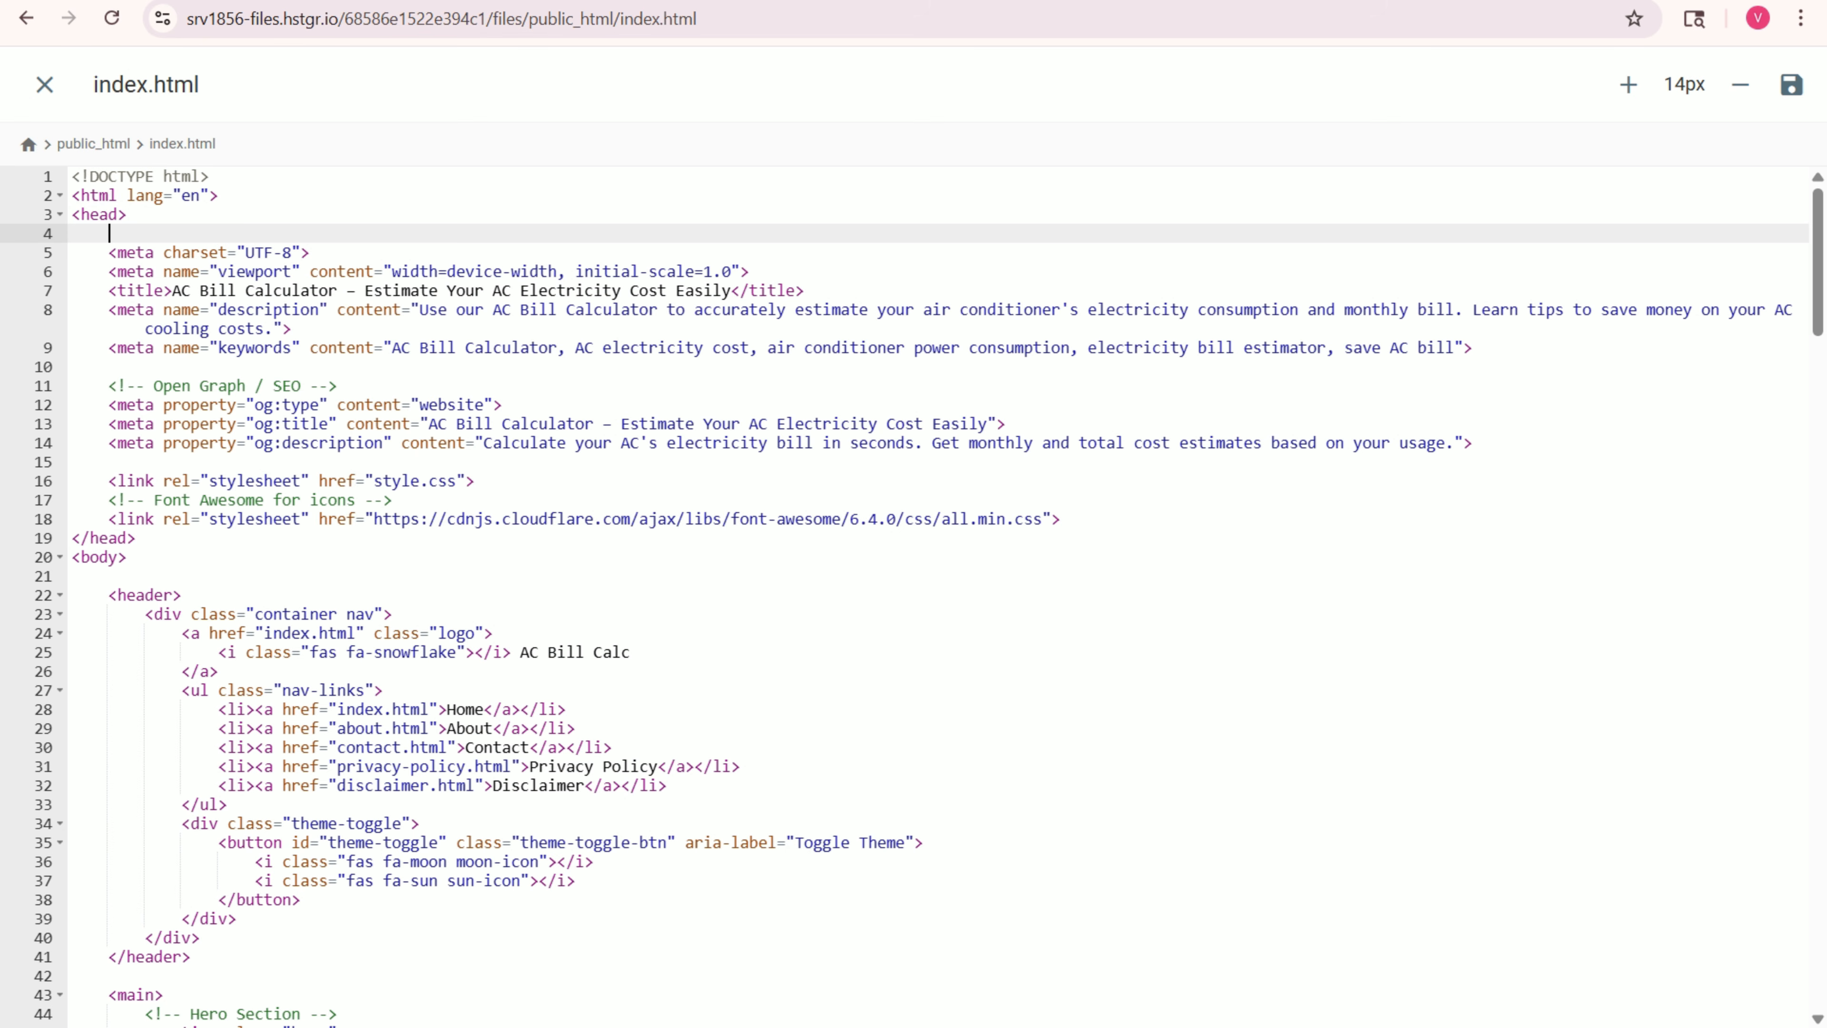
text(<meta name="monetag" content="f5d51eece424bbcc4a888c3b0e1dd166">)
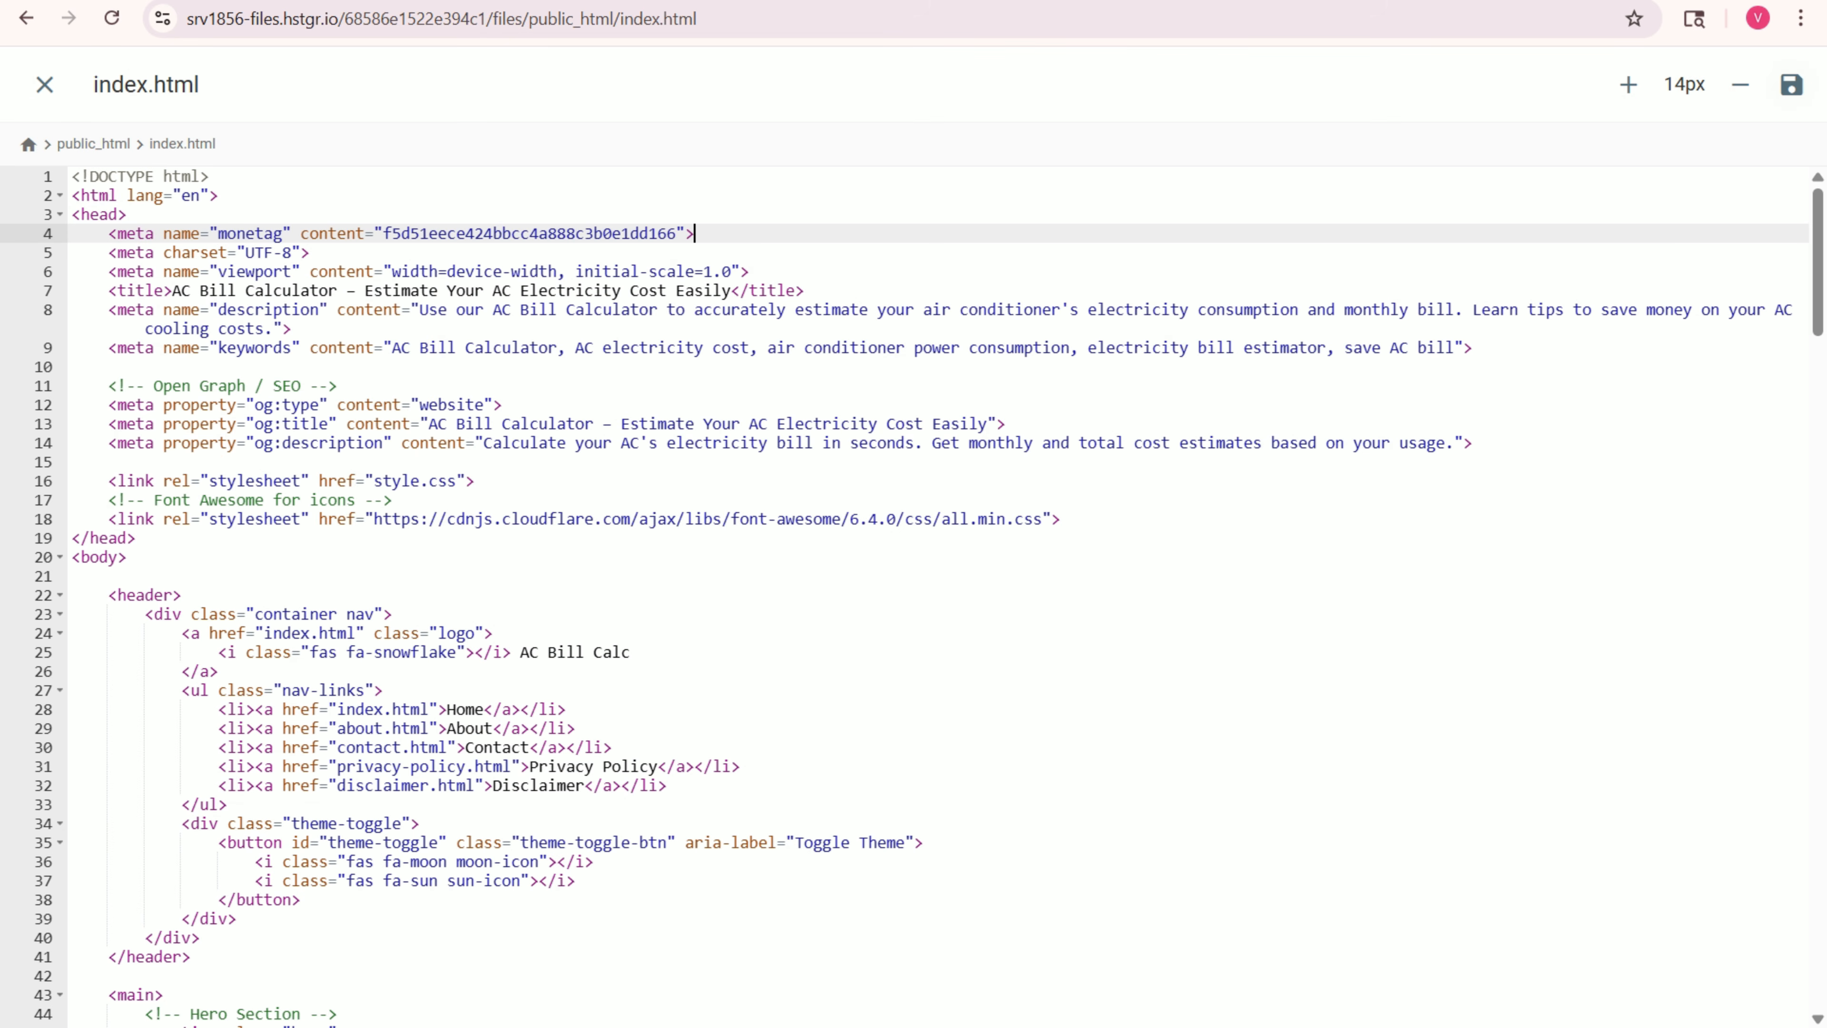
click(1791, 85)
- Return to Monetag, choose Insert code as the verification method, and submit mytoolhouse.online for verification
key(ctrl+Tab)
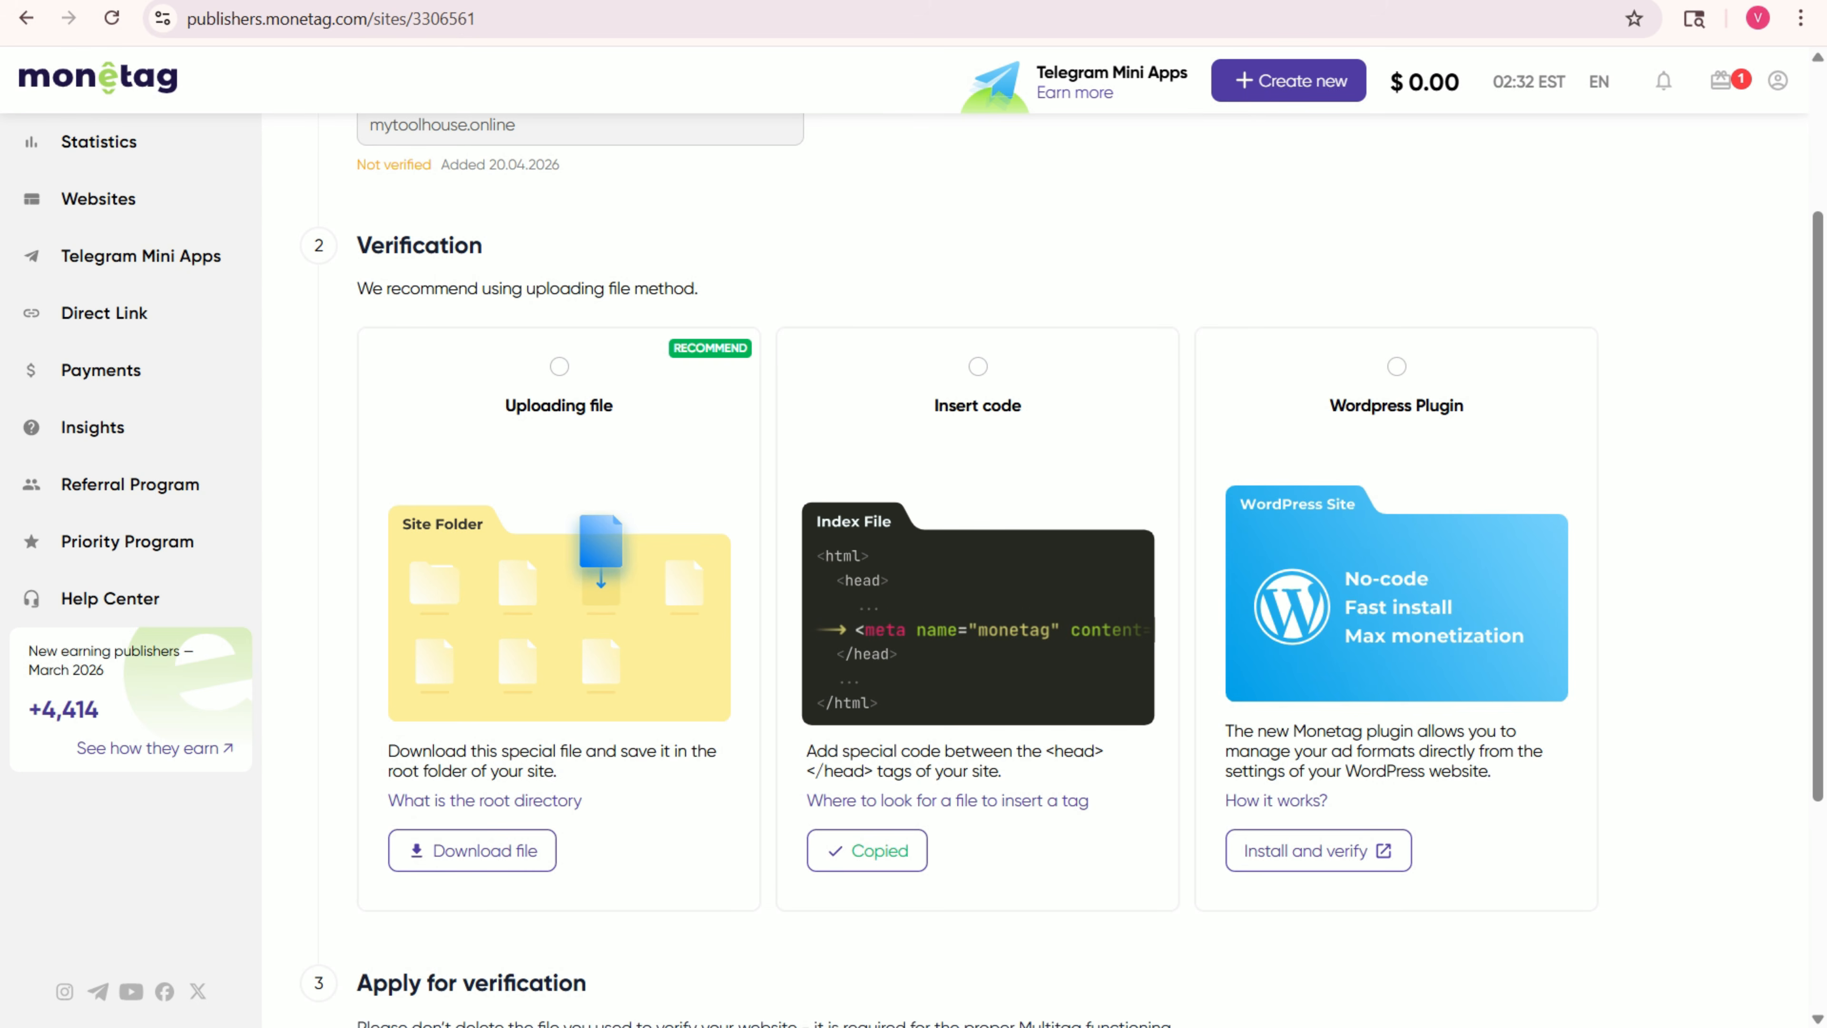
click(978, 366)
scroll(977, 569, down, 5)
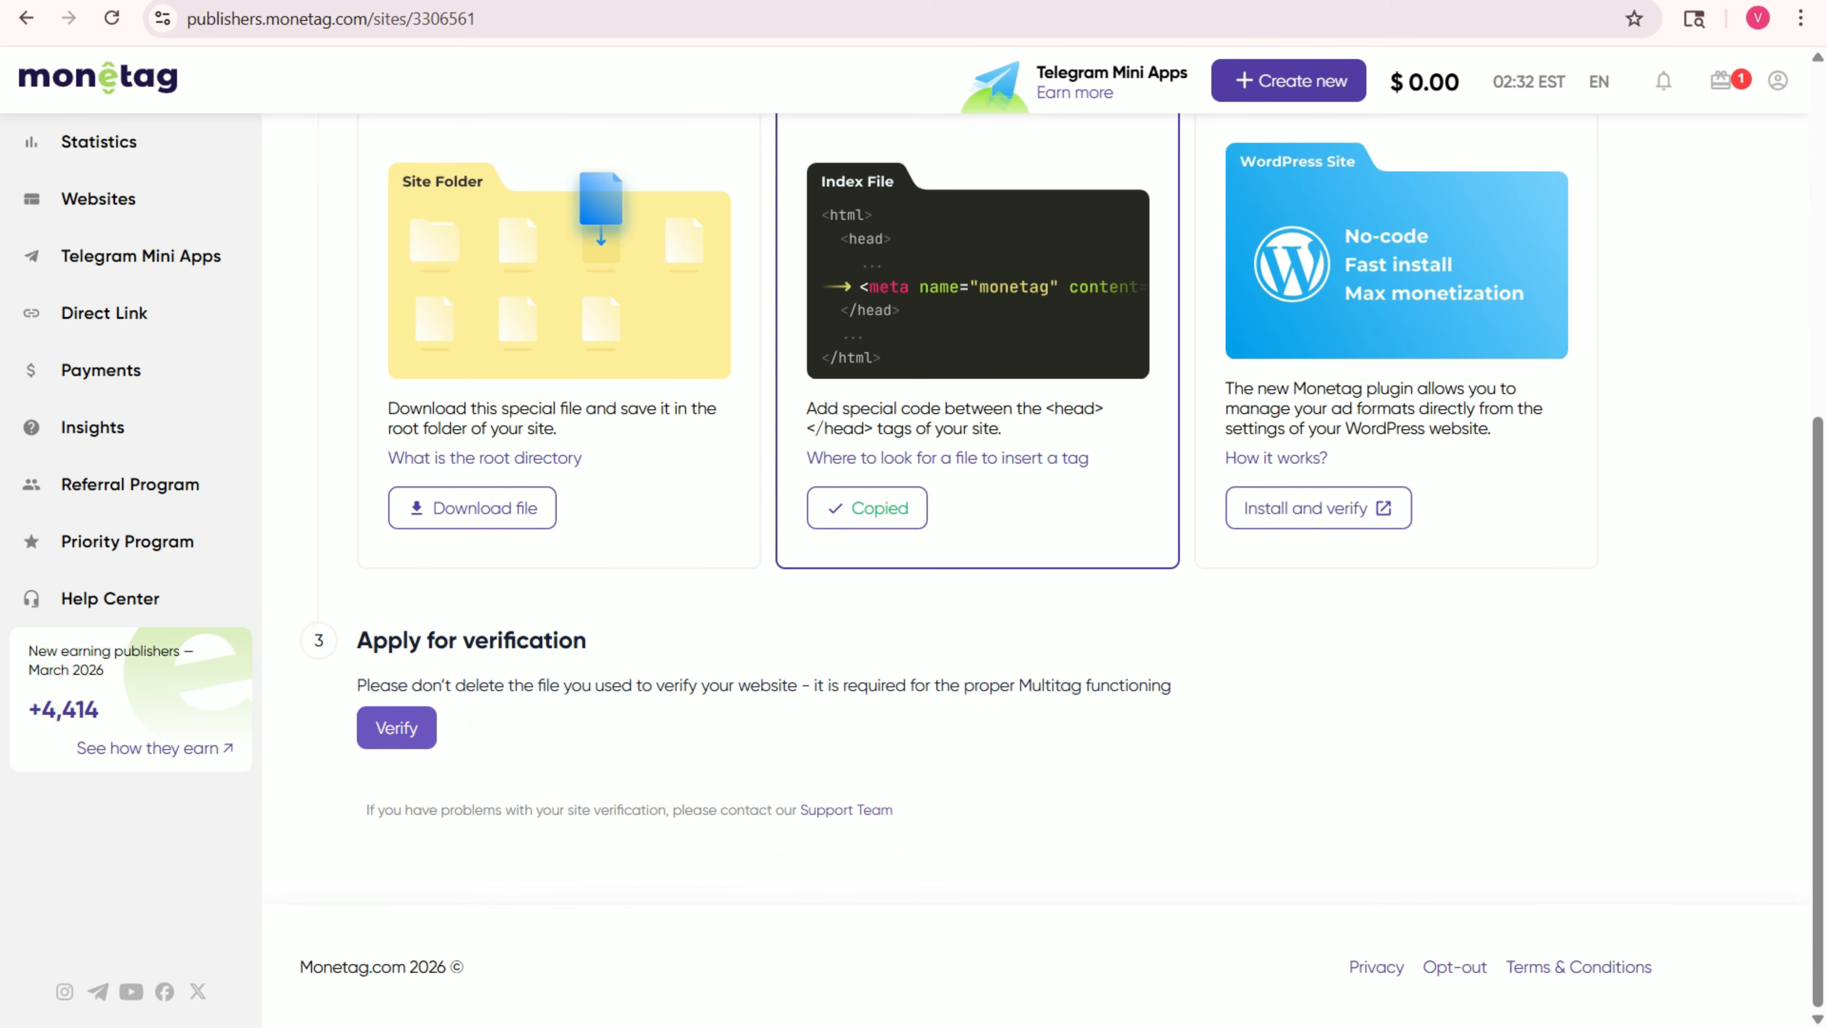
click(397, 727)
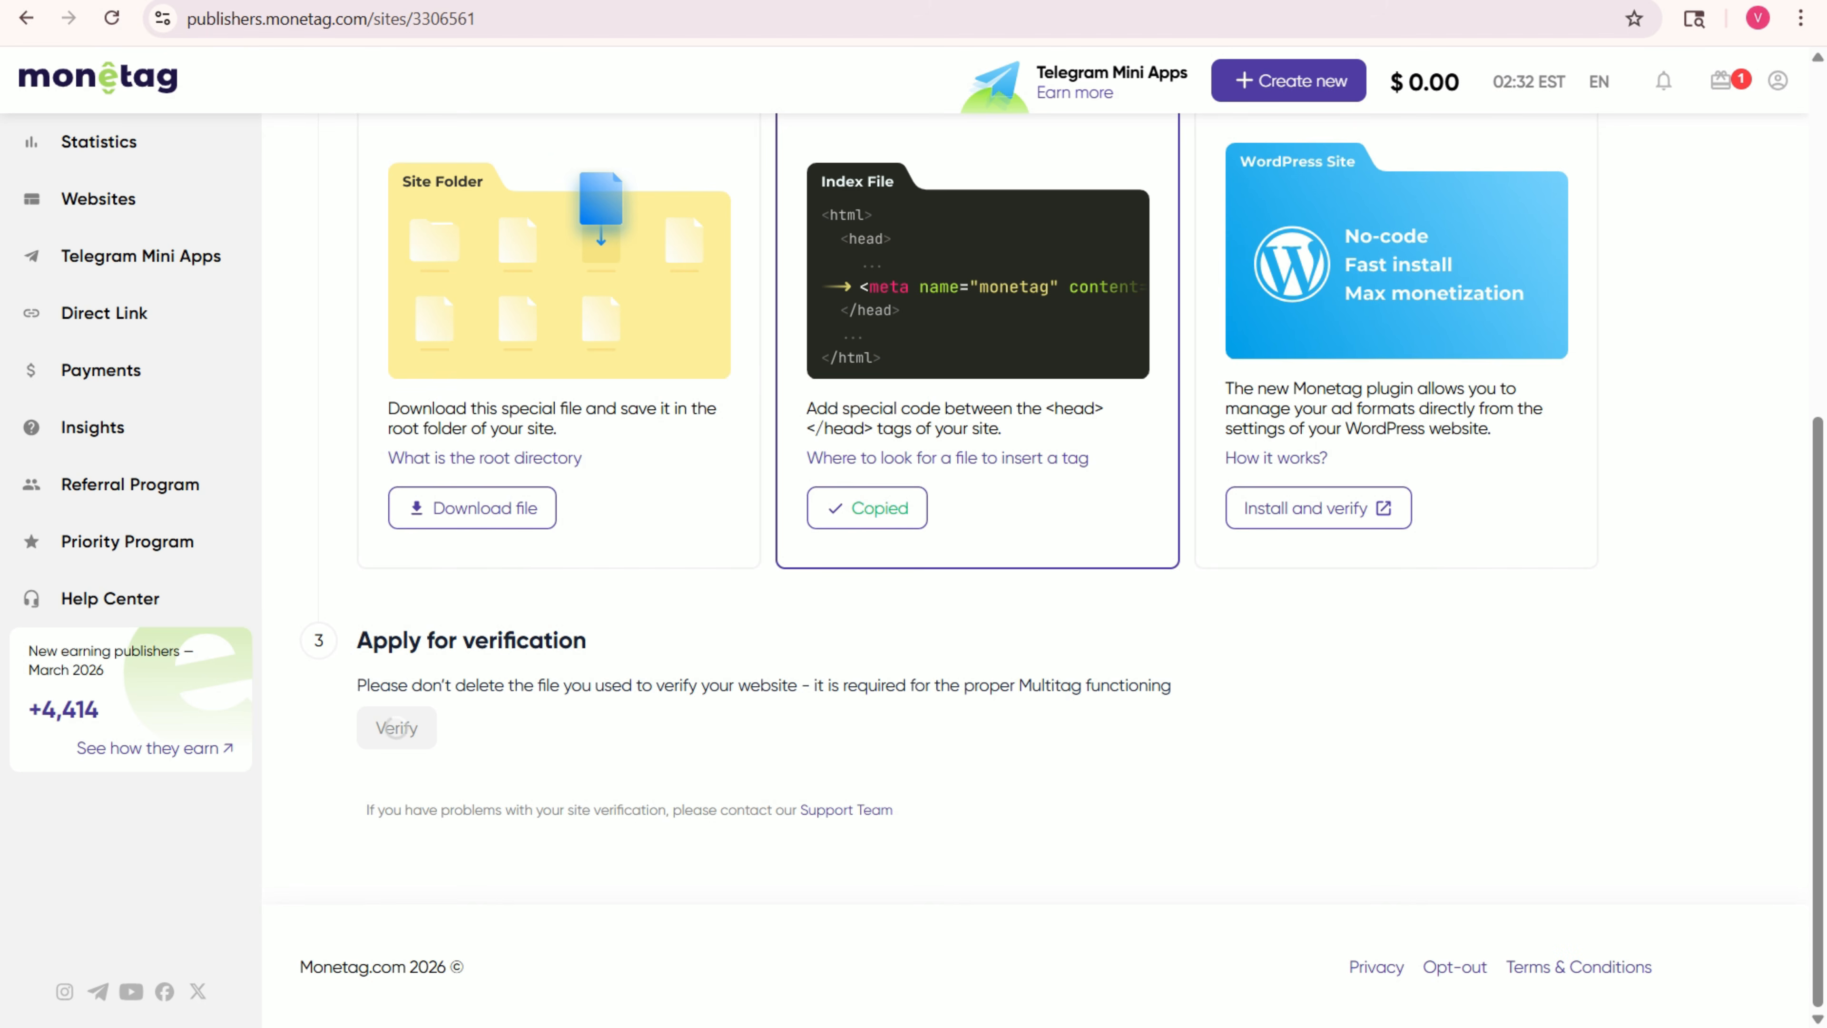
click(561, 0)
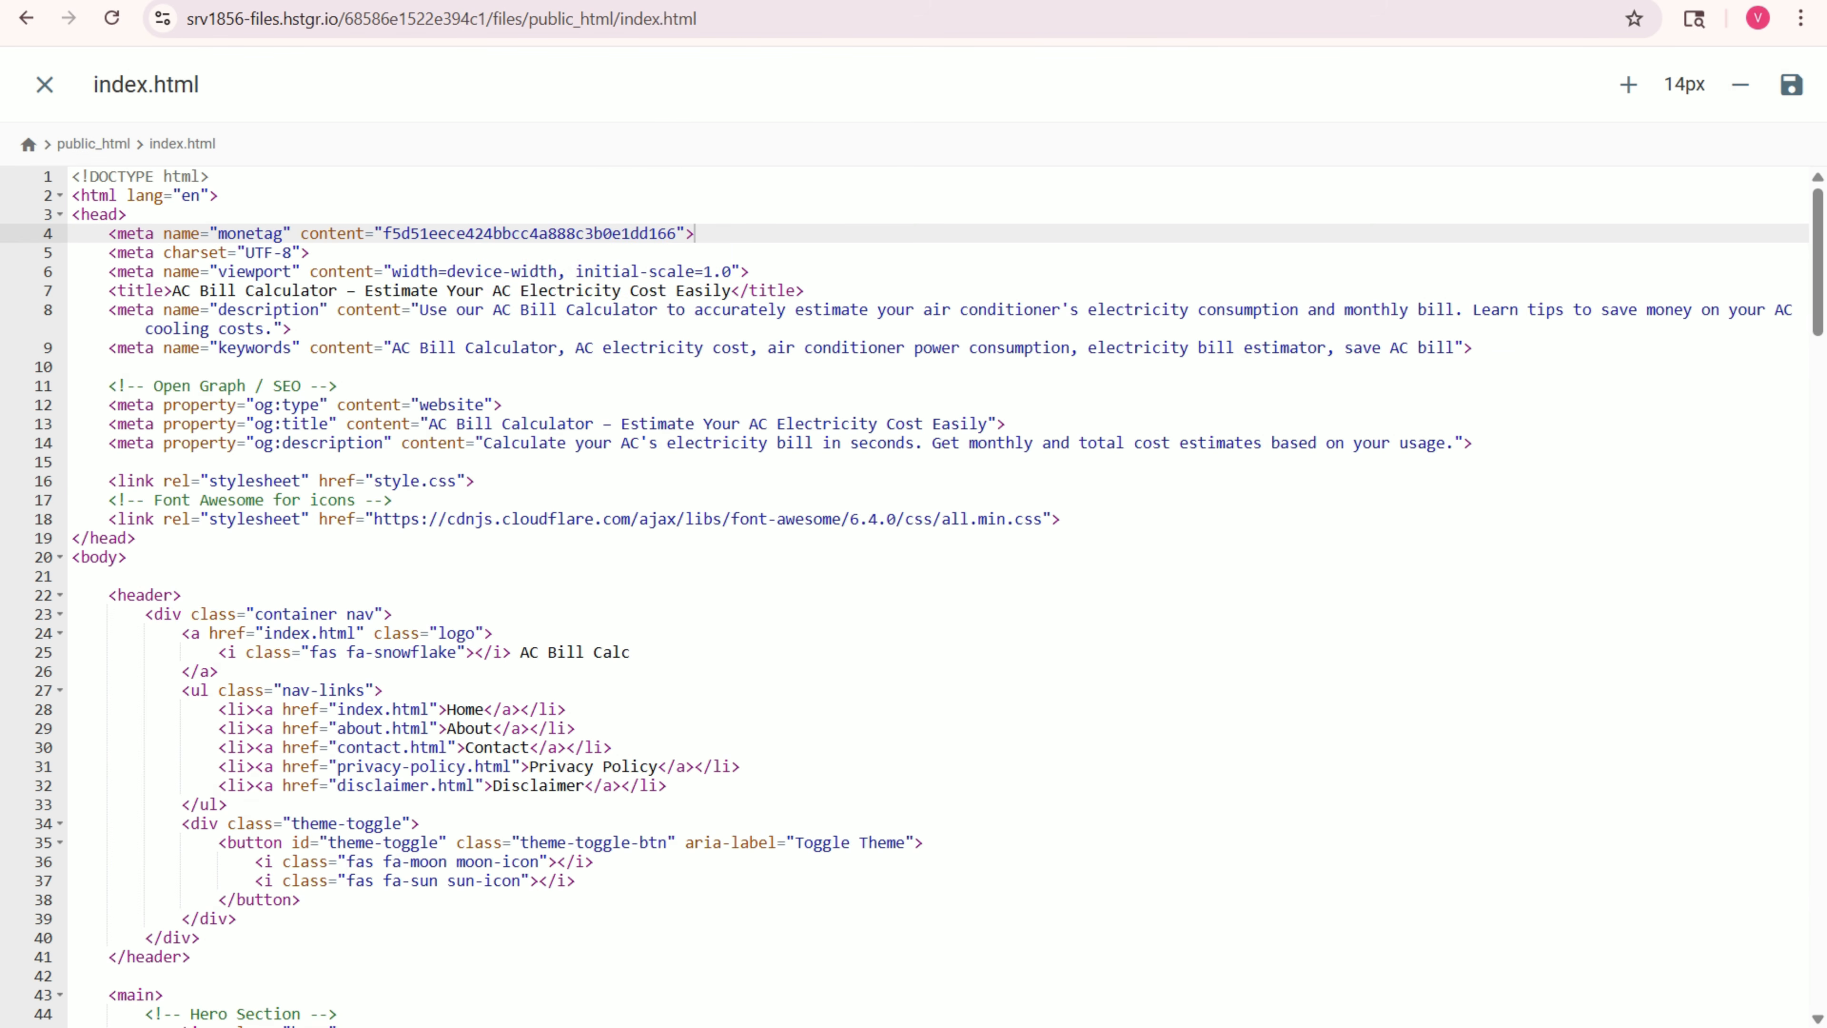
click(216, 0)
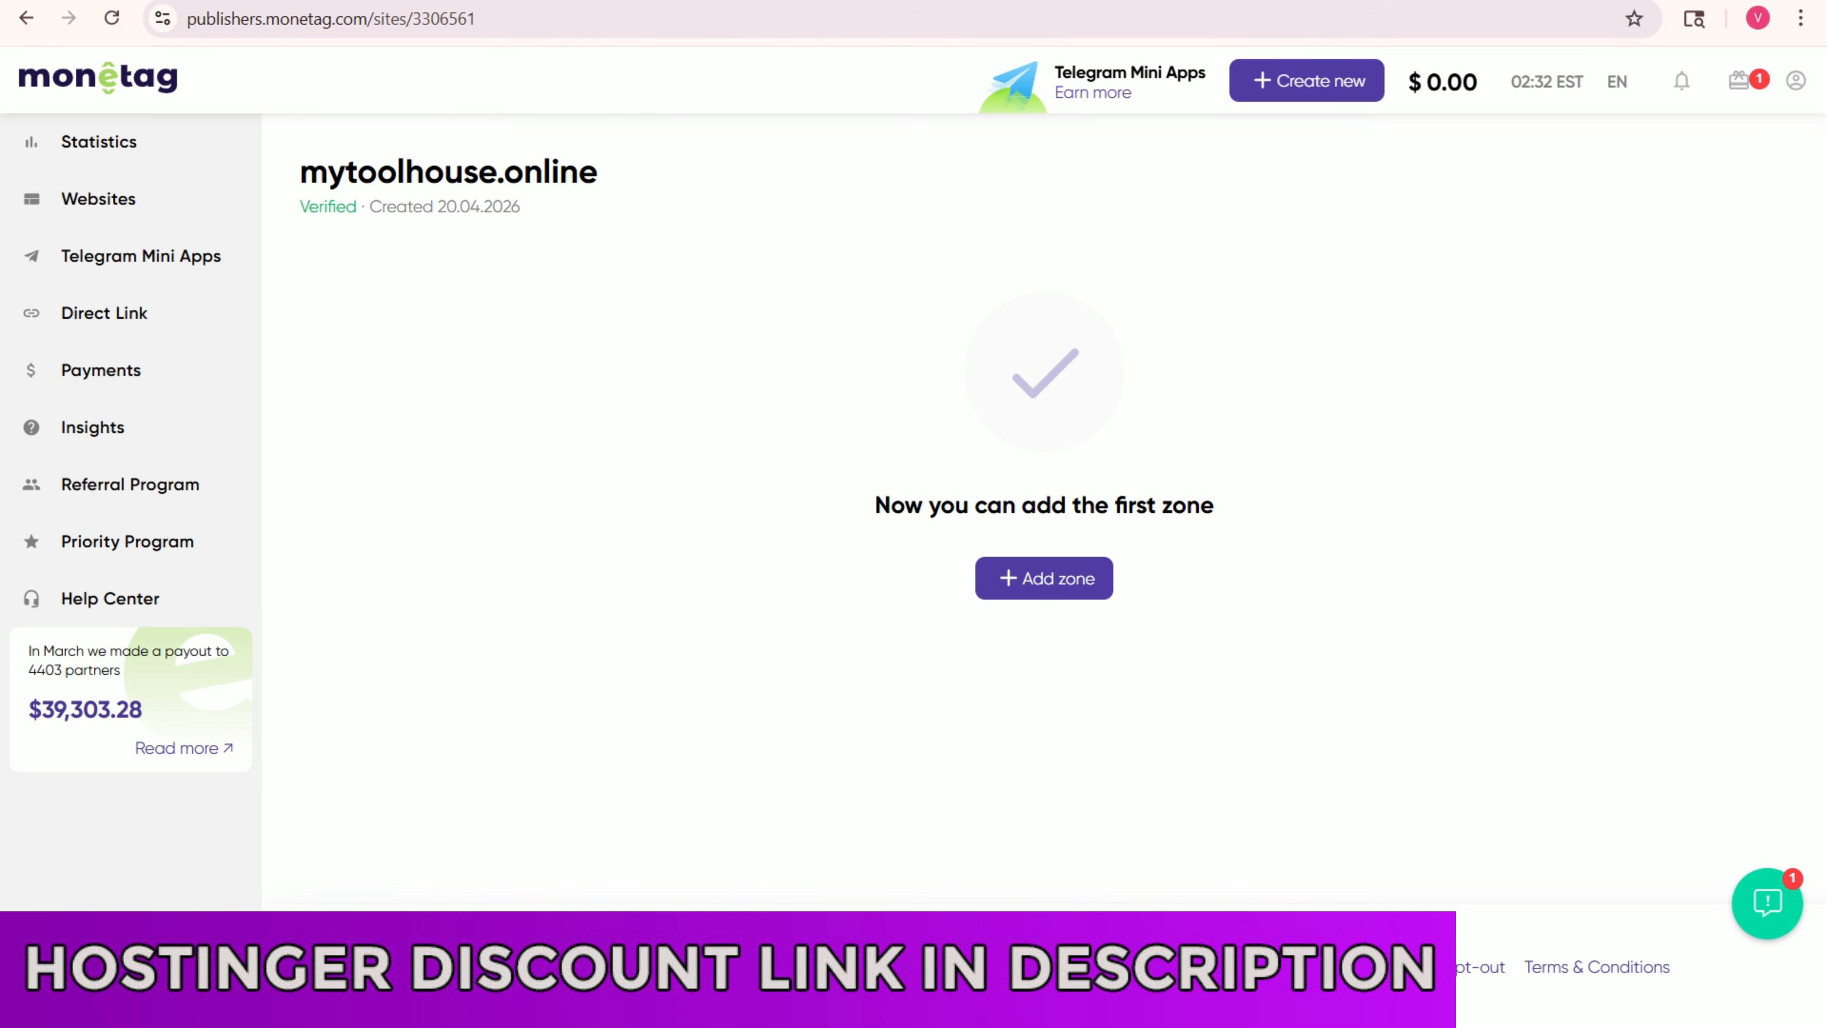
- Add a zone to mytoolhouse.online using the recommended Multitag (all-in-one) ad format
drag(299, 206, 356, 207)
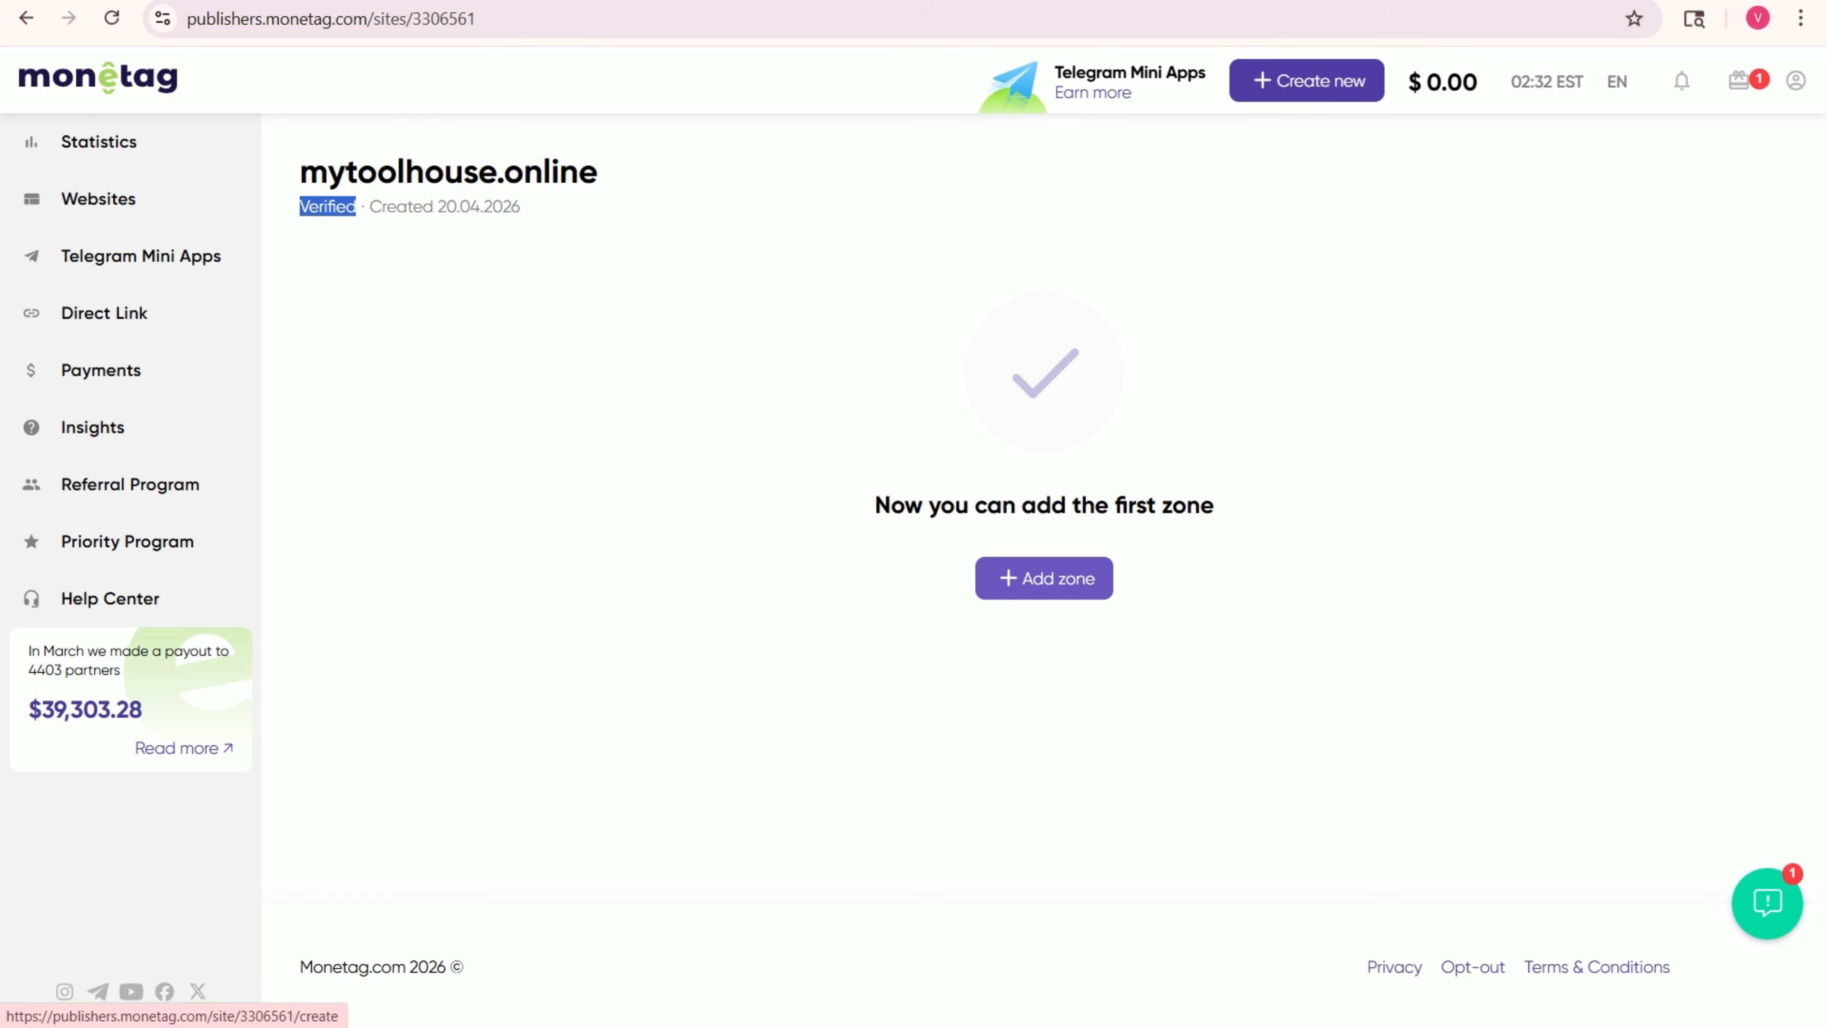
click(1044, 578)
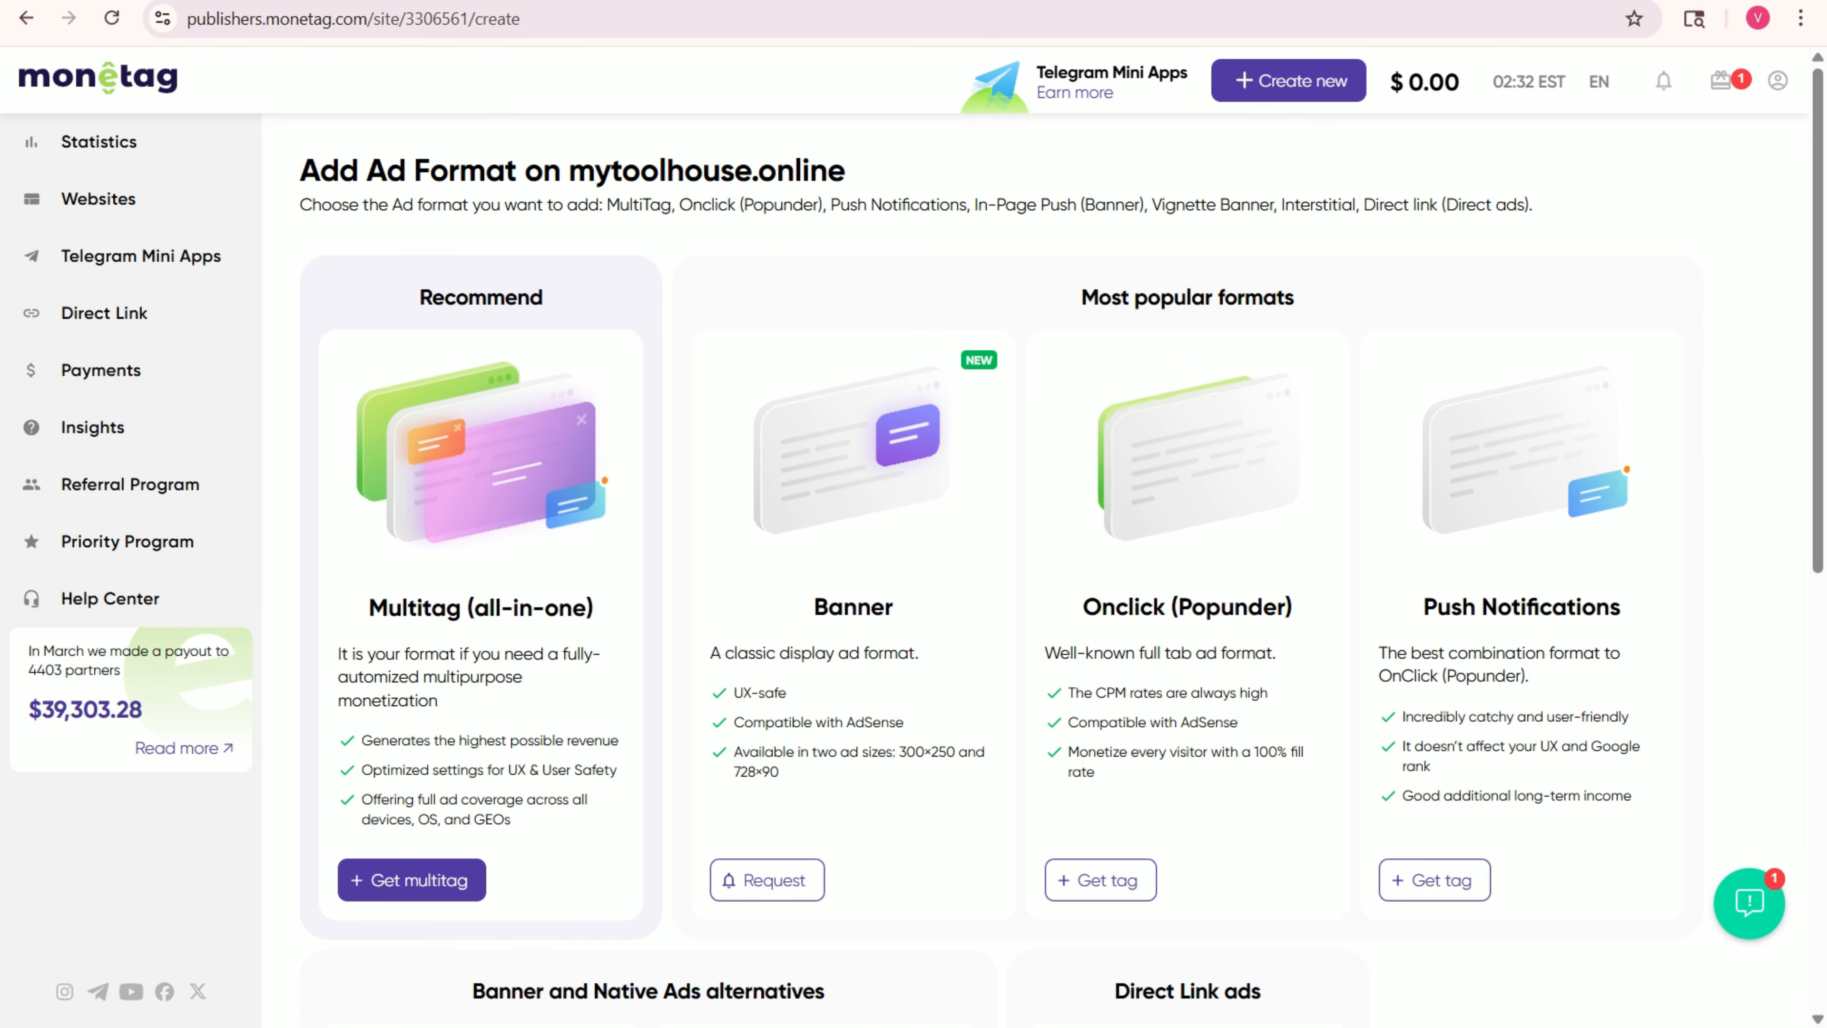
scroll(1062, 547, down, 2)
scroll(1062, 547, down, 1)
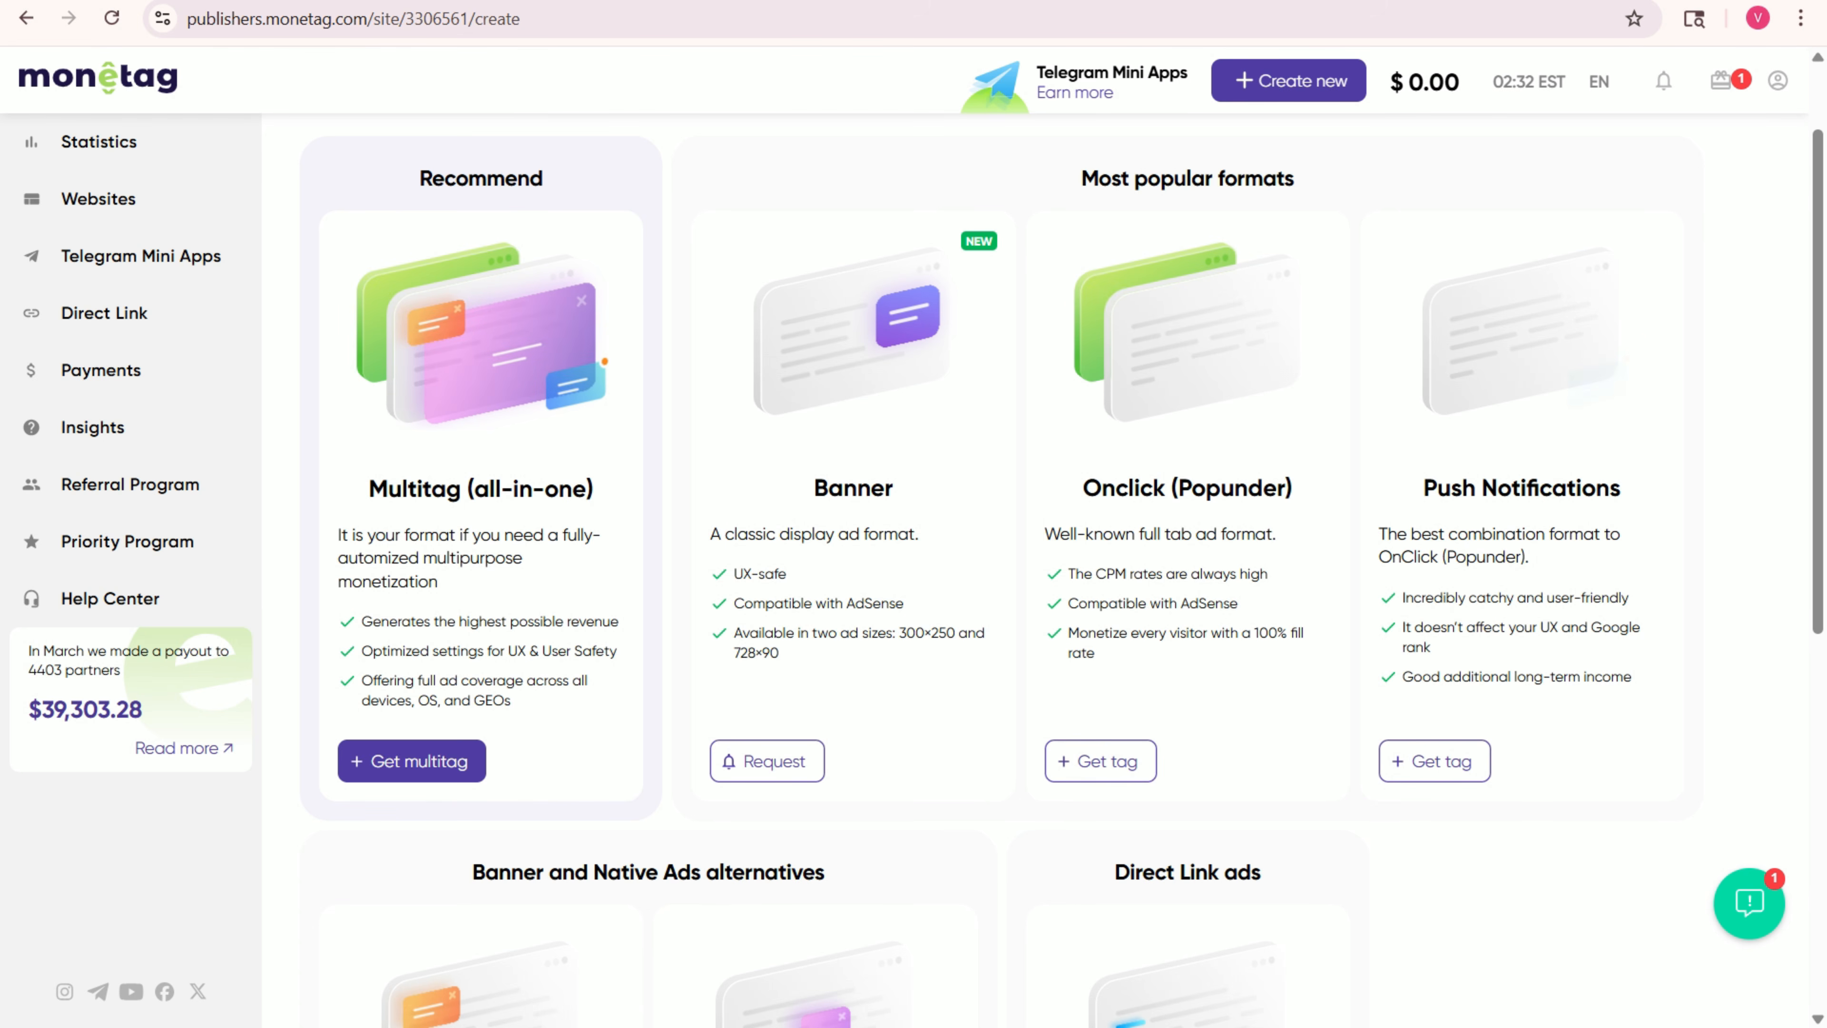
scroll(1043, 569, down, 5)
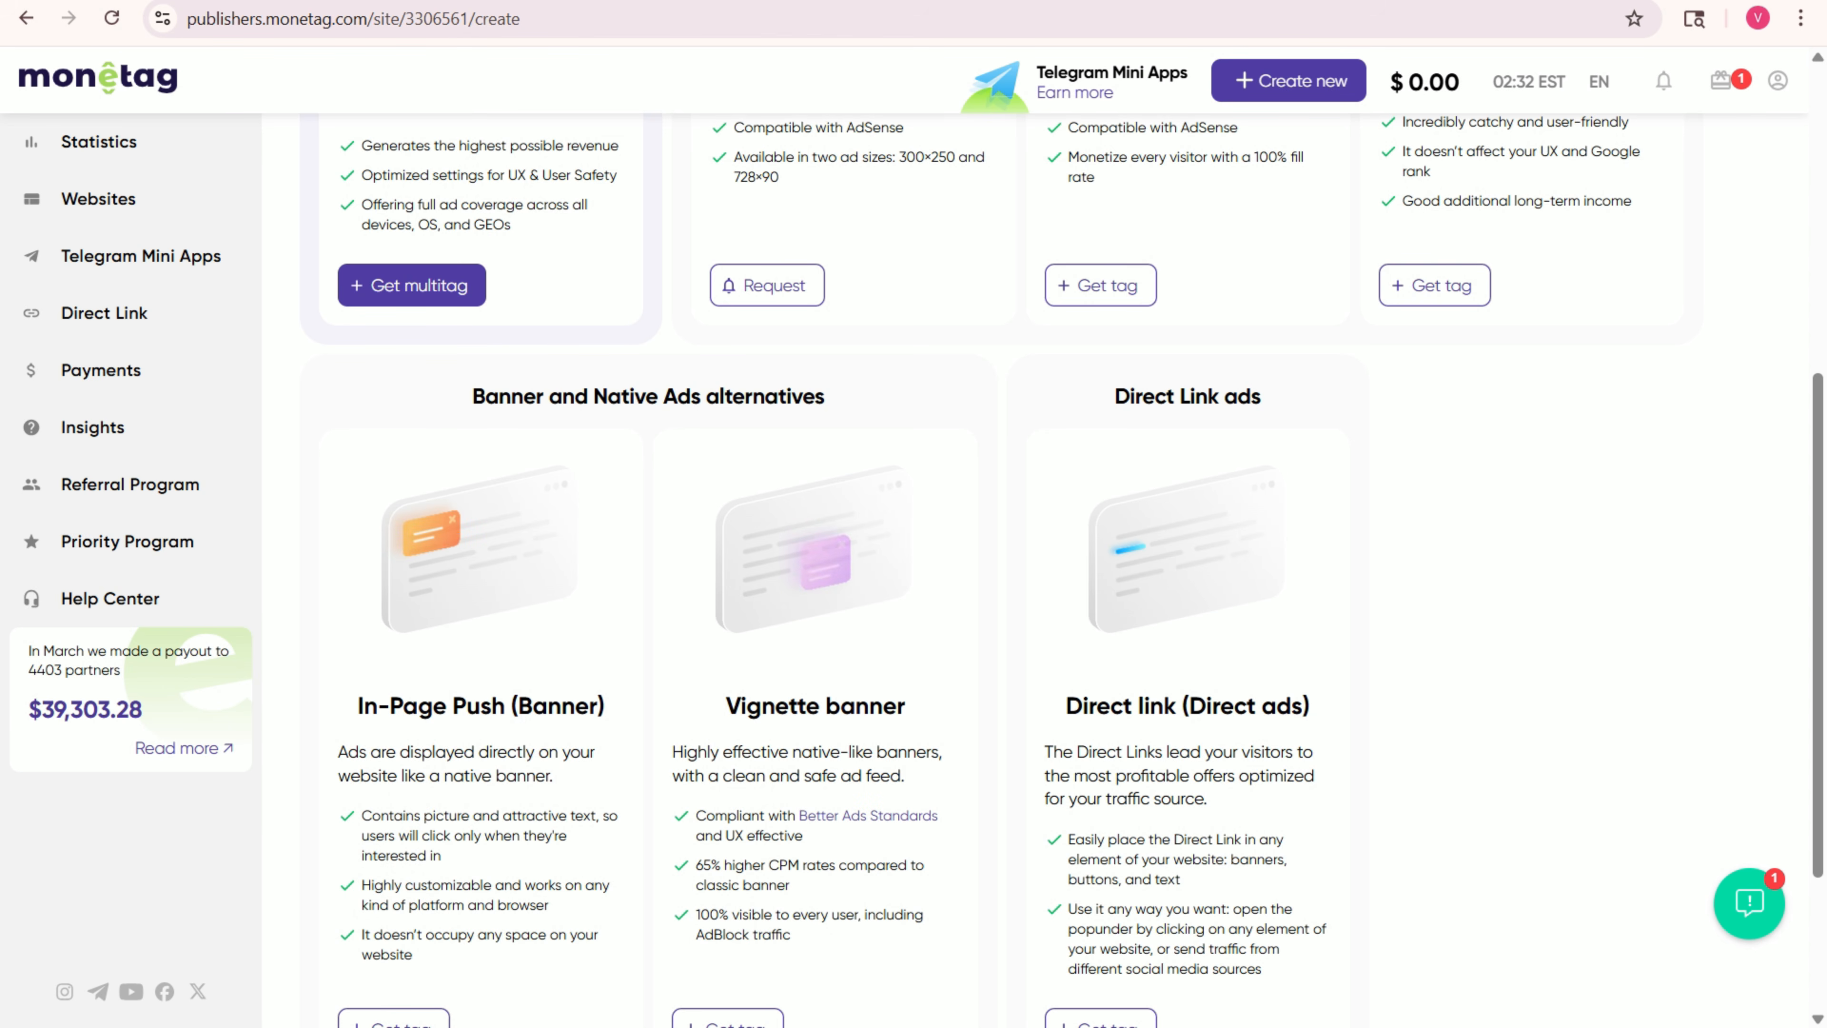
scroll(1061, 569, down, 2)
scroll(1062, 568, down, 2)
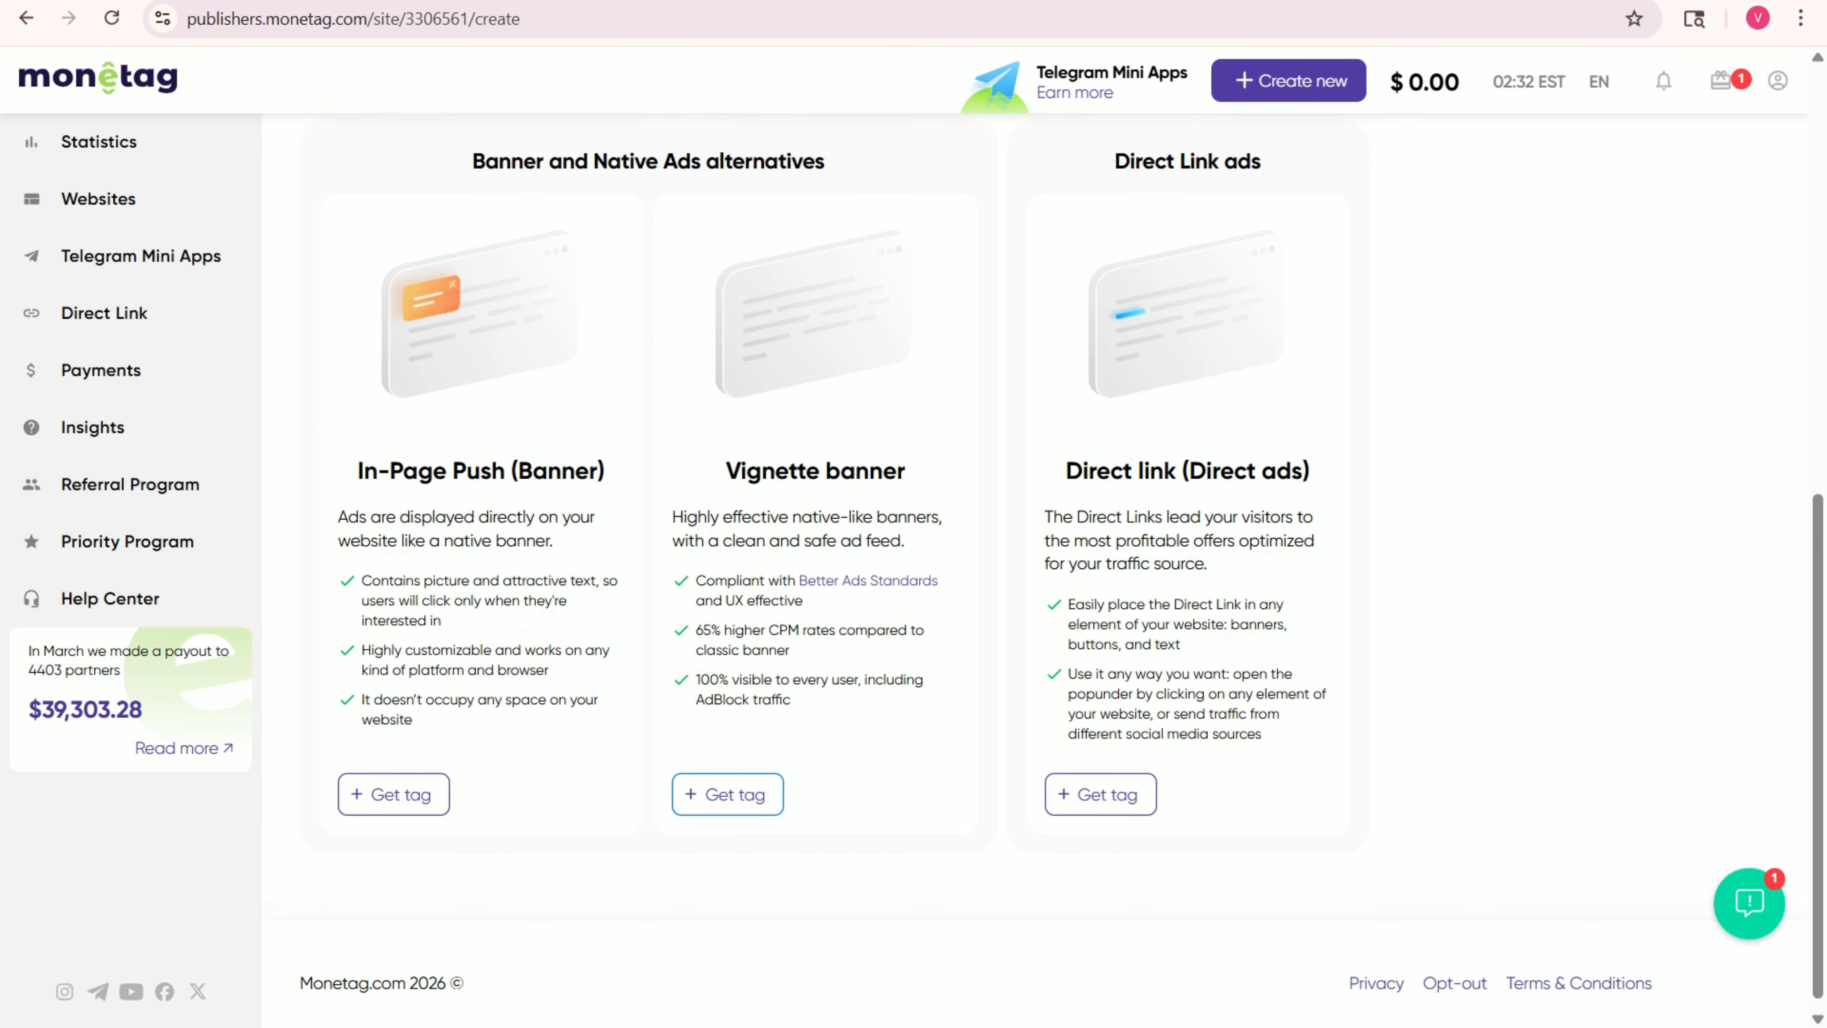
scroll(1043, 569, up, 10)
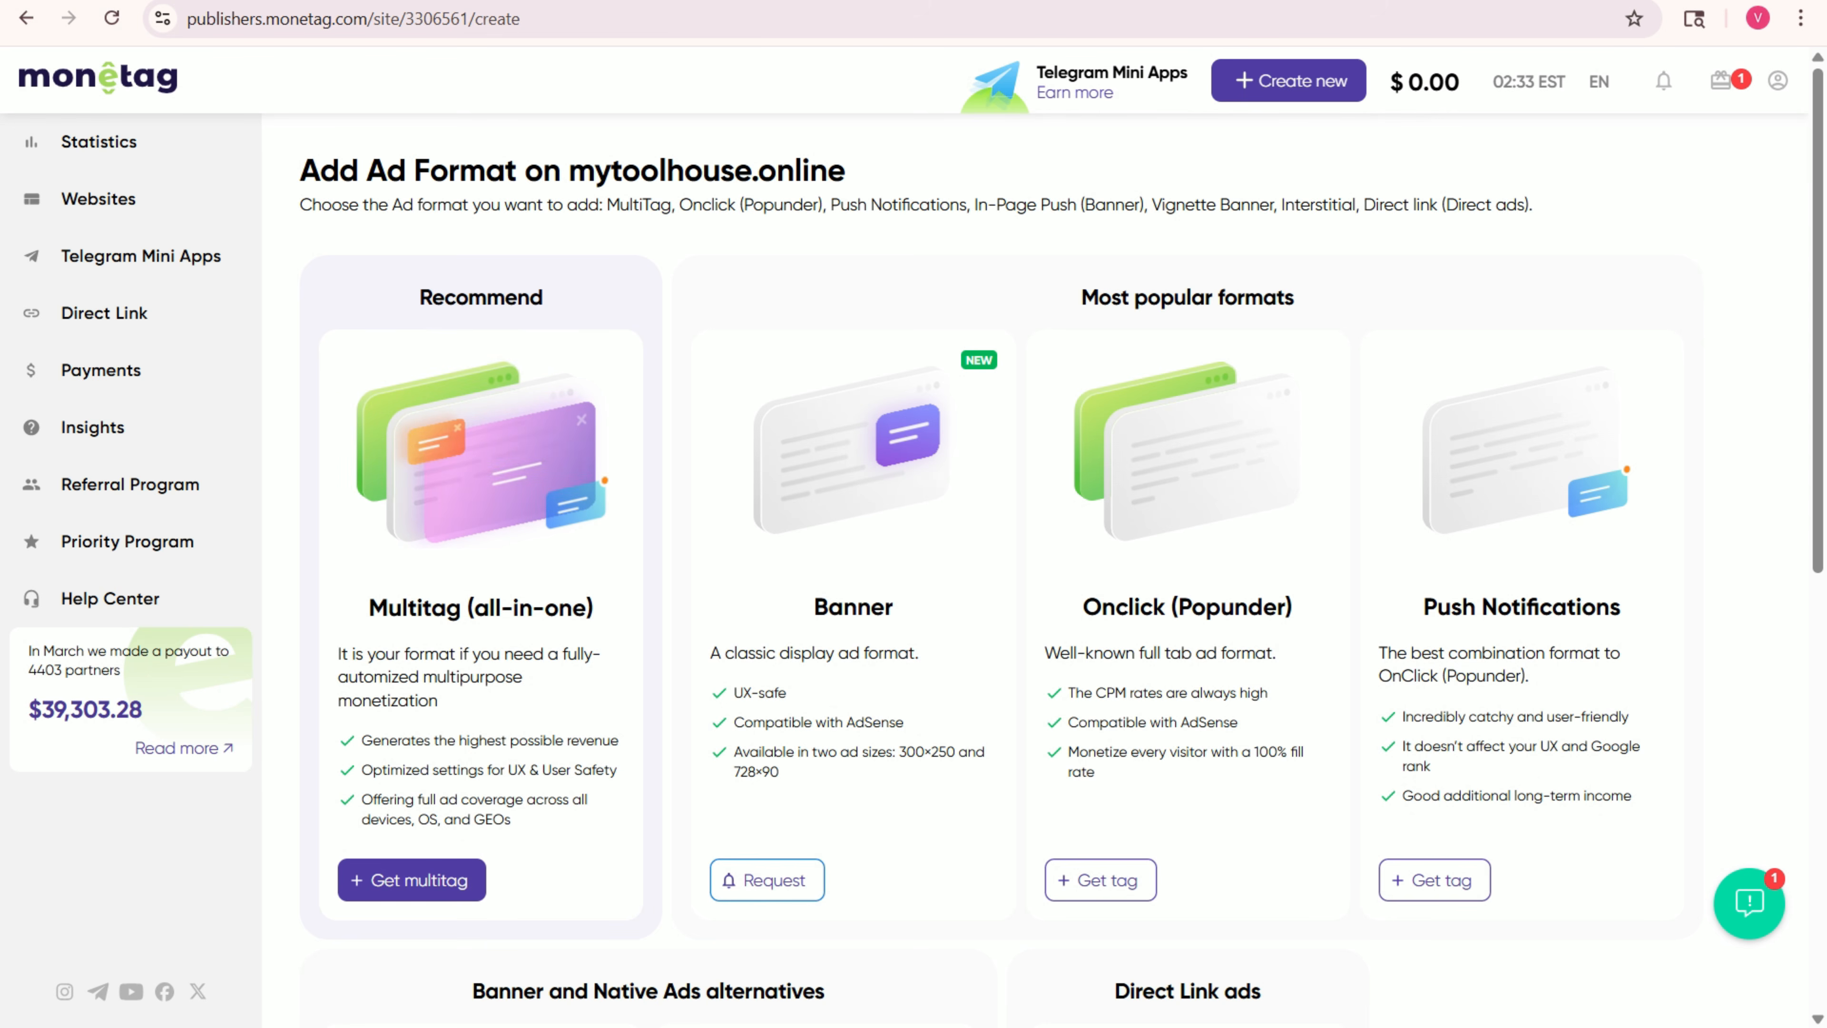
click(412, 879)
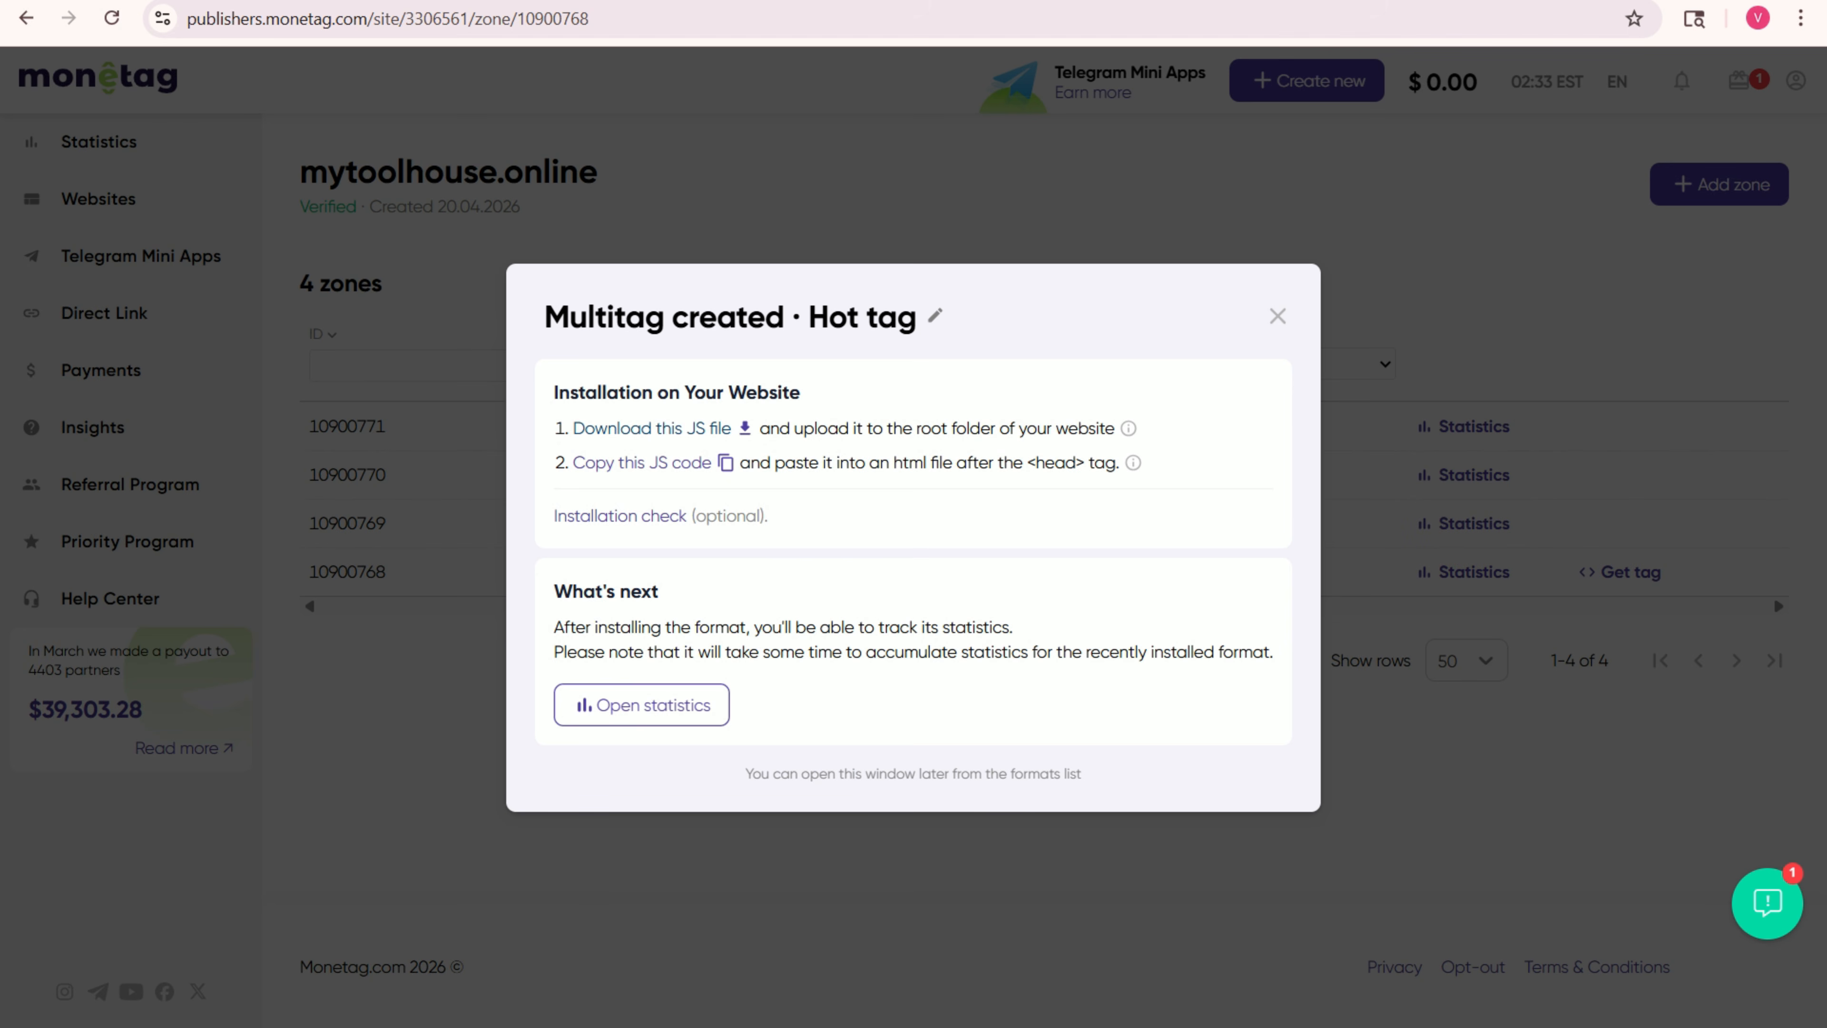
- Download the Multitag JS file and upload sw.js from Downloads to the public_html folder in Hostinger's file manager
click(651, 428)
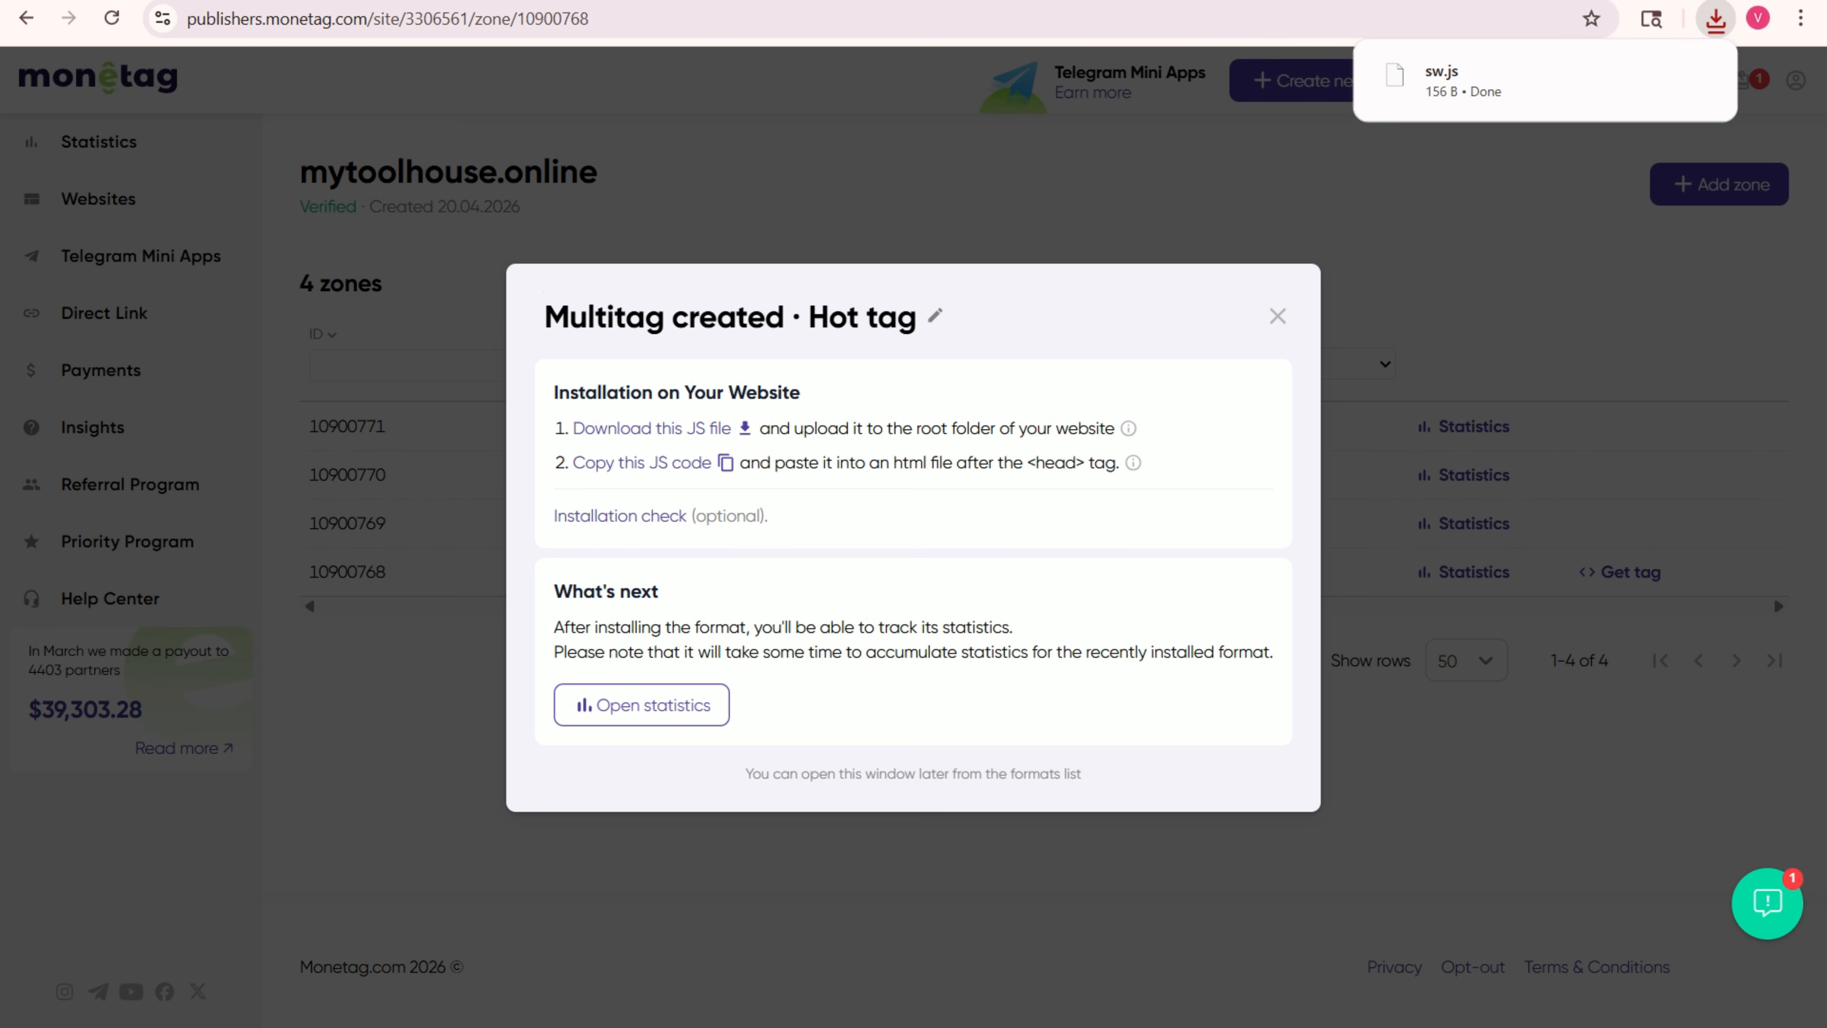
key(ctrl+Tab)
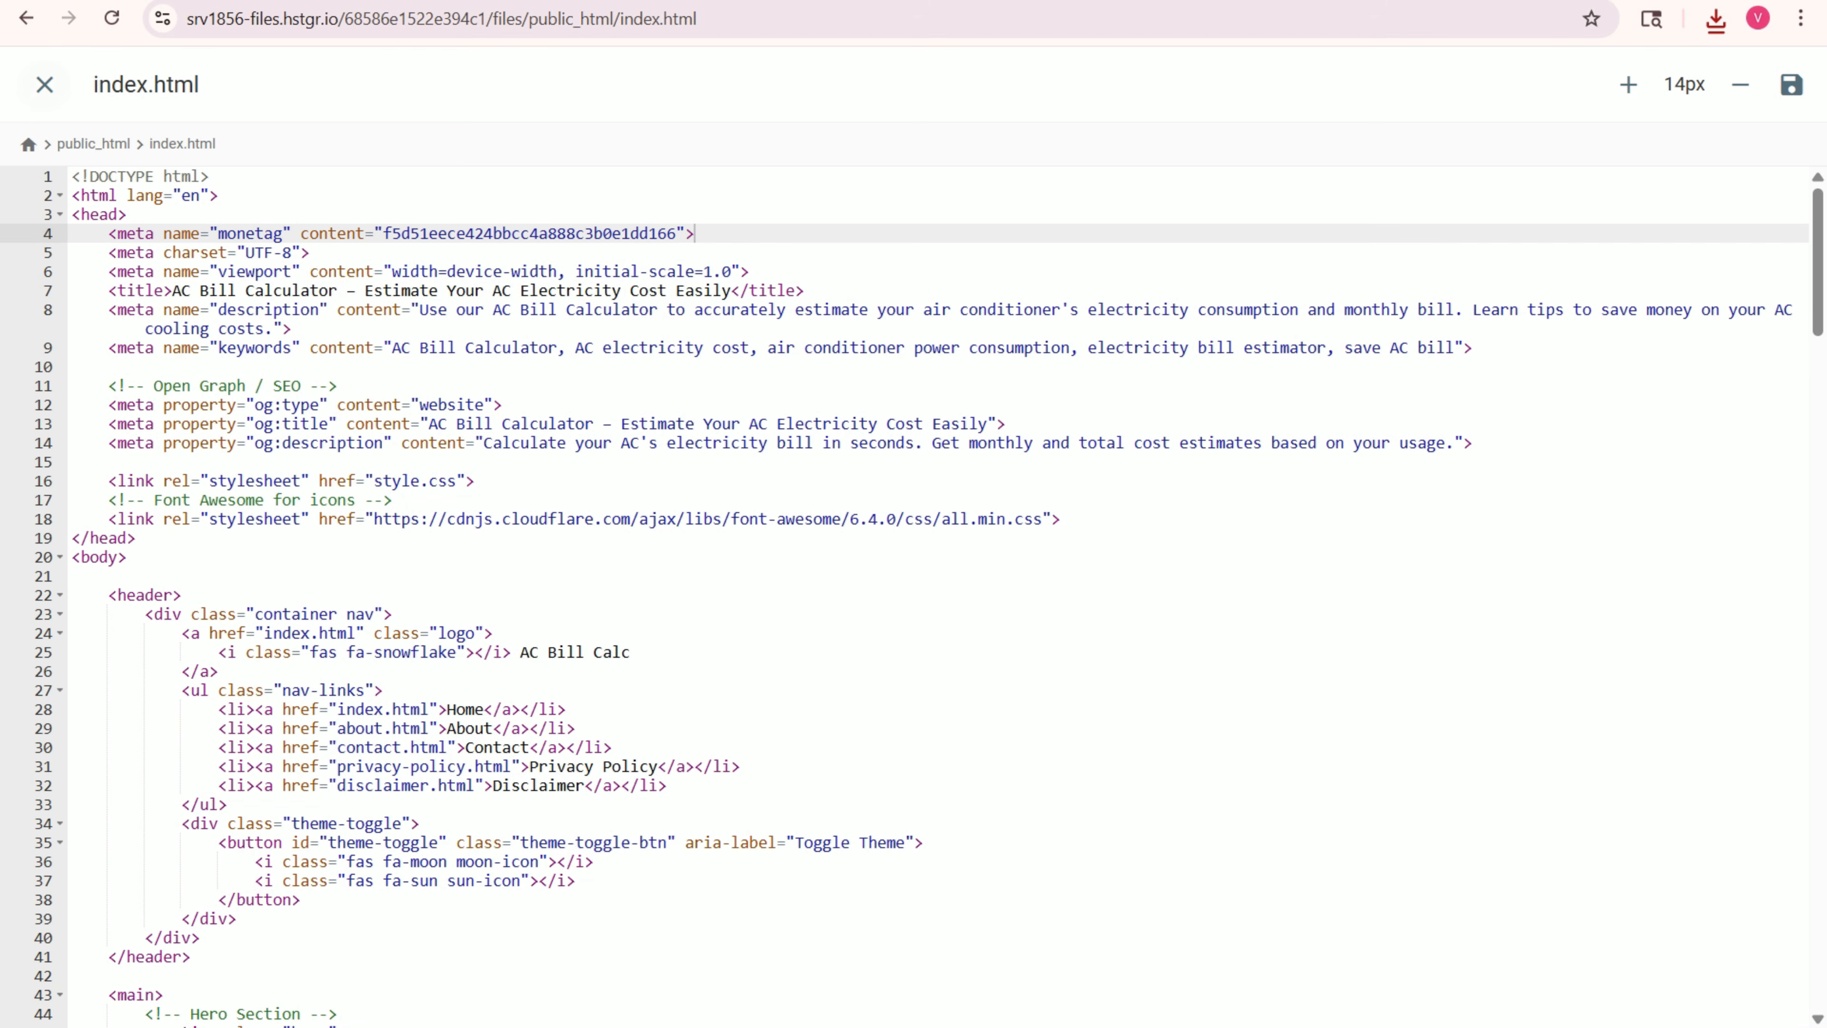
click(45, 84)
click(1637, 84)
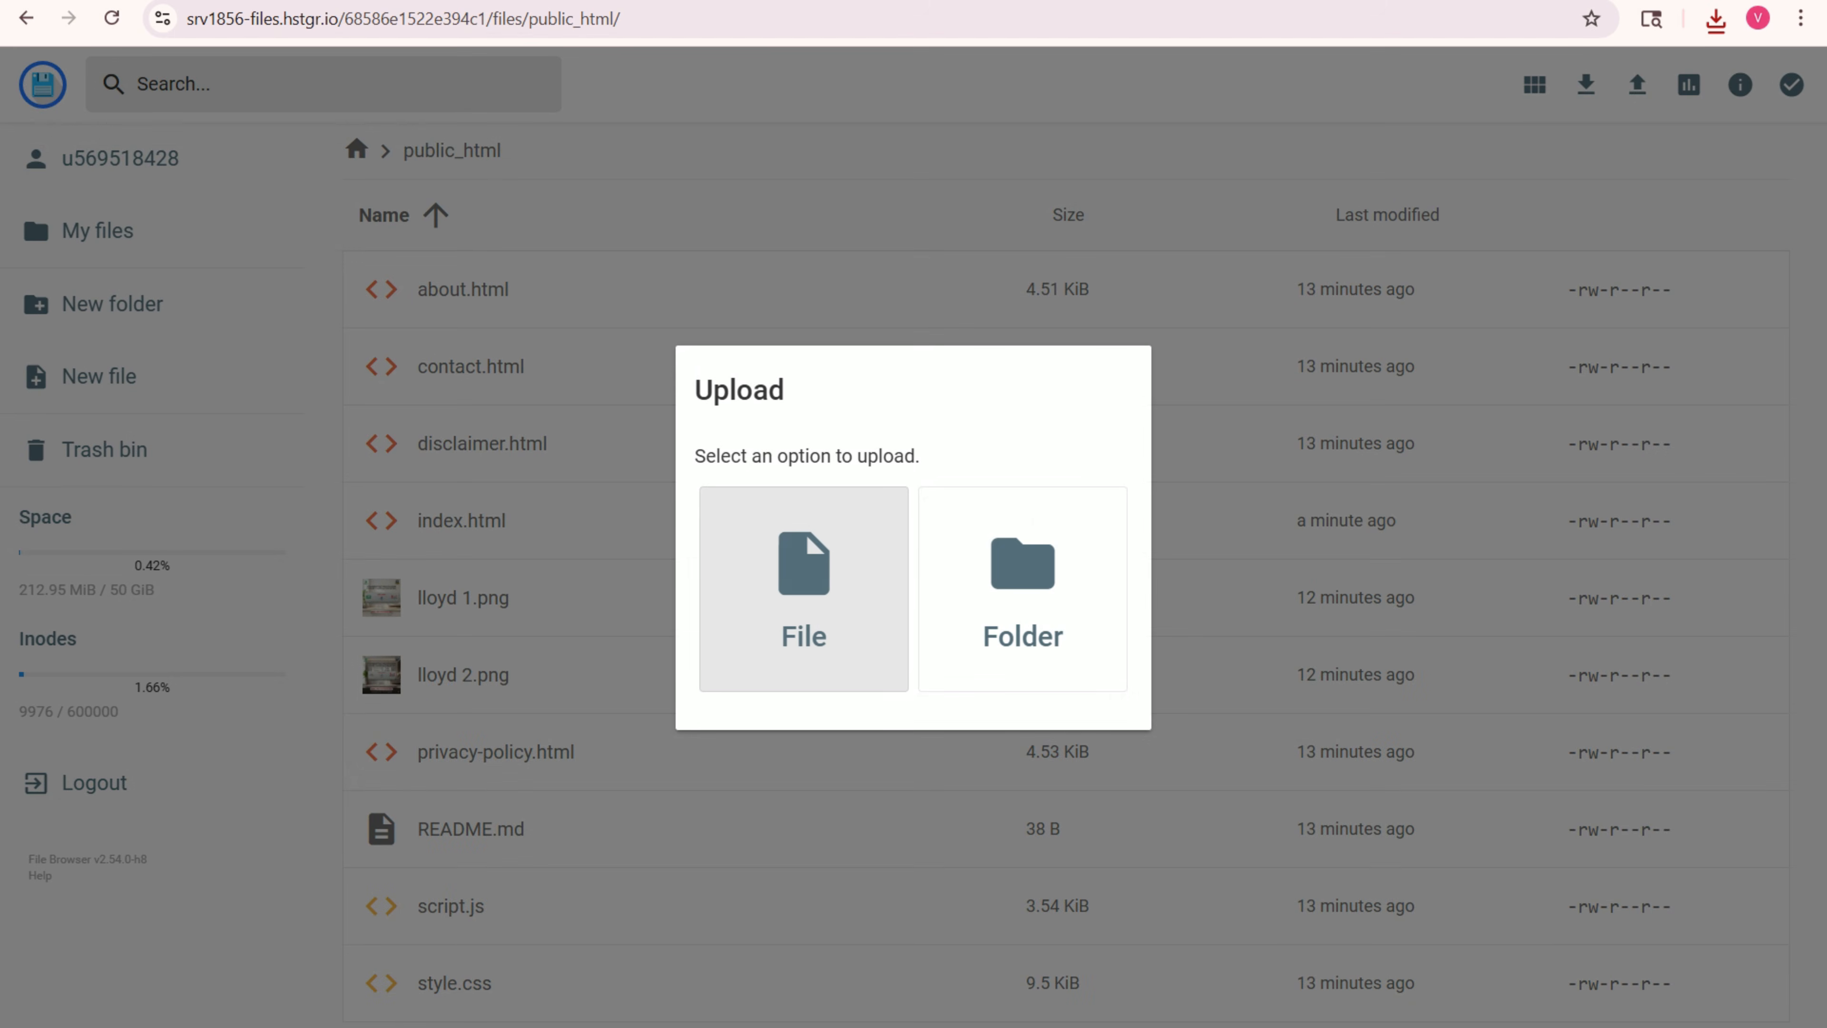
click(804, 589)
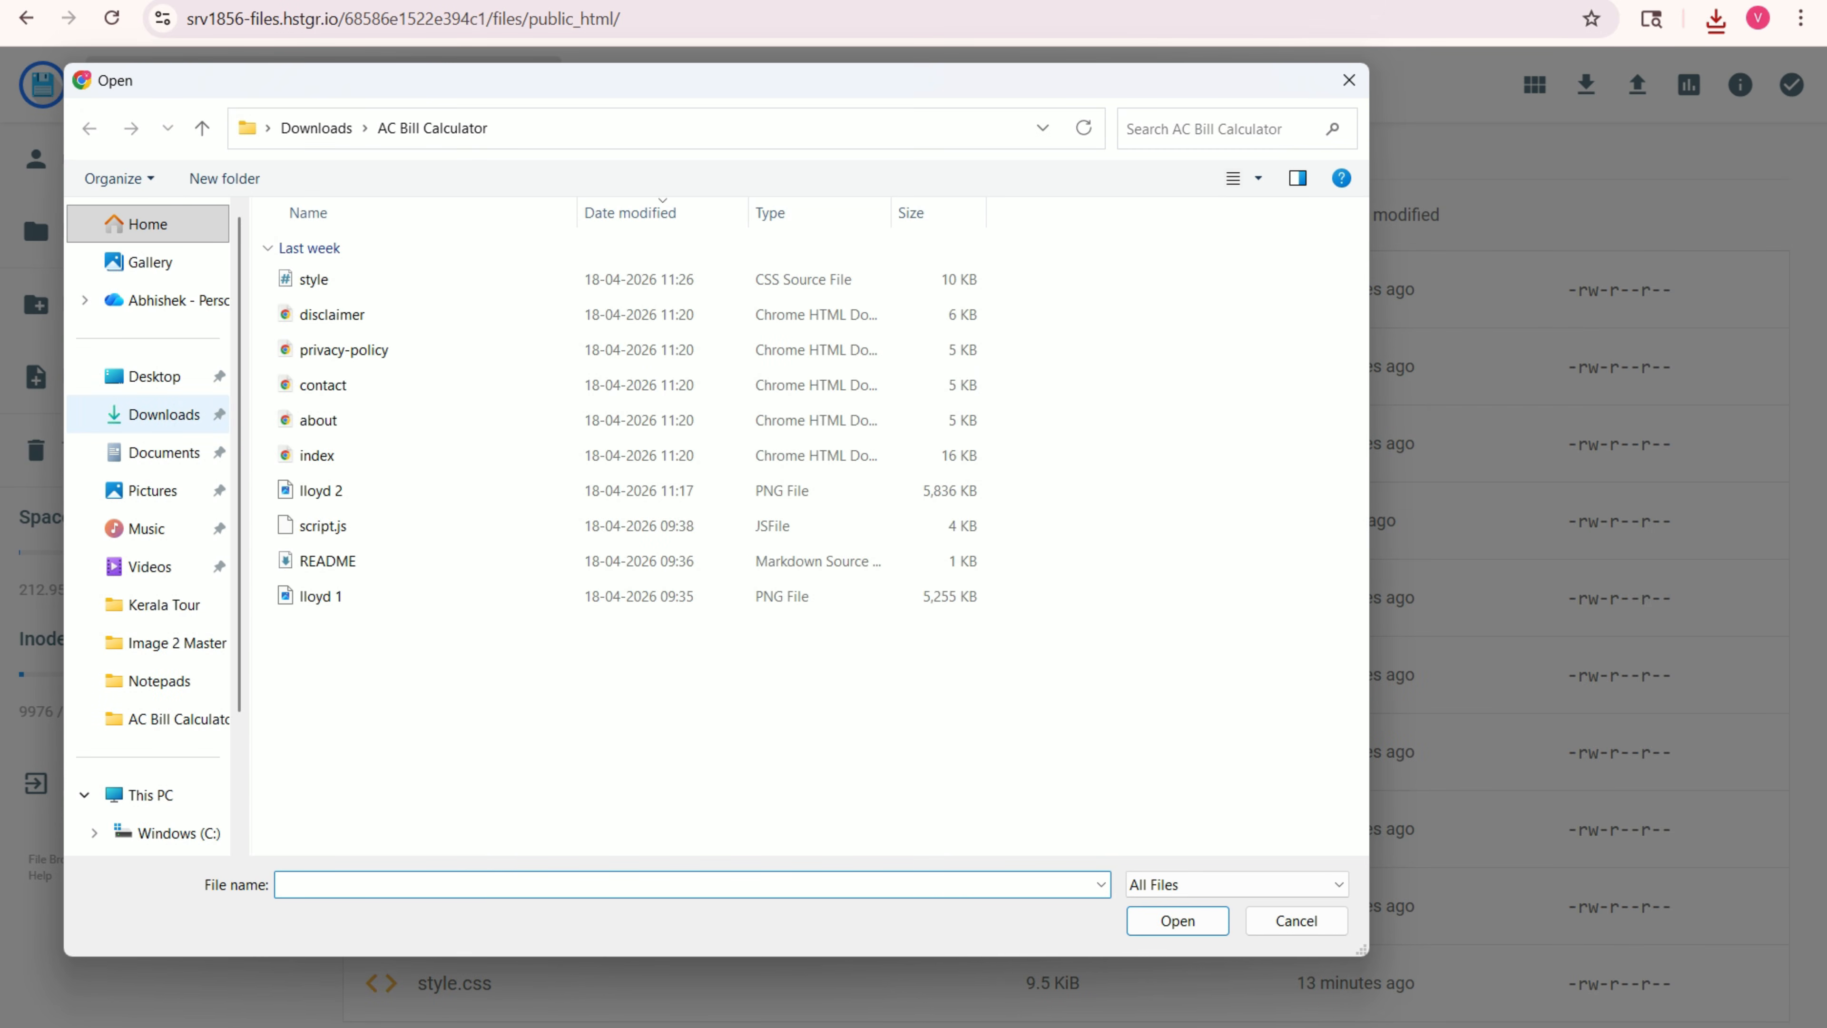
click(164, 414)
click(333, 302)
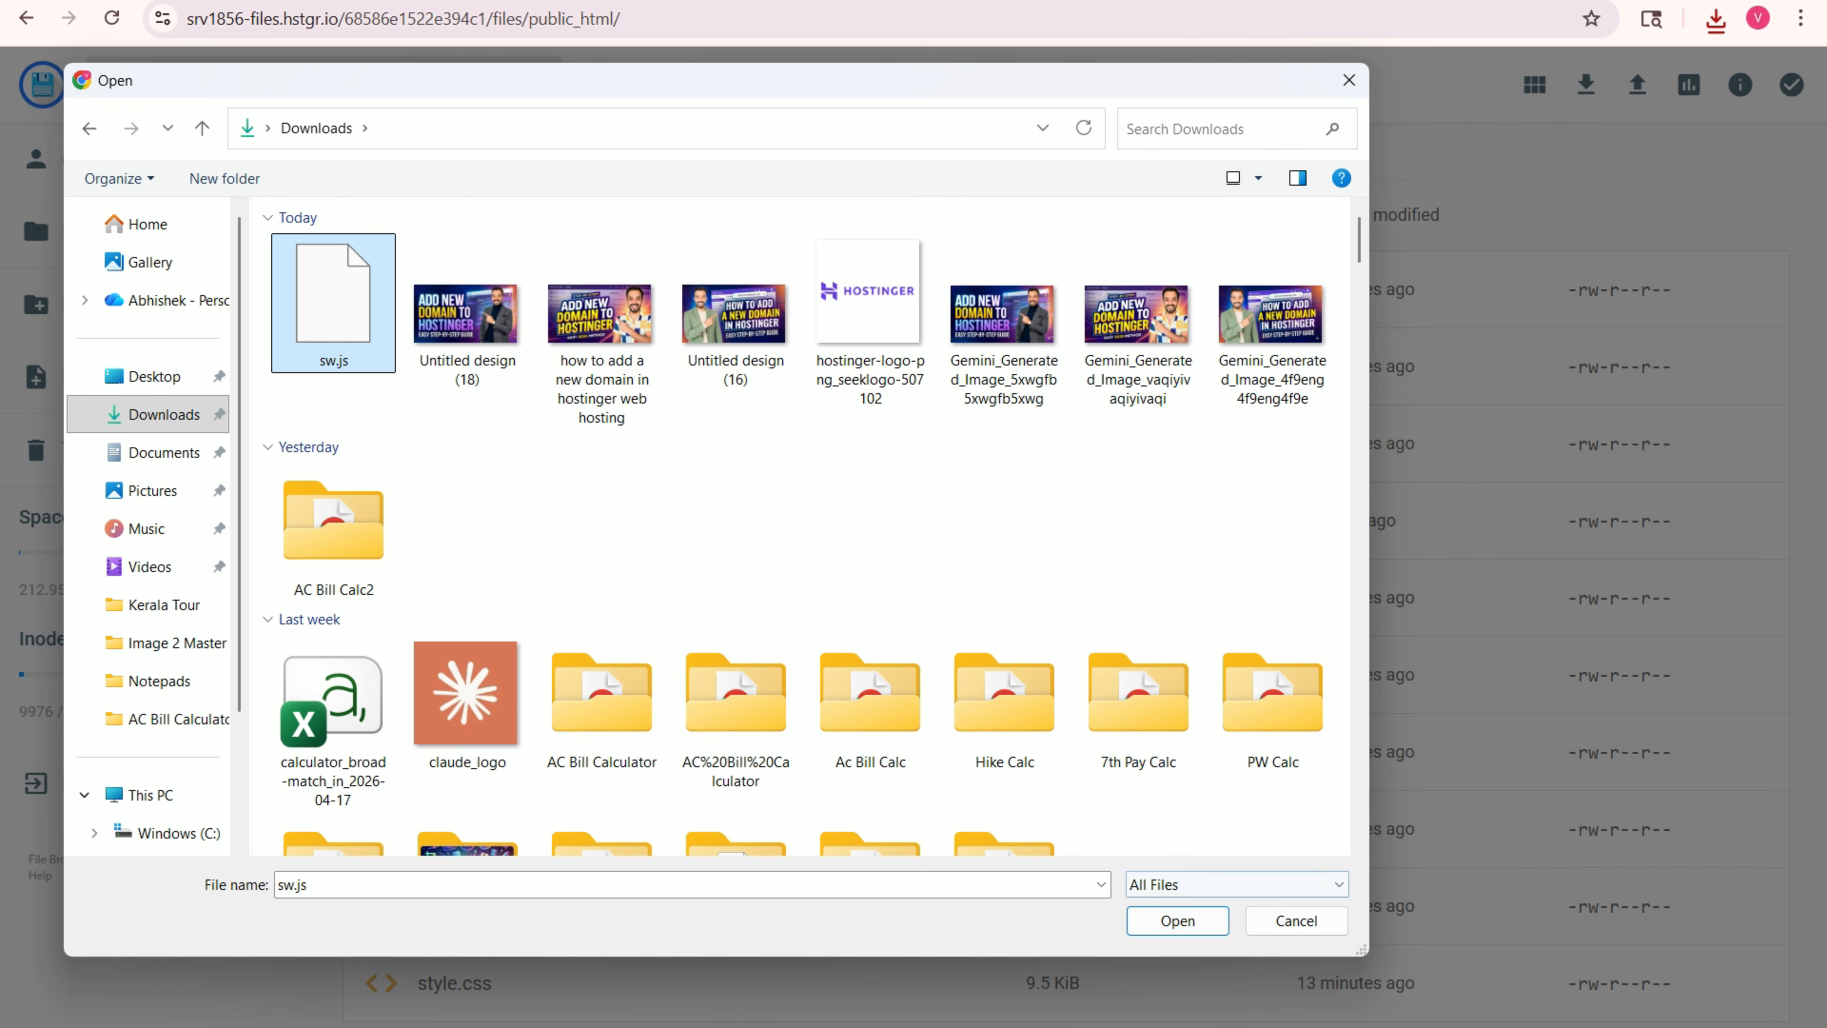
click(1178, 921)
scroll(1066, 593, down, 2)
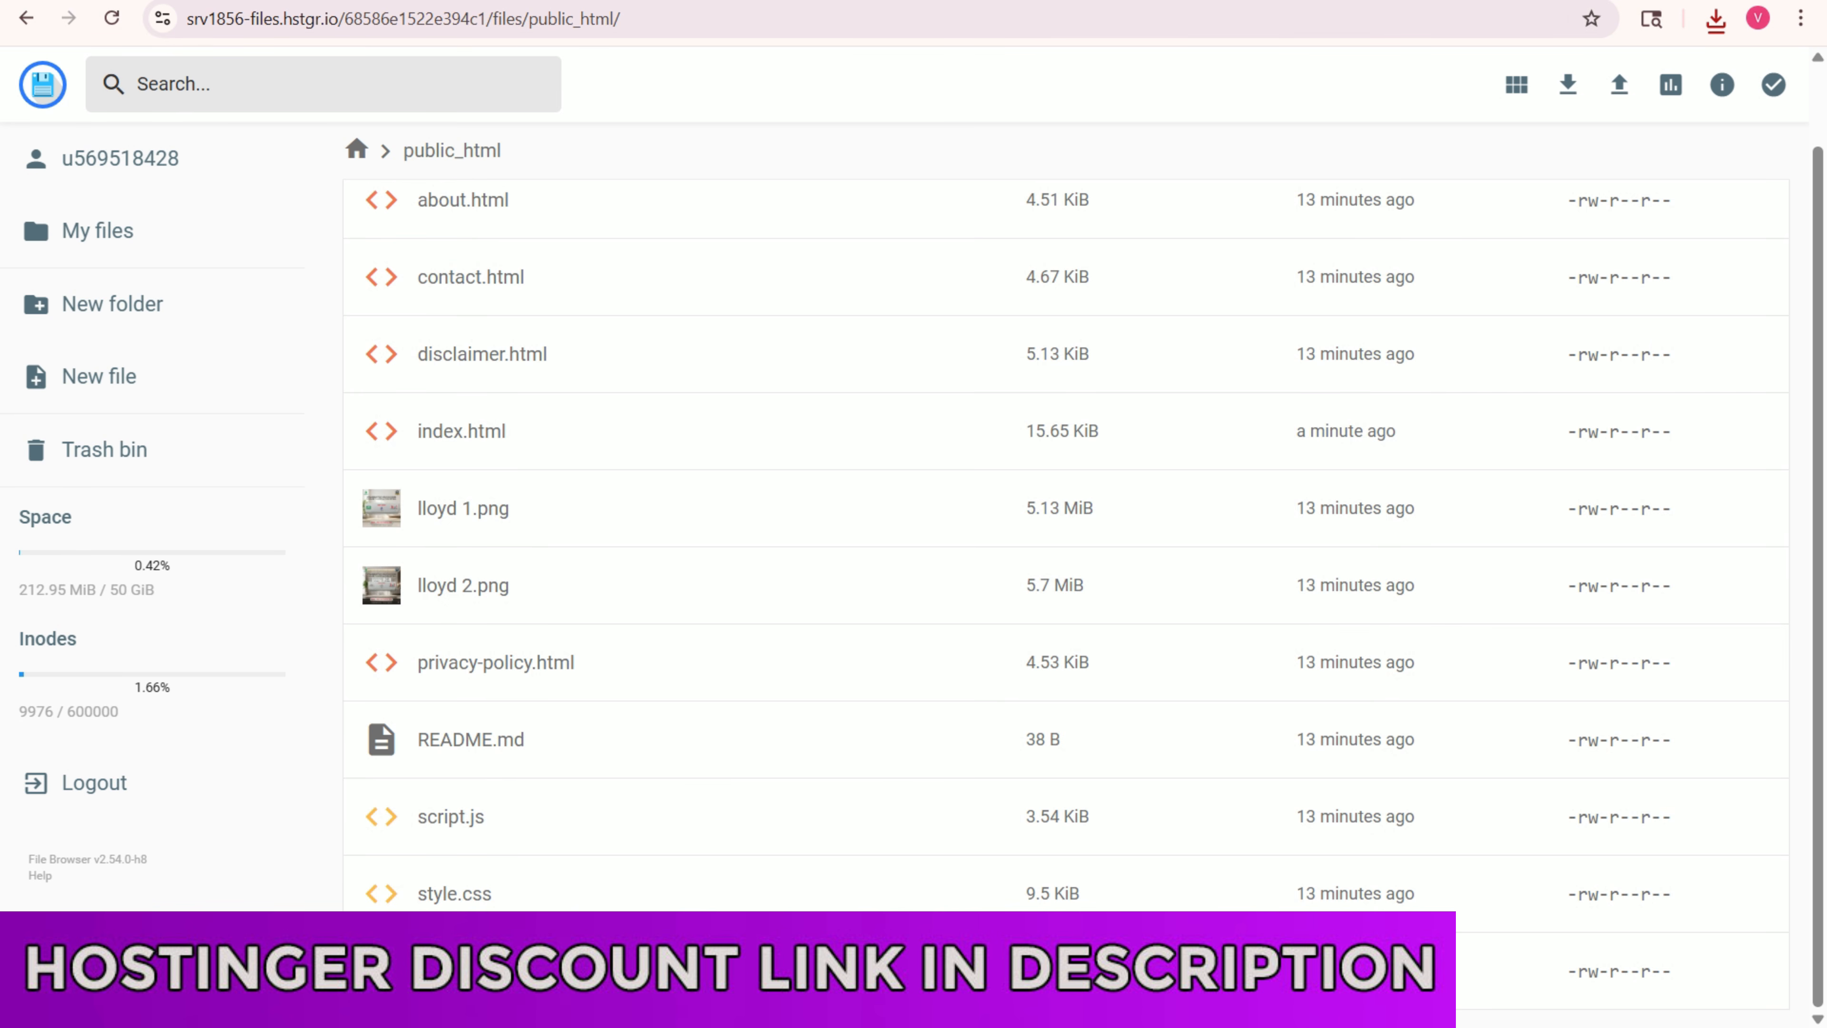
- Close the Multitag installation instructions in Monetag, then reload mytoolhouse.online and check the live site for ads
key(ctrl+Tab)
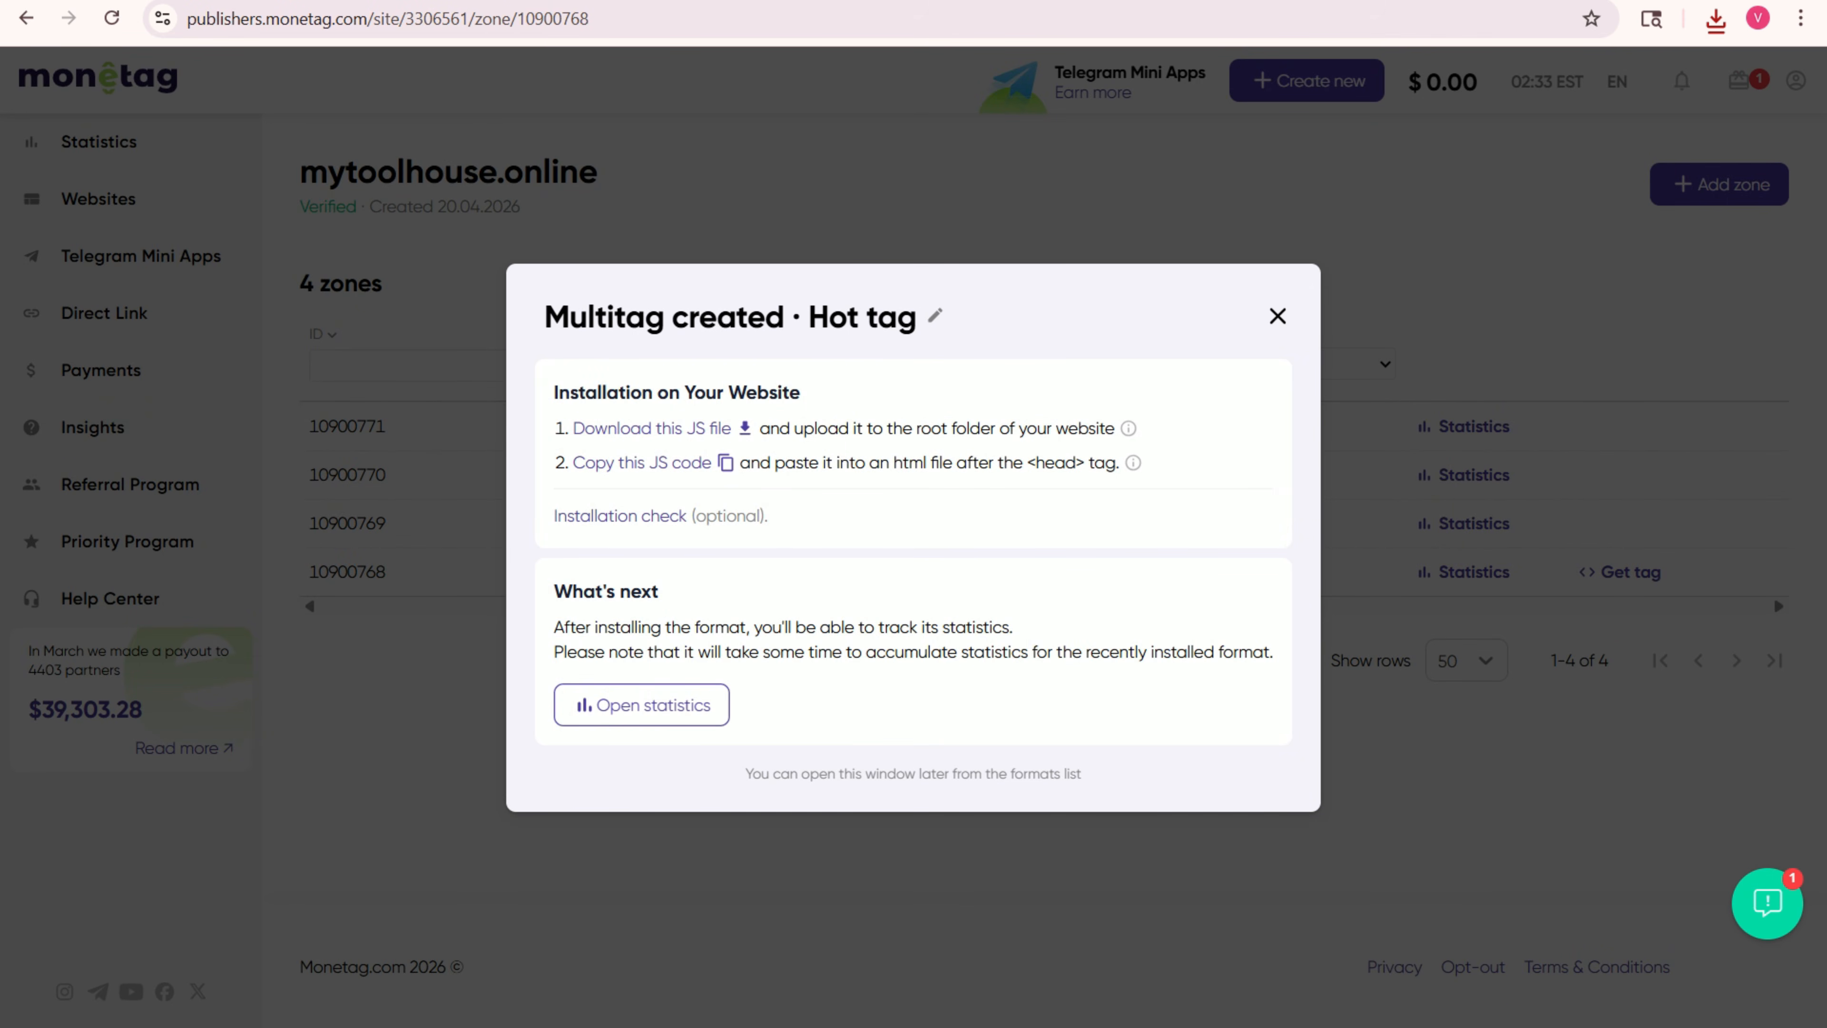
click(1277, 316)
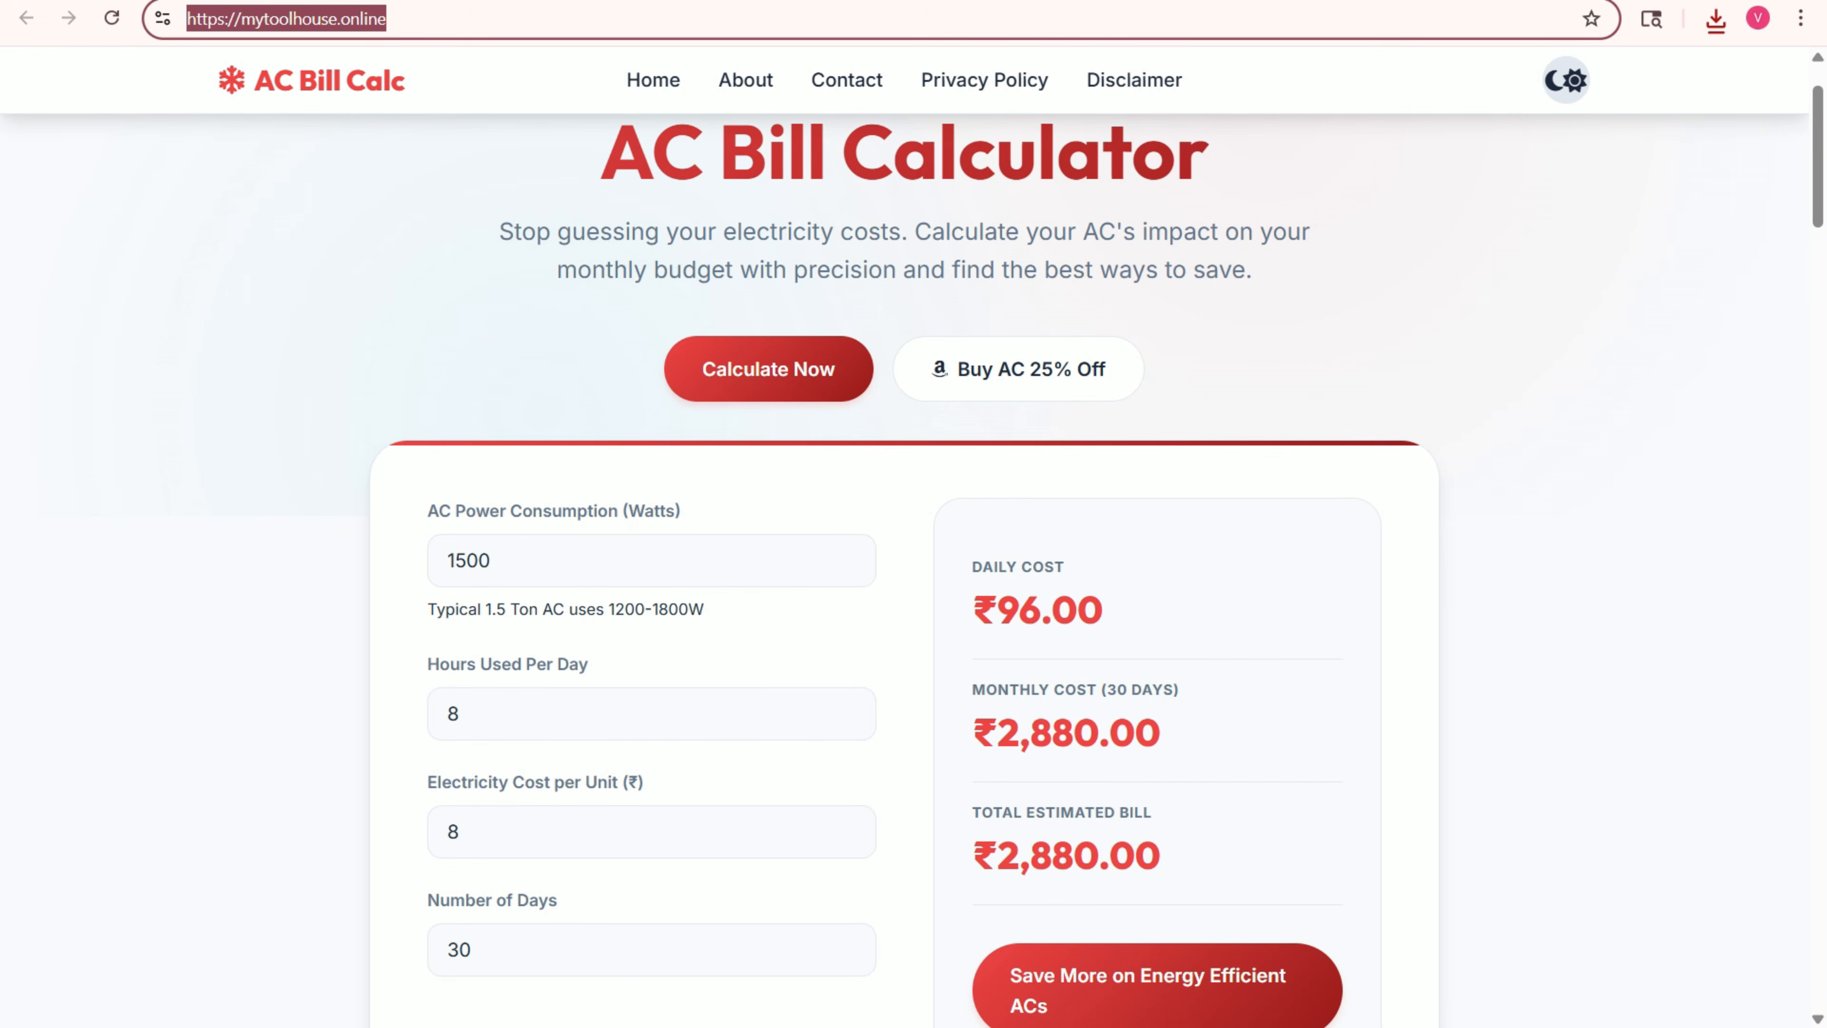
key(Return)
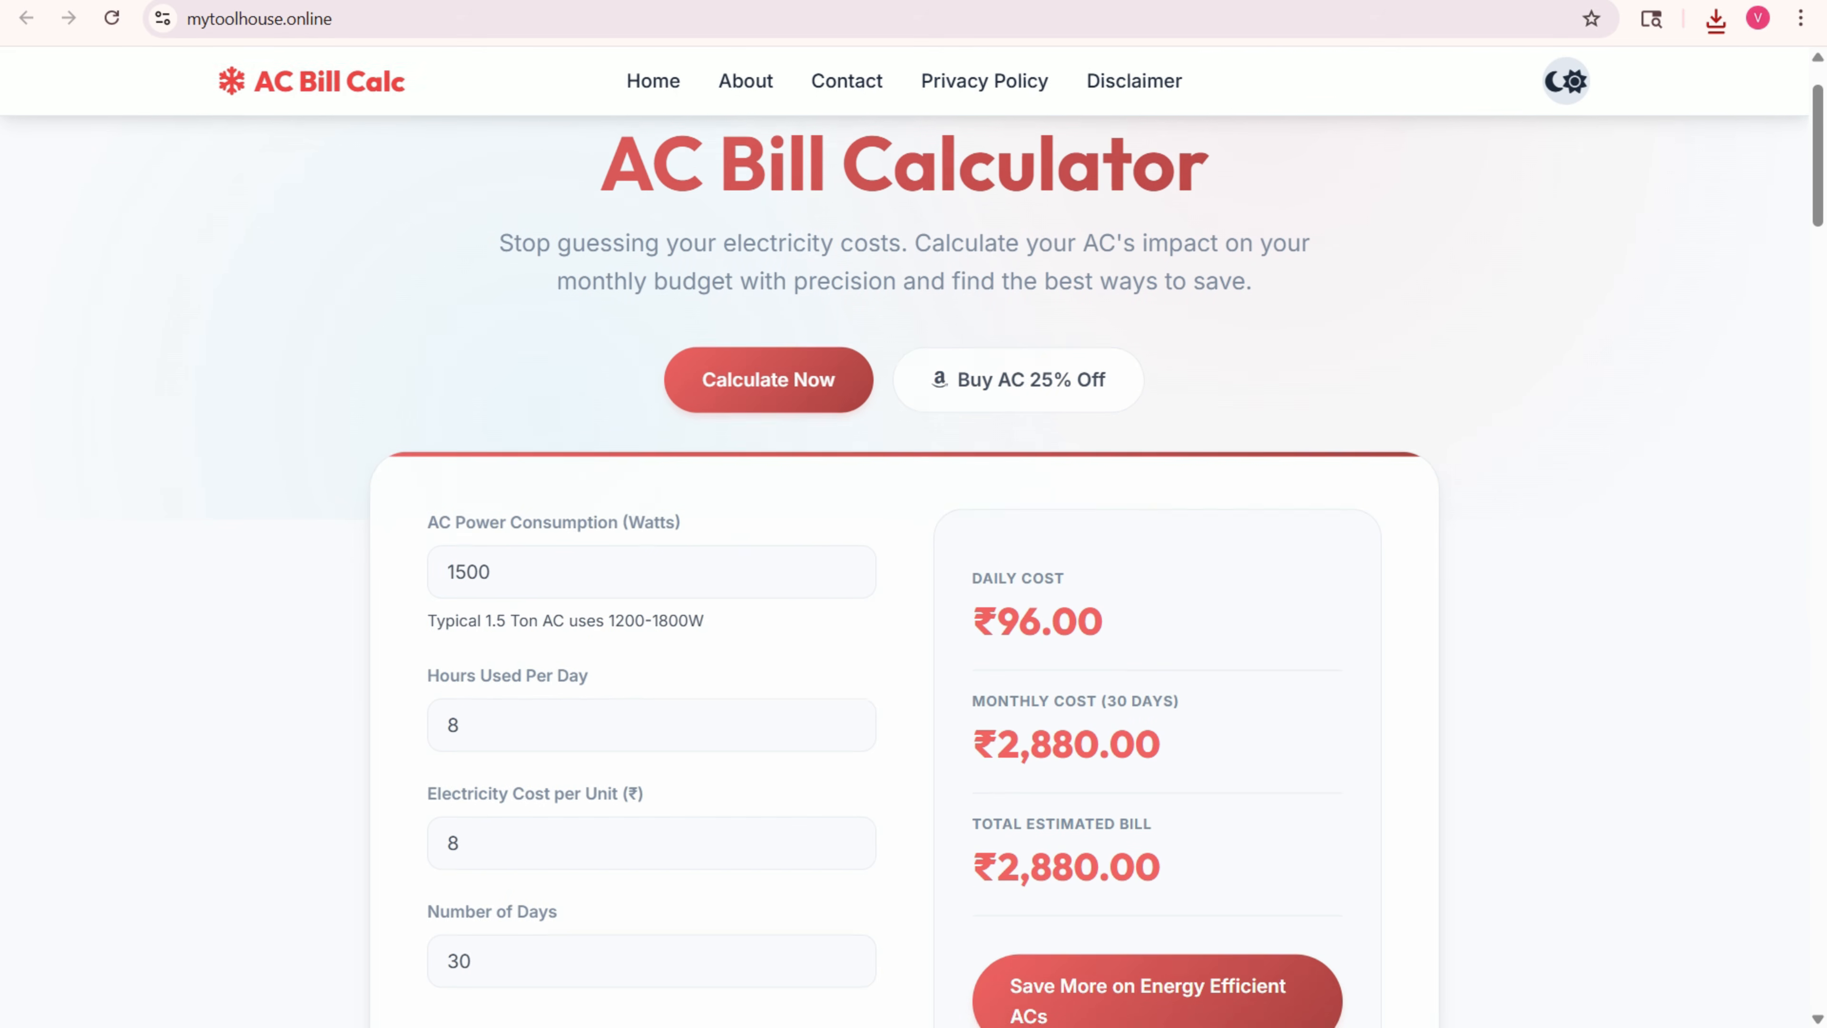
drag(1818, 140, 1817, 684)
scroll(904, 569, down, 7)
drag(1818, 786, 1817, 138)
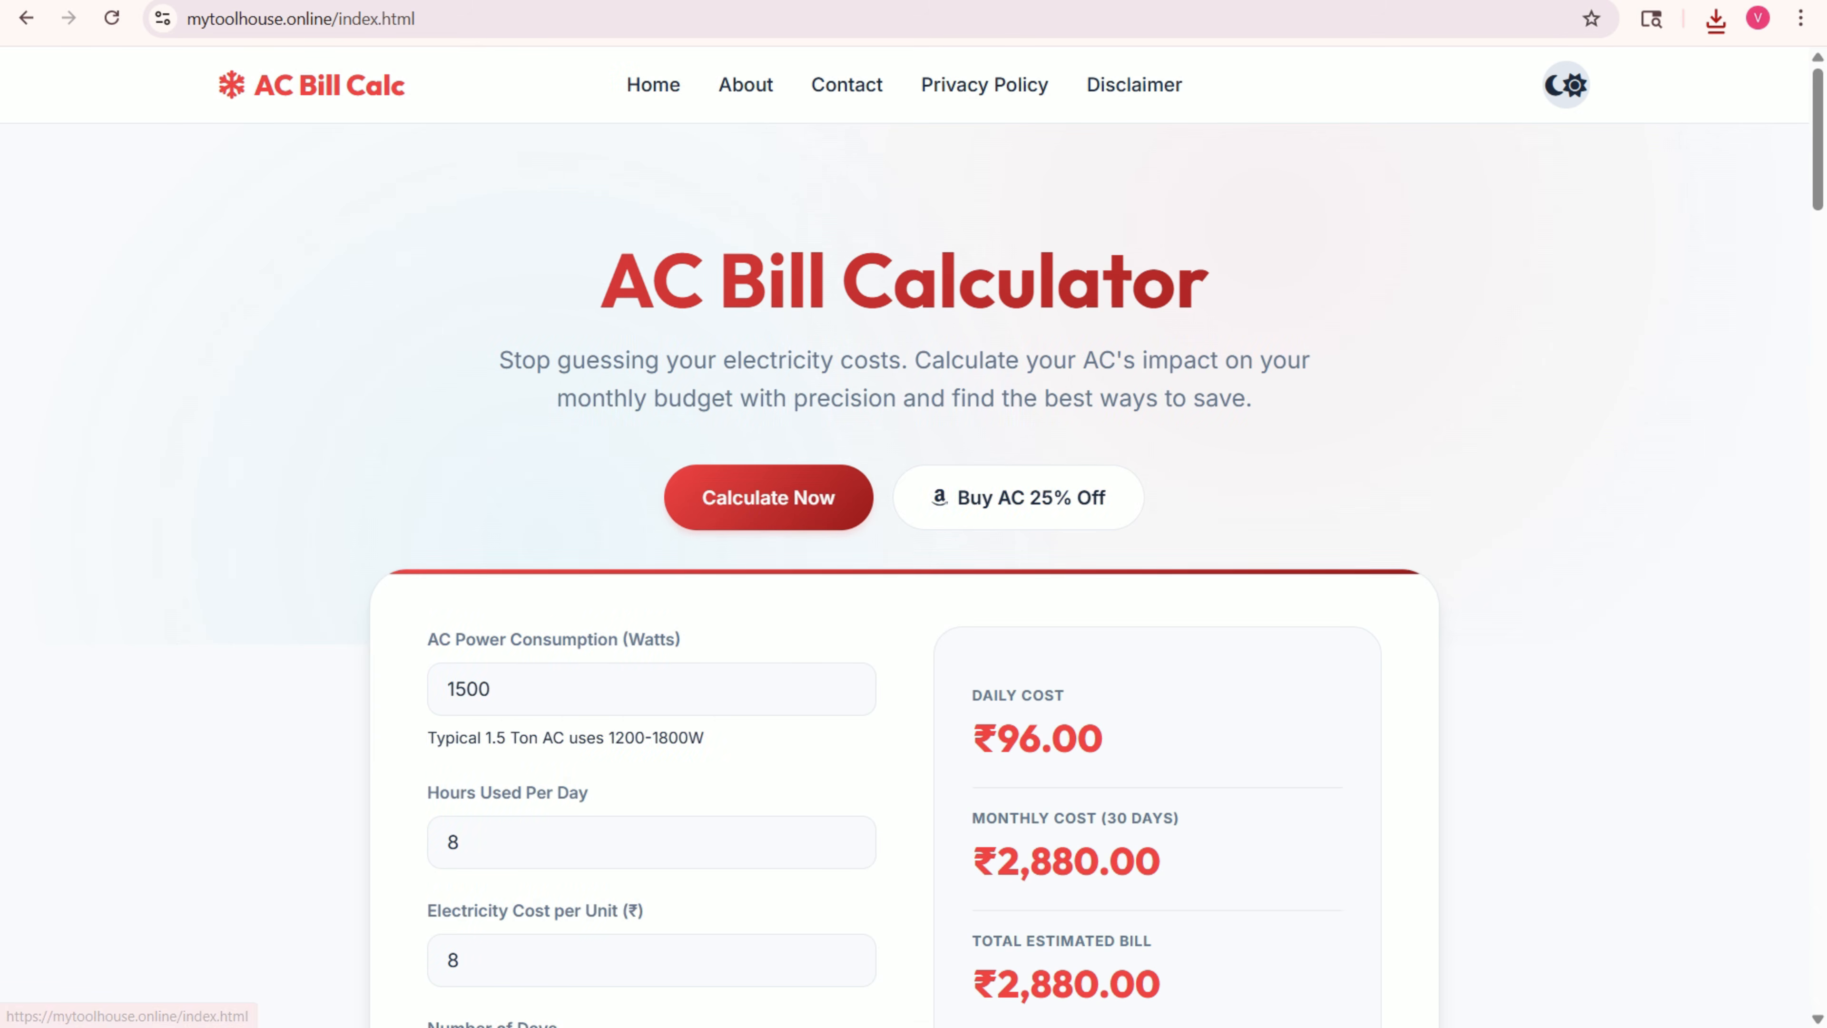
click(769, 497)
drag(1817, 264, 1817, 139)
- View the statistics of the OnClick (Popunder) zone in Monetag and return to the site's zone list
key(ctrl+Tab)
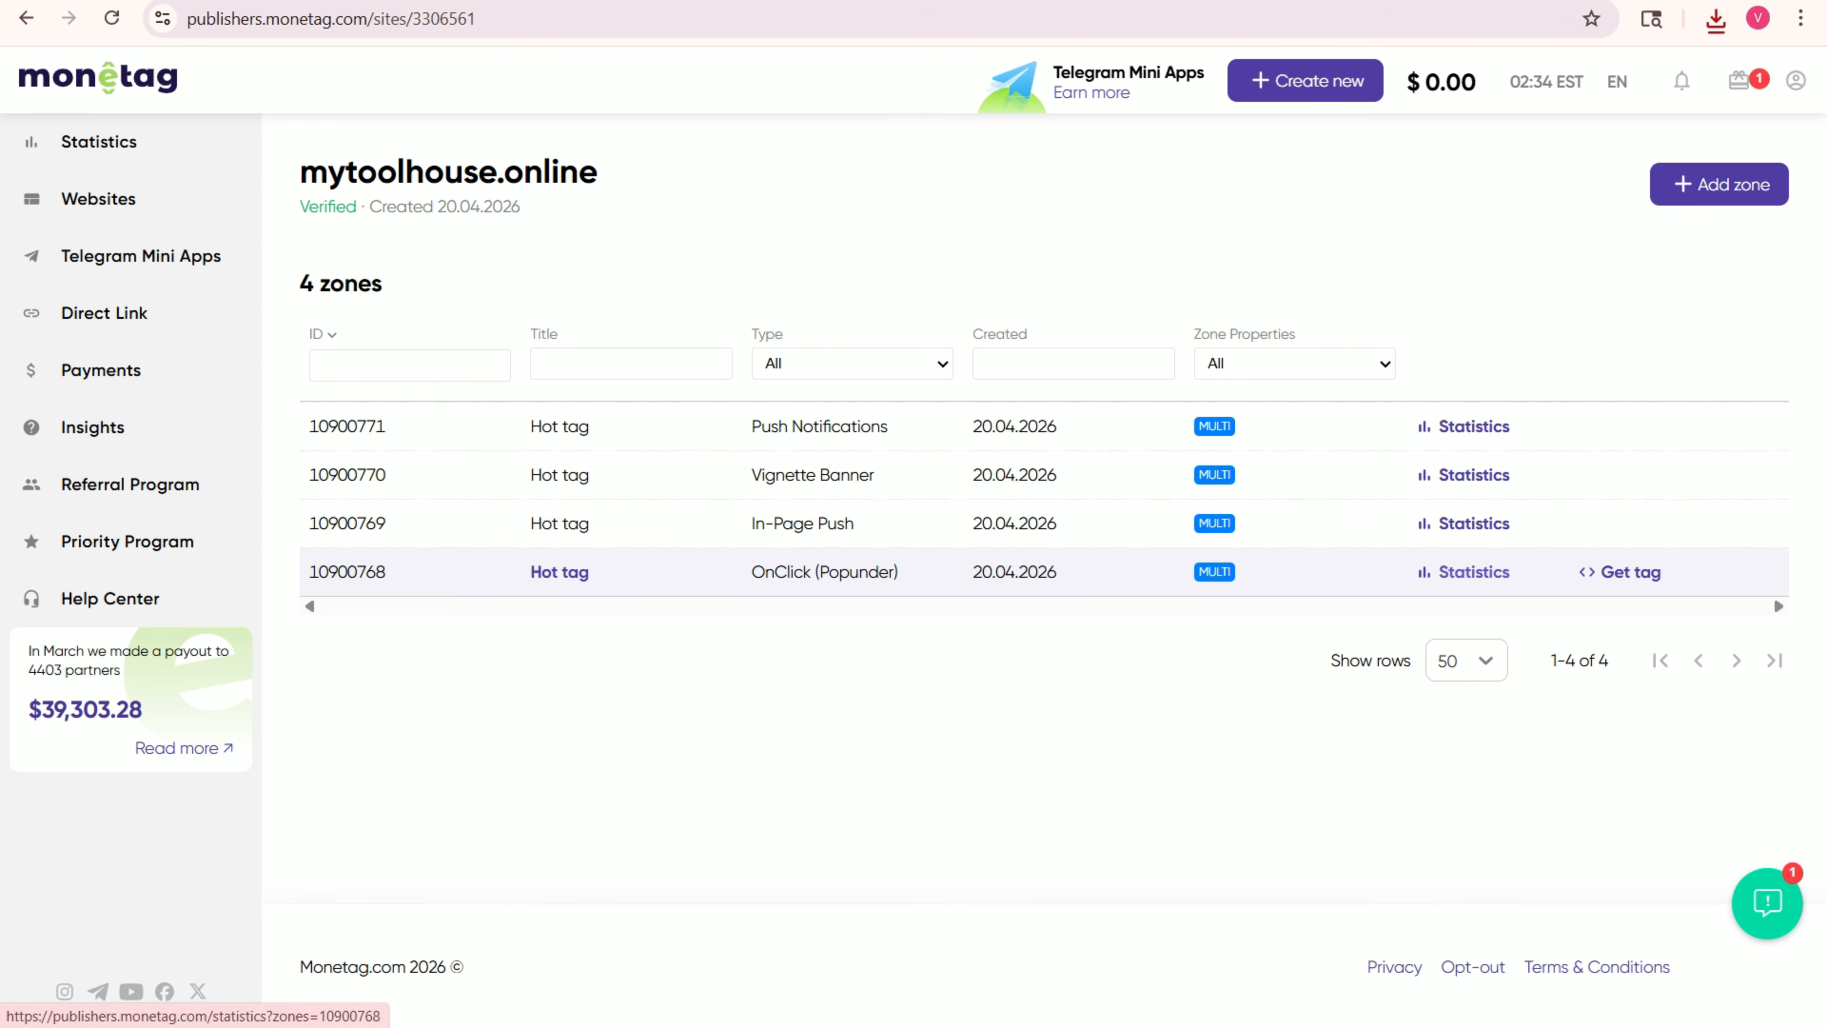
click(1473, 572)
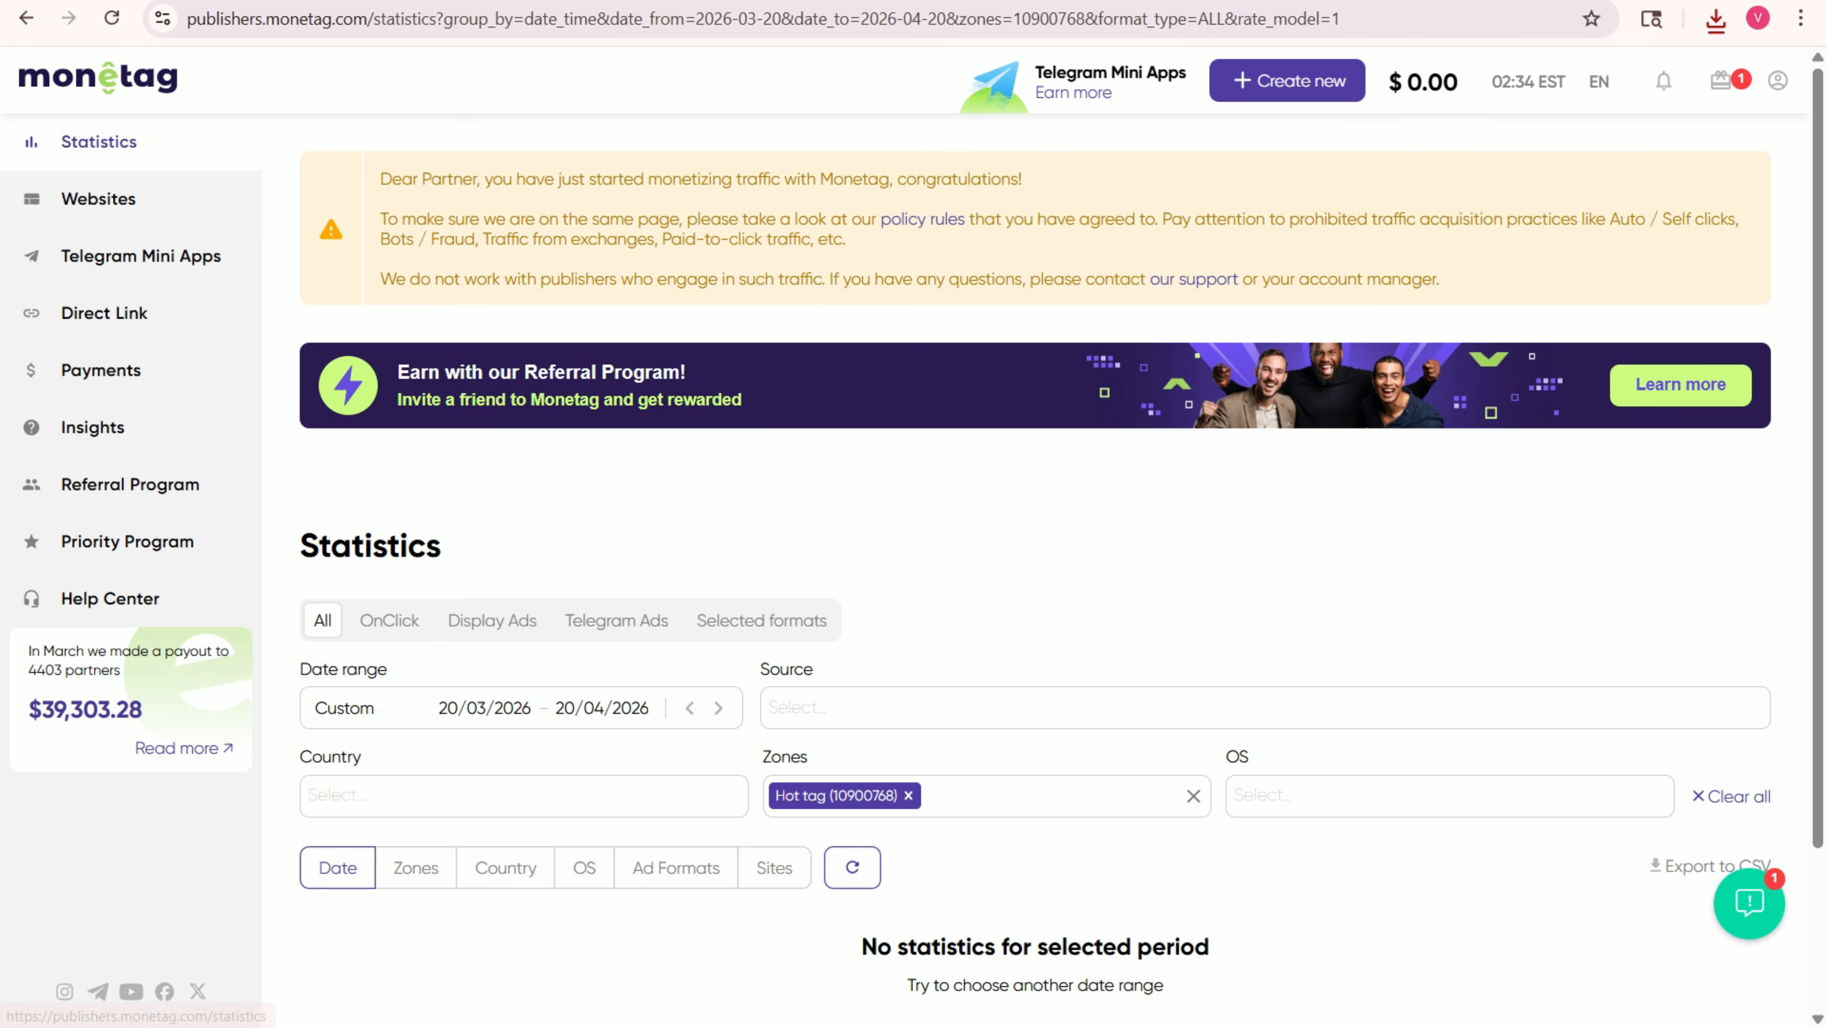
click(25, 18)
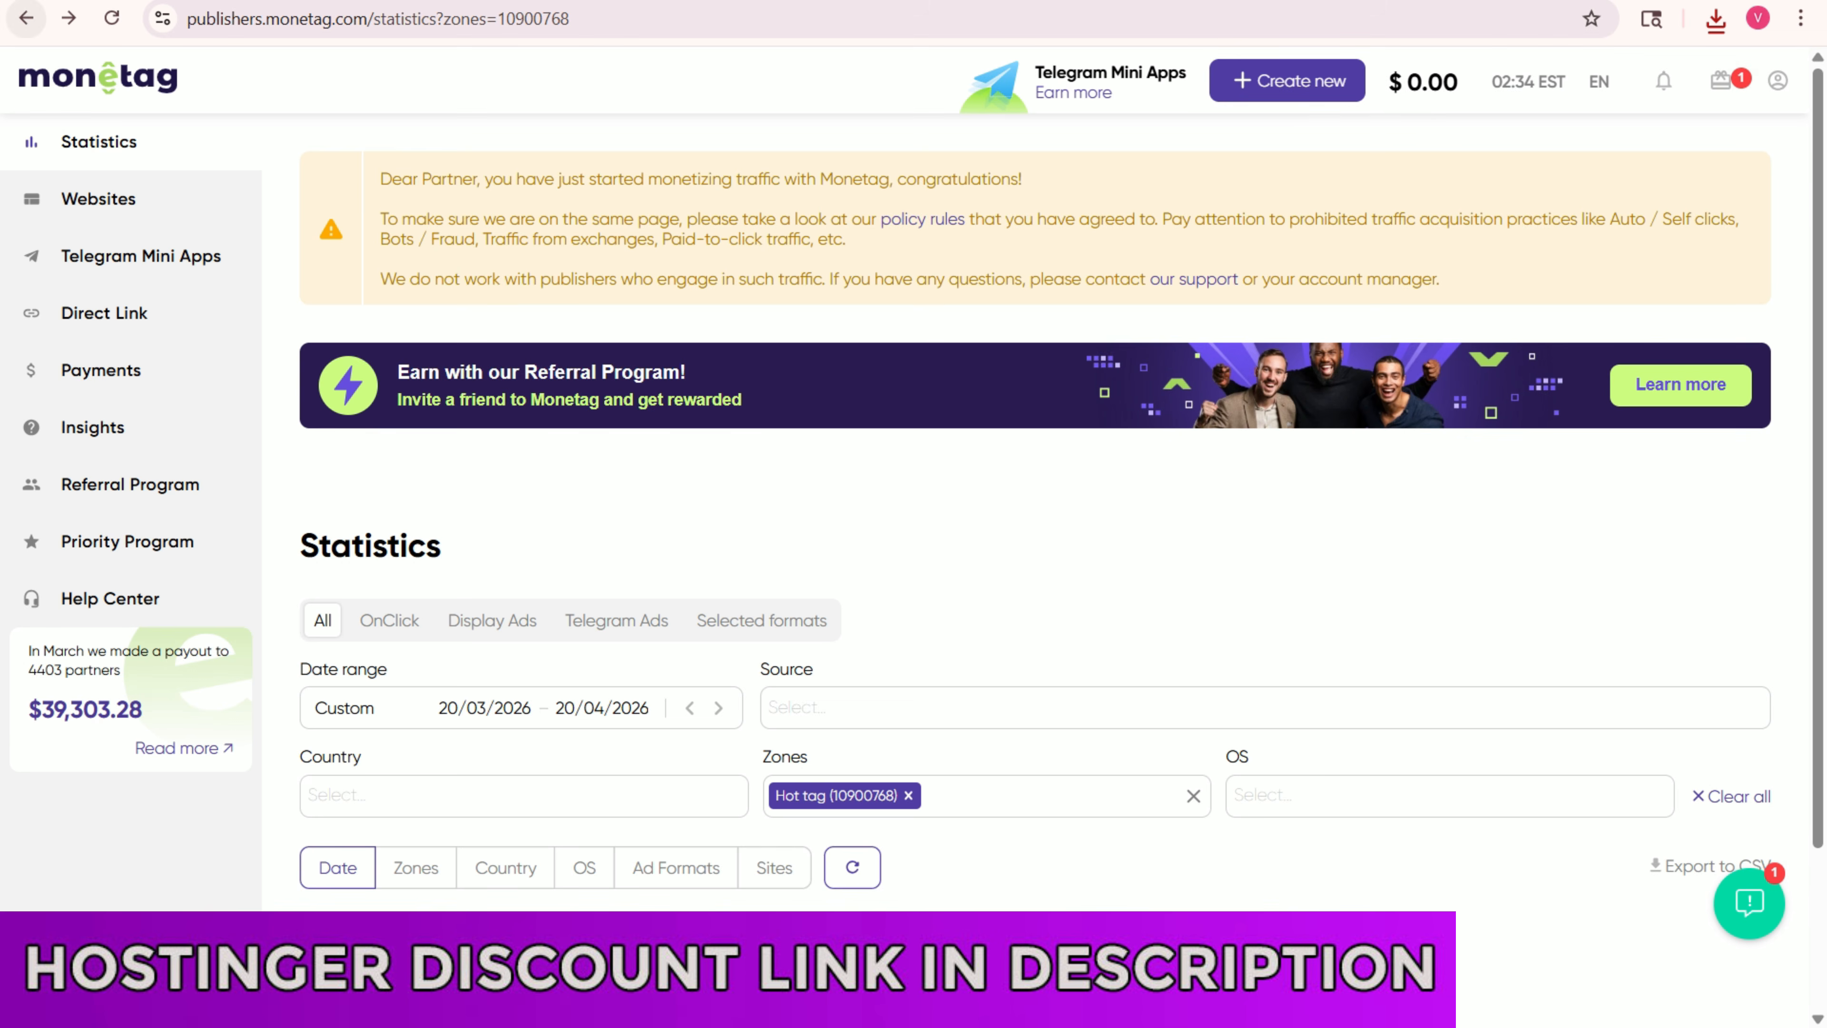
click(26, 19)
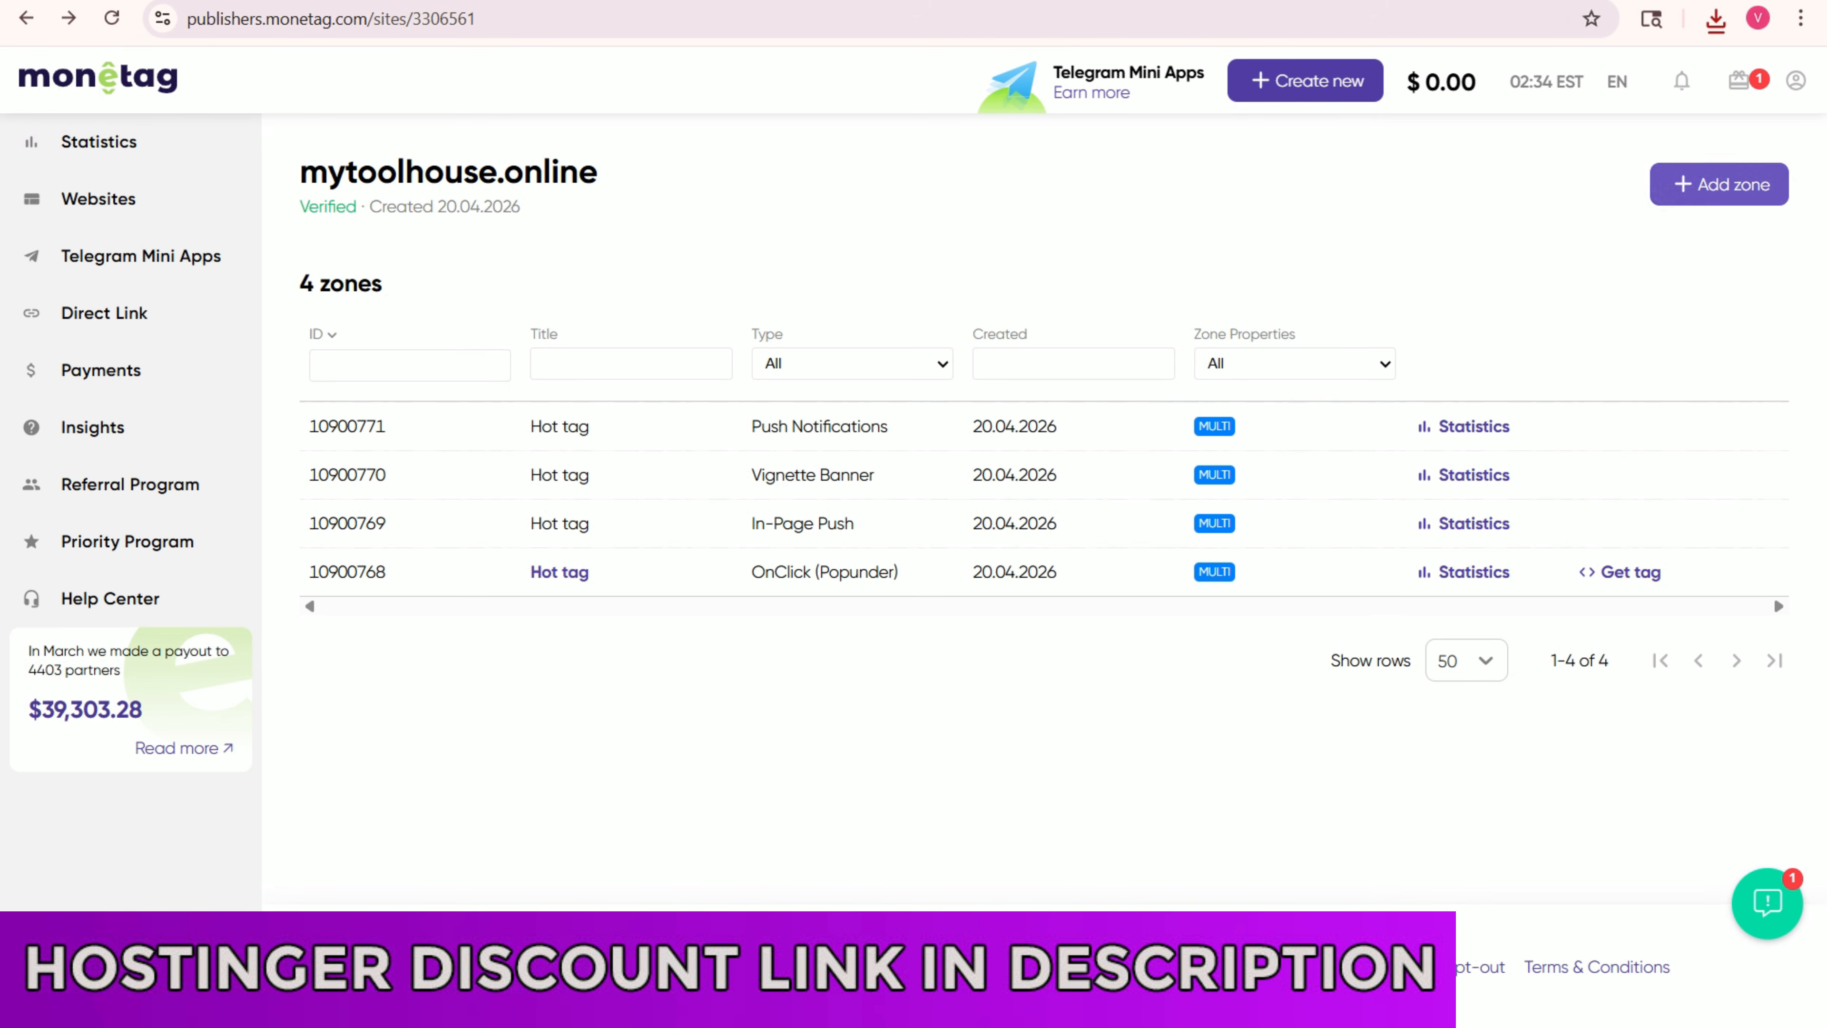
- Add another zone to mytoolhouse.online using the Onclick (Popunder) ad format
click(1720, 184)
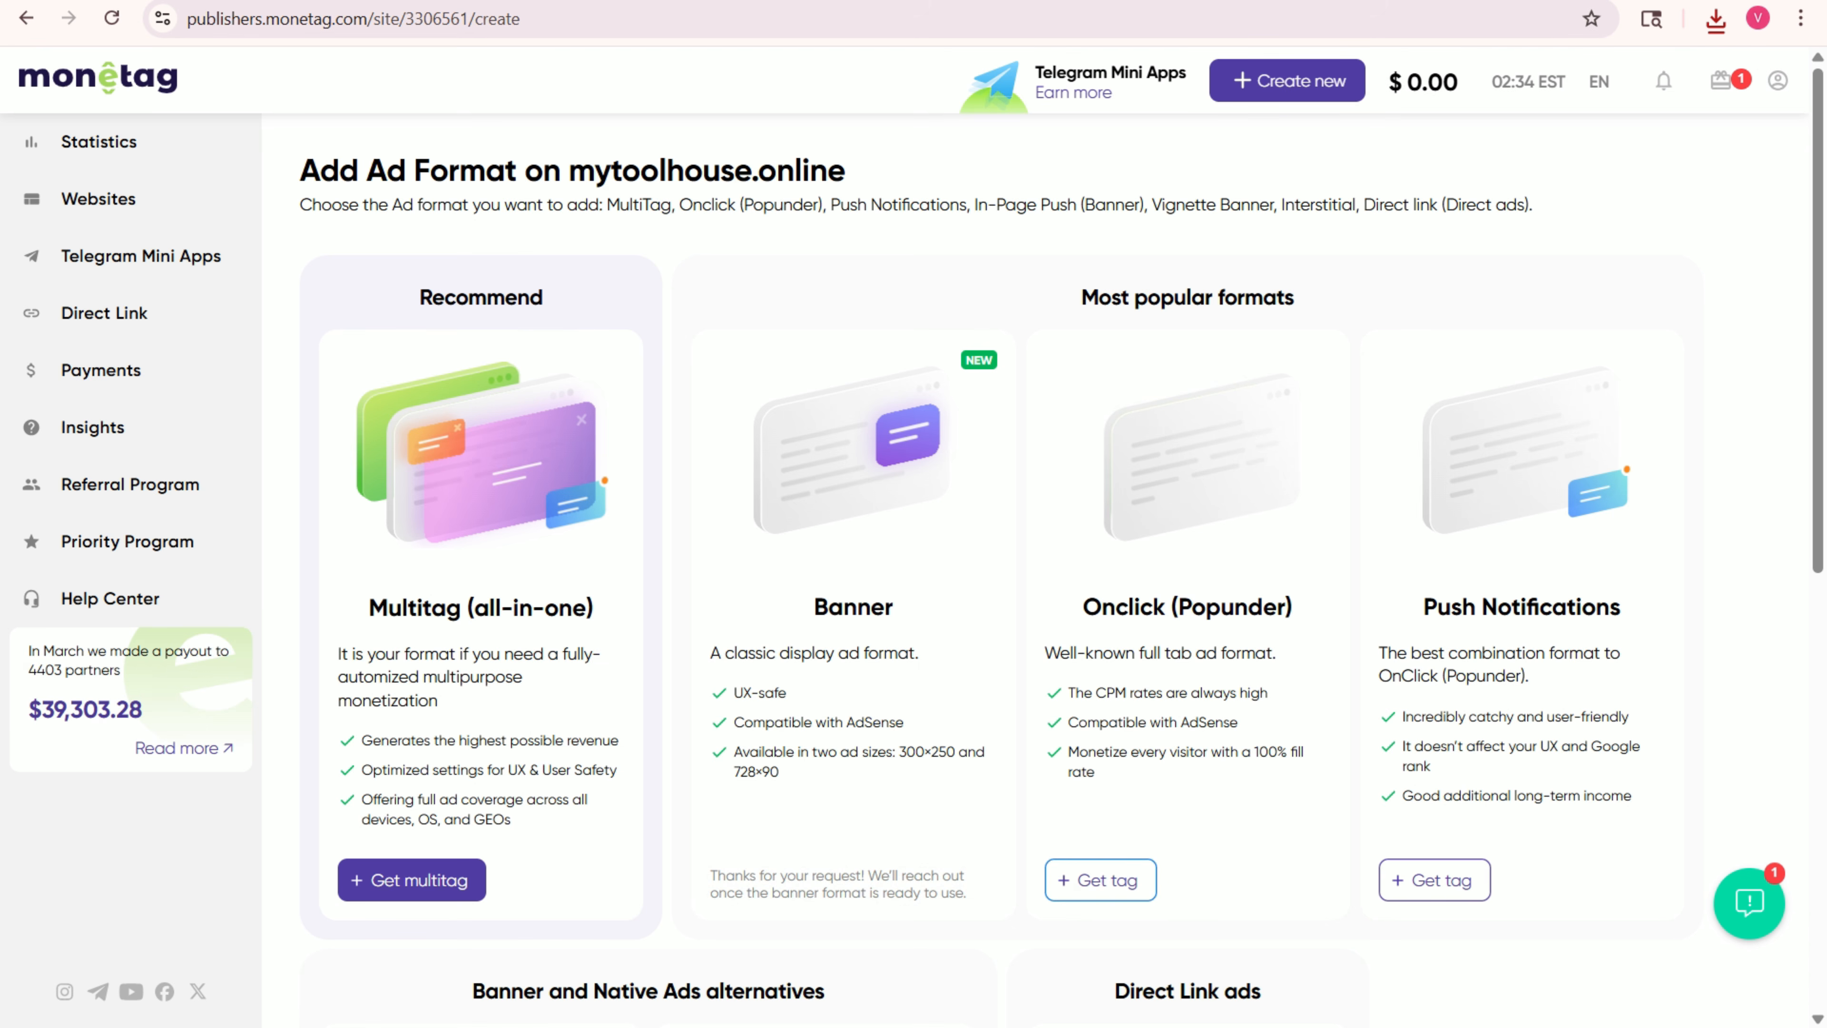
scroll(1043, 568, down, 10)
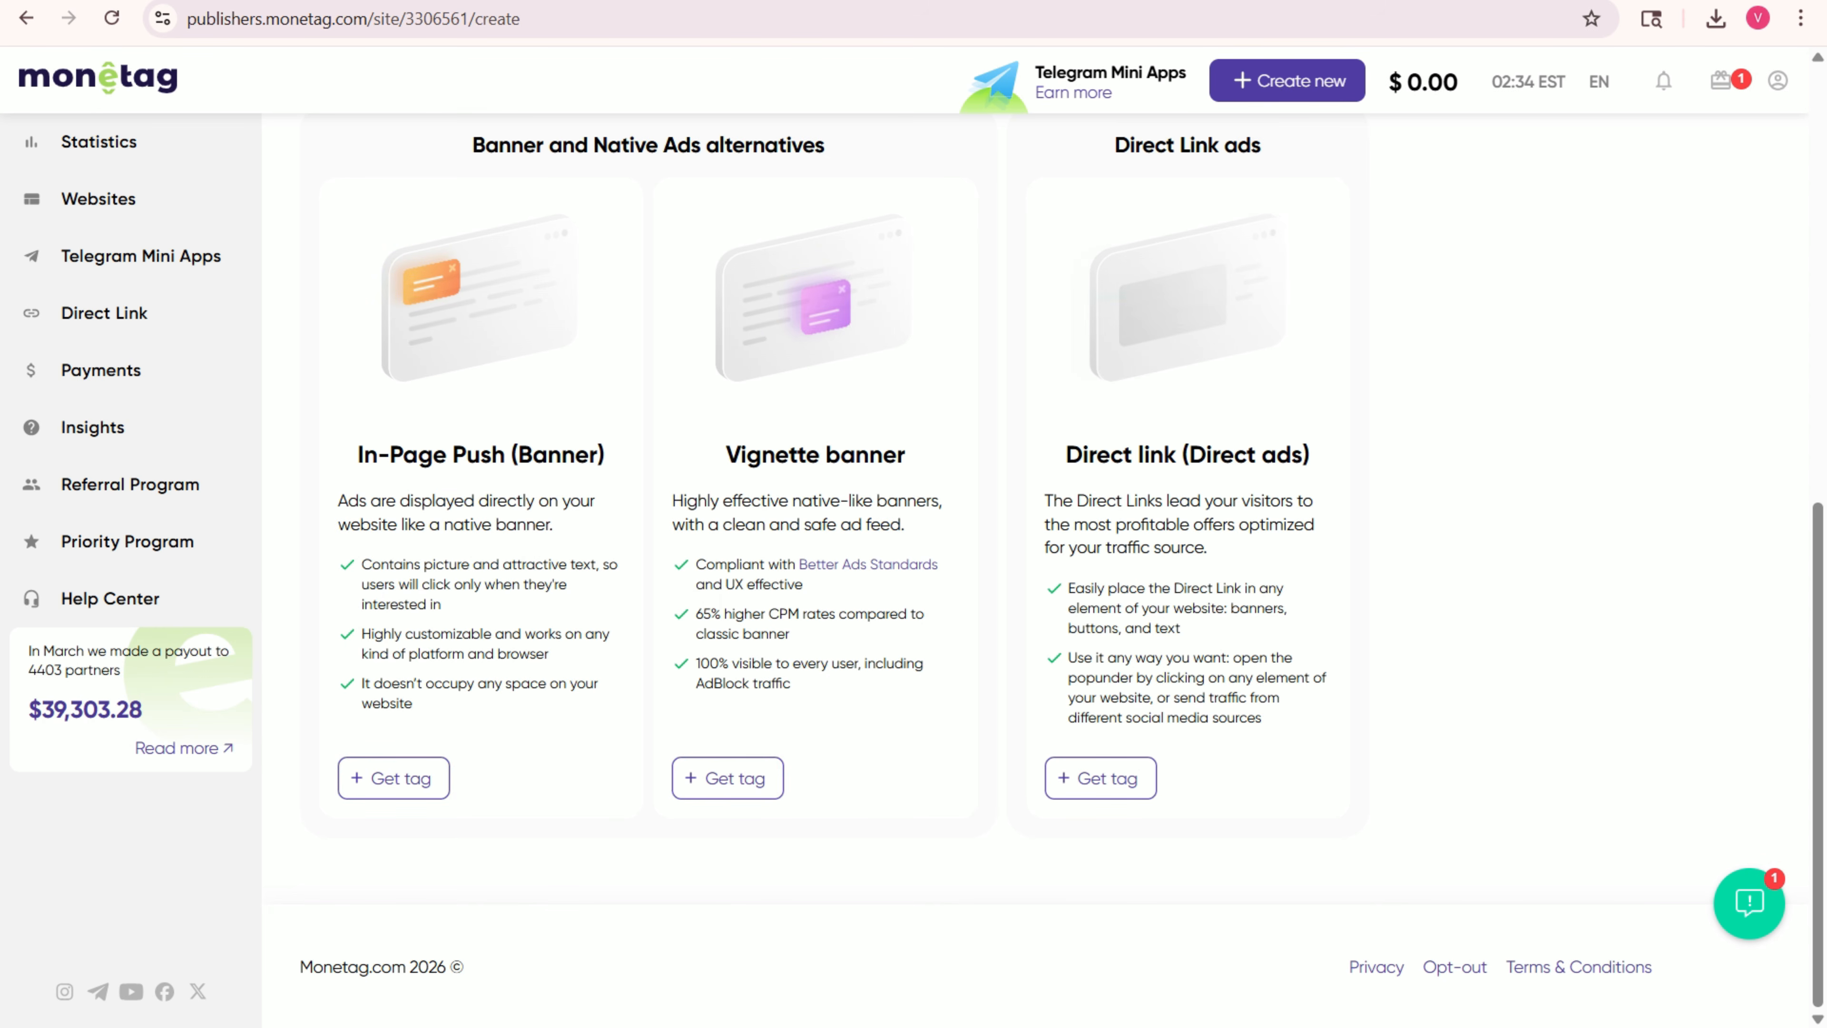
scroll(1043, 569, up, 10)
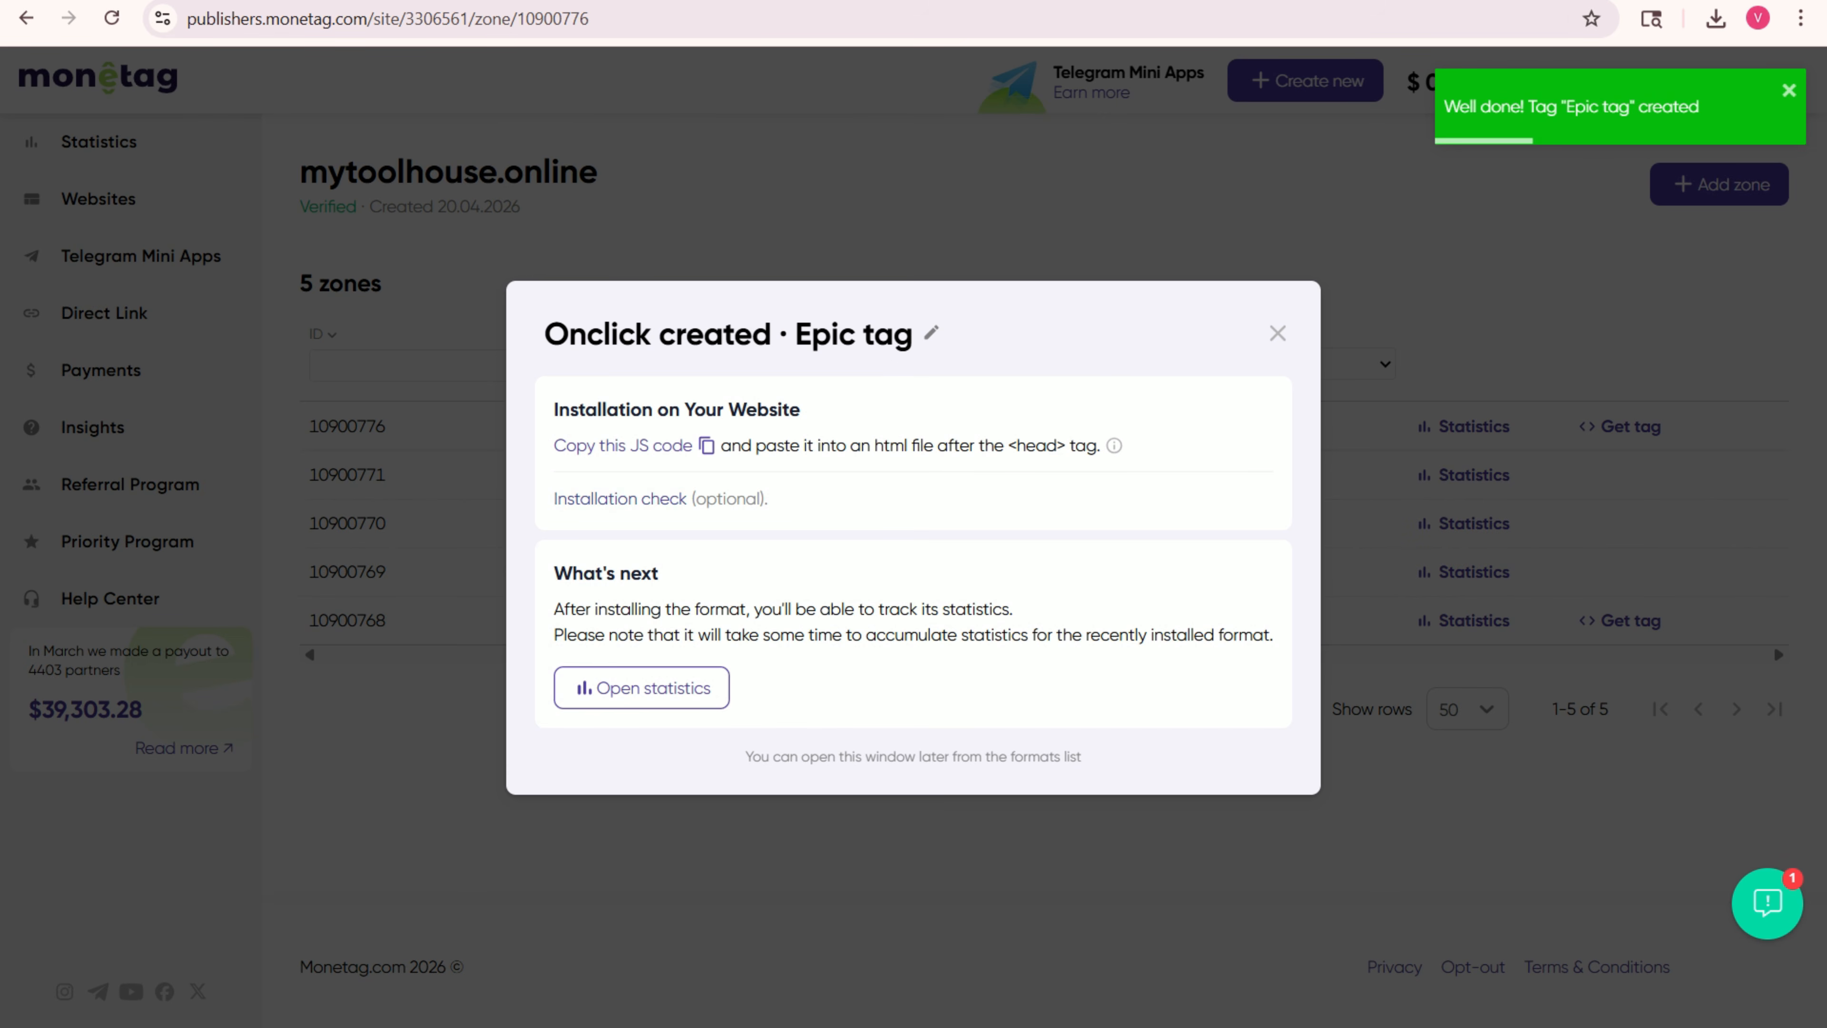
mouse_move(634, 446)
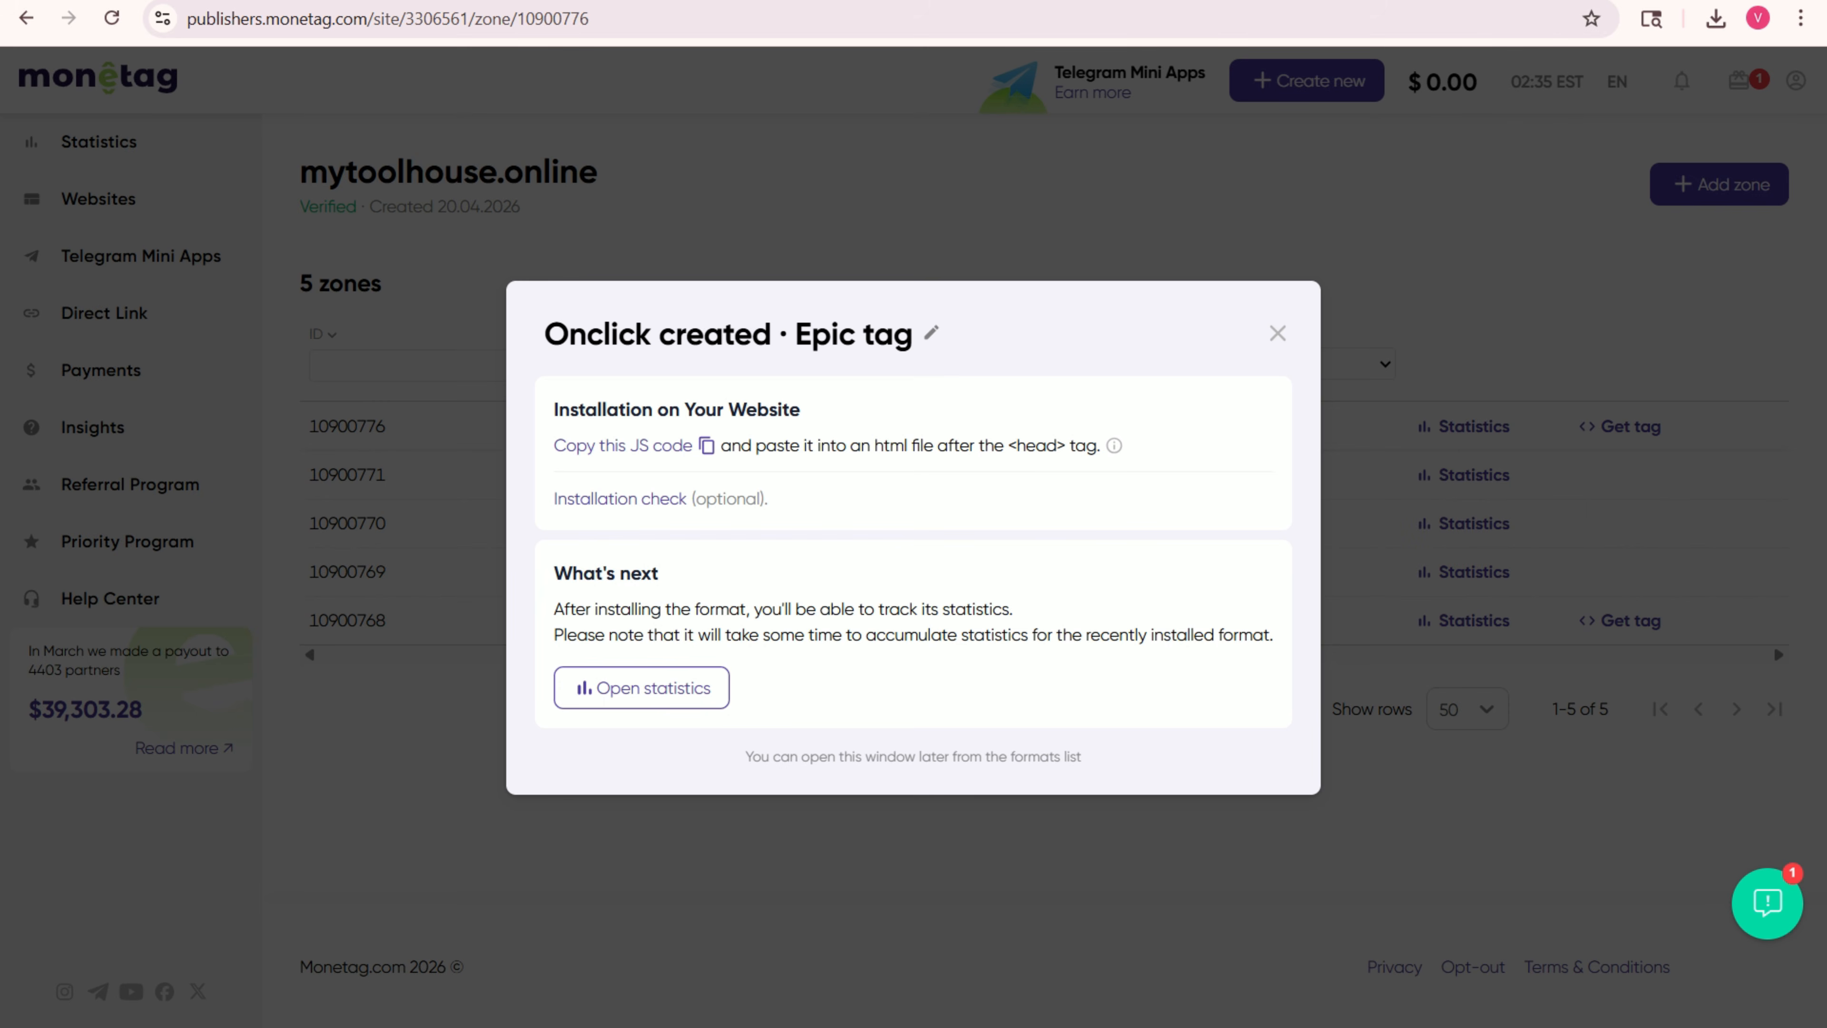
- Copy the Onclick (Popunder) zone's JS code, paste it on a new line after the <head> tag in index.html on Hostinger, and save the file
click(634, 445)
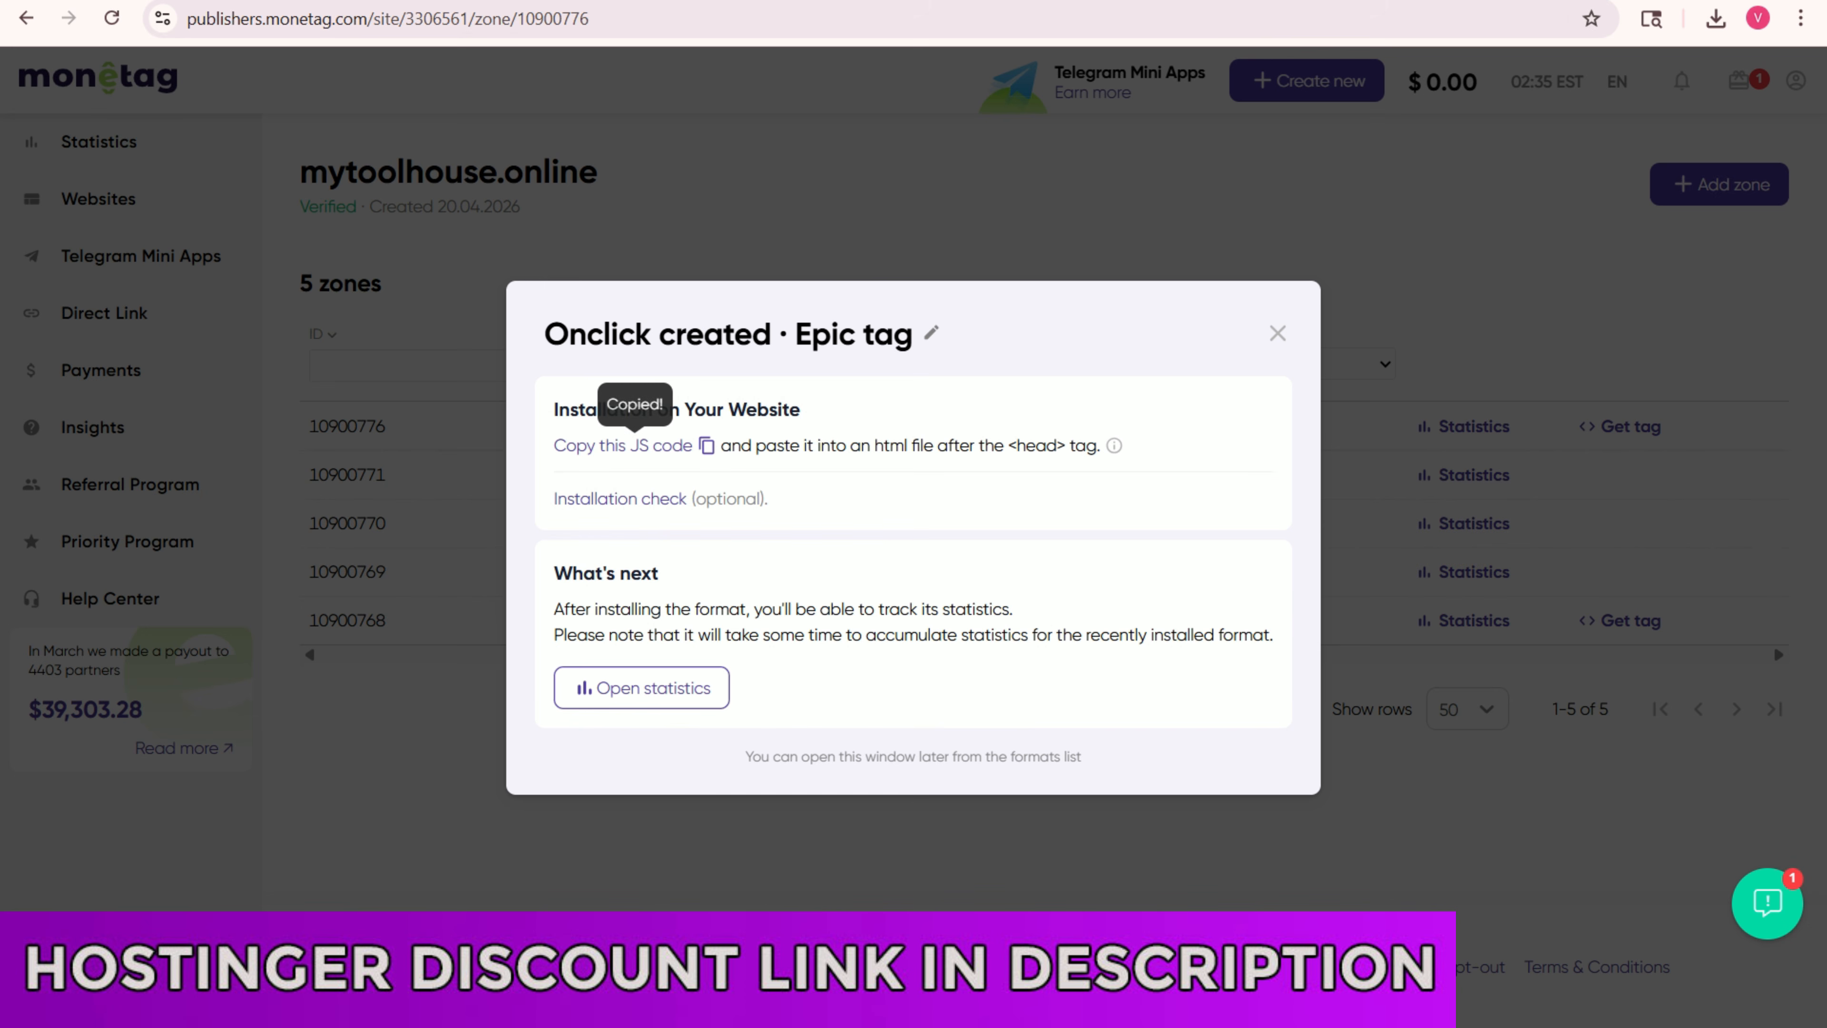
key(ctrl+Tab)
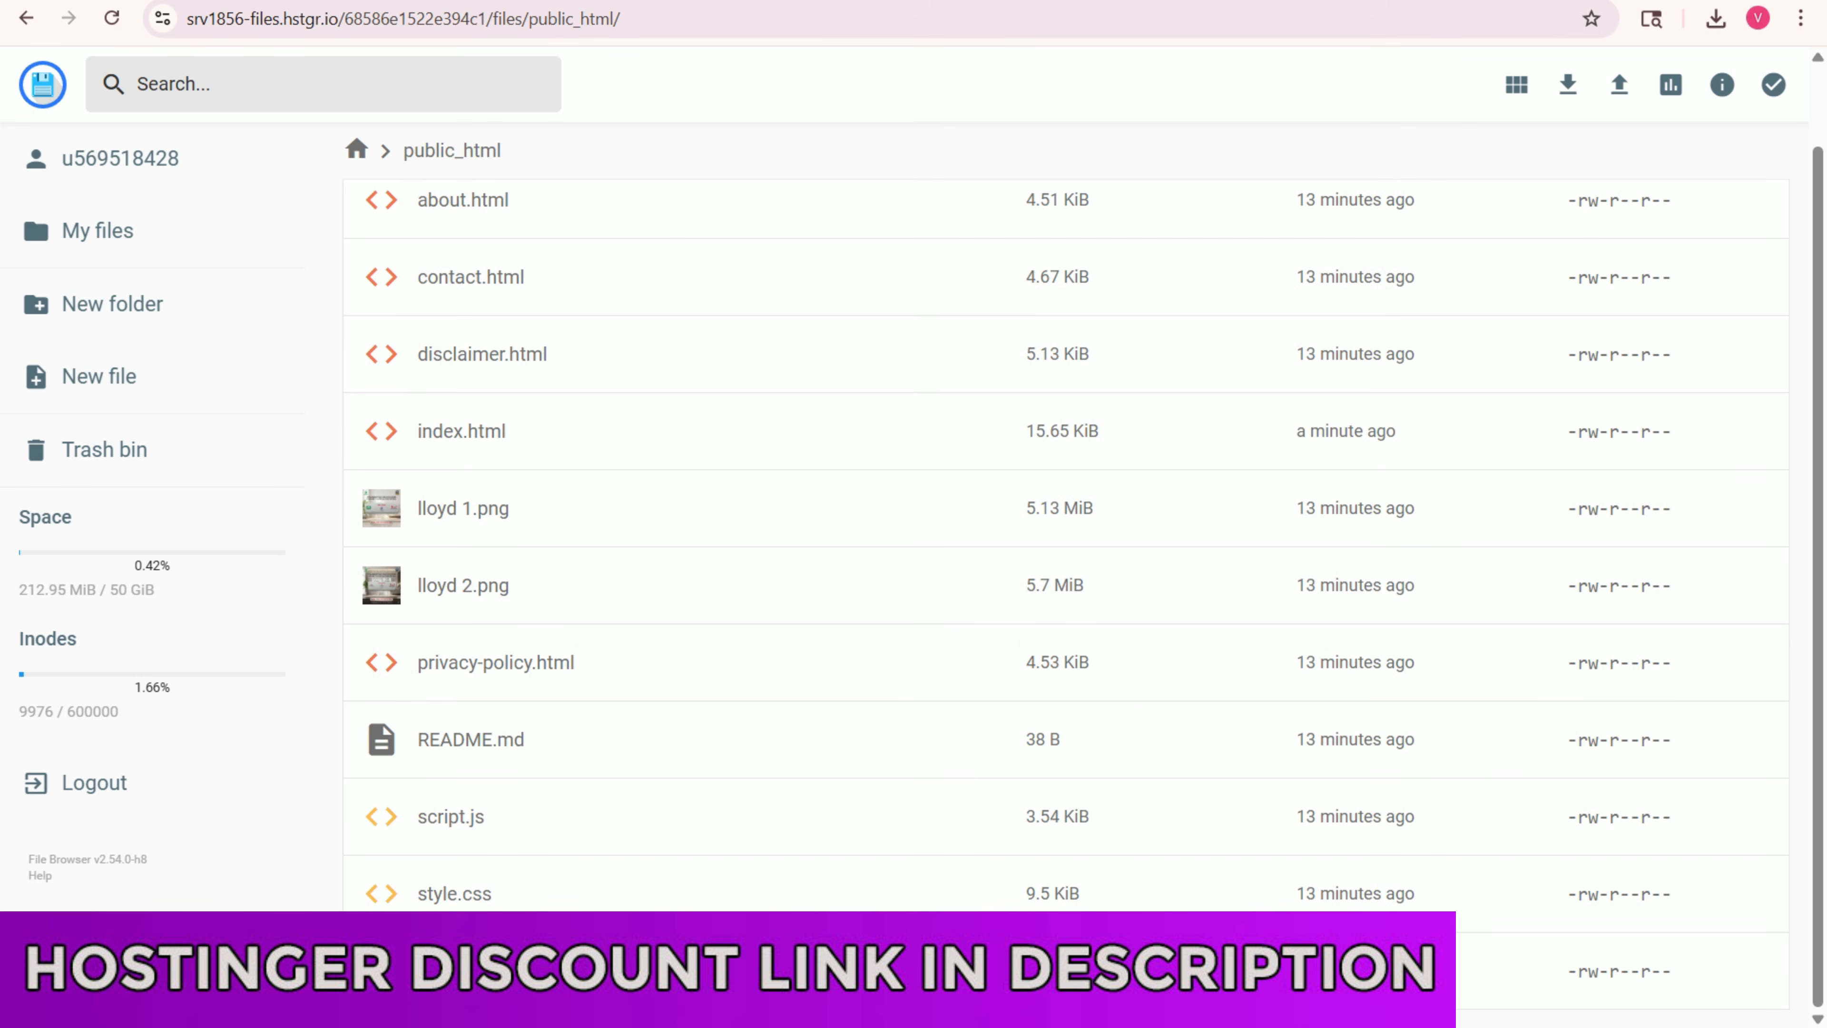
double_click(462, 431)
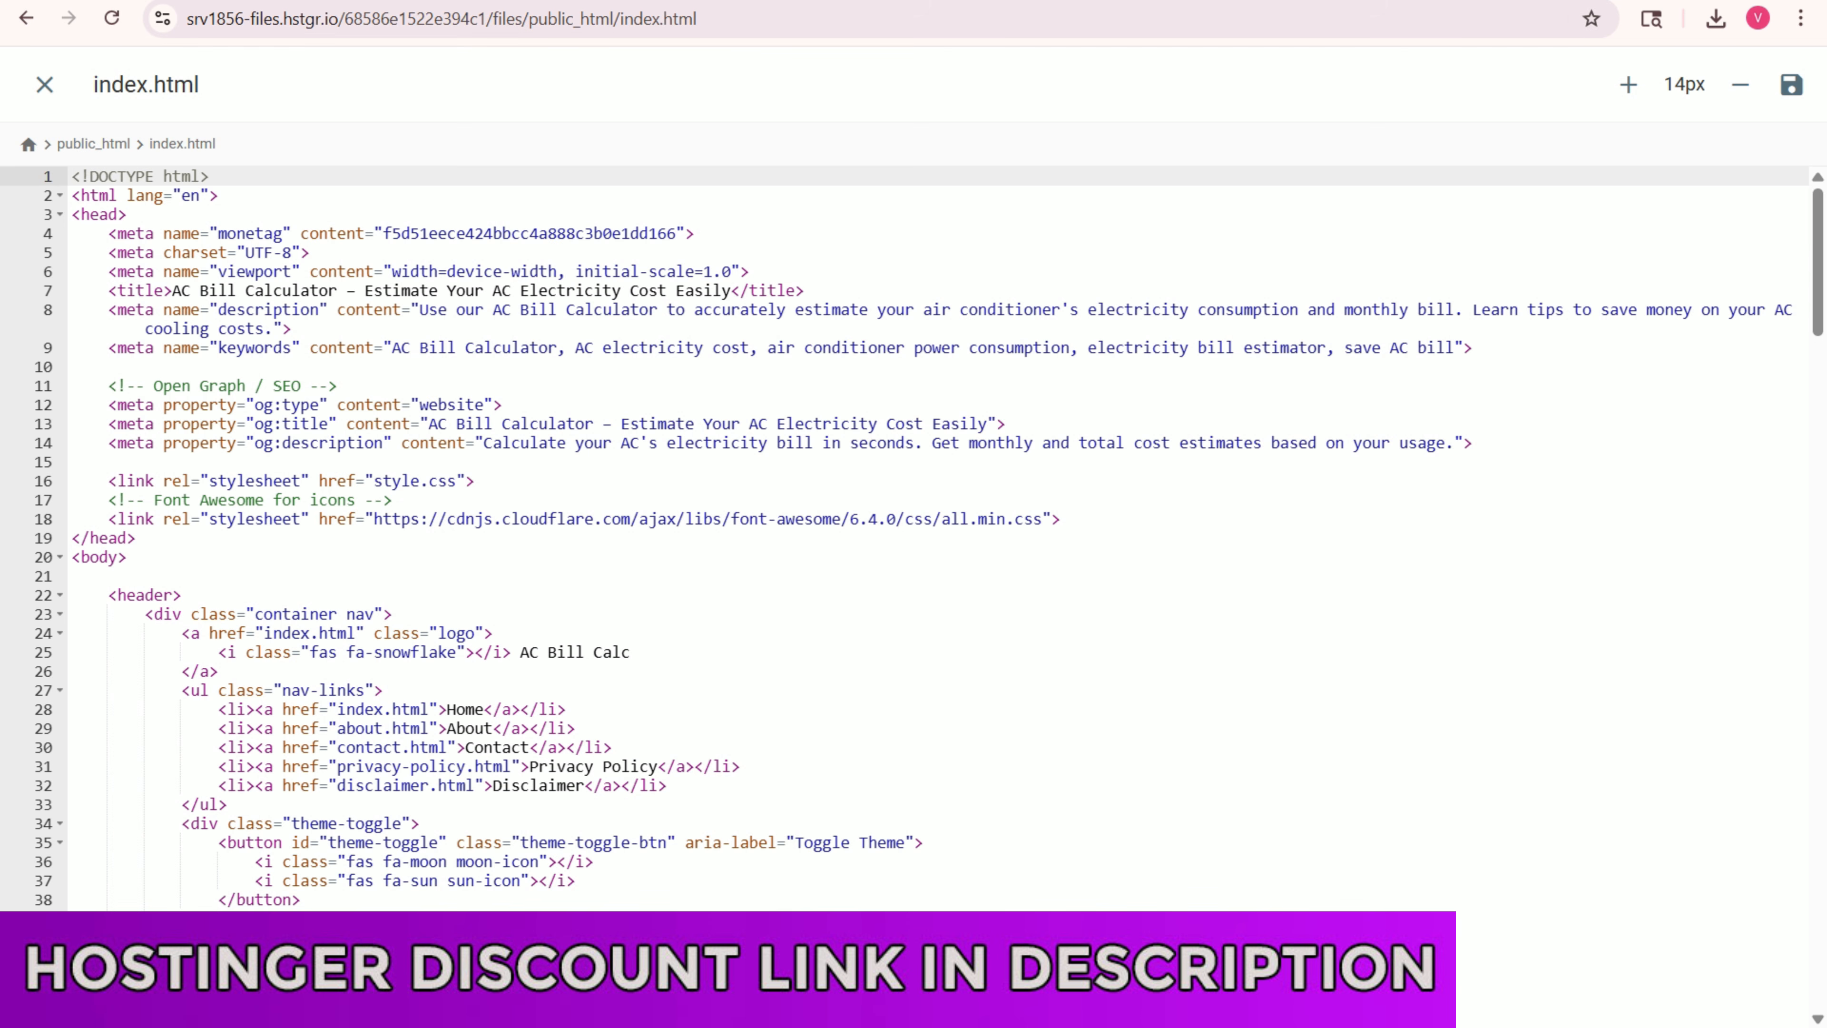
click(128, 214)
key(Return)
key(ctrl+v)
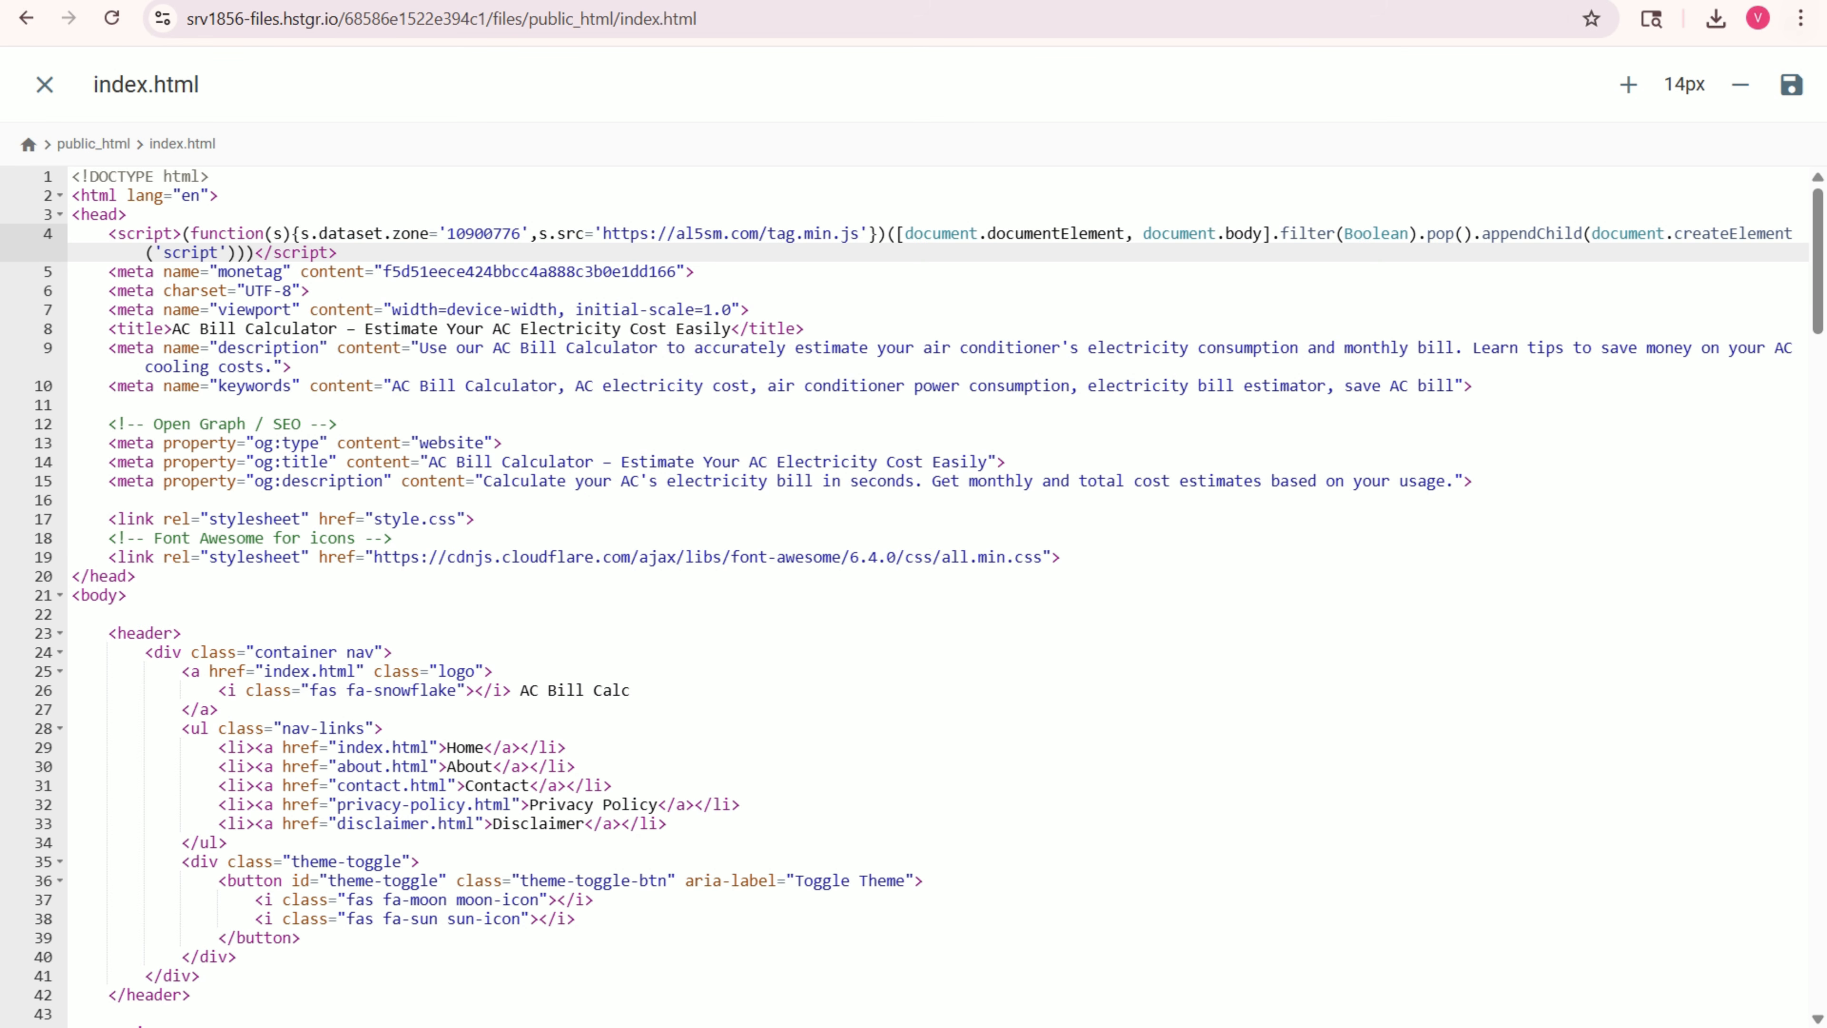
click(1791, 85)
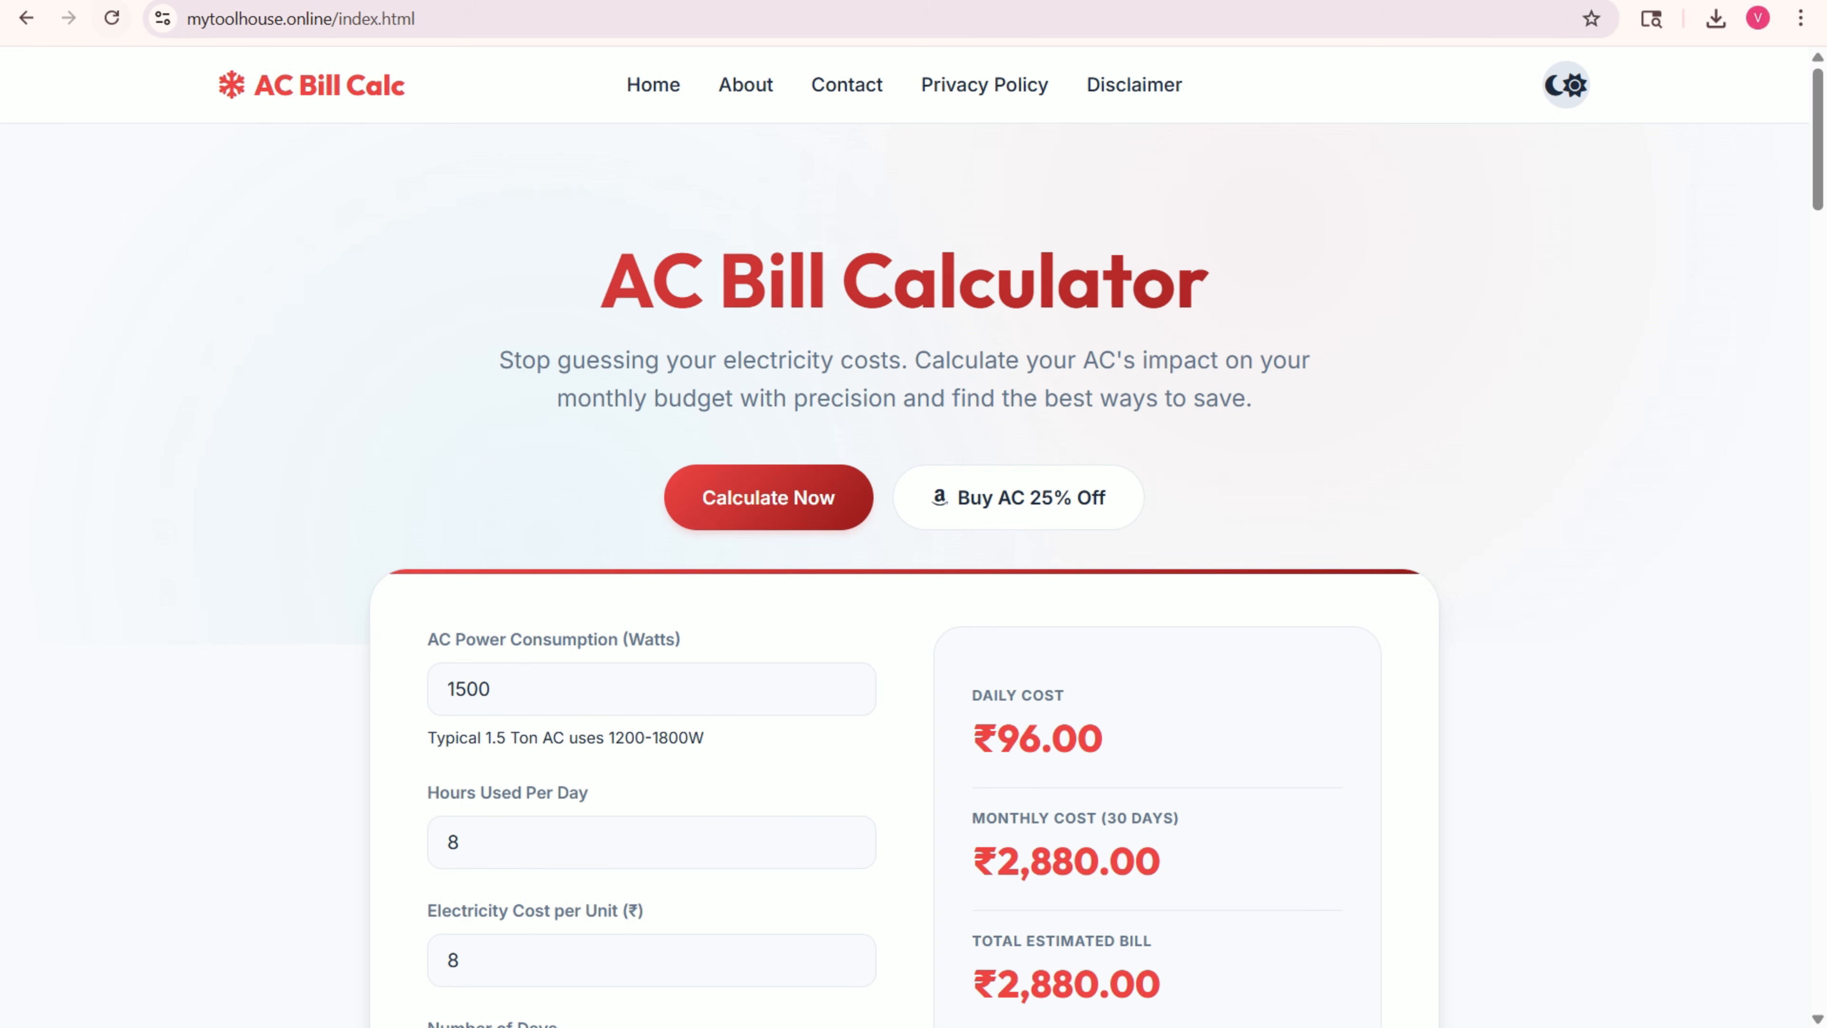
- Reload the live mytoolhouse.online page and interact with it to test the popunder ads, closing each ad tab that opens
click(111, 18)
click(1818, 140)
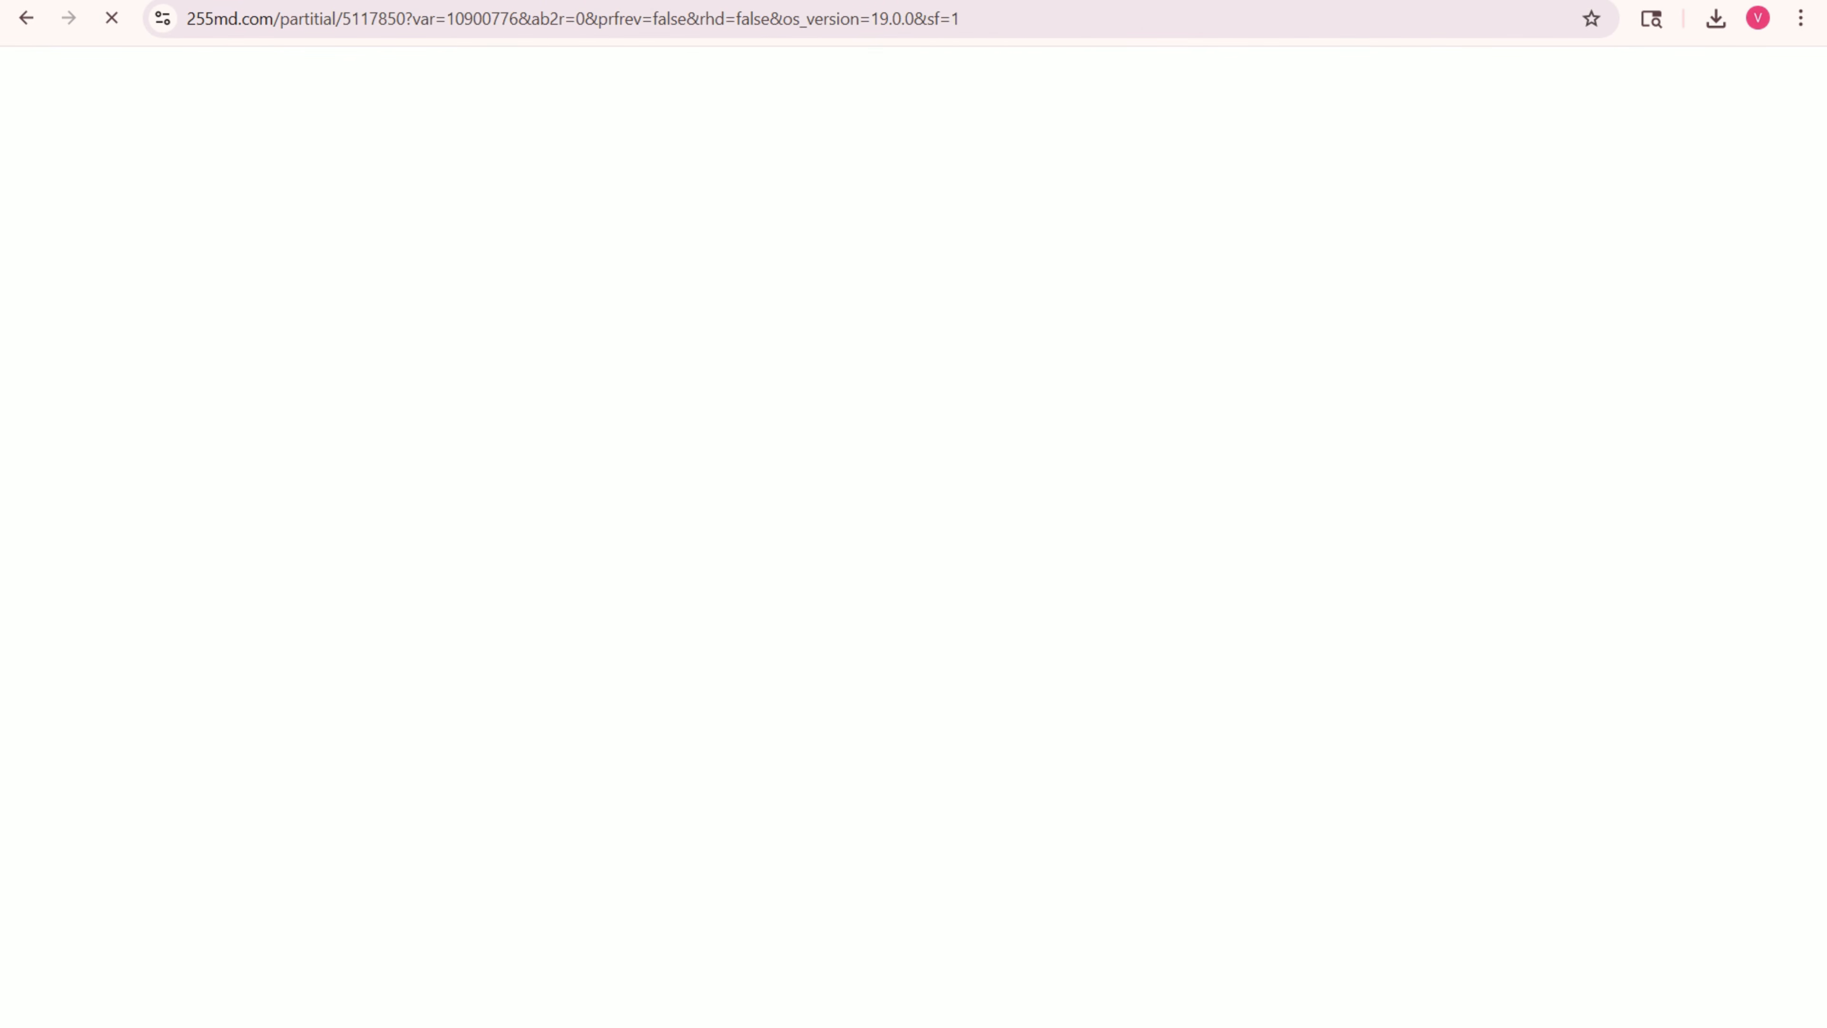
key(ctrl+w)
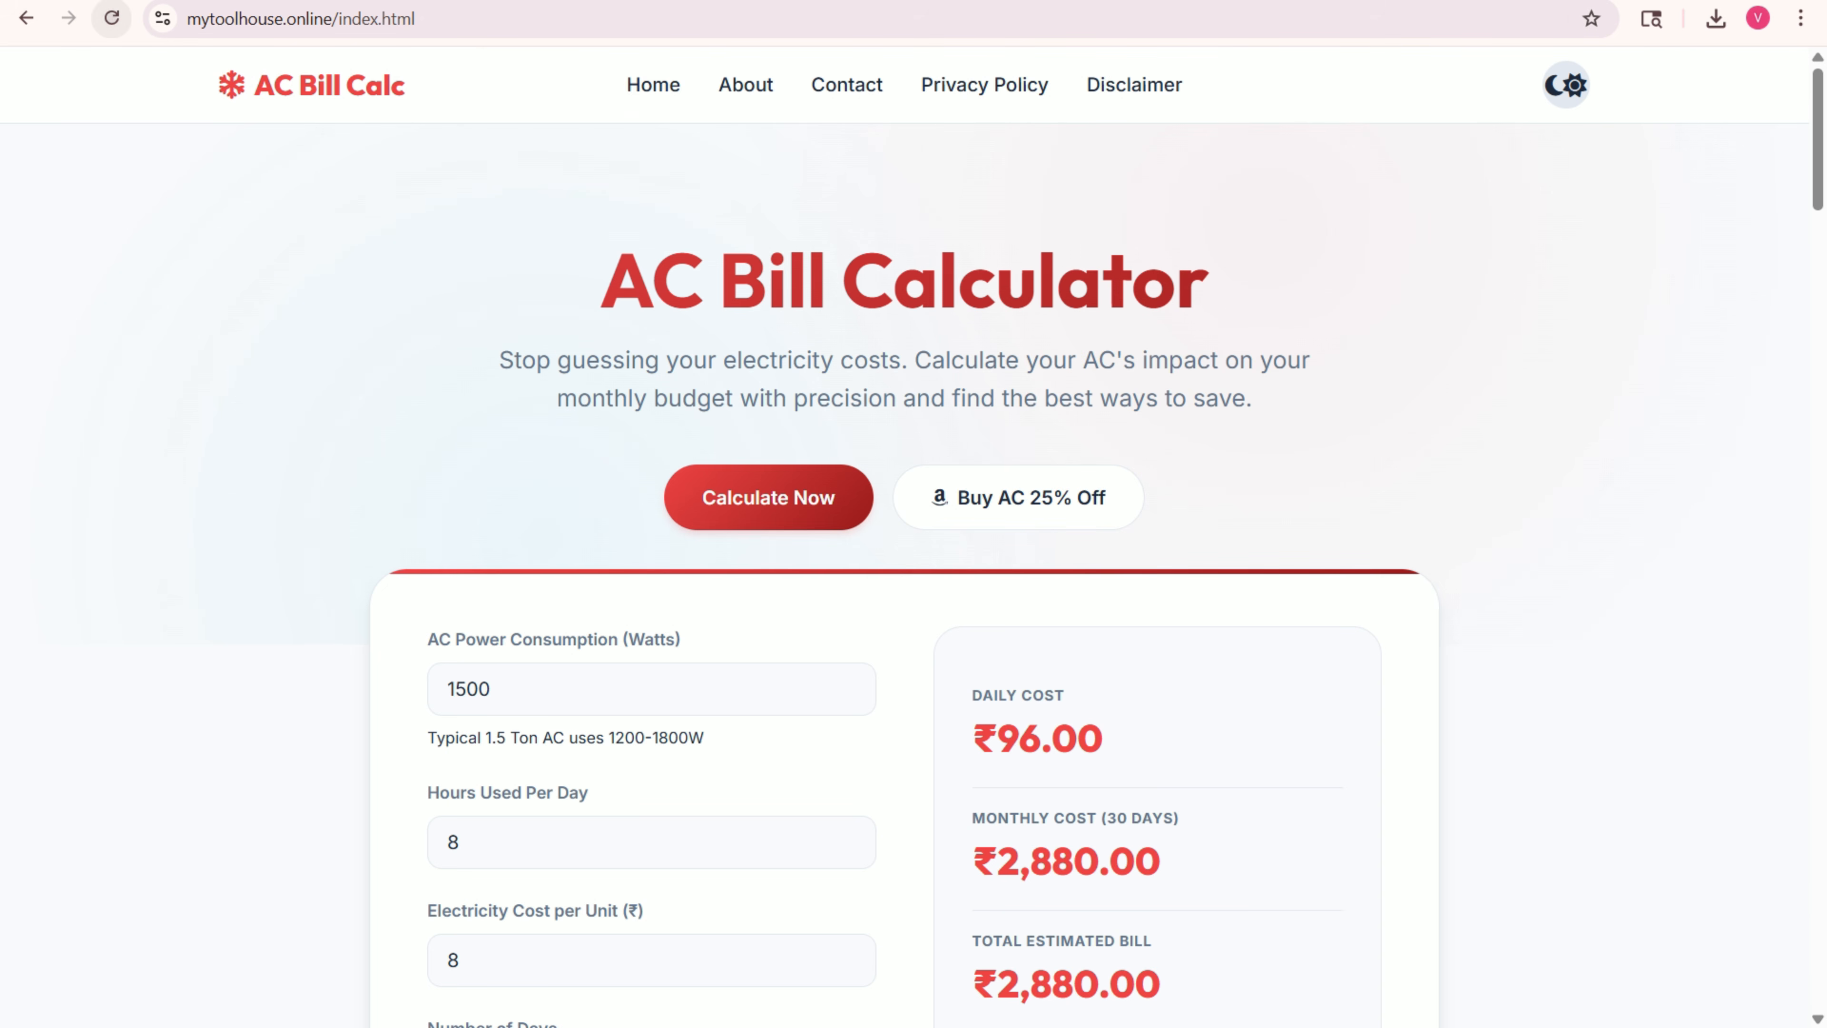
scroll(905, 537, down, 9)
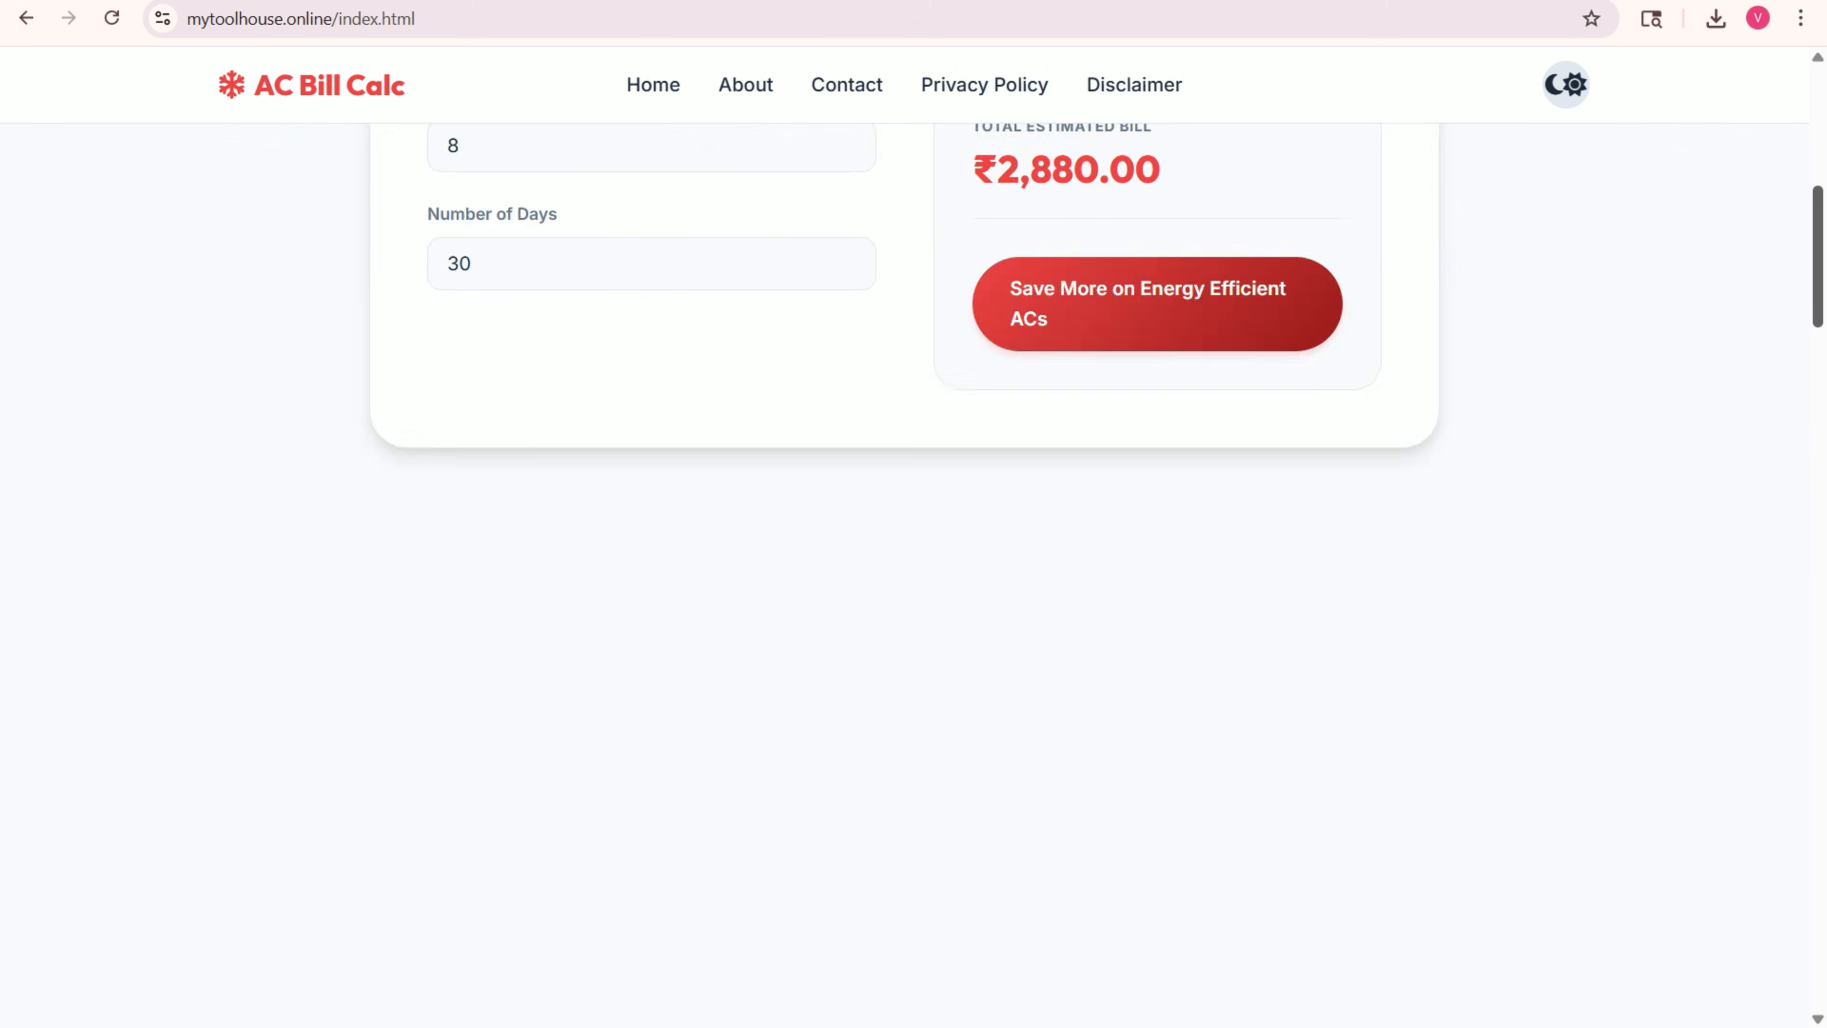
scroll(905, 537, up, 6)
click(1566, 85)
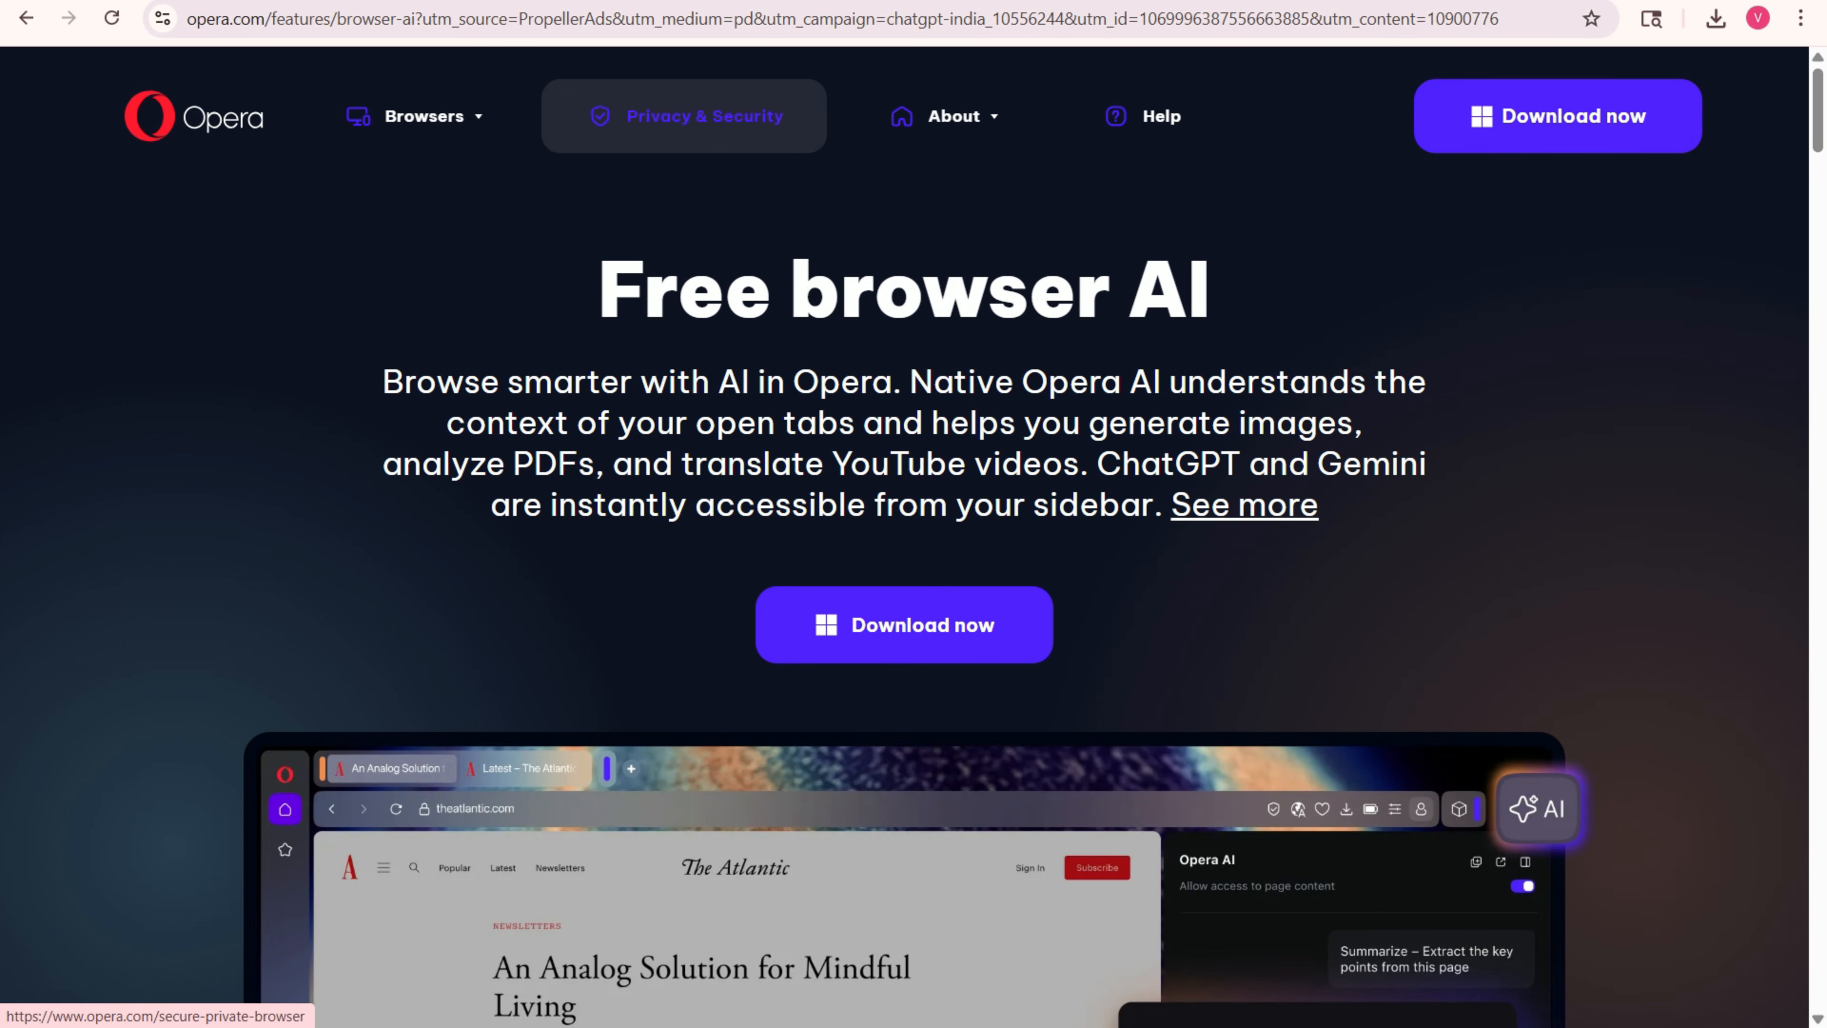
key(ctrl+w)
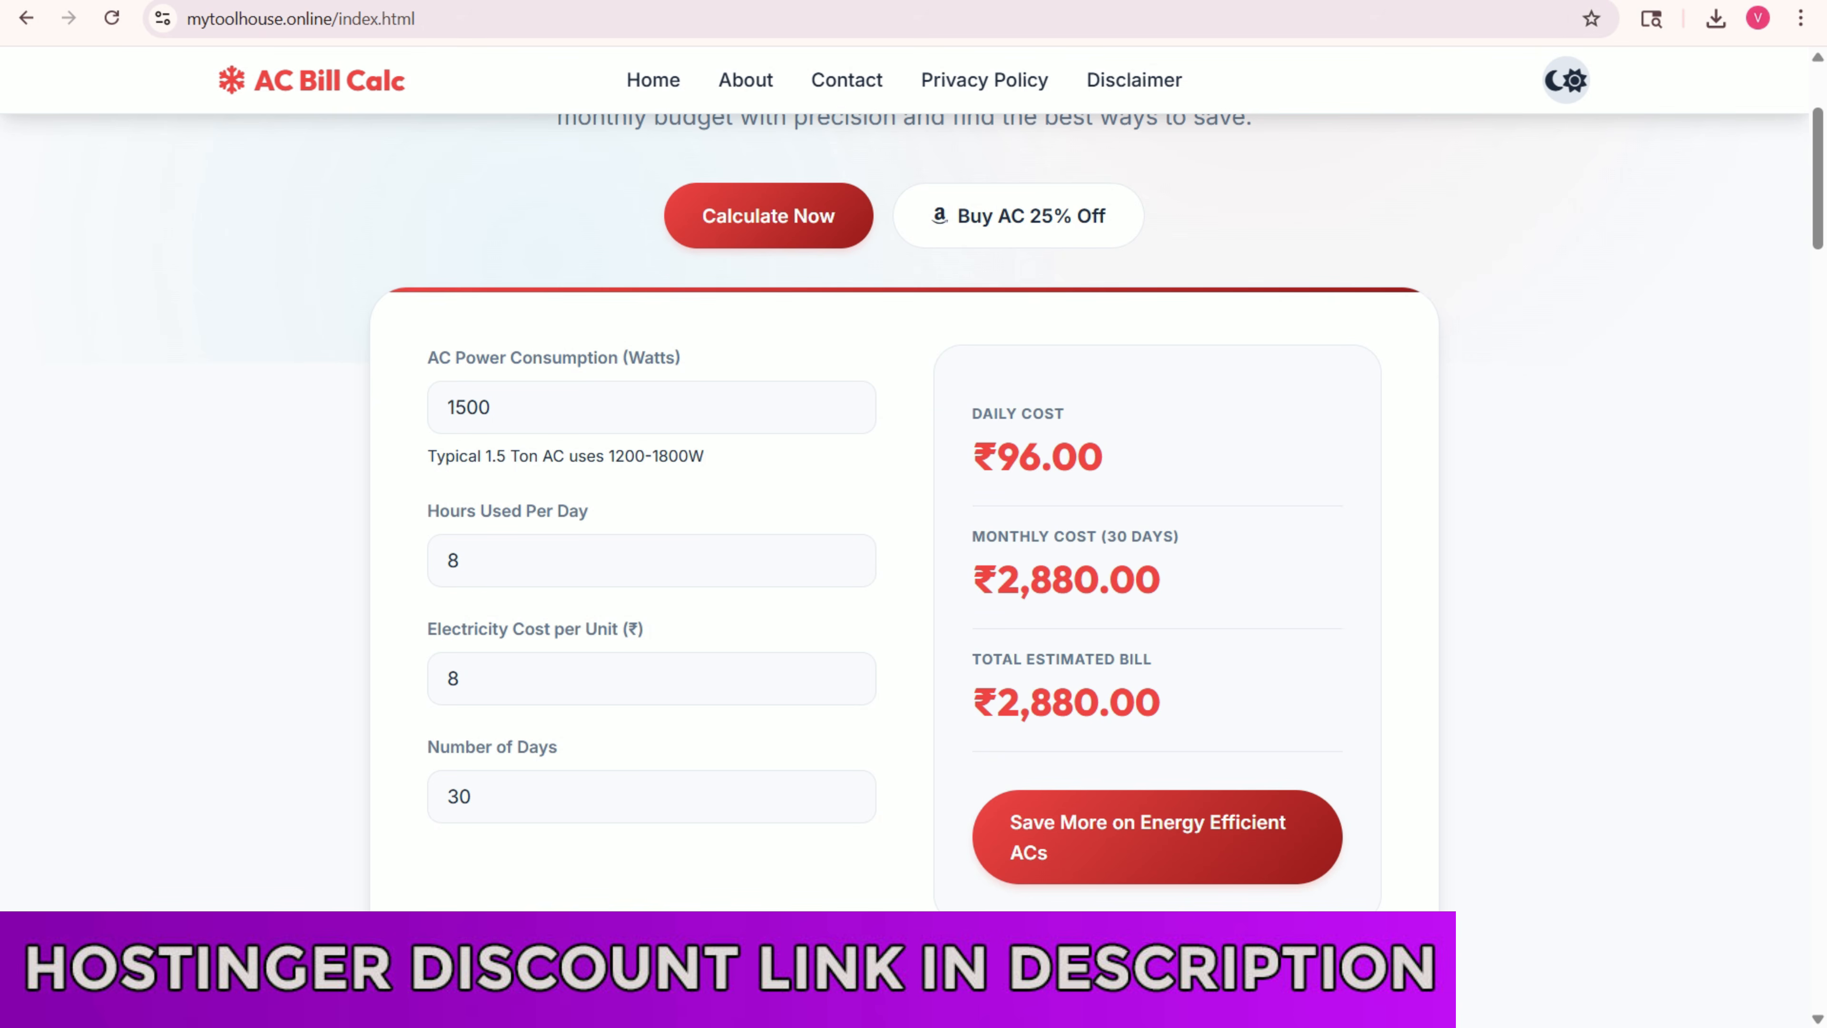
- Close the Onclick installation instructions in Monetag and add another zone to mytoolhouse.online using the Multitag (all-in-one) format
key(ctrl+Tab)
click(1277, 333)
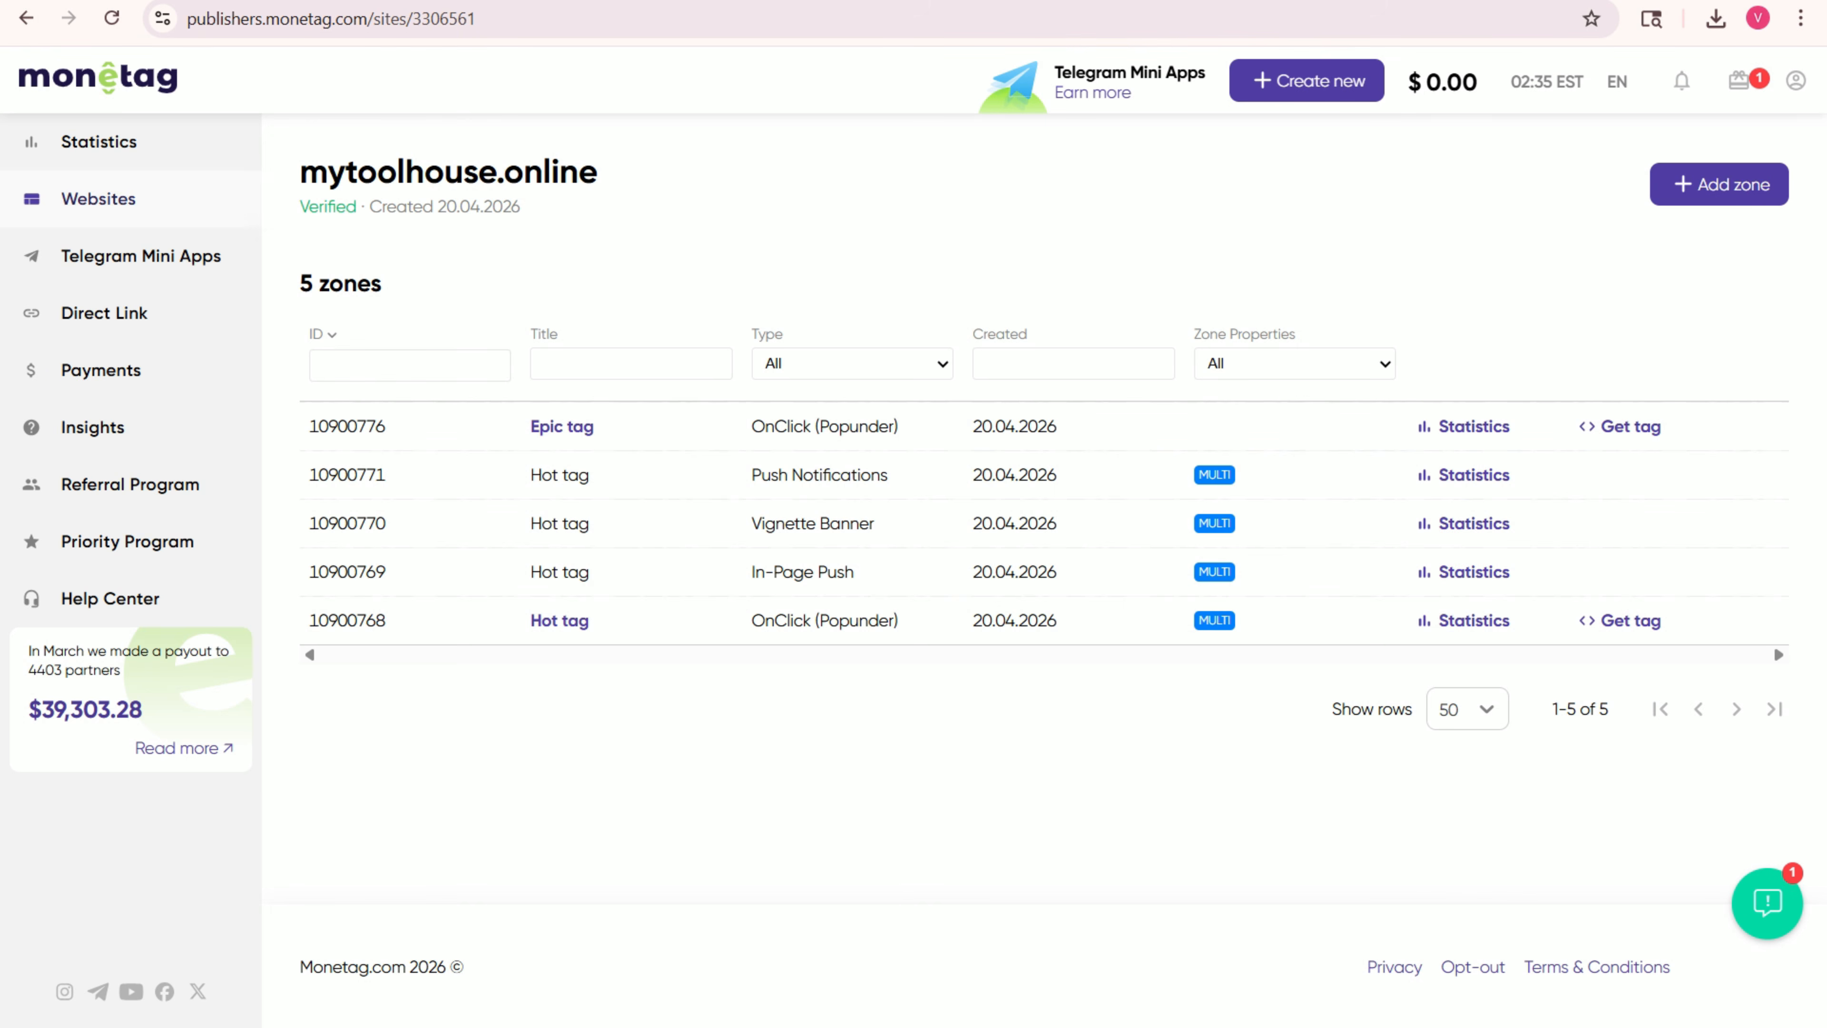
click(1719, 184)
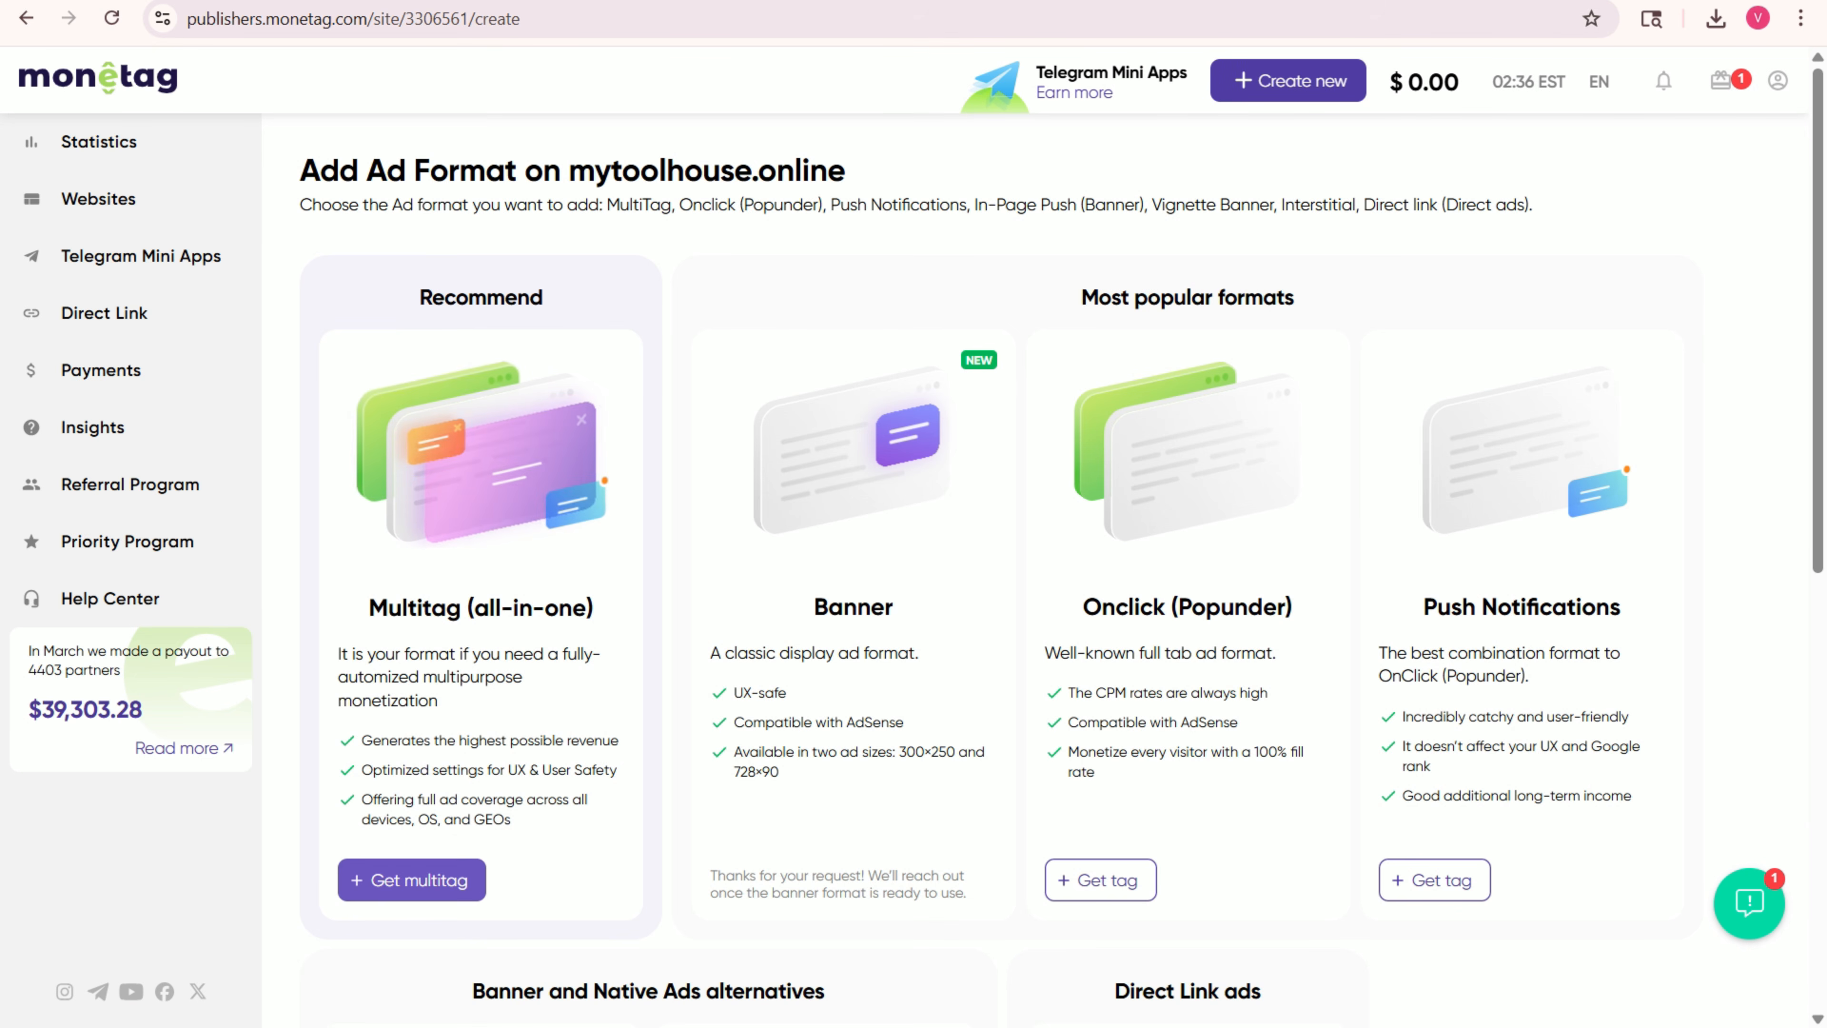
click(411, 880)
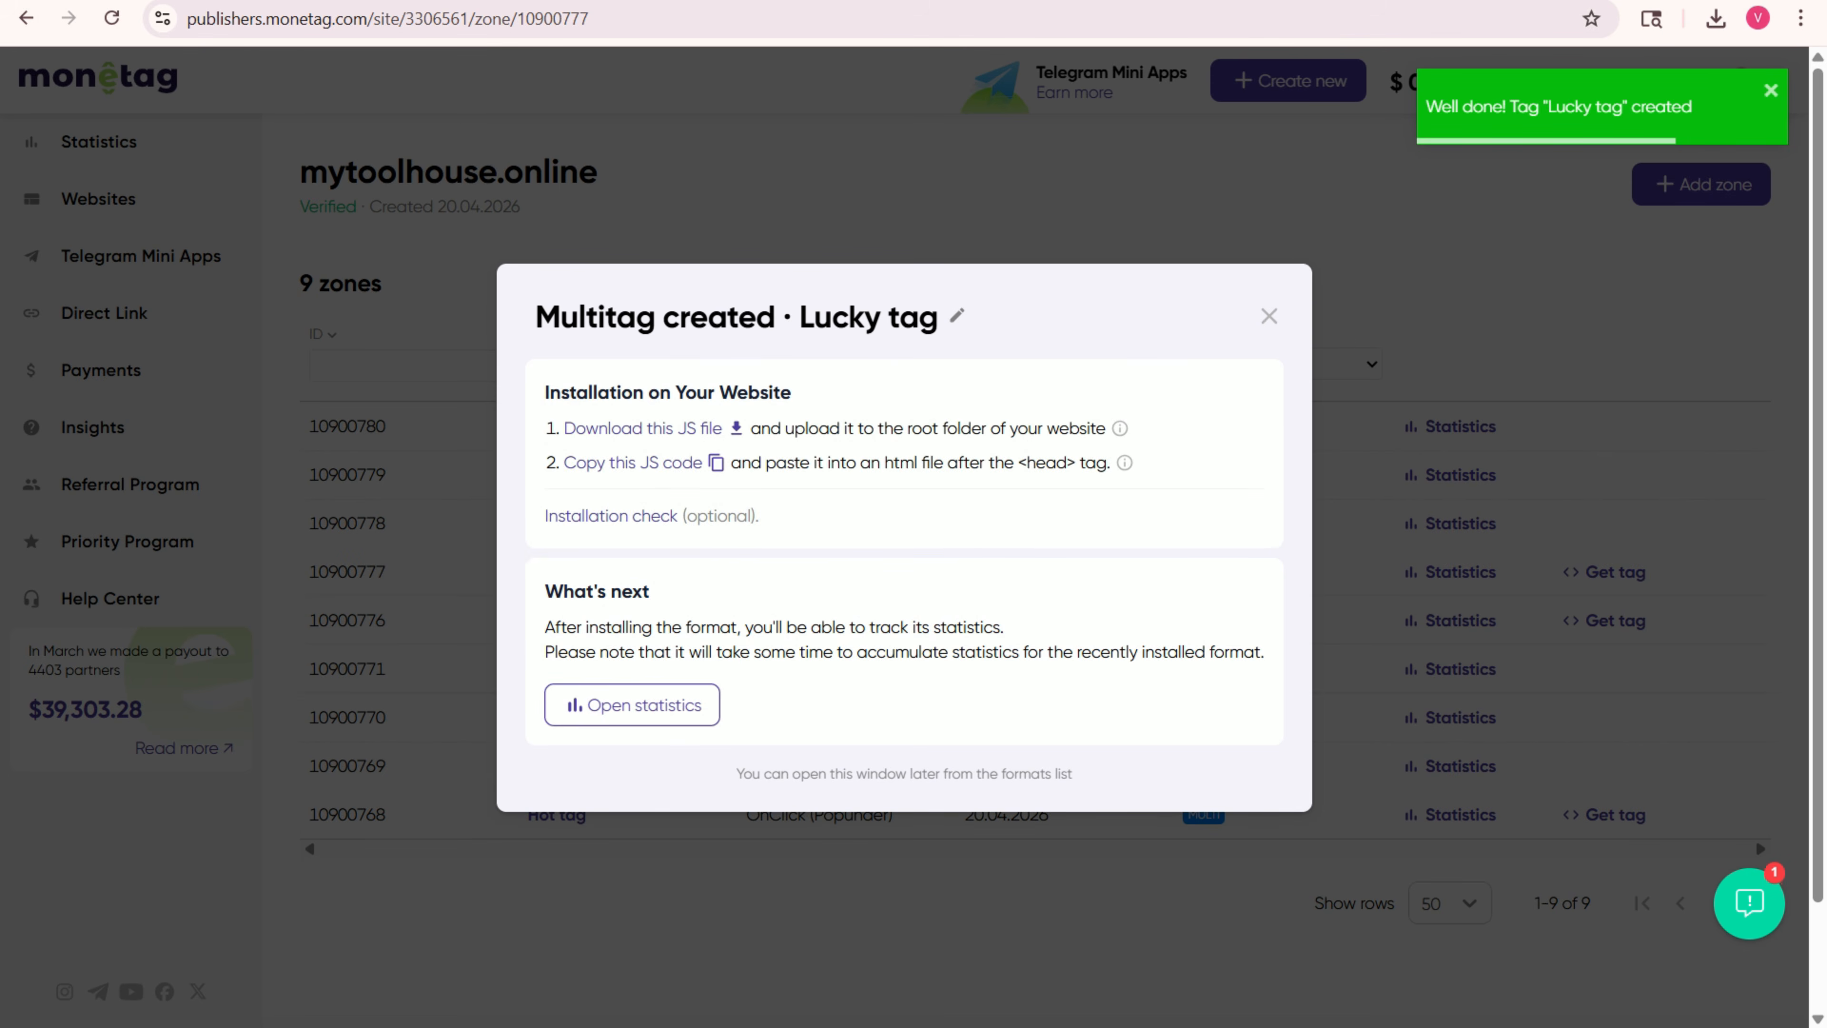
- Copy the new Multitag's JS code, insert it directly below the <head> tag in index.html, and save the file
click(632, 462)
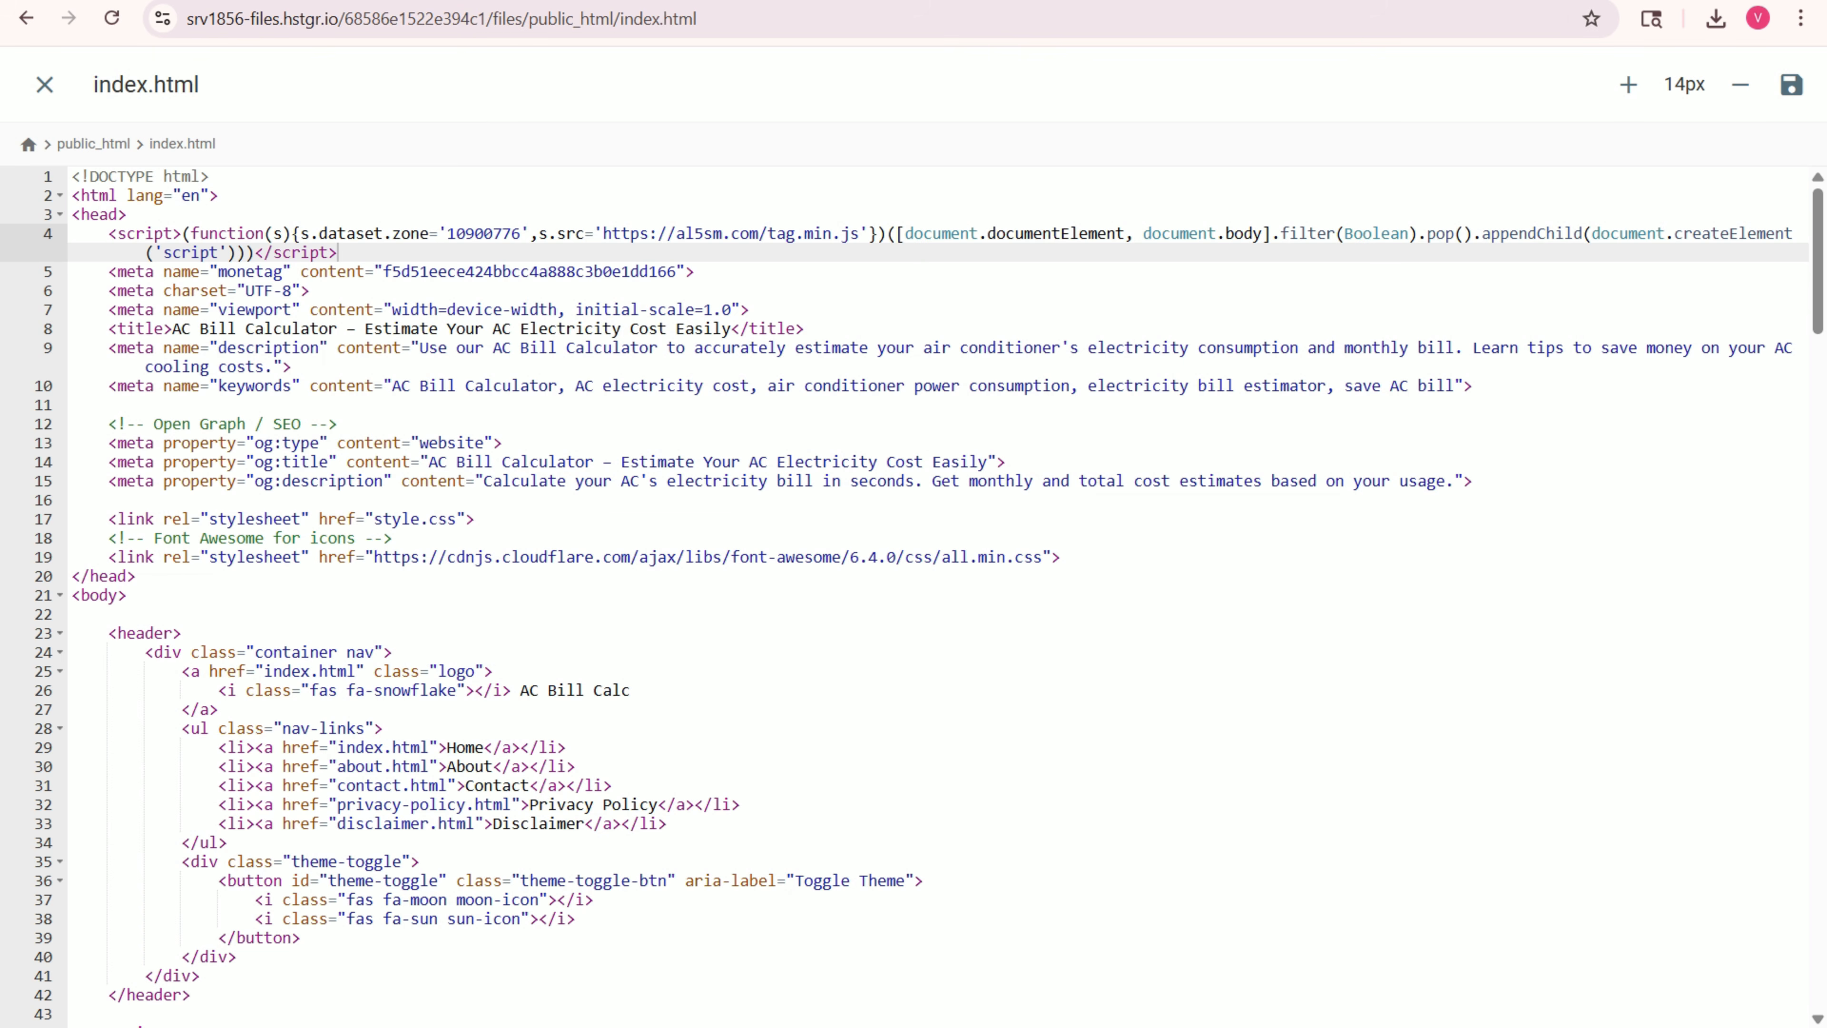
click(128, 215)
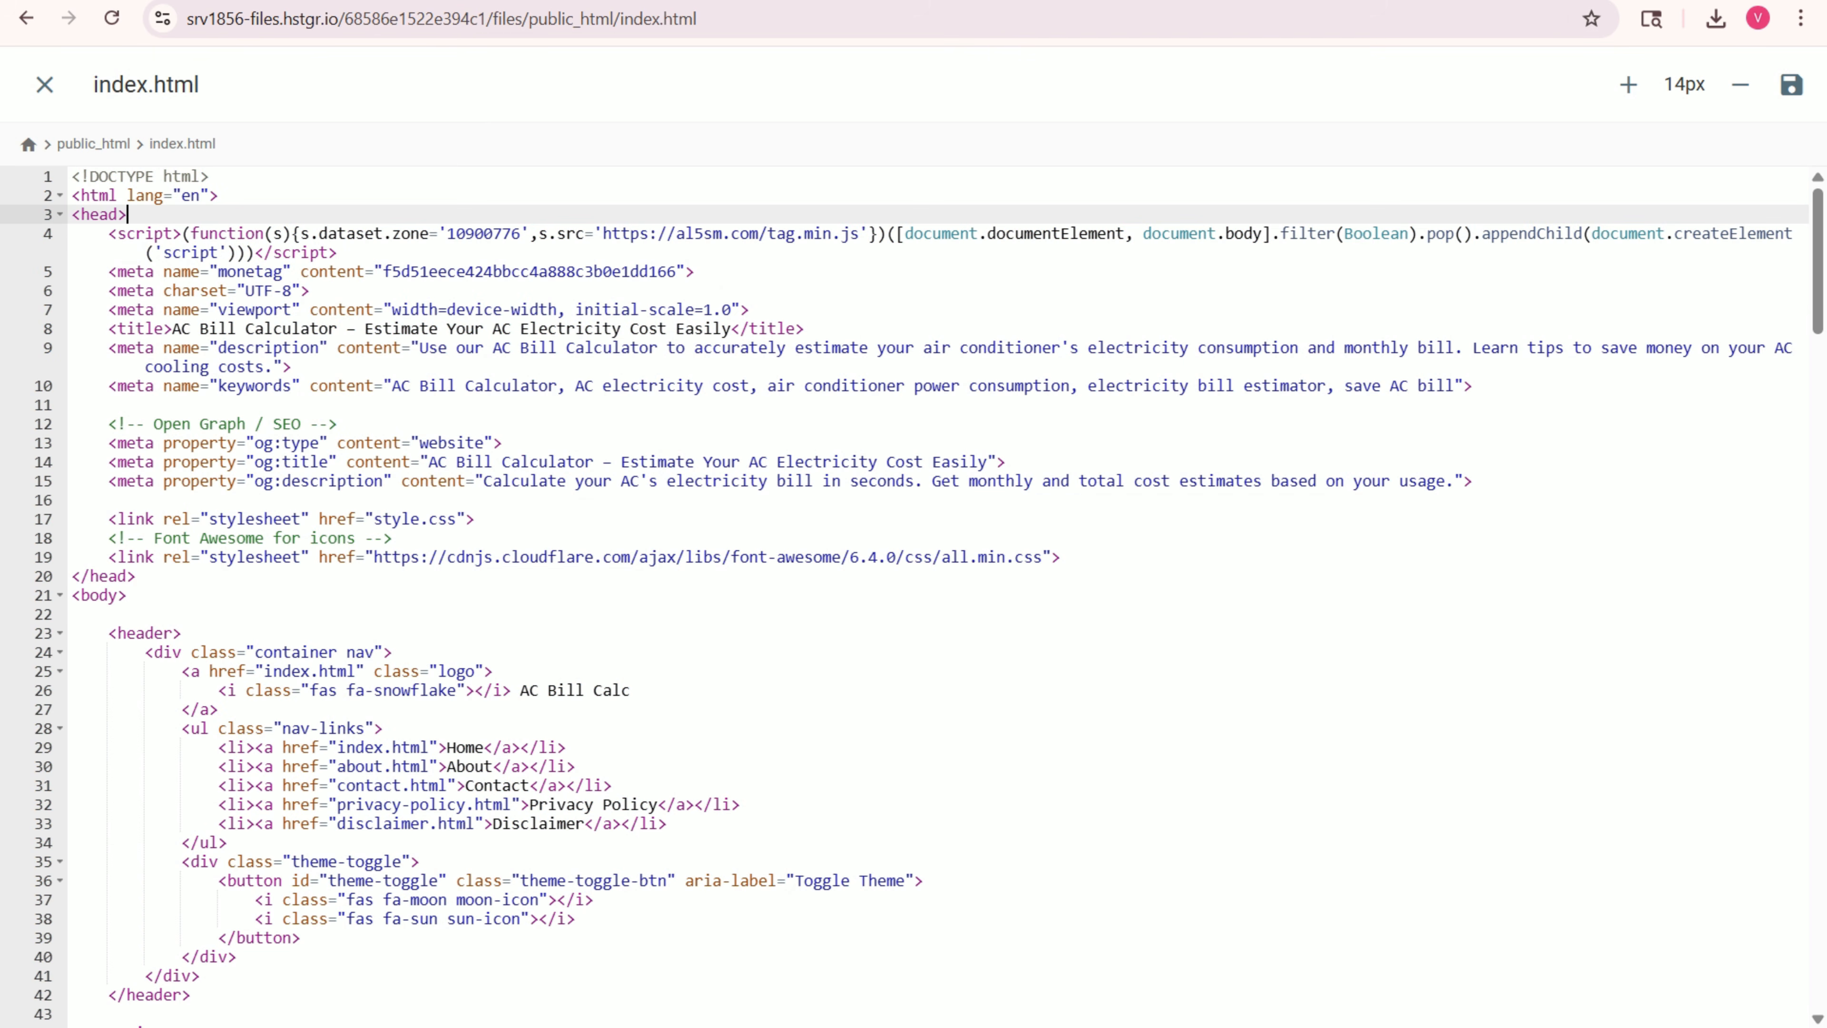
key(Return)
key(ctrl+v)
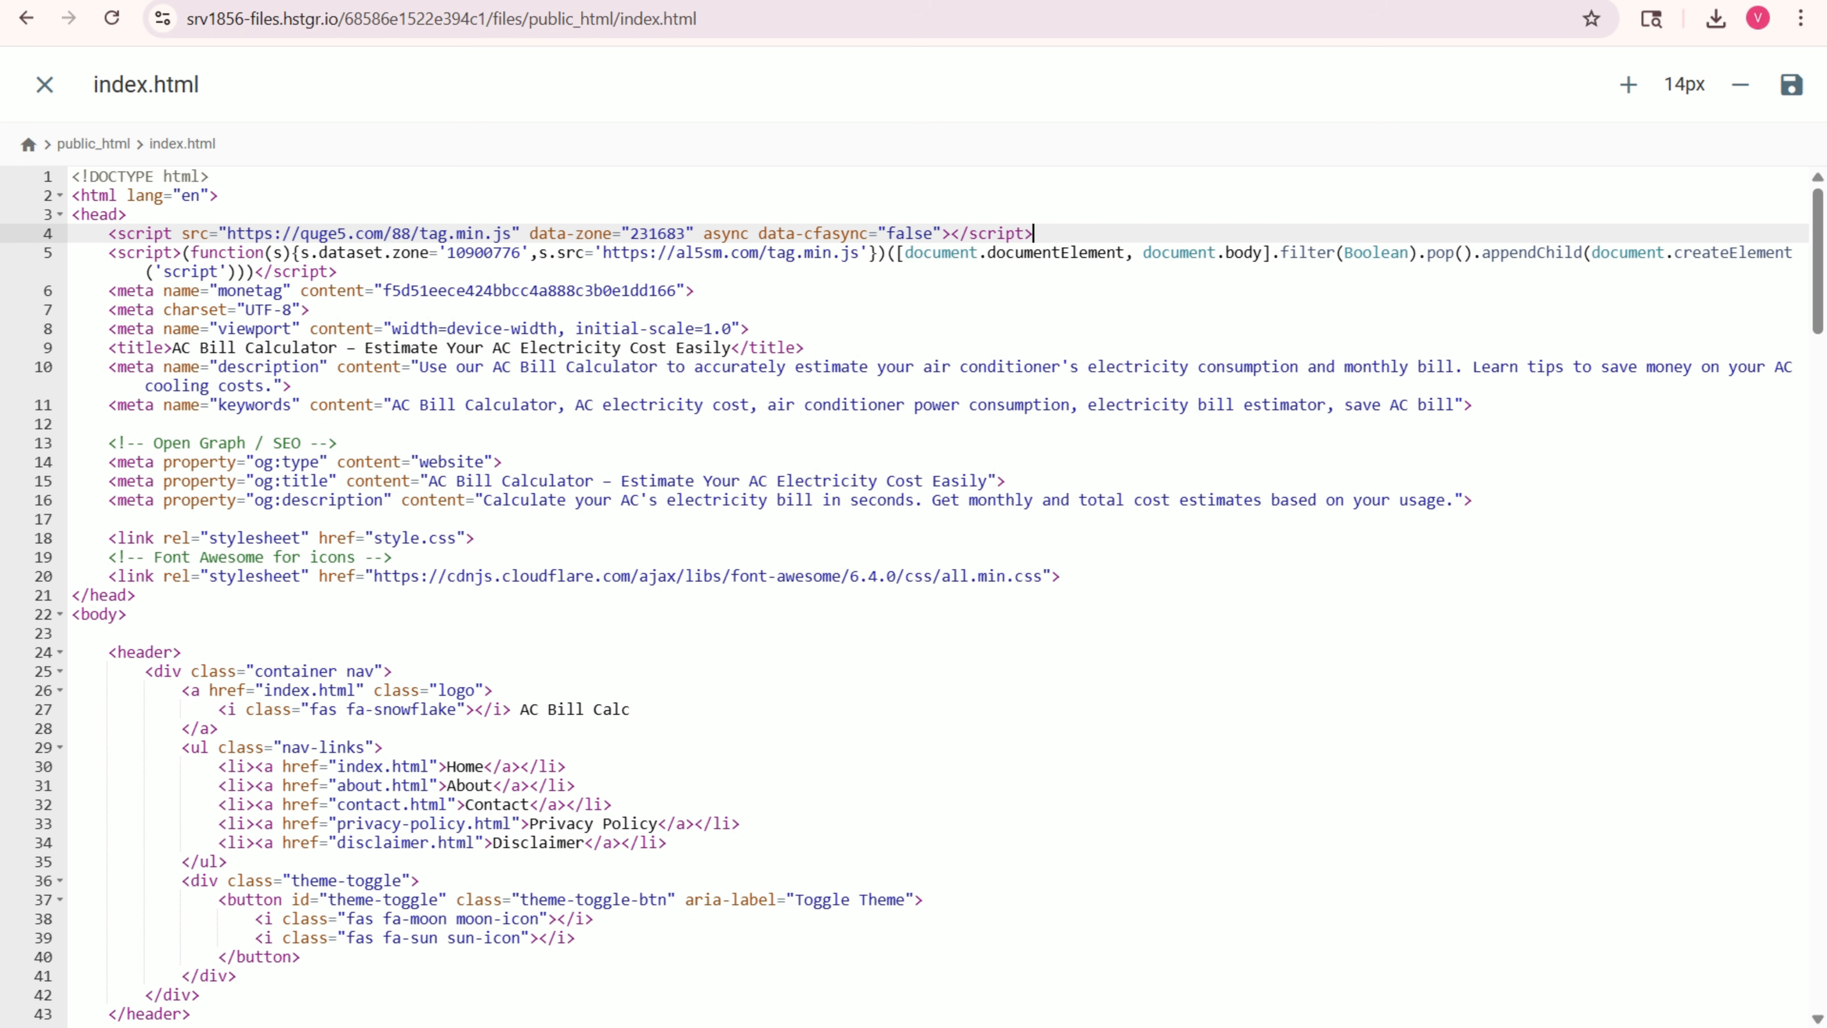
key(ctrl+s)
scroll(913, 597, down, 5)
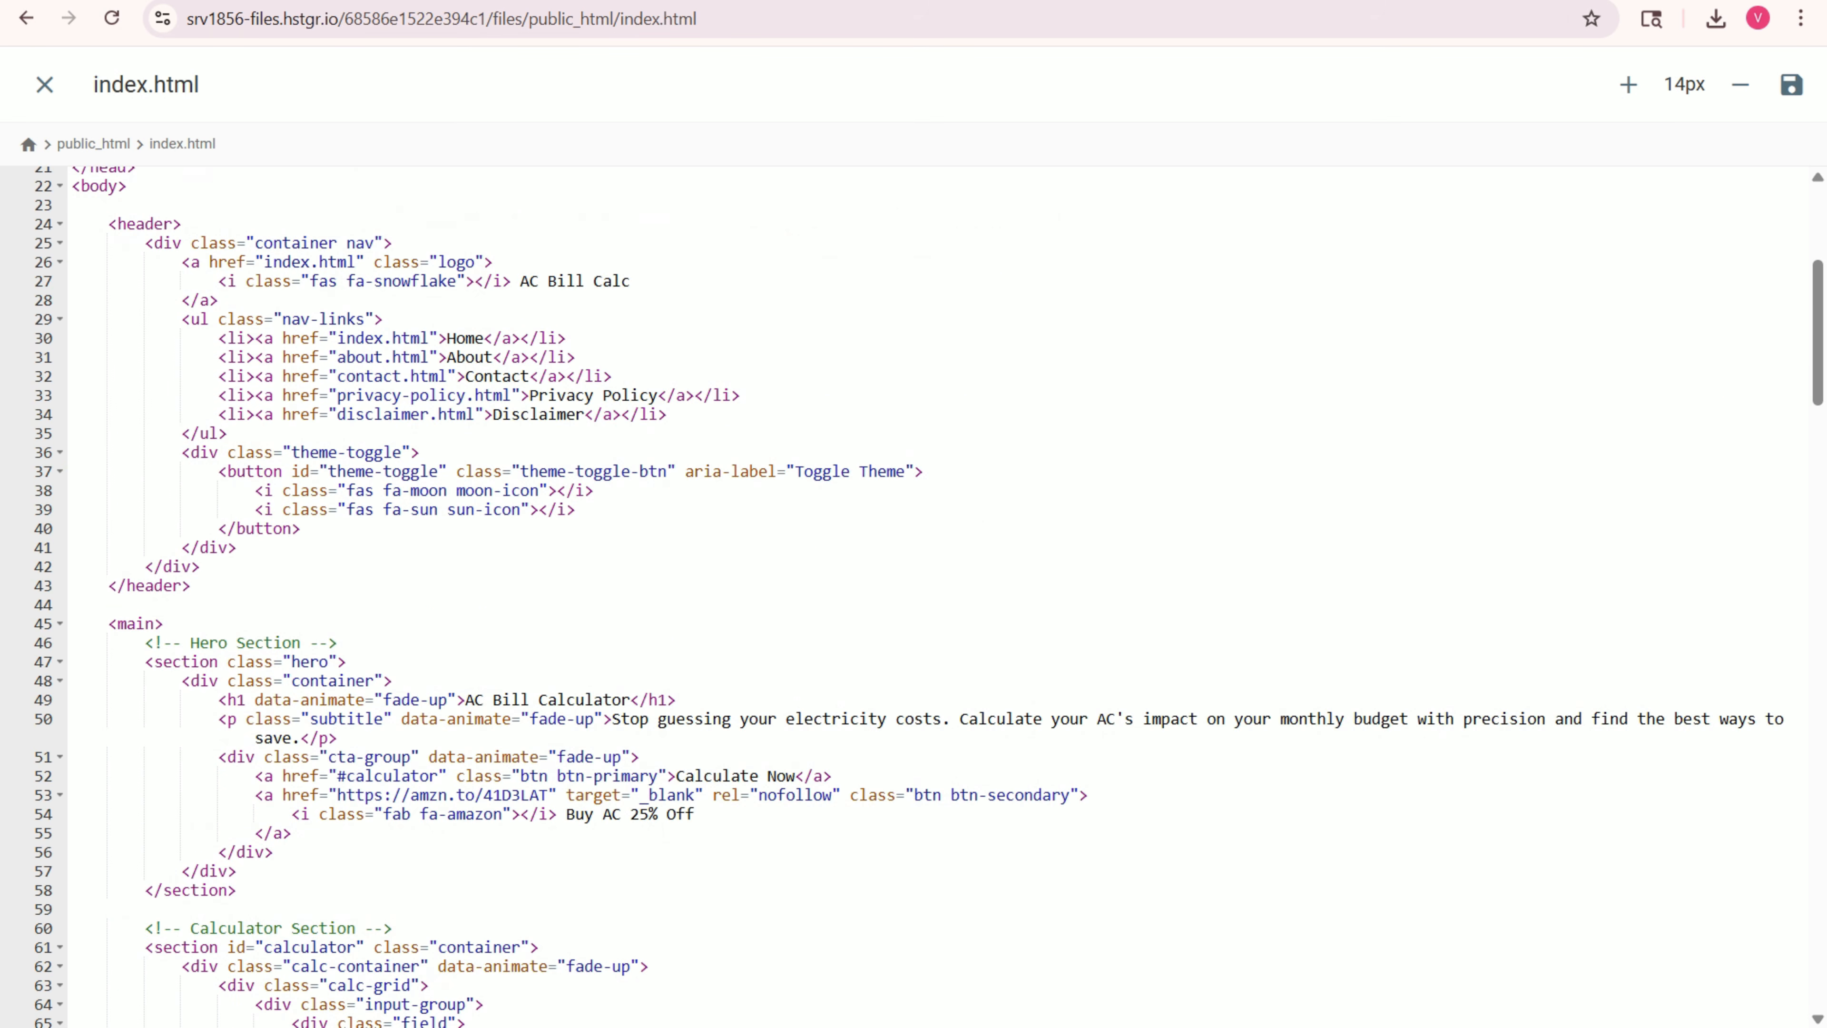
- Reload the live AC Bill Calculator page and check the Multitag ads across it, closing the ad tab and dismissing the ad overlay
key(ctrl+Tab)
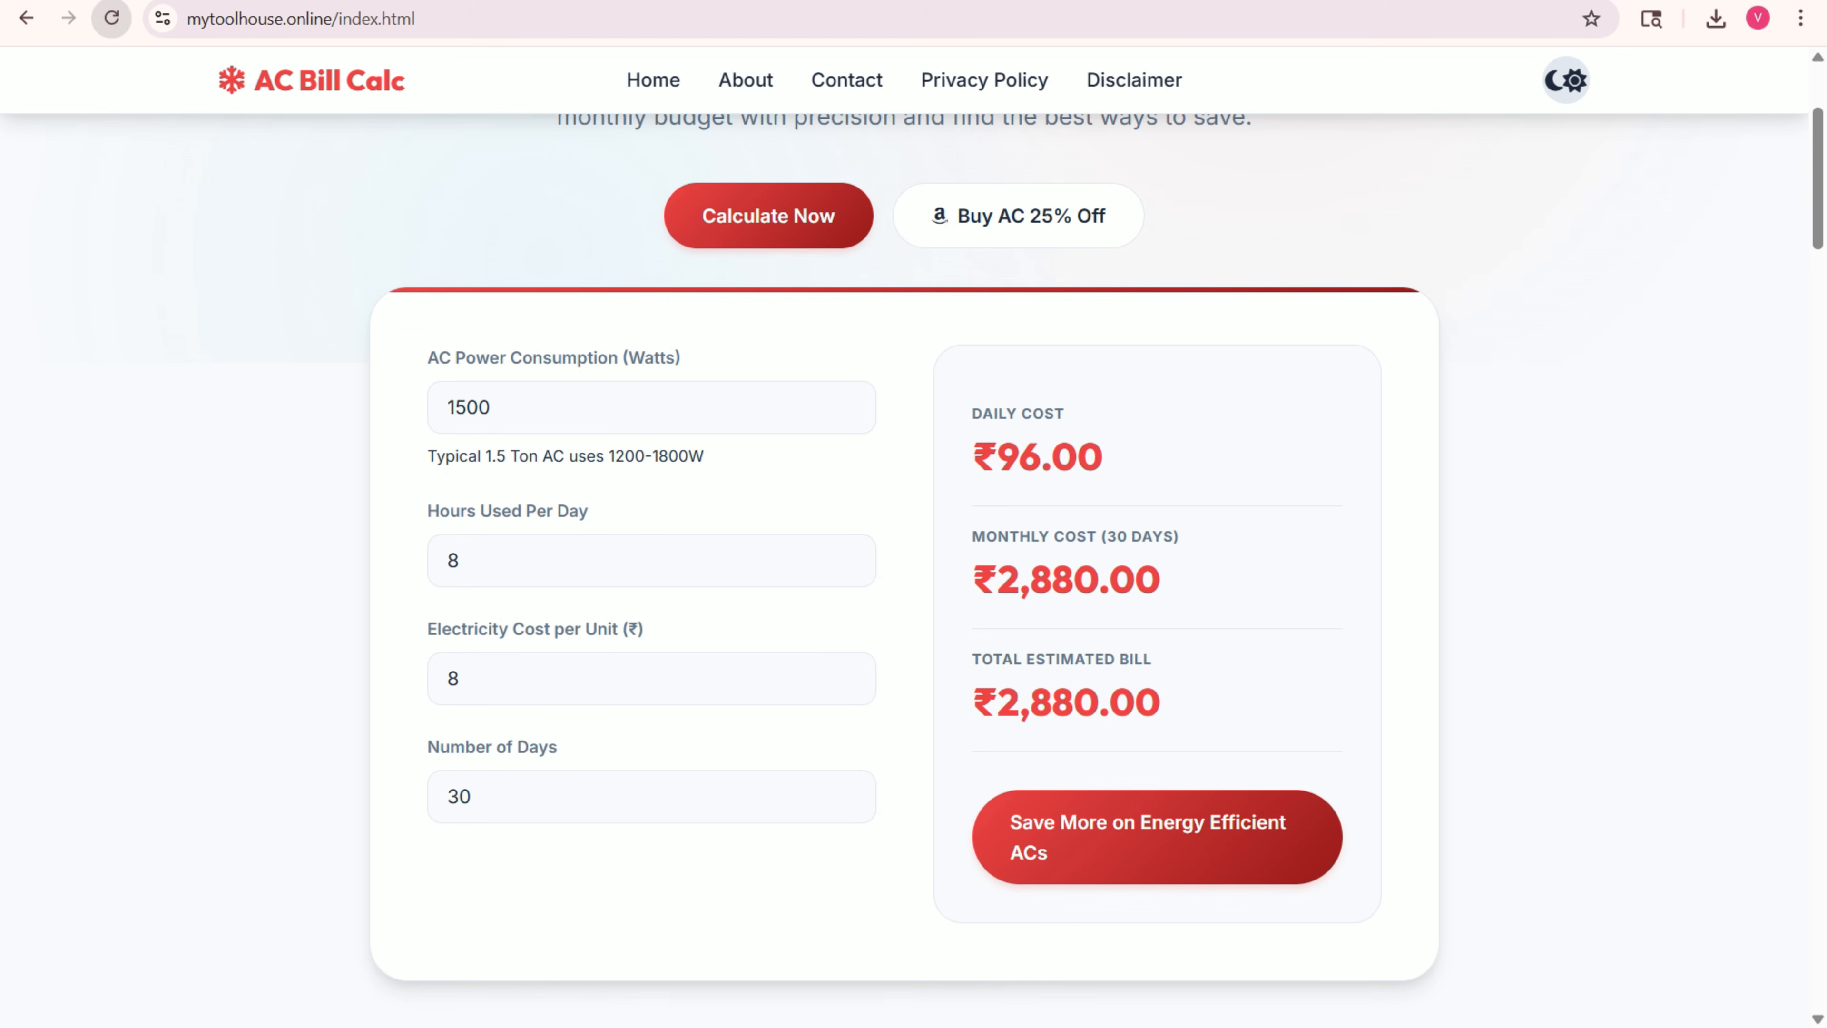
click(111, 19)
scroll(998, 292, down, 3)
scroll(998, 291, down, 8)
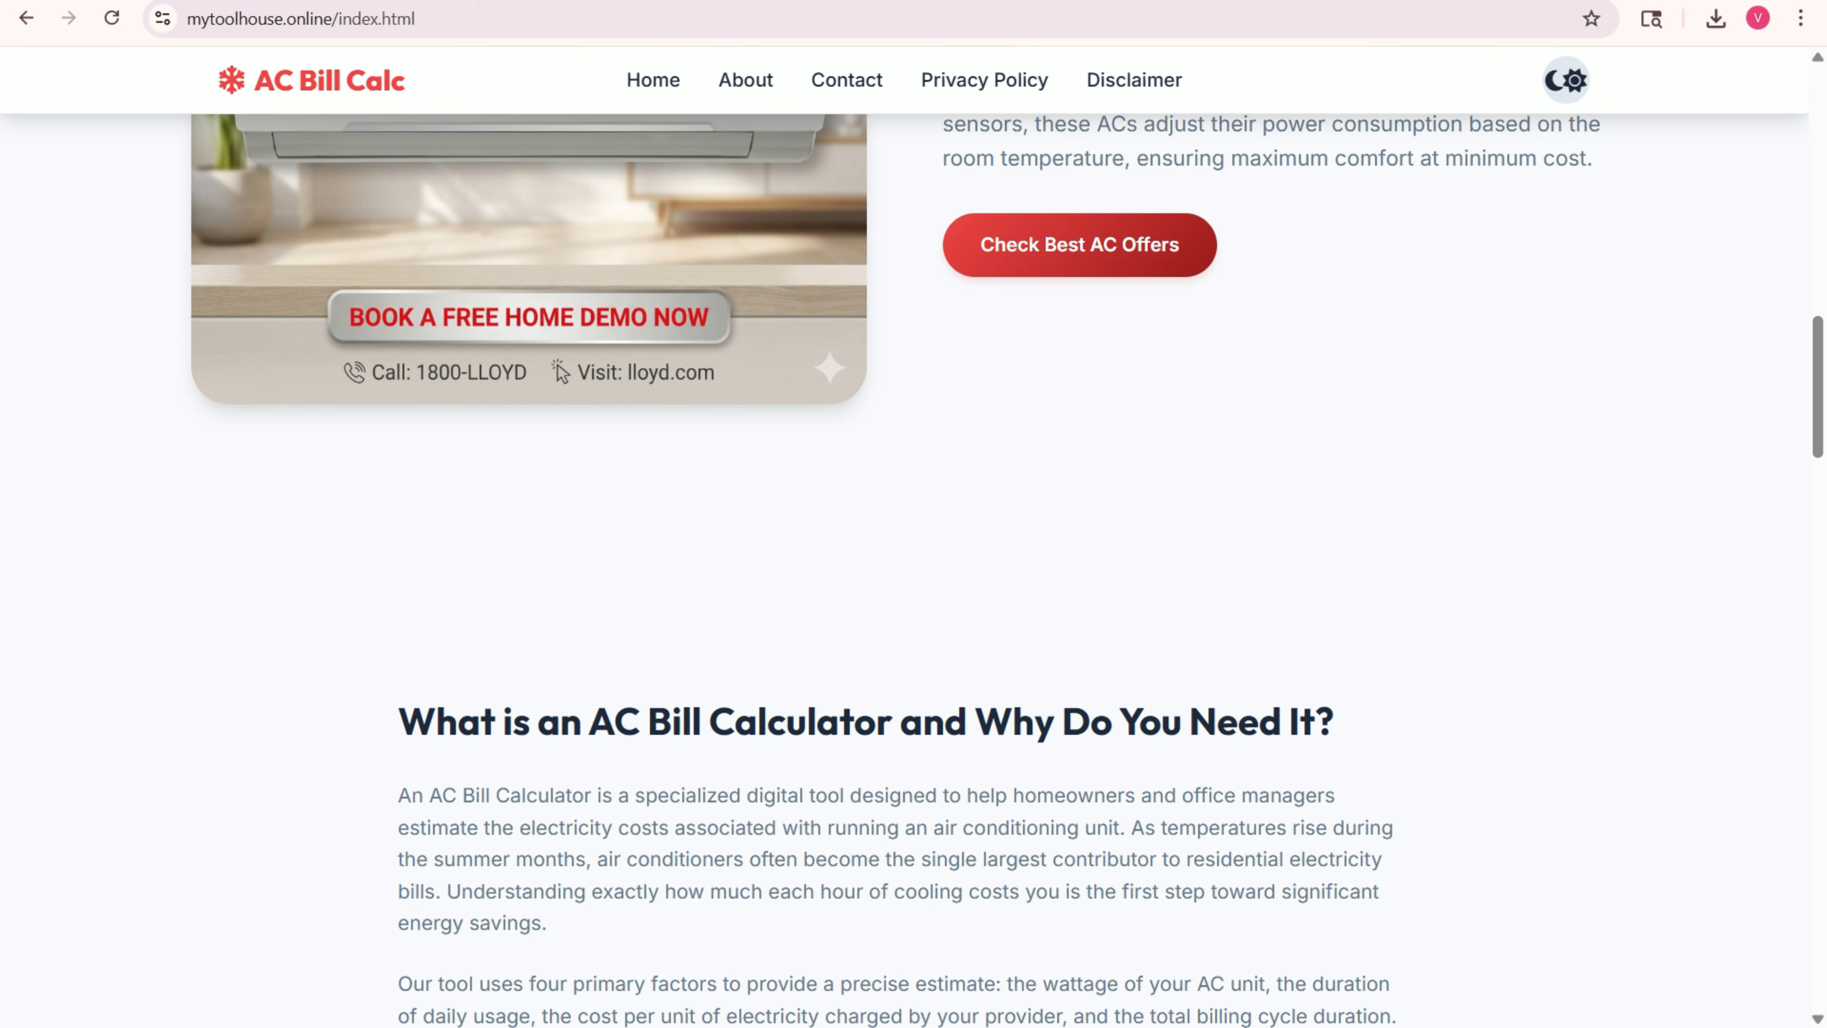
click(1817, 387)
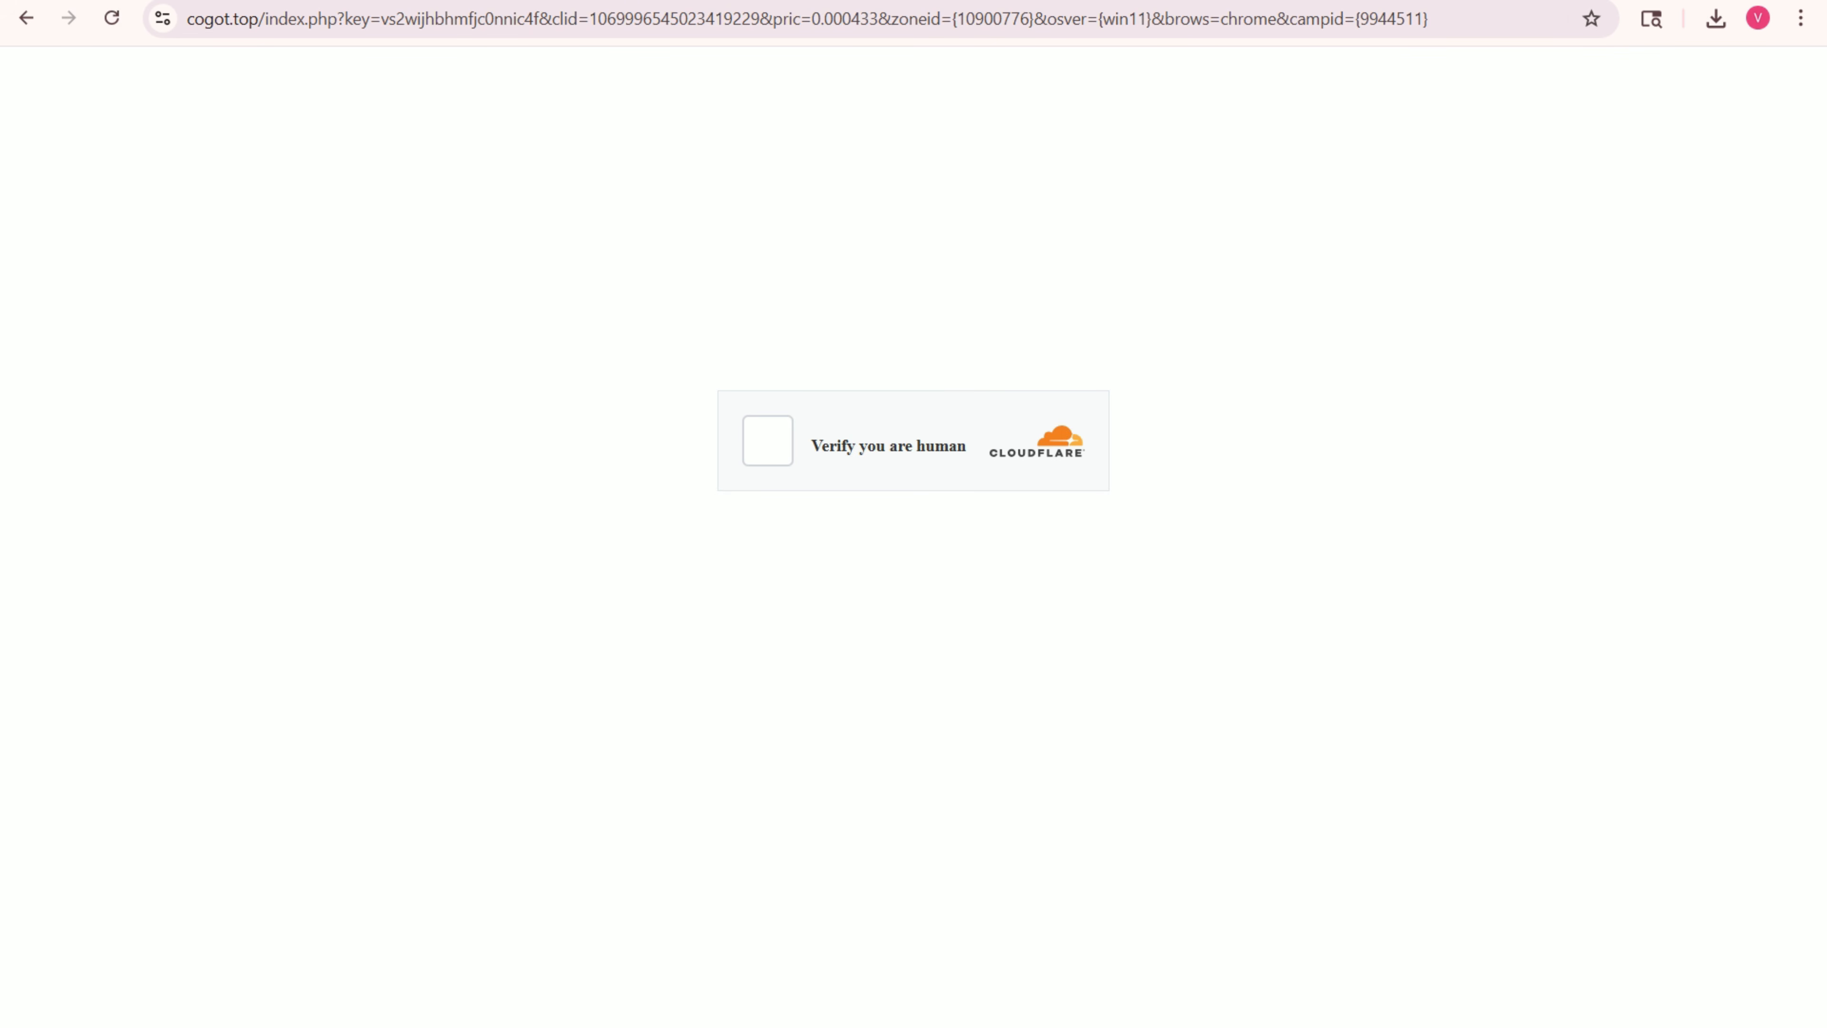
key(ctrl+w)
scroll(914, 539, up, 7)
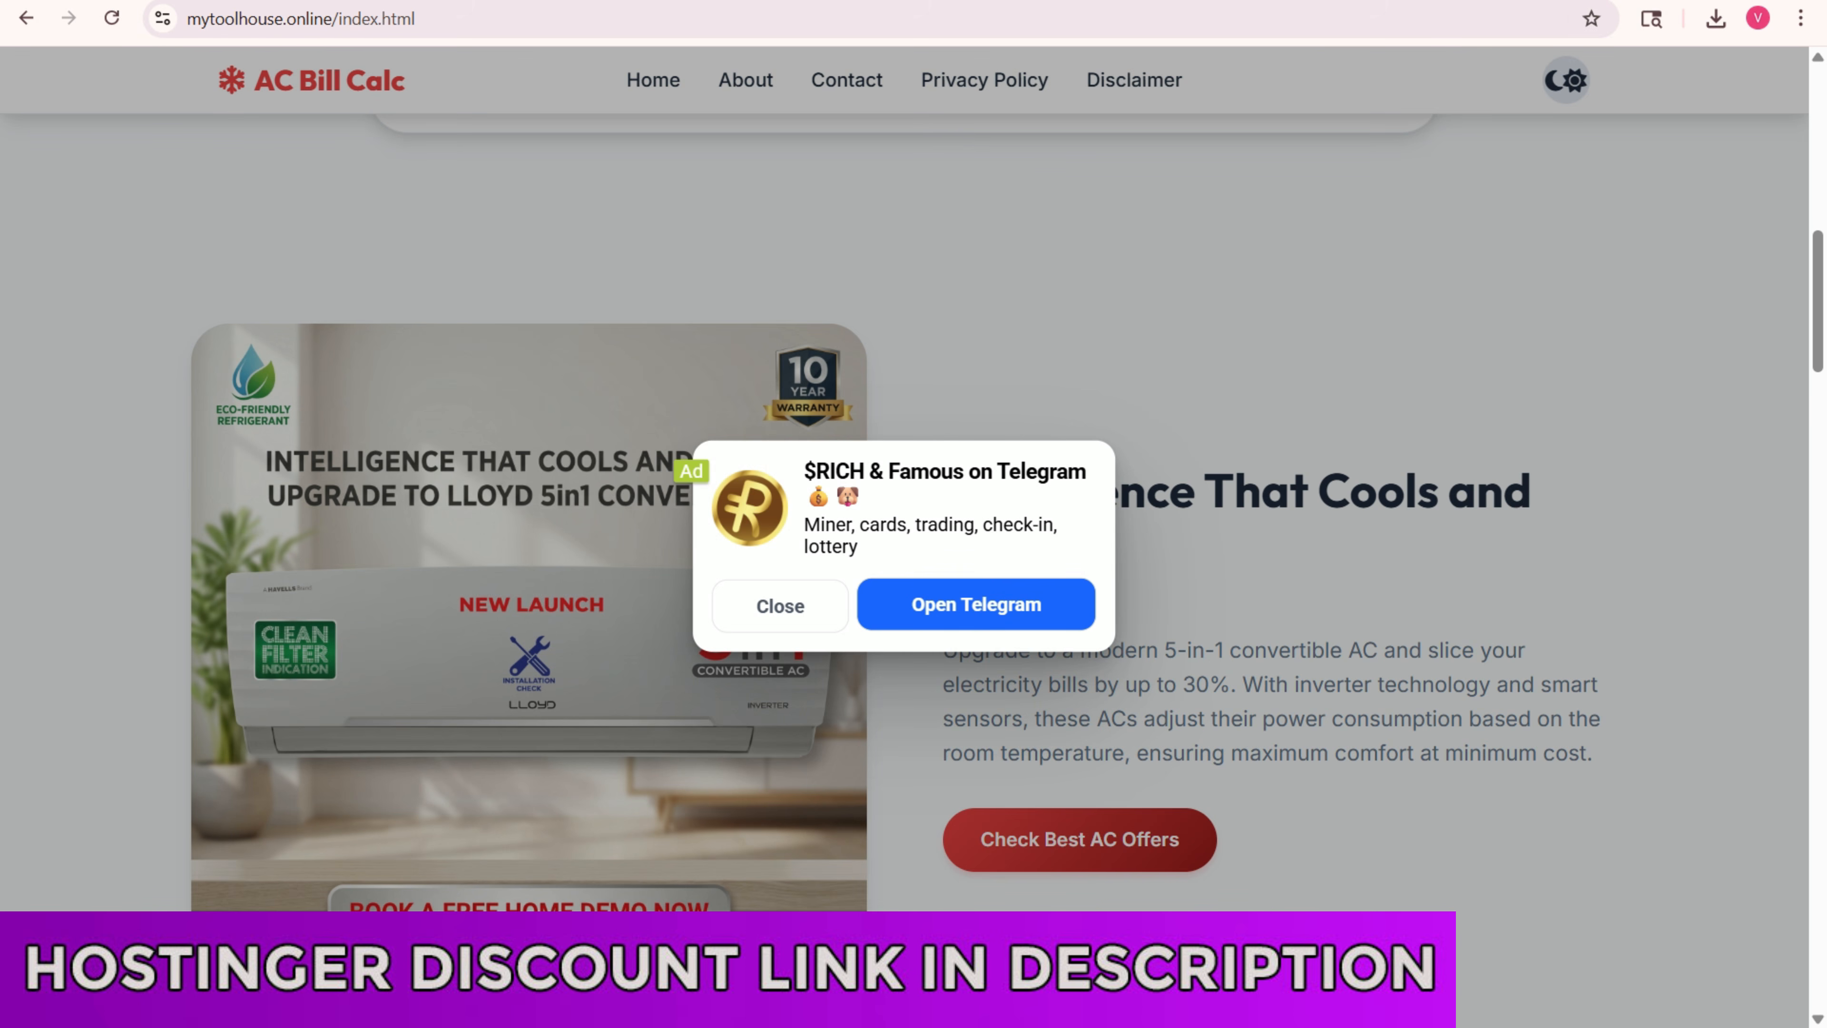
scroll(914, 540, up, 12)
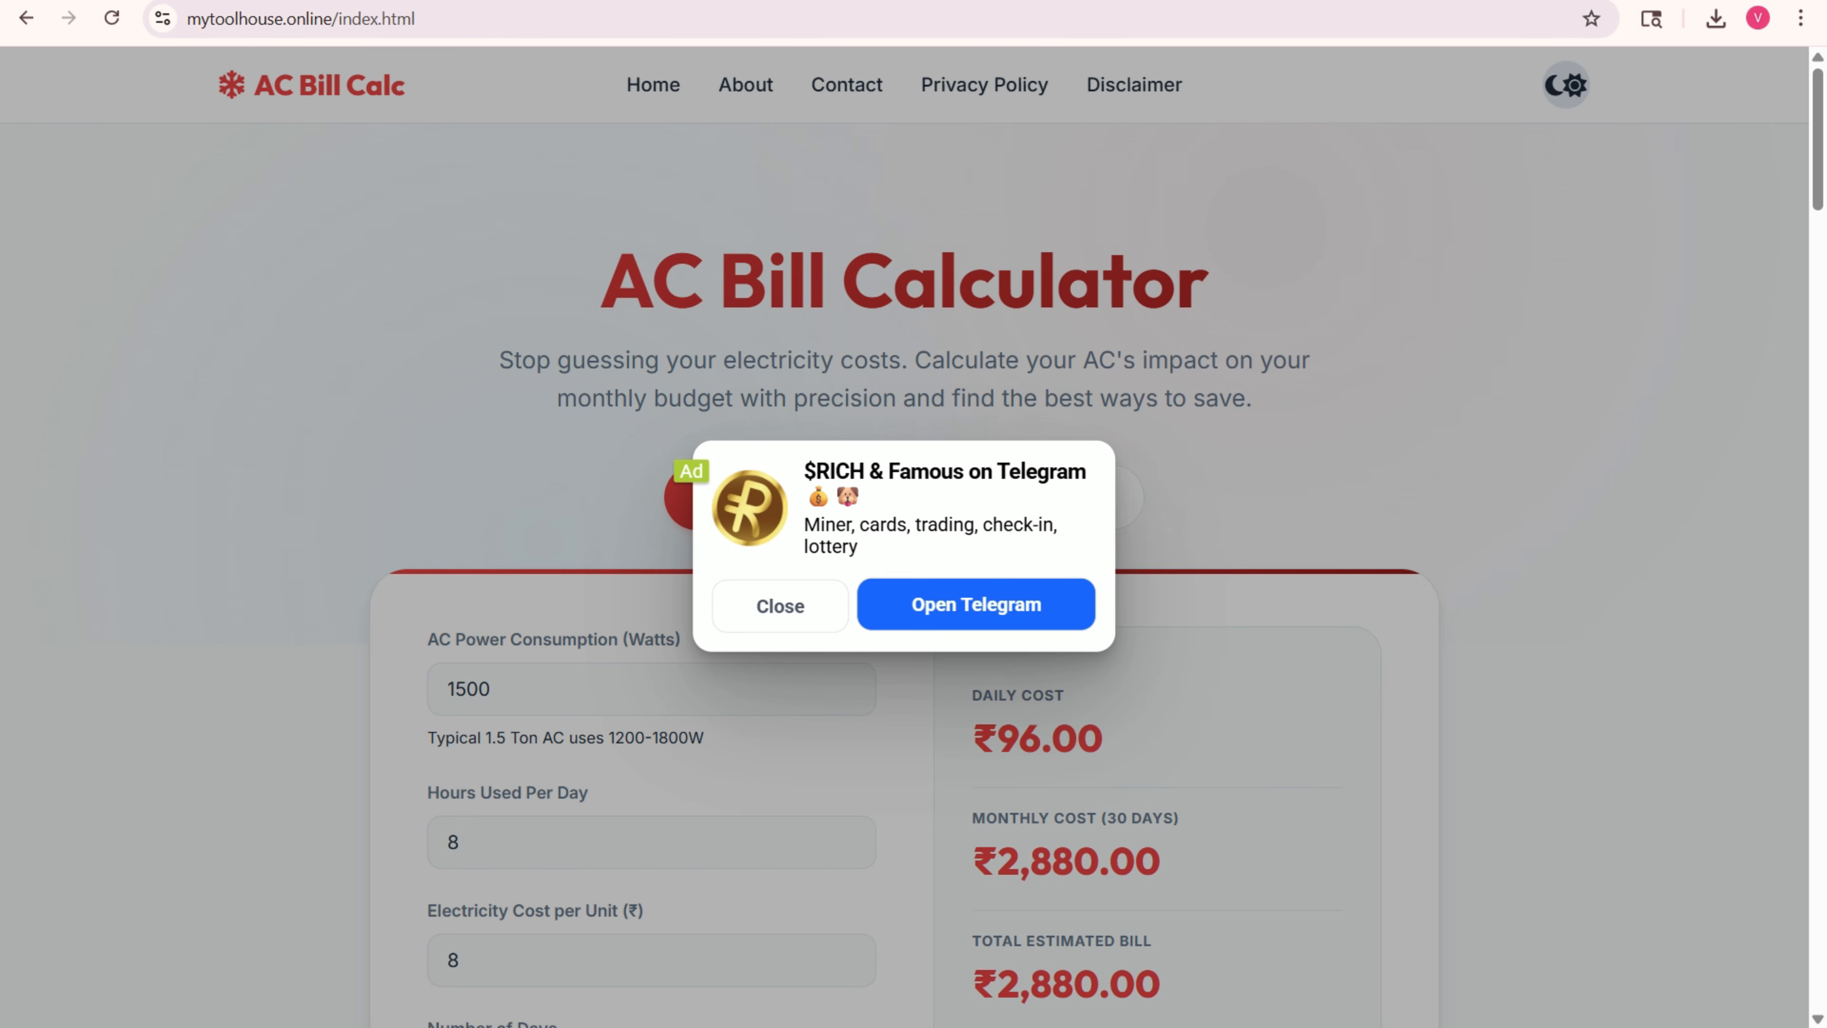
click(780, 606)
scroll(780, 606, down, 2)
scroll(780, 606, up, 2)
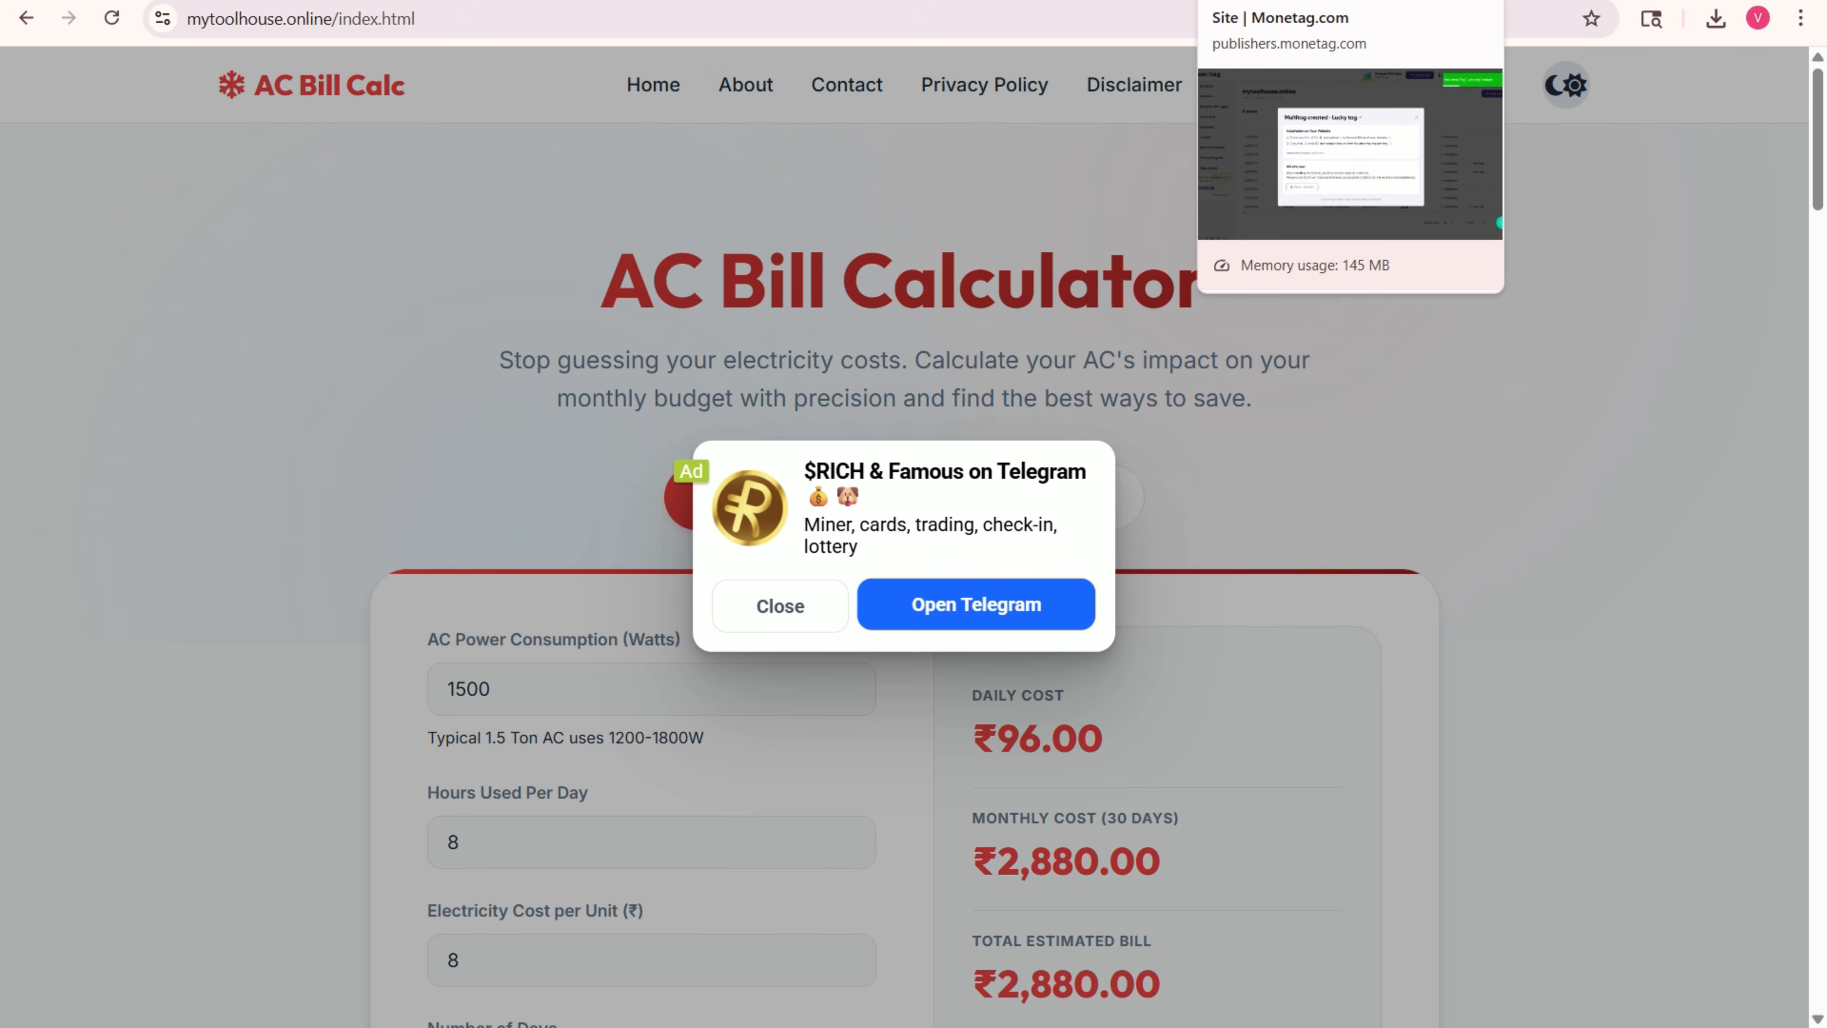
- Close the Multitag instructions in Monetag and add a zone to mytoolhouse.online using the In-Page Push (Banner) format
click(1287, 1)
click(1269, 315)
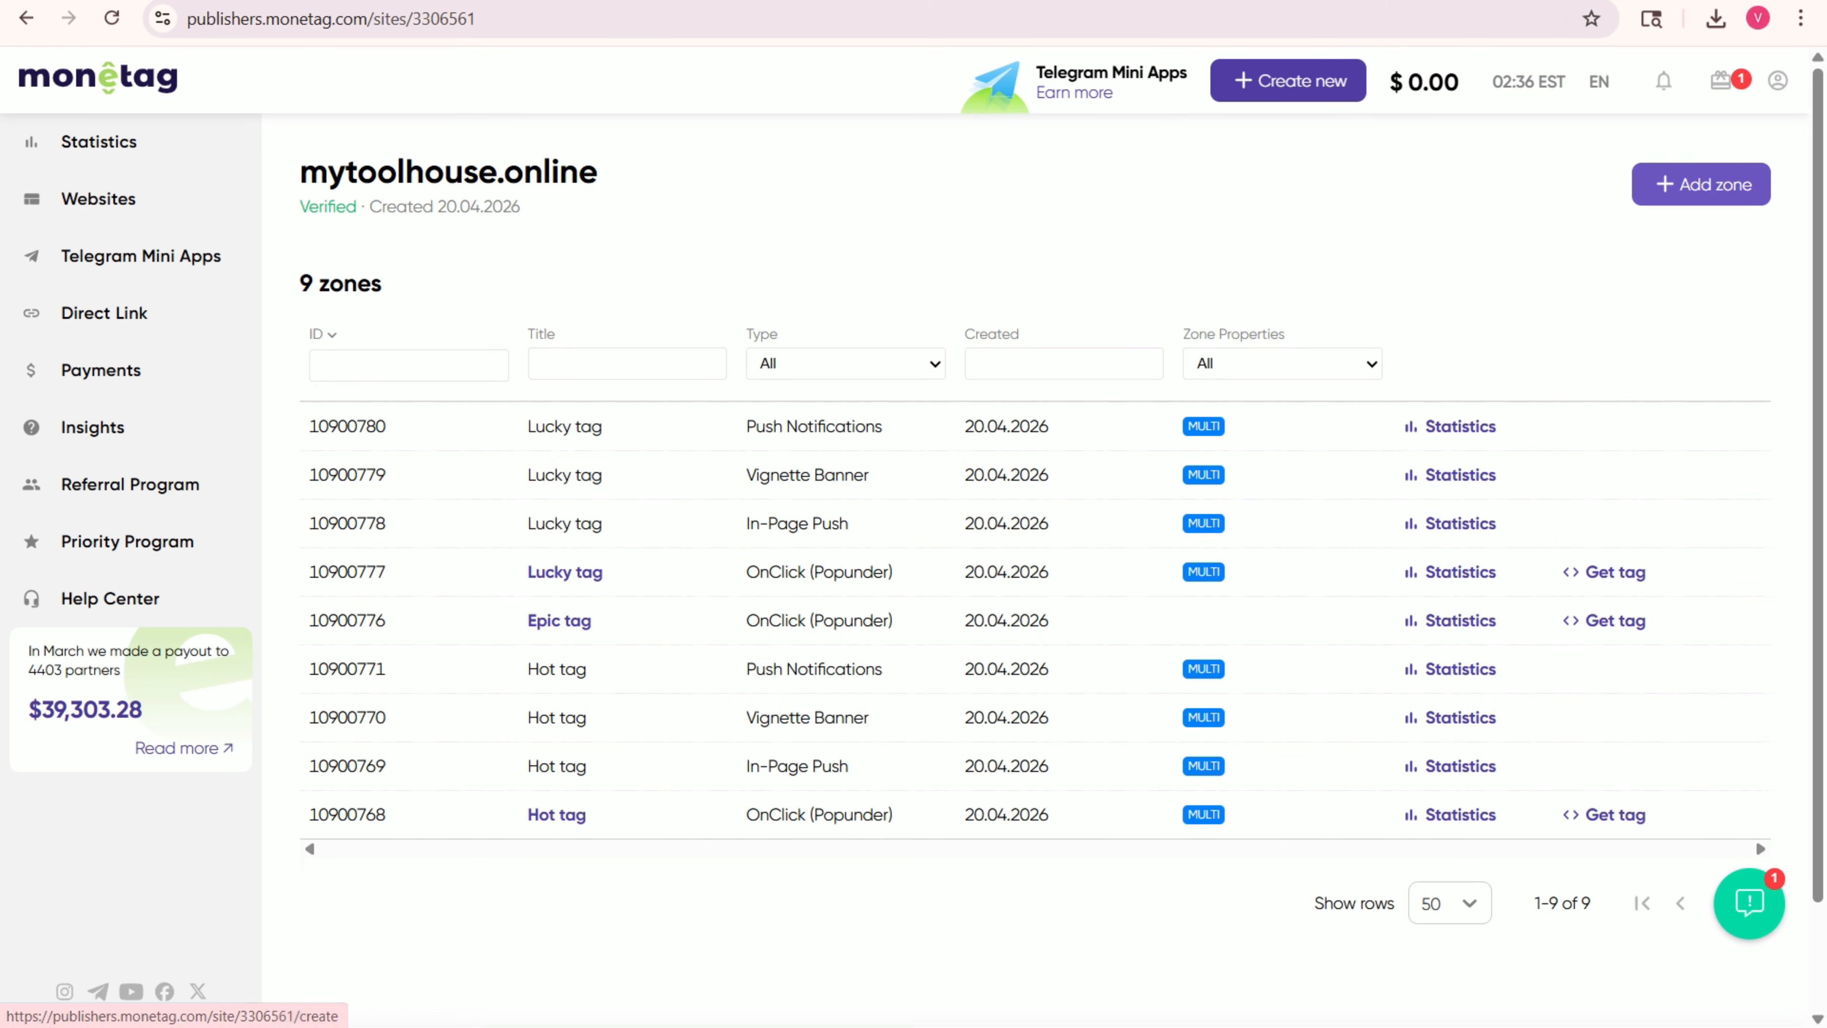
click(1701, 184)
scroll(1036, 568, down, 10)
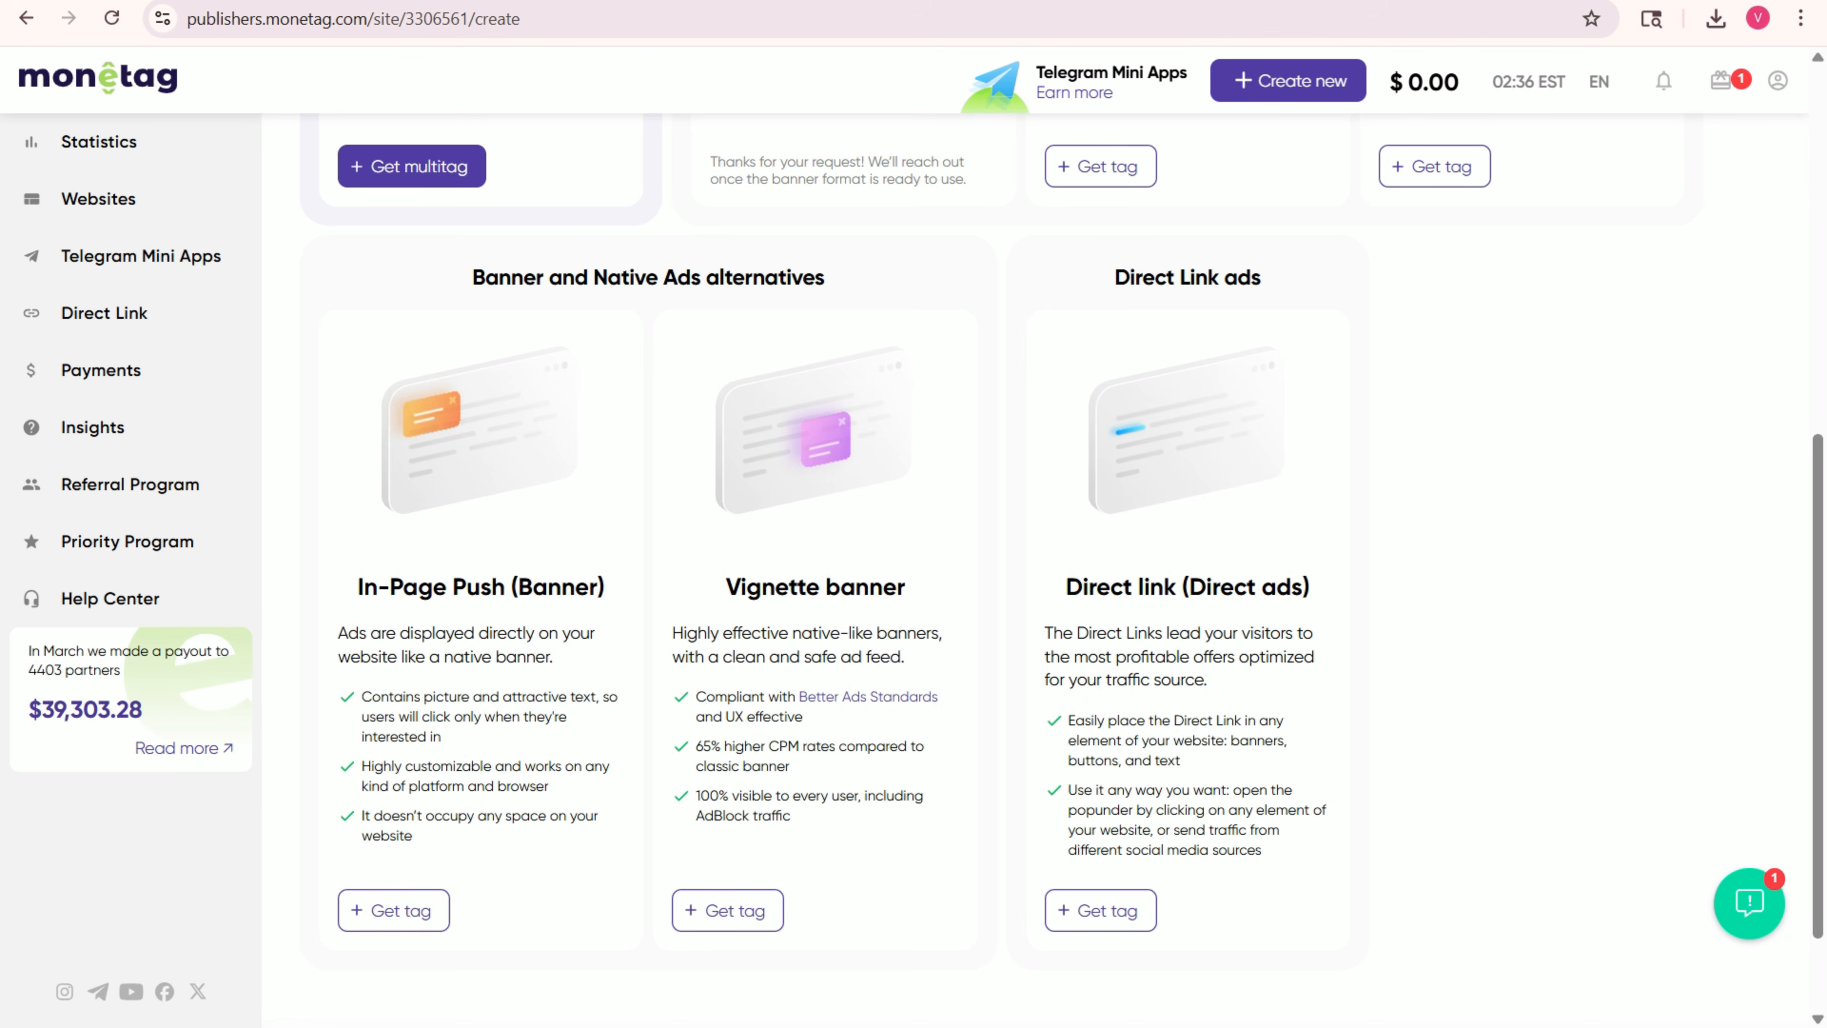
click(393, 910)
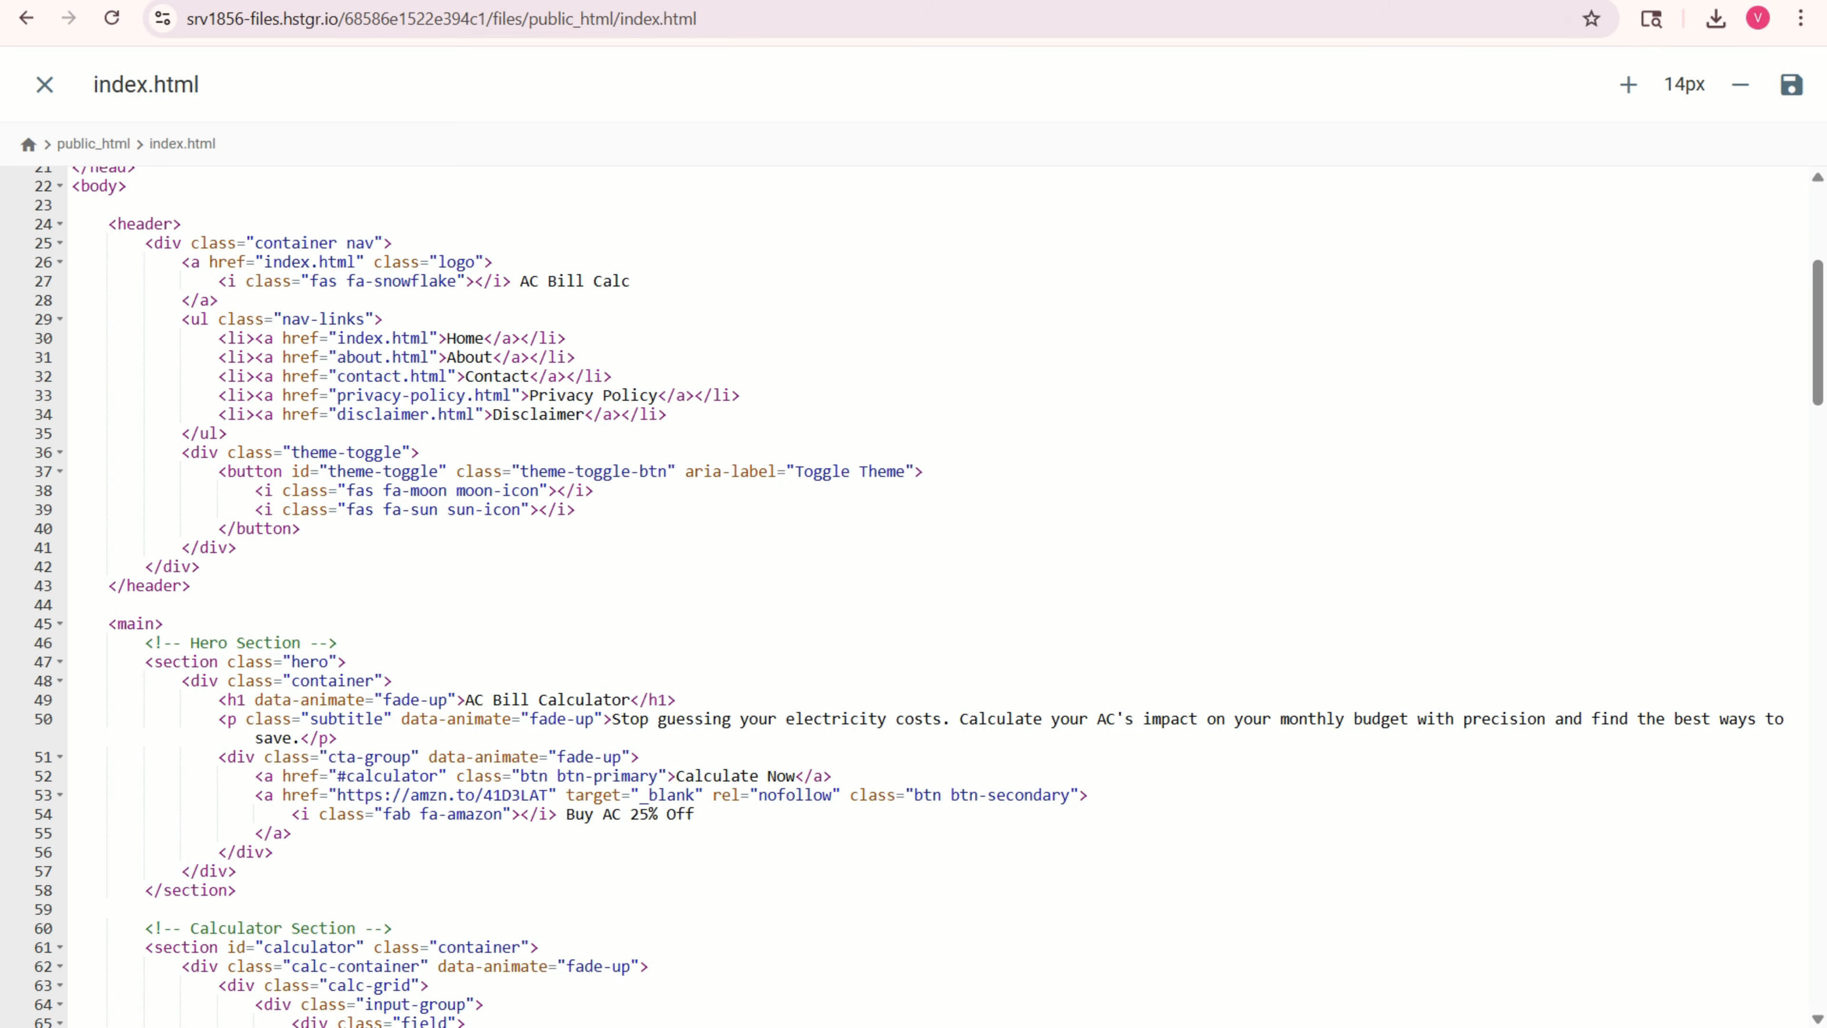
- Paste the In-Page Push tag script on a new line after the <head> tag in index.html and save the file
scroll(928, 597, up, 5)
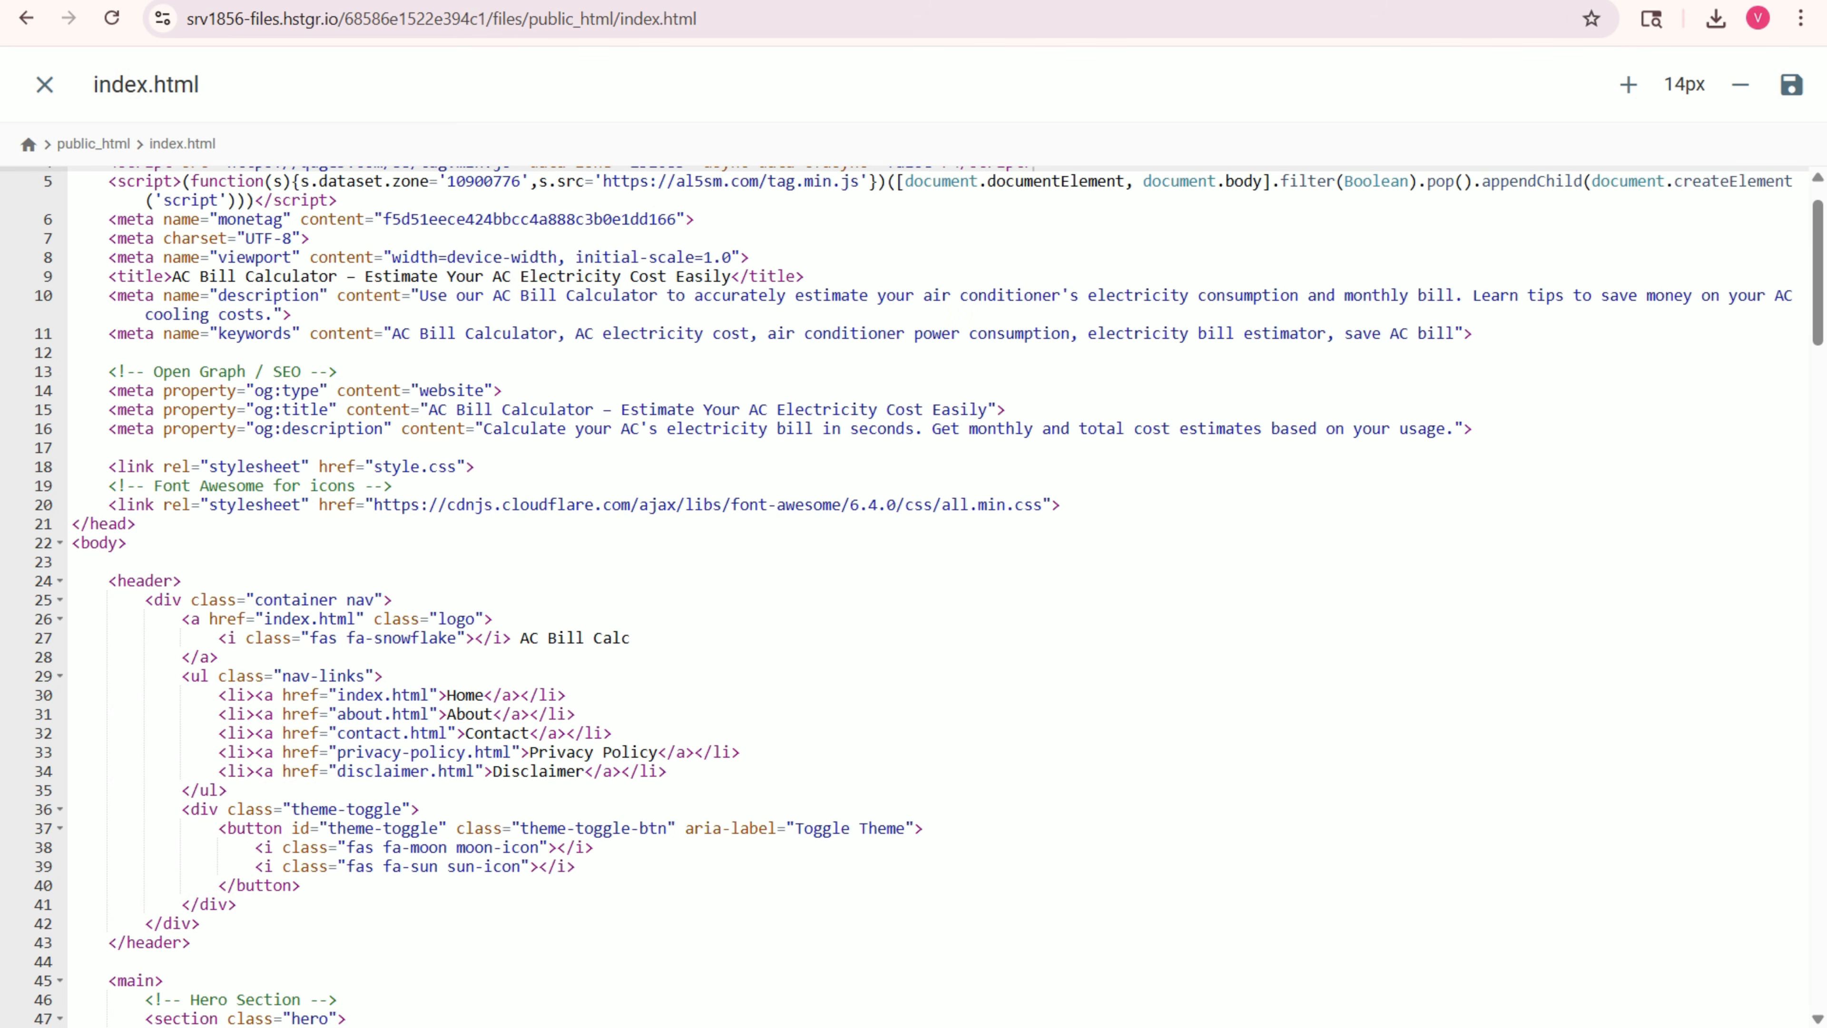
scroll(928, 597, down, 8)
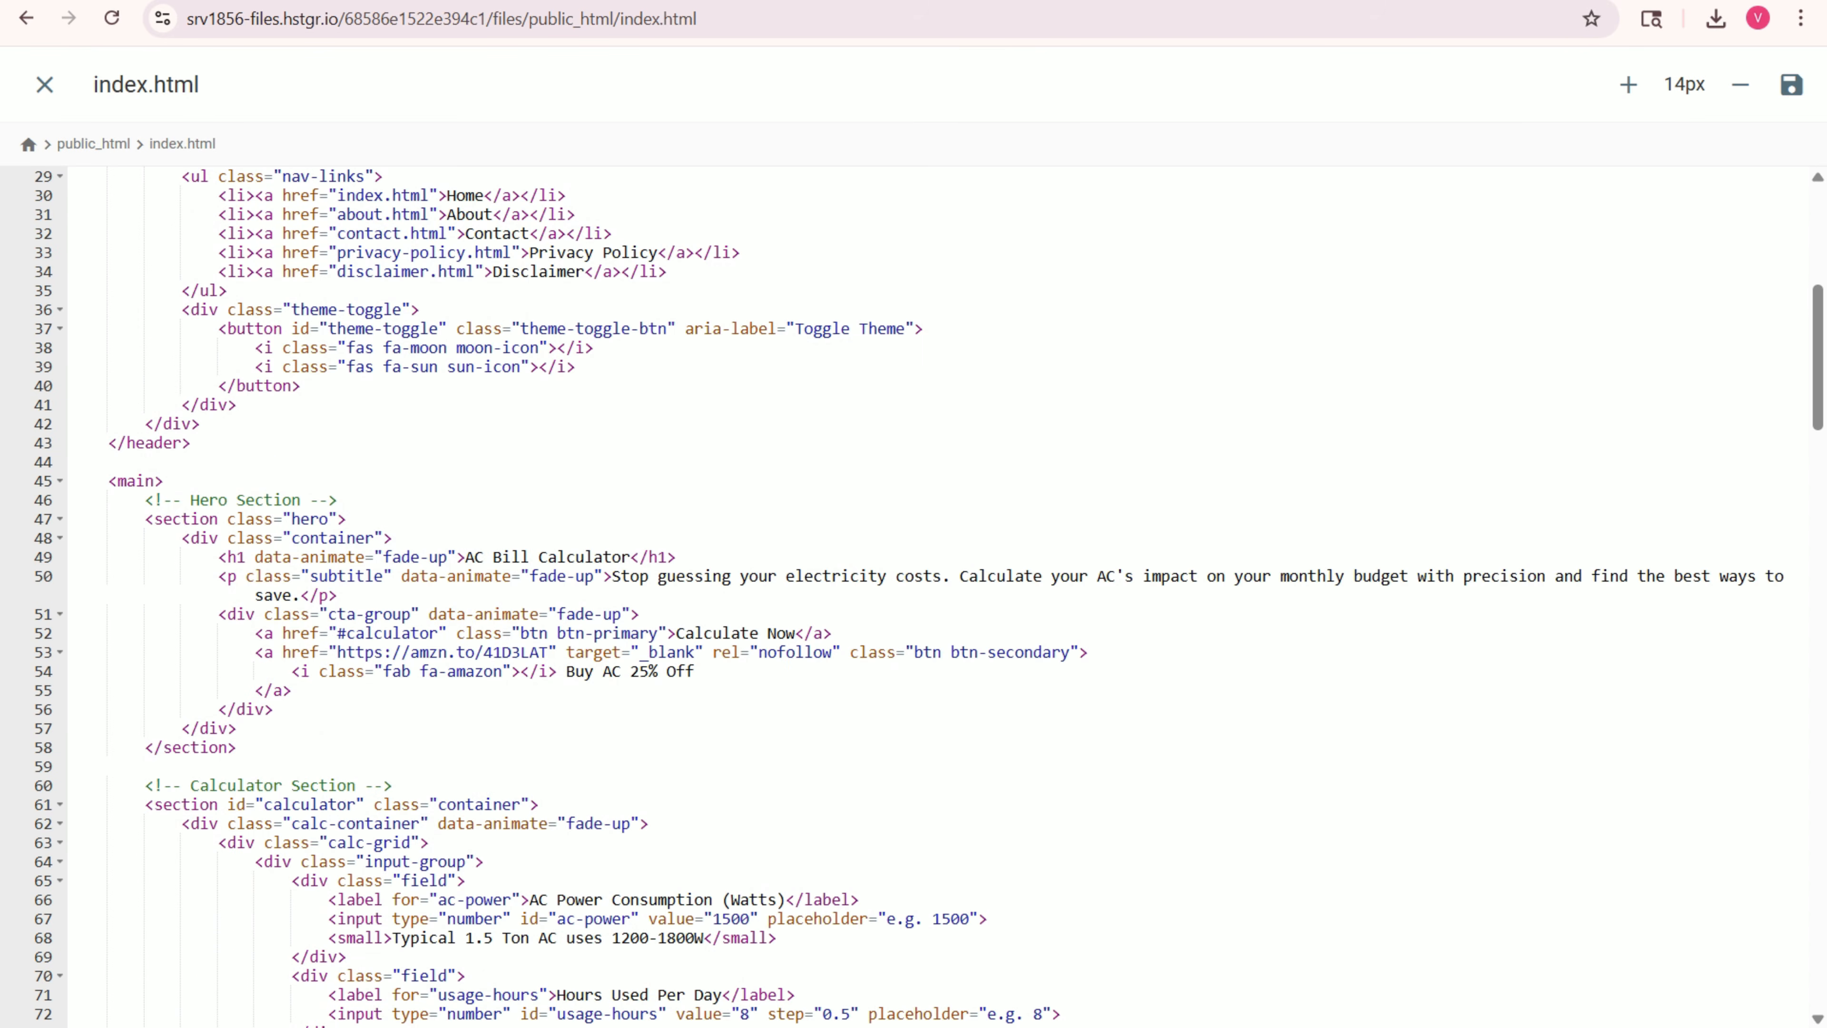
scroll(928, 597, up, 6)
click(155, 195)
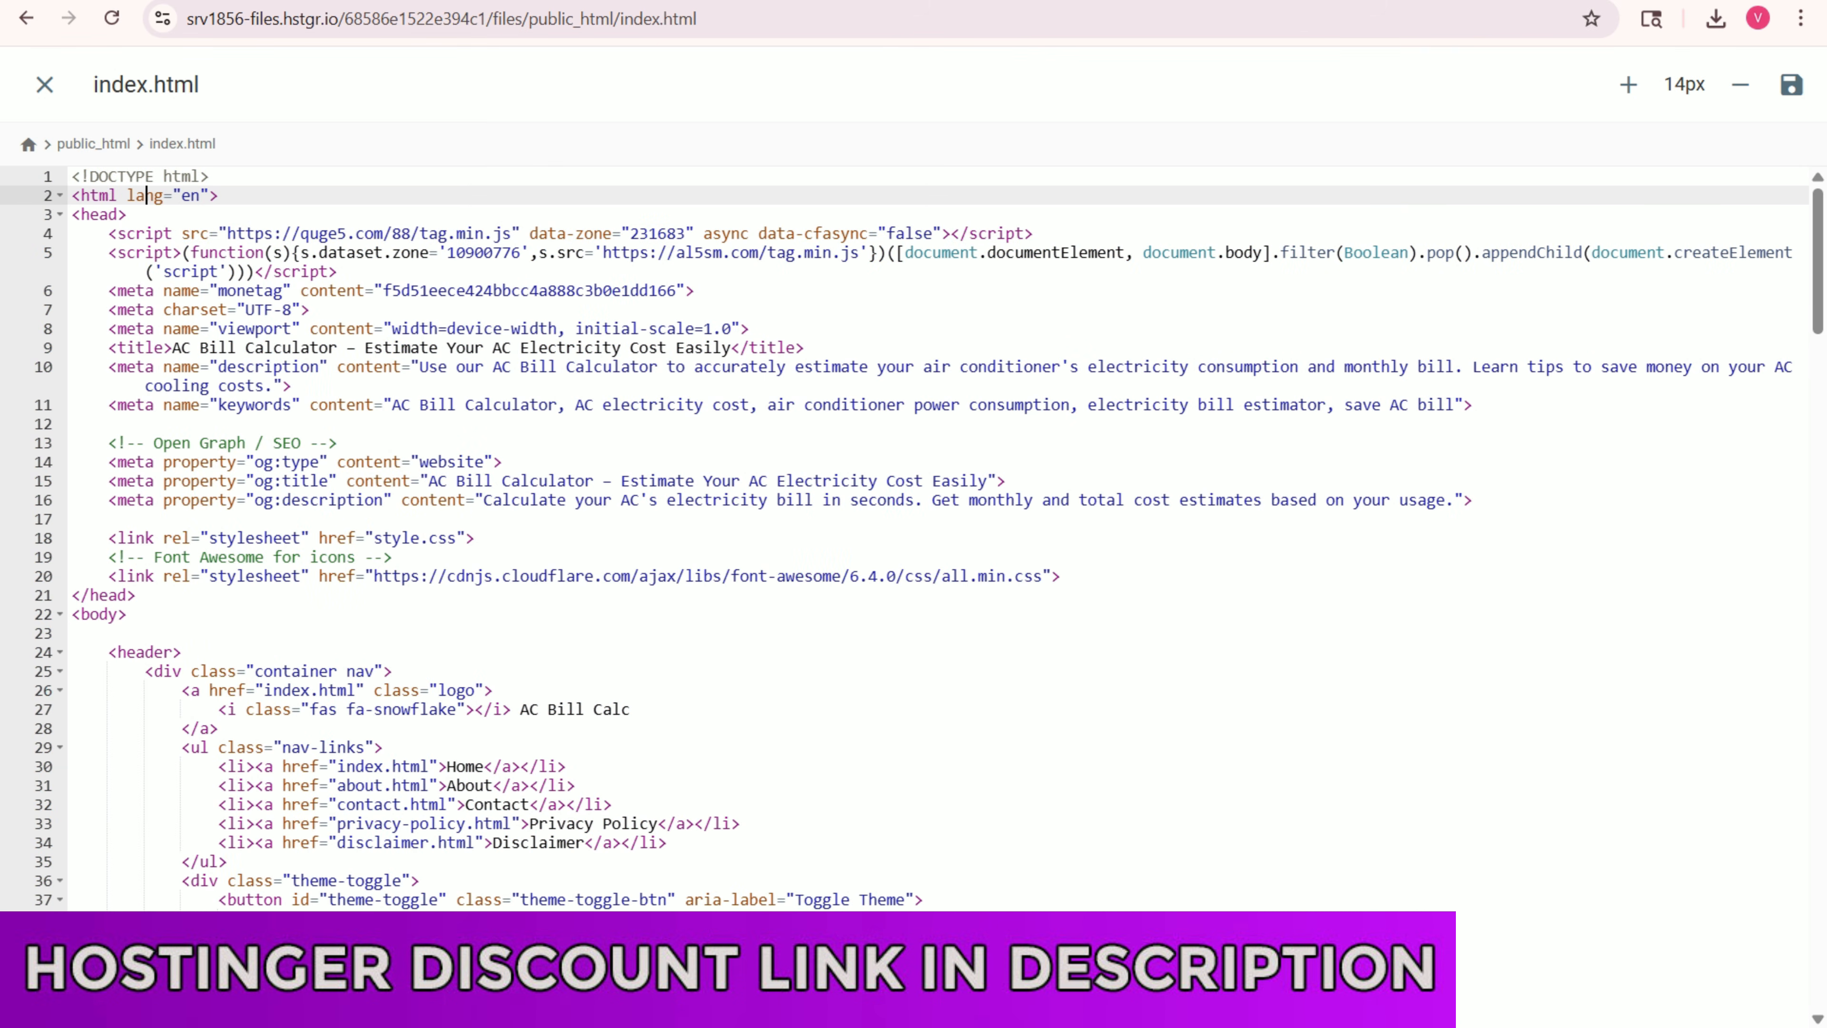
click(129, 215)
key(Return)
key(ctrl+v)
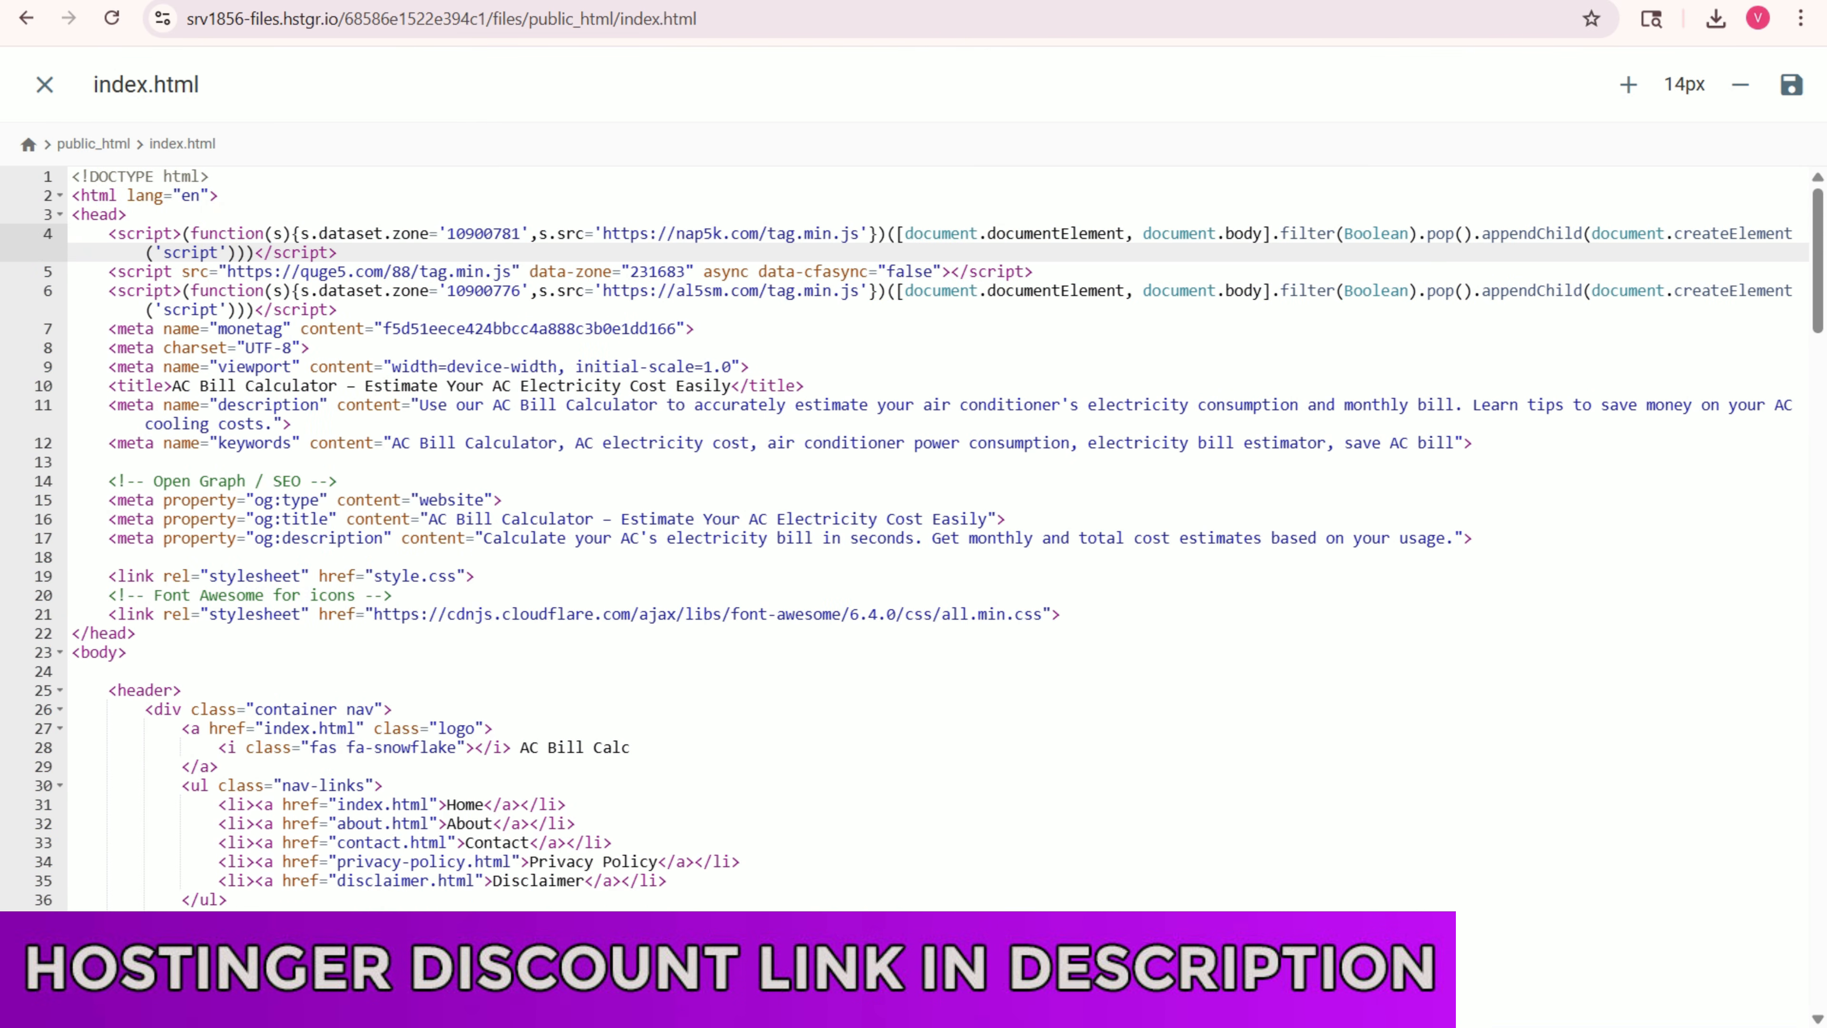
key(ctrl+s)
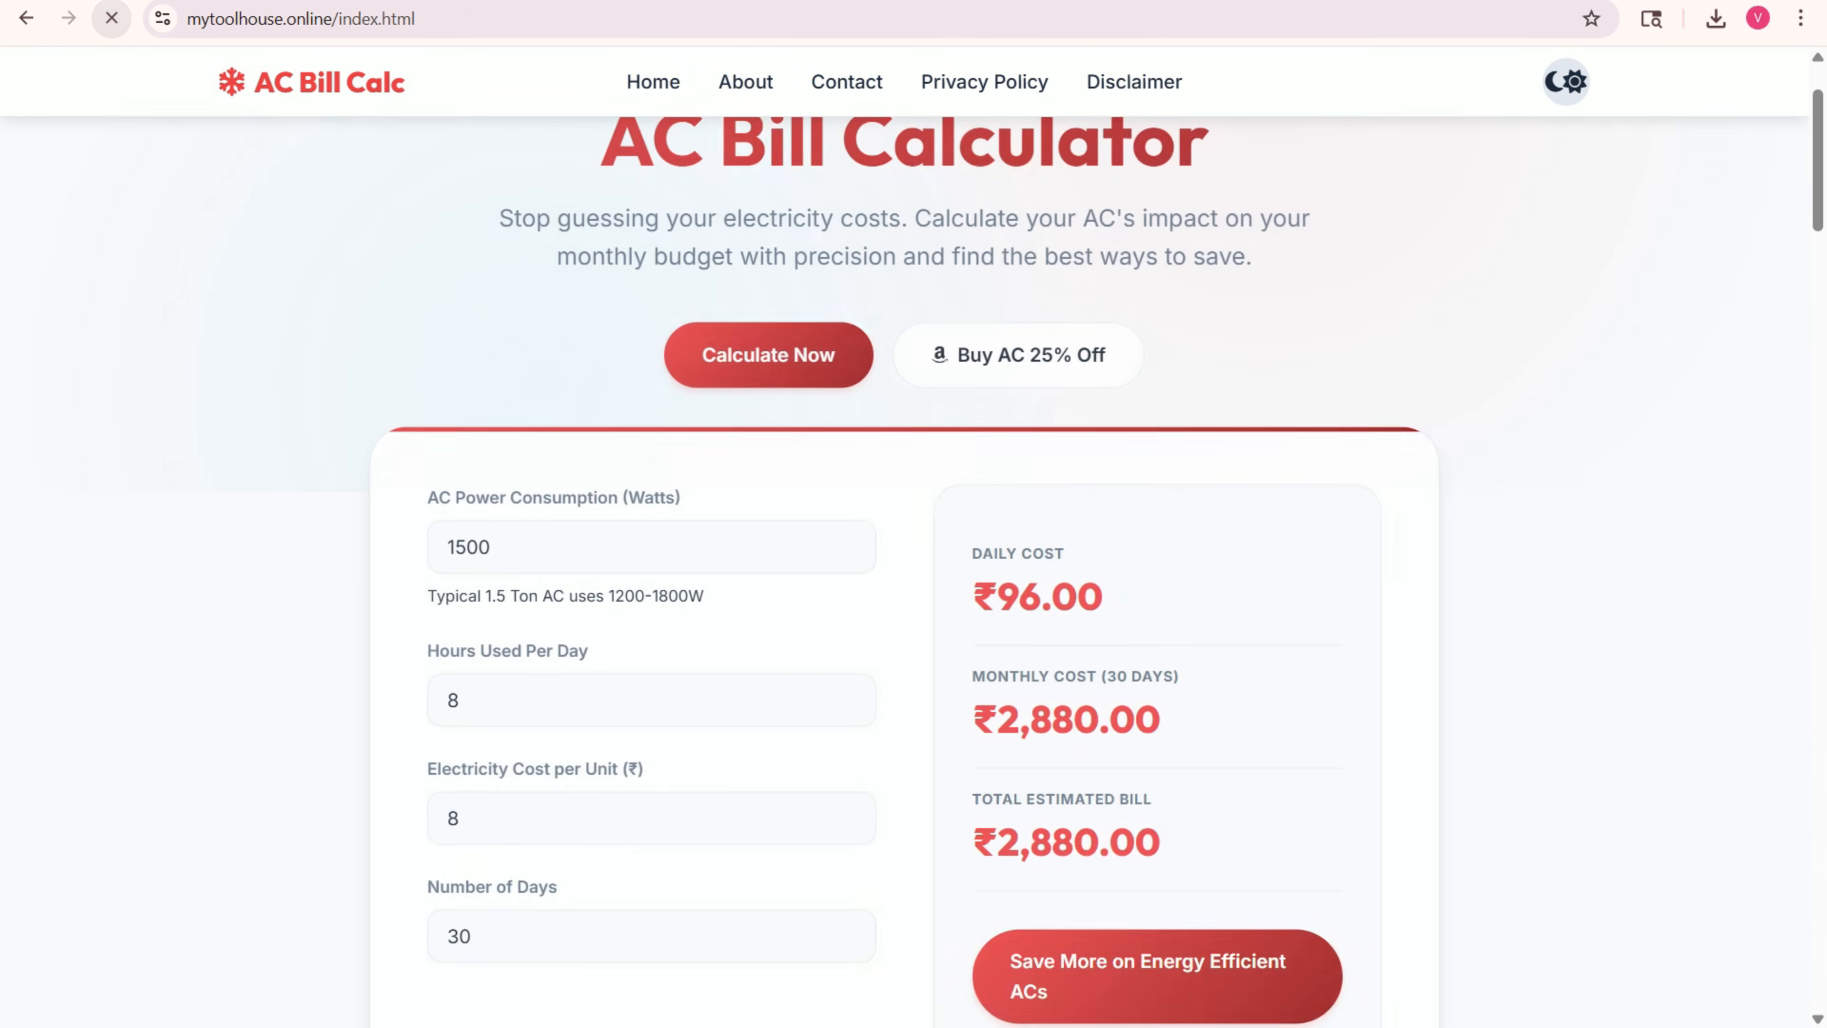
- Dismiss the ad overlay on the live AC Bill Calculator page and look through the page for In-Page Push ads
scroll(905, 504, up, 2)
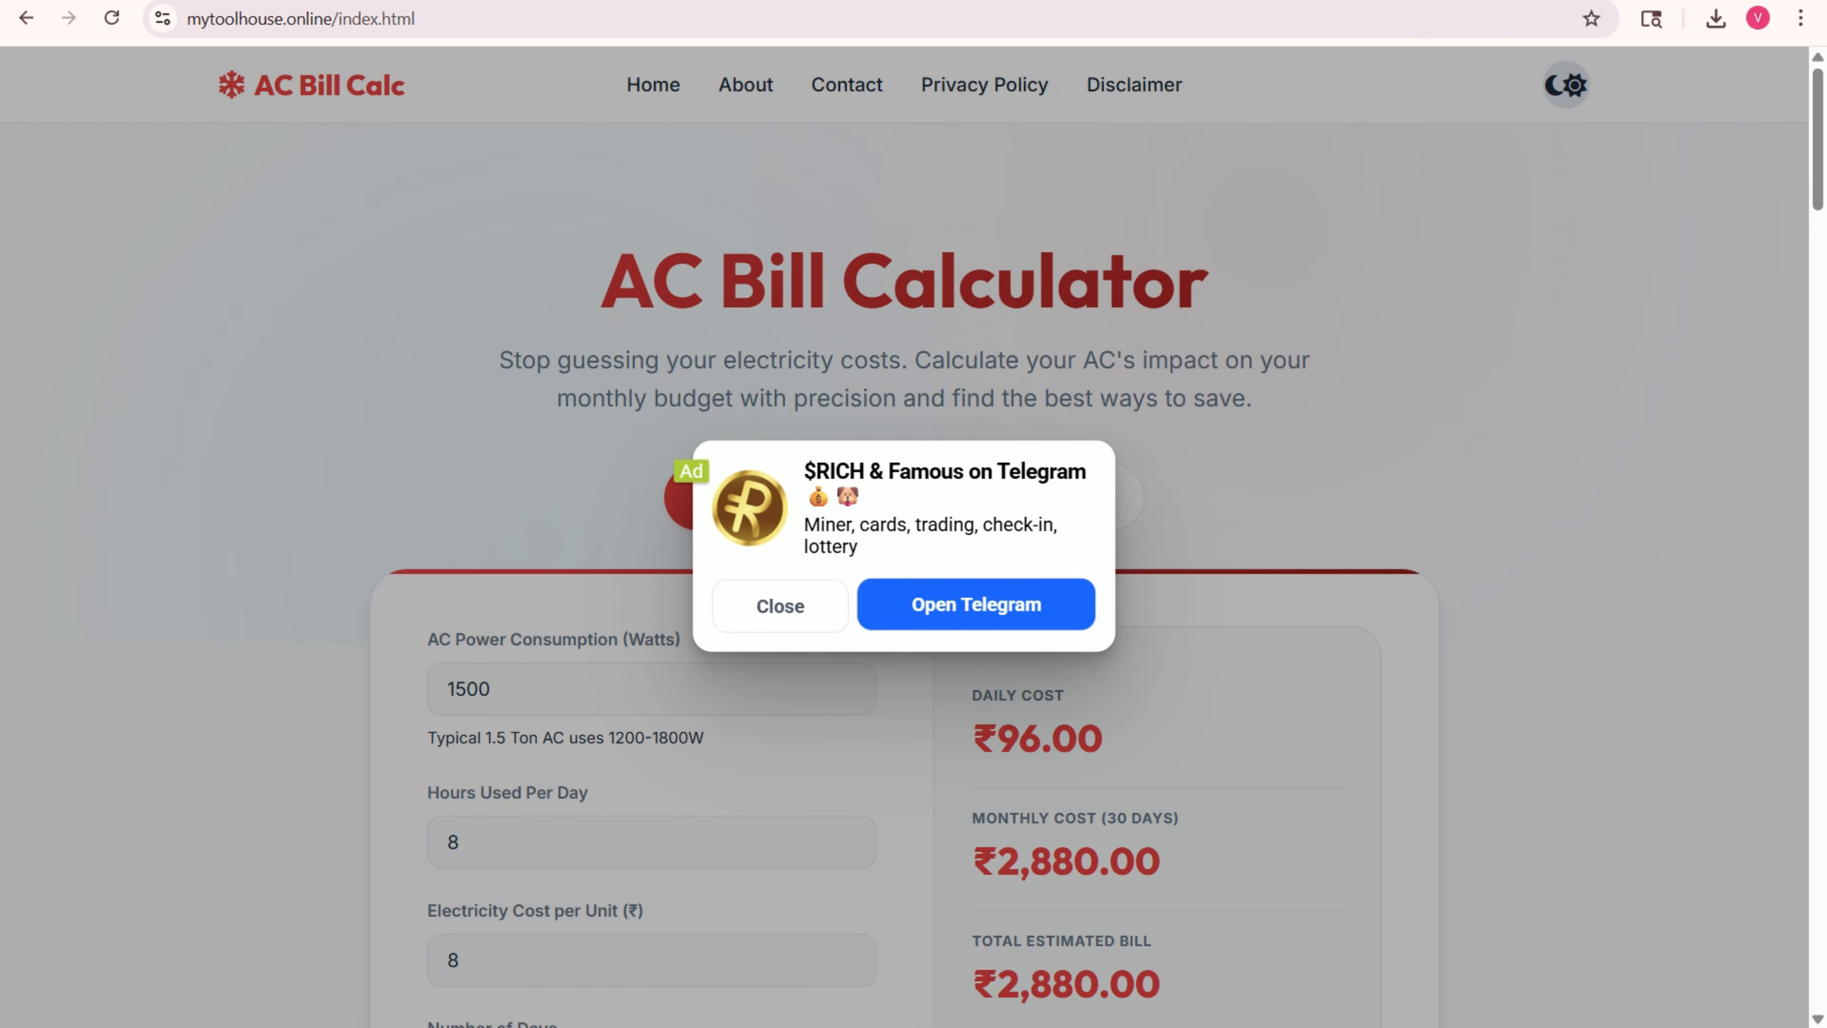
scroll(905, 537, down, 1)
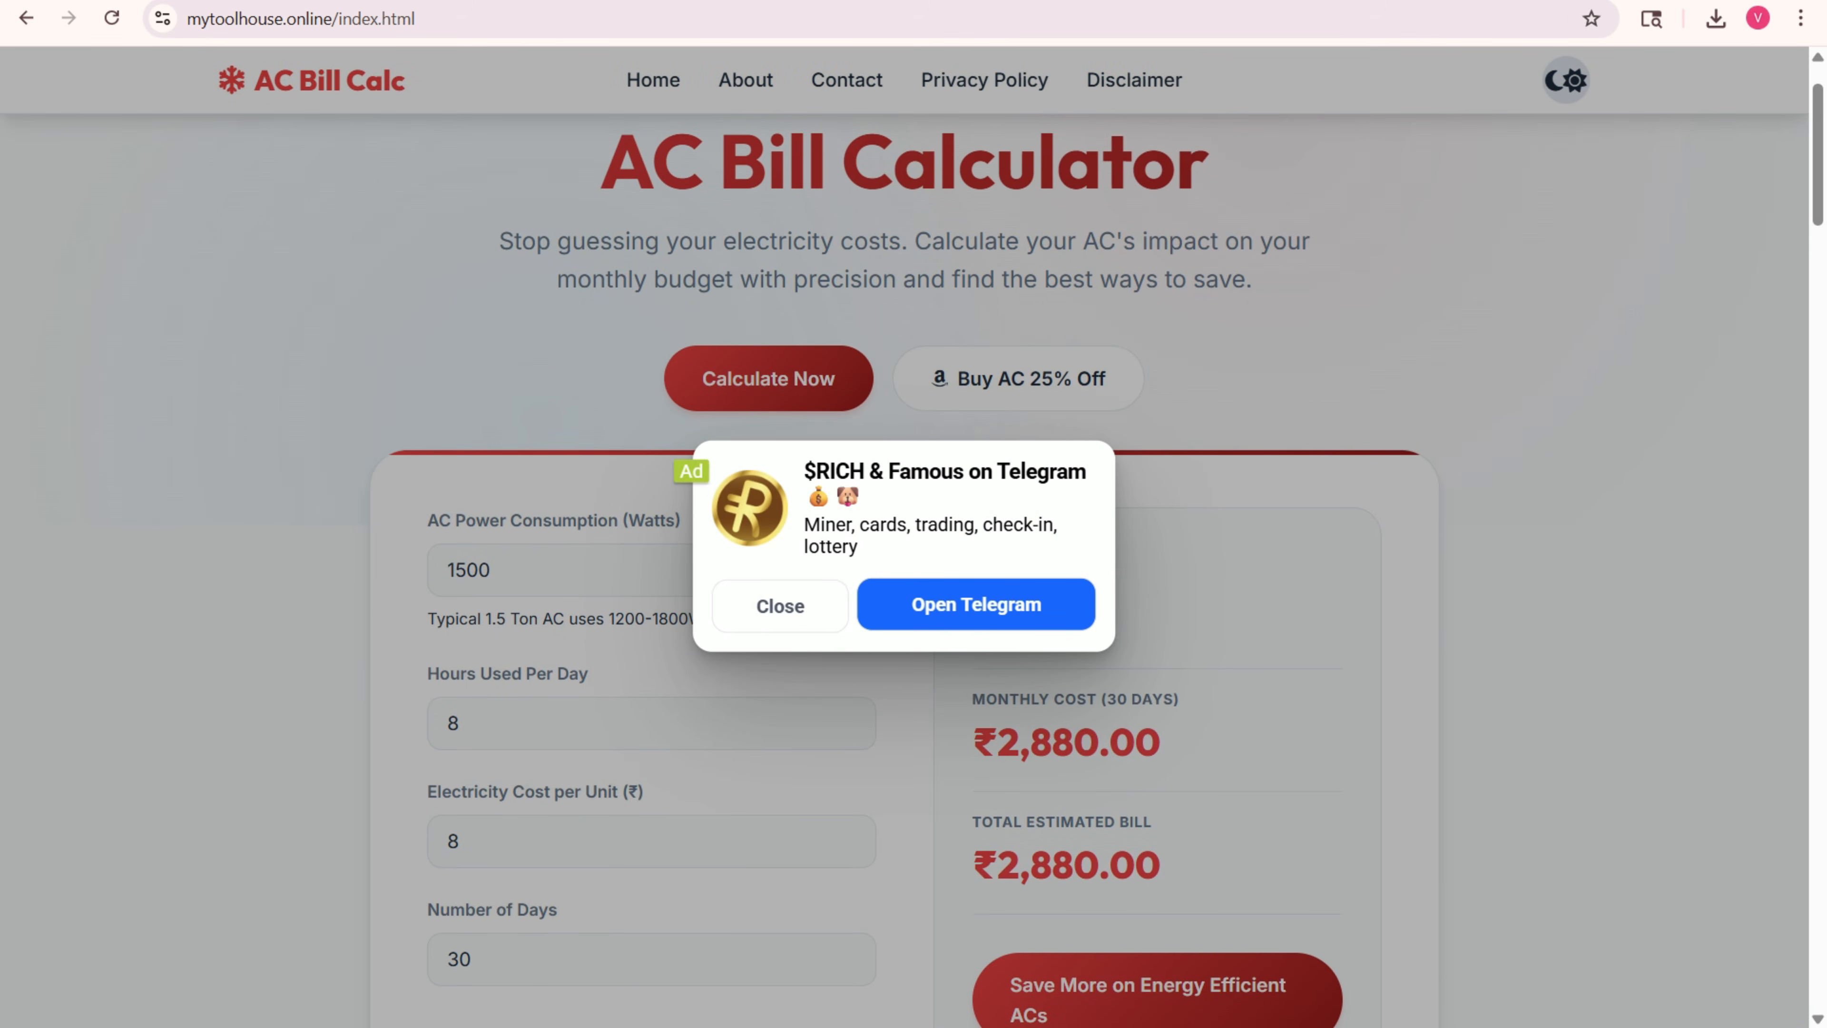
click(781, 606)
scroll(914, 548, down, 6)
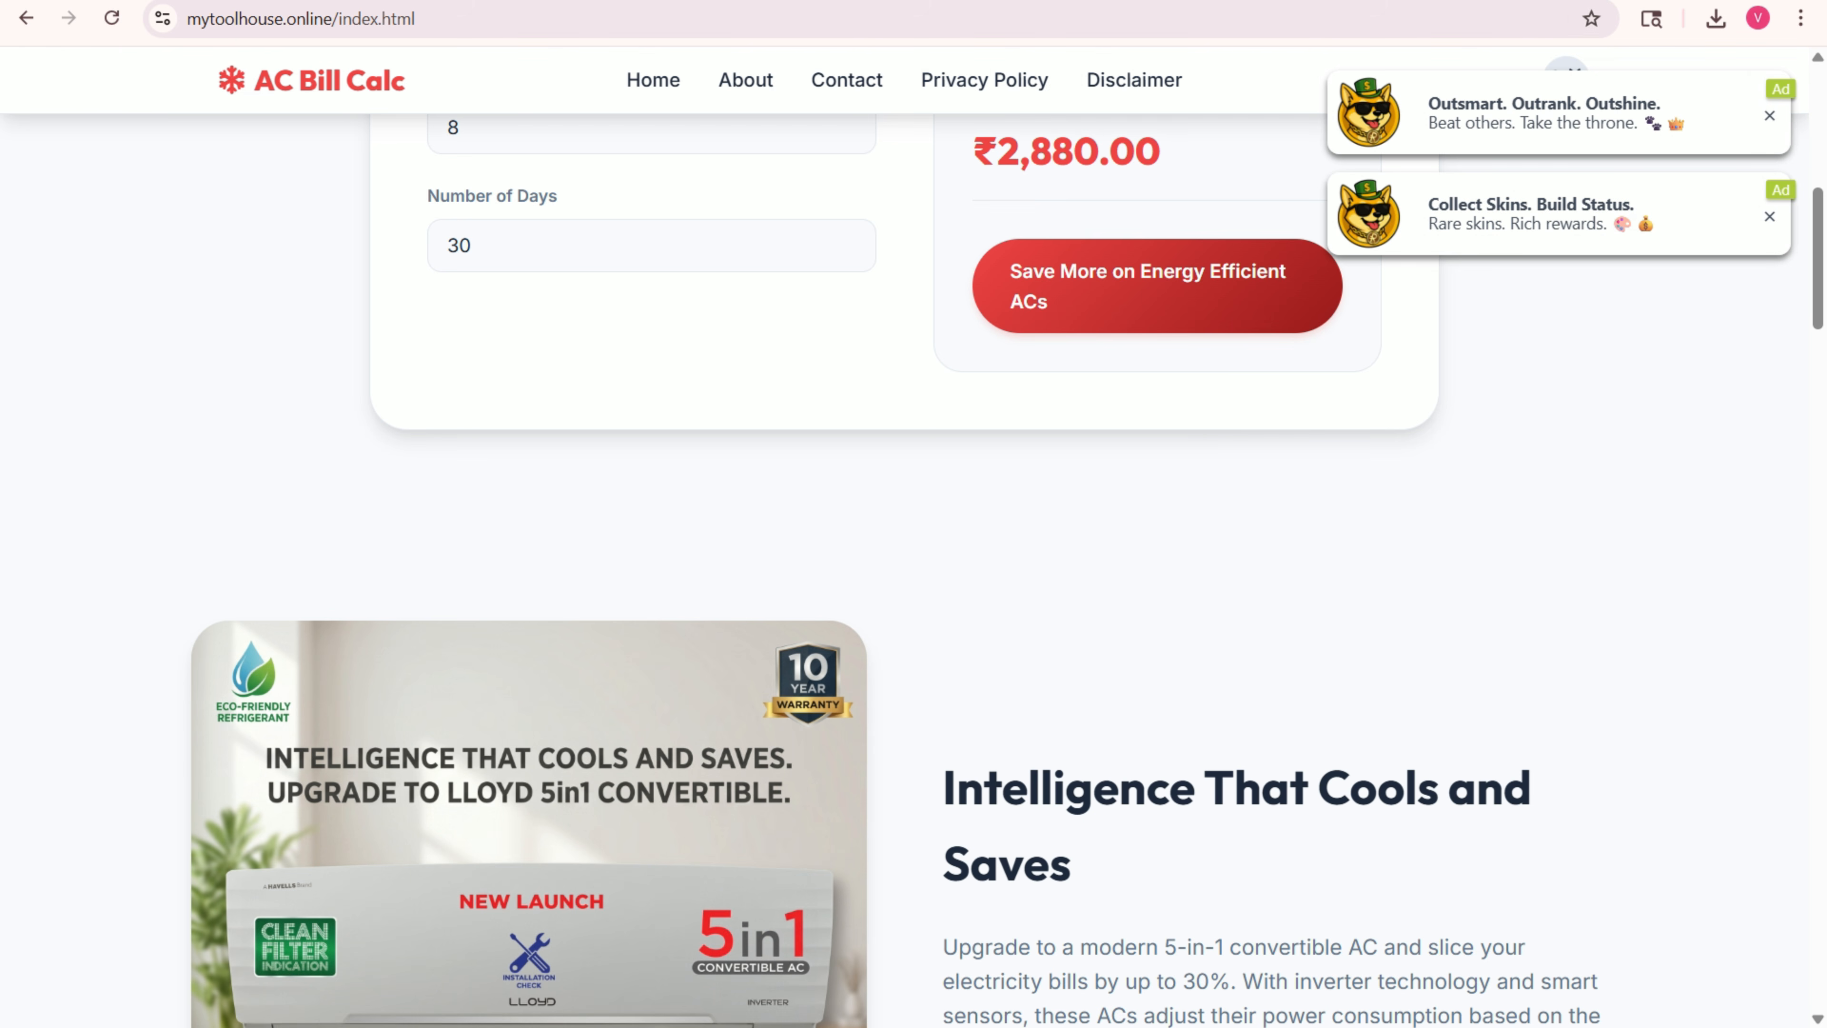
scroll(914, 547, down, 18)
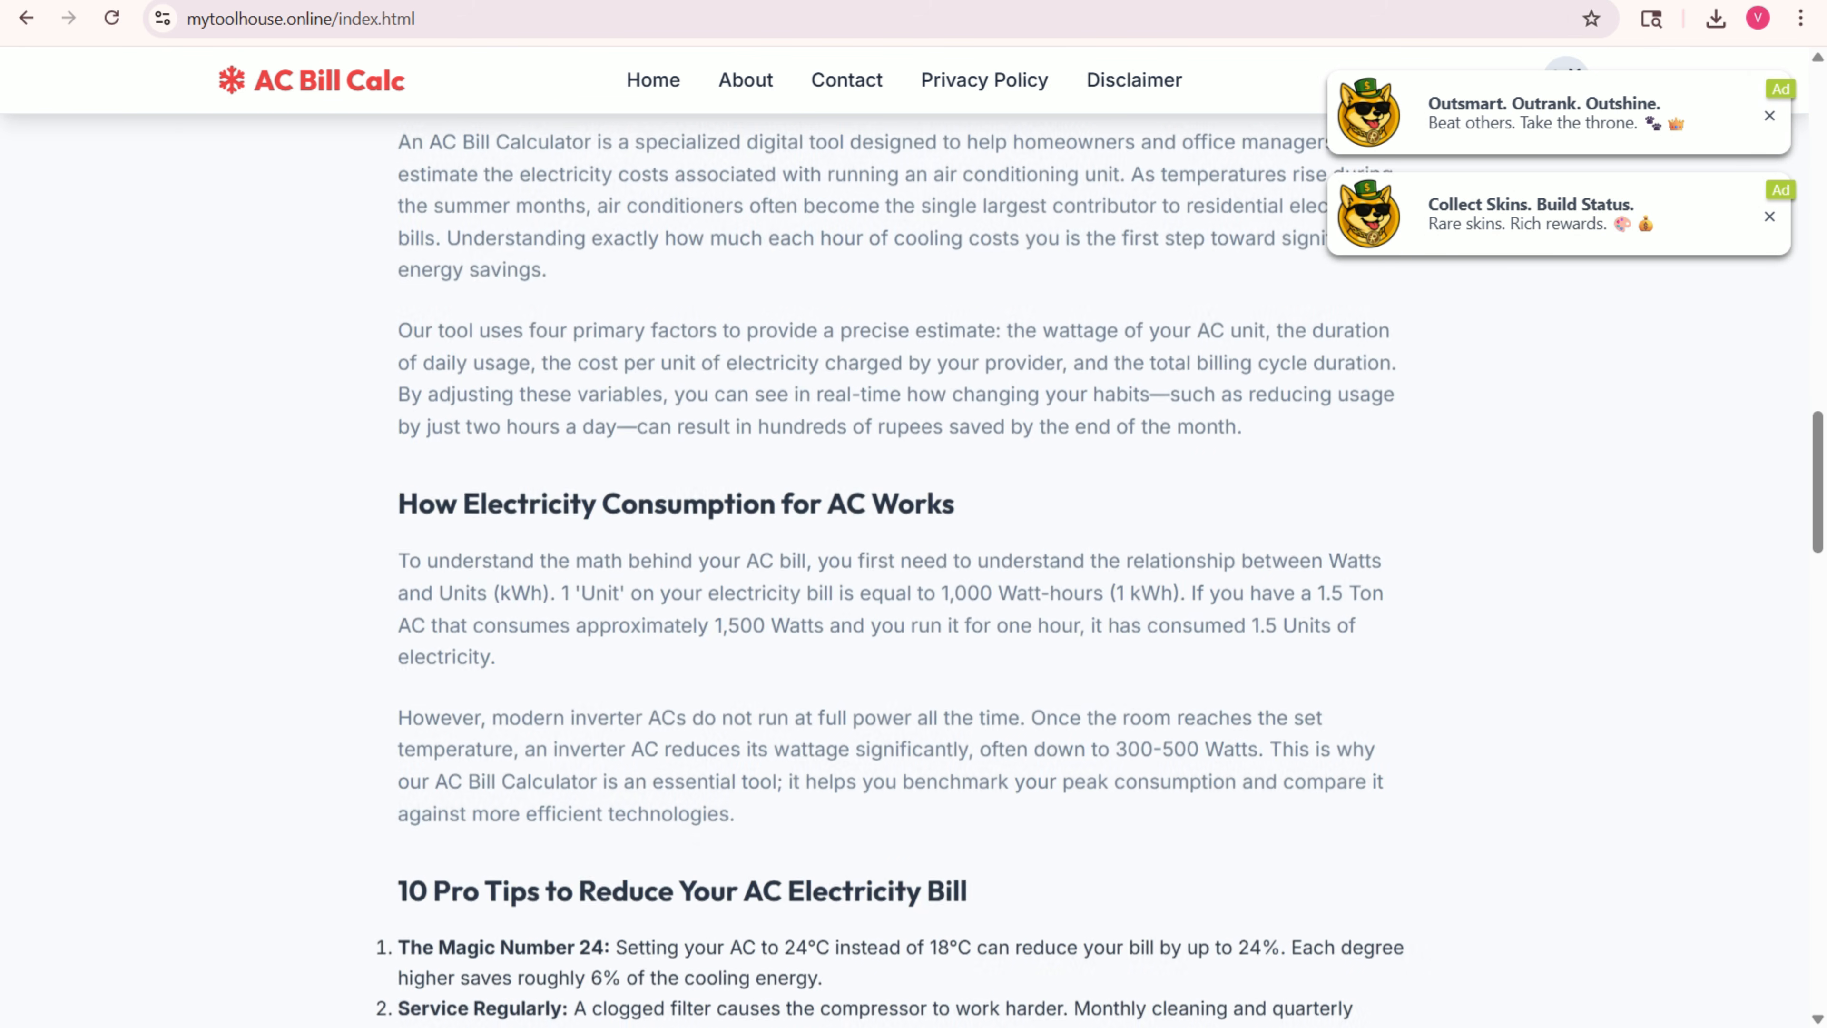
- Check the rest of the live AC Bill Calculator page down to the FAQ section for ads and close the ad tab
scroll(913, 548, down, 20)
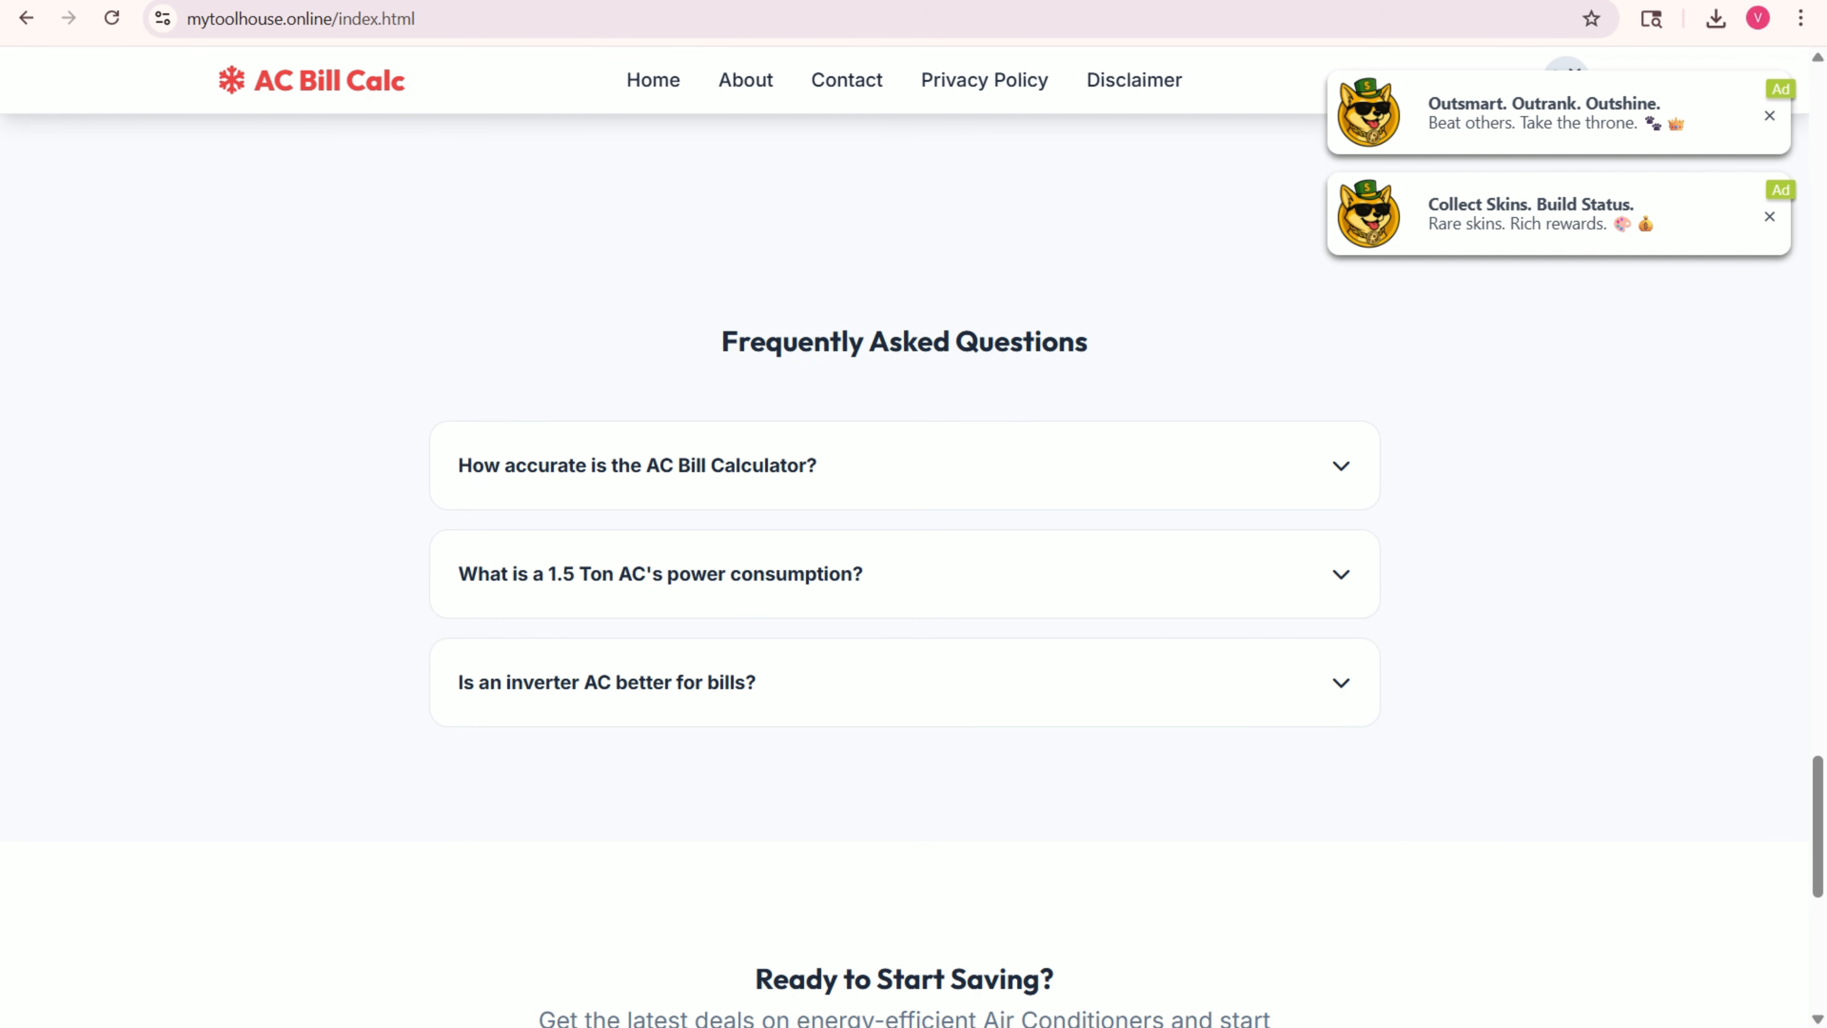
click(1818, 826)
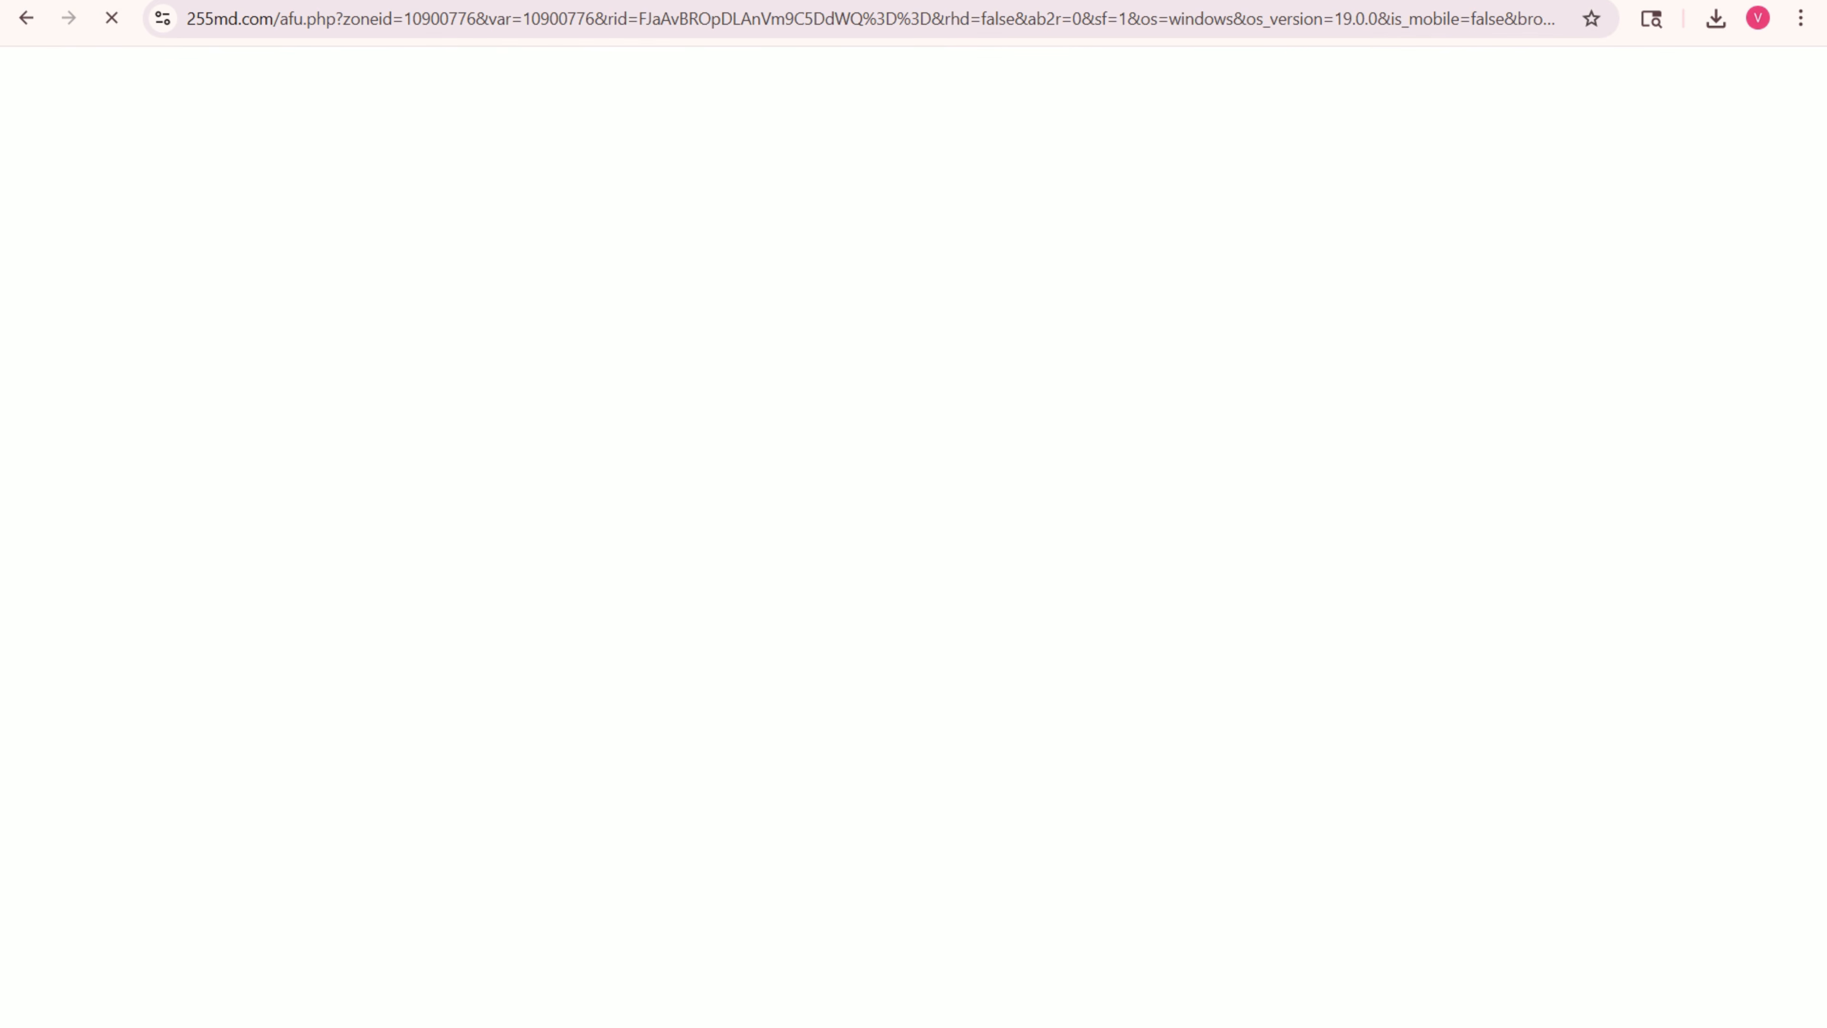
key(ctrl+w)
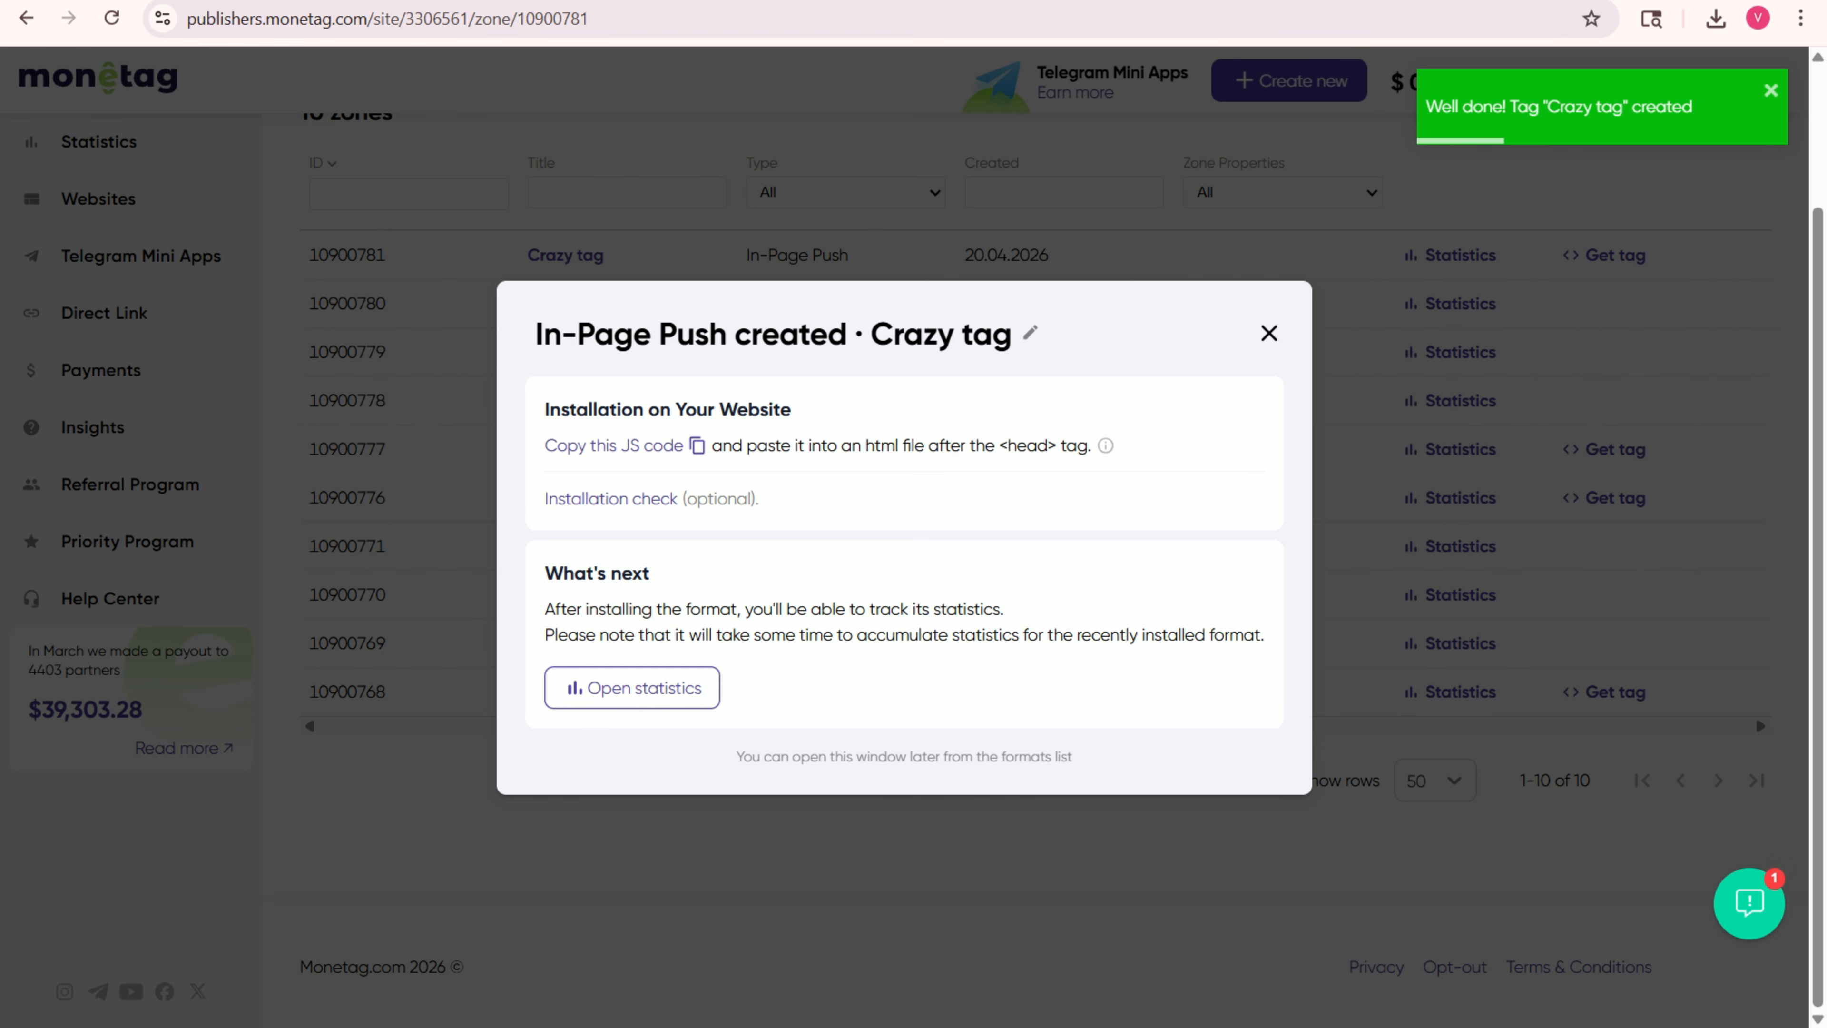
- Close the In-Page Push installation instructions in Monetag and open adsterra.com in a new browser tab
click(1268, 333)
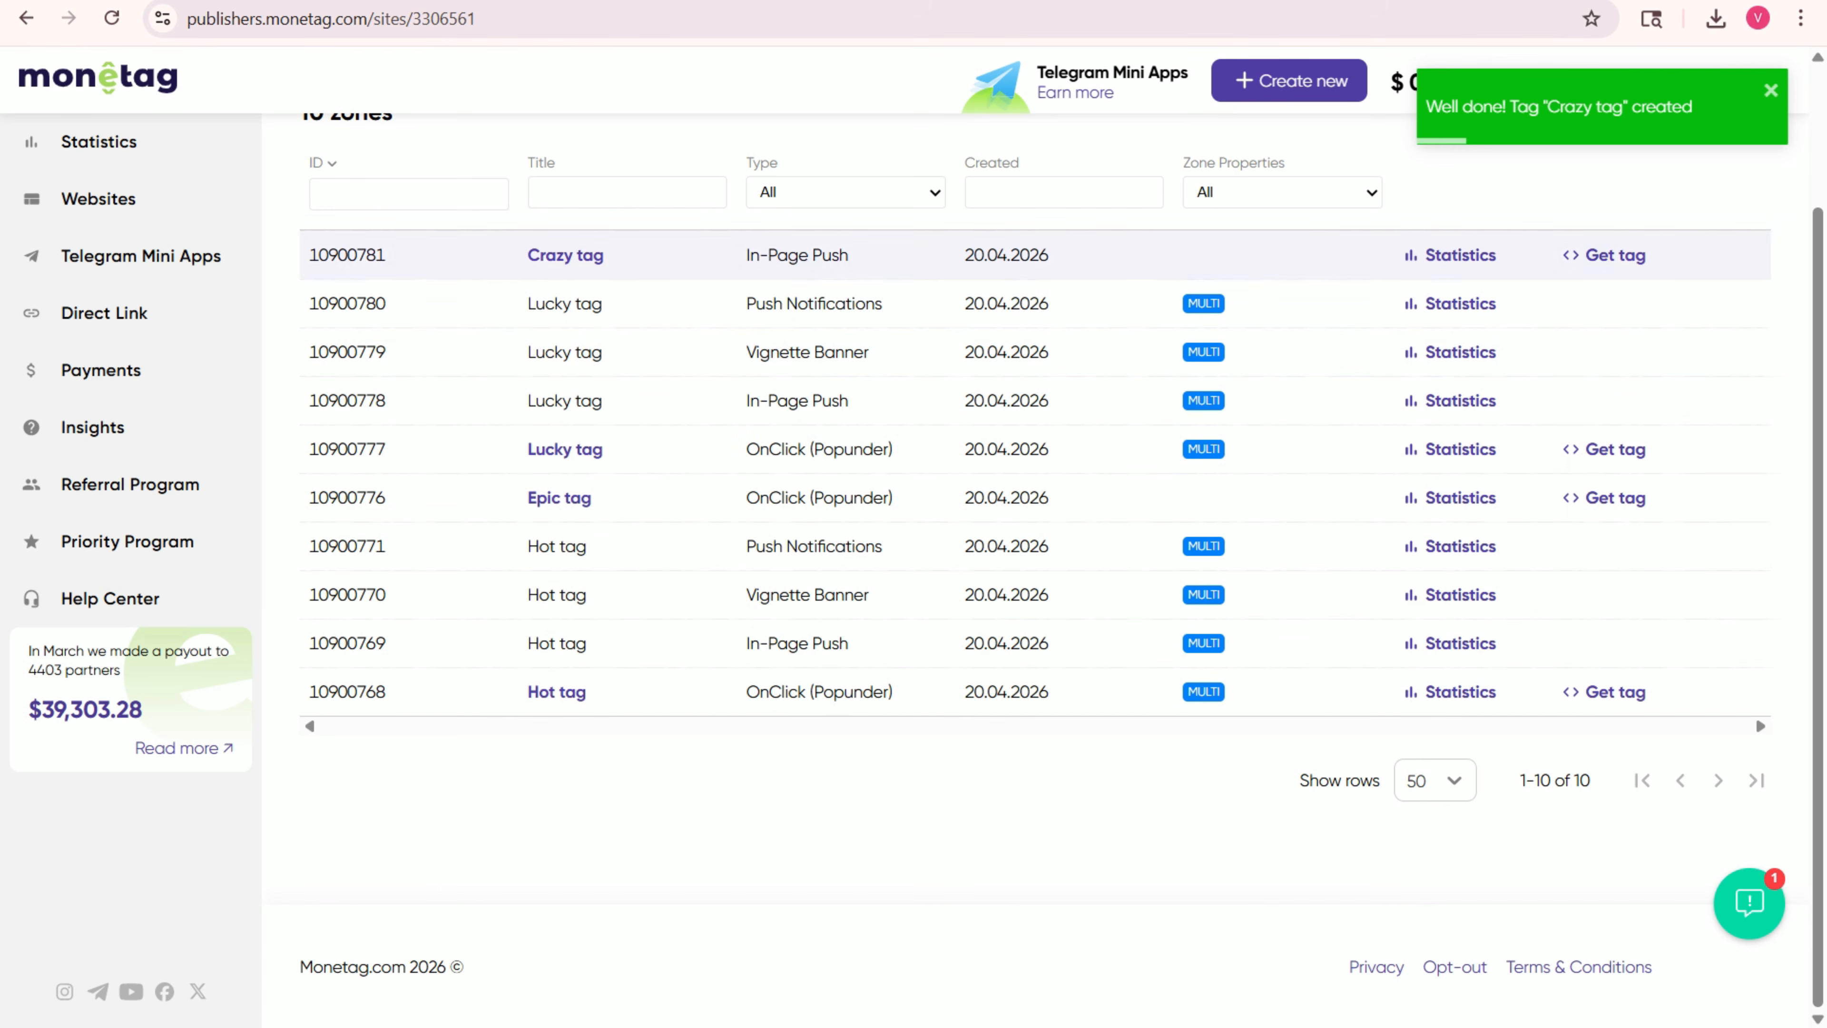
key(ctrl+t)
text(ads)
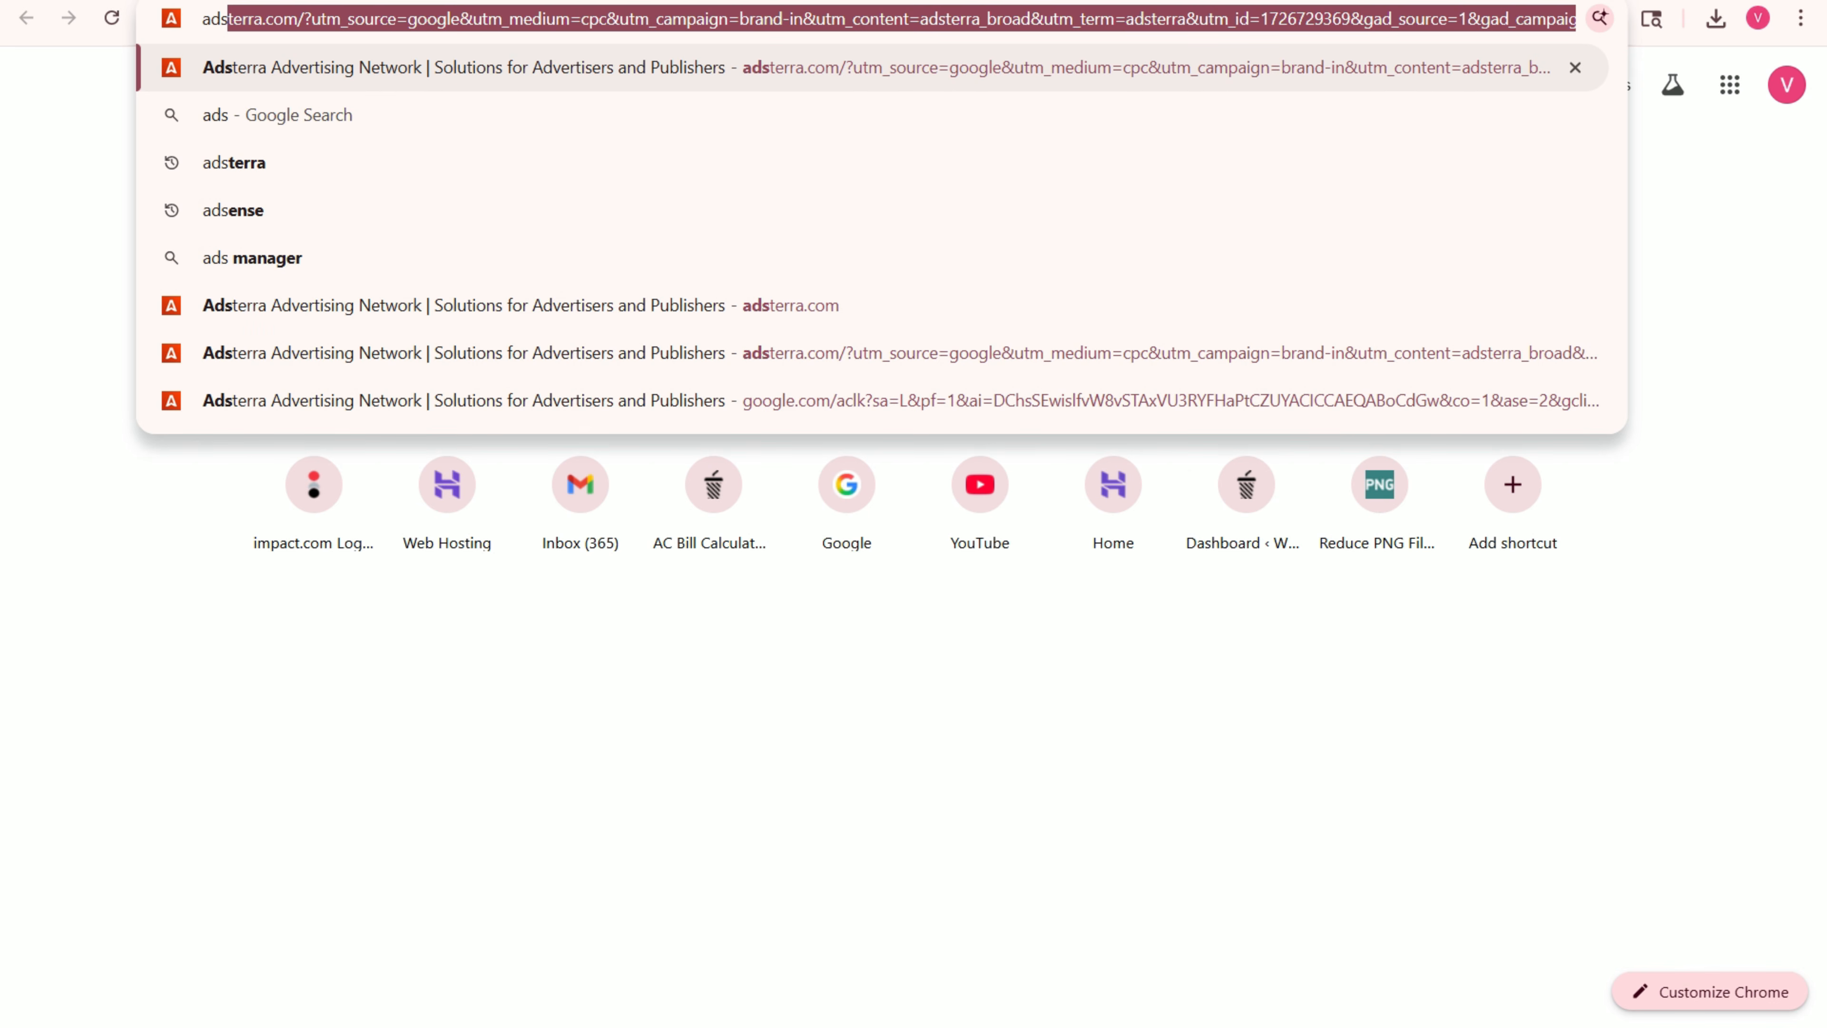
click(503, 305)
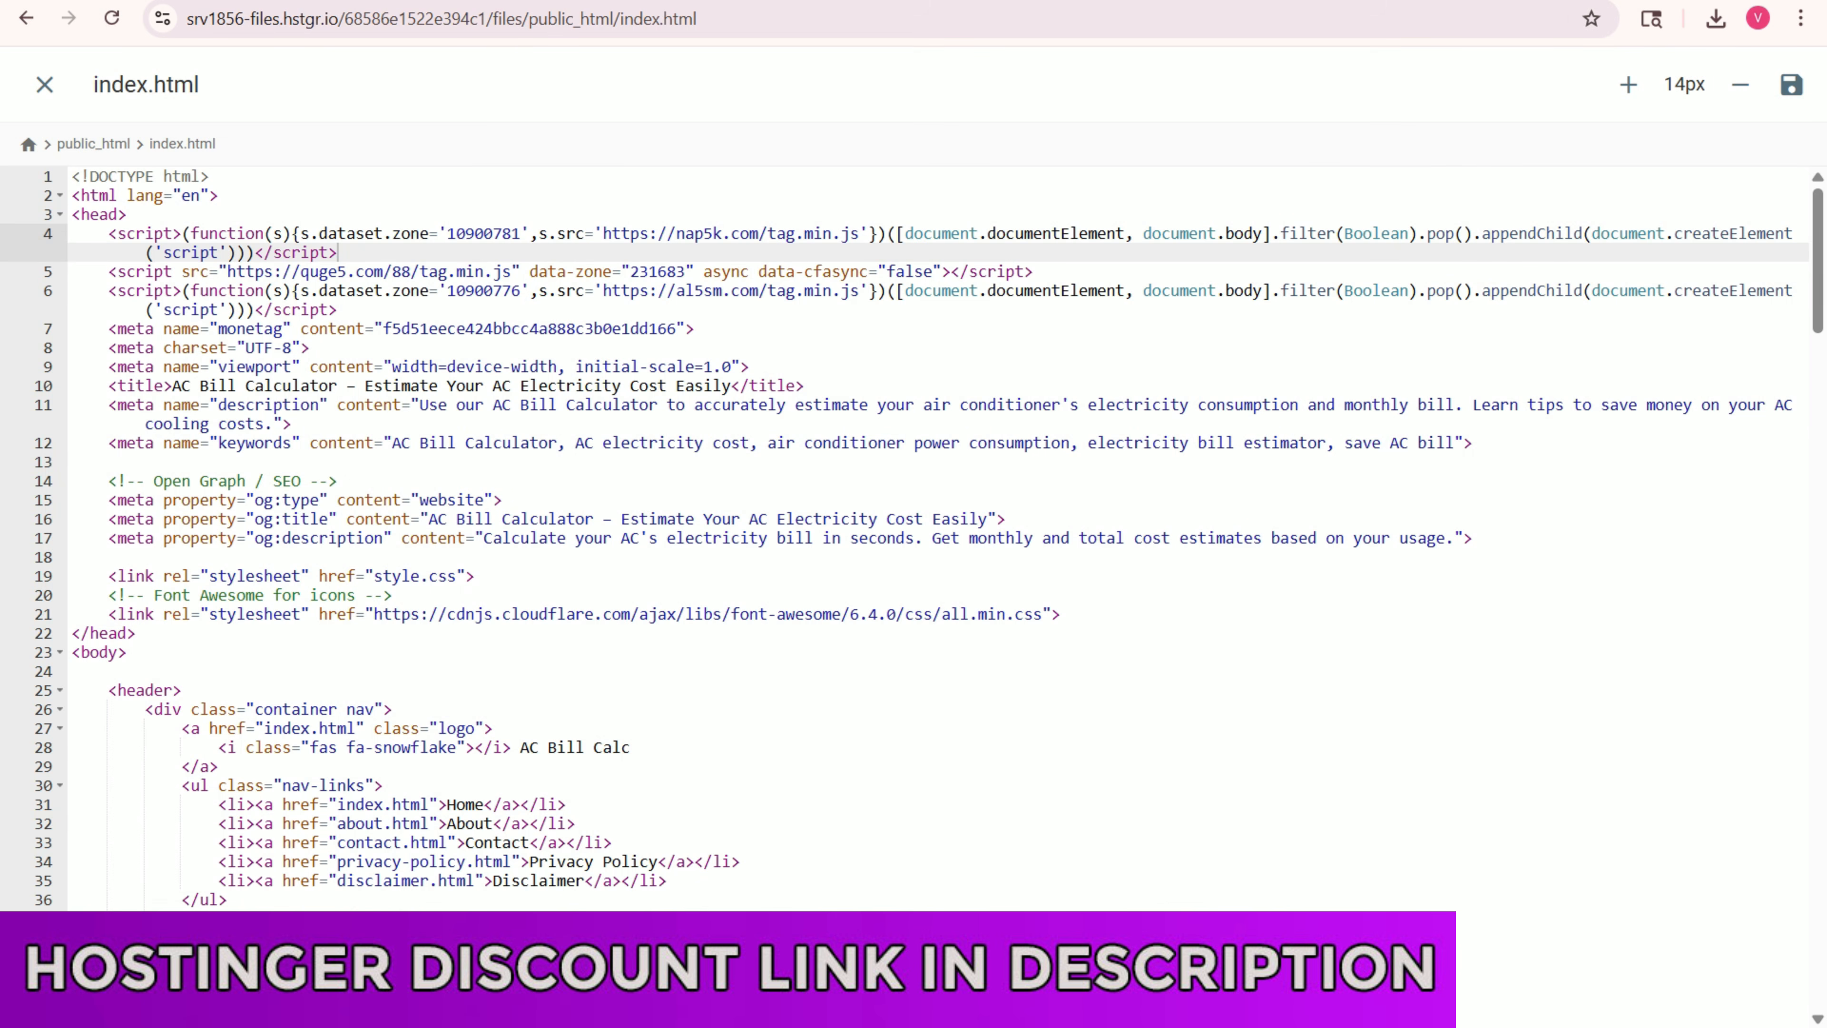
- Delete the three ad script lines below the <head> tag in index.html, save the file and check the live page
drag(108, 233, 338, 309)
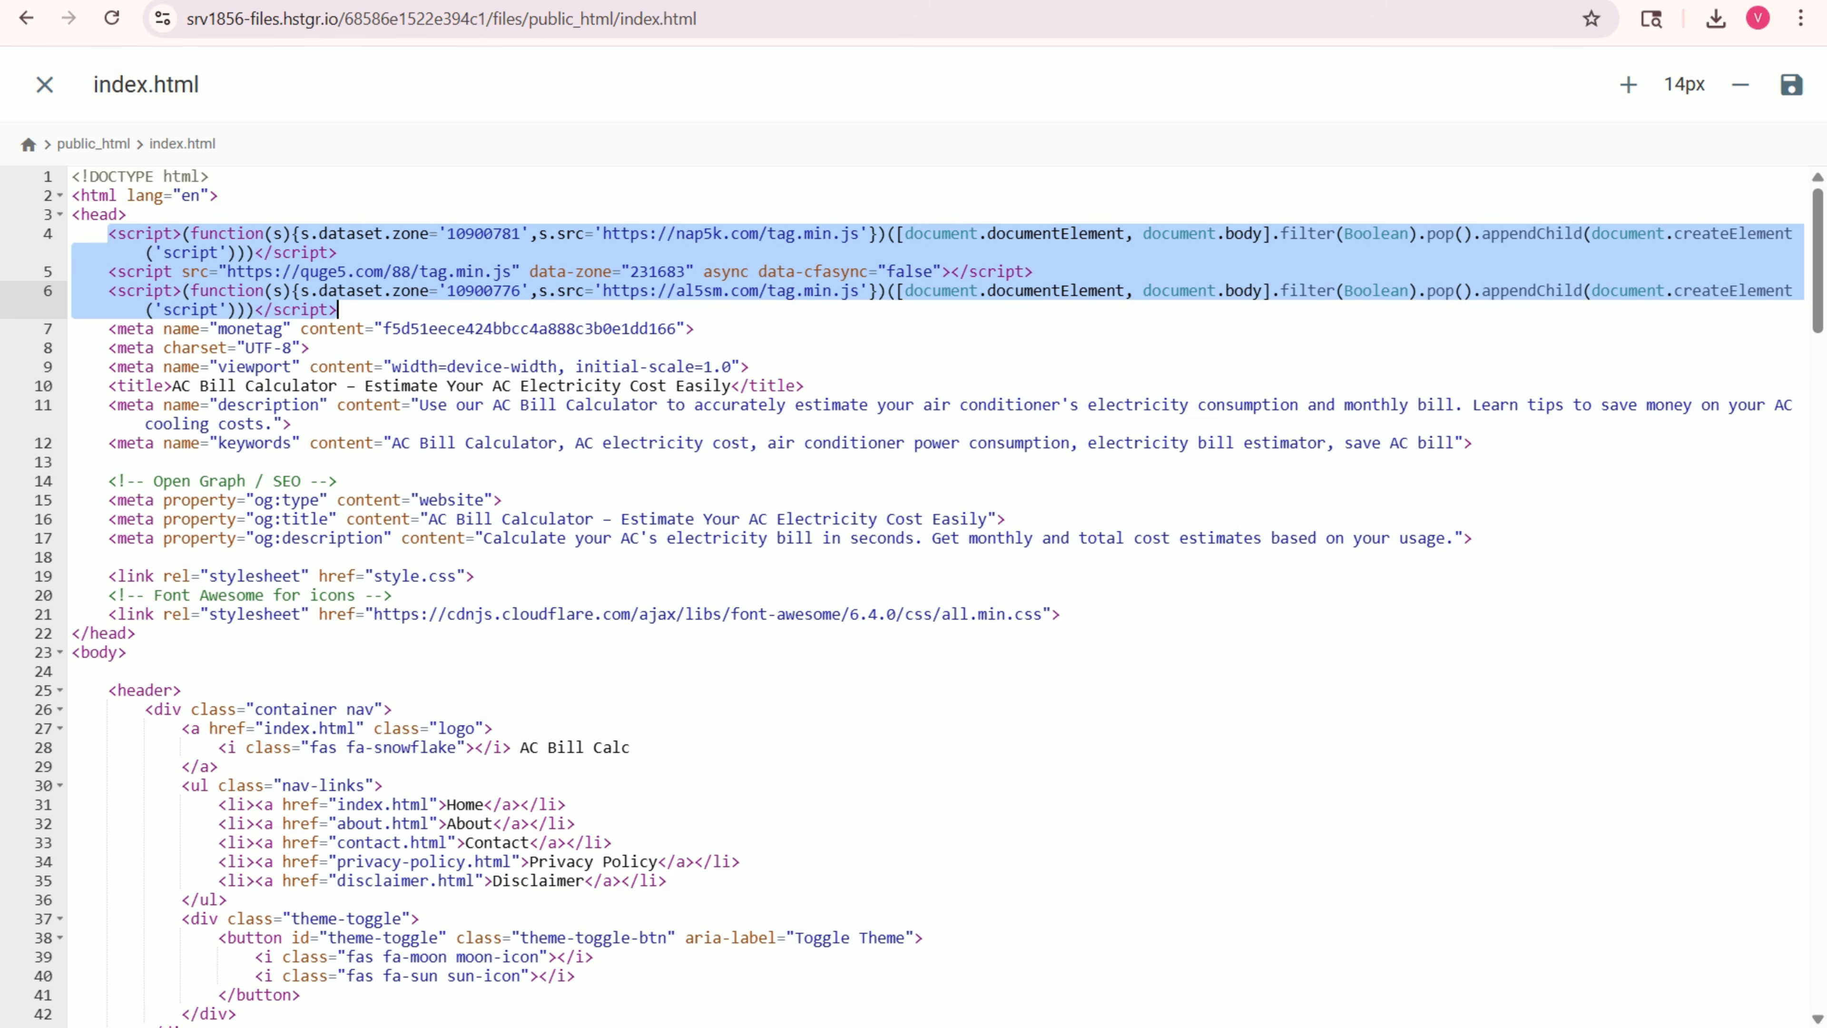
key(BackSpace)
key(BackSpace)
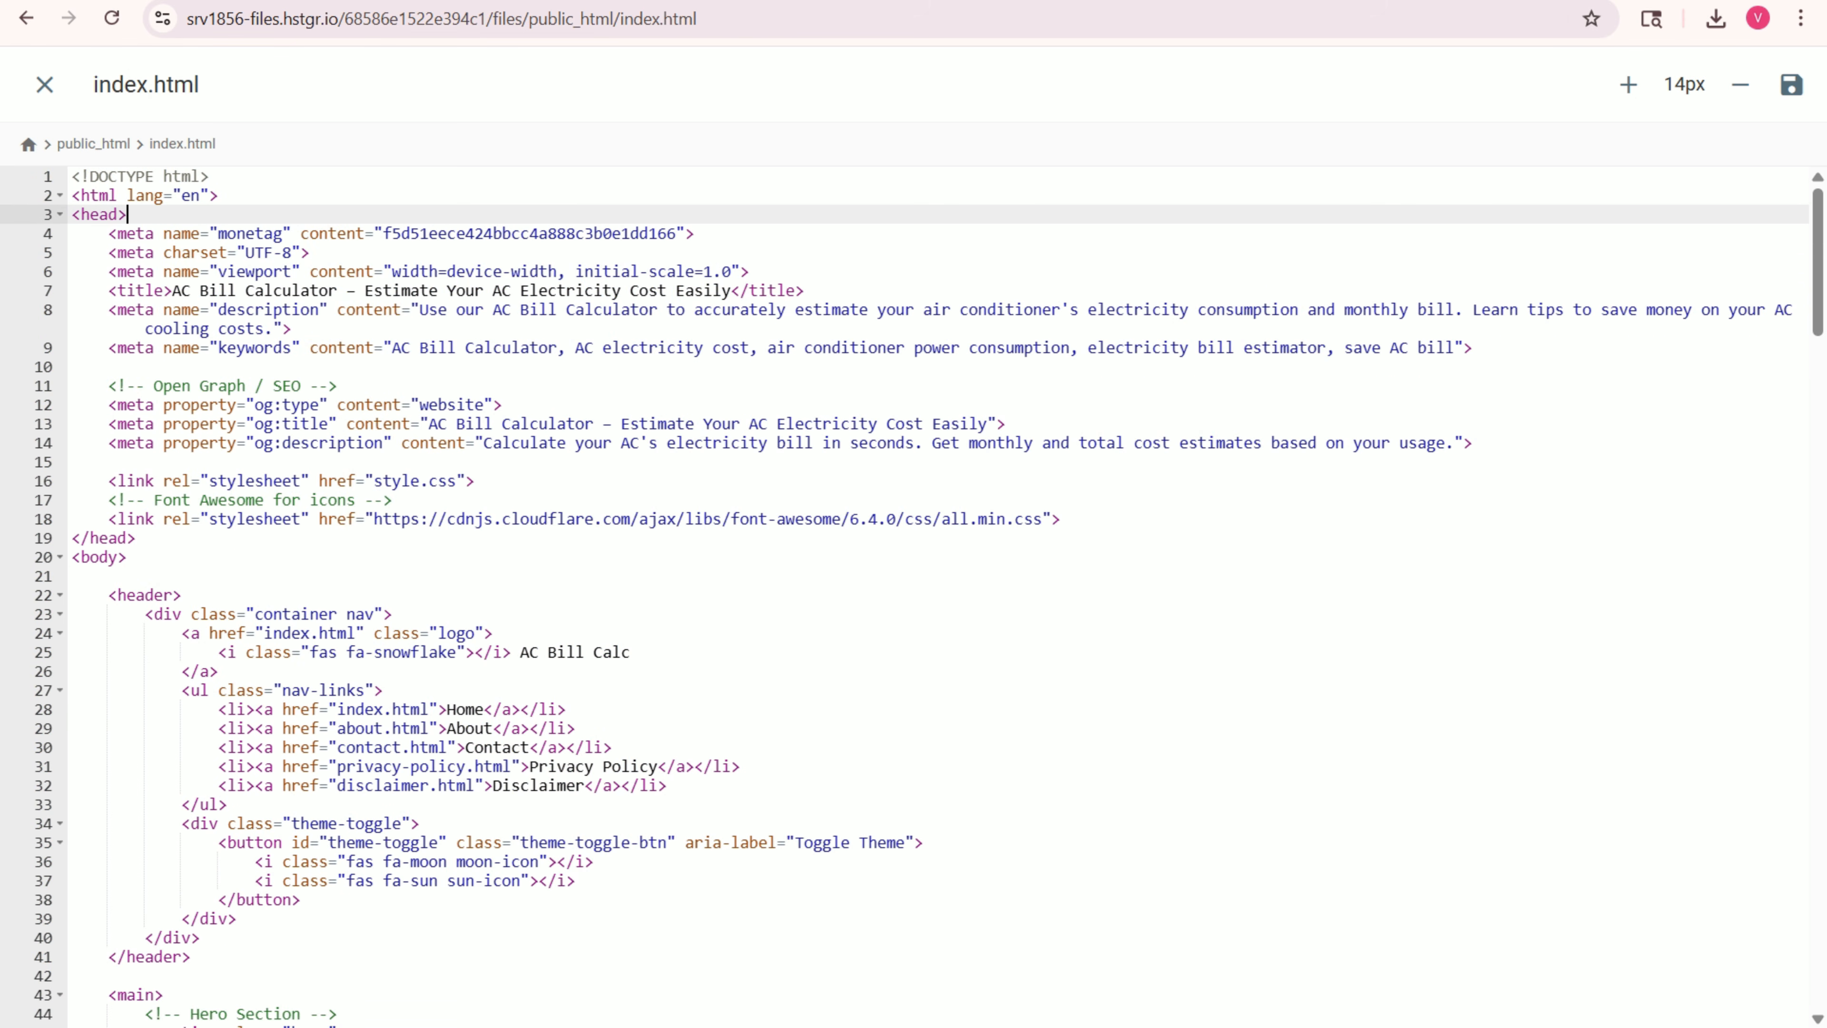
key(ctrl+s)
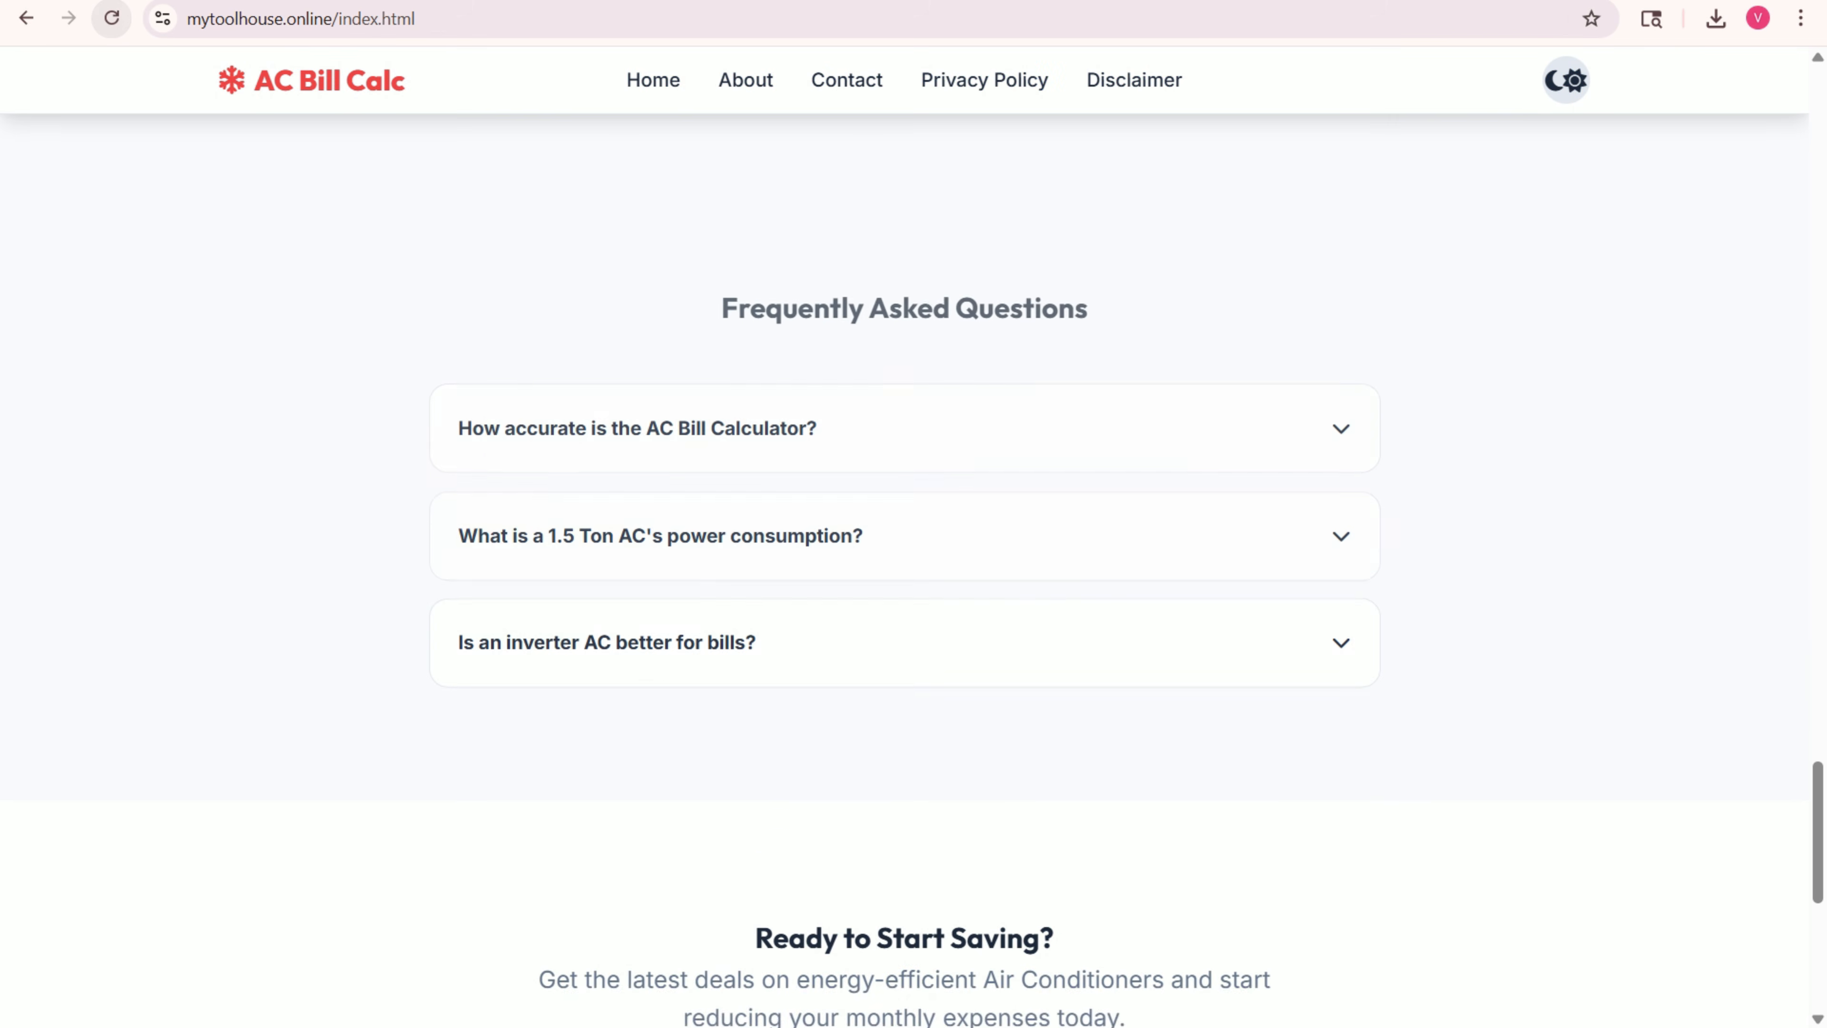
drag(1818, 826, 1817, 140)
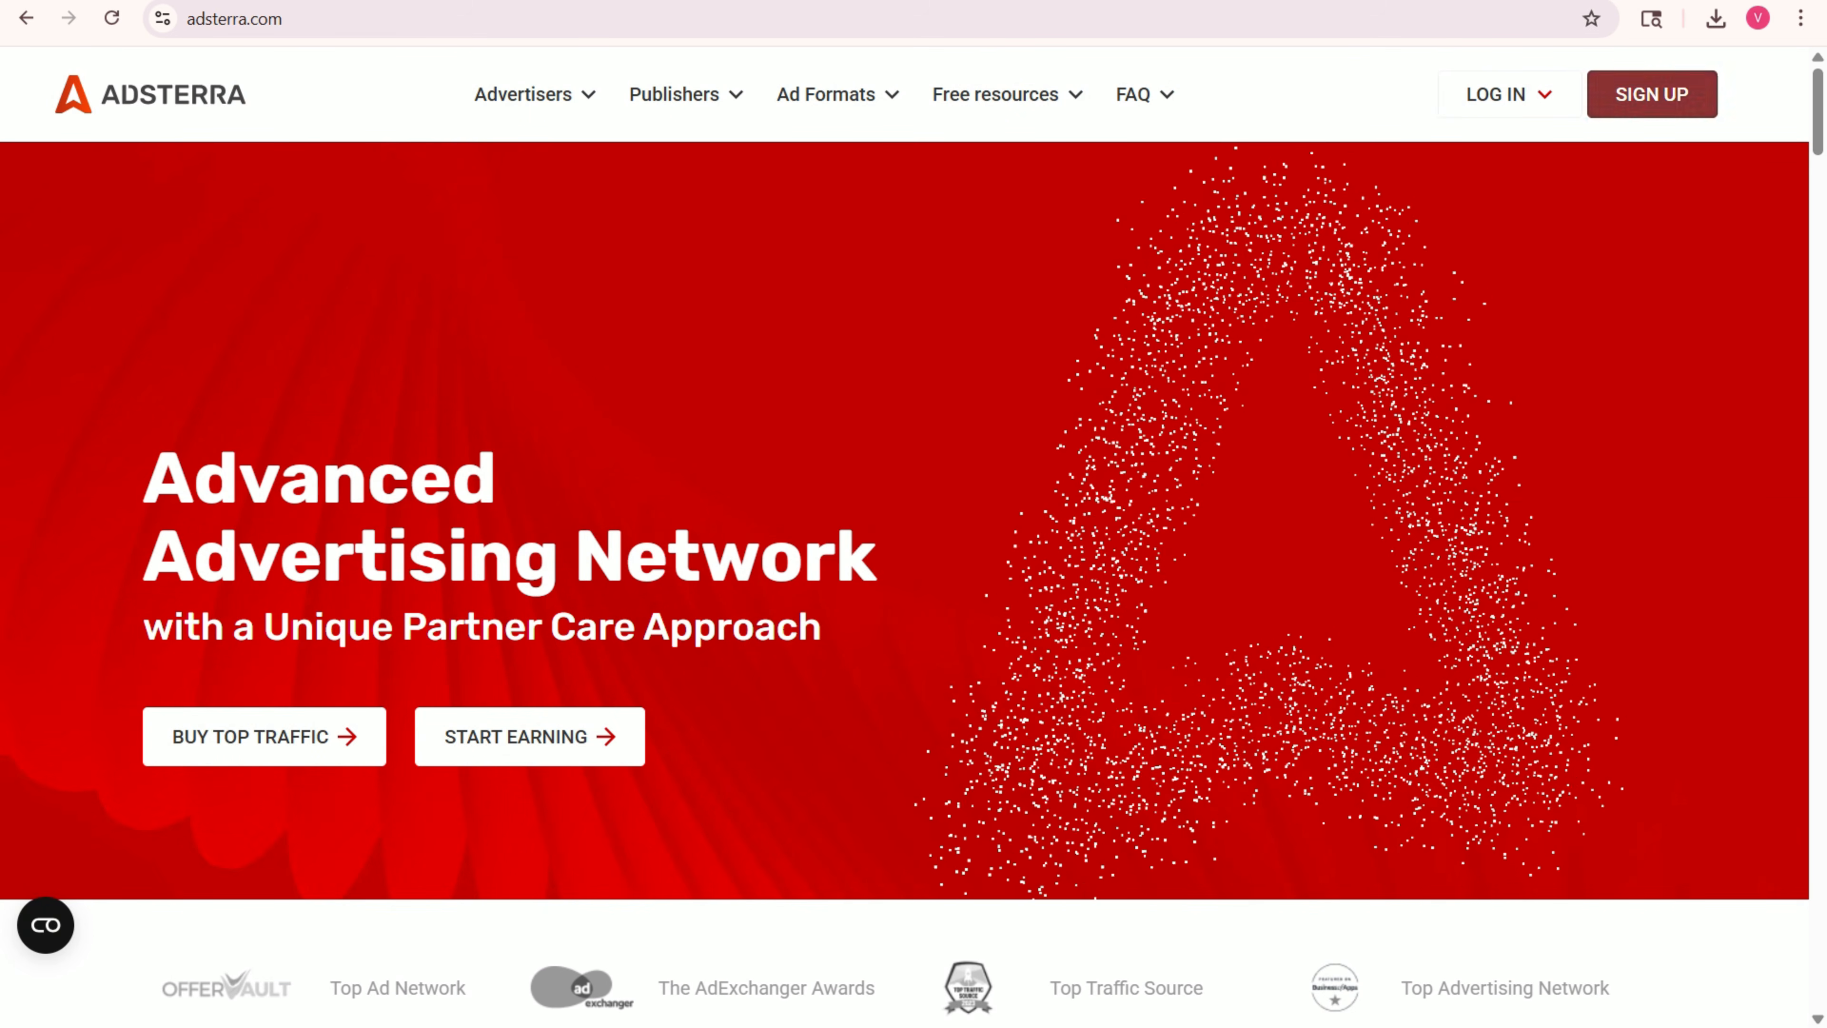
- Open Adsterra's publisher sign-up form and fill in the e-mail field with the address copied from the Gmail account
click(1652, 94)
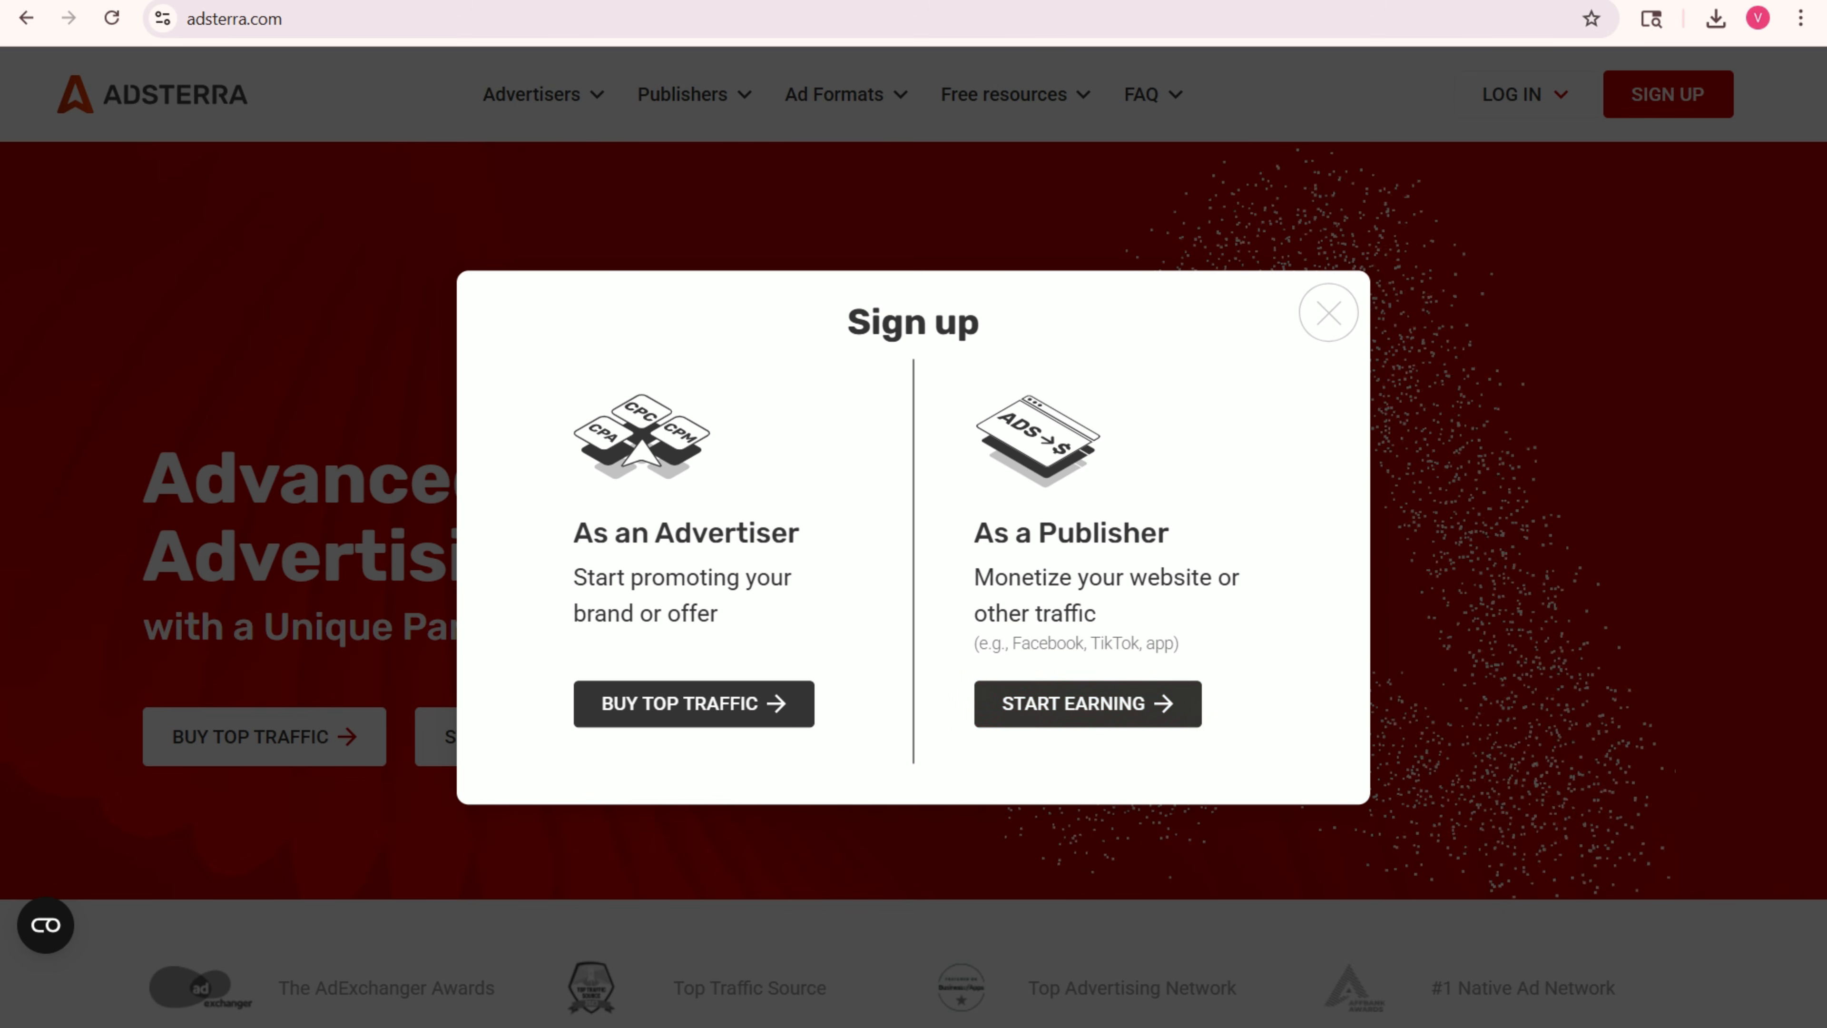
click(1087, 703)
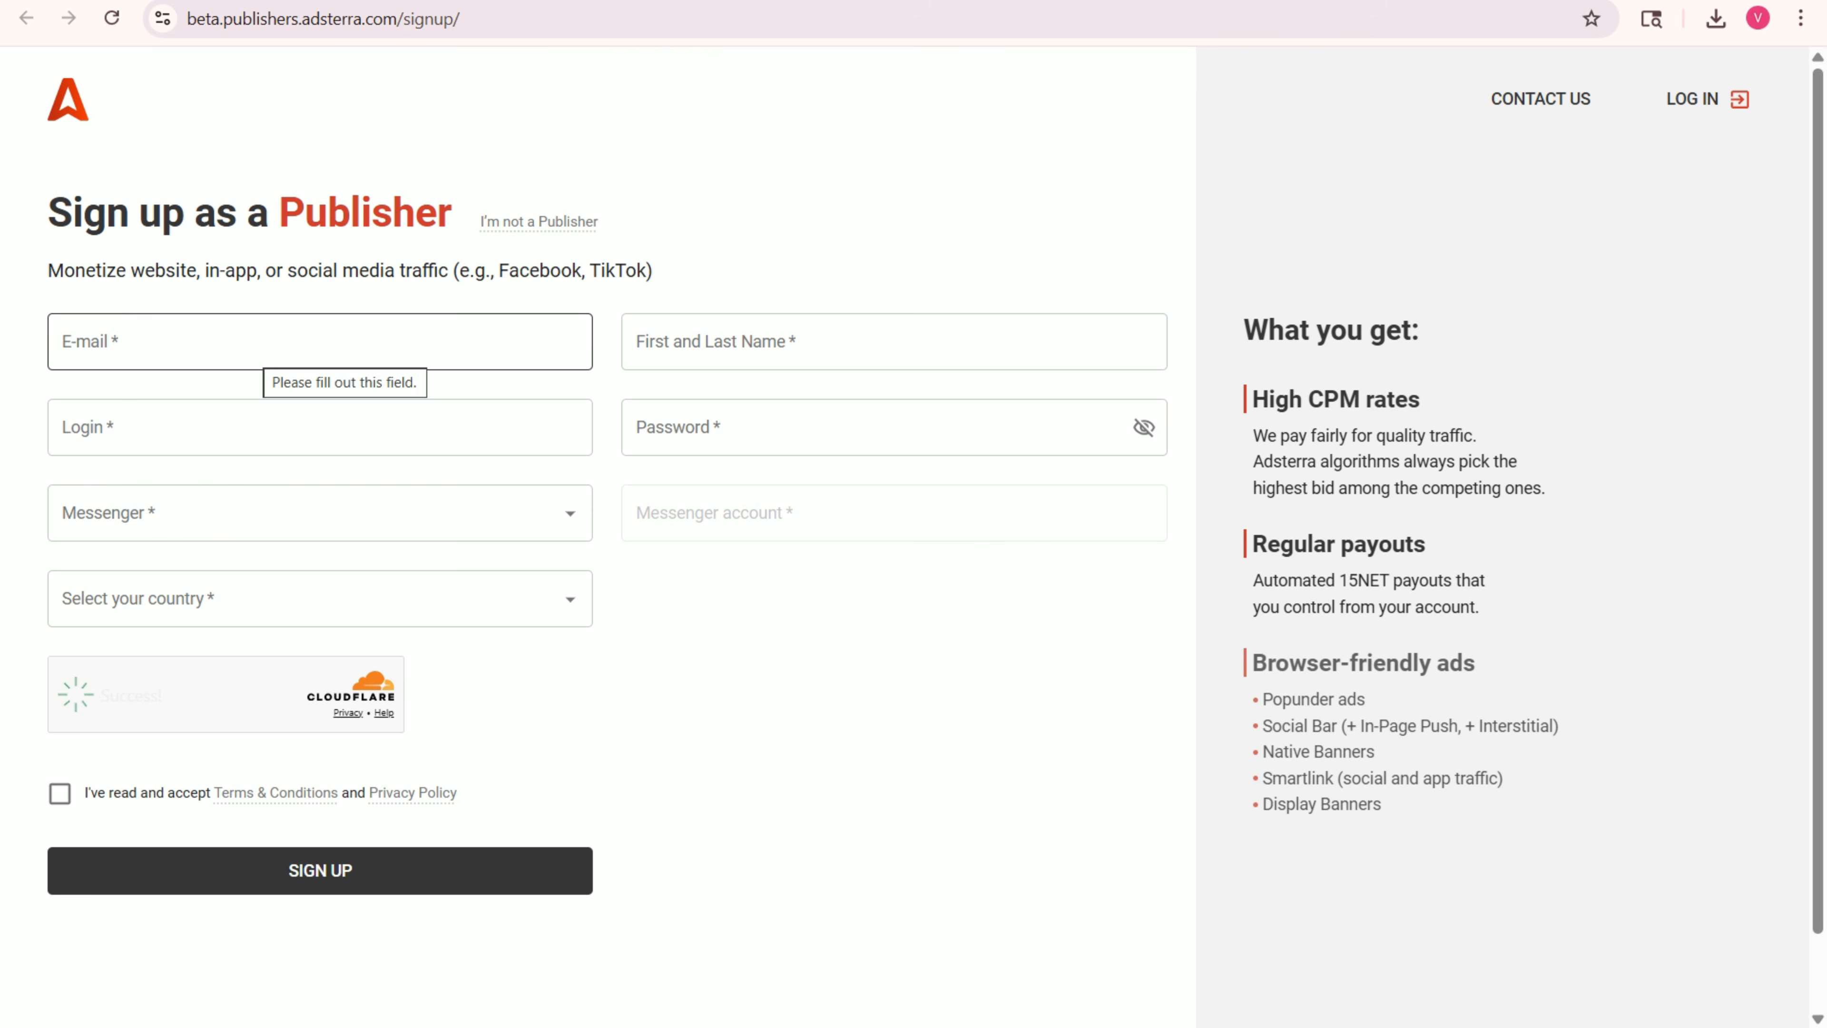
key(ctrl+Tab)
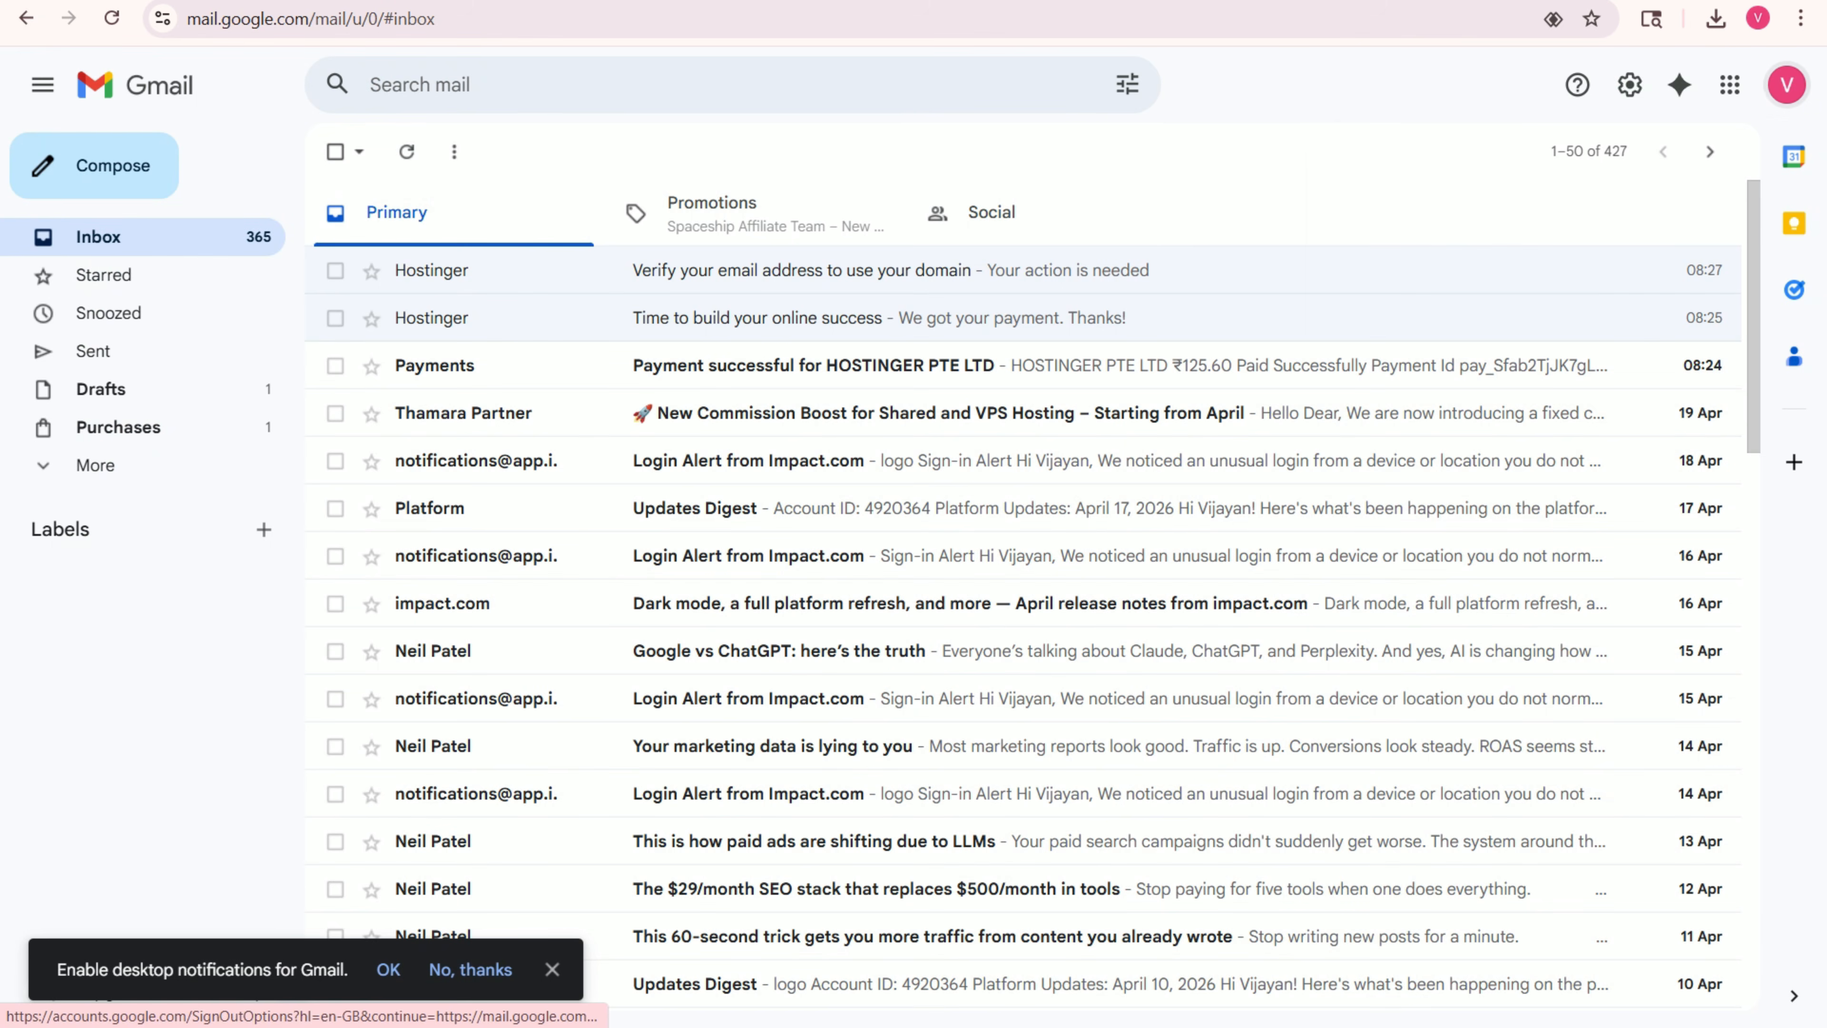
click(1787, 84)
drag(1457, 157, 1669, 157)
key(ctrl+c)
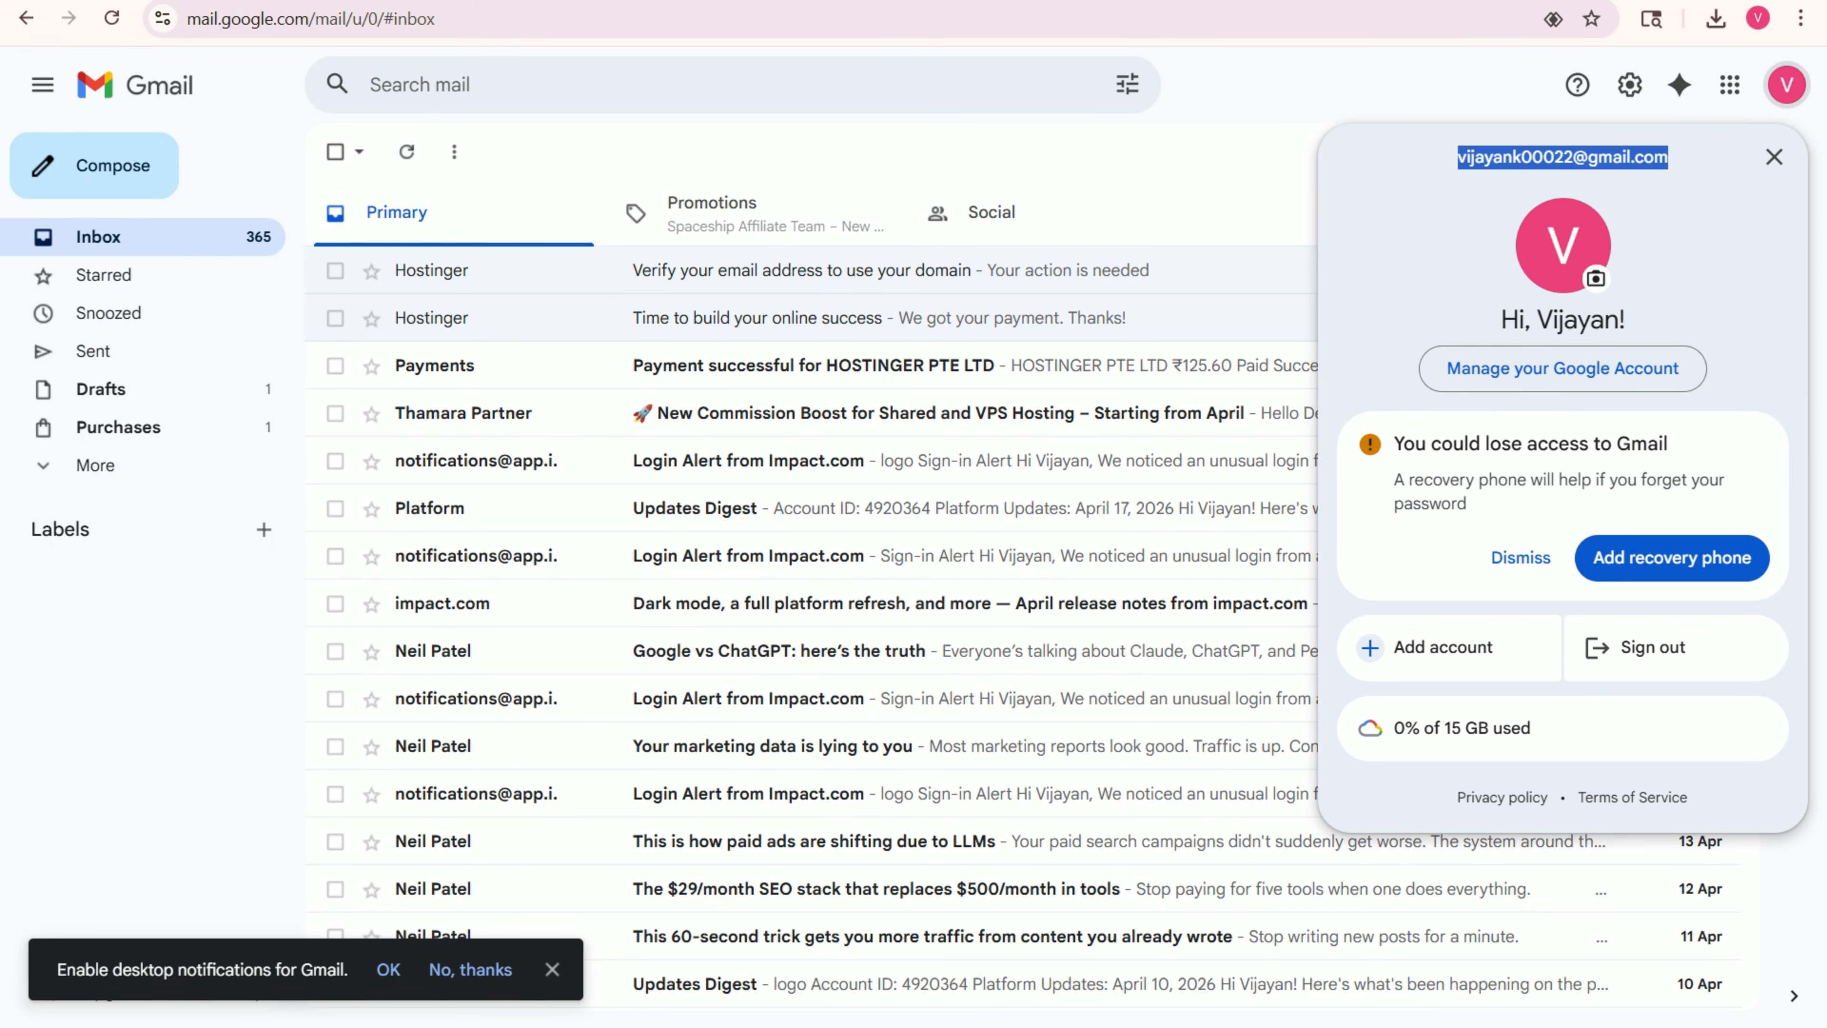
key(ctrl+shift+Tab)
click(302, 341)
key(ctrl+v)
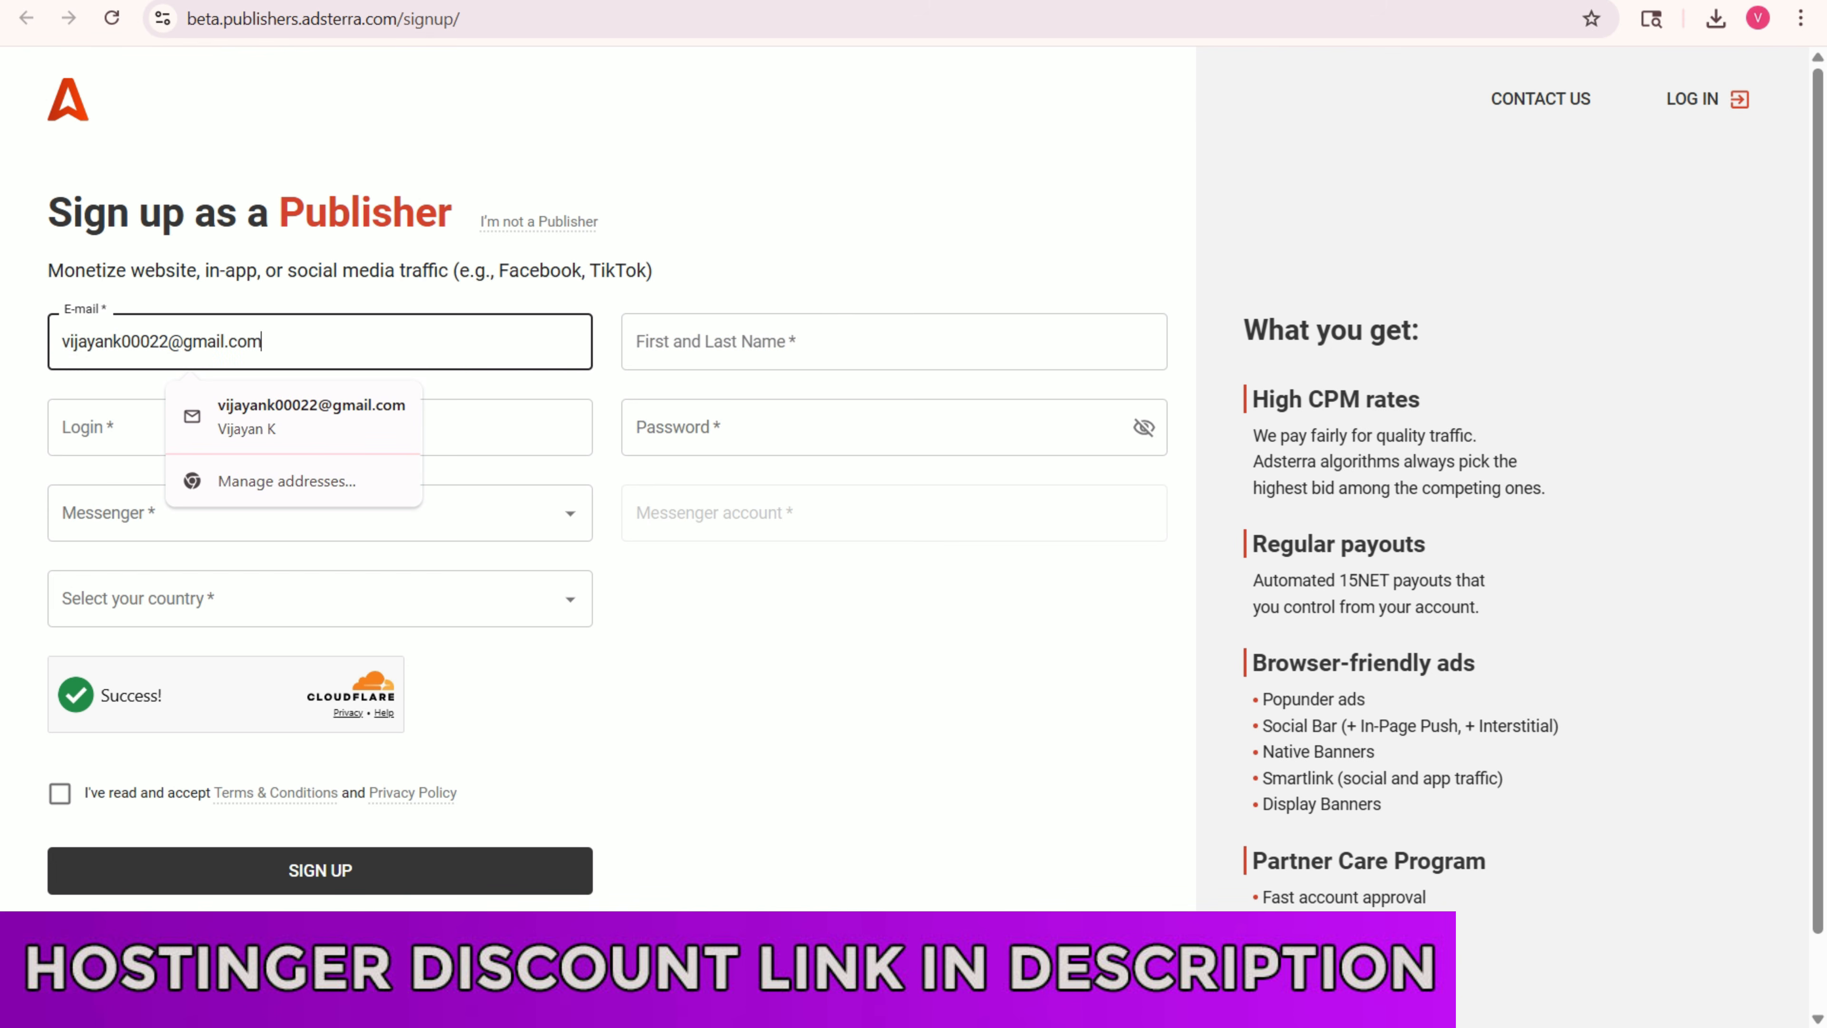
click(777, 633)
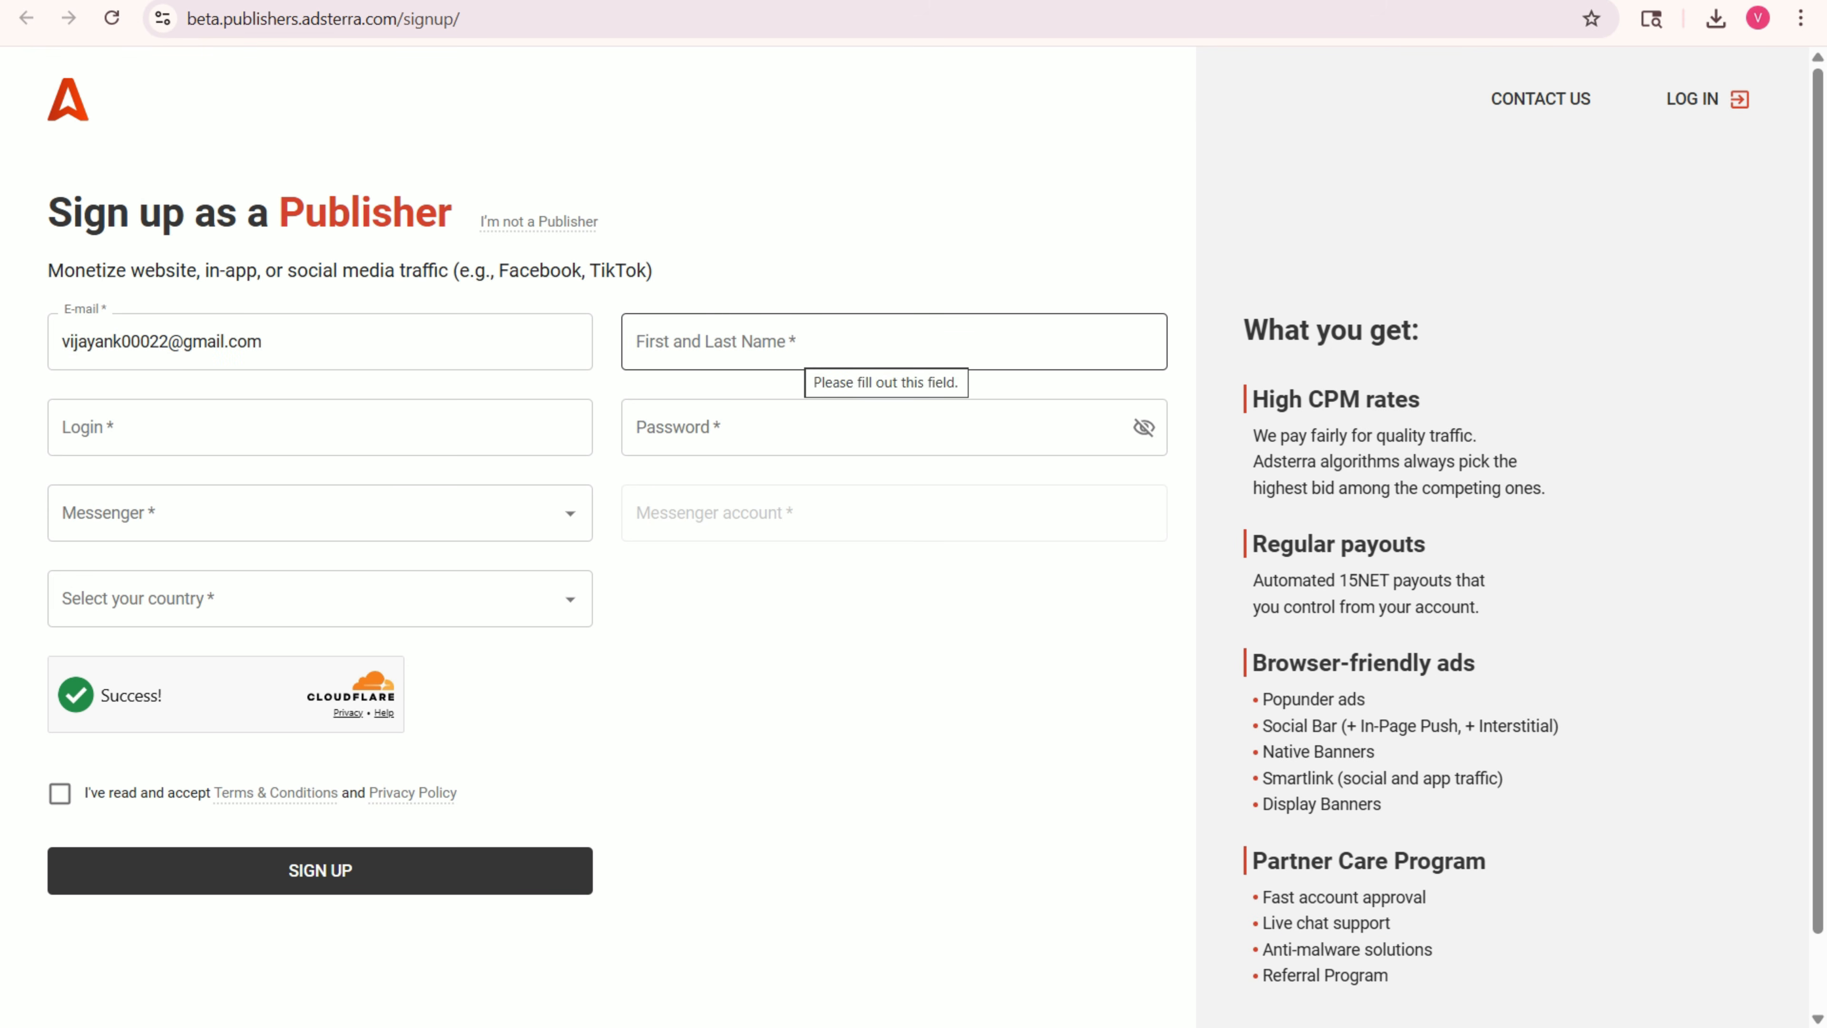
- Fill in the publisher's first and last name and reuse the part of the e-mail before the @ as the login
click(803, 344)
click(824, 407)
click(755, 605)
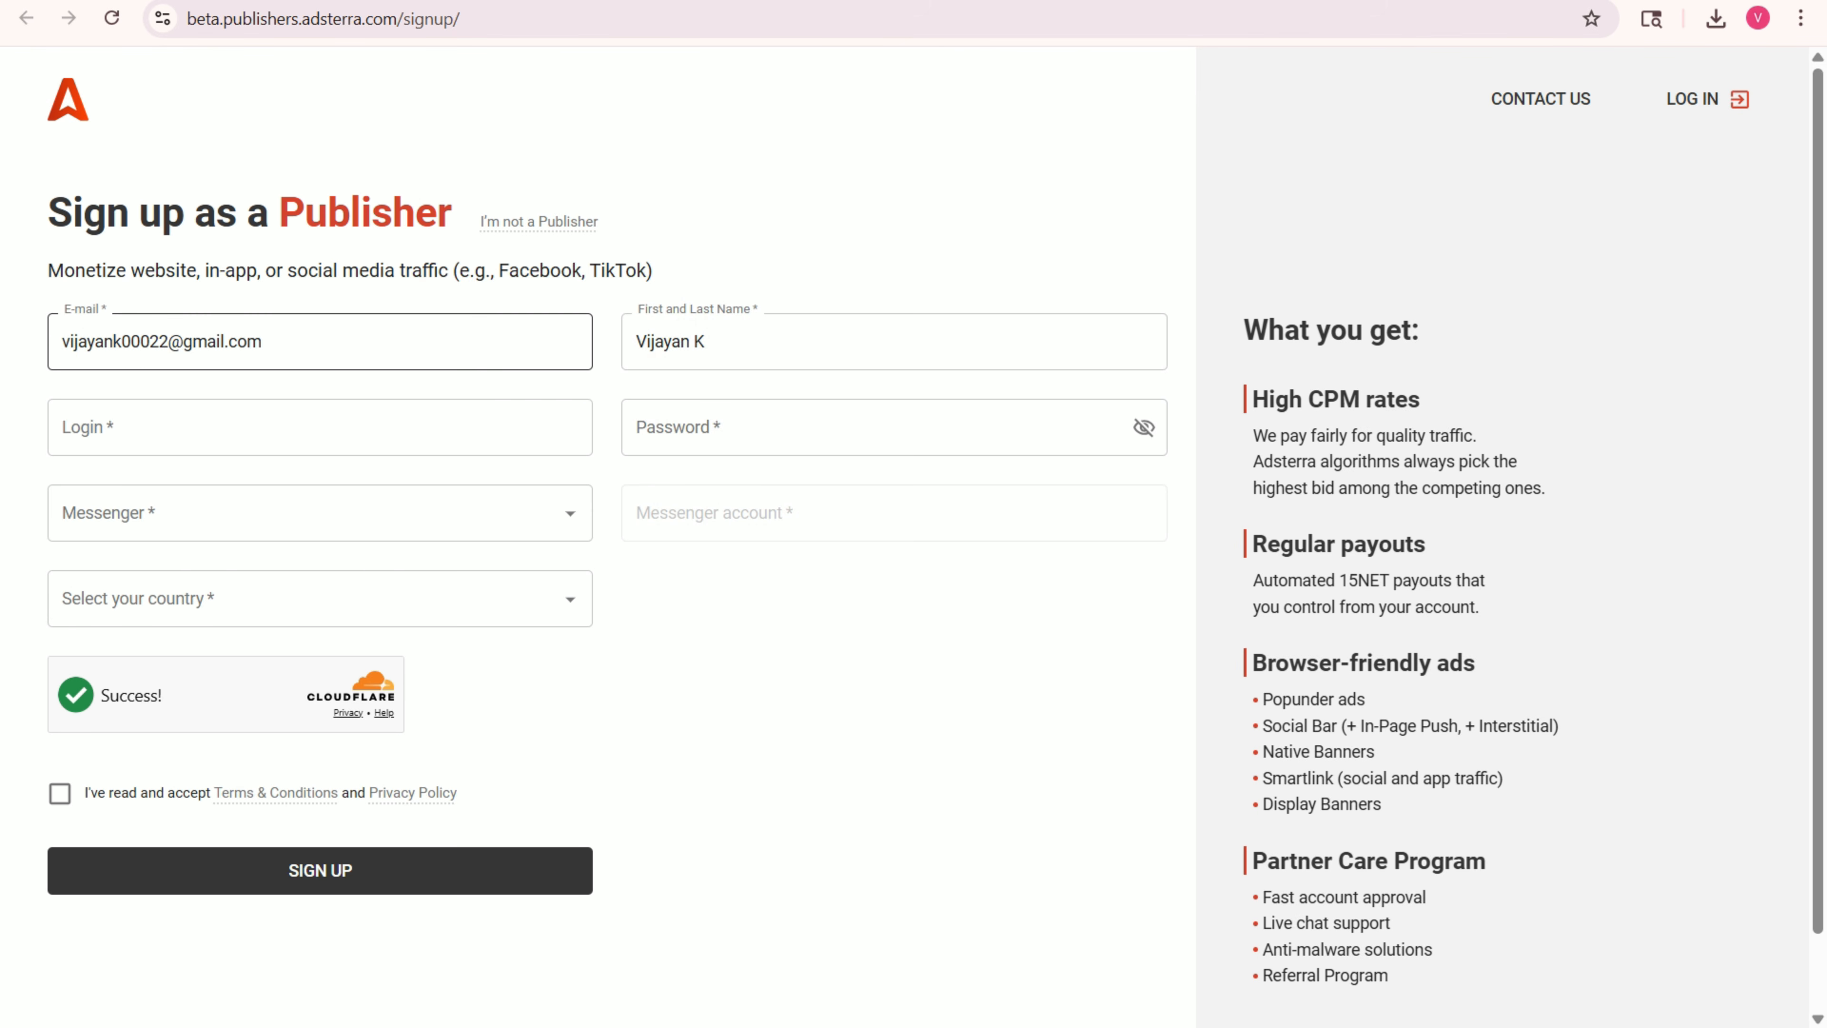
drag(169, 342, 60, 342)
key(ctrl+c)
click(108, 427)
key(ctrl+v)
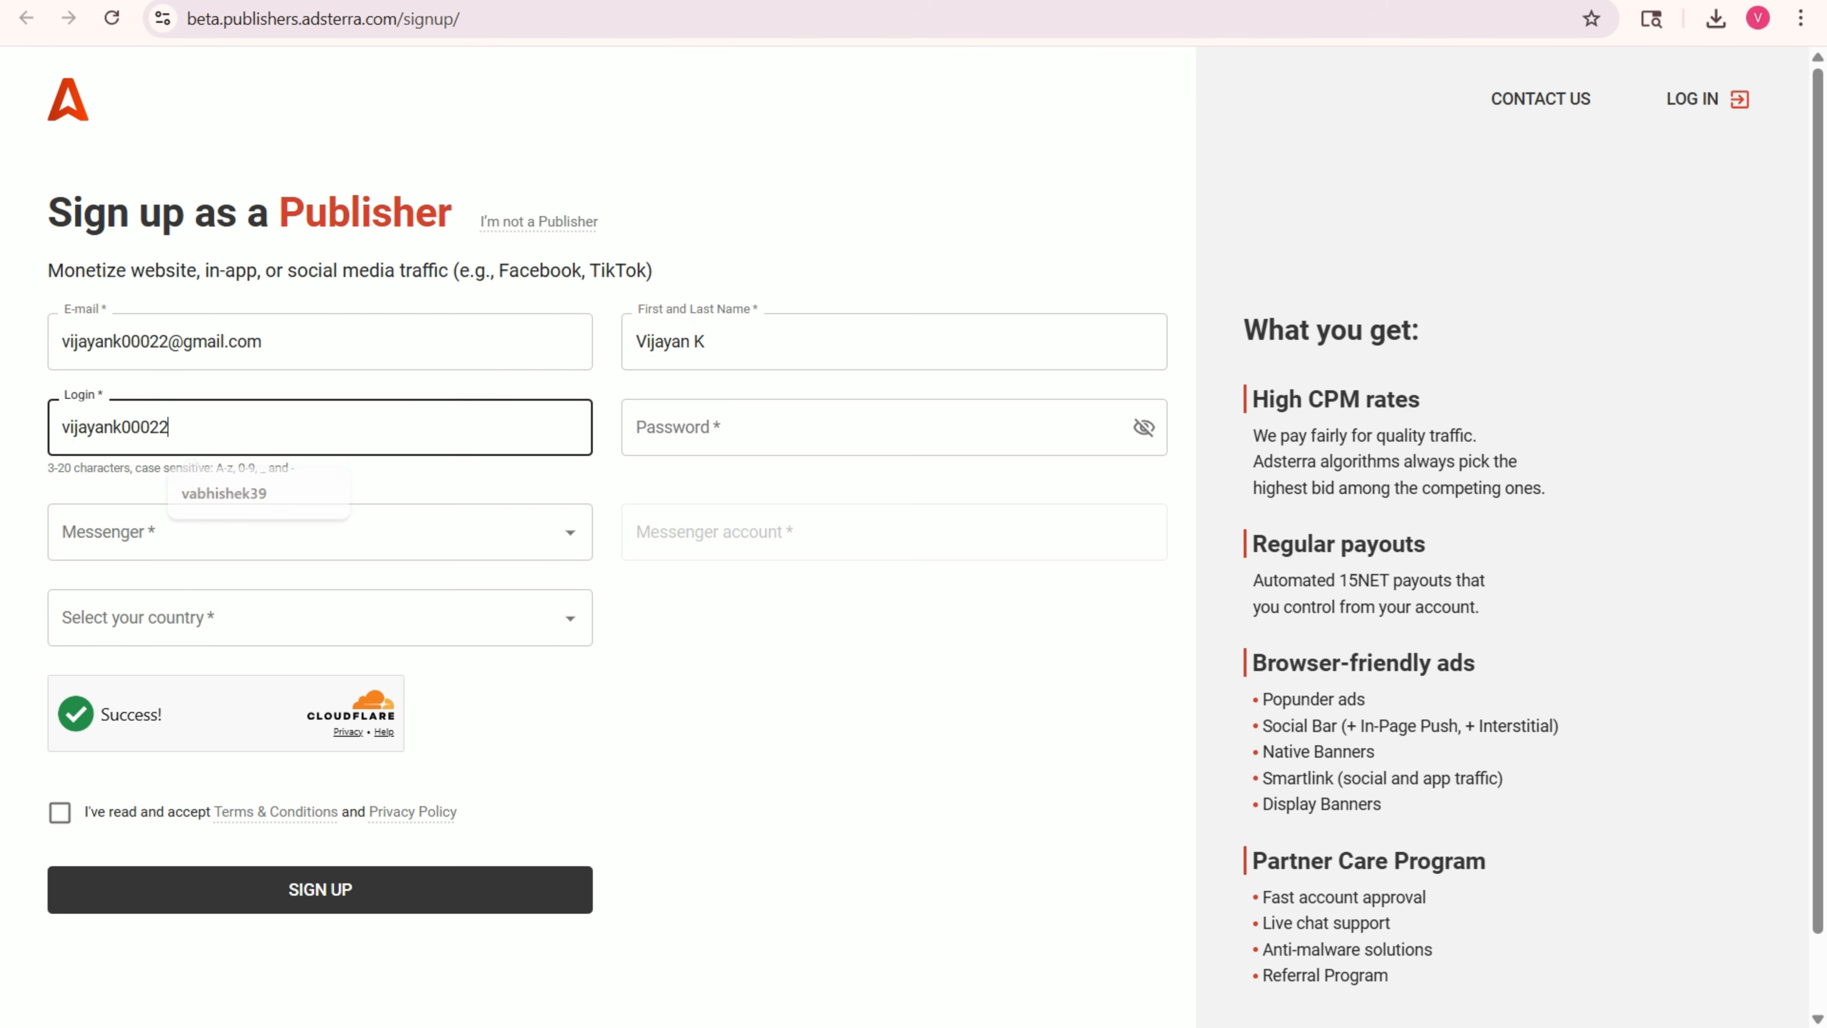
- Enter a self-chosen account password in the sign-up form and accept the Terms & Conditions and Privacy Policy
click(720, 427)
click(1015, 641)
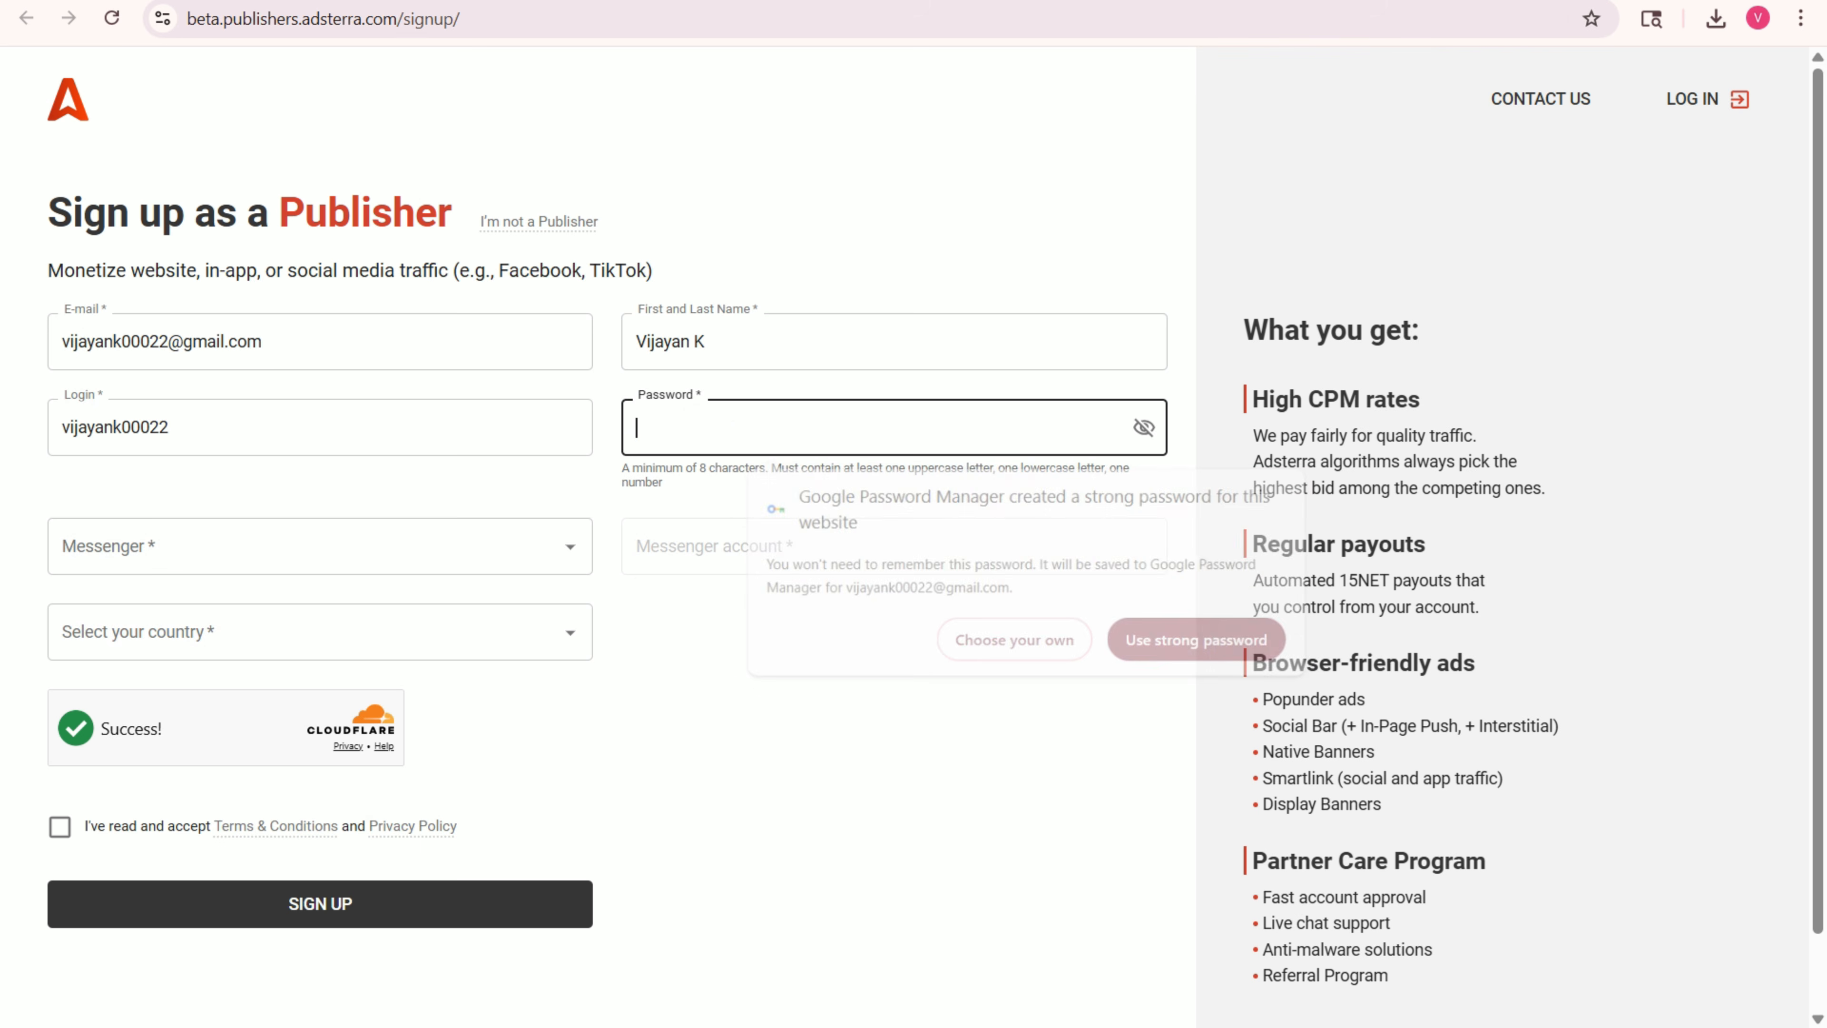
text(••••••••)
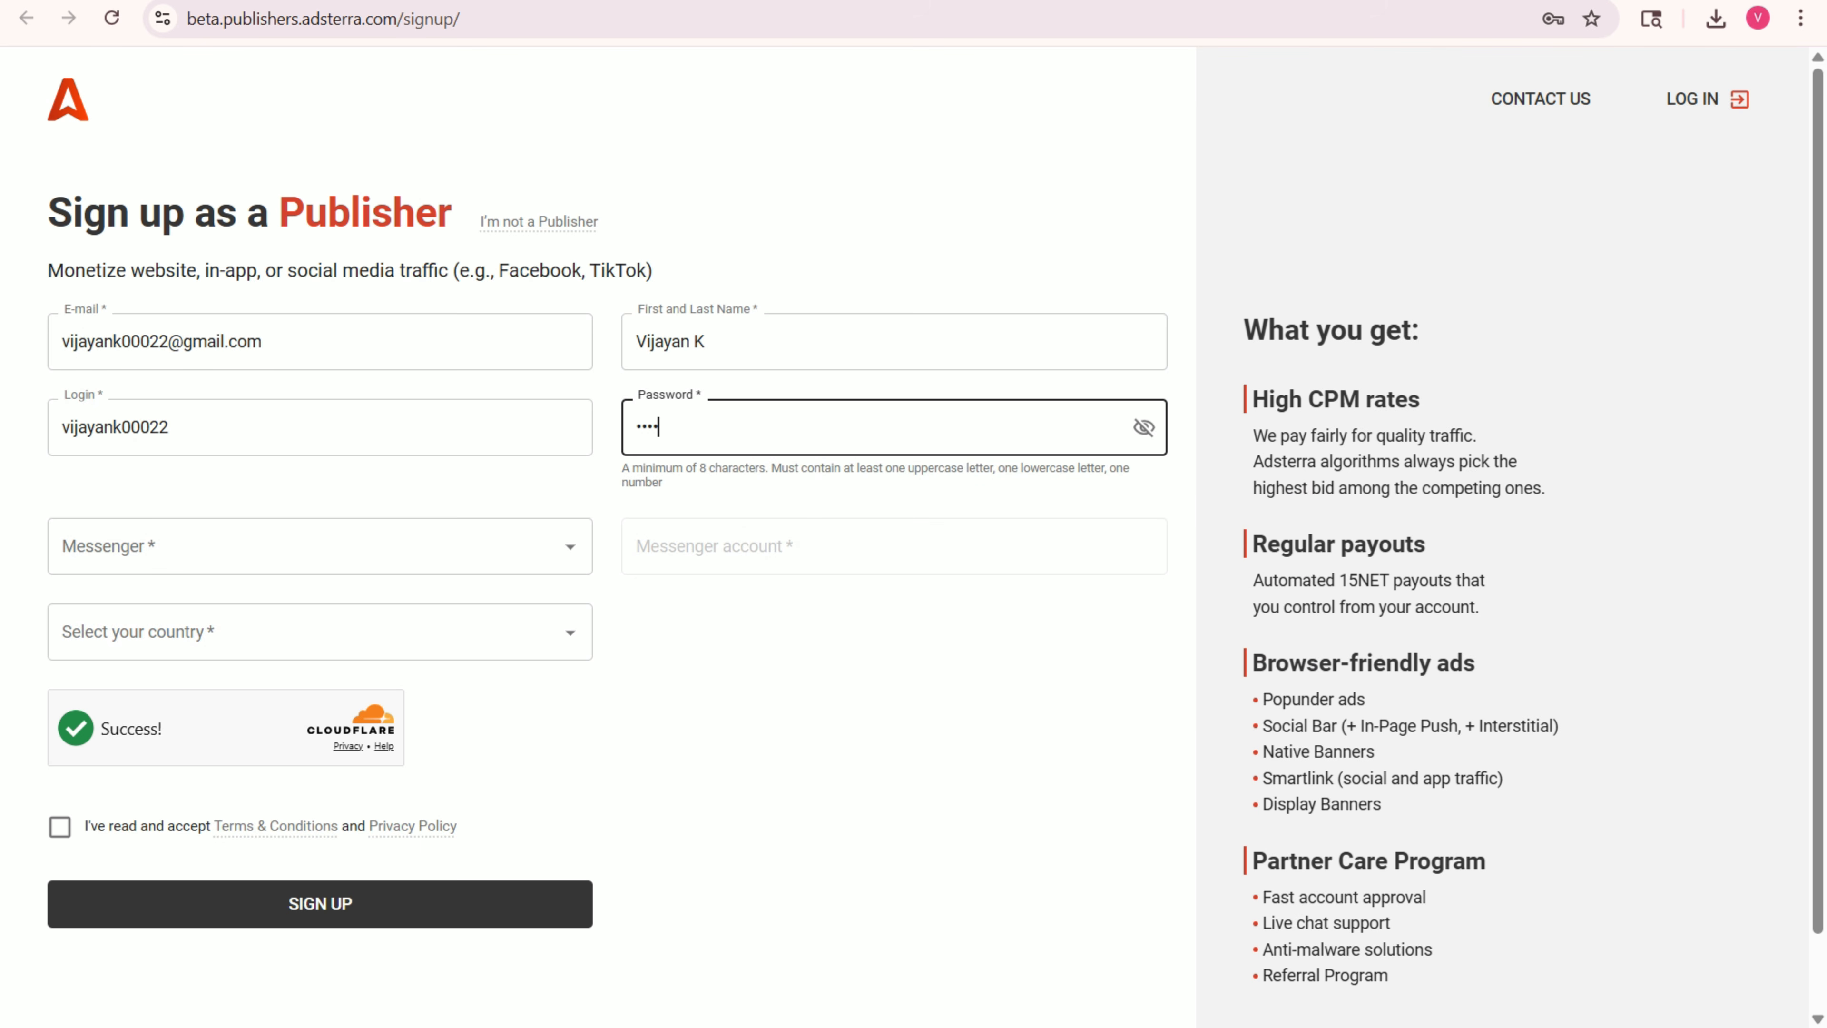
text(•••••••••)
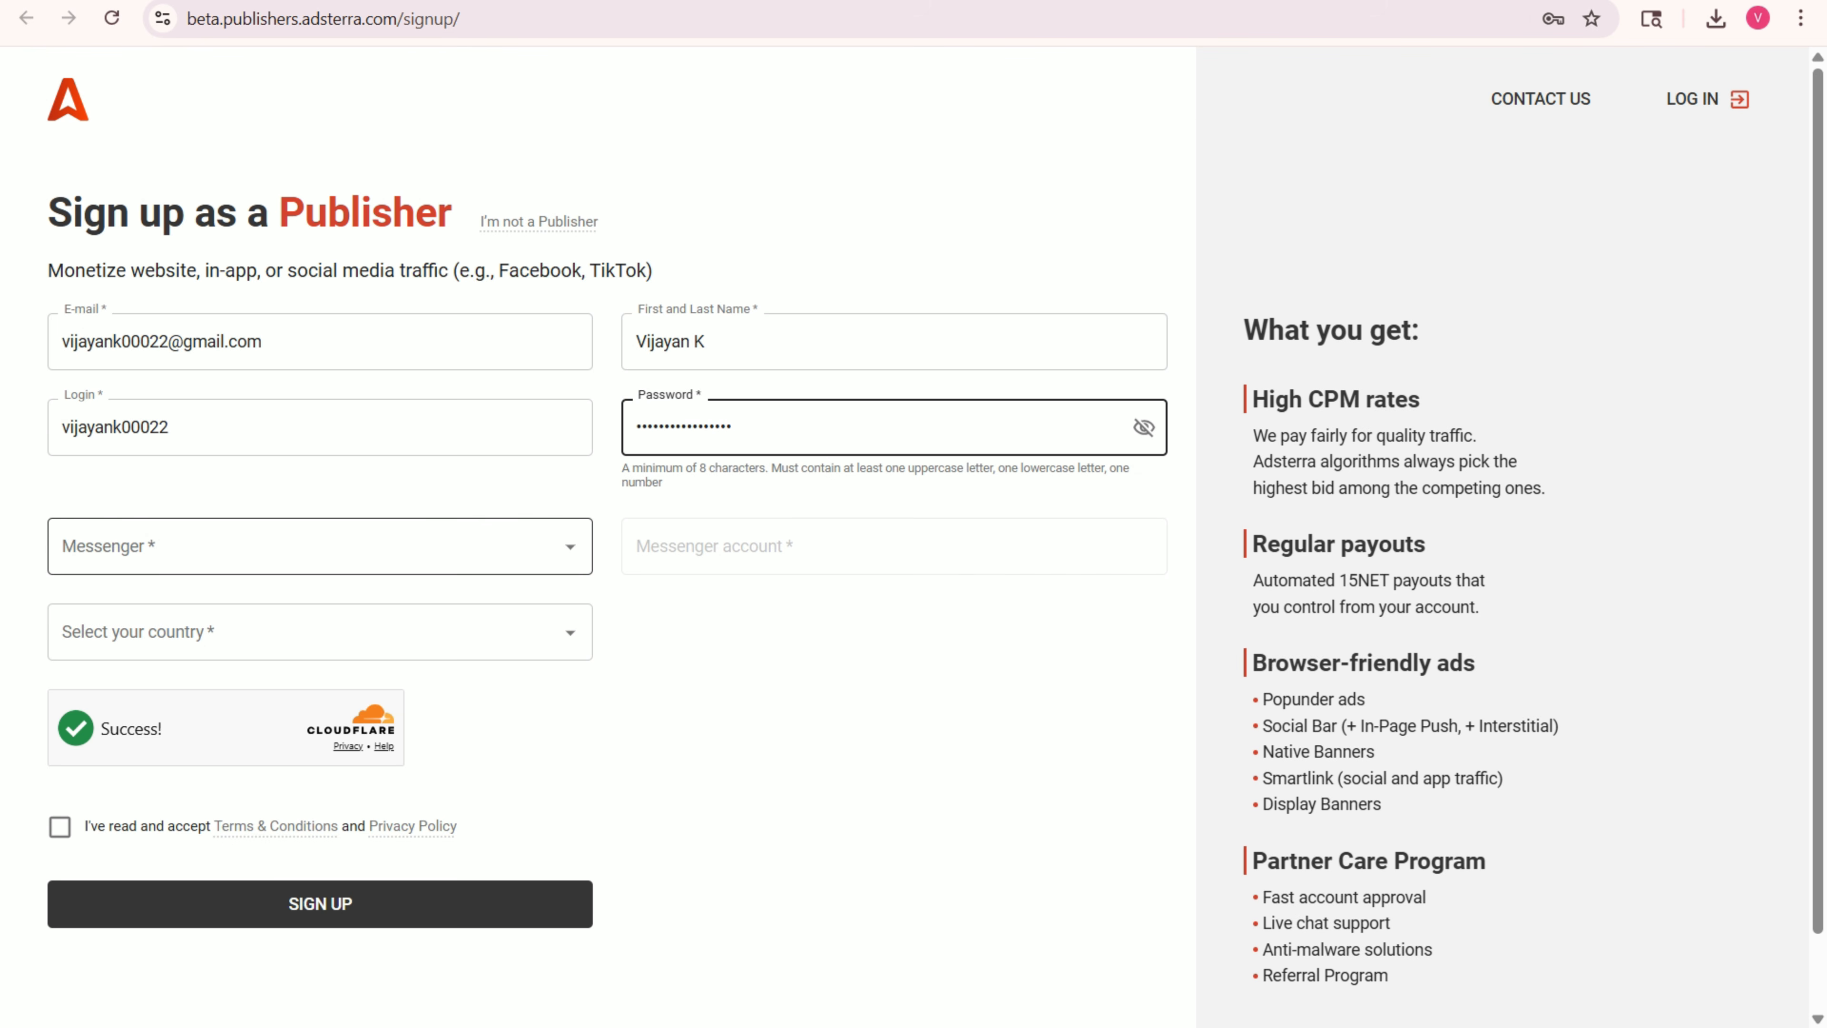
click(547, 719)
click(59, 793)
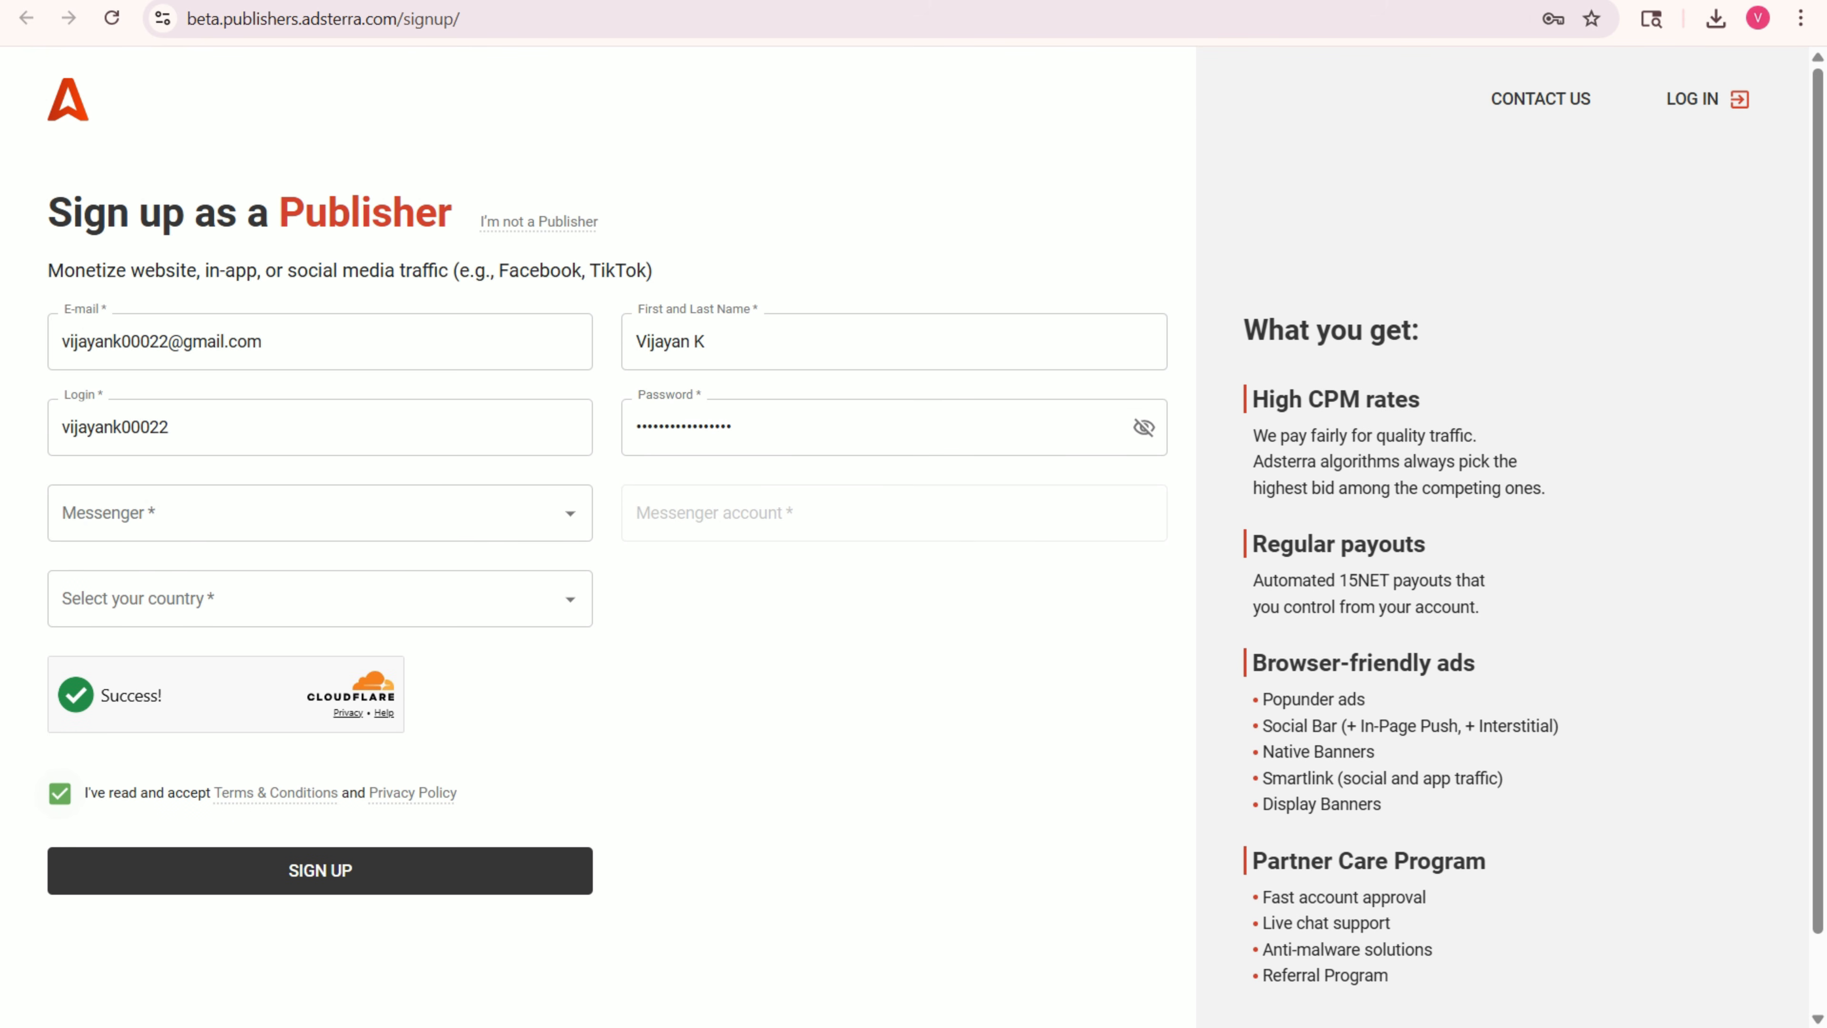
- Select India (IN) as the country and Facebook as the messenger, and activate the messenger account field
click(288, 598)
text(ind)
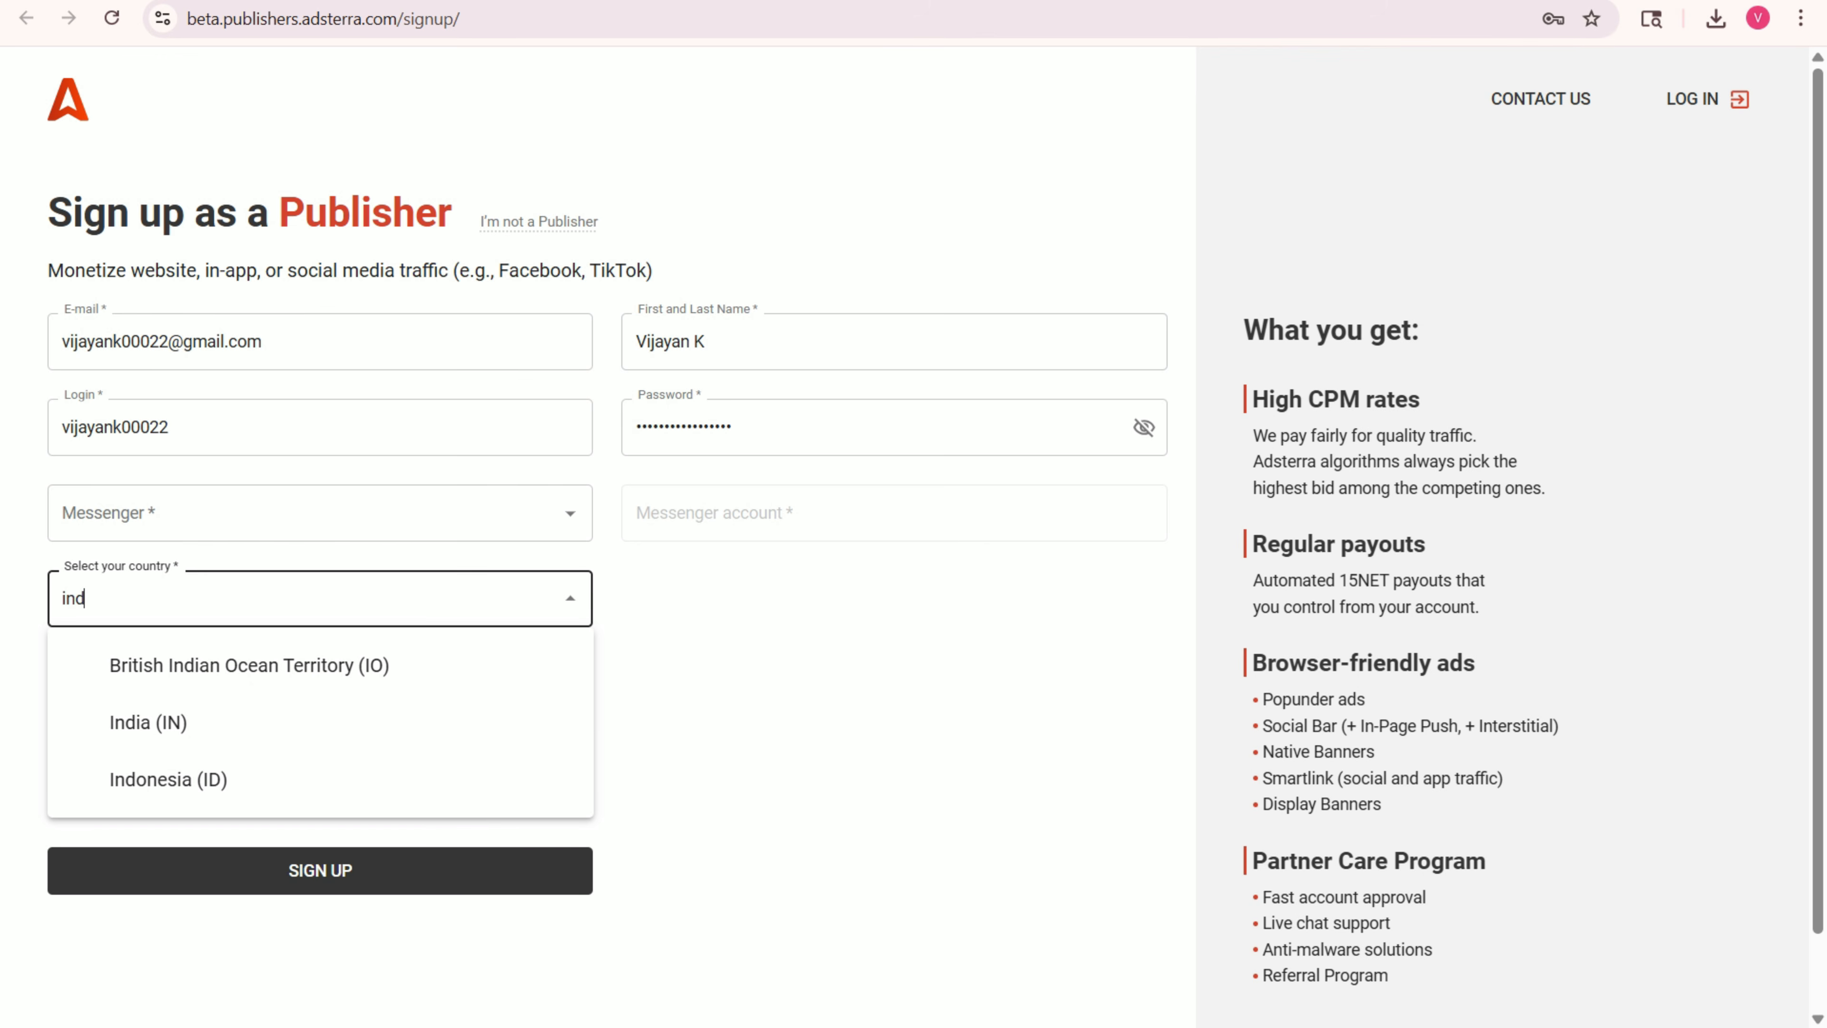
click(180, 722)
click(719, 722)
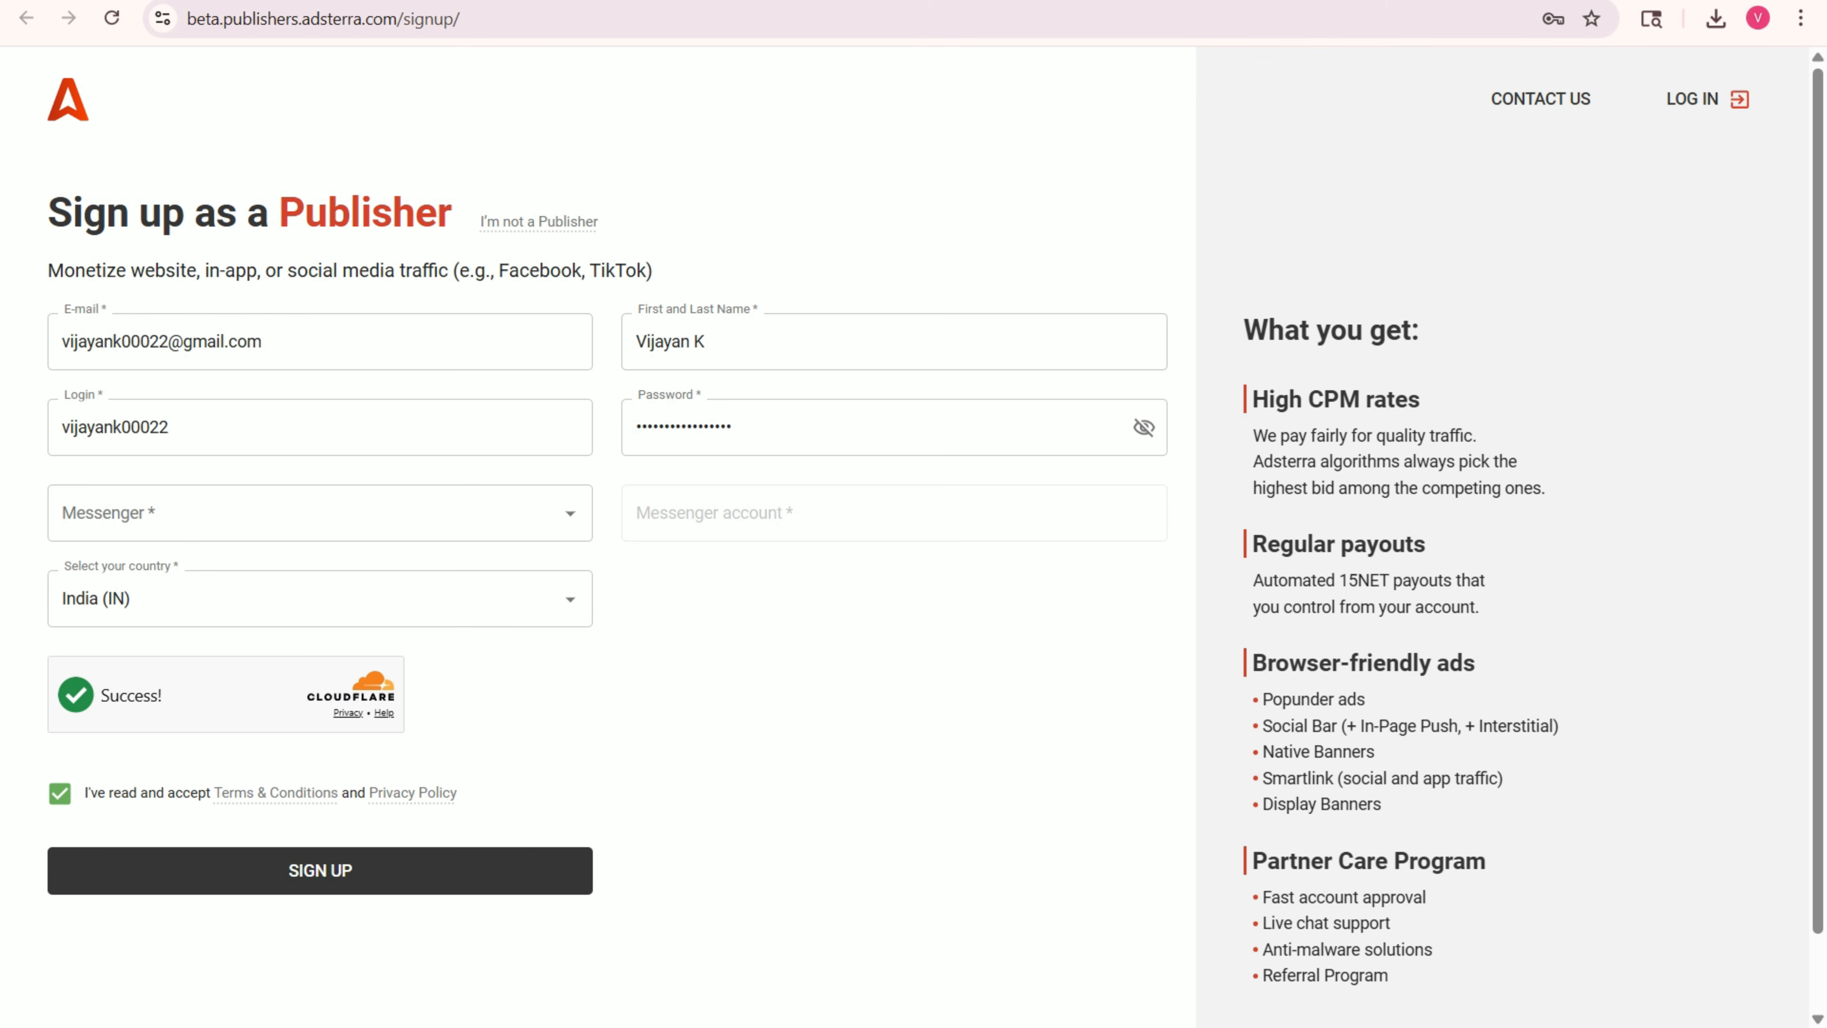
click(287, 513)
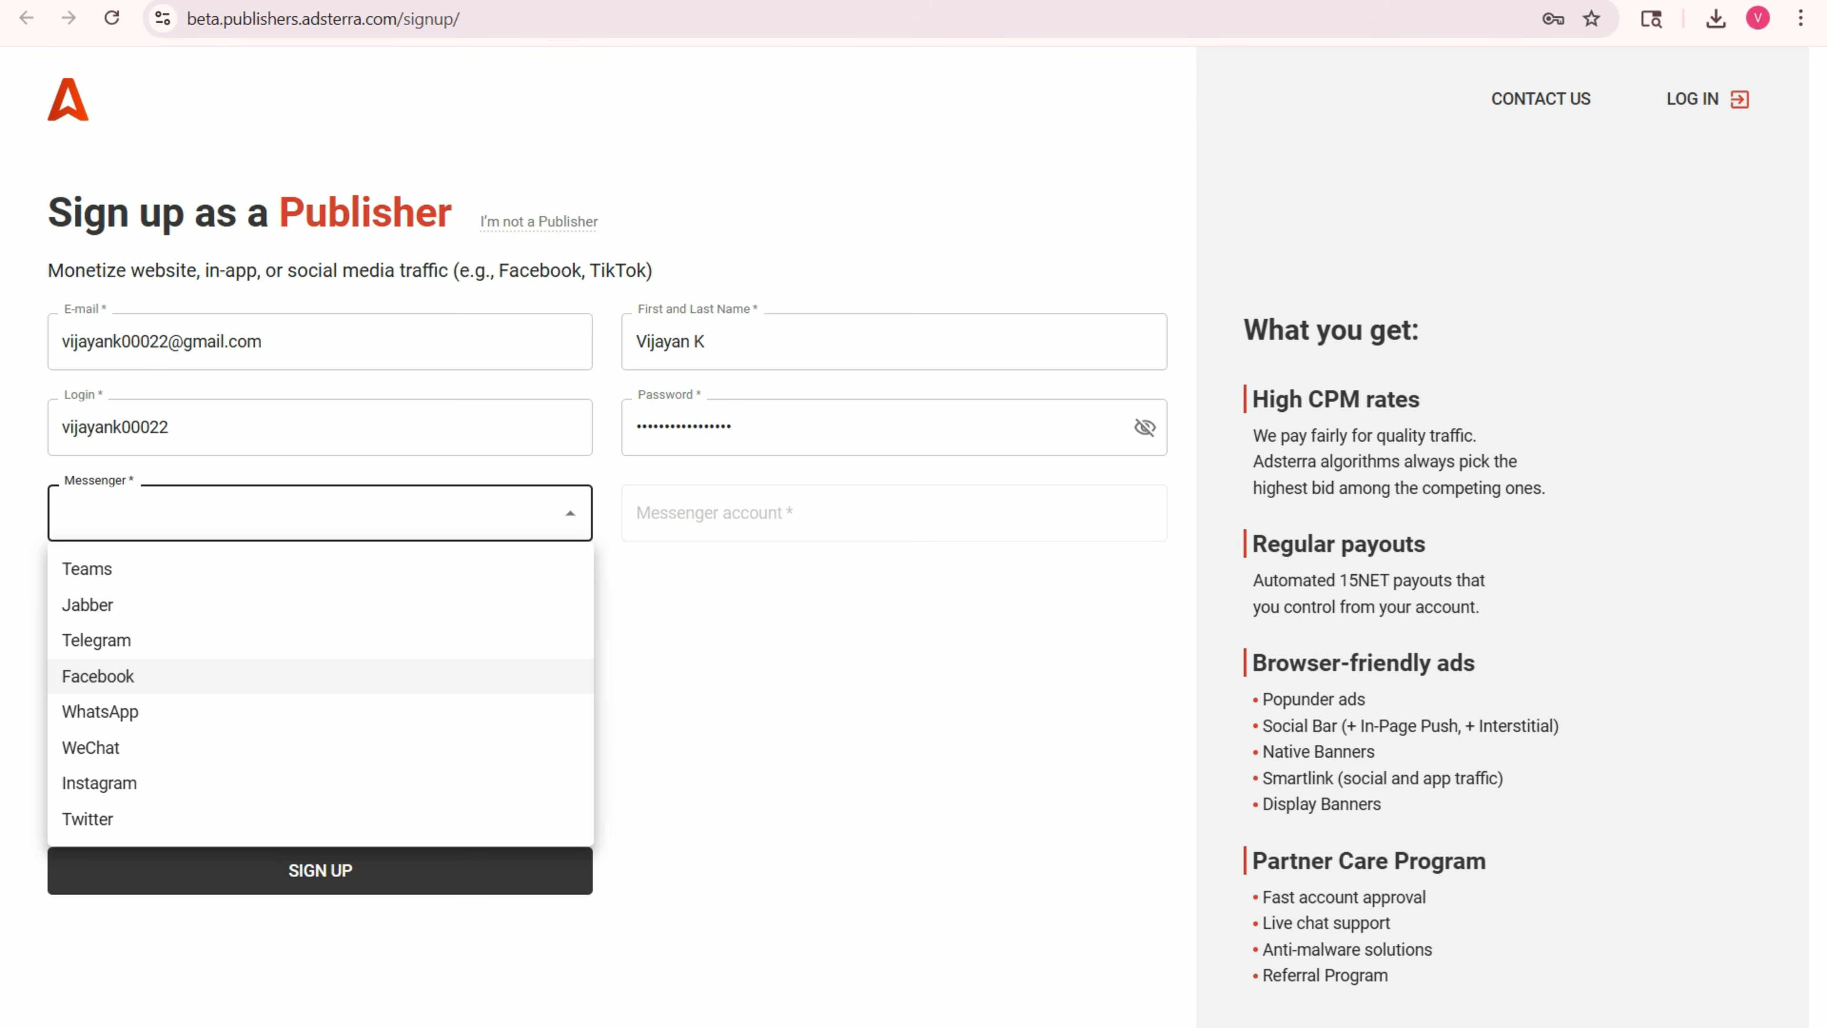
click(108, 677)
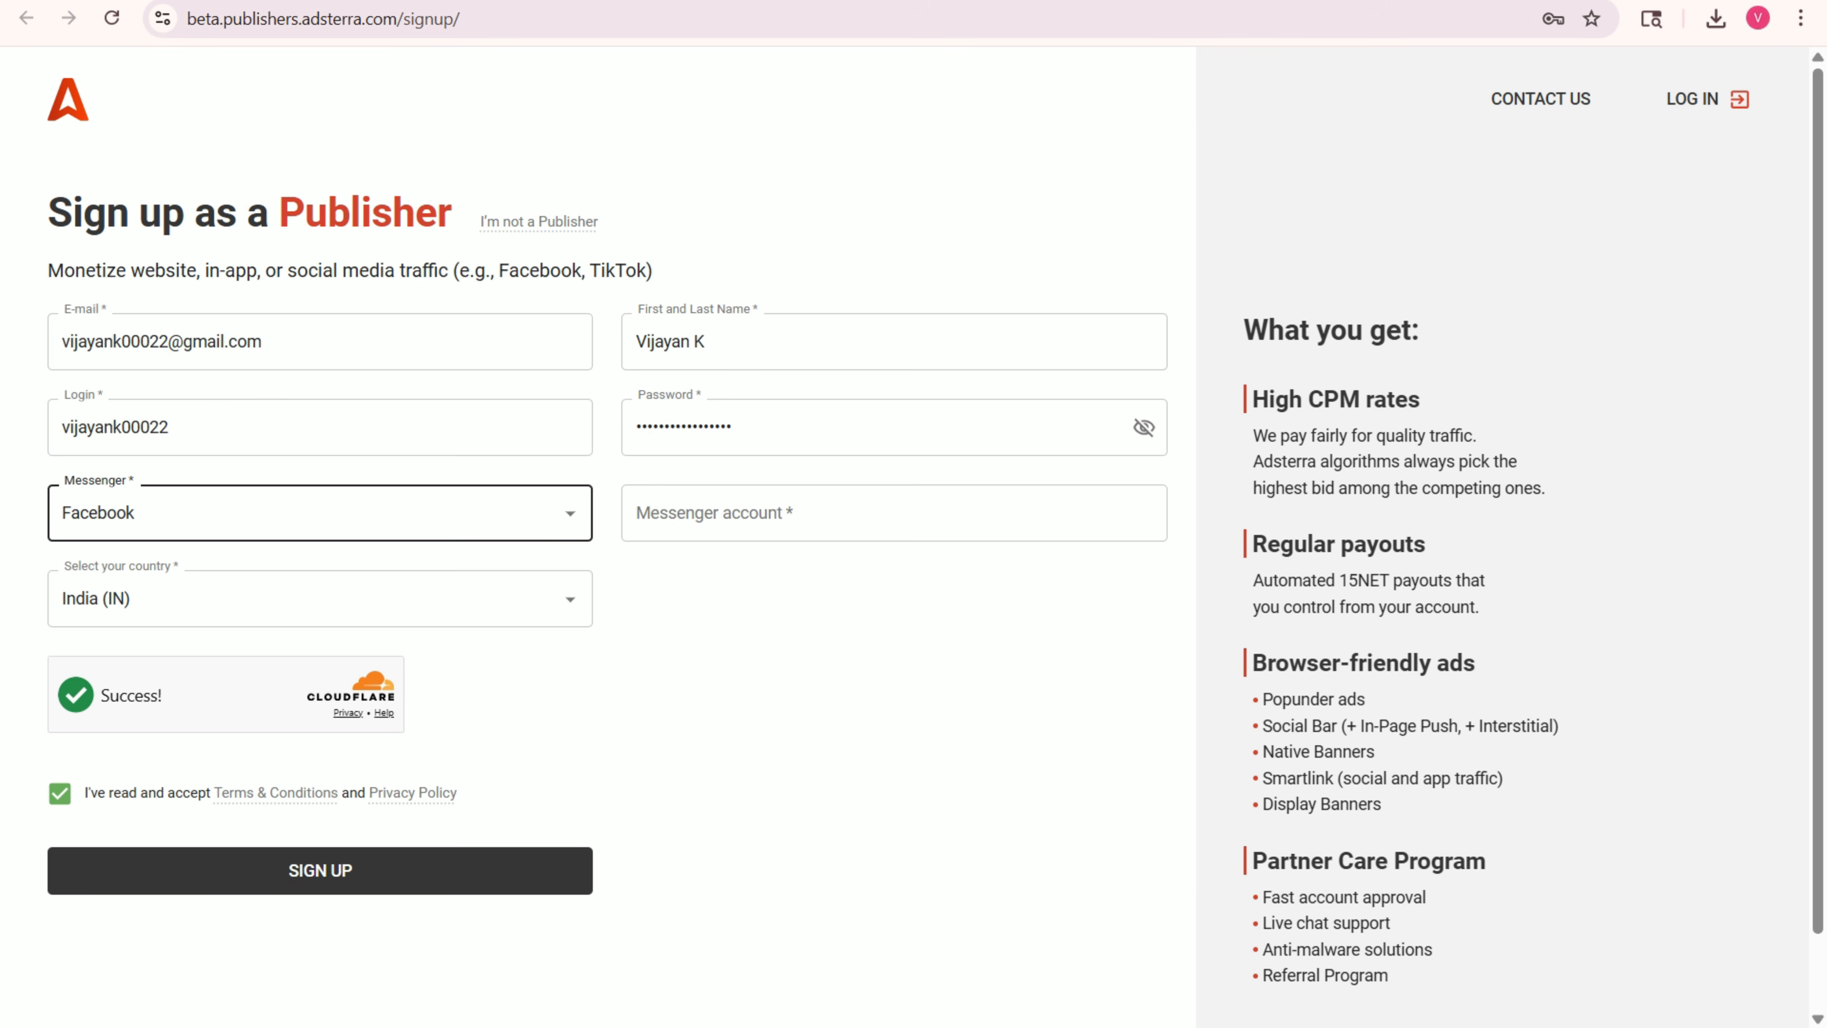
click(894, 513)
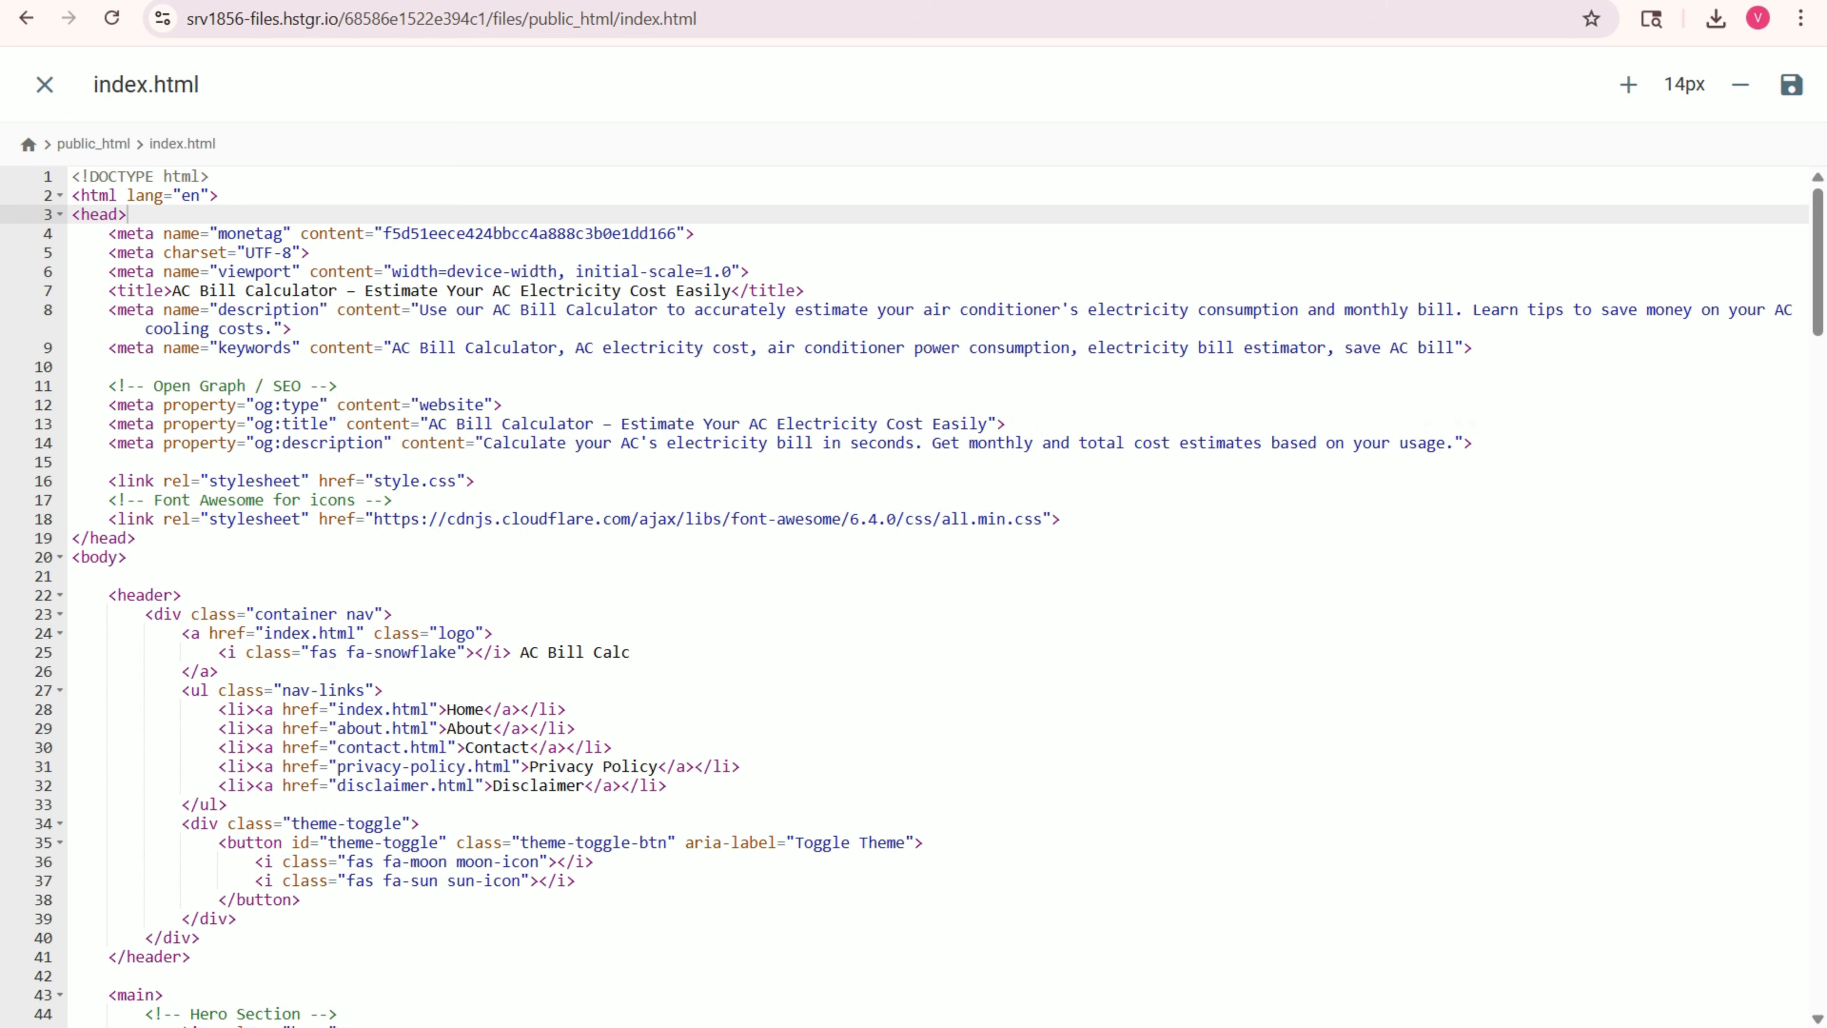
- Examine the Monetag verification meta tag and the code around it in index.html, along with the Monetag zone list
click(117, 234)
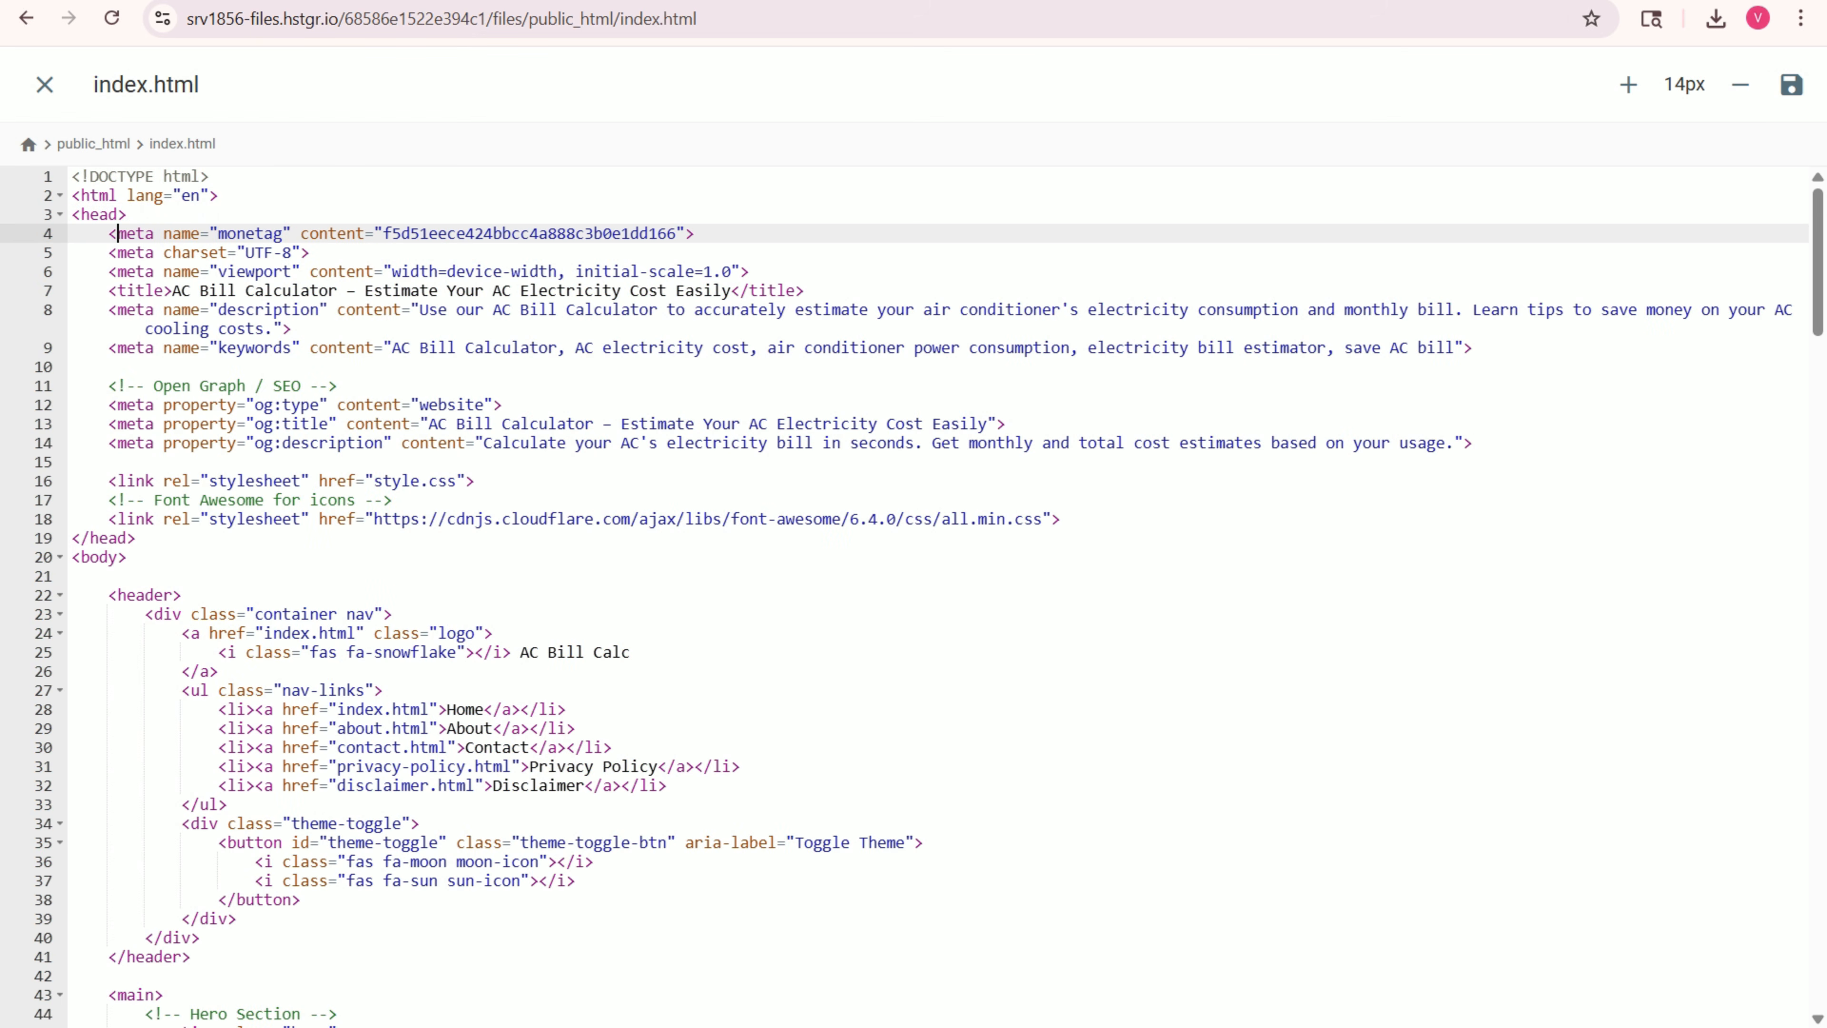
drag(109, 233, 695, 233)
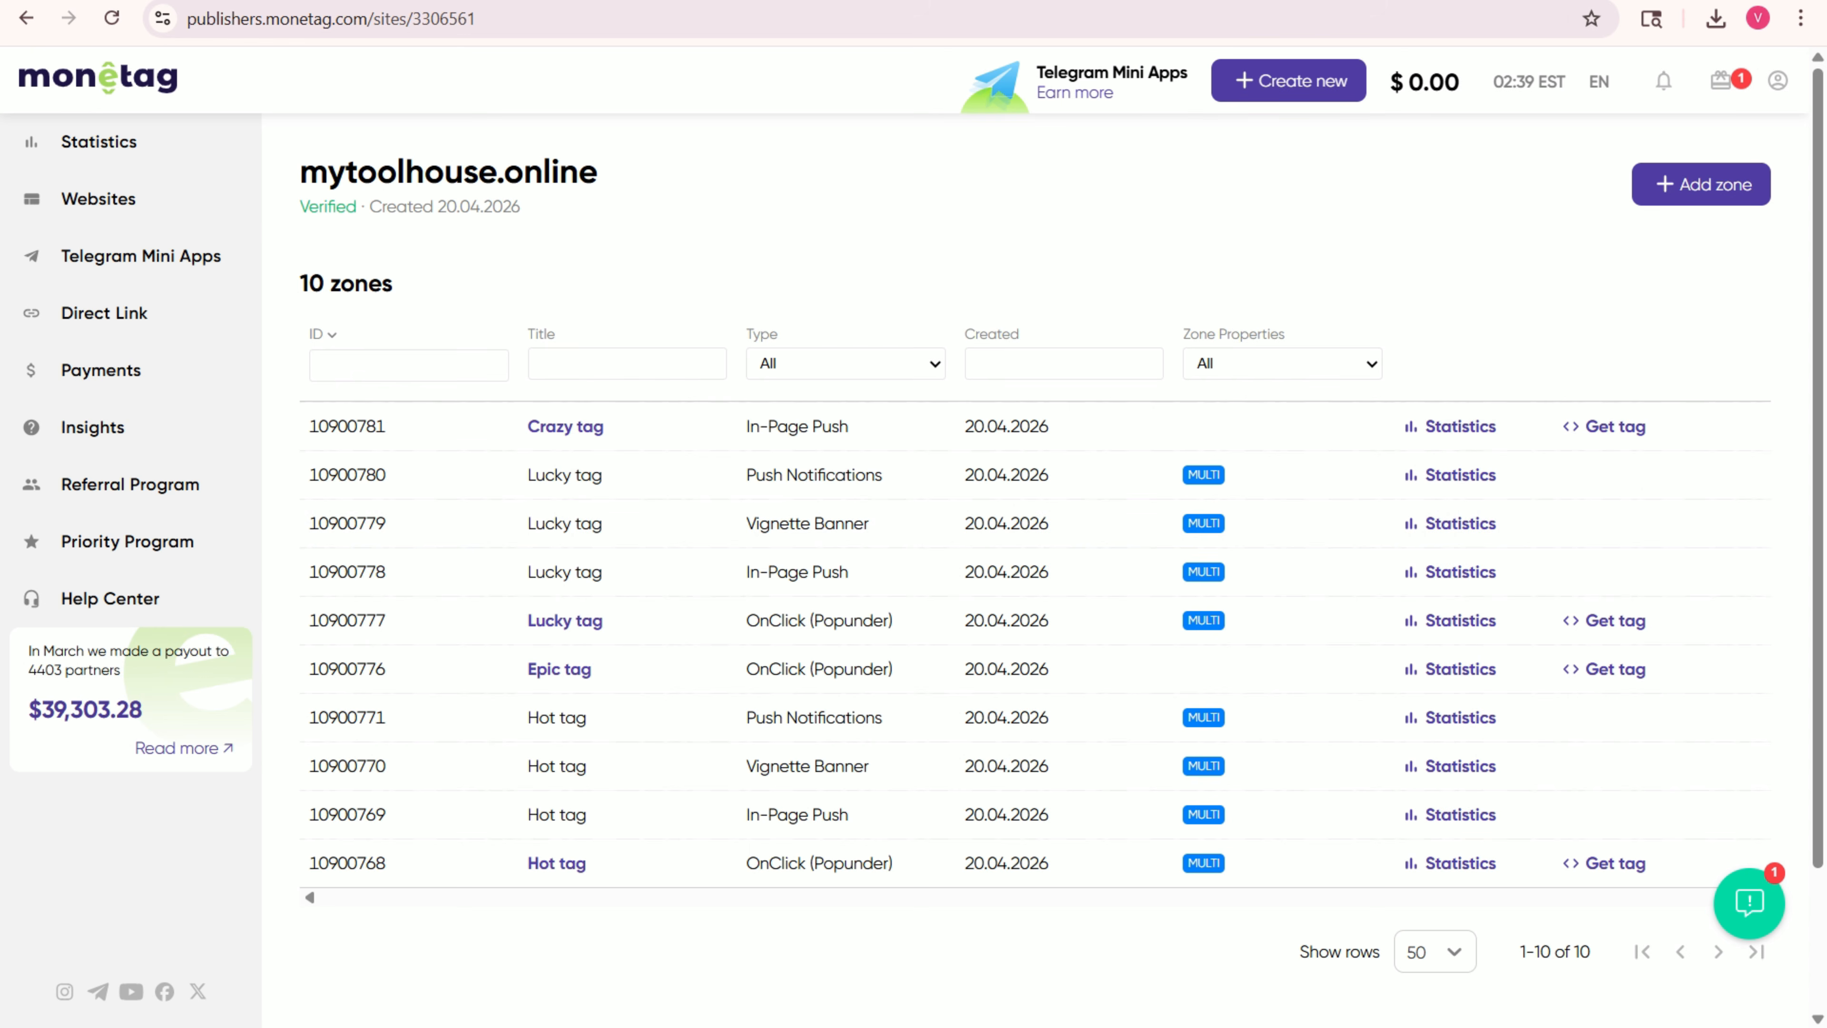
key(ctrl+shift+Tab)
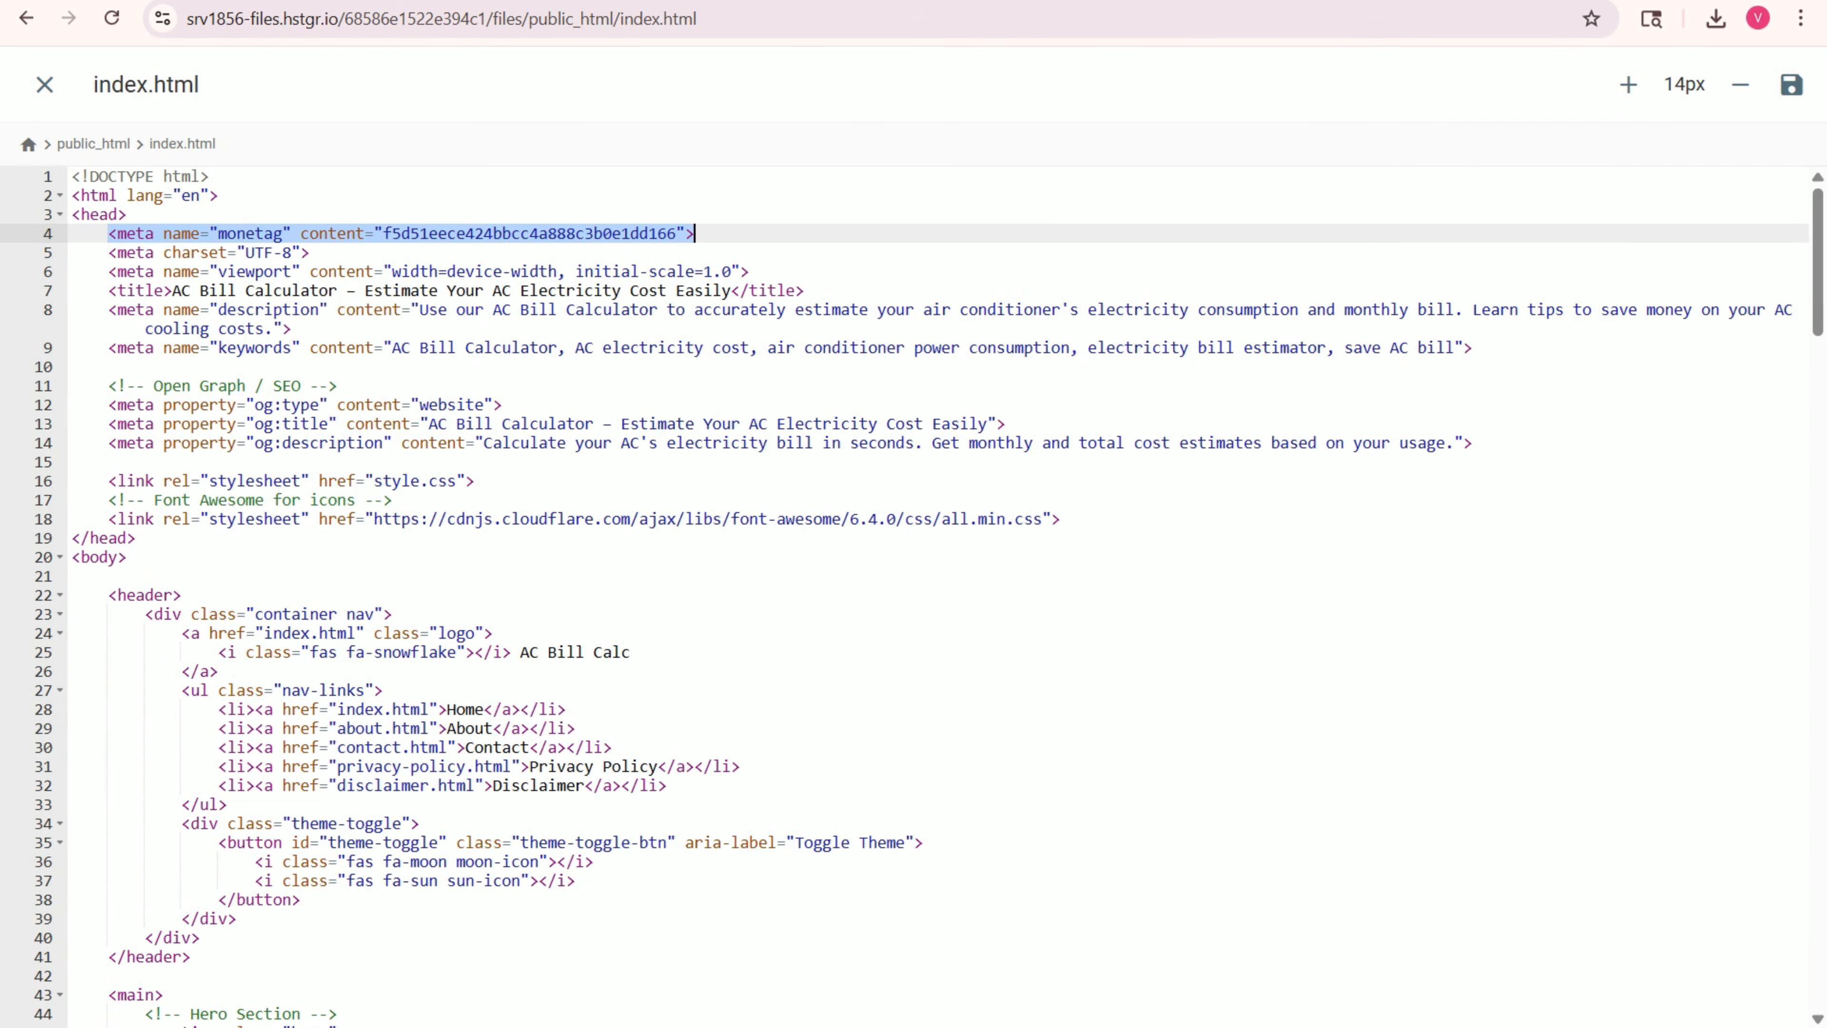
scroll(928, 598, down, 4)
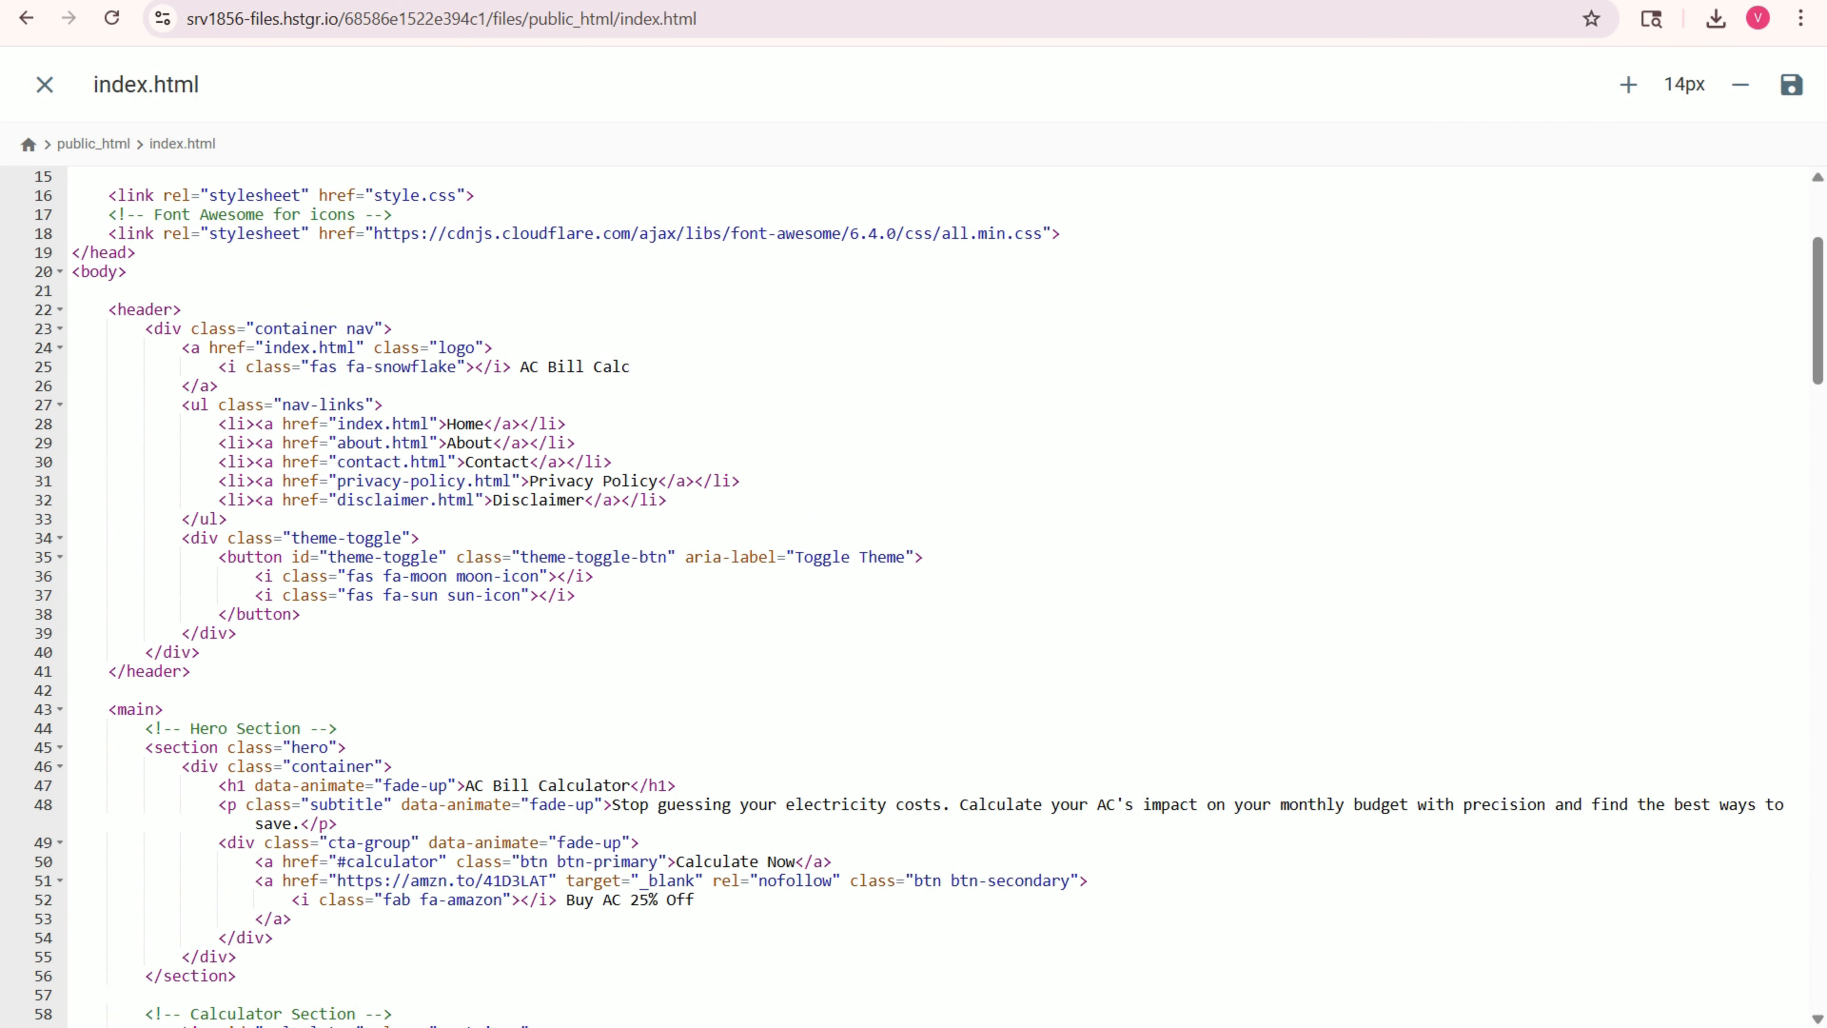
scroll(928, 597, up, 4)
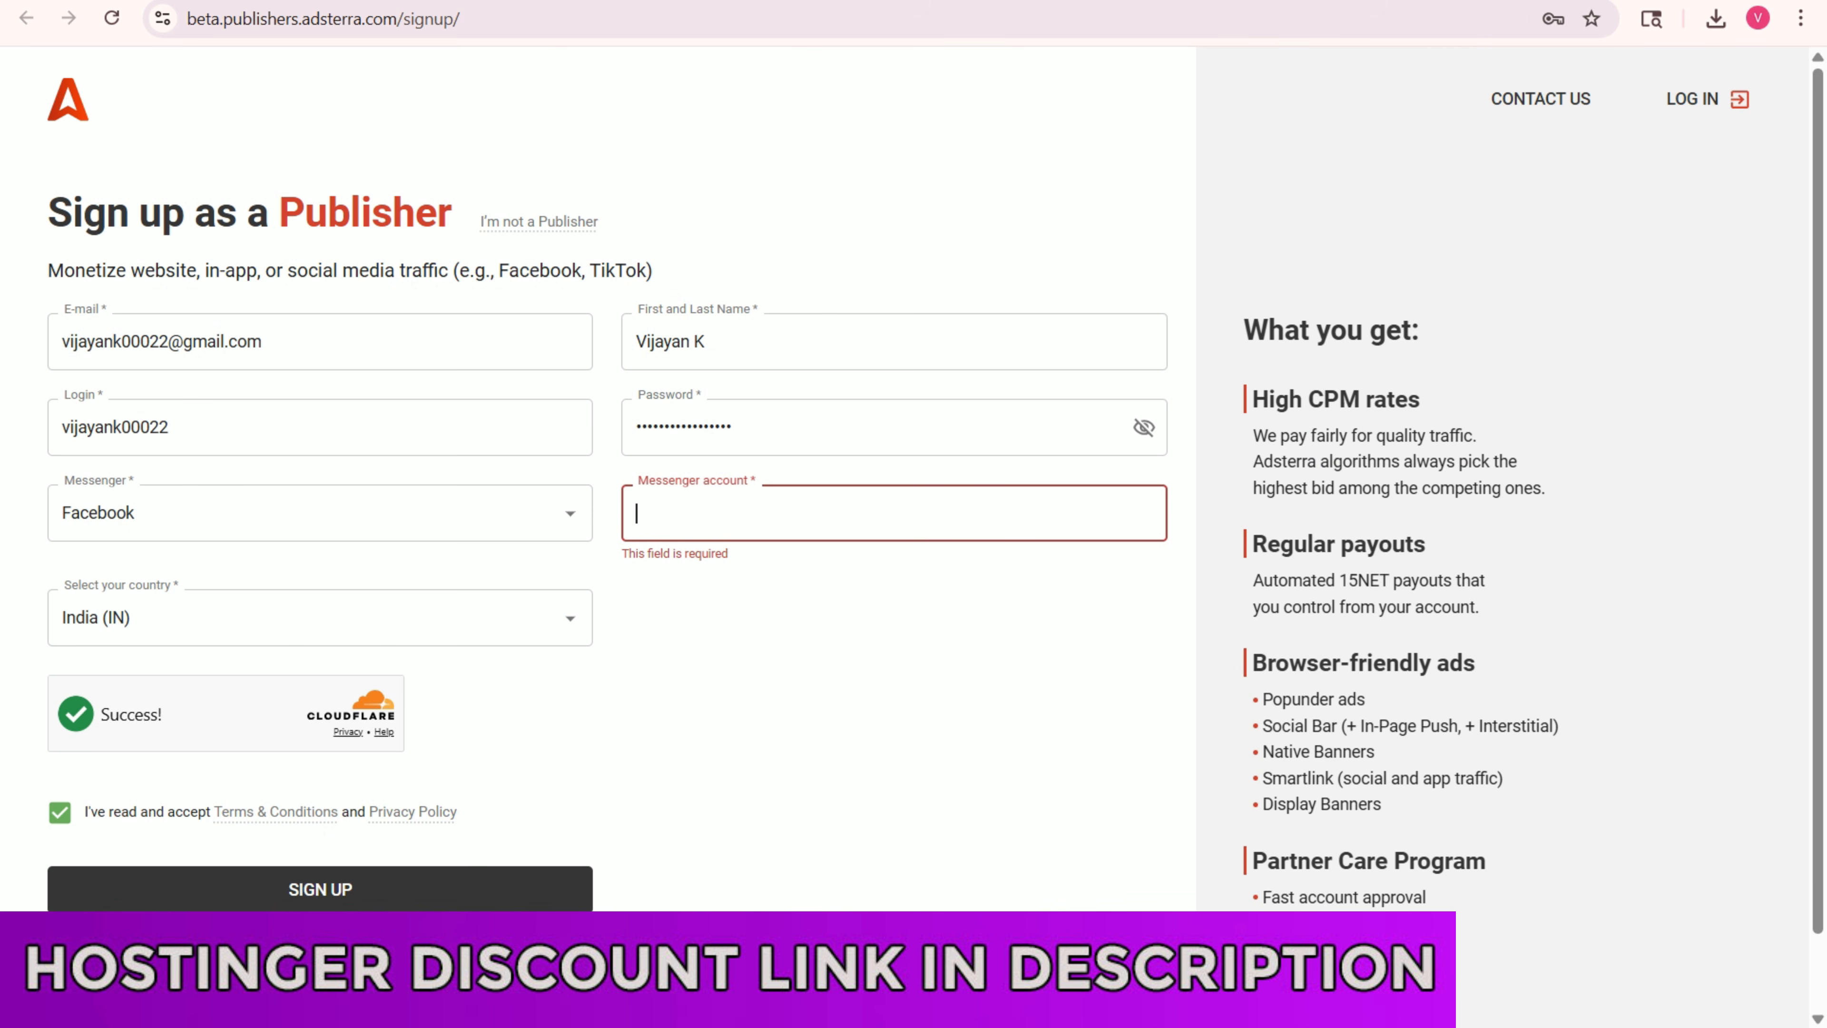
- Look over the messenger options in Adsterra's sign-up form and return to the mytoolhouse.online zones in Monetag
click(320, 513)
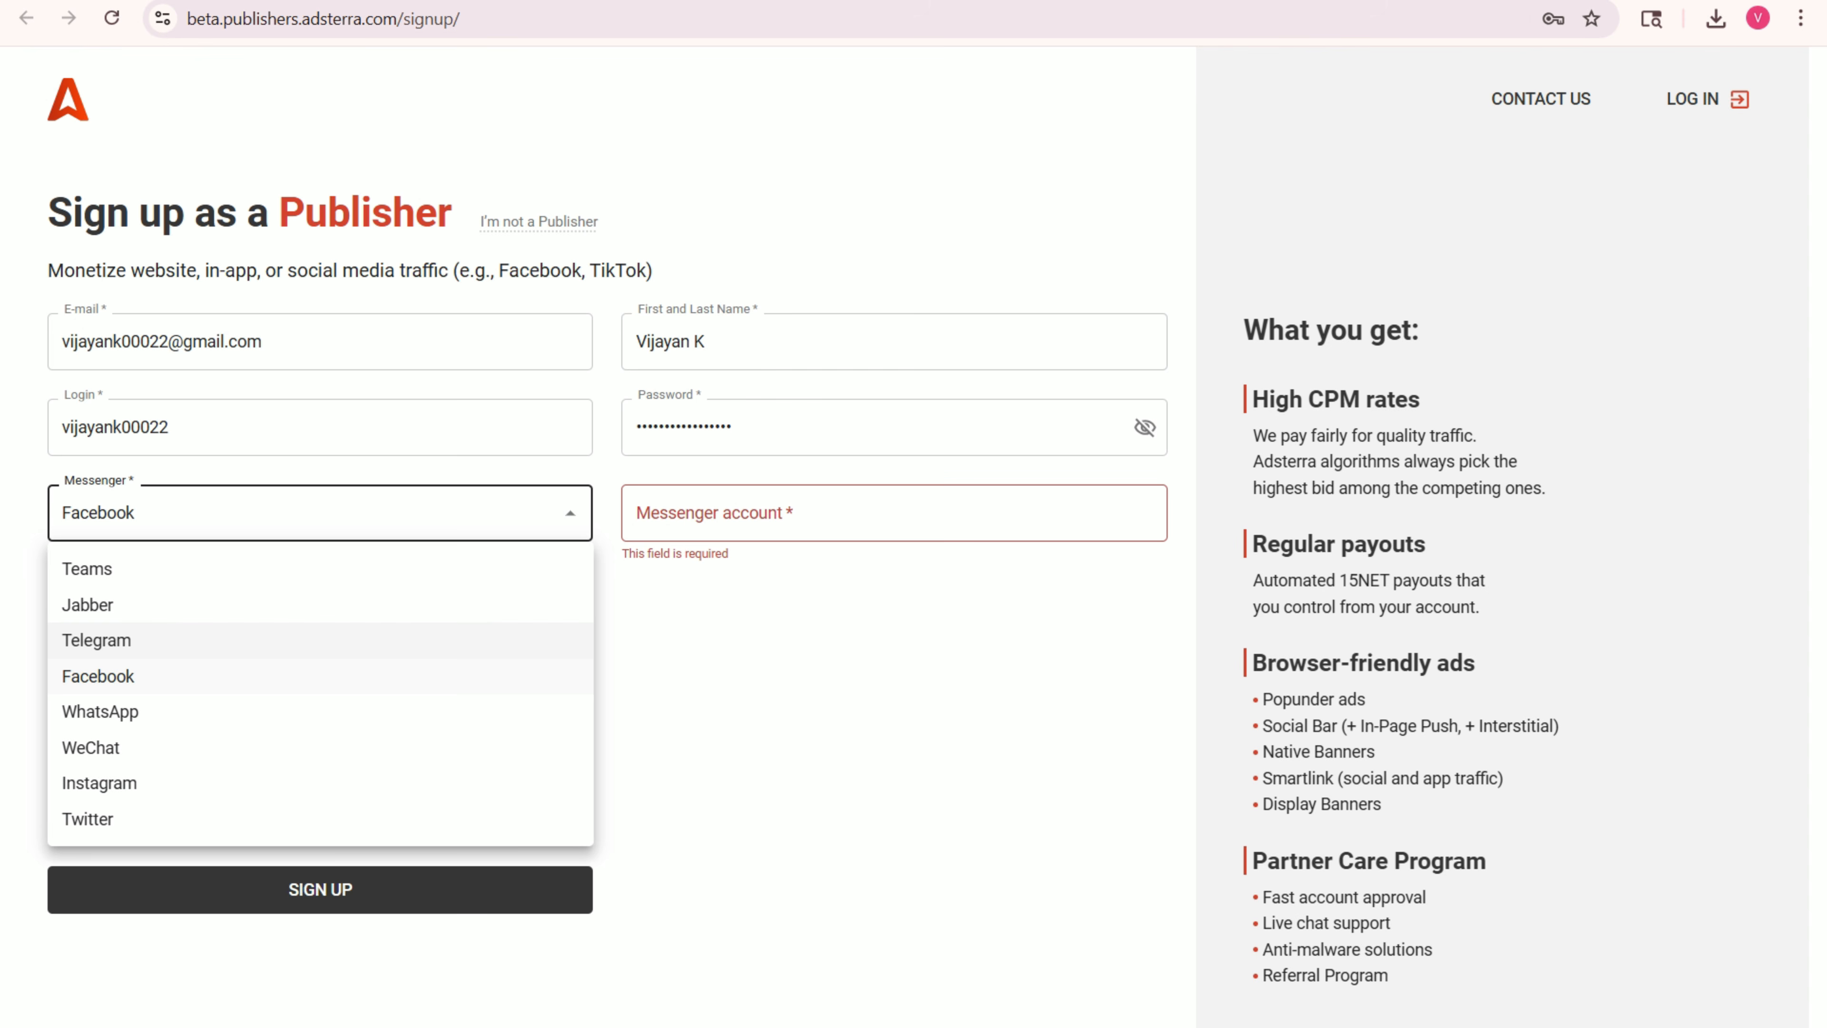
click(320, 512)
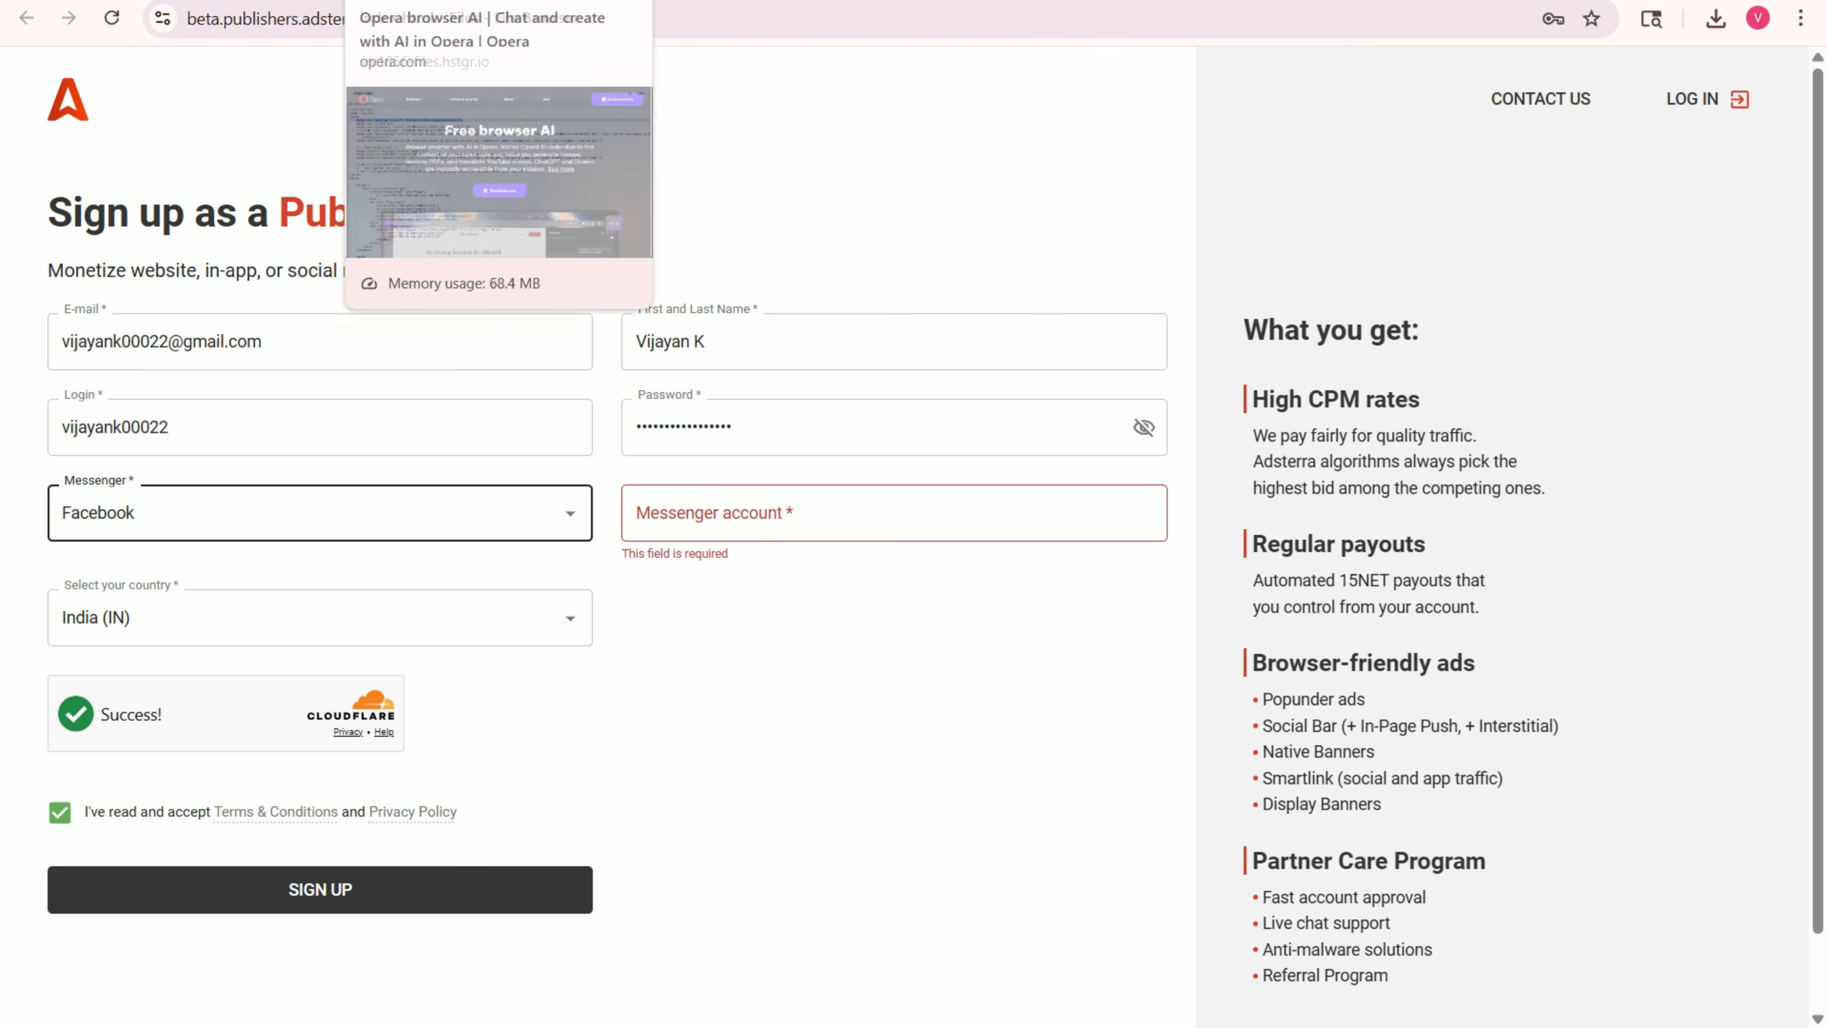
click(374, 2)
click(619, 2)
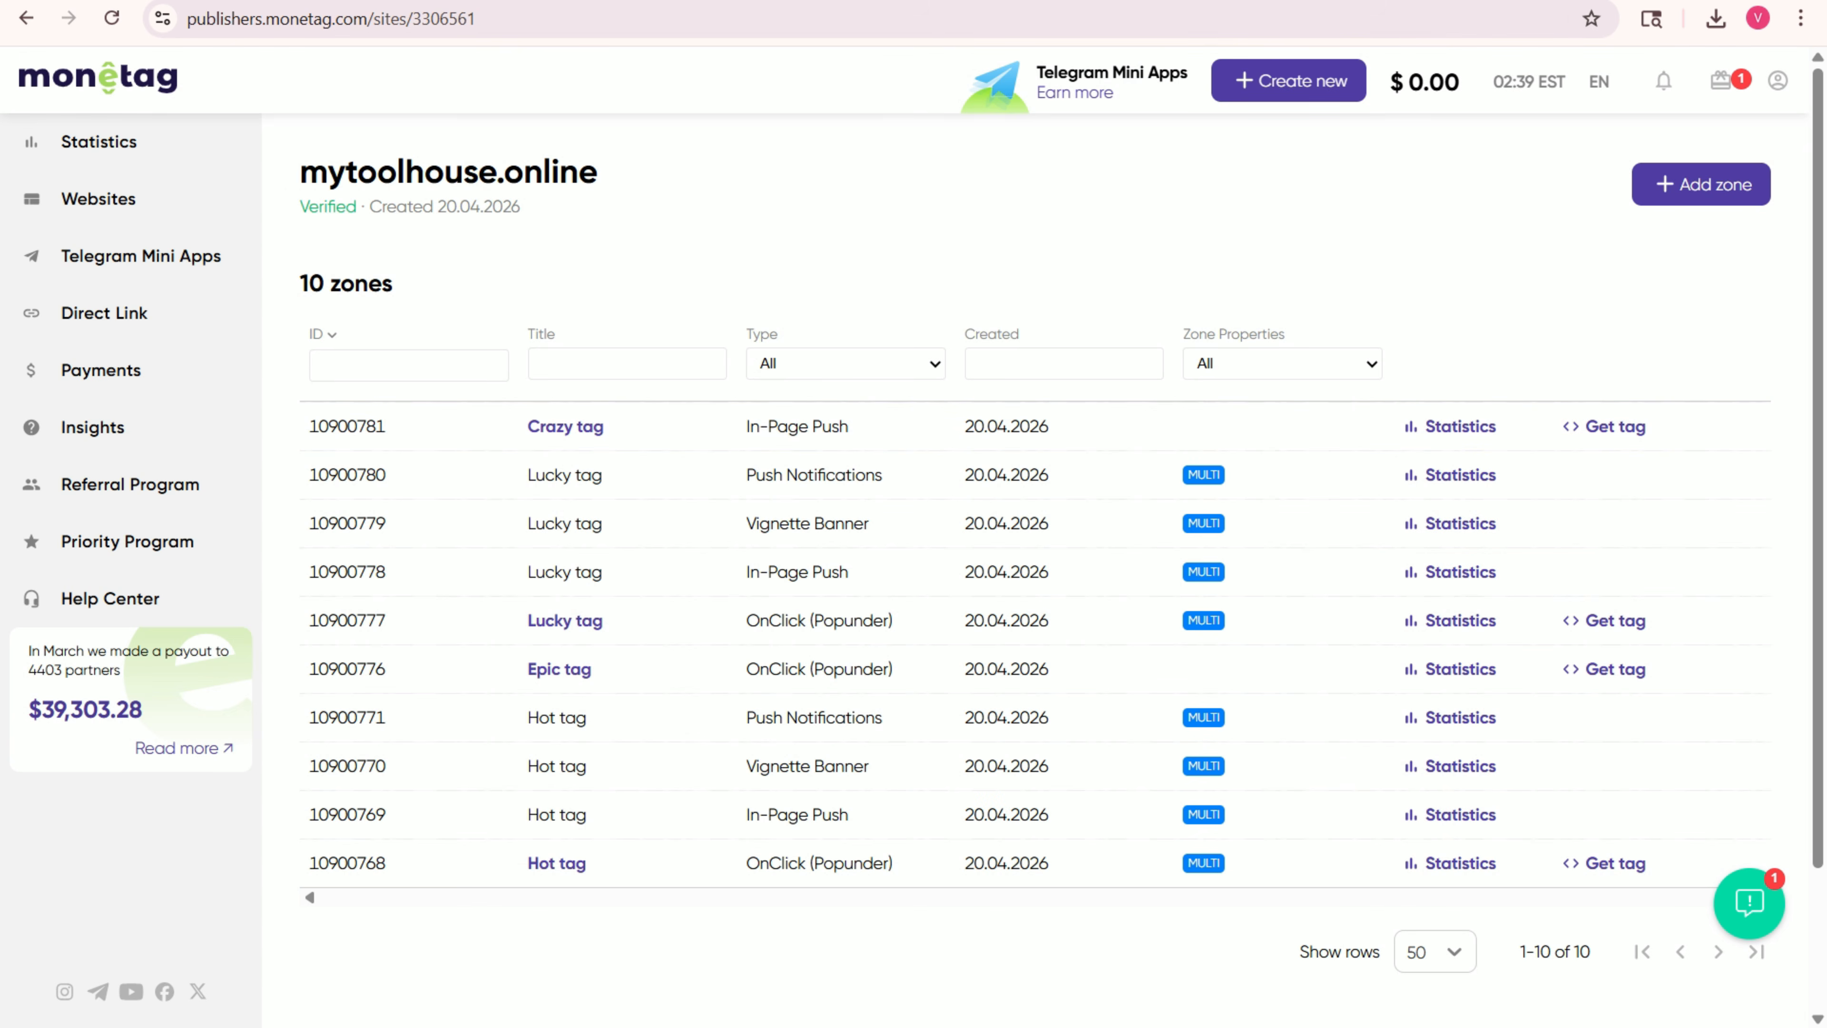
- Reopen index.html from public_html in the Hostinger file manager and highlight the Monetag verification meta tag in the head section
click(1309, 2)
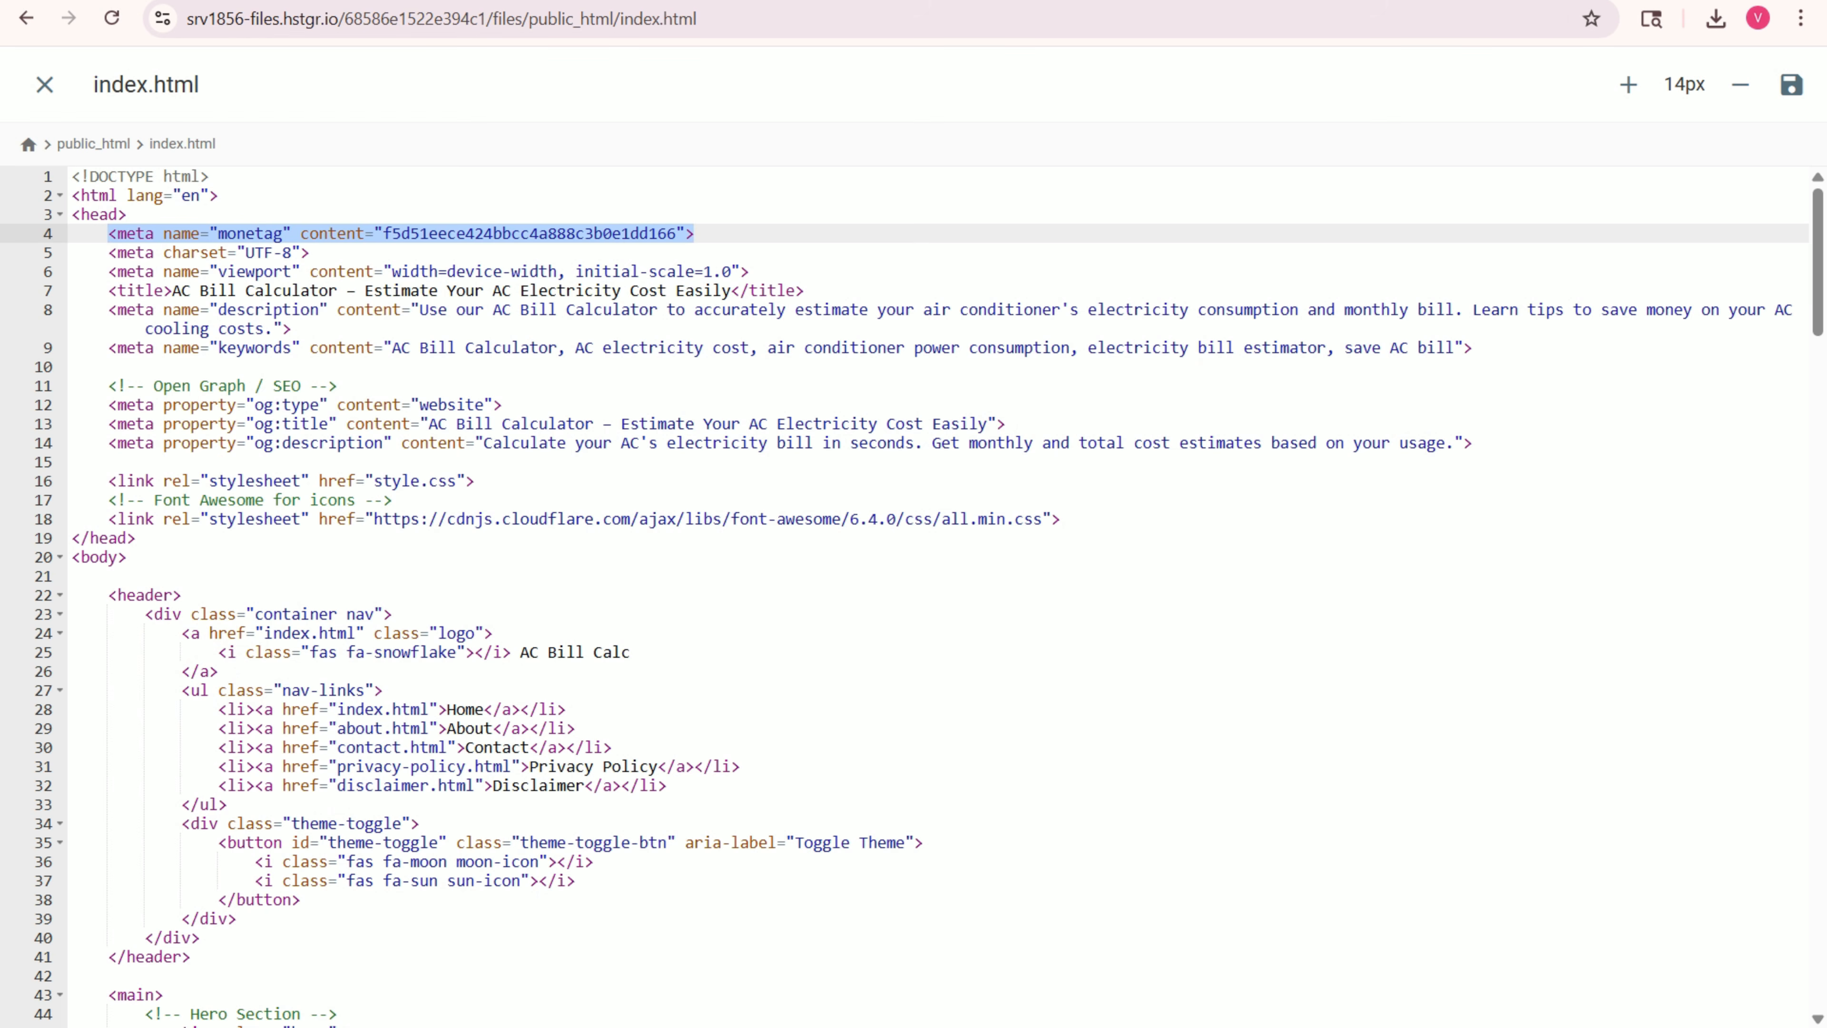
click(44, 84)
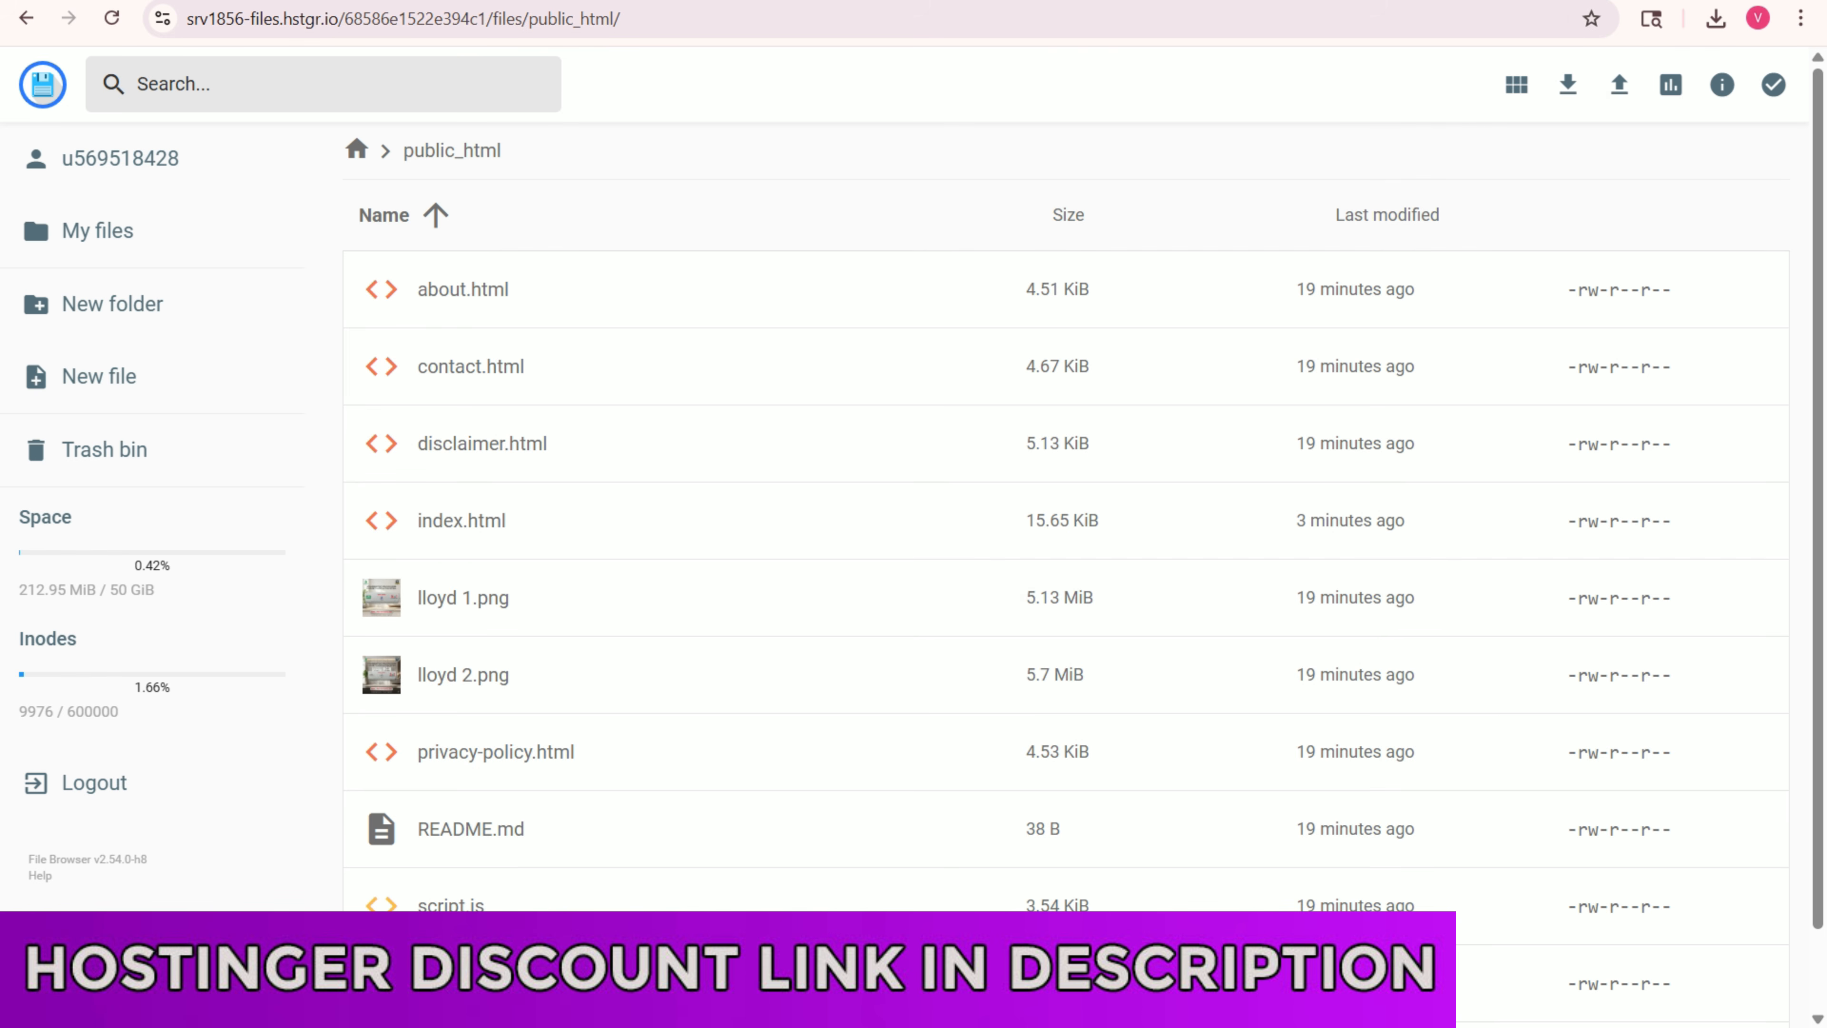
double_click(462, 520)
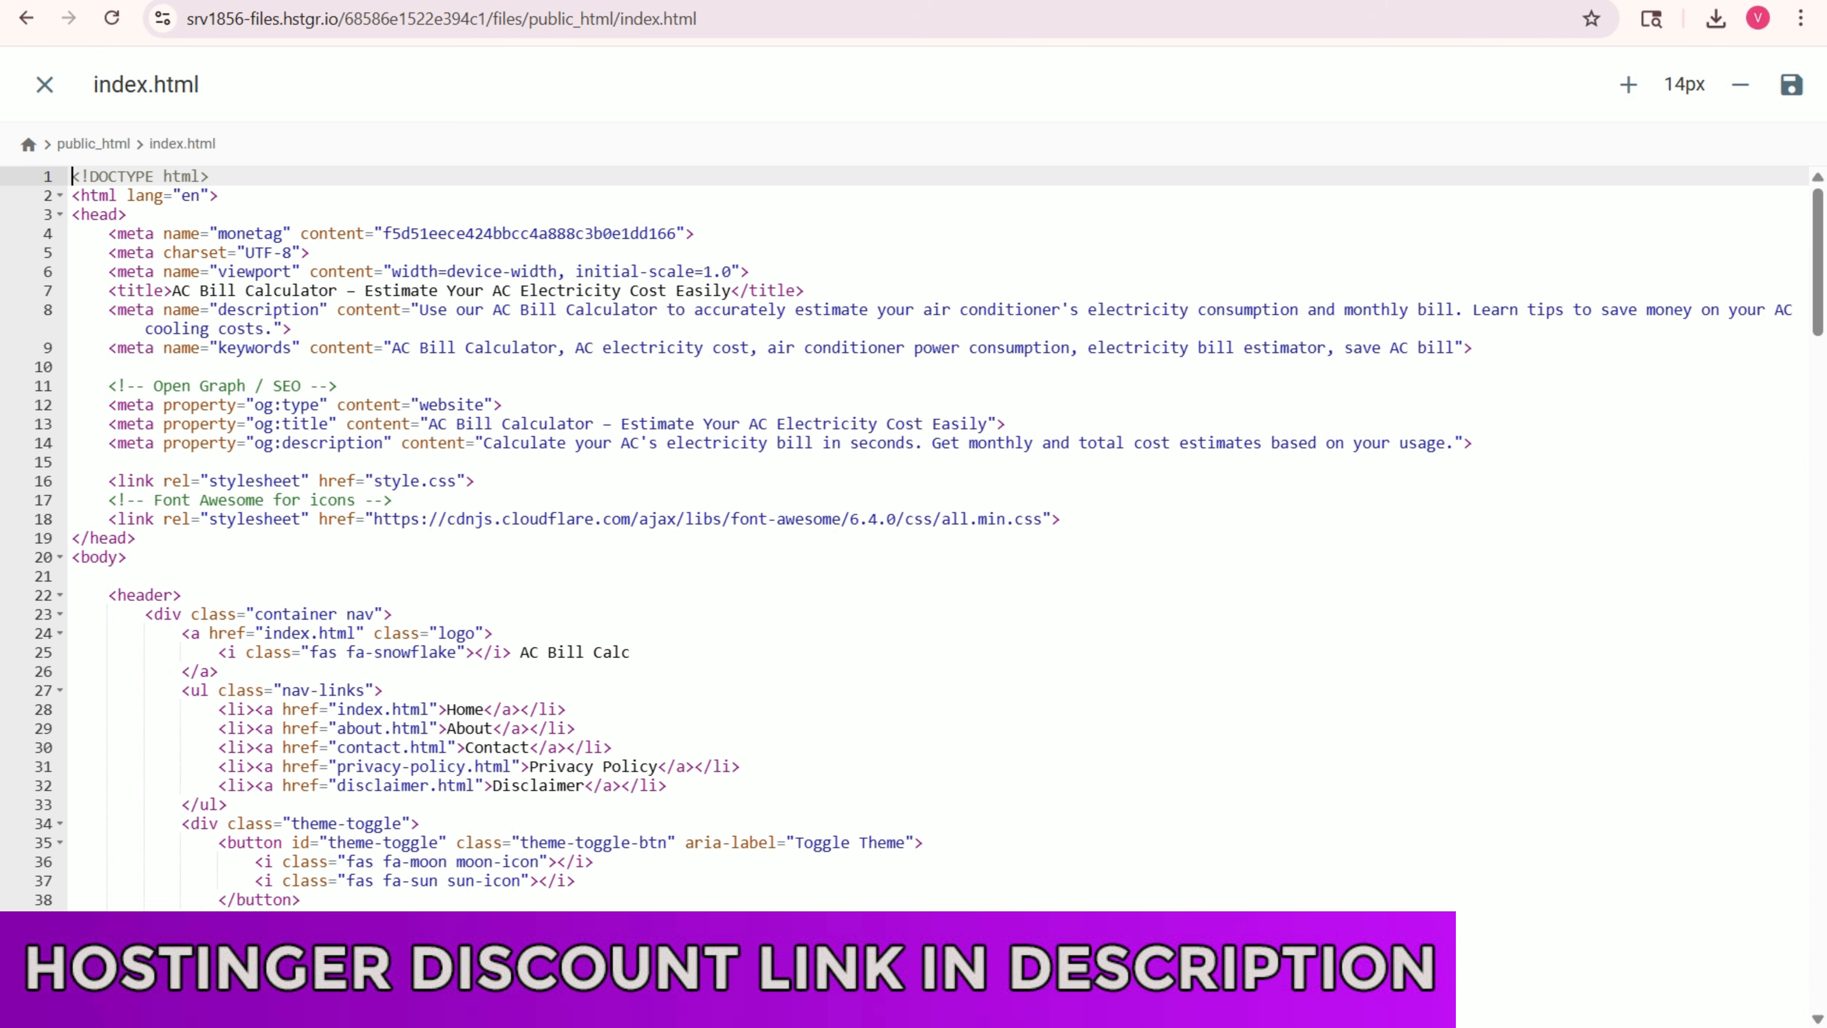
drag(108, 233, 696, 233)
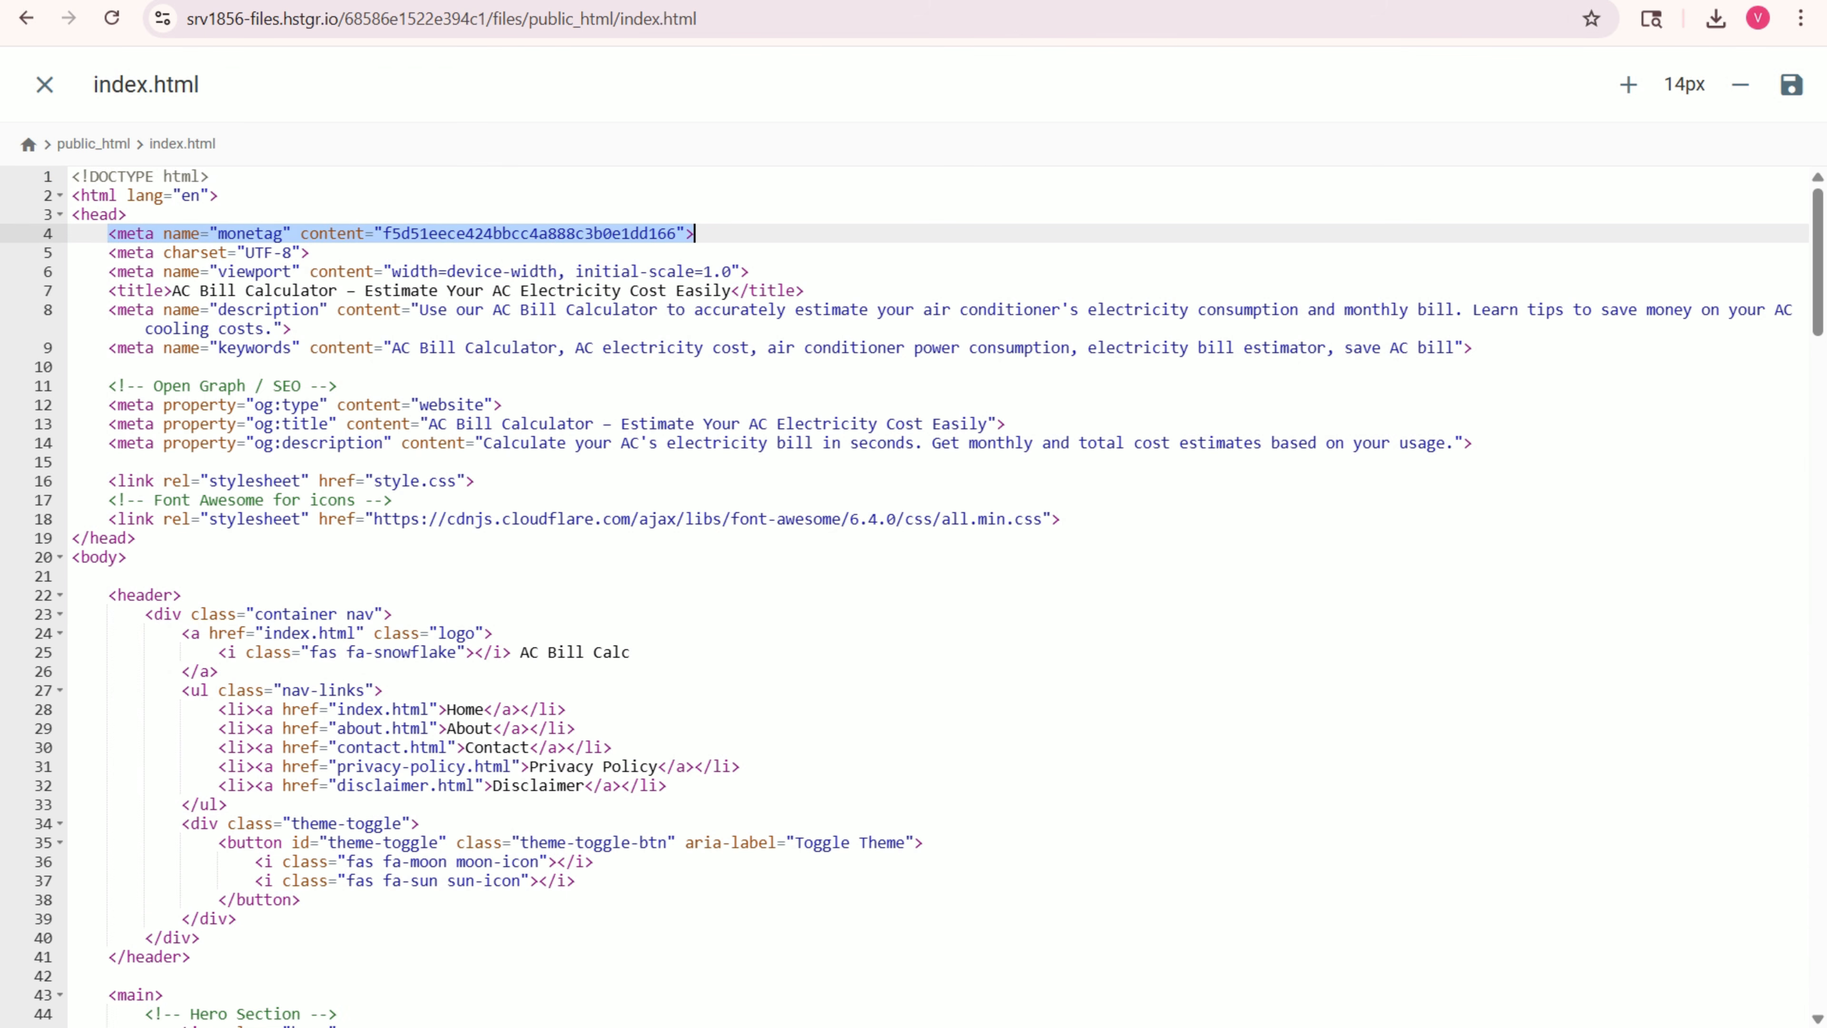
click(696, 233)
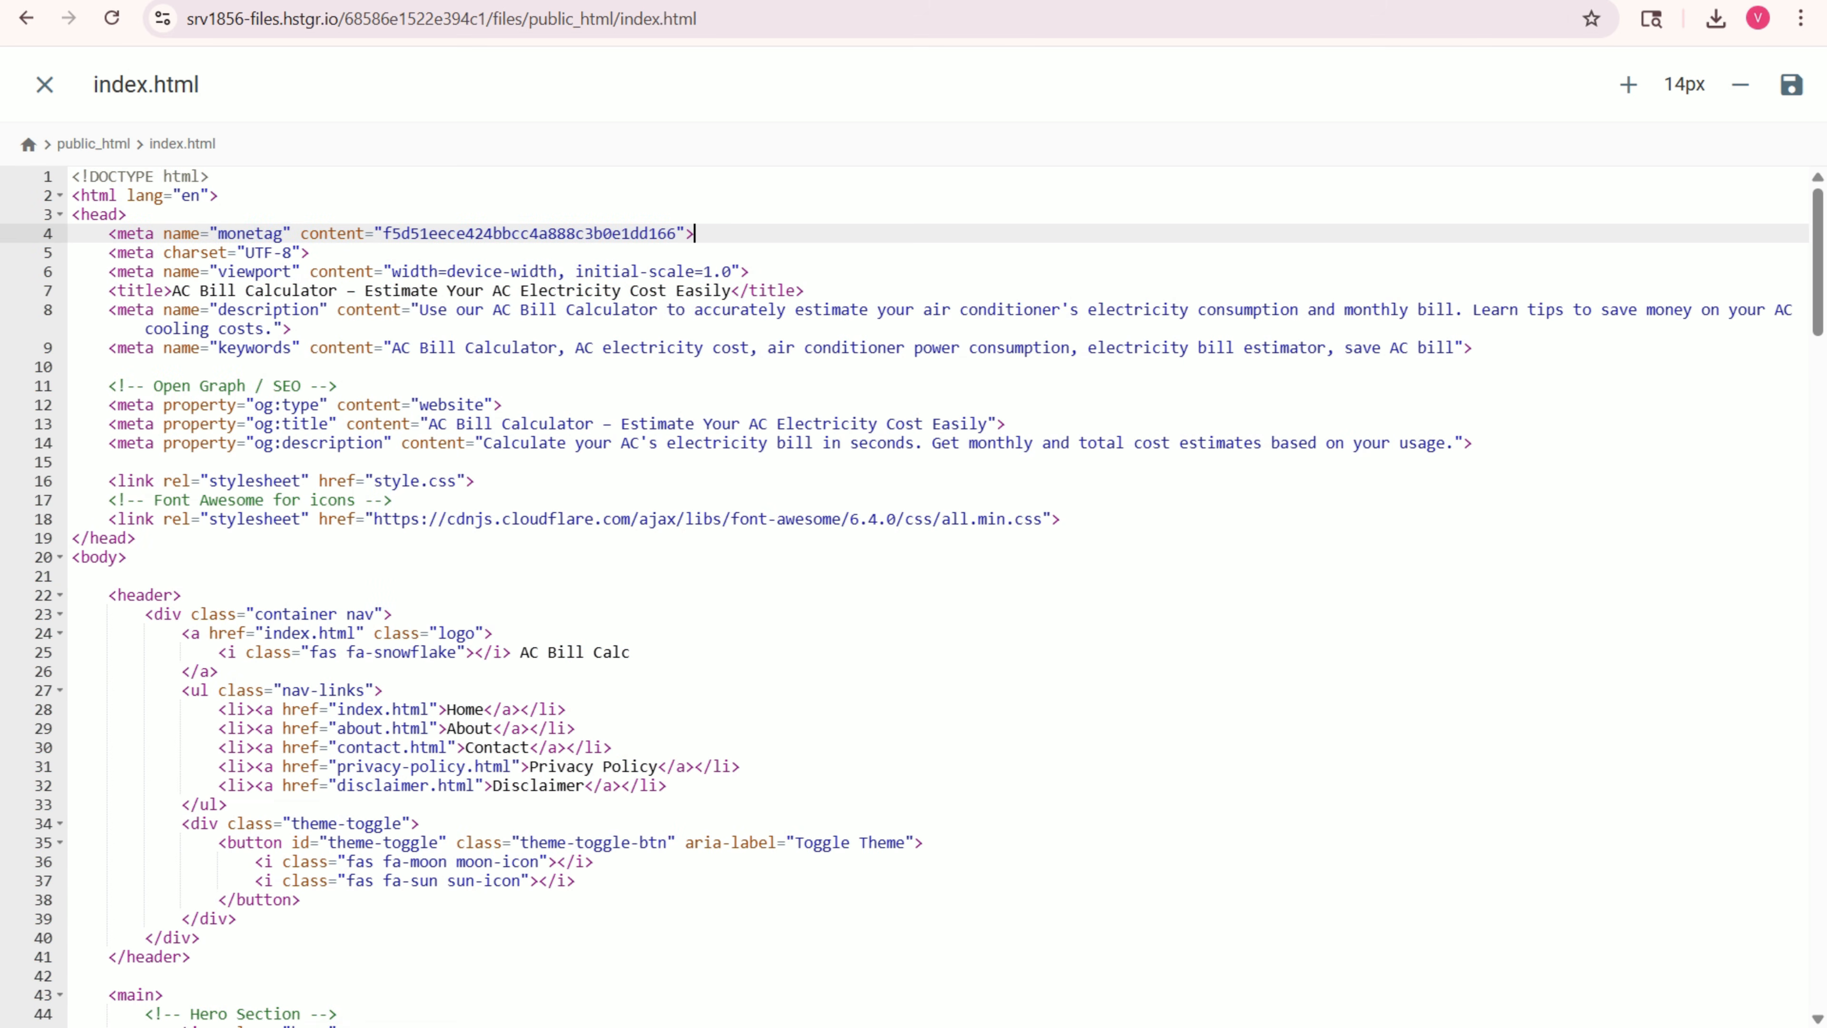
drag(696, 233, 109, 234)
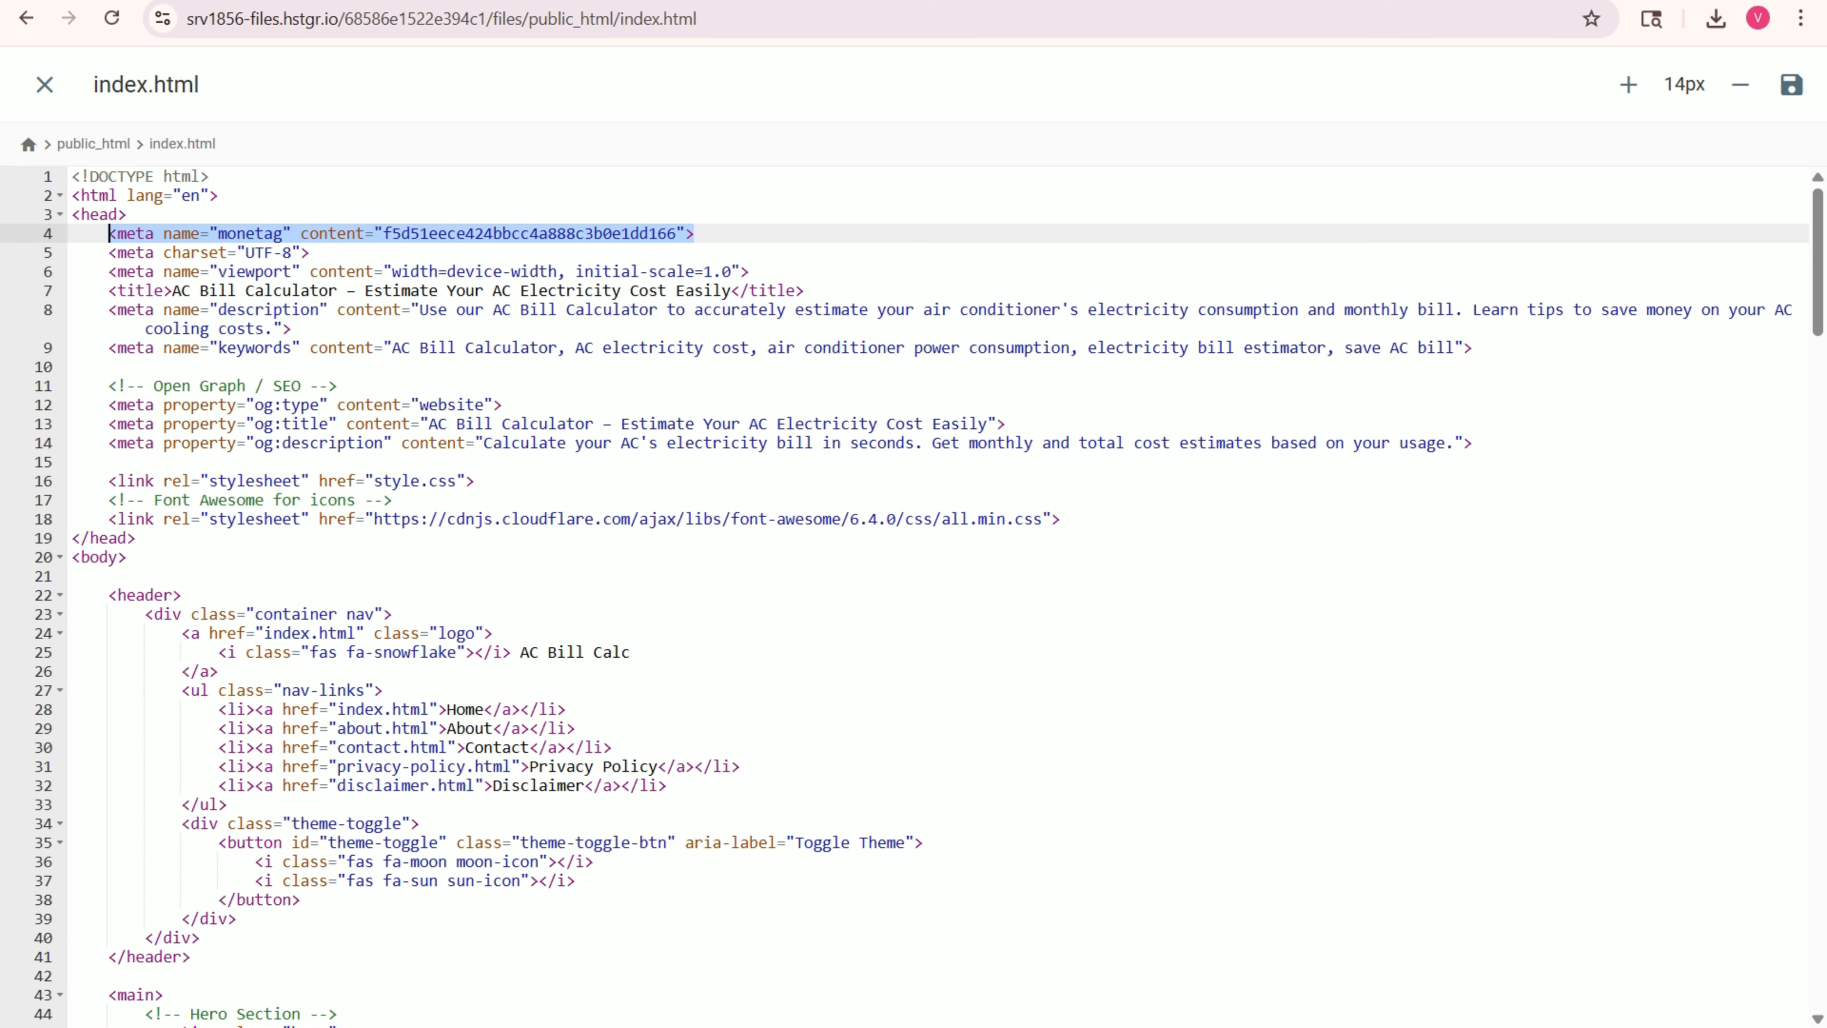
drag(695, 232, 109, 233)
- Copy the In-Page Push Crazy tag code from Monetag and insert it on a new line directly after the head tag in index.html
key(ctrl+Tab)
click(1605, 427)
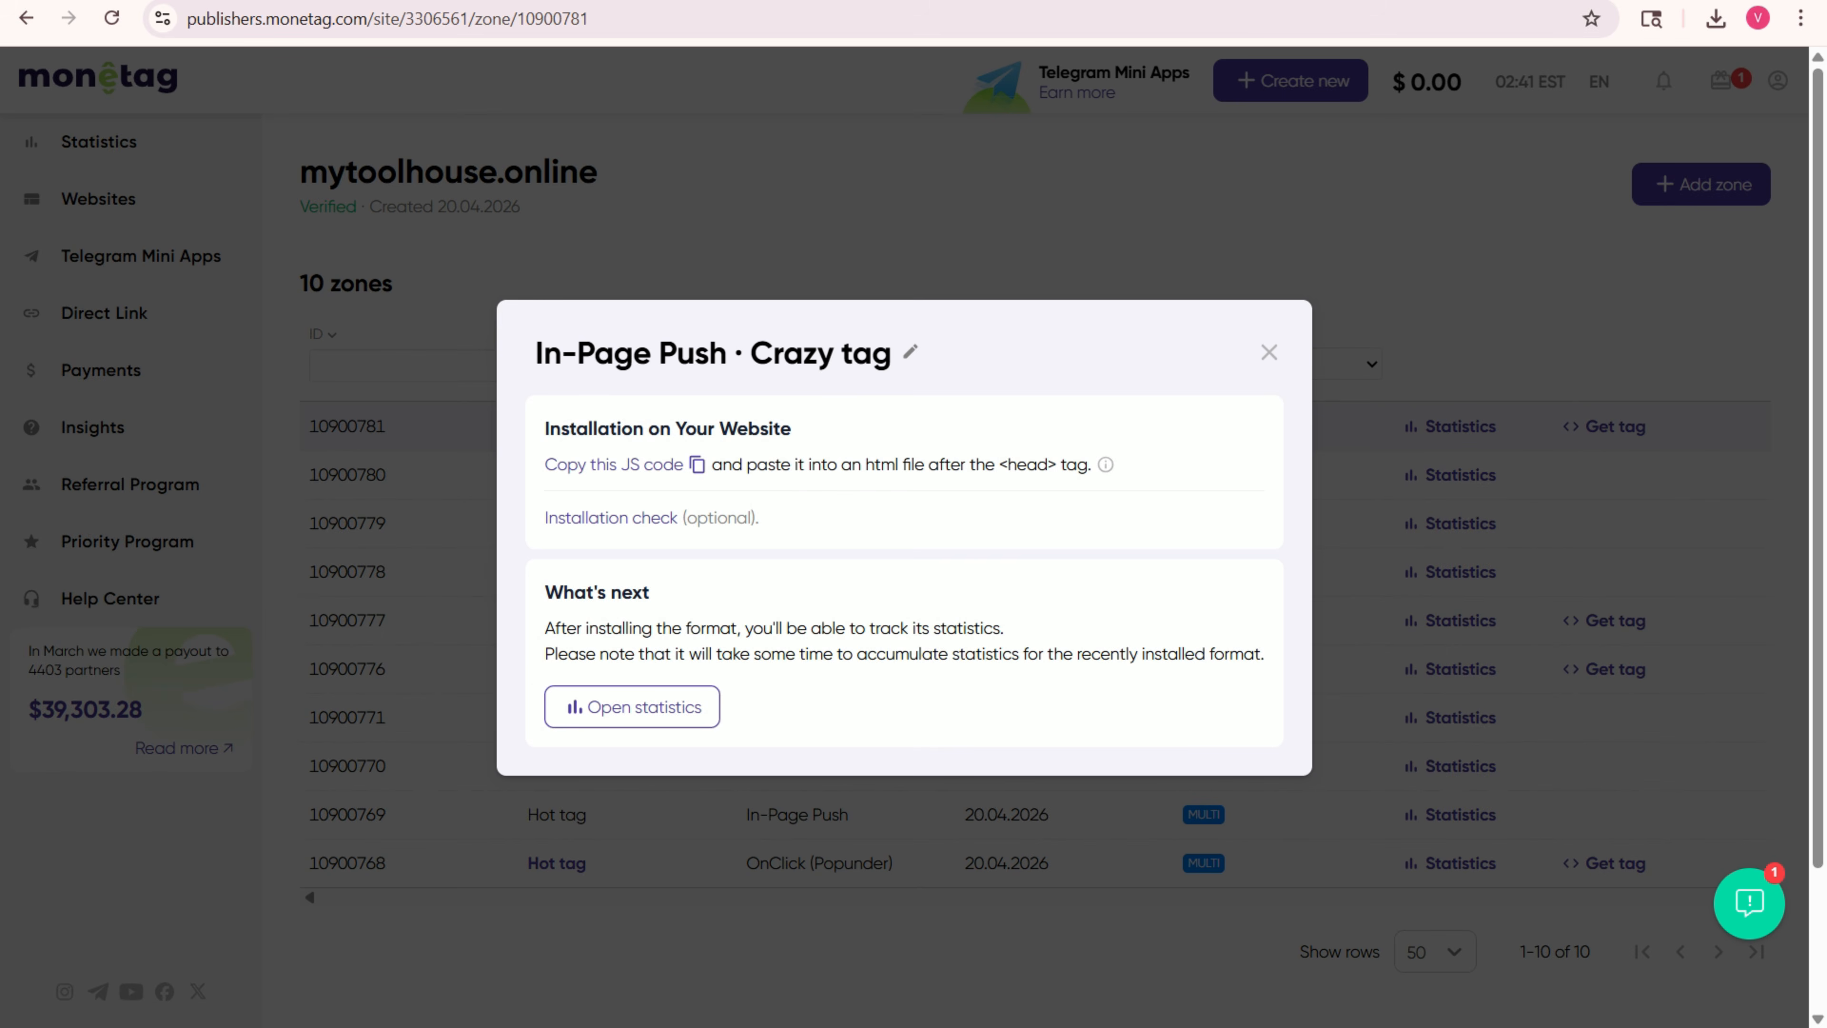
click(614, 464)
key(ctrl+Tab)
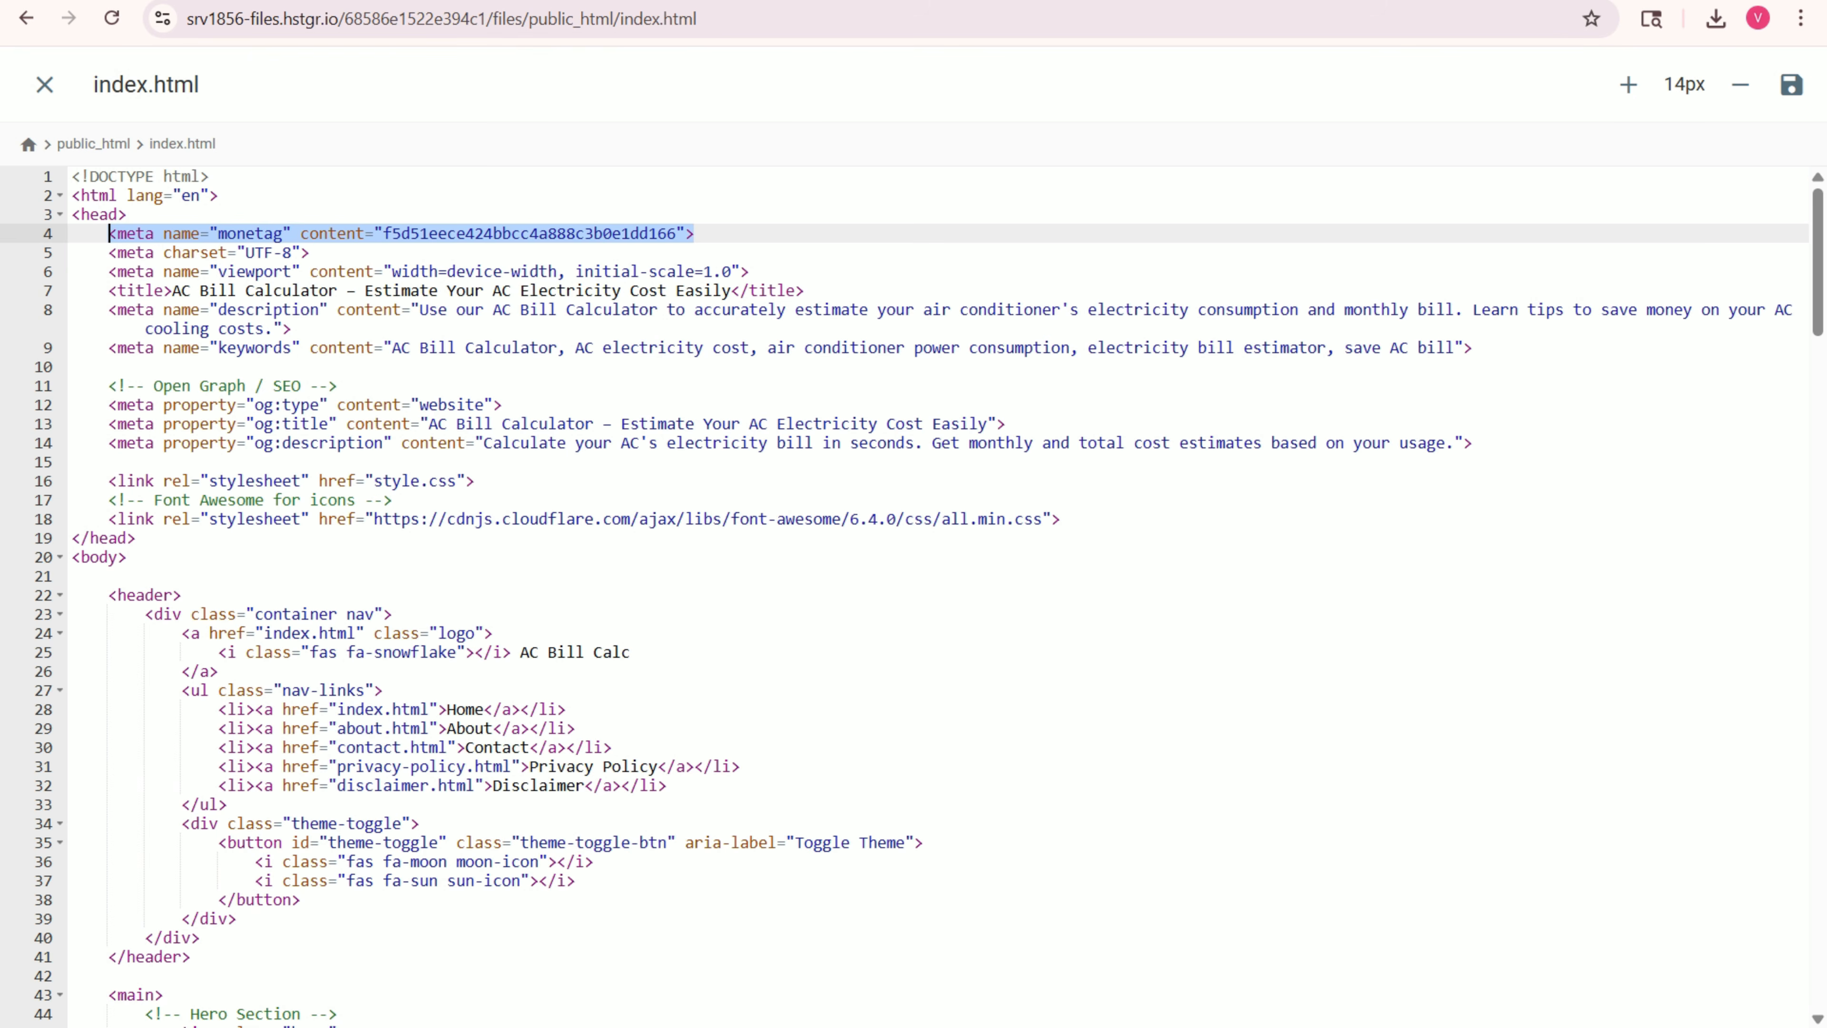
key(Left)
key(Return)
key(Up)
text(<script>(function(s){s.dataset.zone='10900781',s.src='https://nap5k.com/tag.min.js'})([document.documentElement, document.body].filter(Boolean).pop().appendChild(document.createElement('script')))</script>)
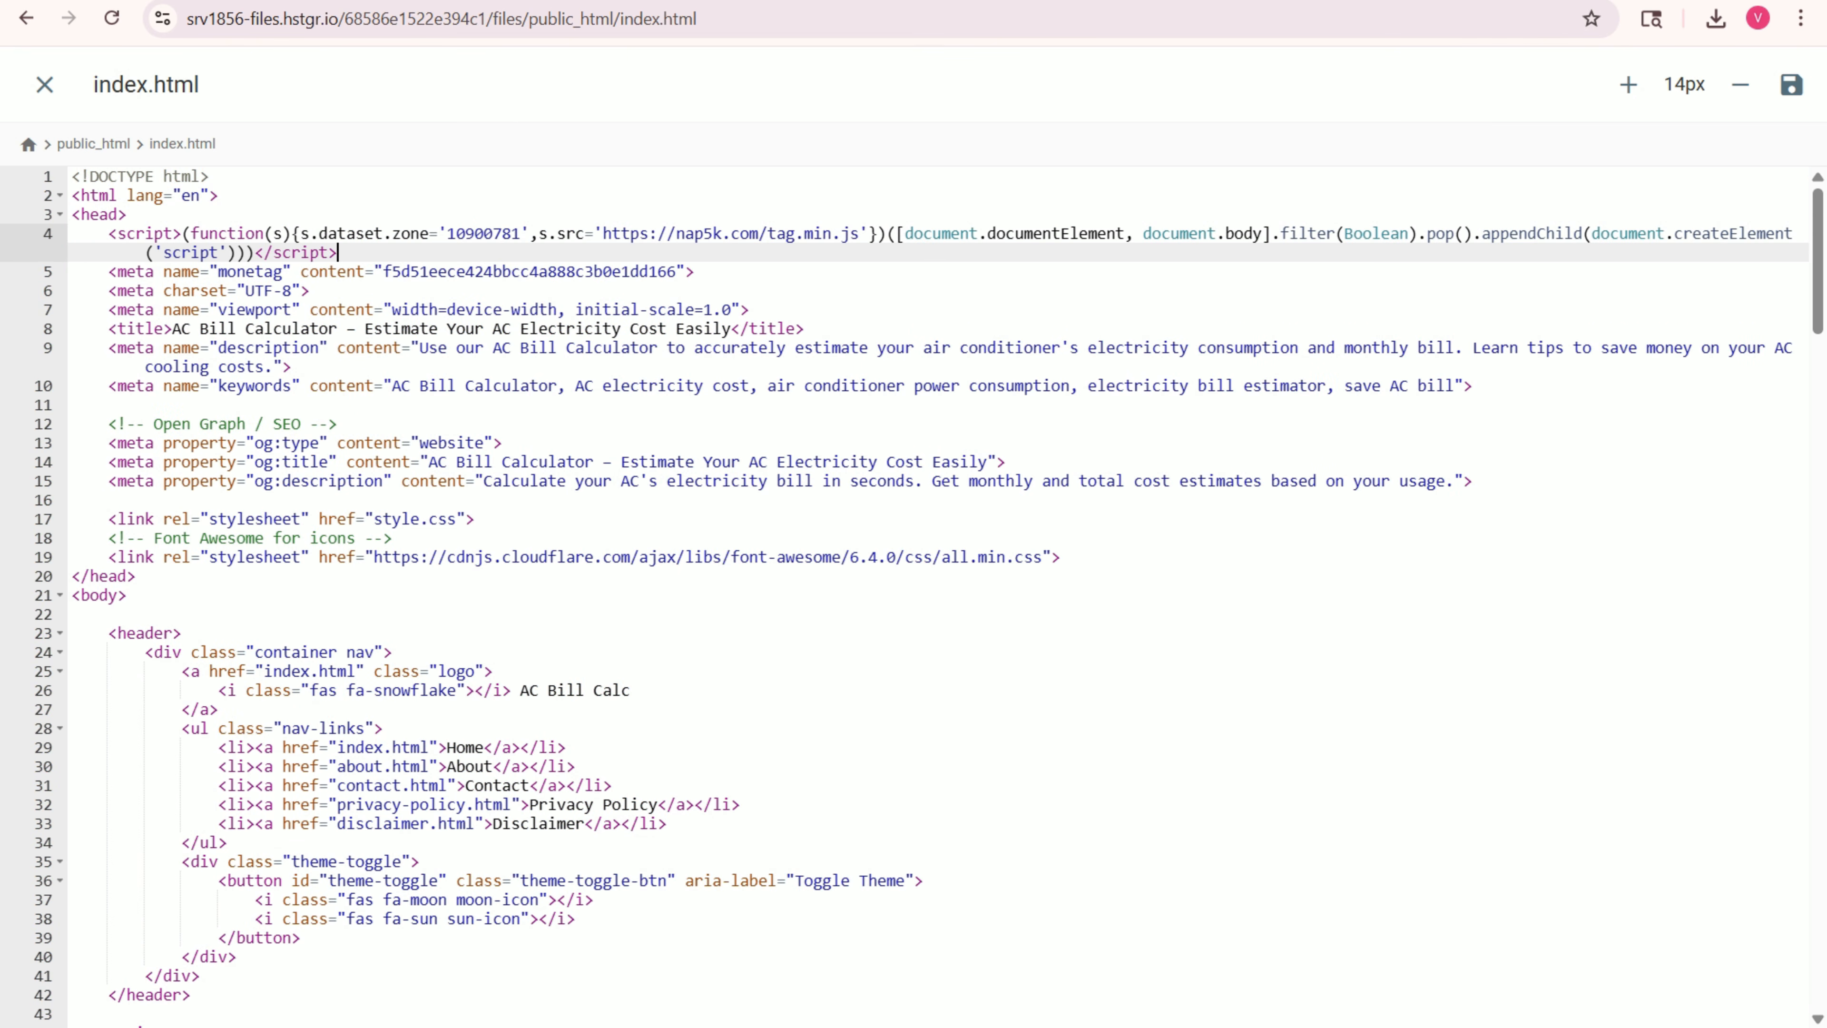
- Get the Multitag Lucky tag code from Monetag and add its script on a new line below the Crazy tag script in index.html
key(ctrl+Tab)
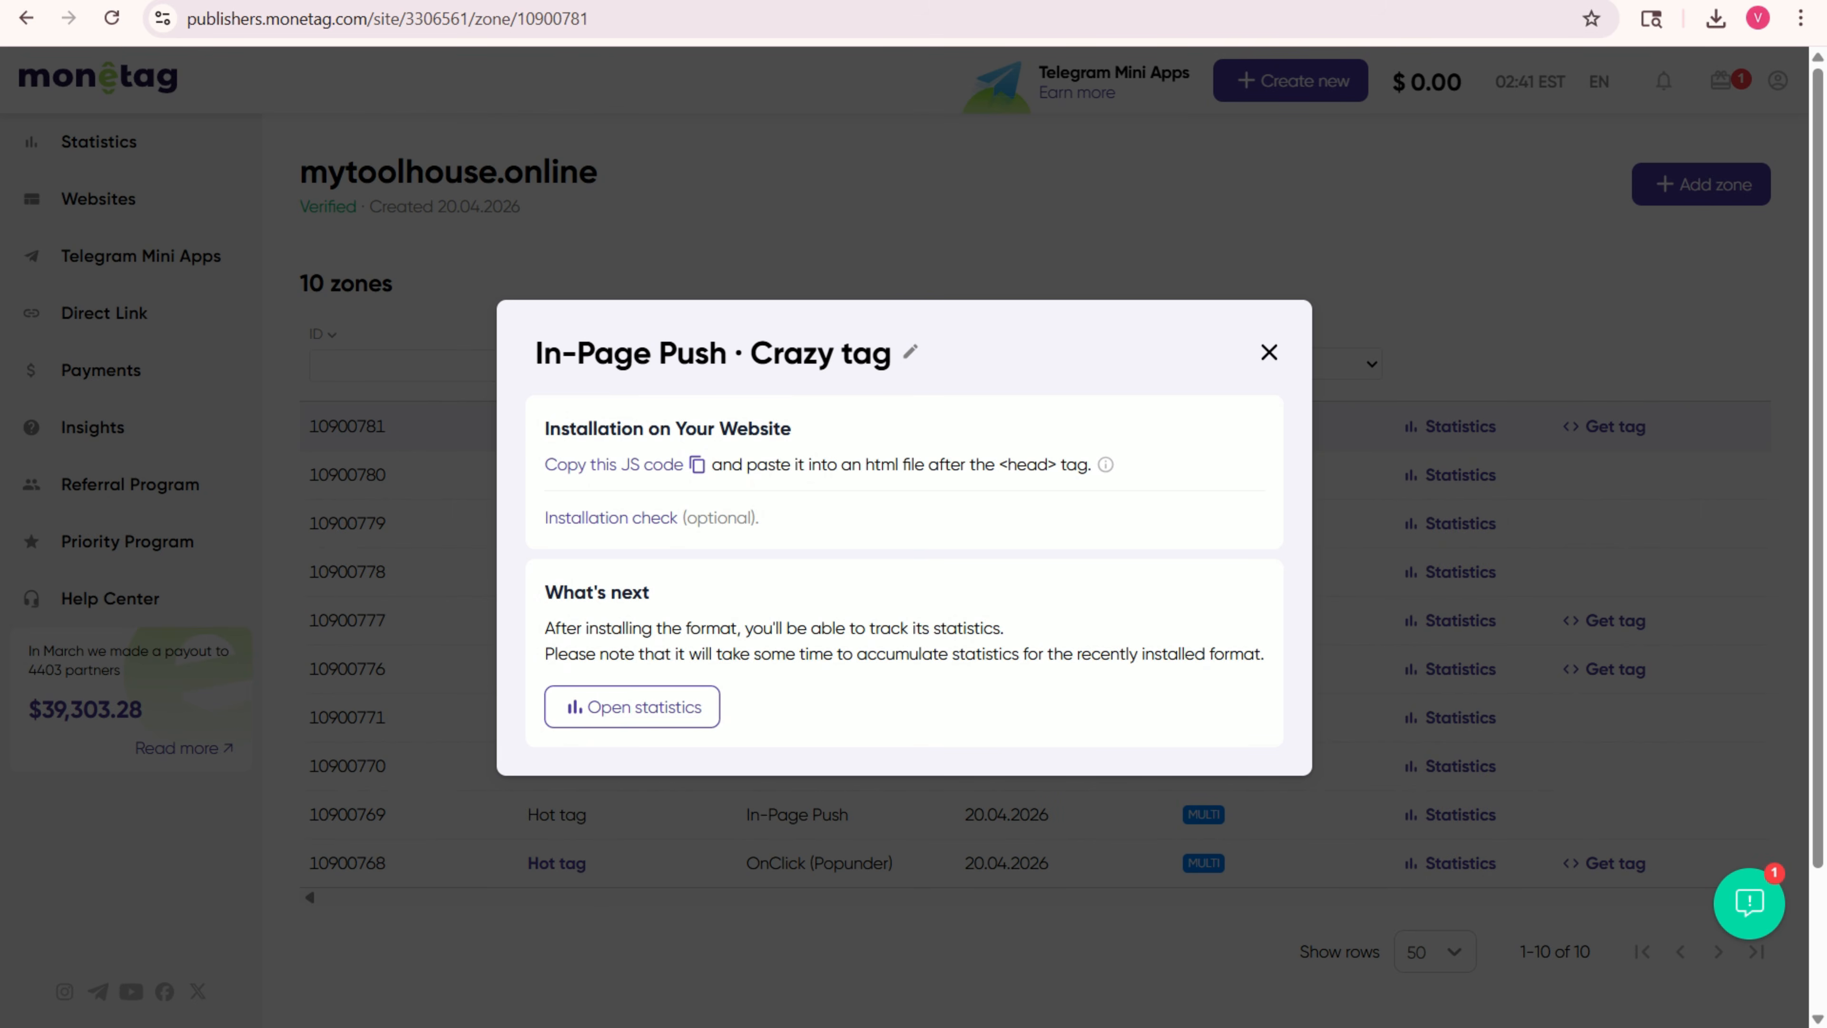
click(1269, 353)
click(1615, 620)
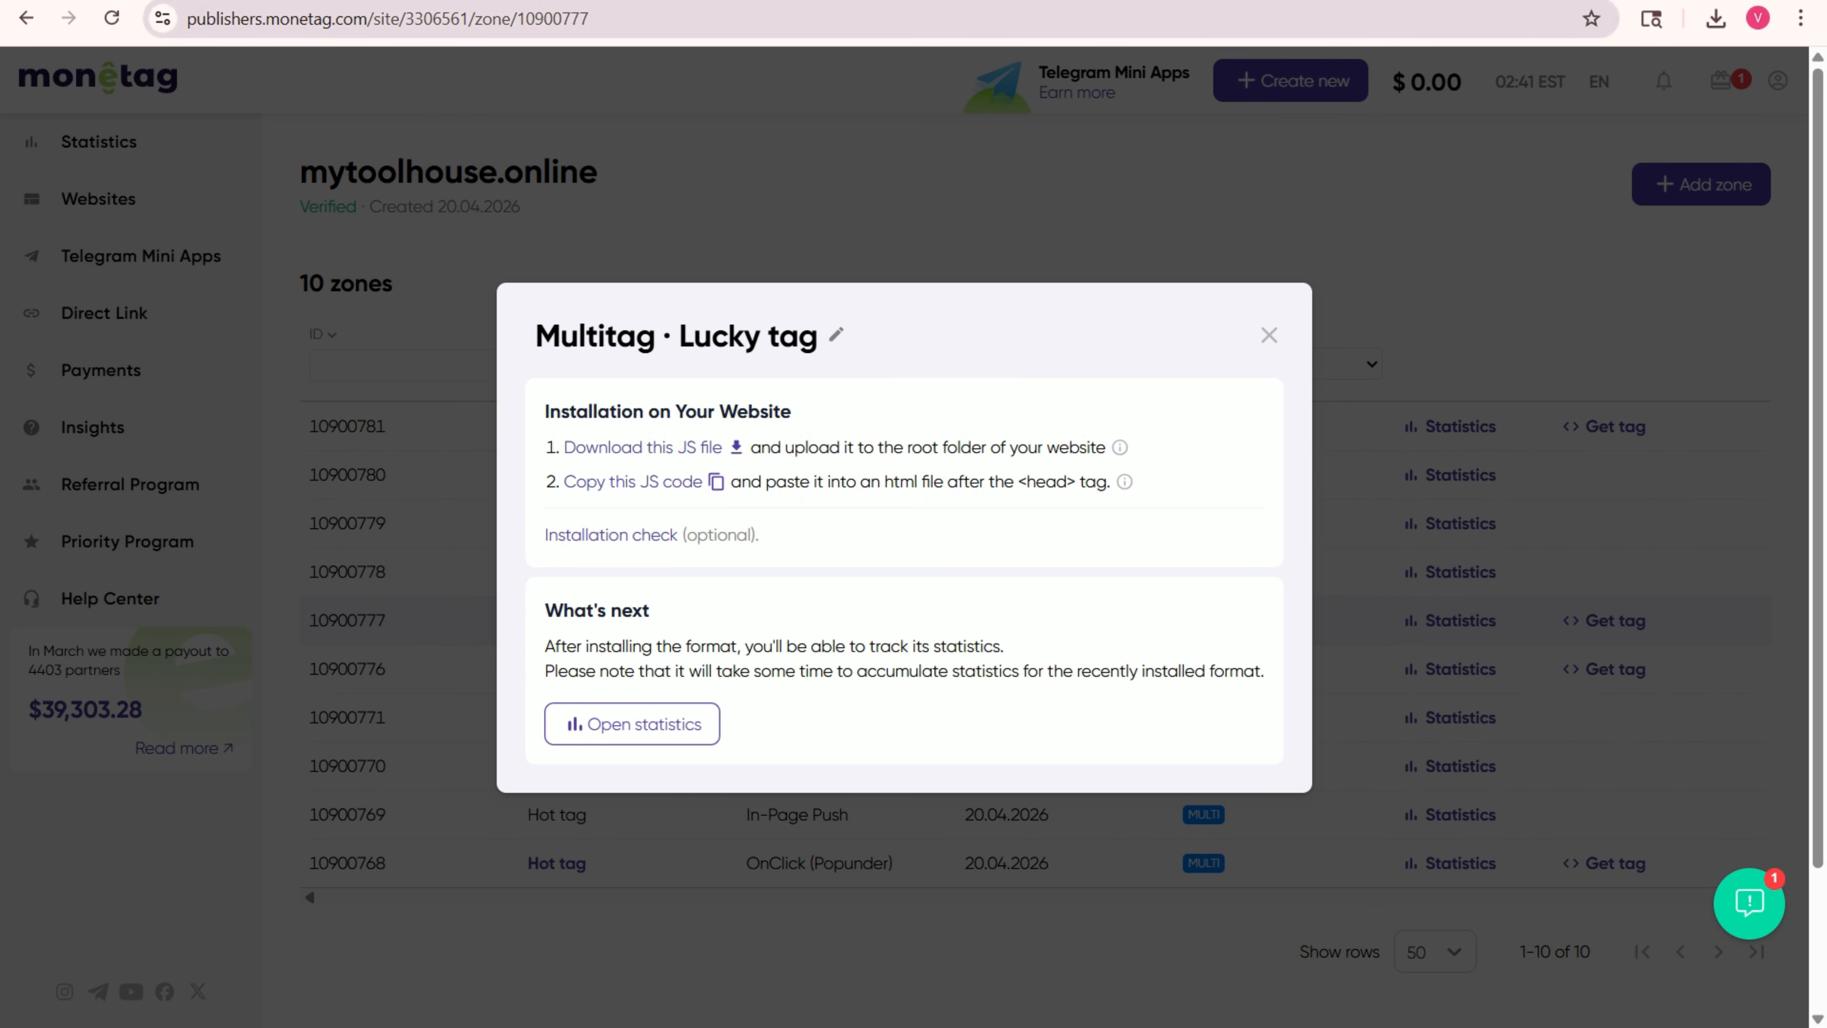
key(ctrl+Tab)
key(ctrl+Tab)
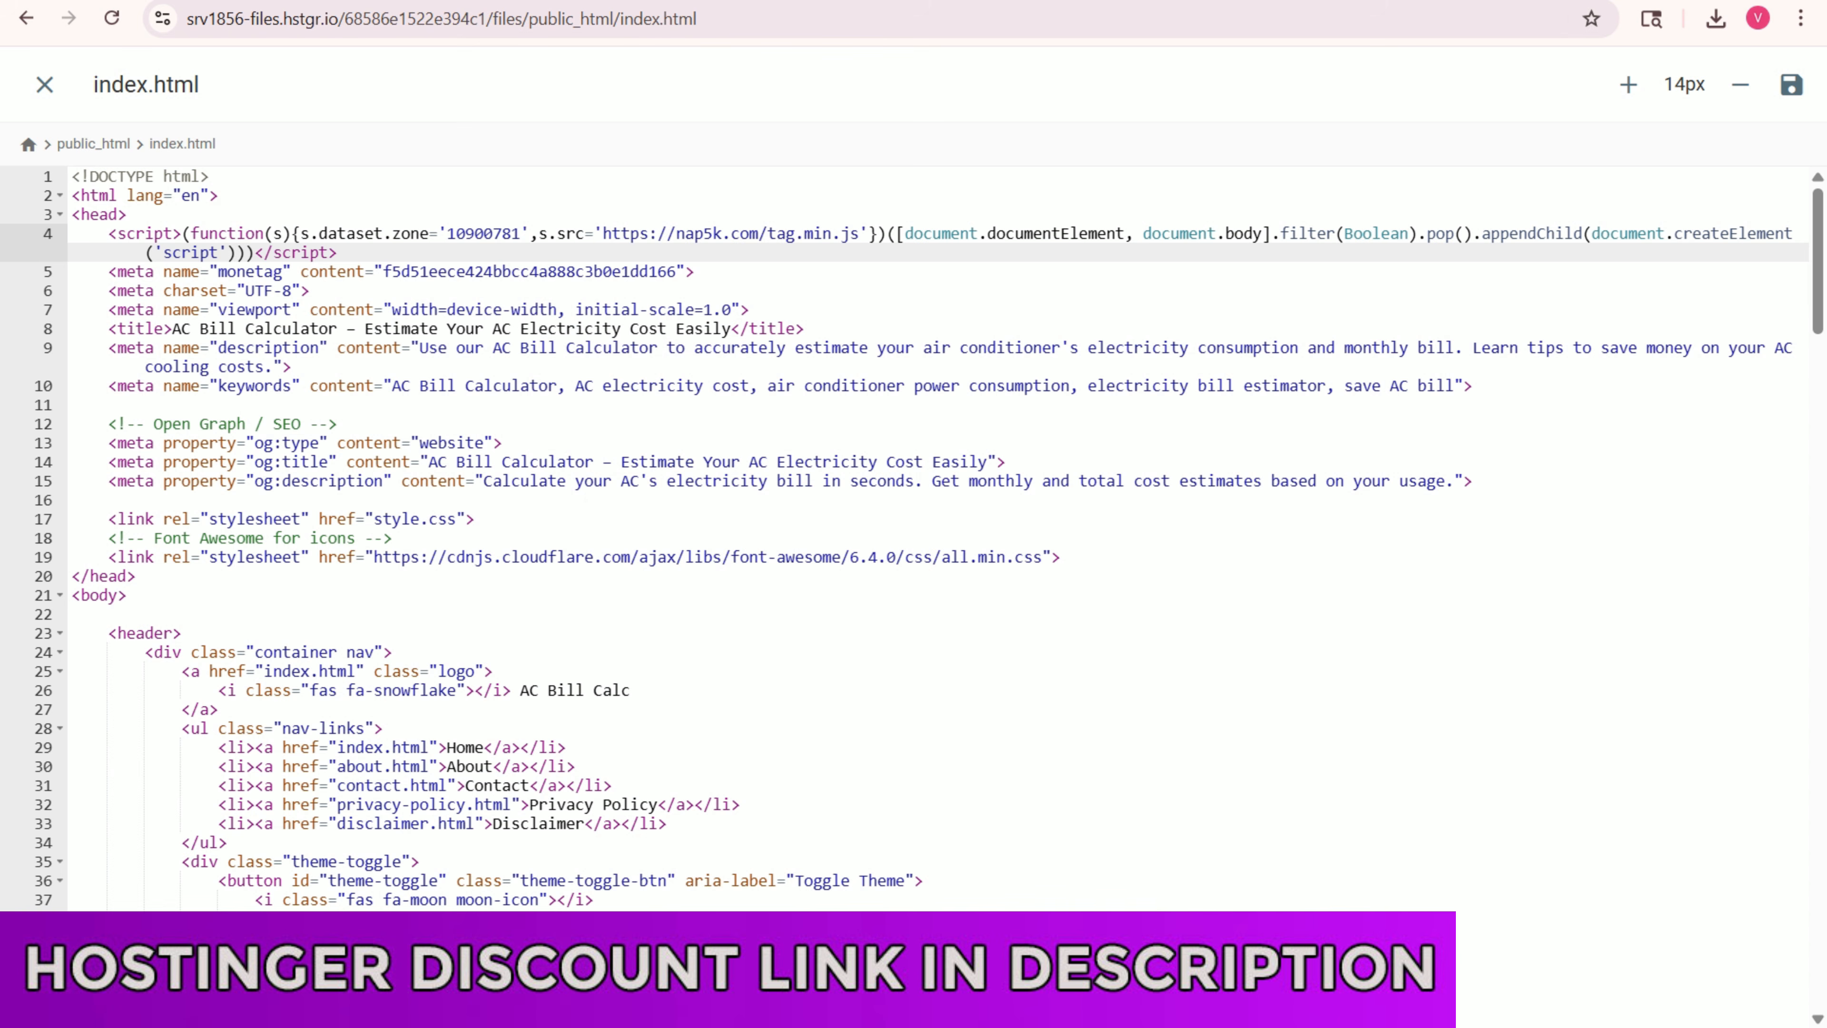
key(Return)
text(<script src="https://quge5.com/88/tag.min.js" data-zone="231683" async data-cfasync="false"></script>)
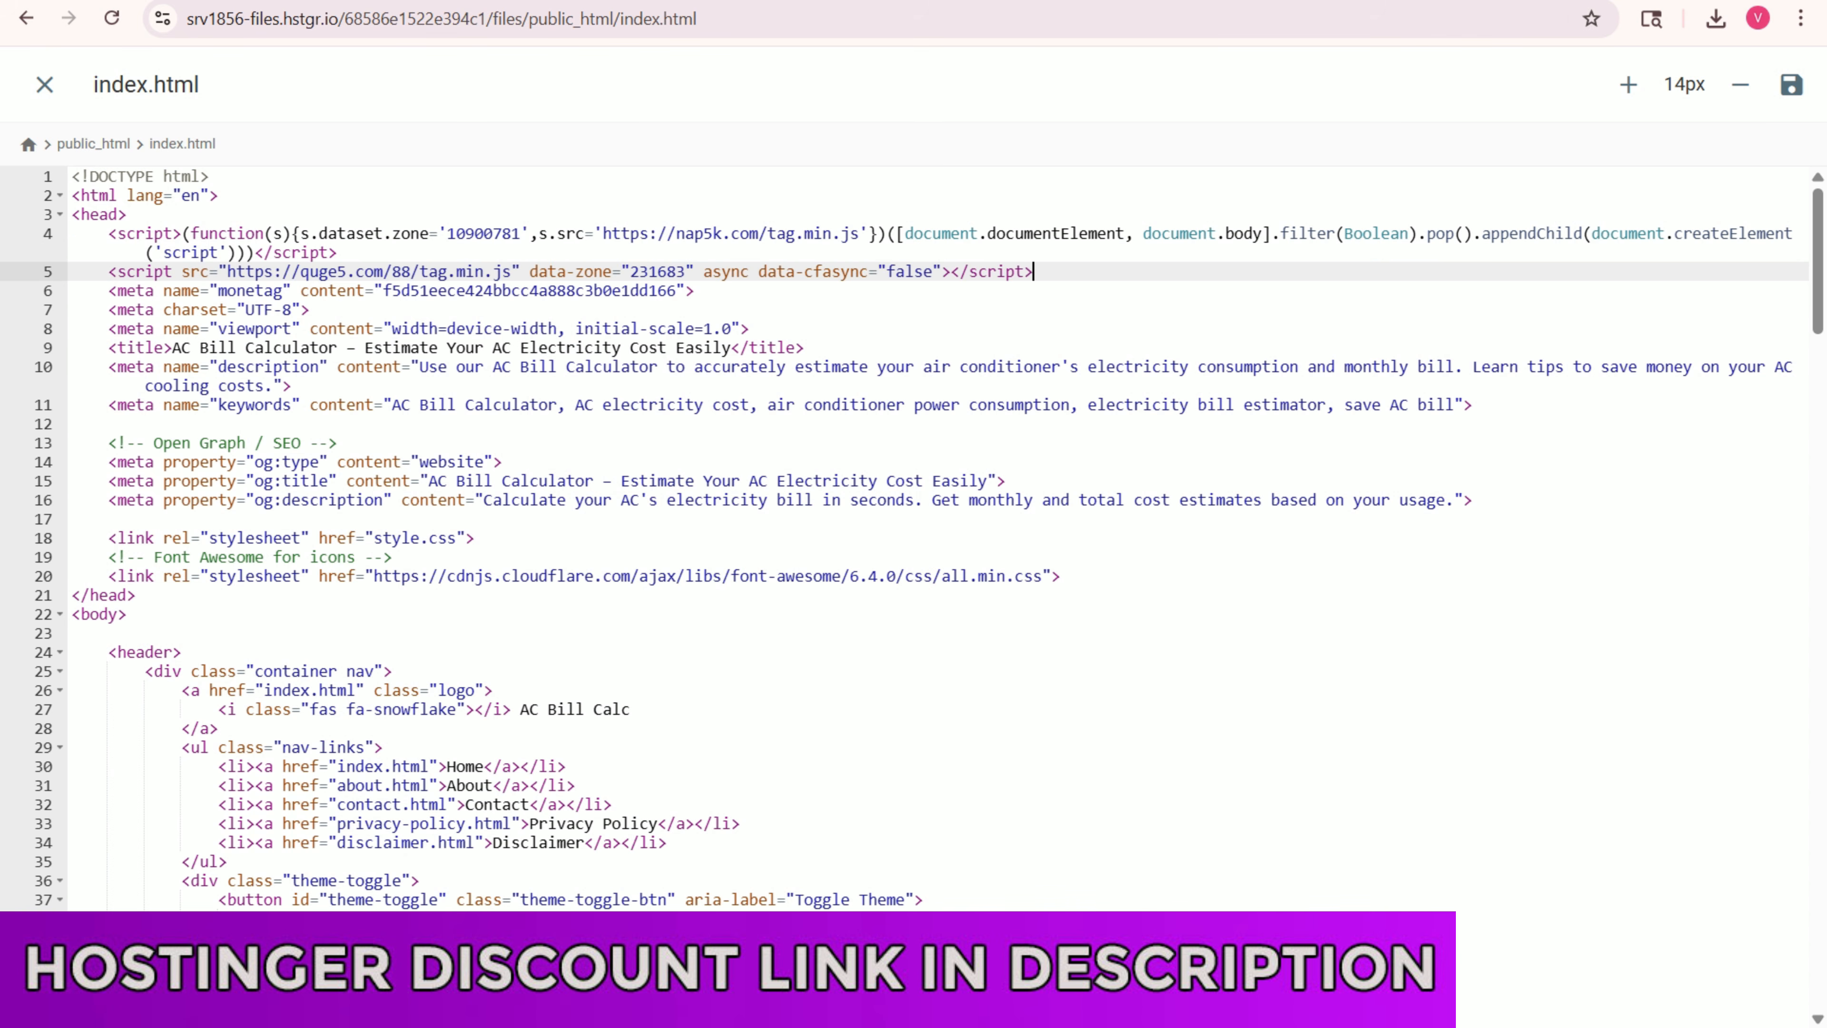
- Copy the Onclick Epic tag code from Monetag and paste it on a new line below the Lucky tag script in index.html
key(Return)
key(ctrl+Tab)
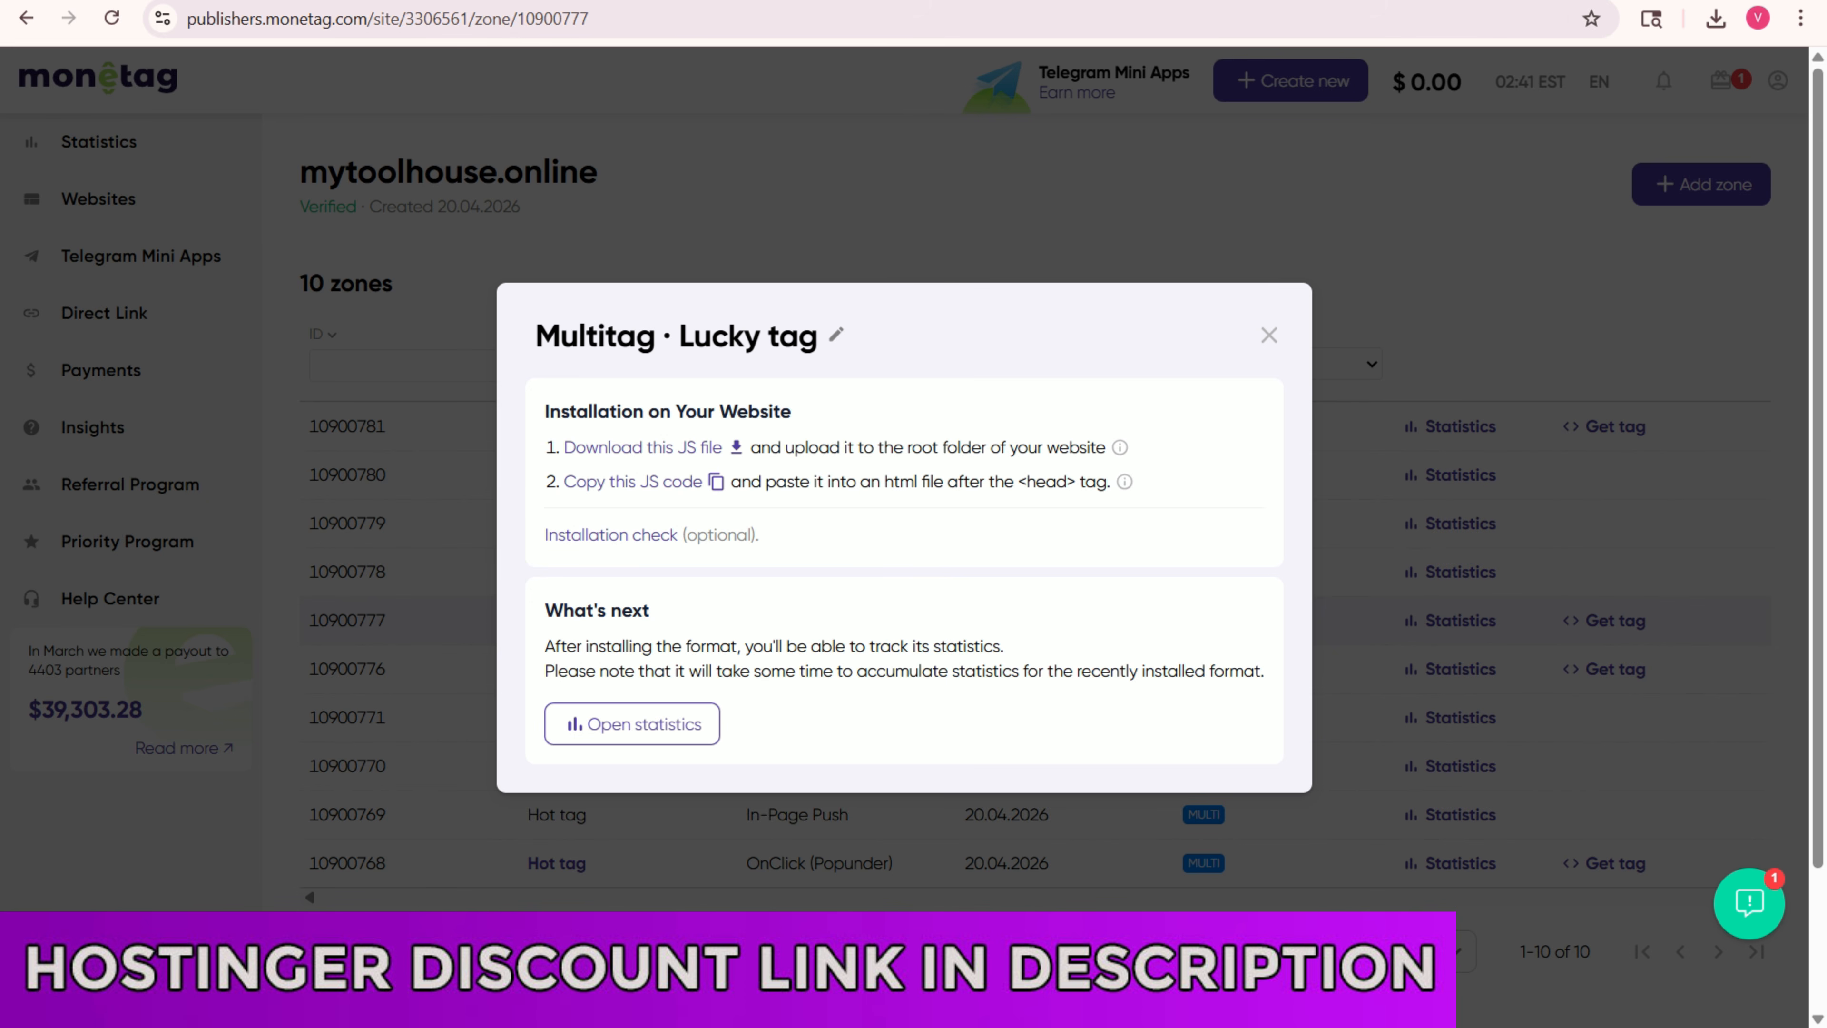
click(1269, 335)
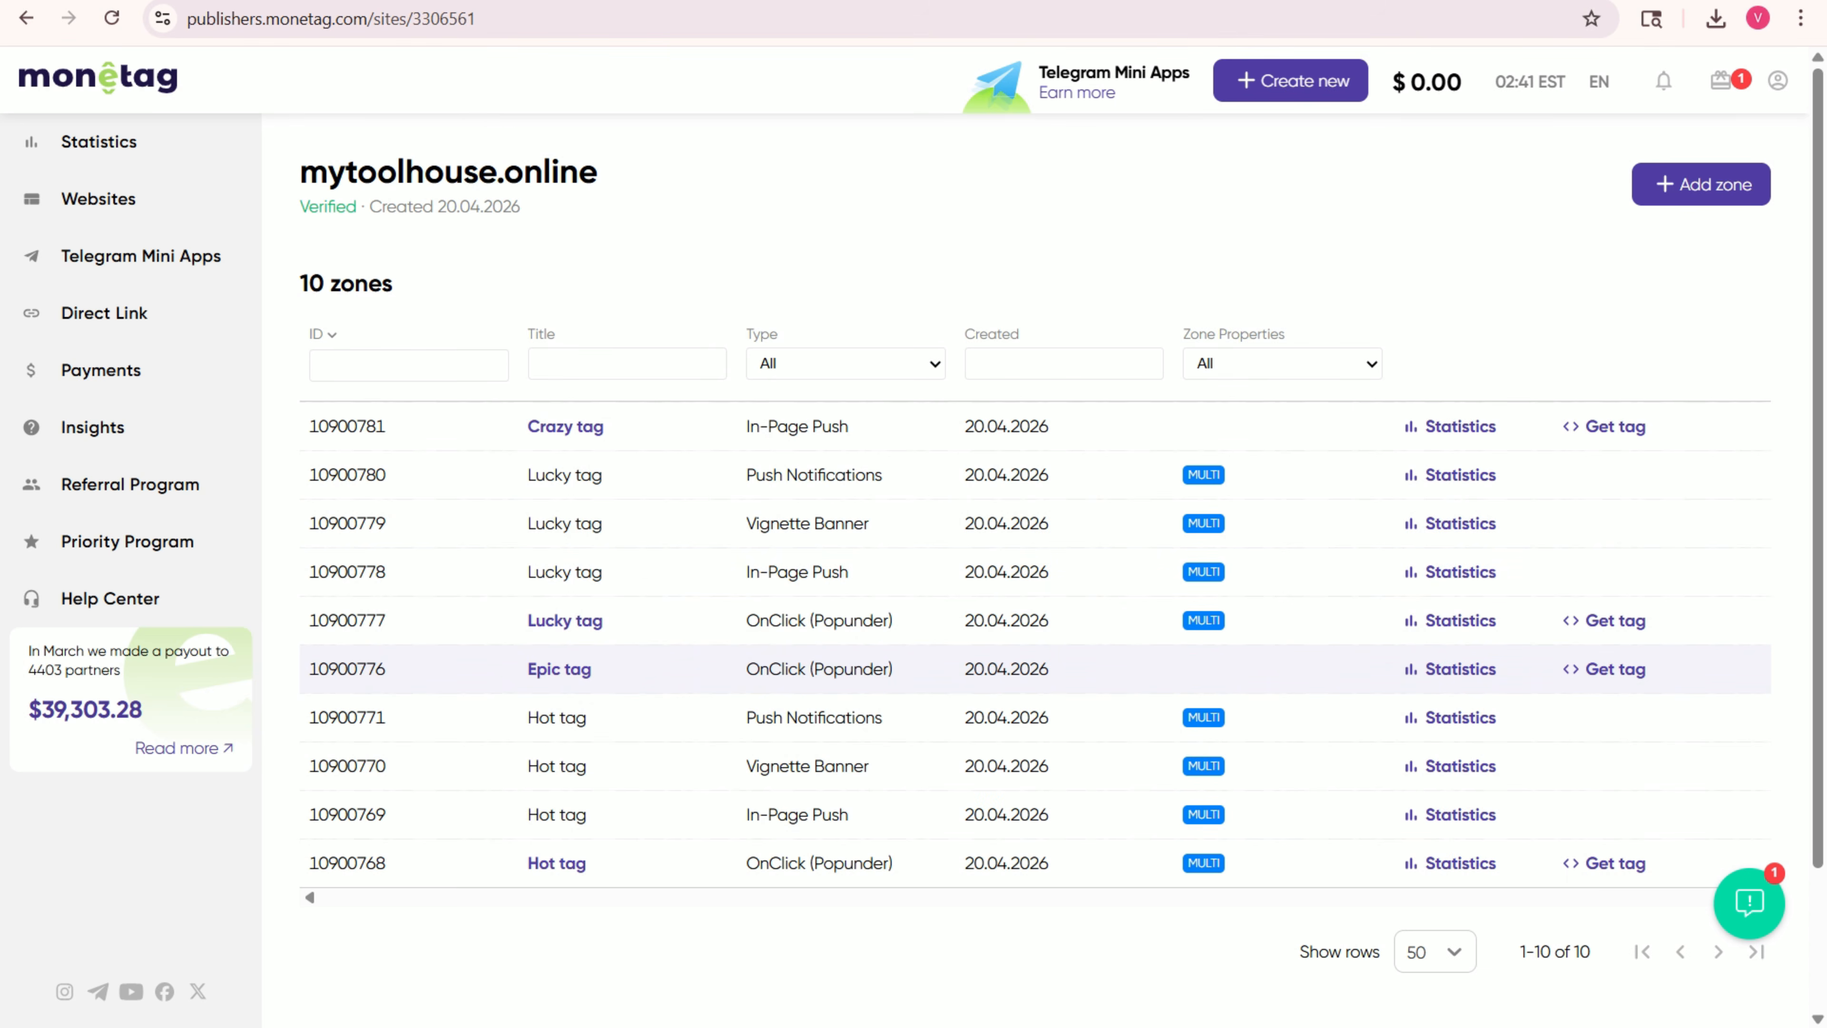
click(559, 669)
click(613, 464)
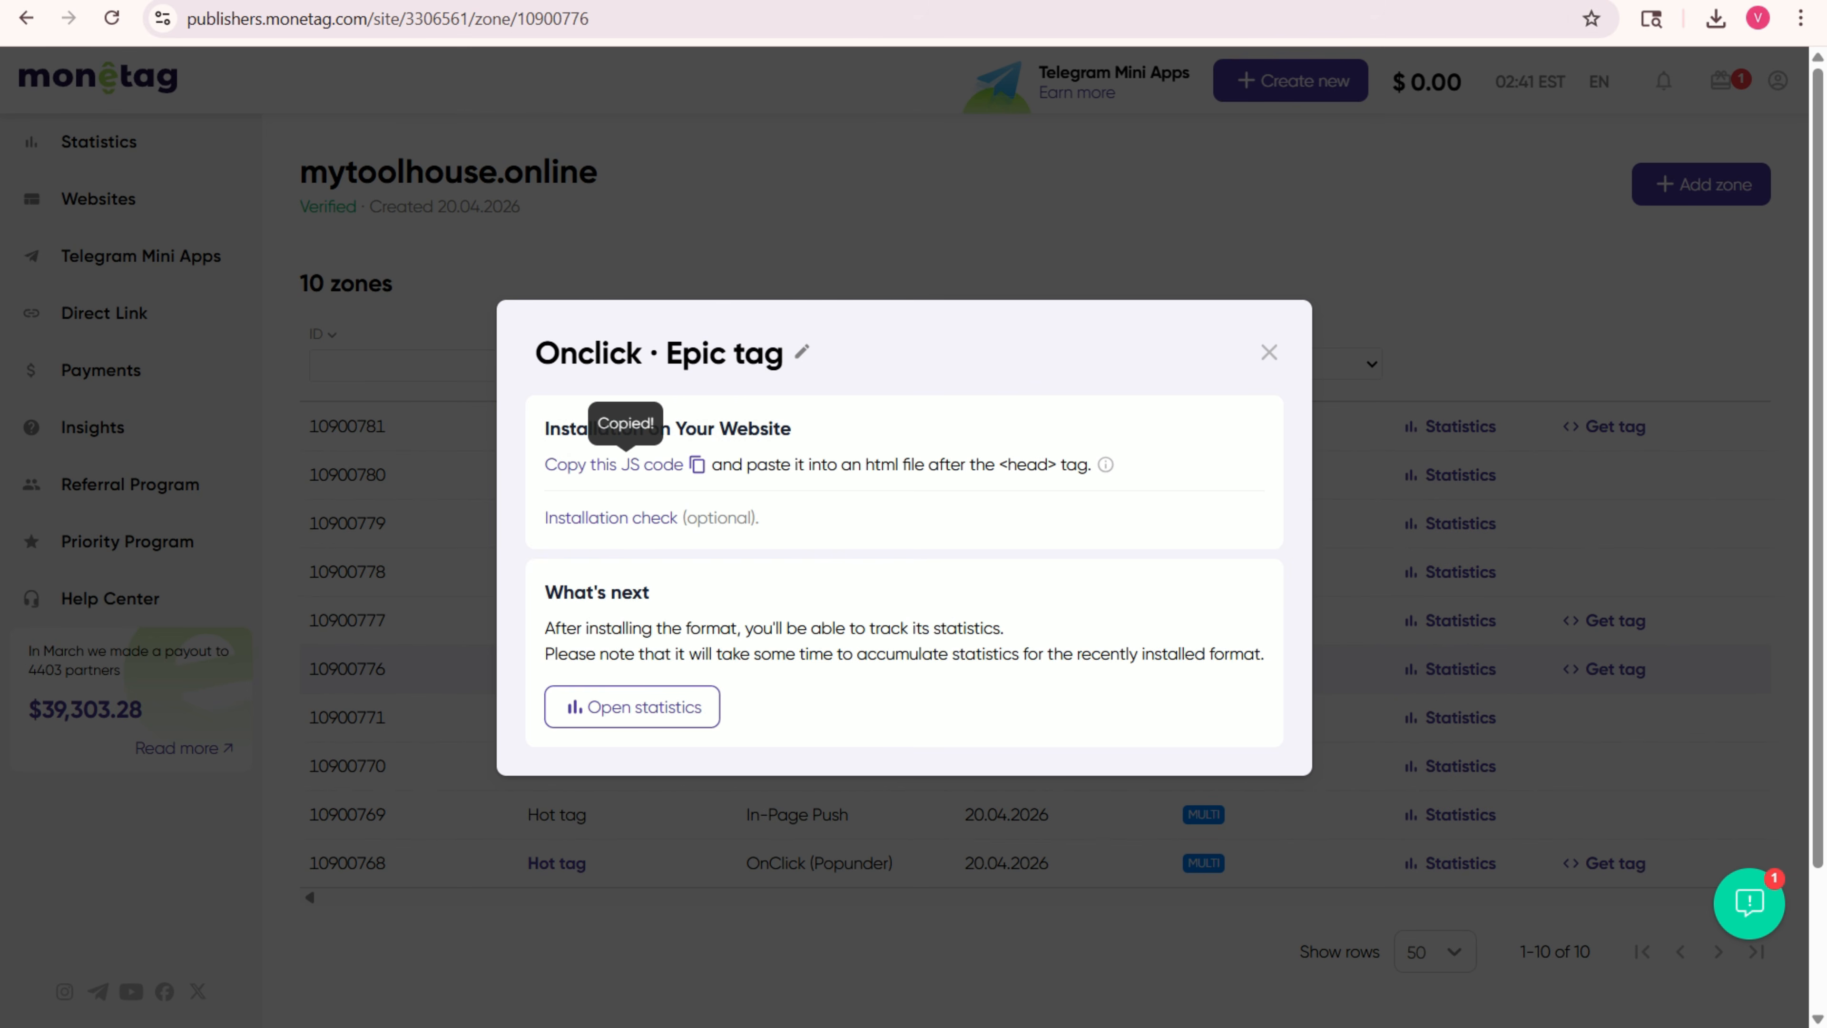
key(ctrl+shift+Tab)
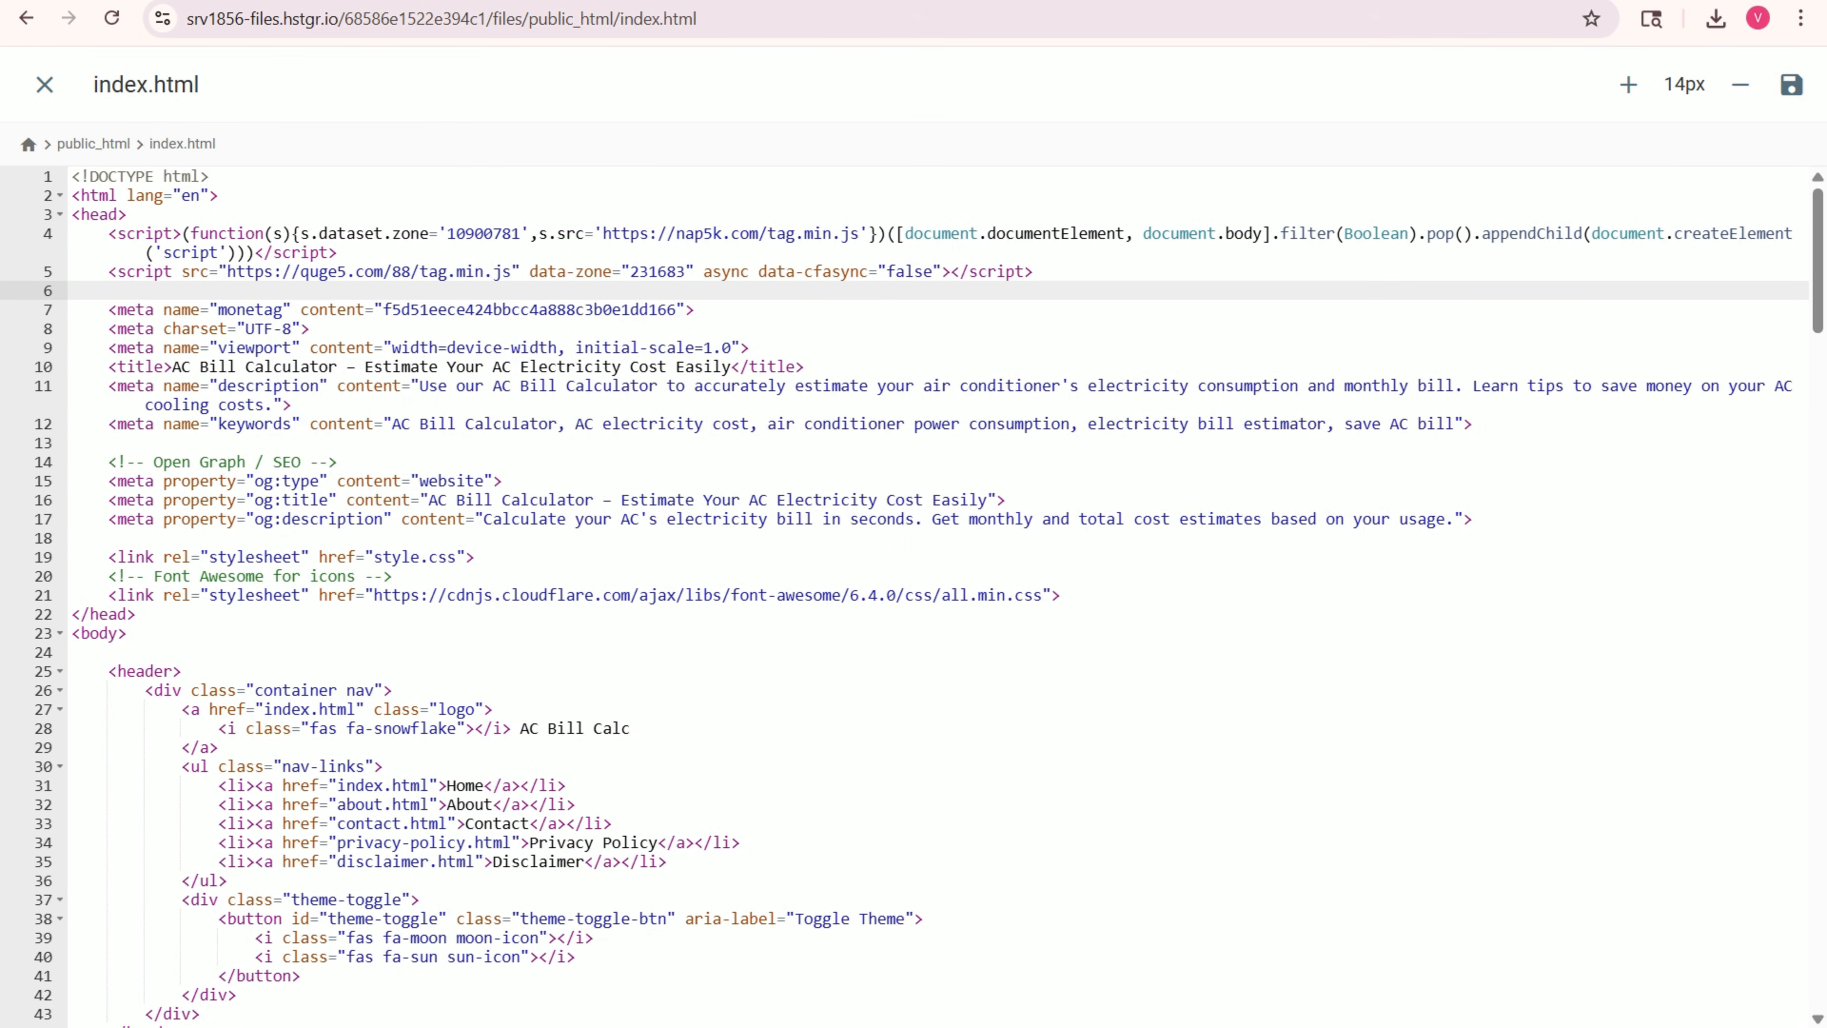
key(ctrl+v)
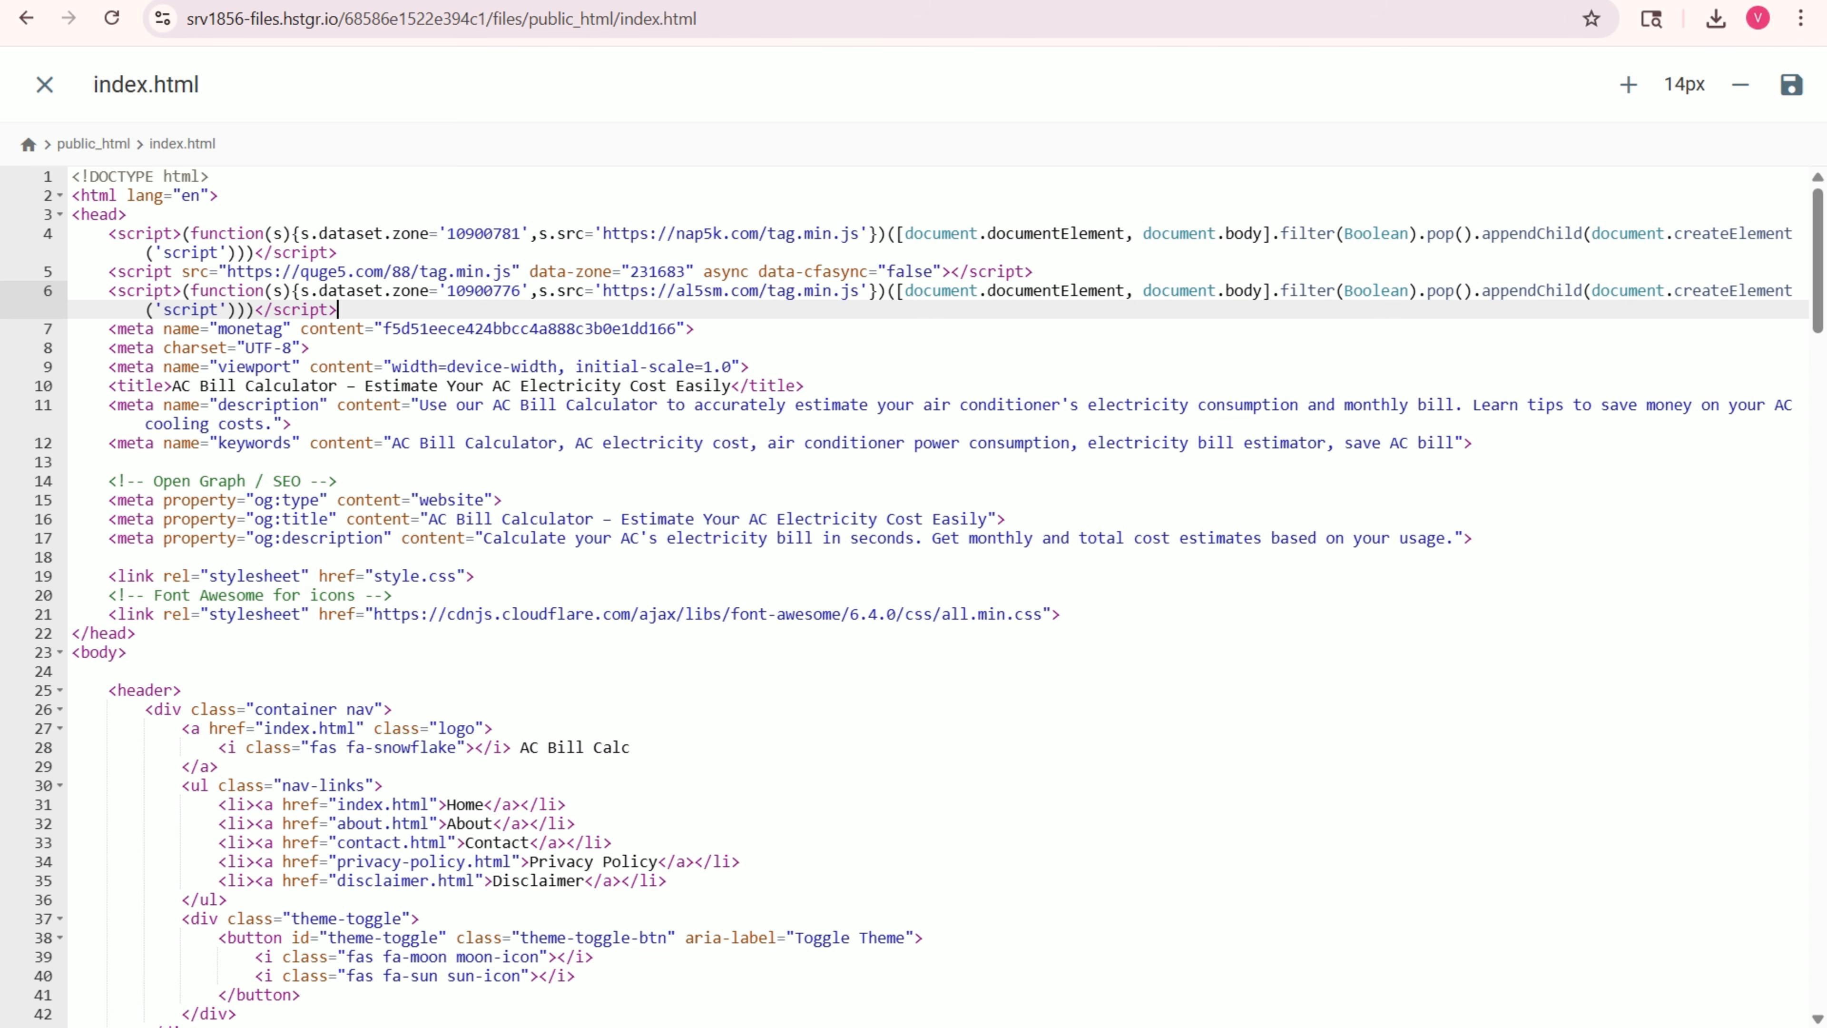
- Delete the three Monetag ad scripts and the Monetag verification meta tag from index.html, and leave one empty line below the head tag
drag(108, 233, 502, 328)
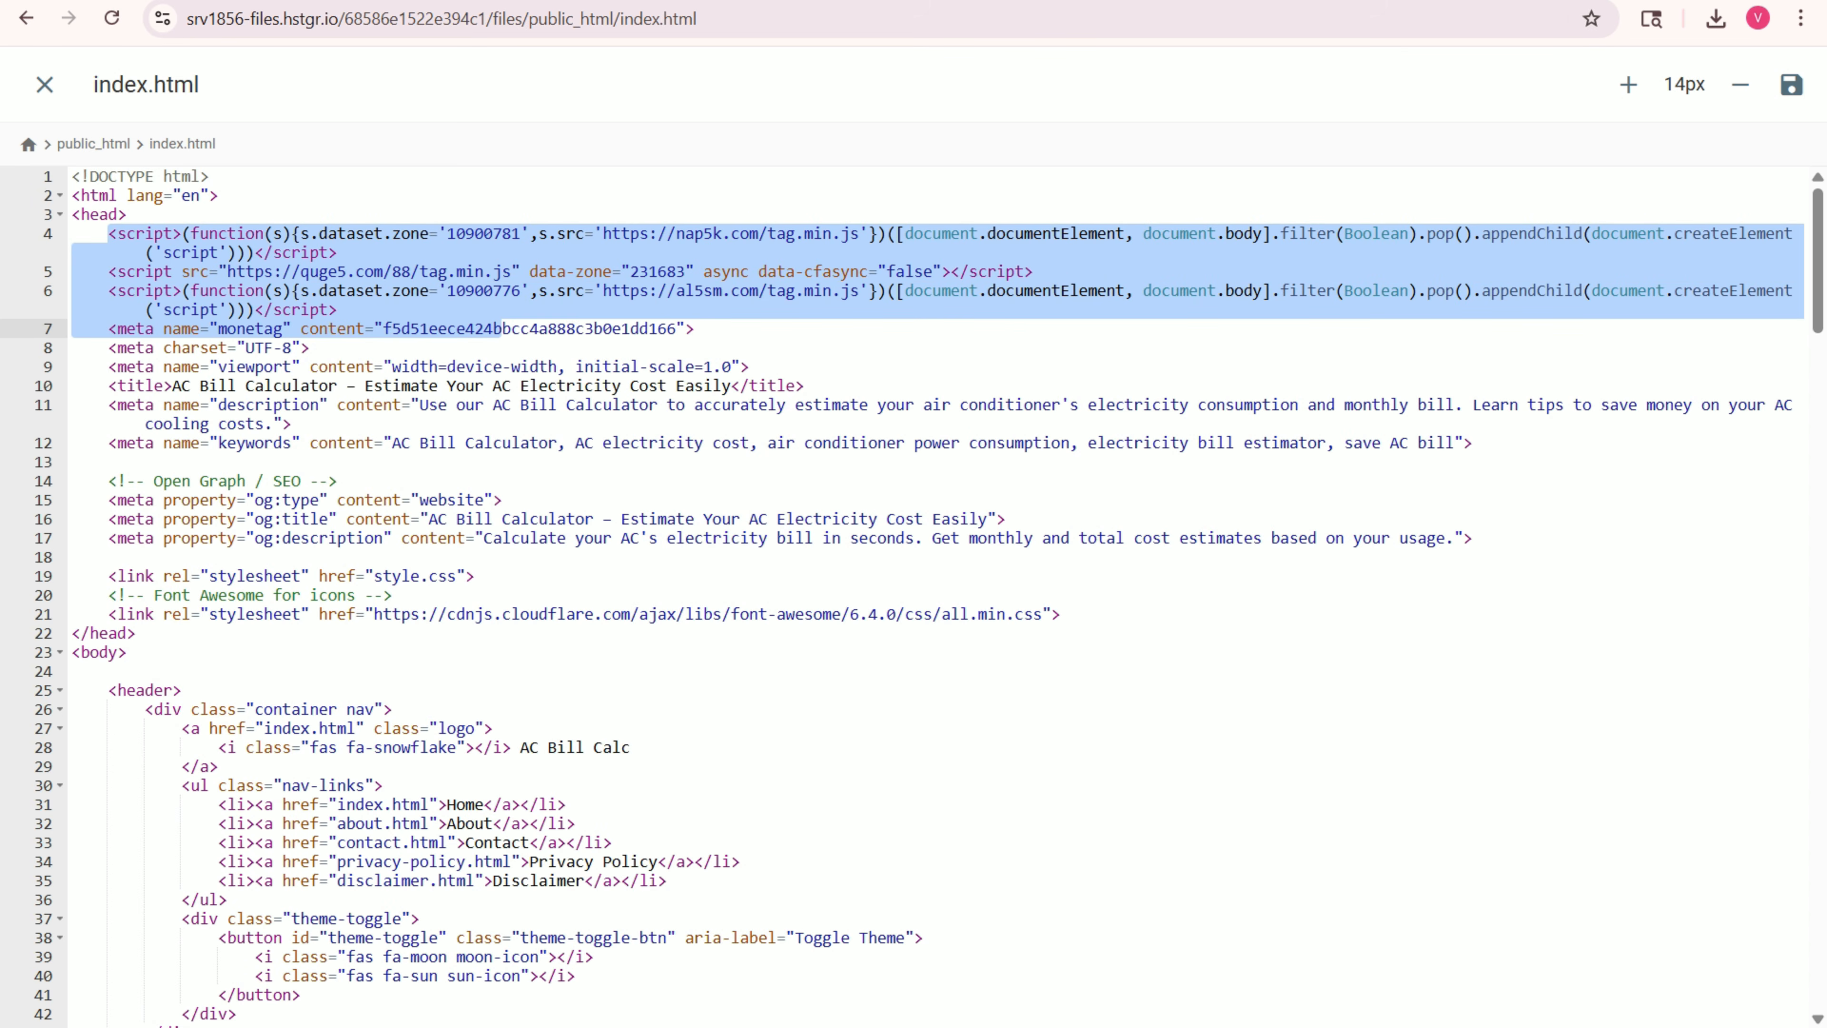
click(698, 328)
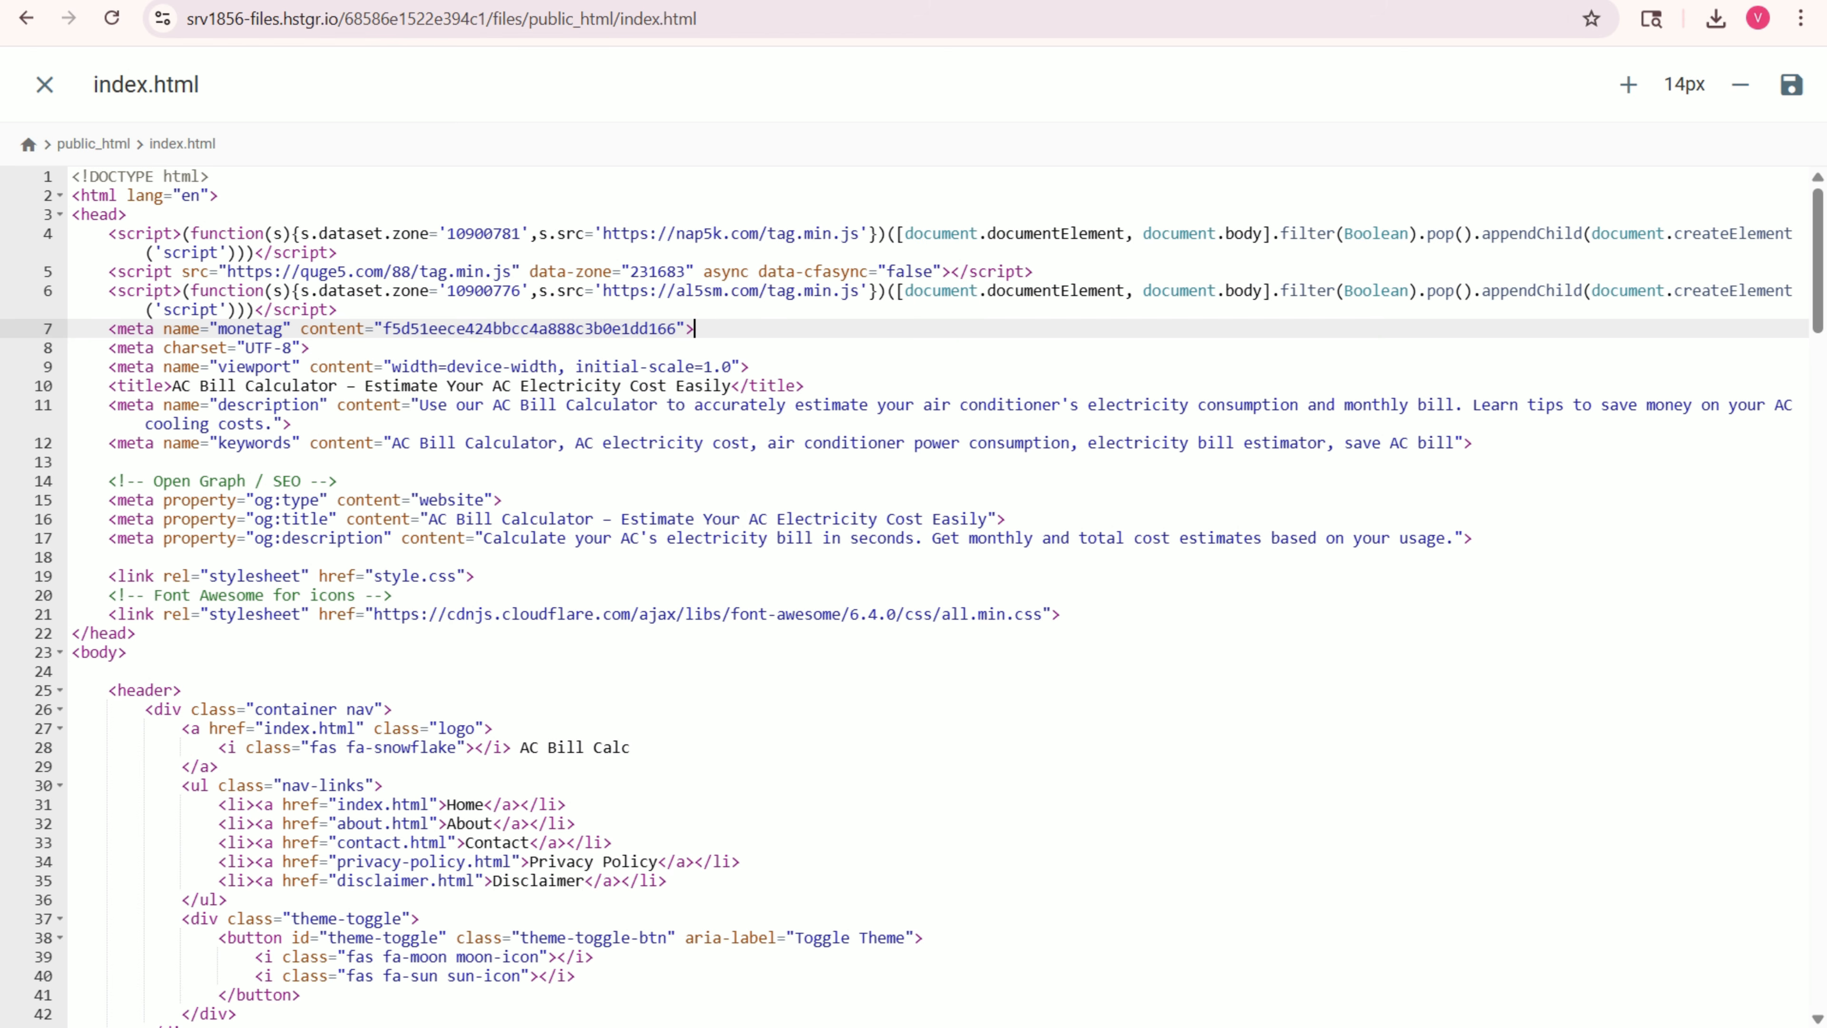
drag(694, 328, 108, 328)
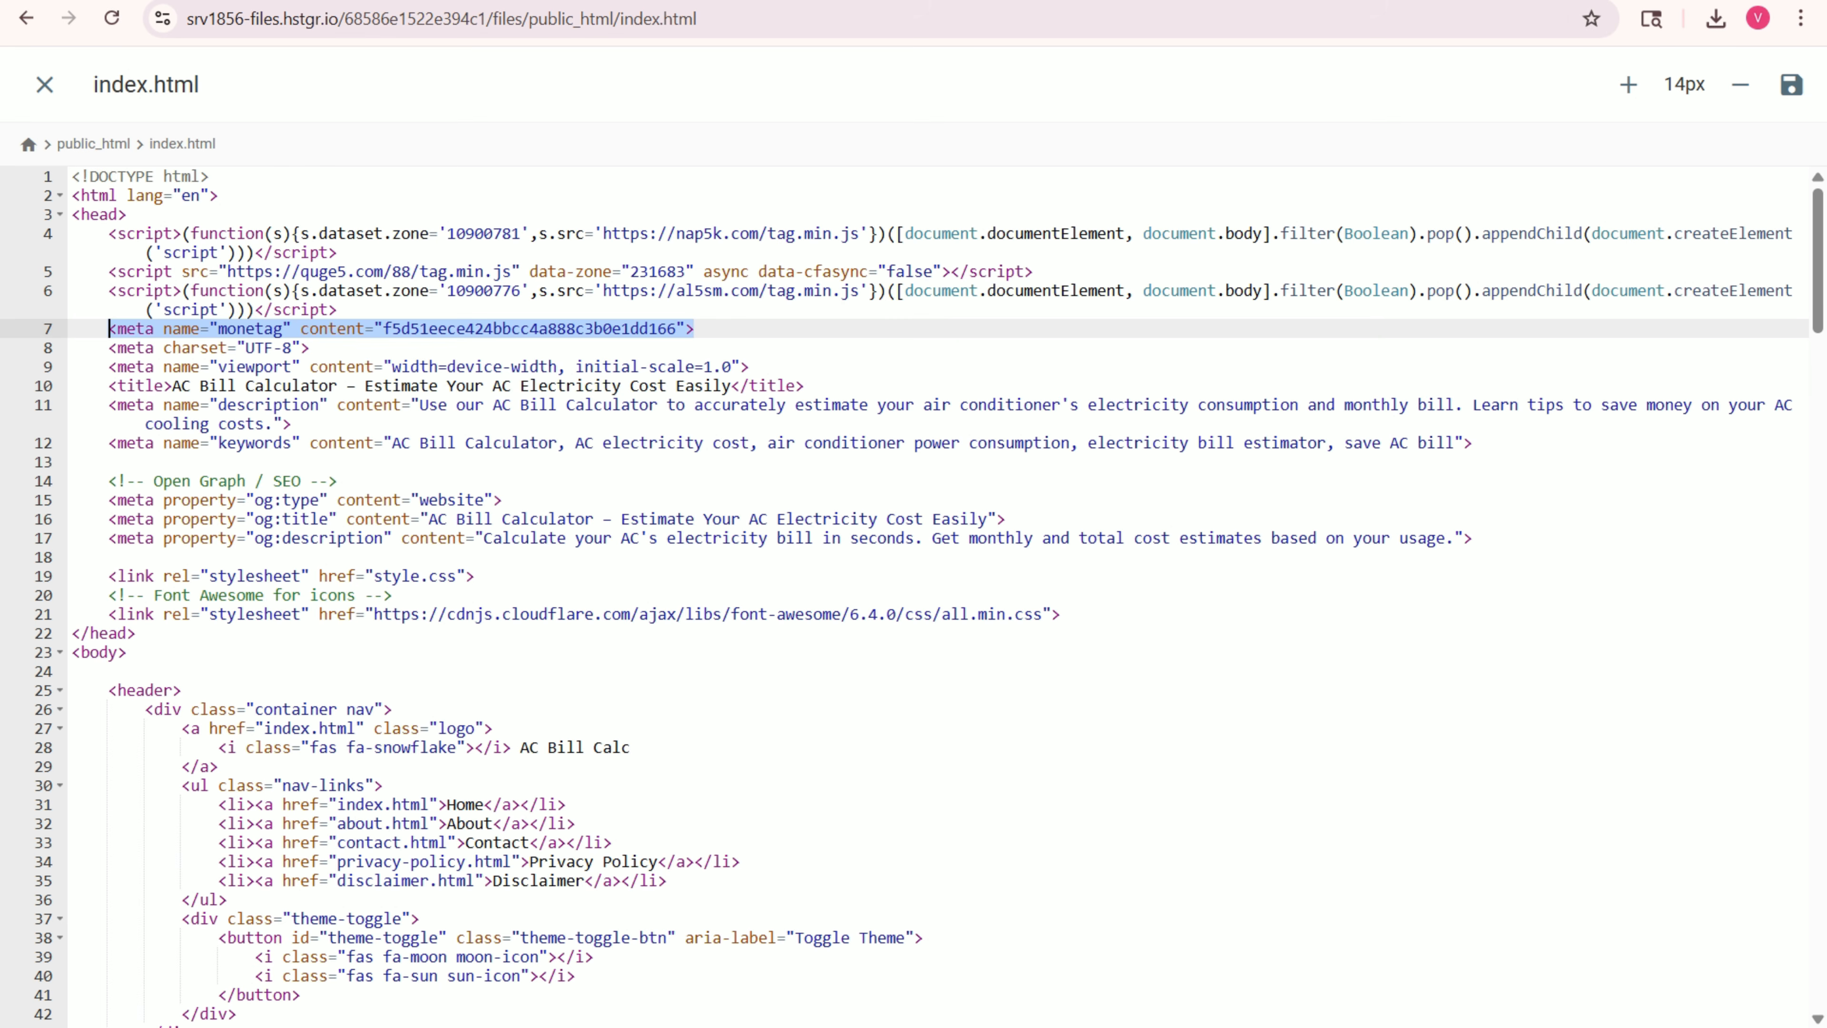
drag(337, 310, 109, 234)
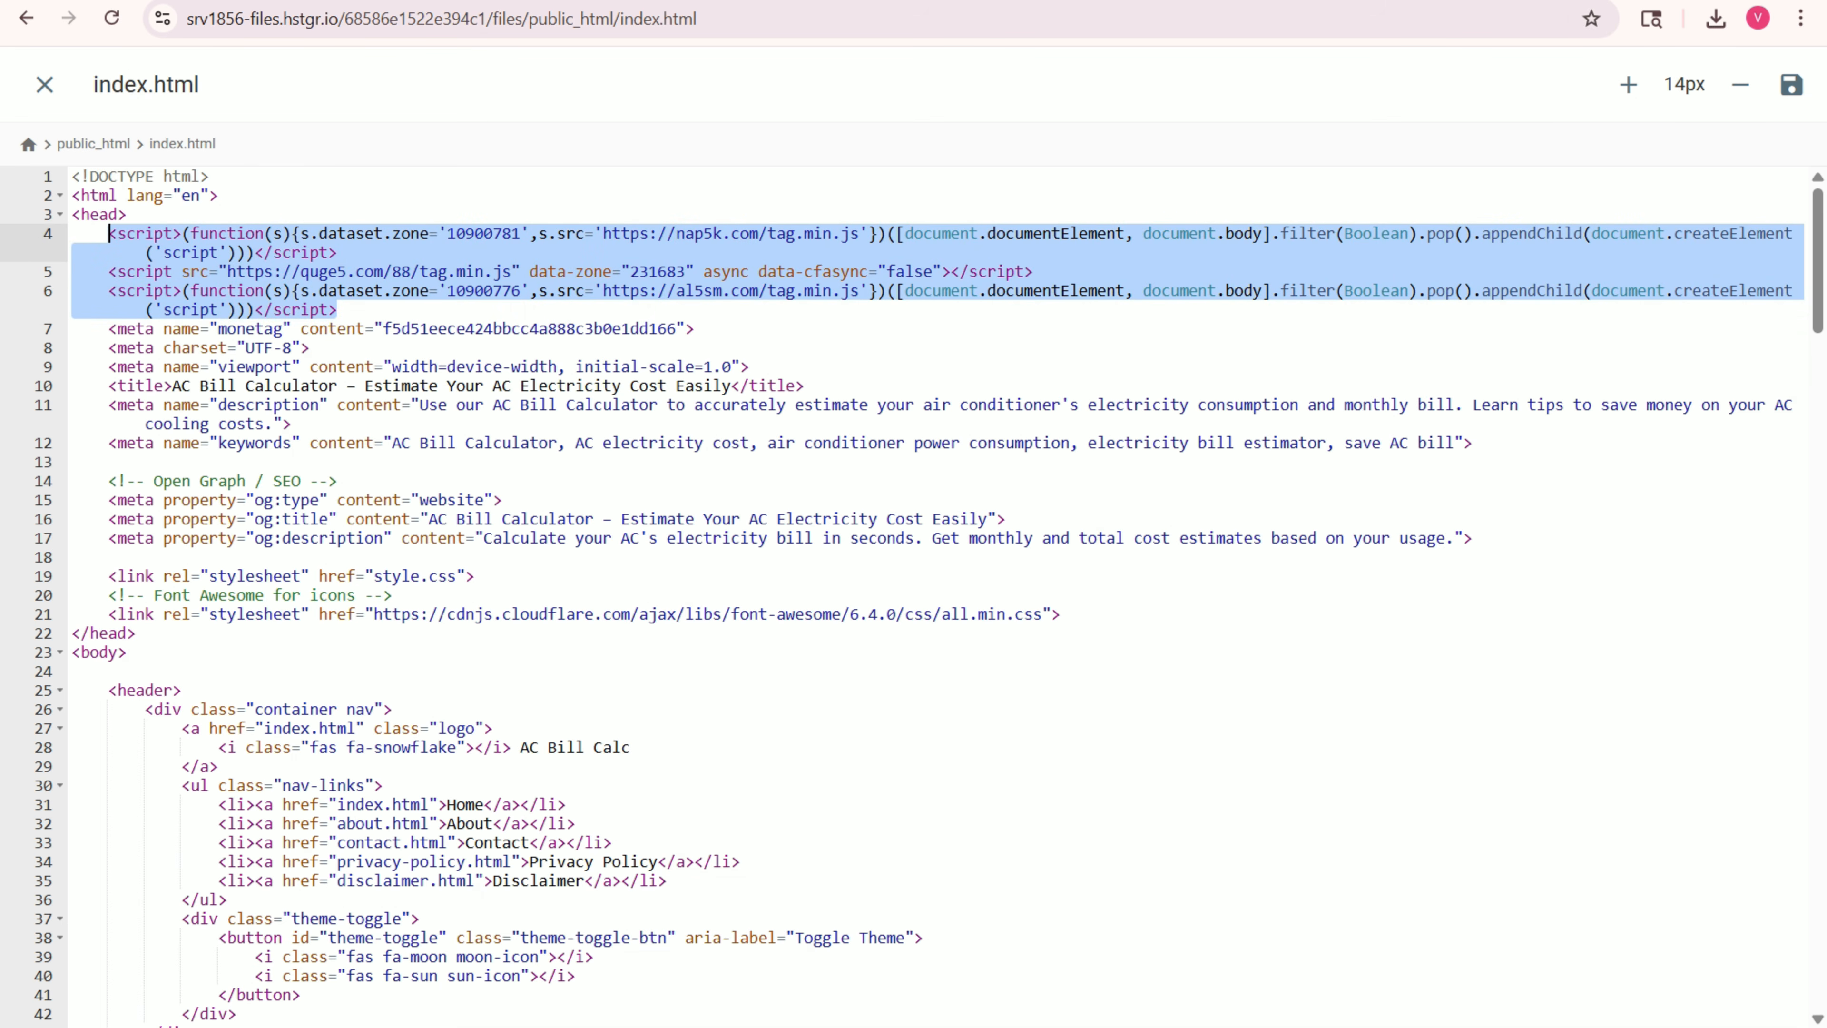
key(BackSpace)
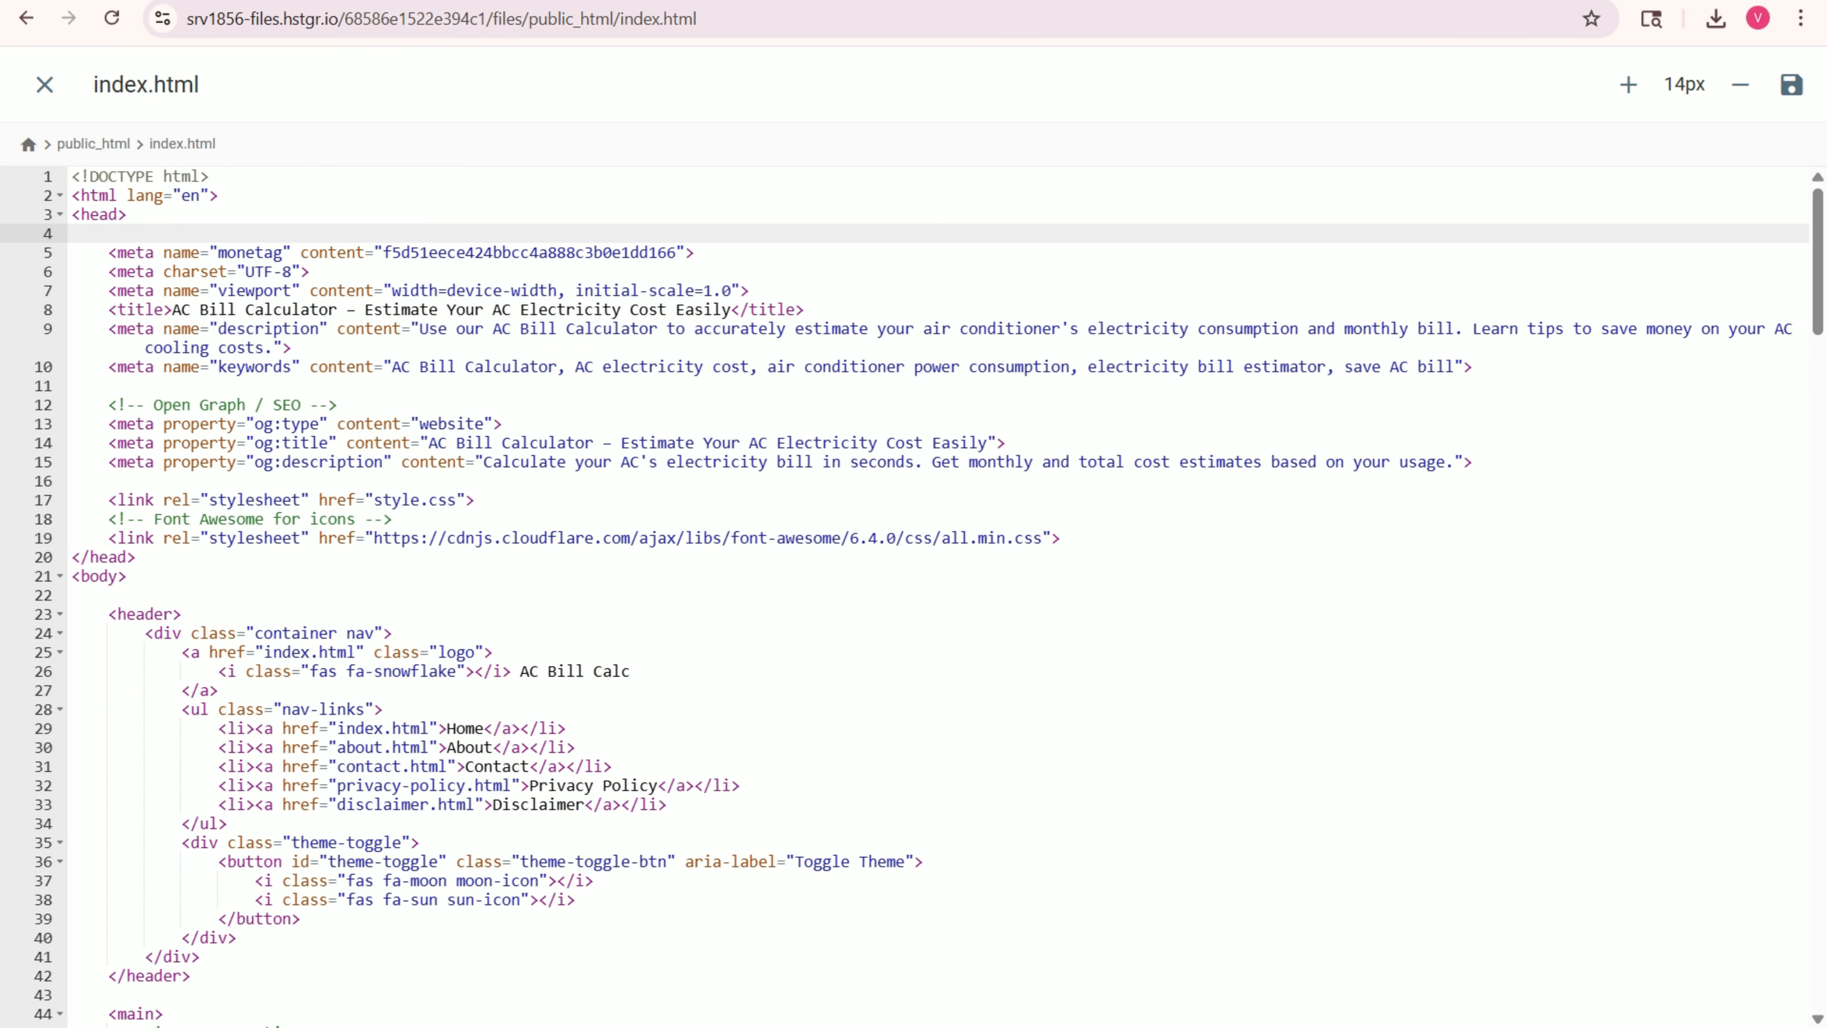
drag(694, 252, 108, 252)
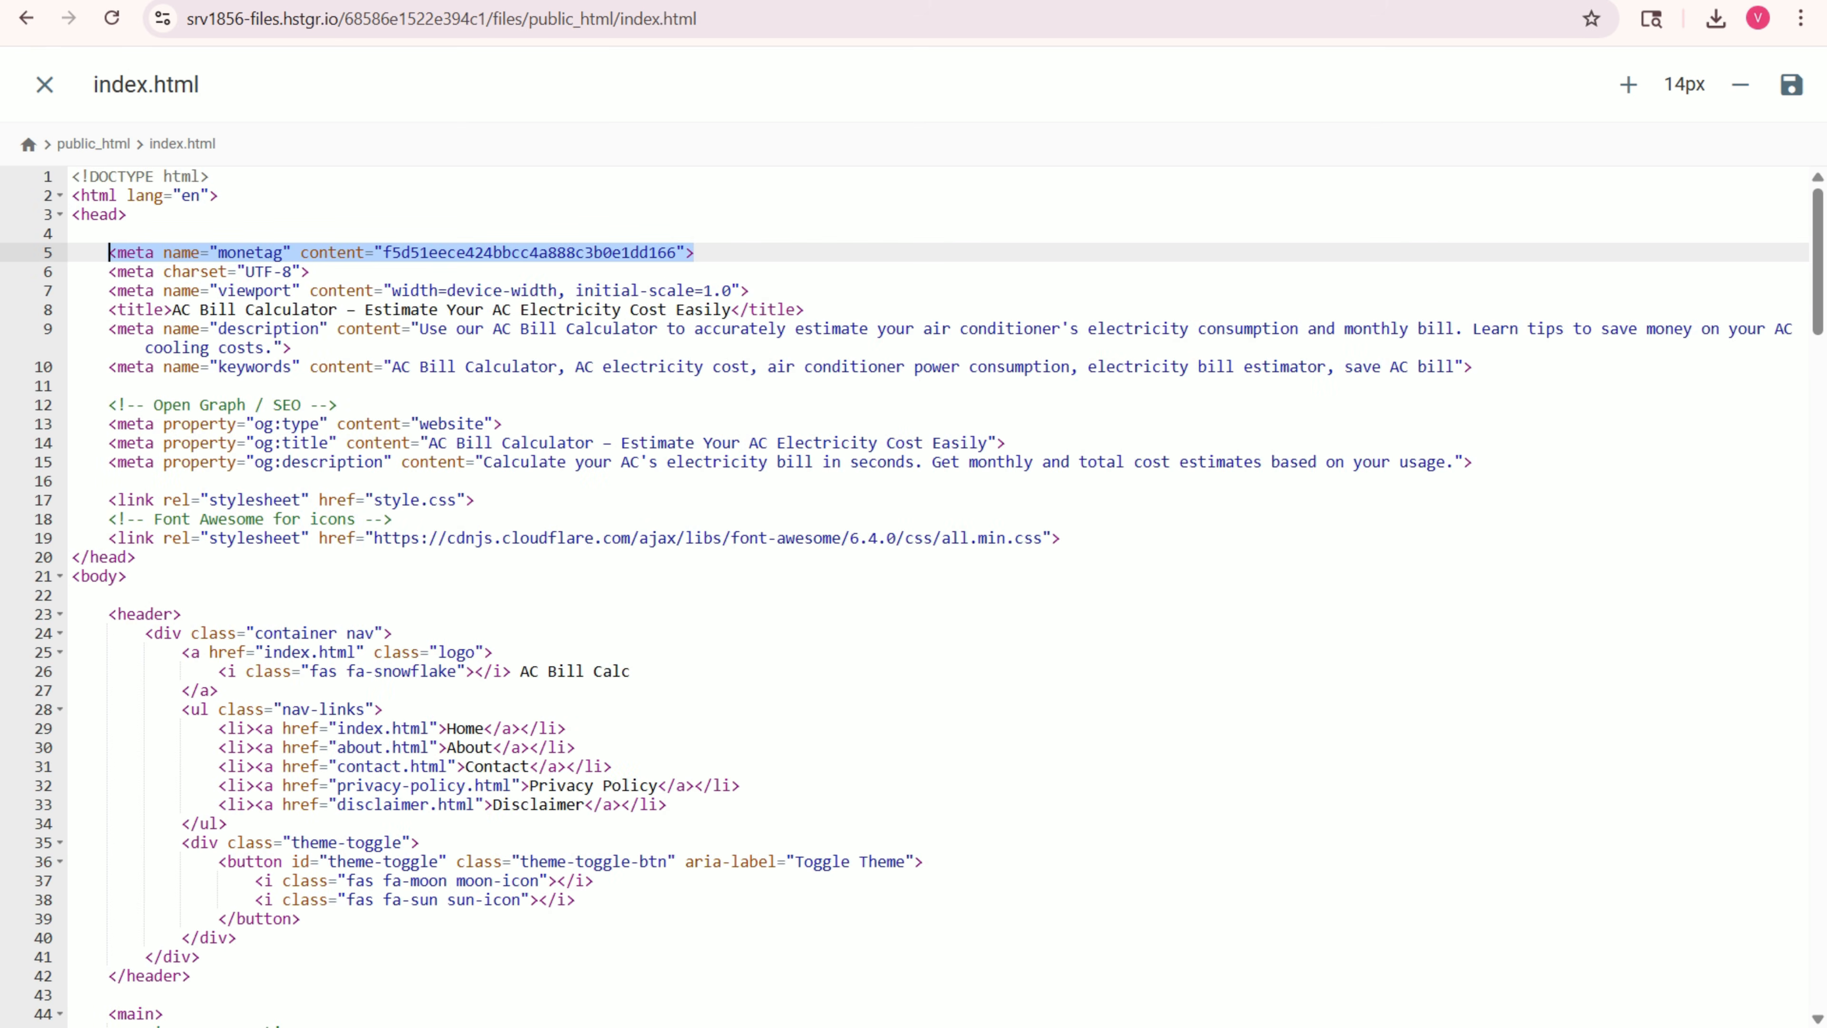
key(BackSpace)
key(BackSpace)
key(BackSpace)
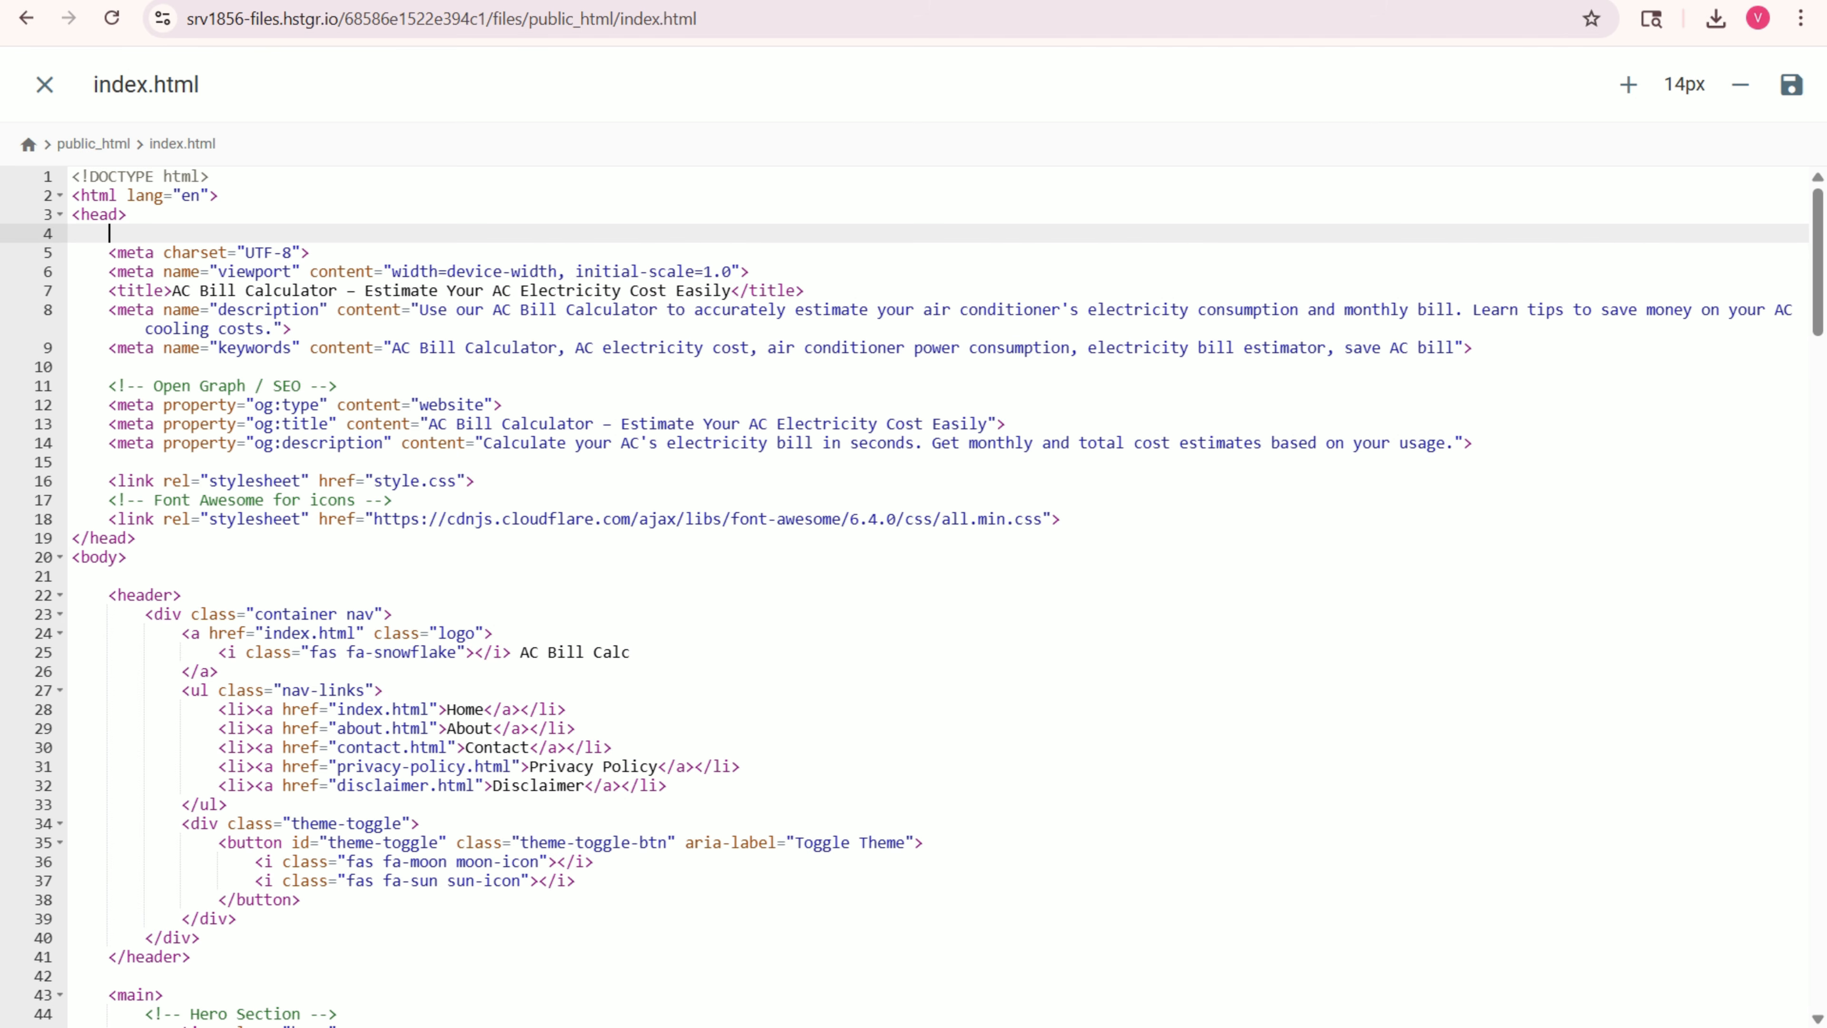
key(BackSpace)
key(BackSpace)
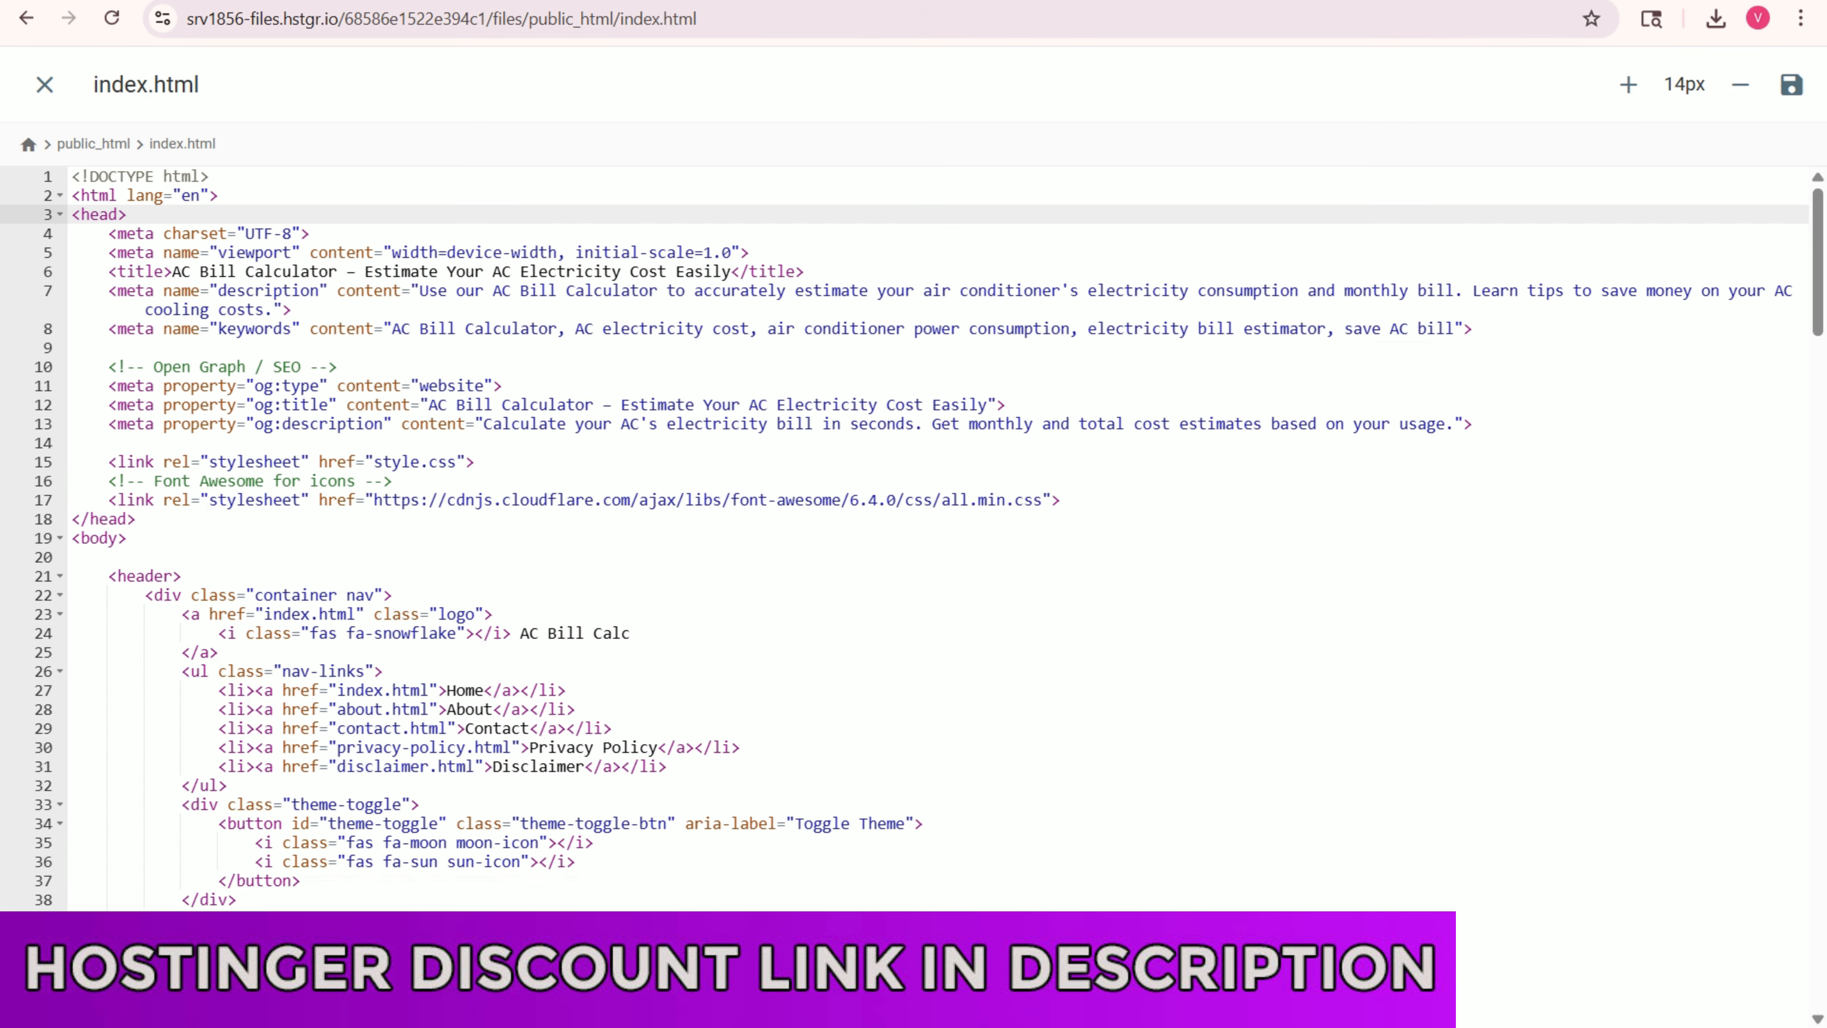
key(Return)
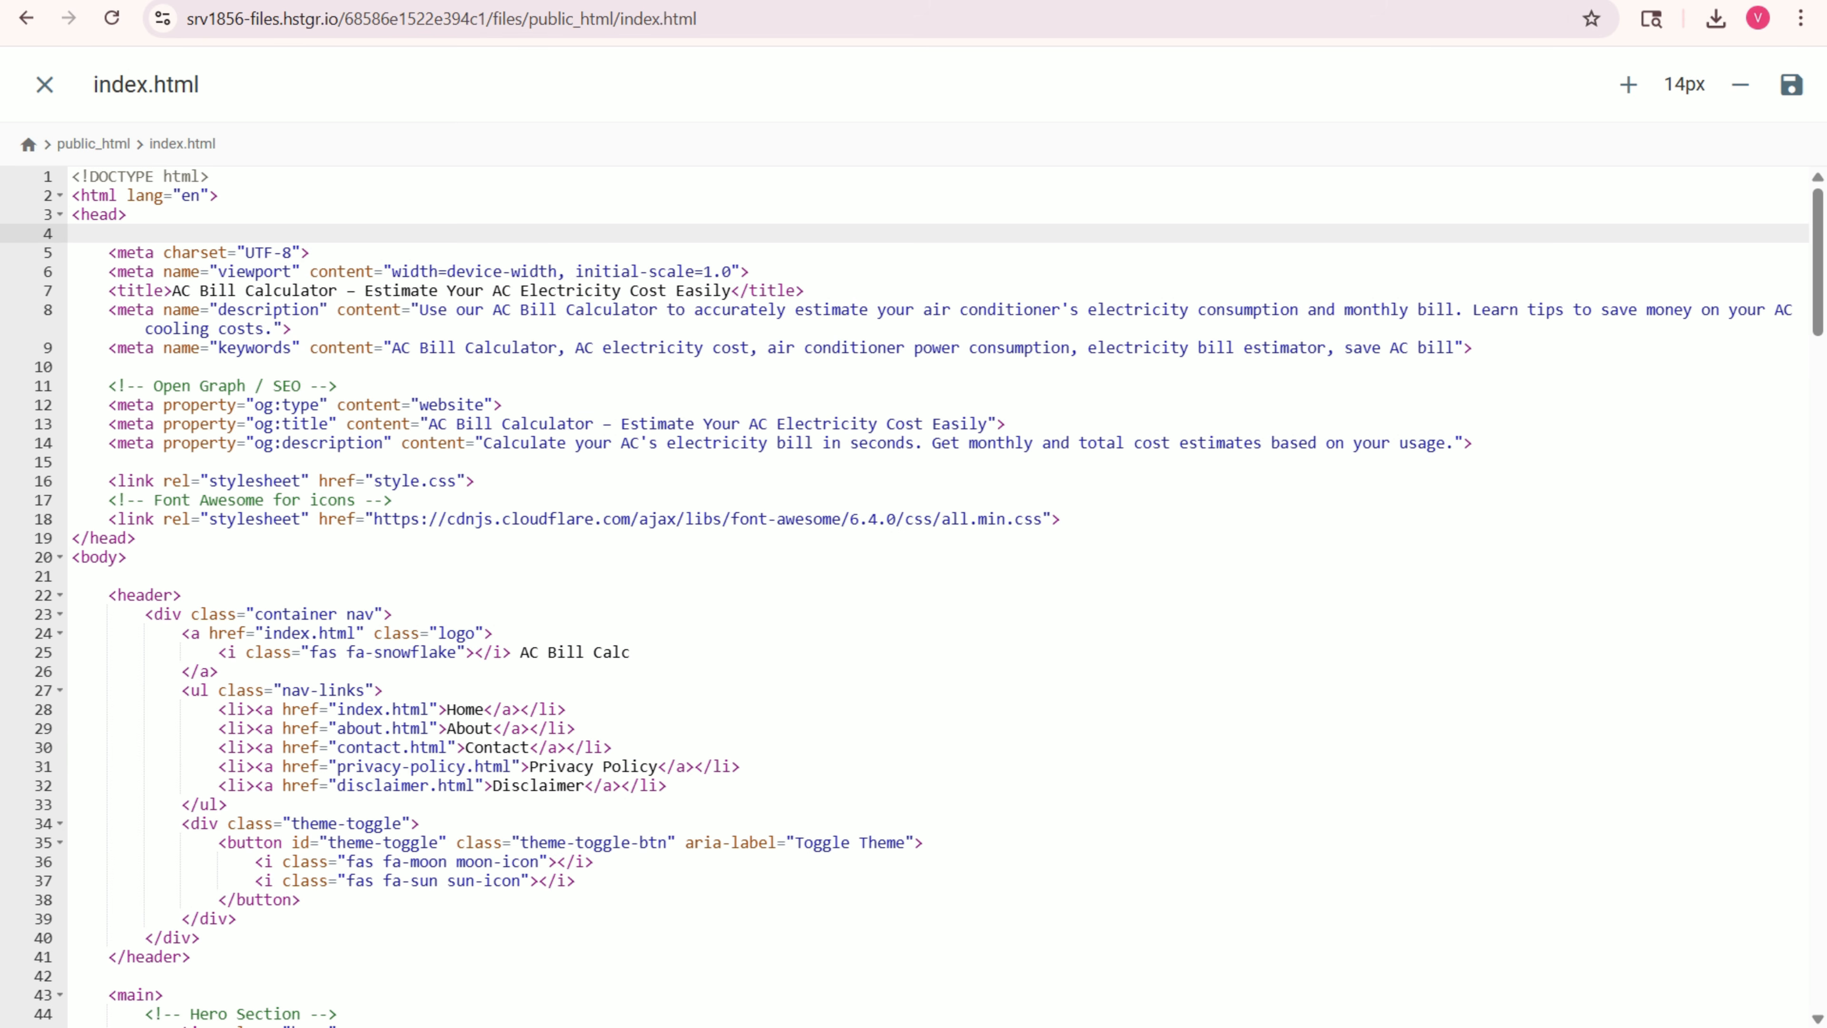
- Revisit the Epic tag installation instructions in Monetag, and save and close index.html in the Hostinger file manager
key(ctrl+Tab)
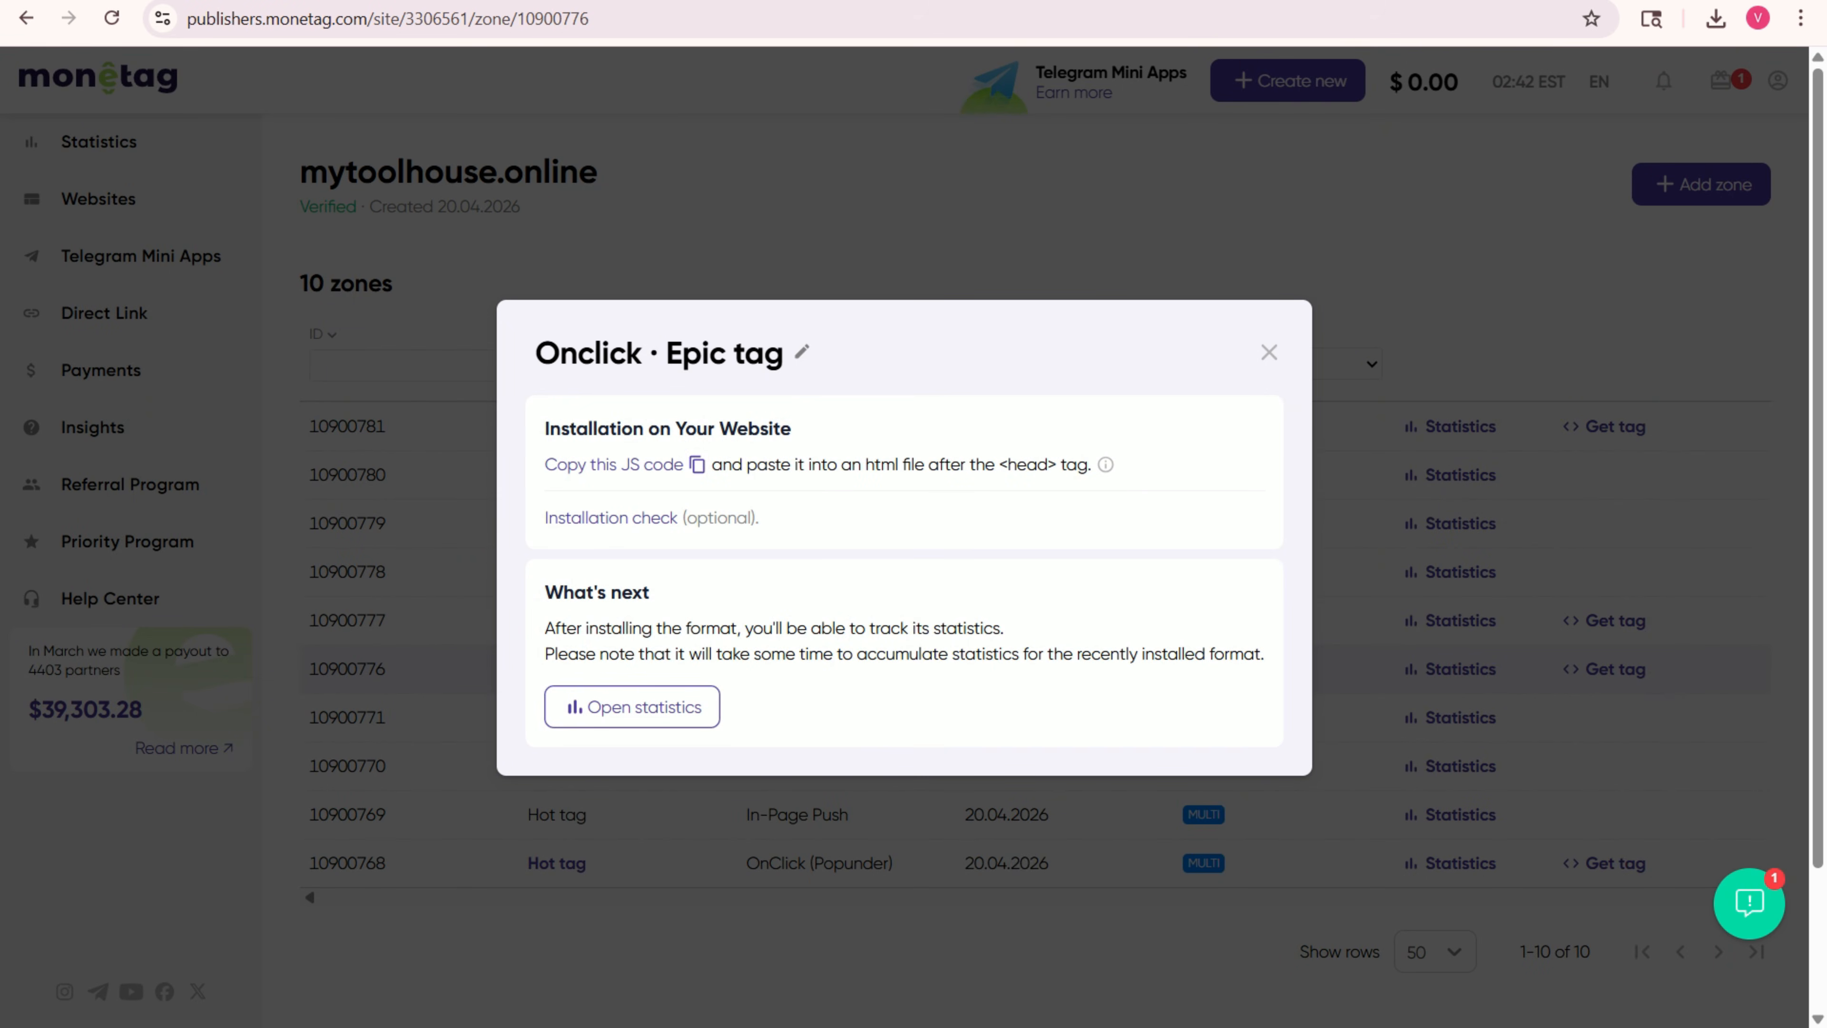
key(ctrl+Tab)
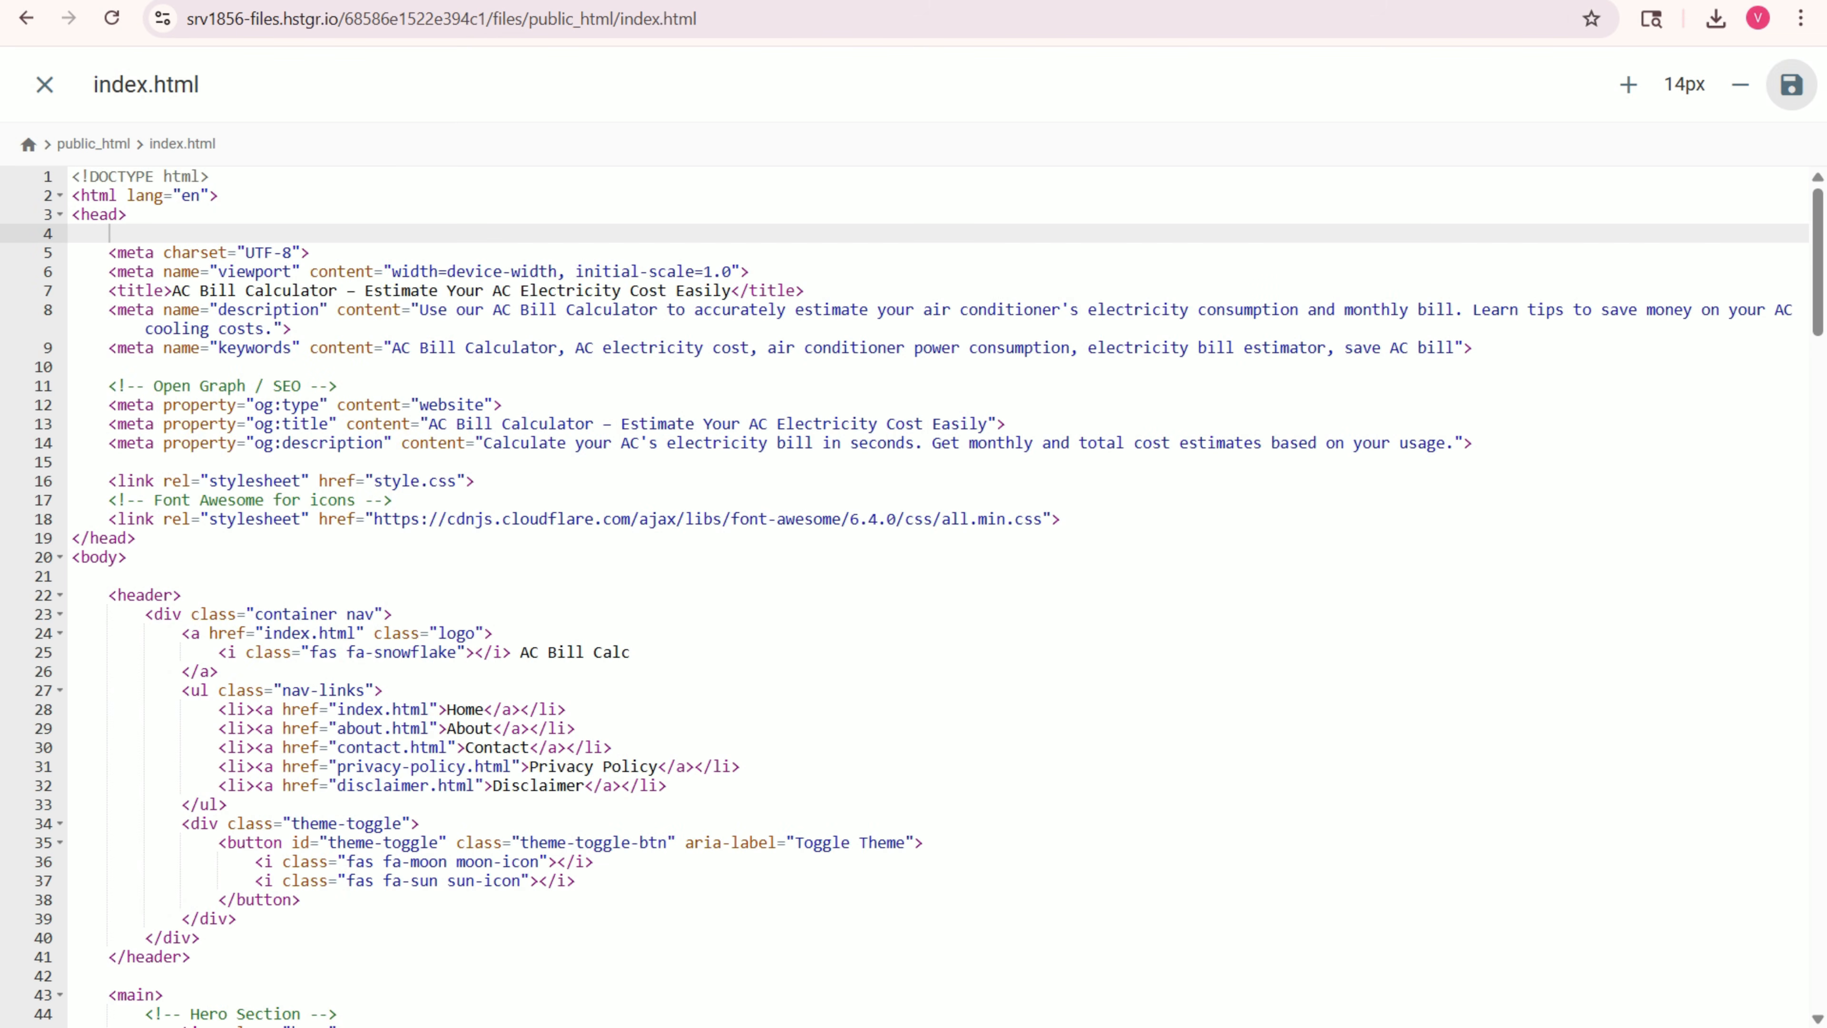
click(44, 84)
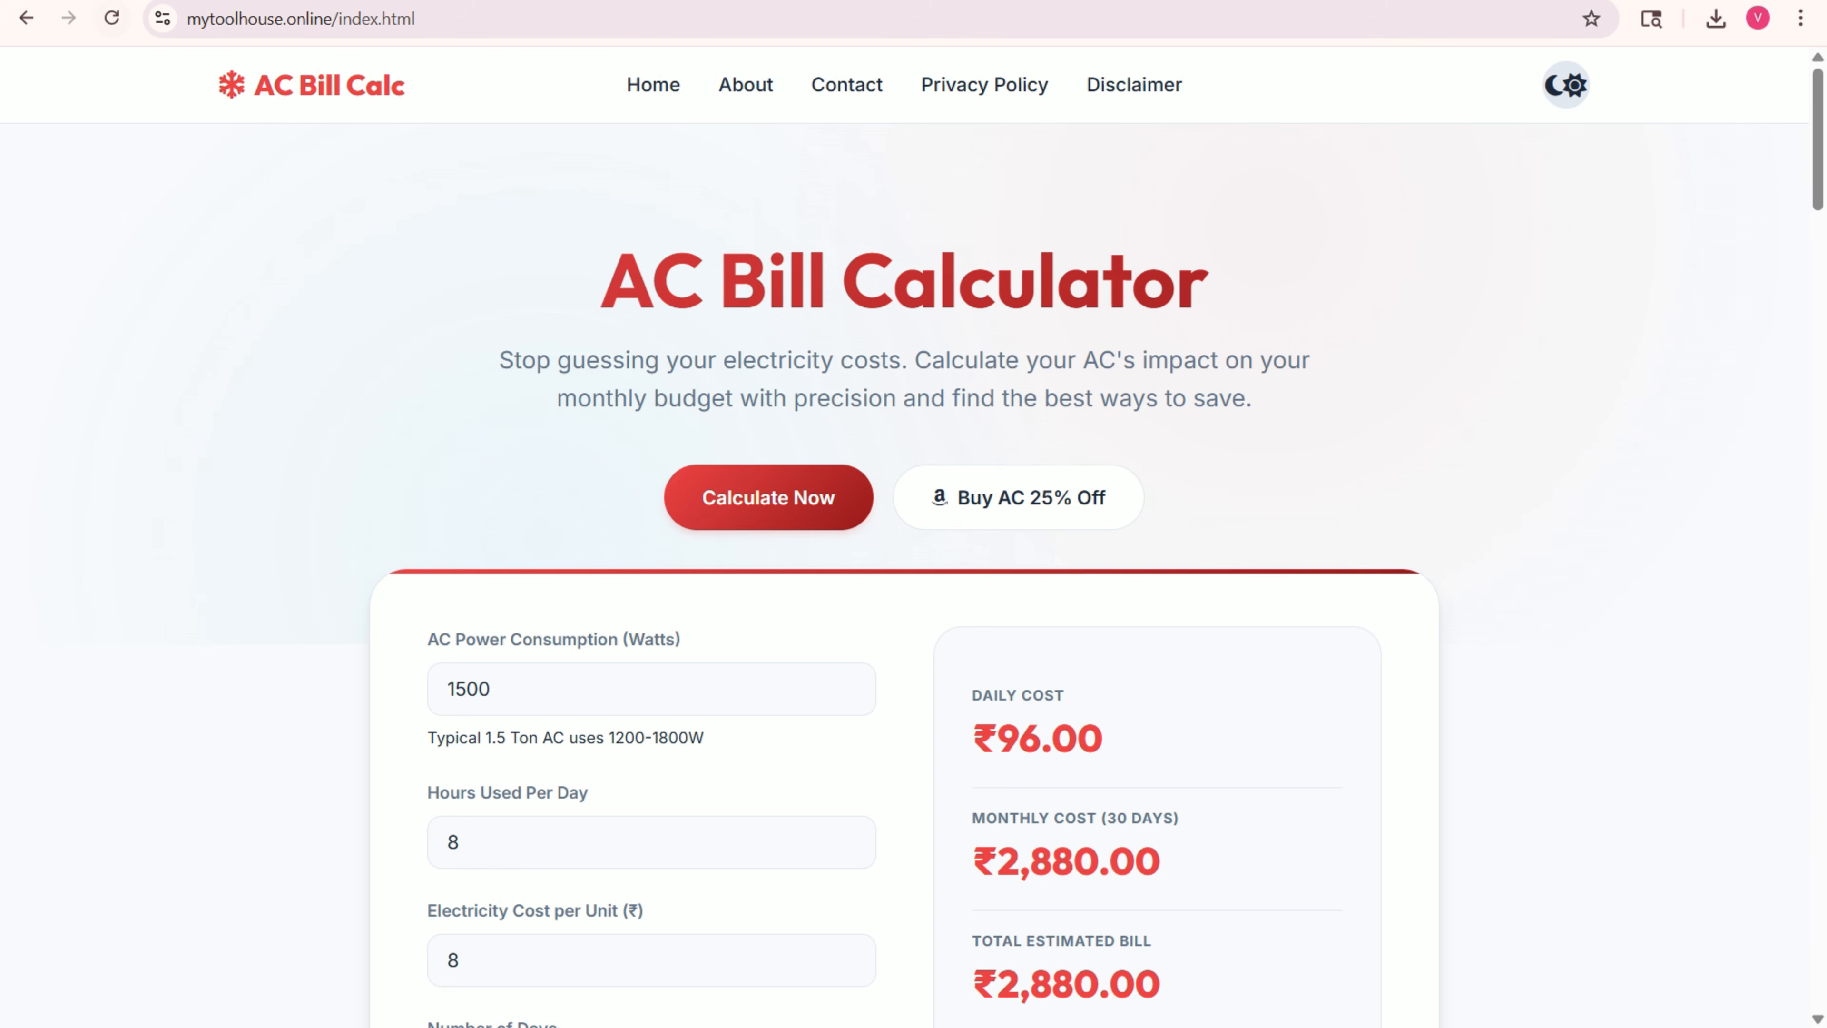
- Reload the live AC Bill Calculator page at mytoolhouse.online and look through its calculator section
click(111, 19)
scroll(905, 537, down, 7)
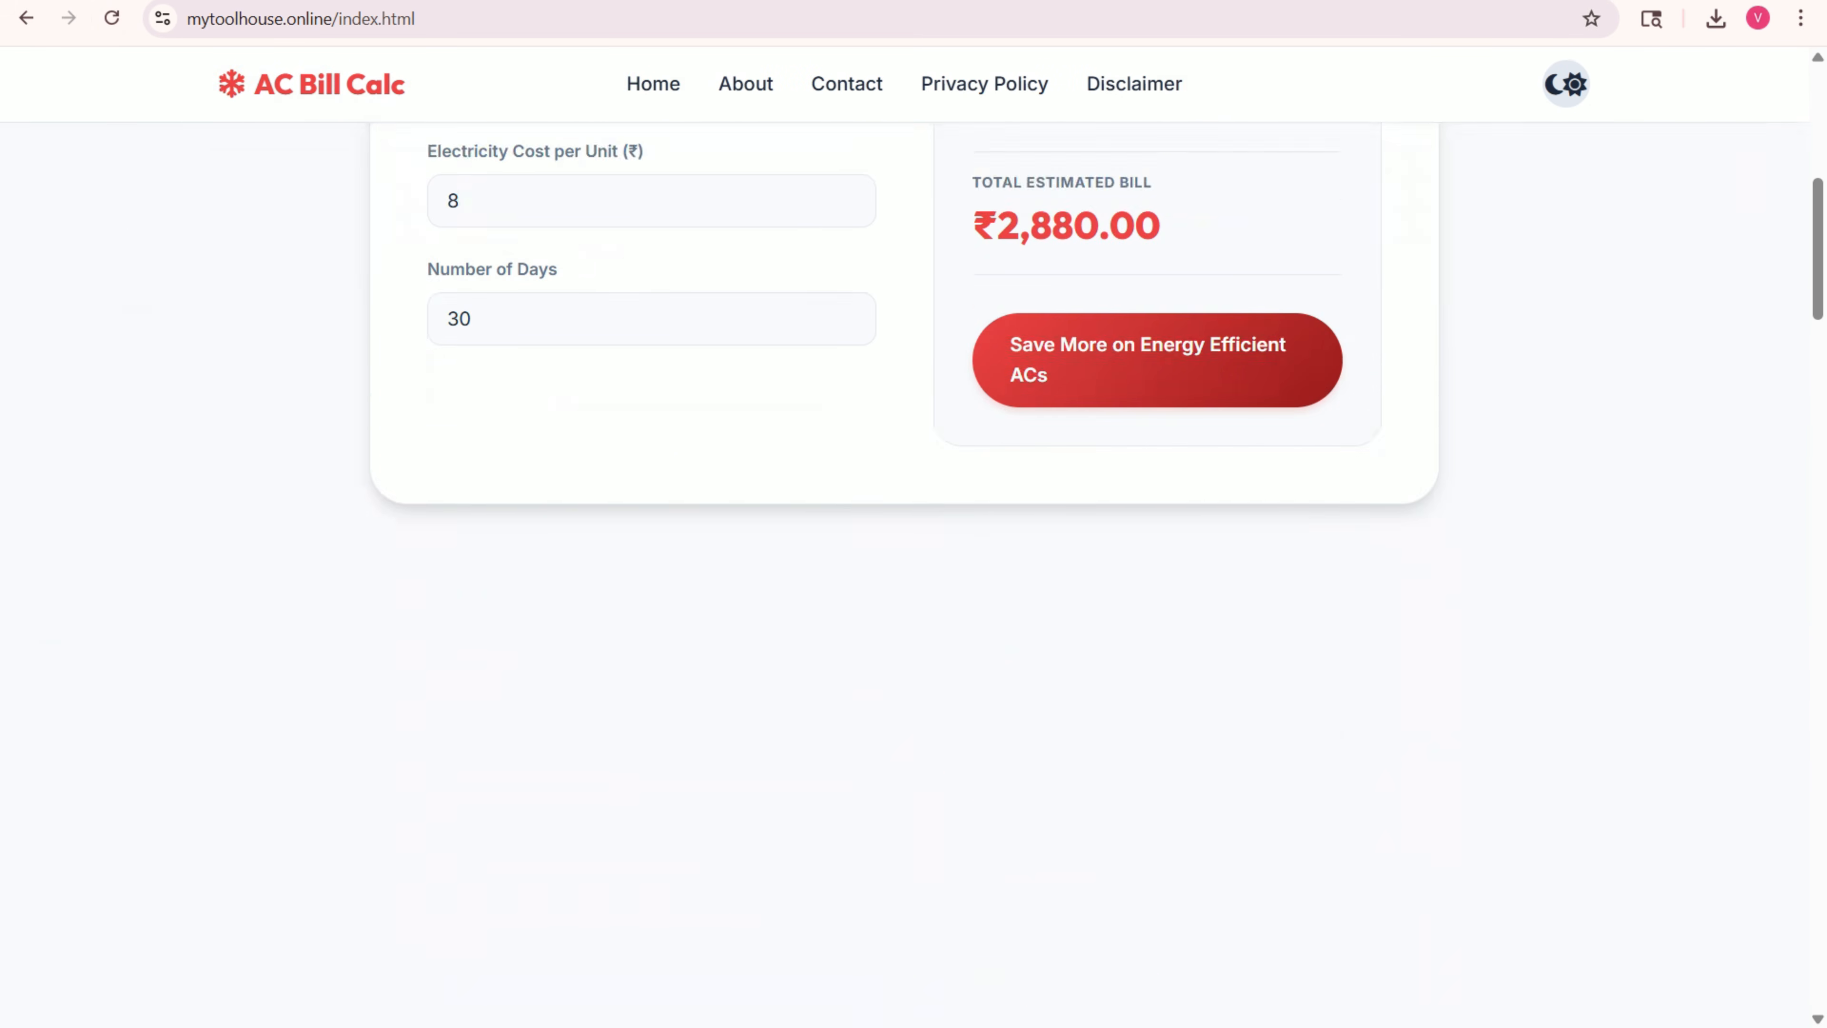
scroll(905, 537, up, 7)
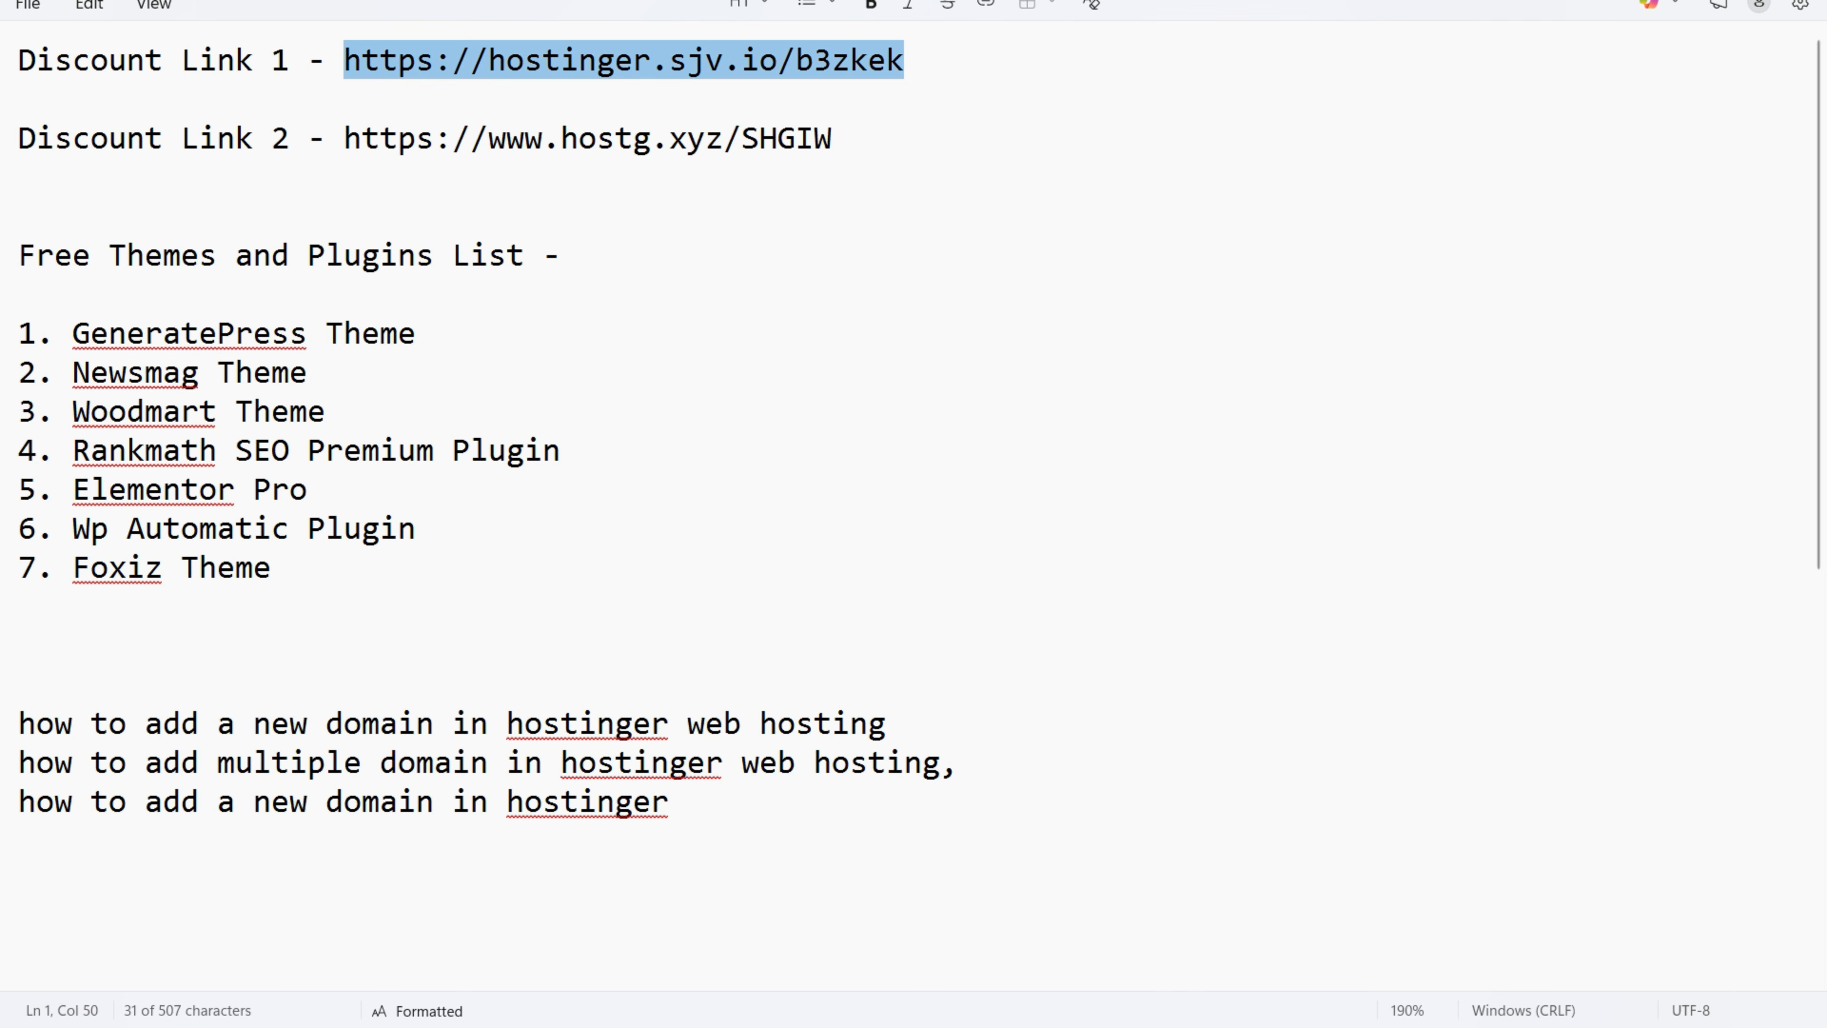
drag(344, 60, 904, 60)
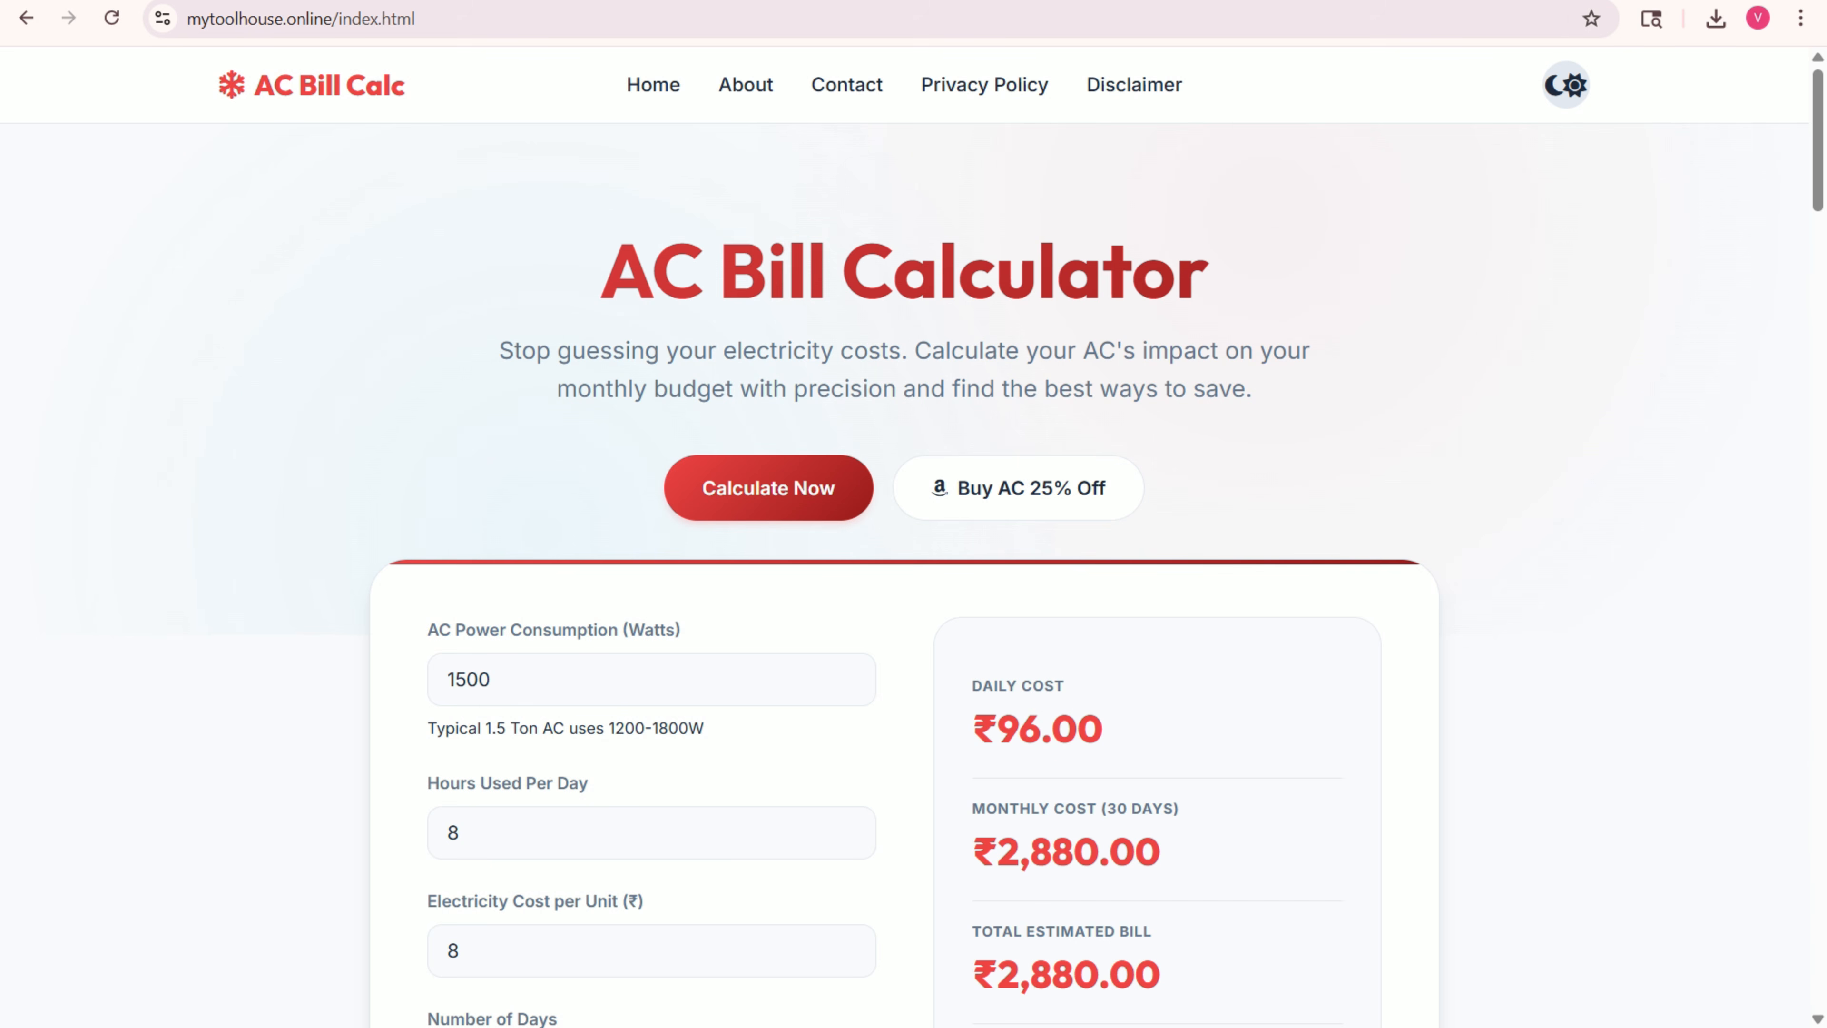
key(ctrl+t)
key(ctrl+v)
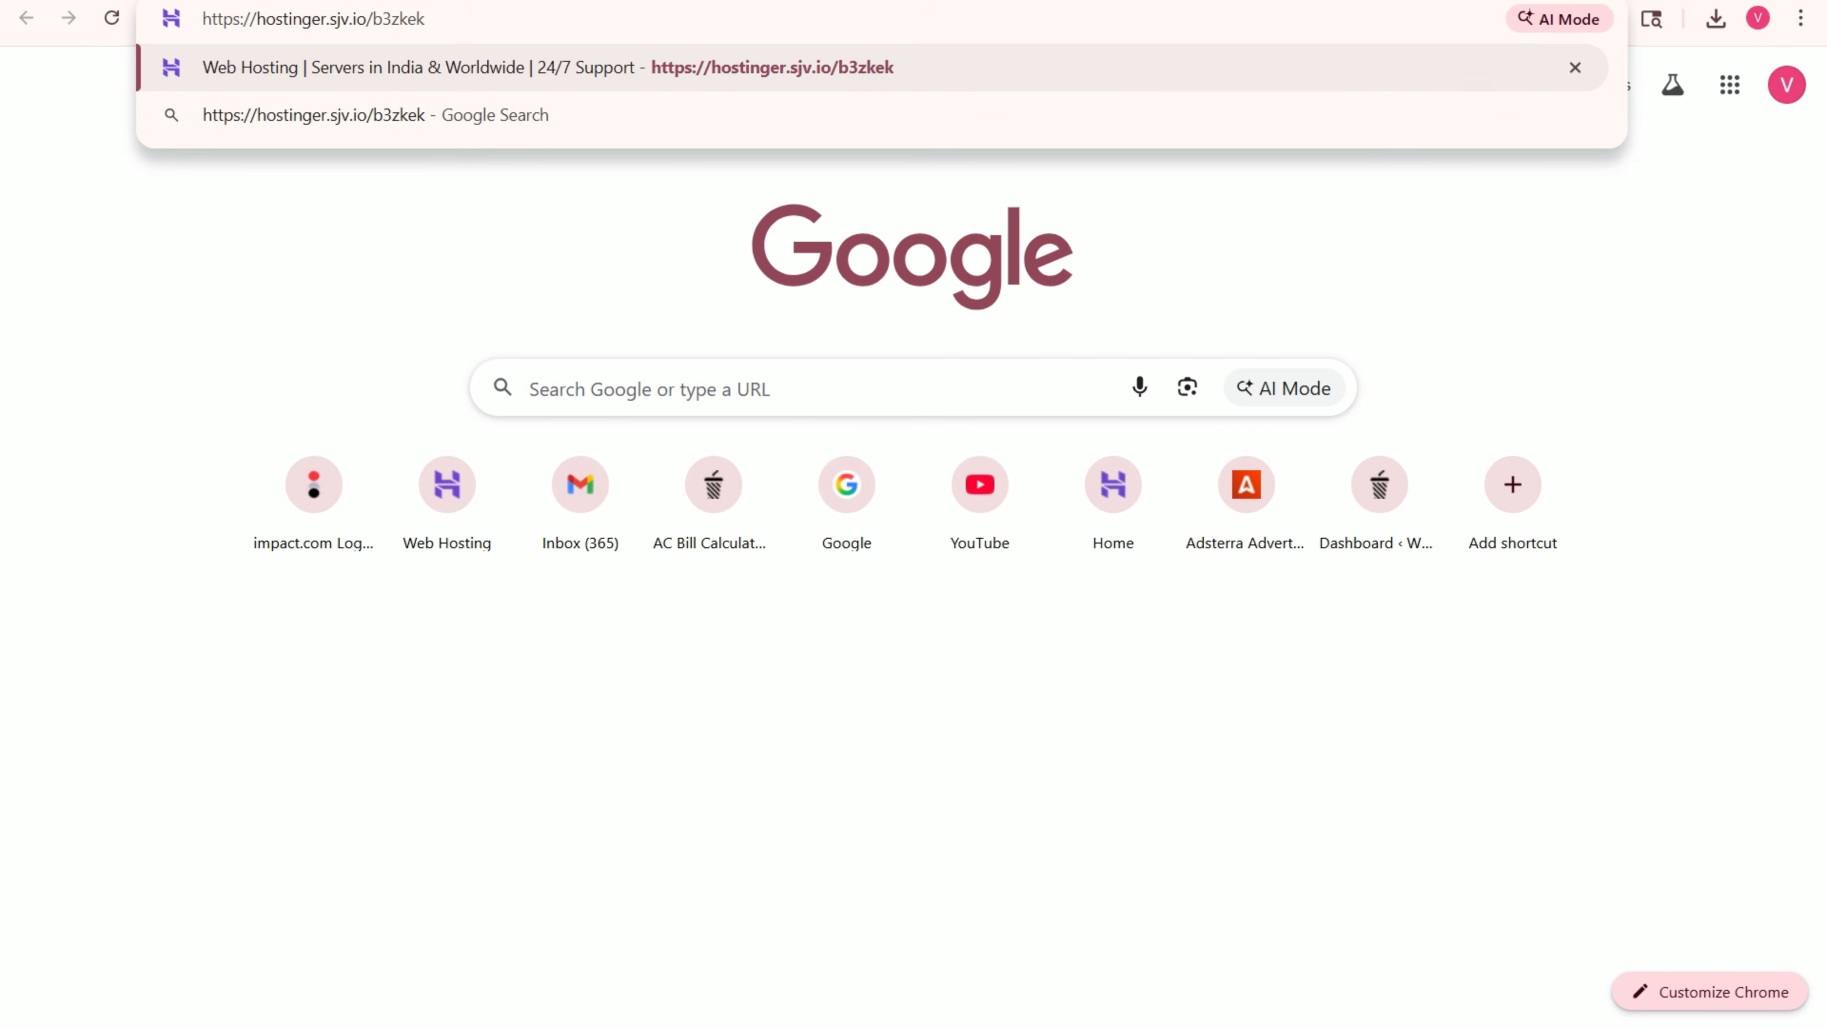
key(Return)
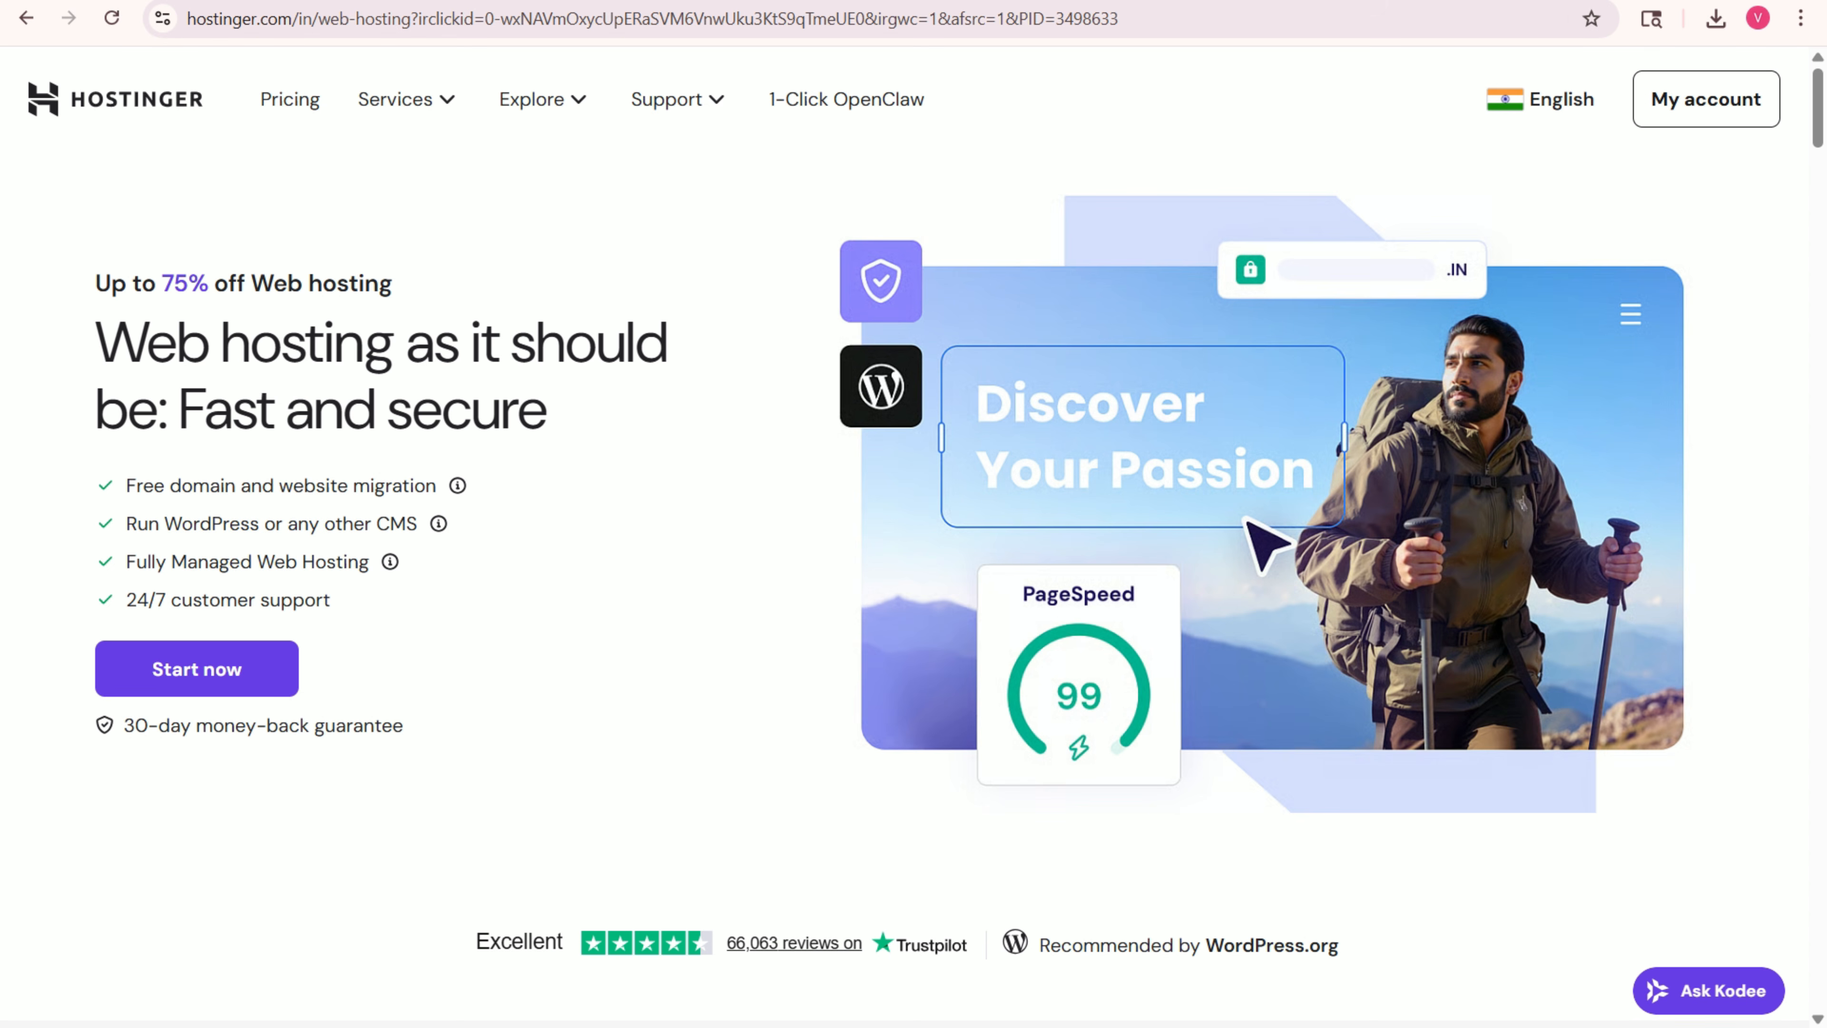
- Open Hostinger's Managed hosting for WordPress page from its services and find the plan comparison
drag(95, 283, 392, 282)
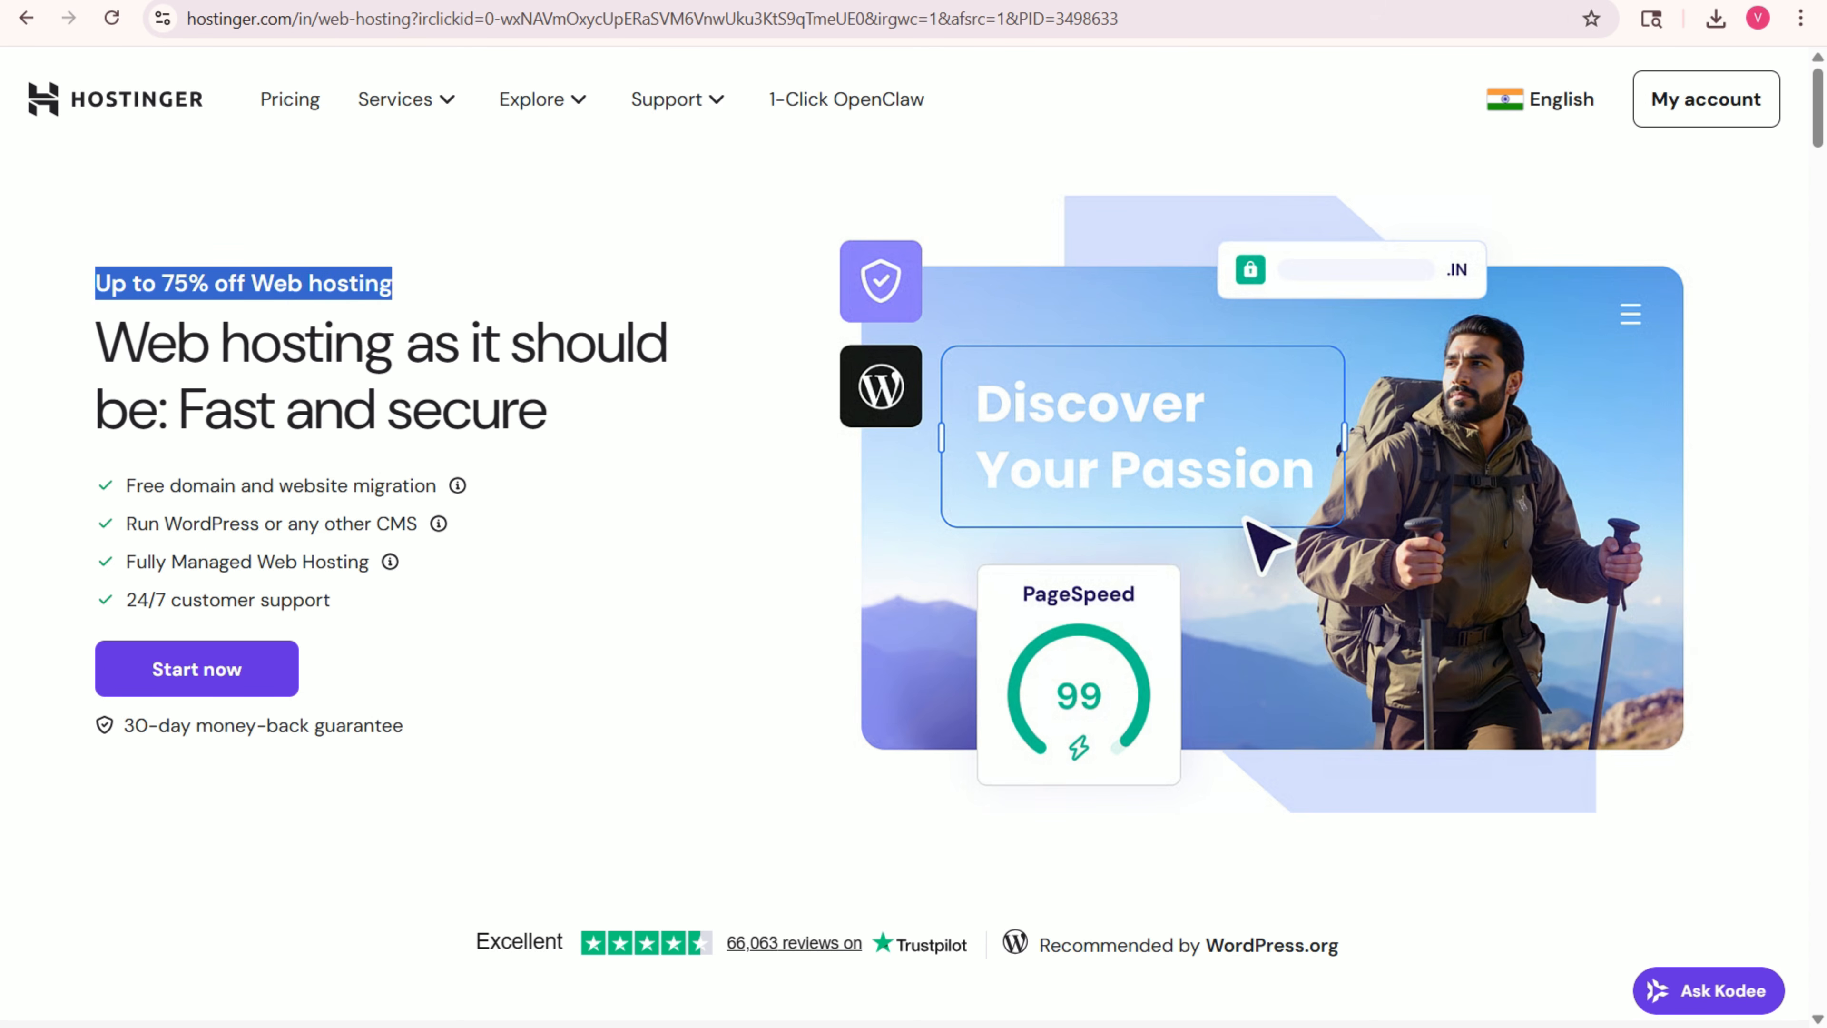
click(406, 99)
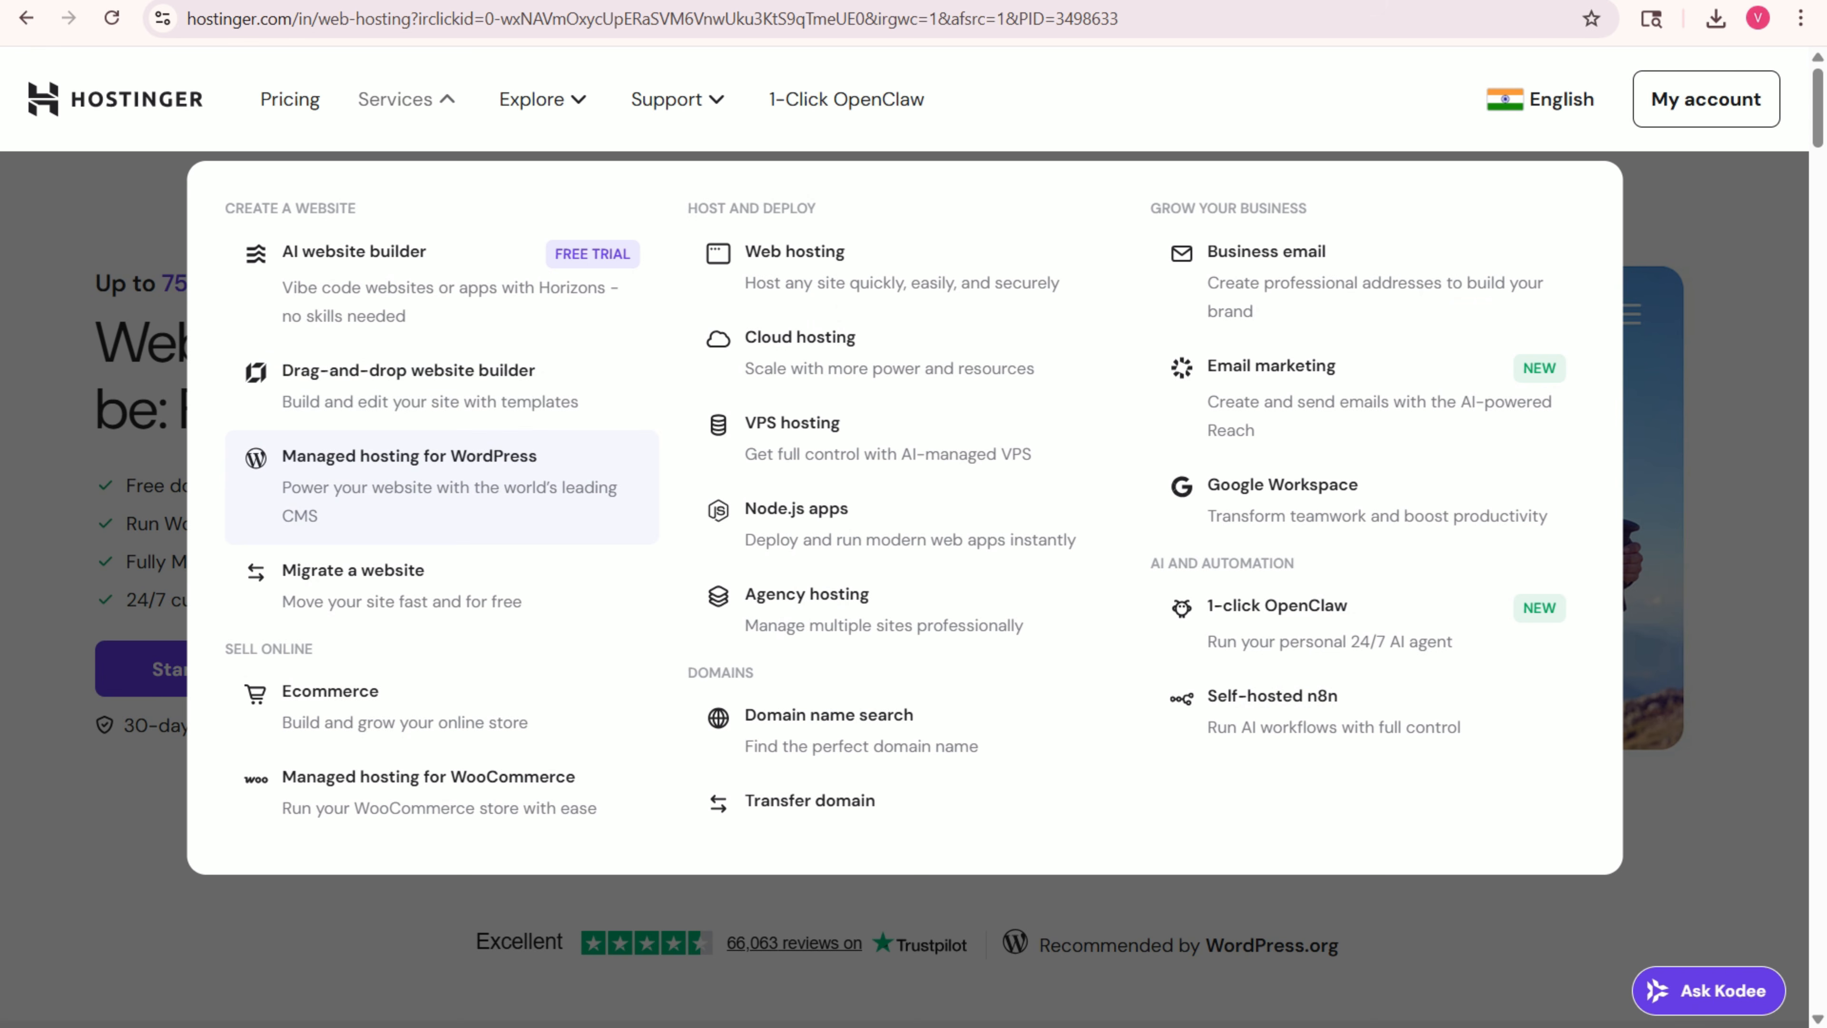
click(431, 474)
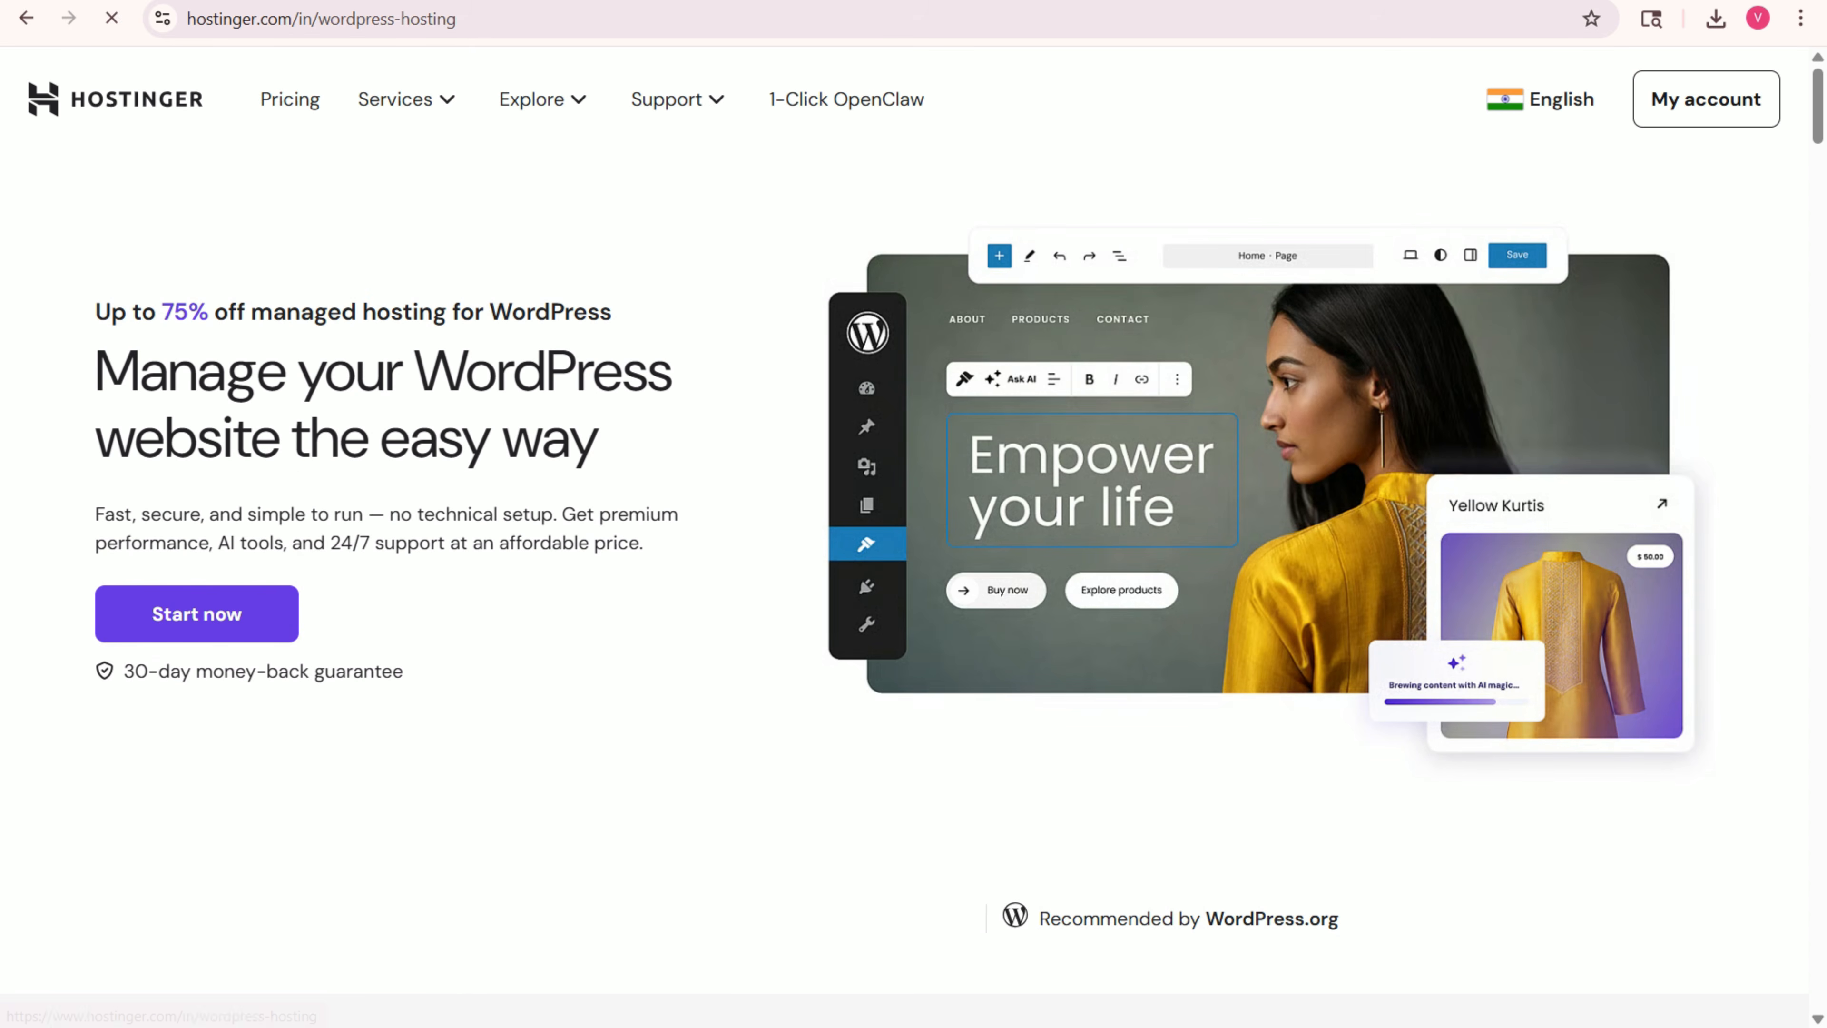
scroll(431, 475, down, 6)
scroll(905, 576, down, 1)
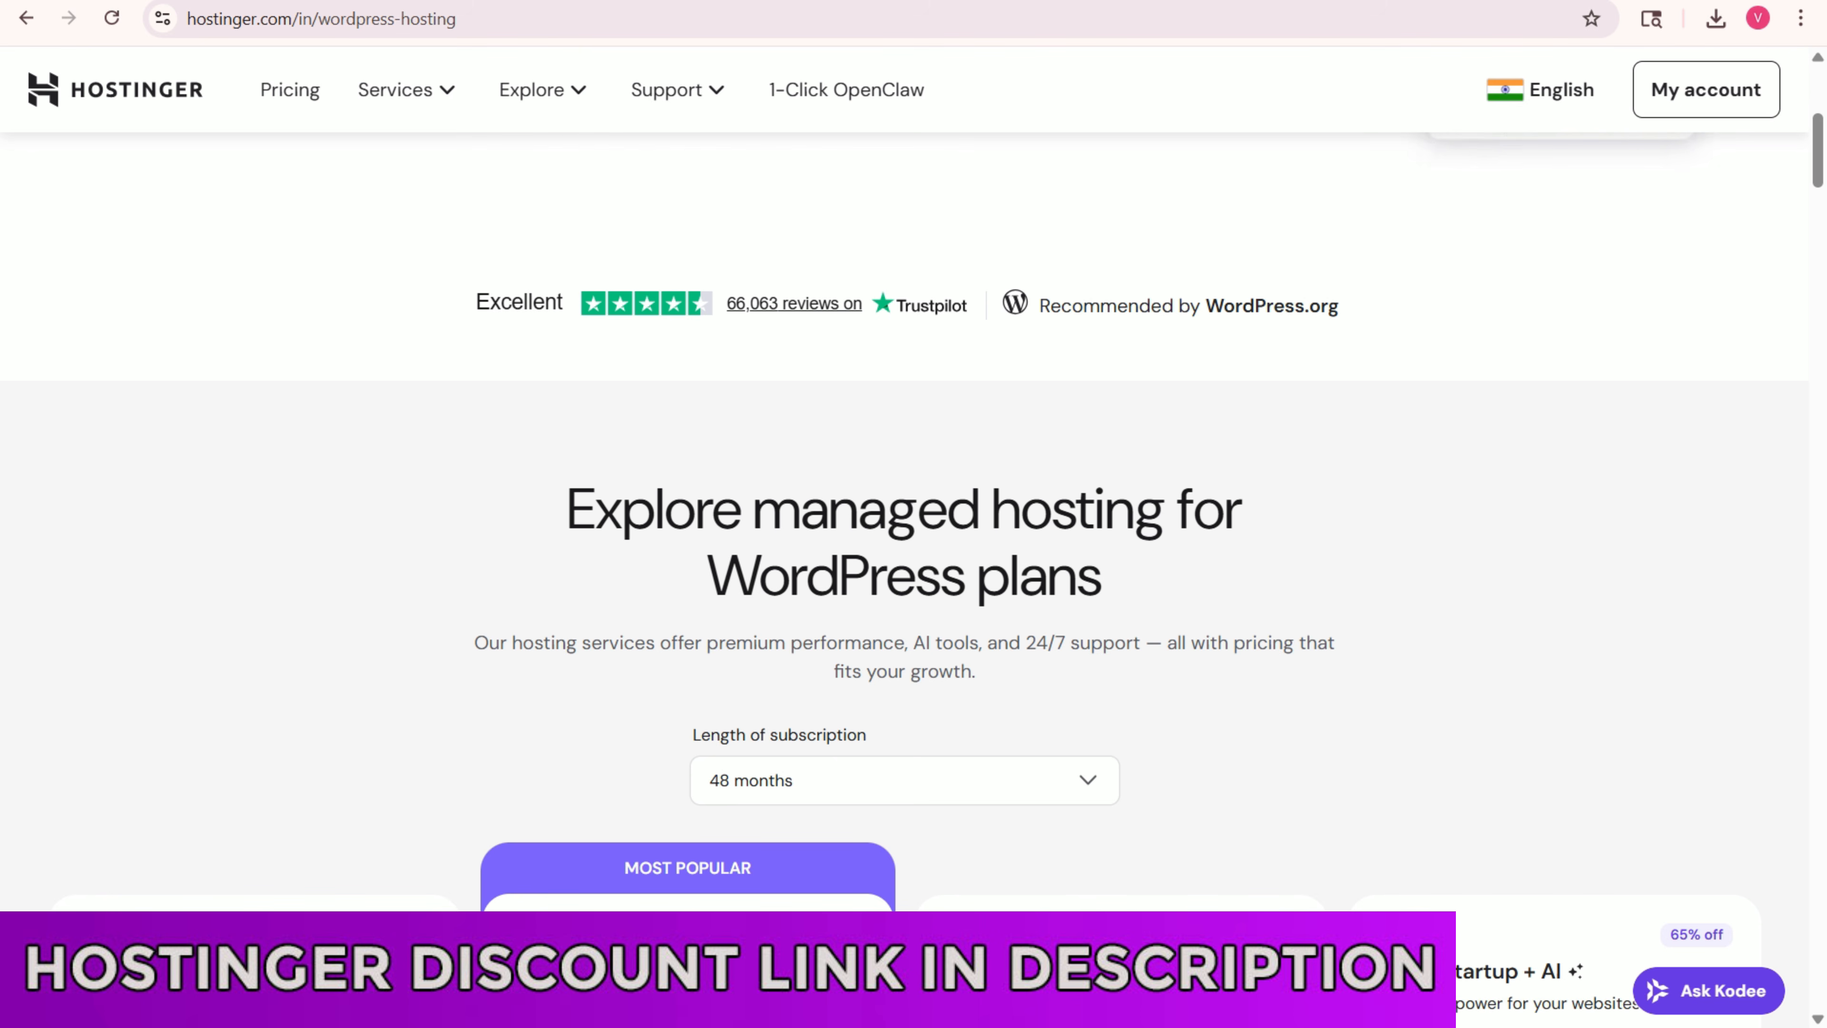
scroll(914, 575, down, 10)
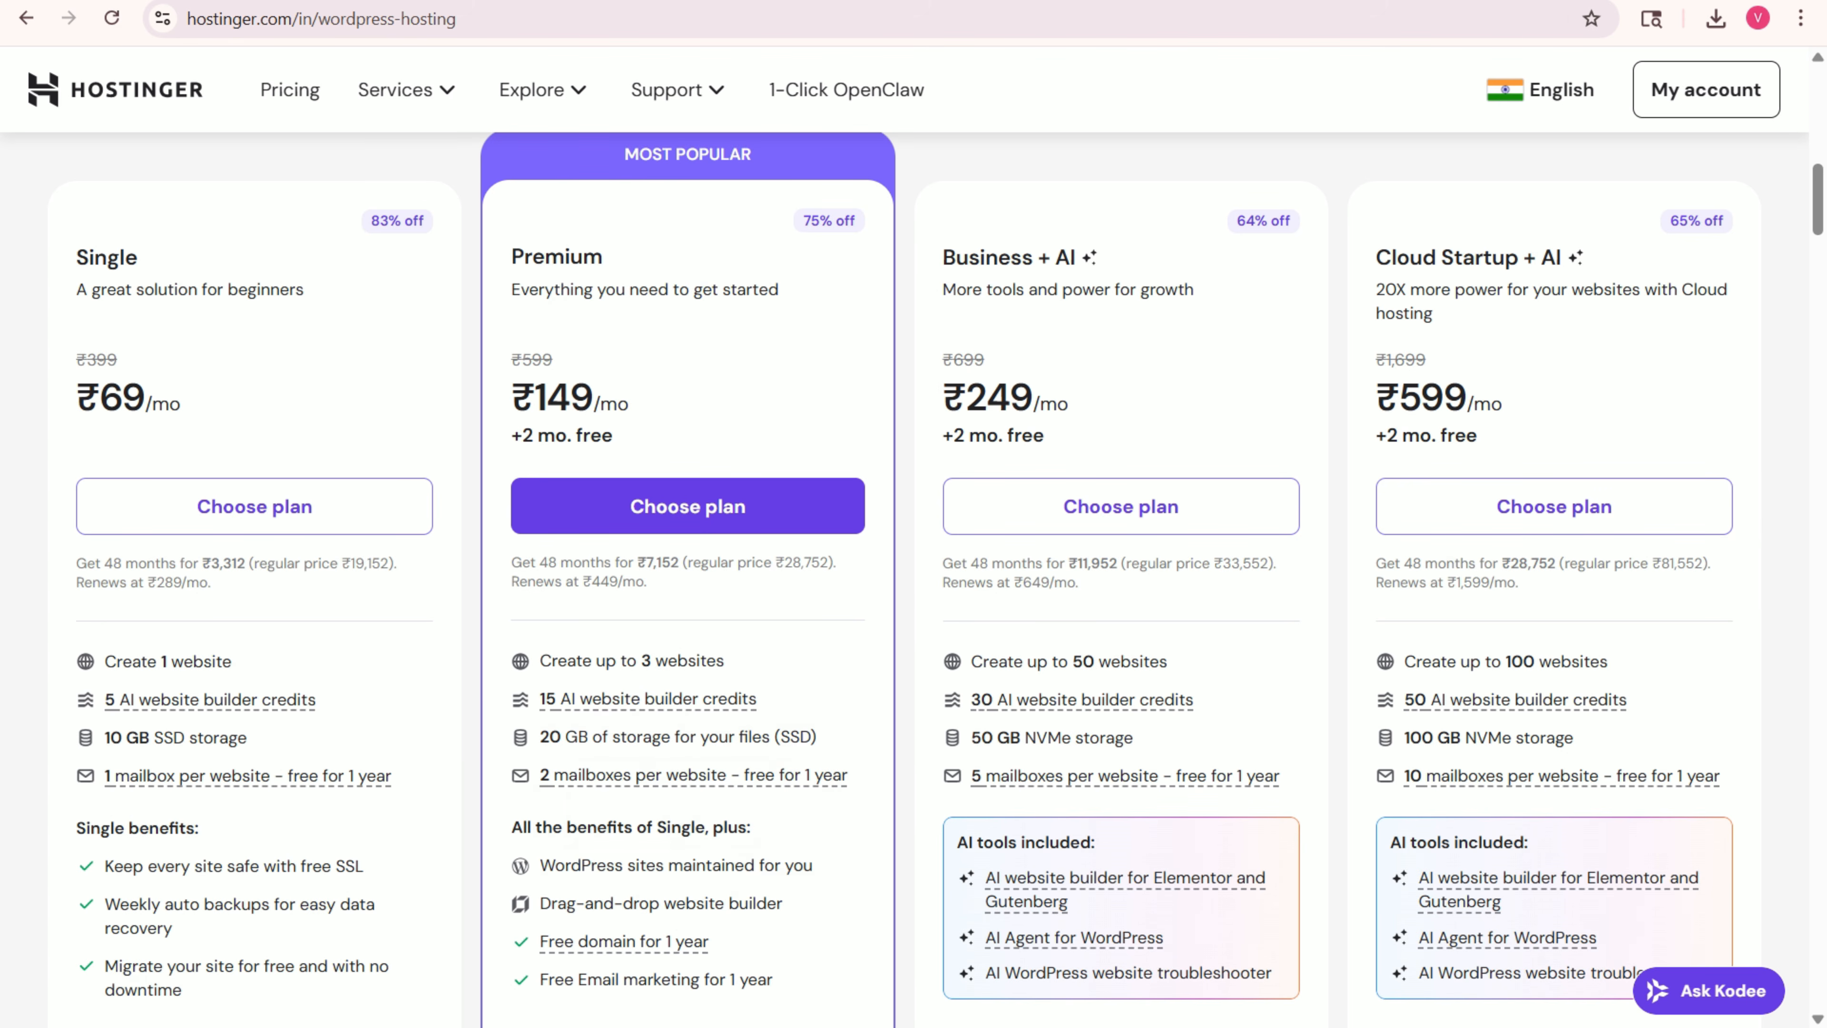
- Review the Business + AI plan's features, including the free CDN, and choose that plan
drag(943, 258, 1076, 258)
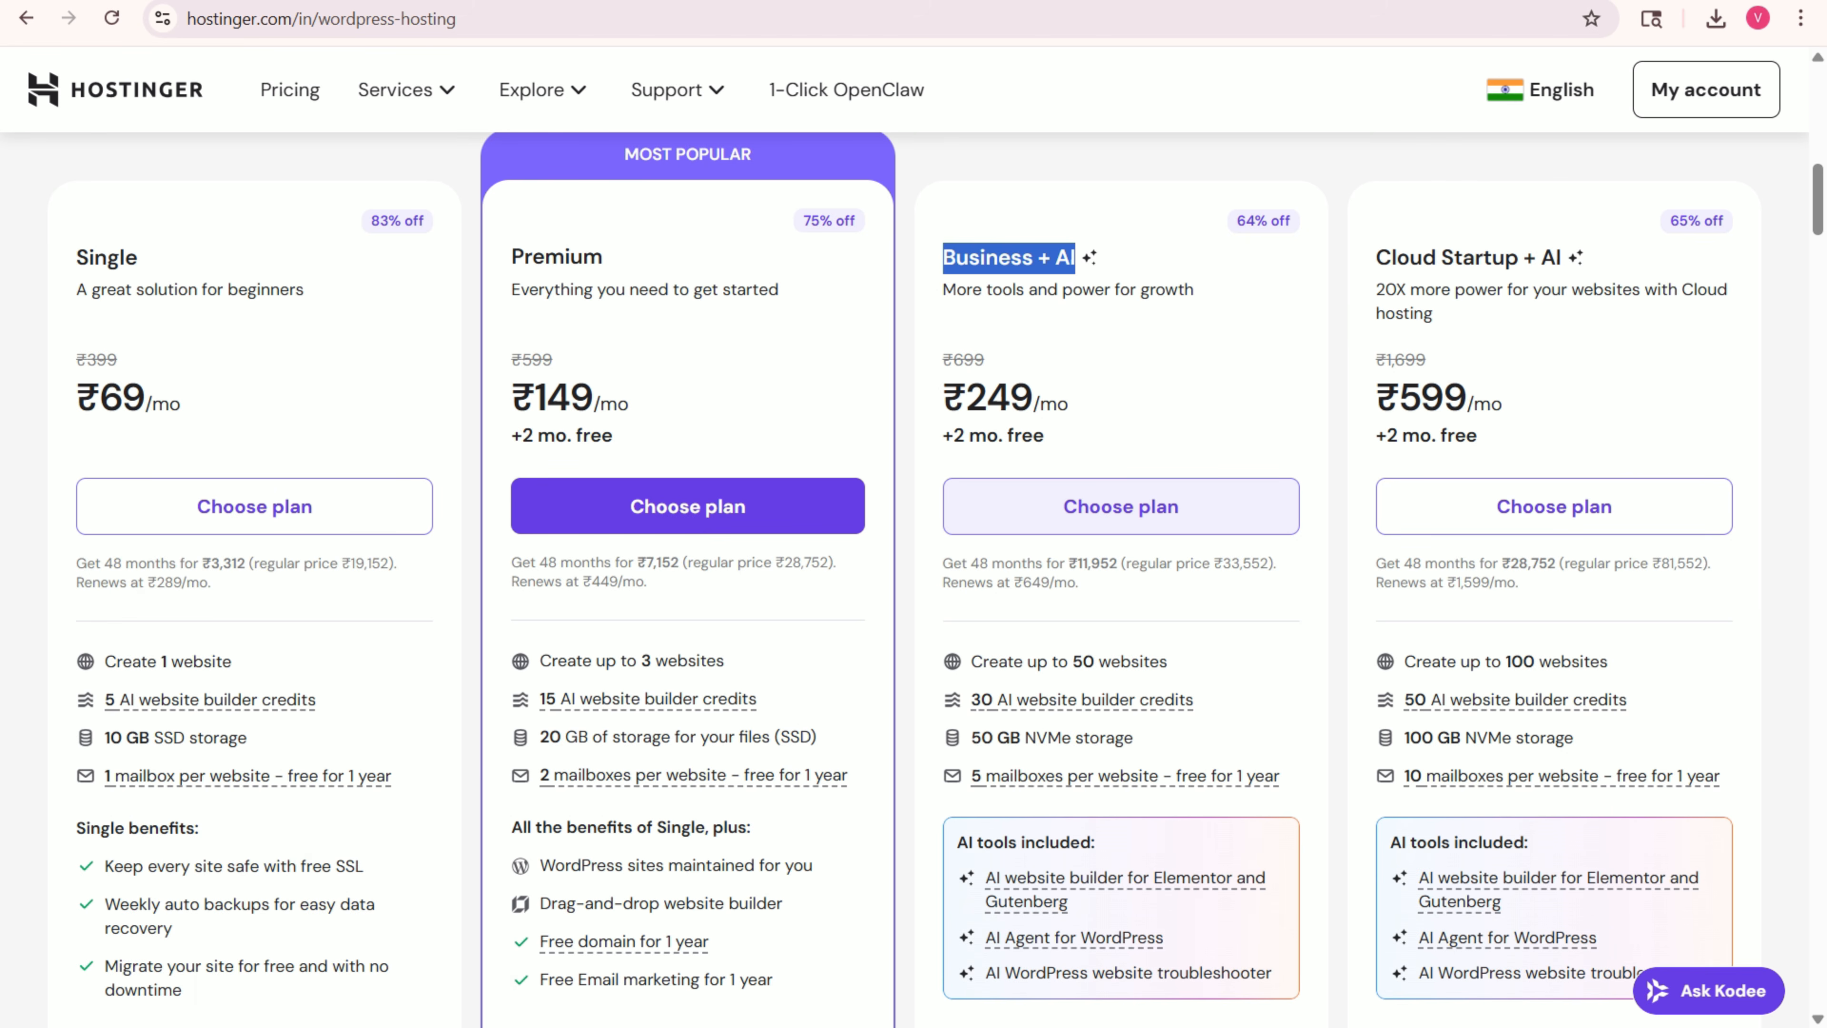
scroll(1122, 576, down, 10)
drag(973, 588, 1006, 610)
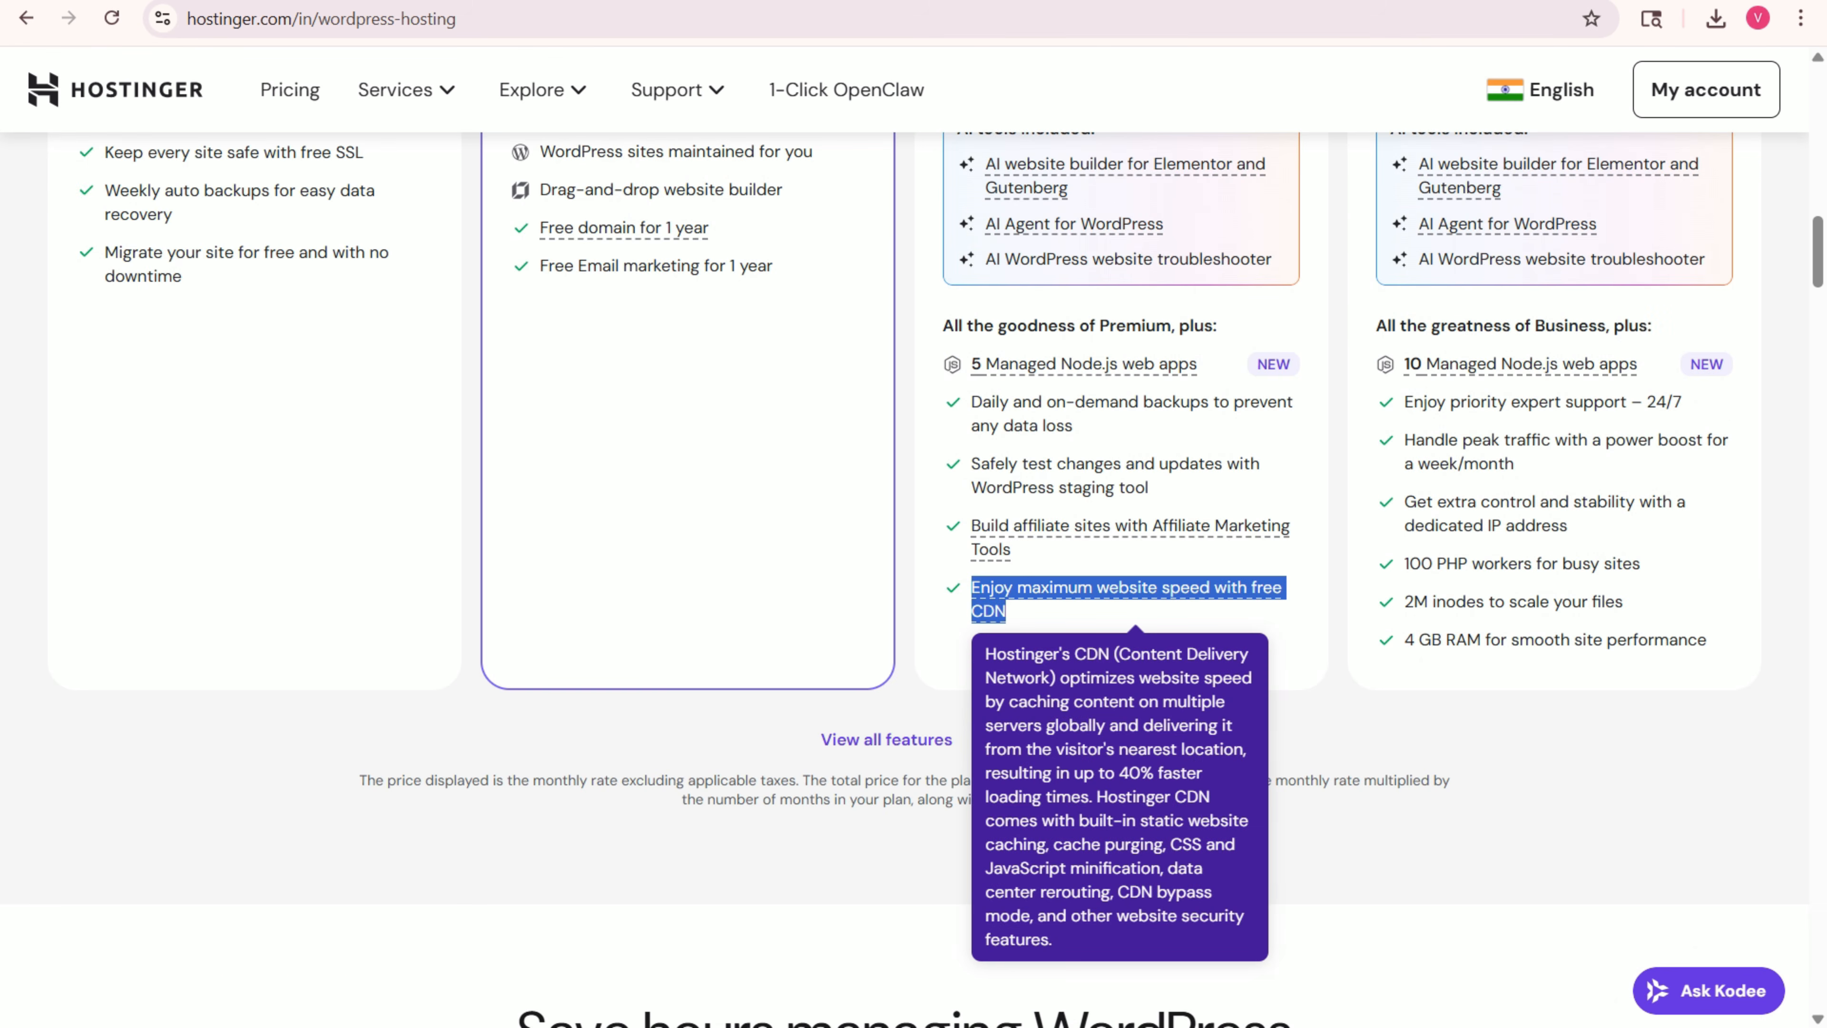
scroll(913, 576, up, 12)
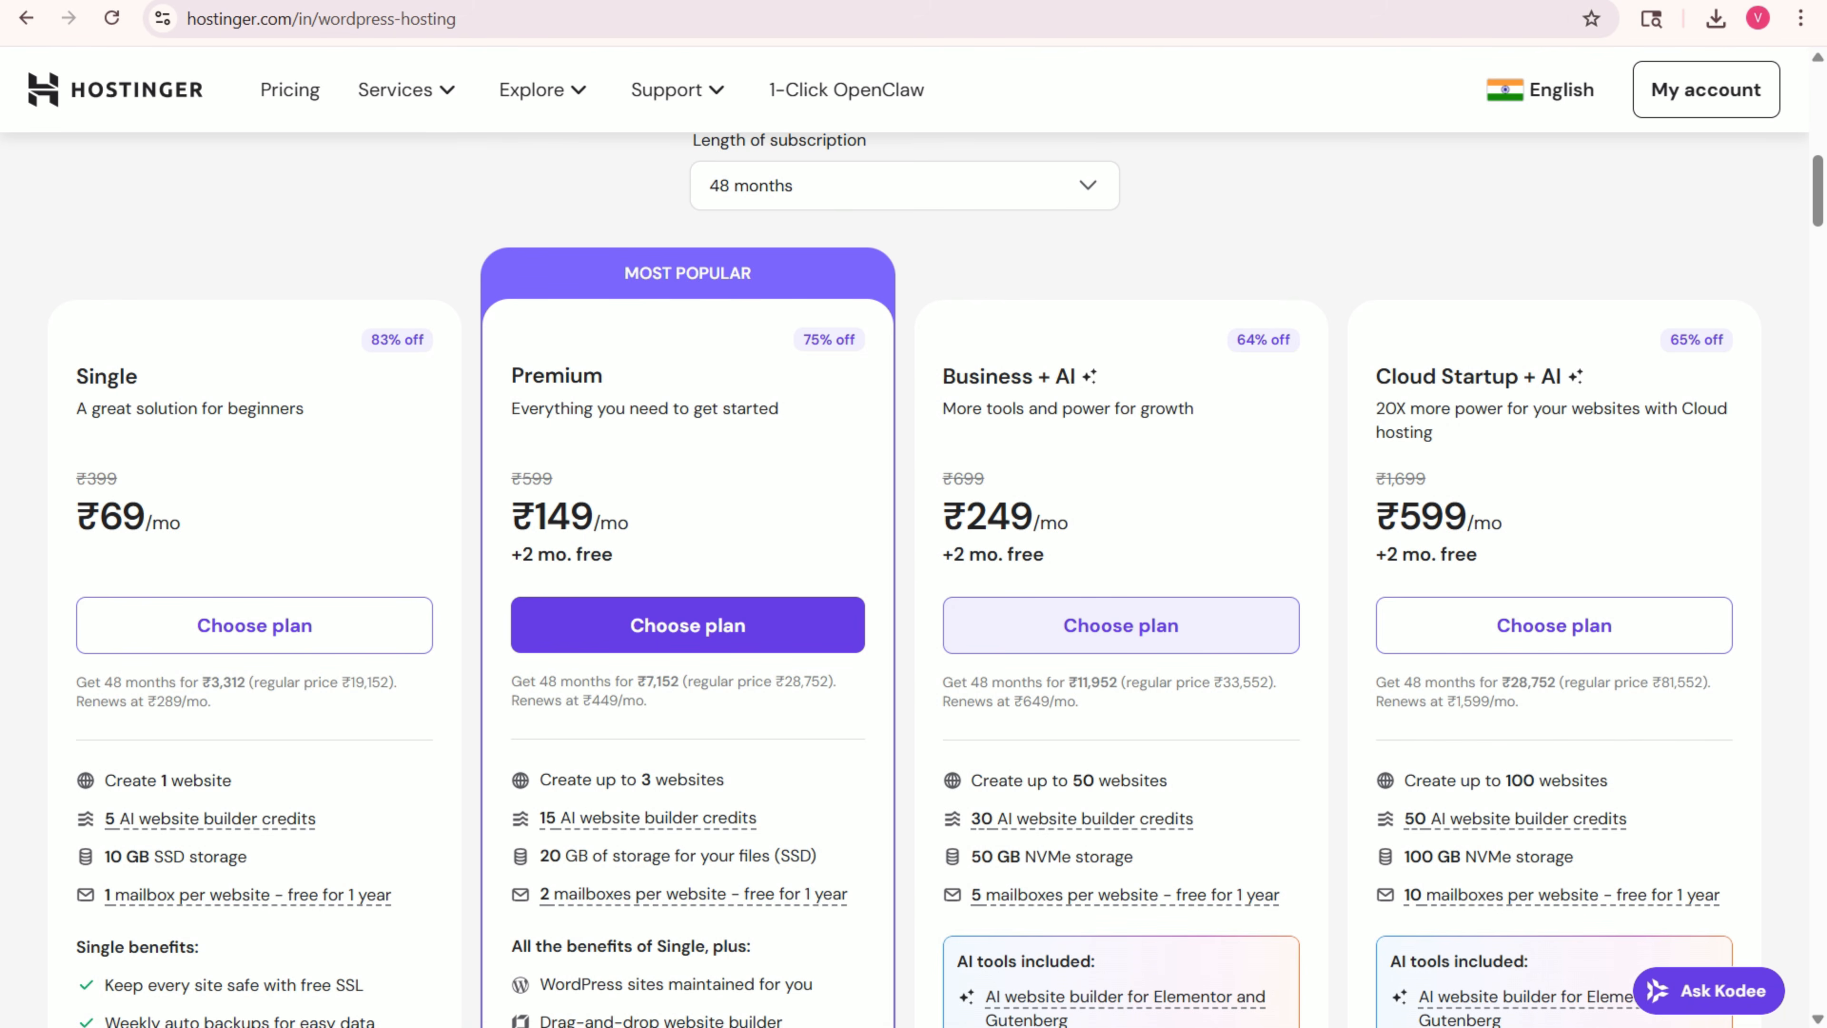
click(1120, 625)
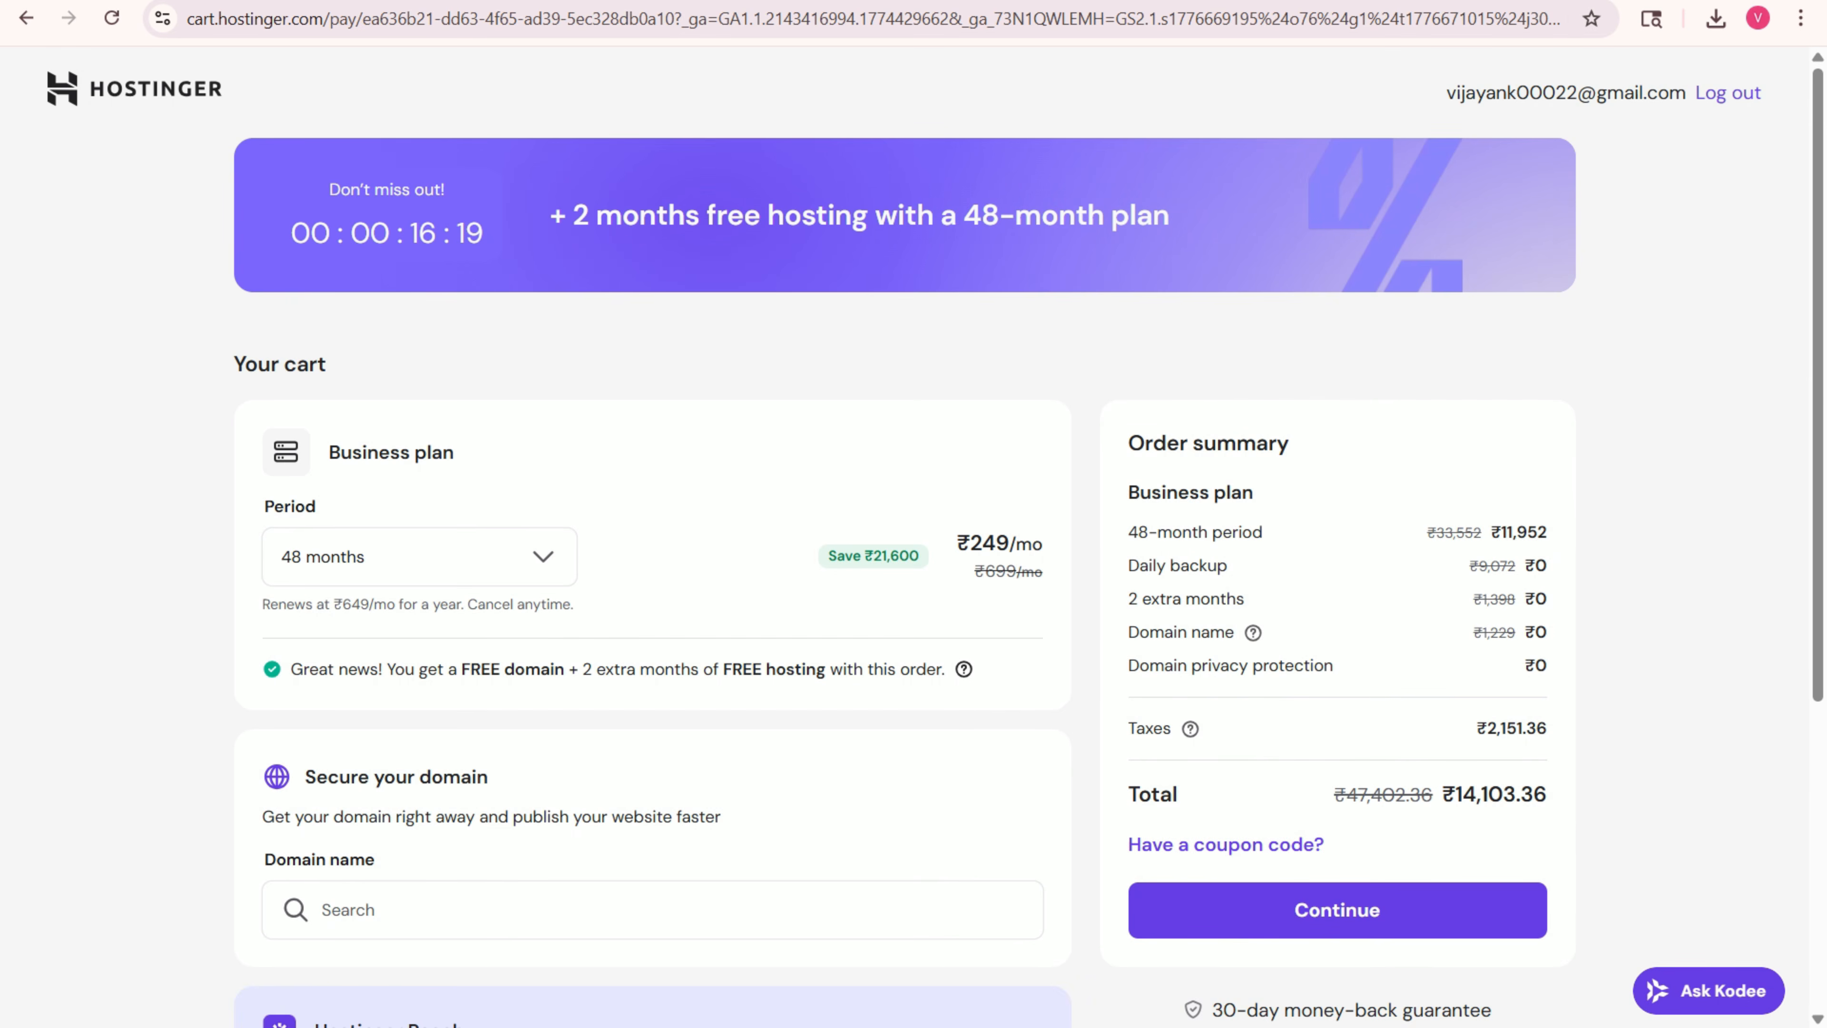
- Apply the coupon code HOSTINGER10 to the Business plan order in the cart
scroll(913, 539, down, 3)
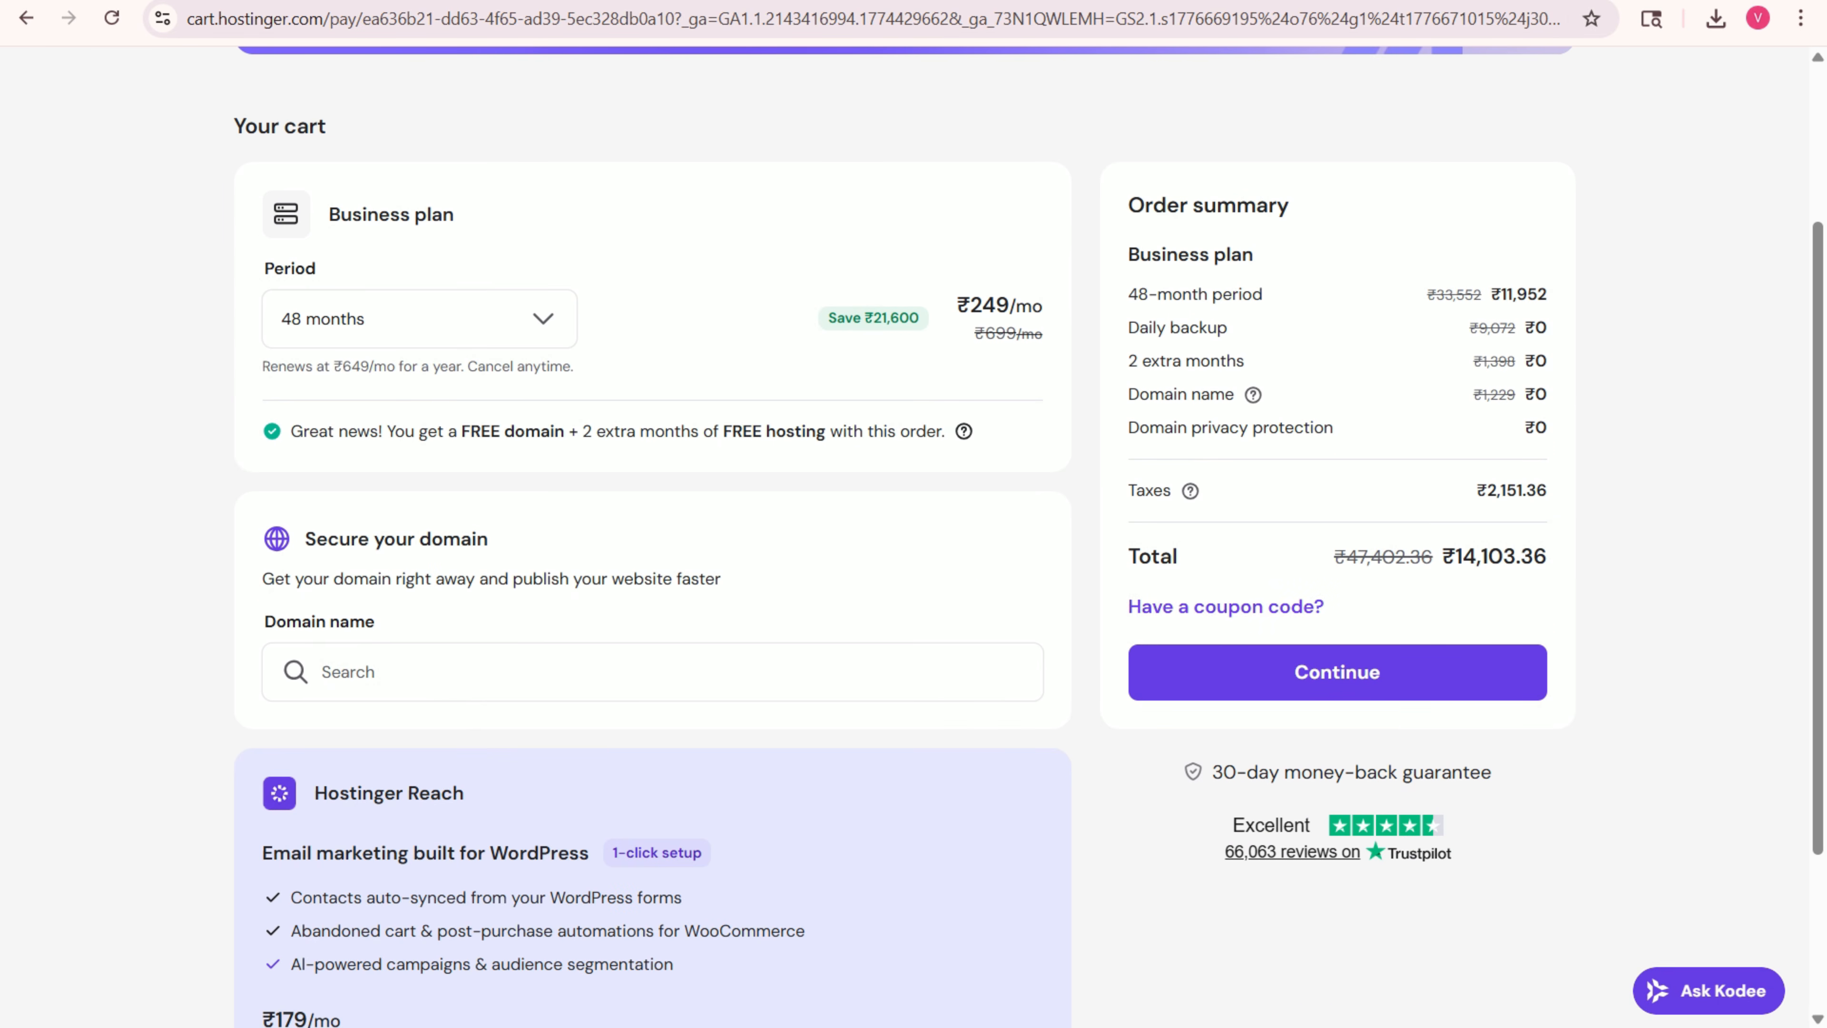
drag(1443, 557, 1546, 557)
click(1225, 607)
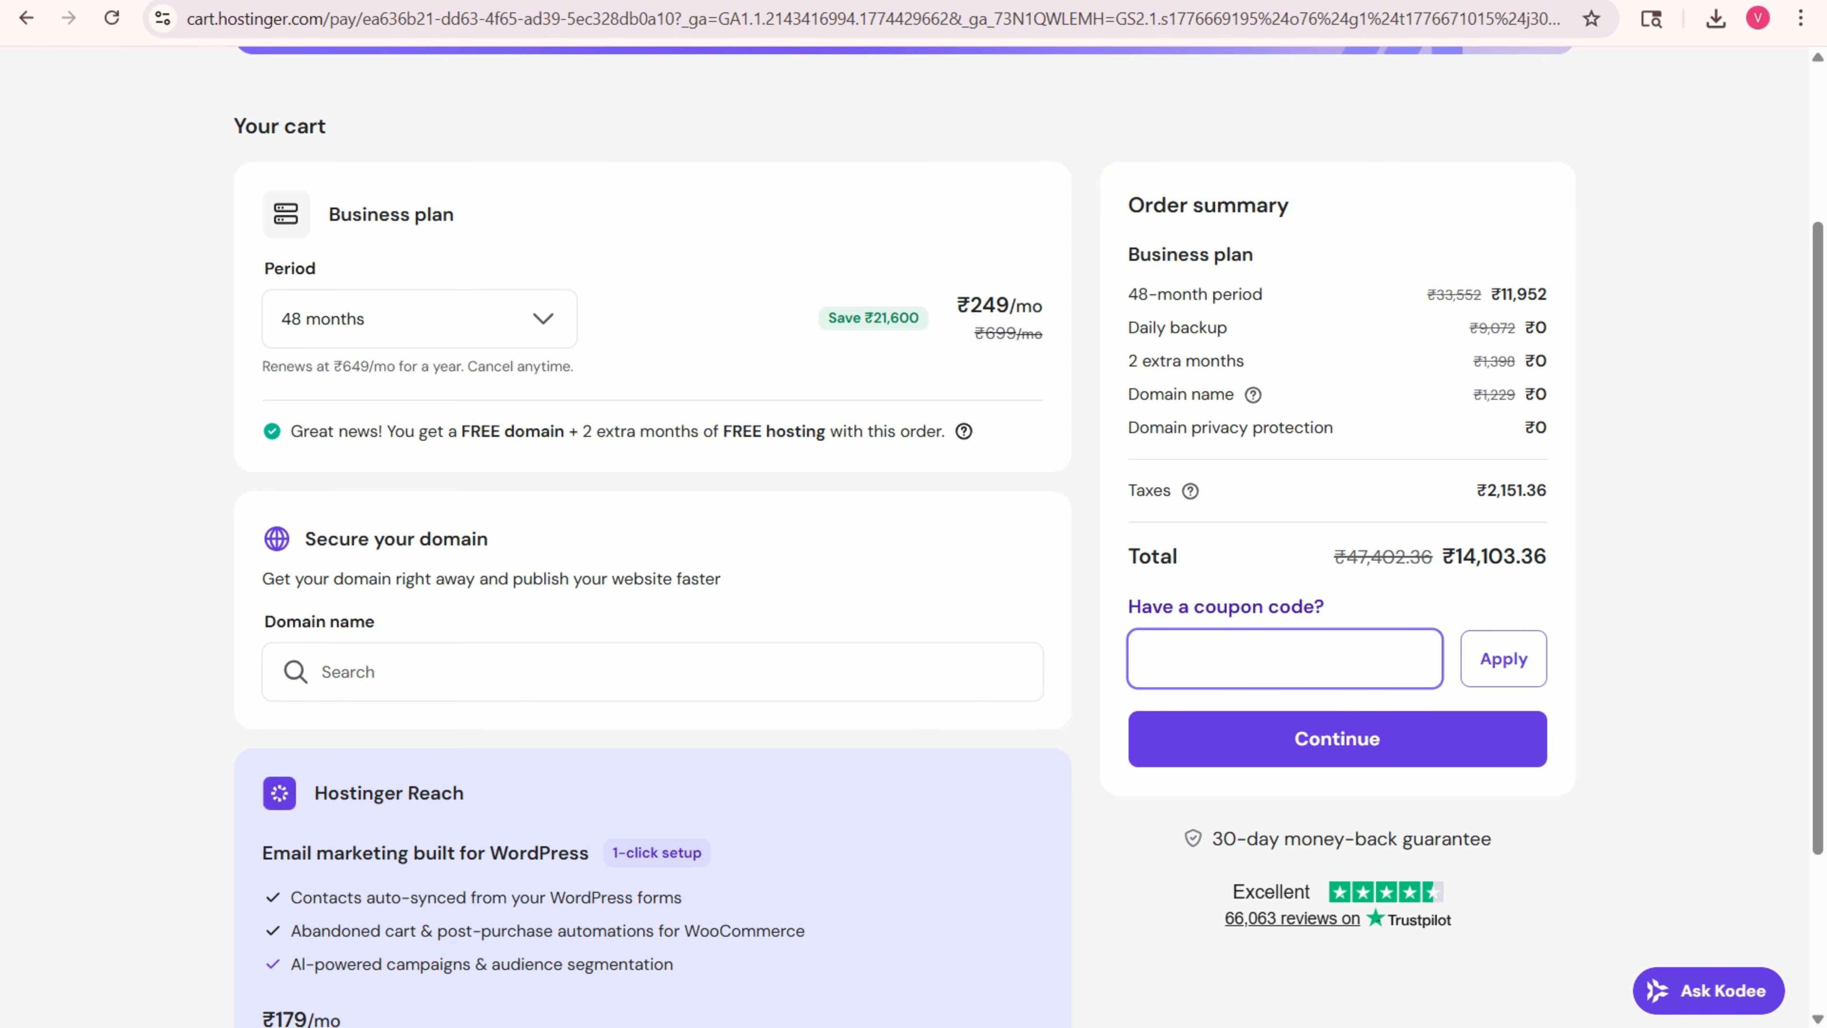
text(HOSTINGER10)
click(1504, 659)
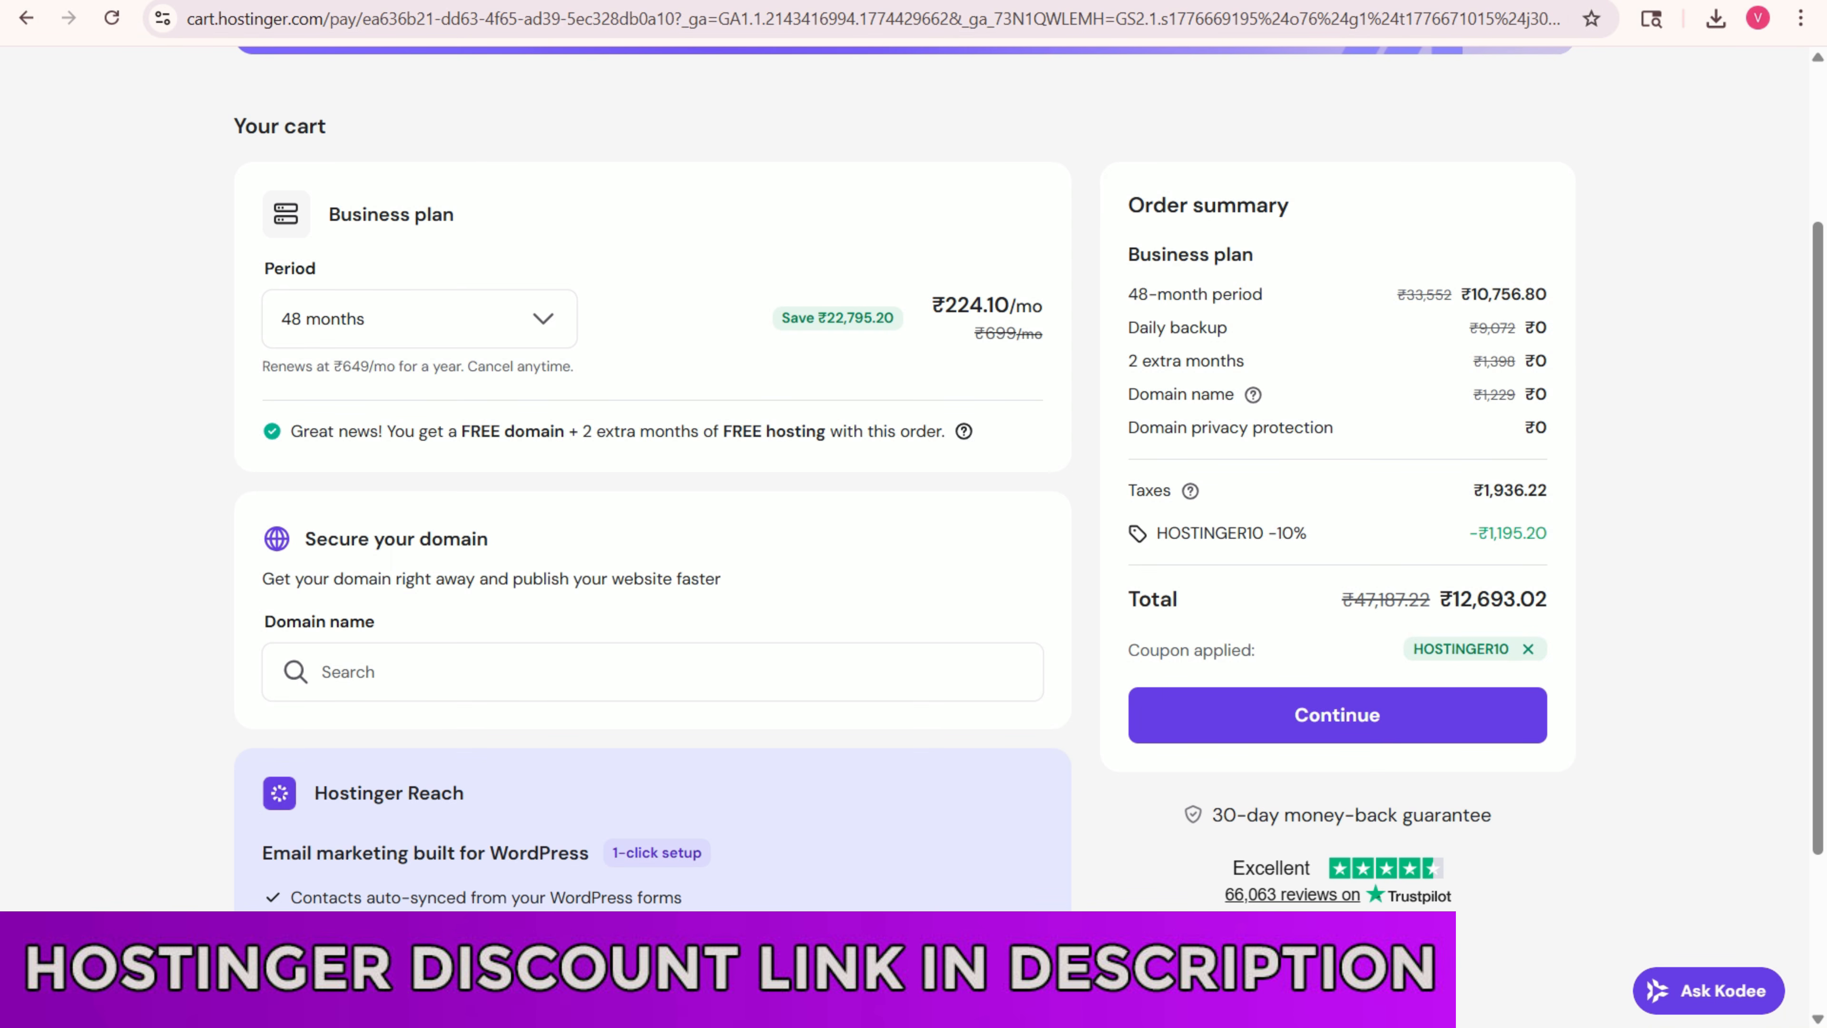
- Check the available subscription periods, the discounted total and the extra free hosting months for the Business plan
click(419, 319)
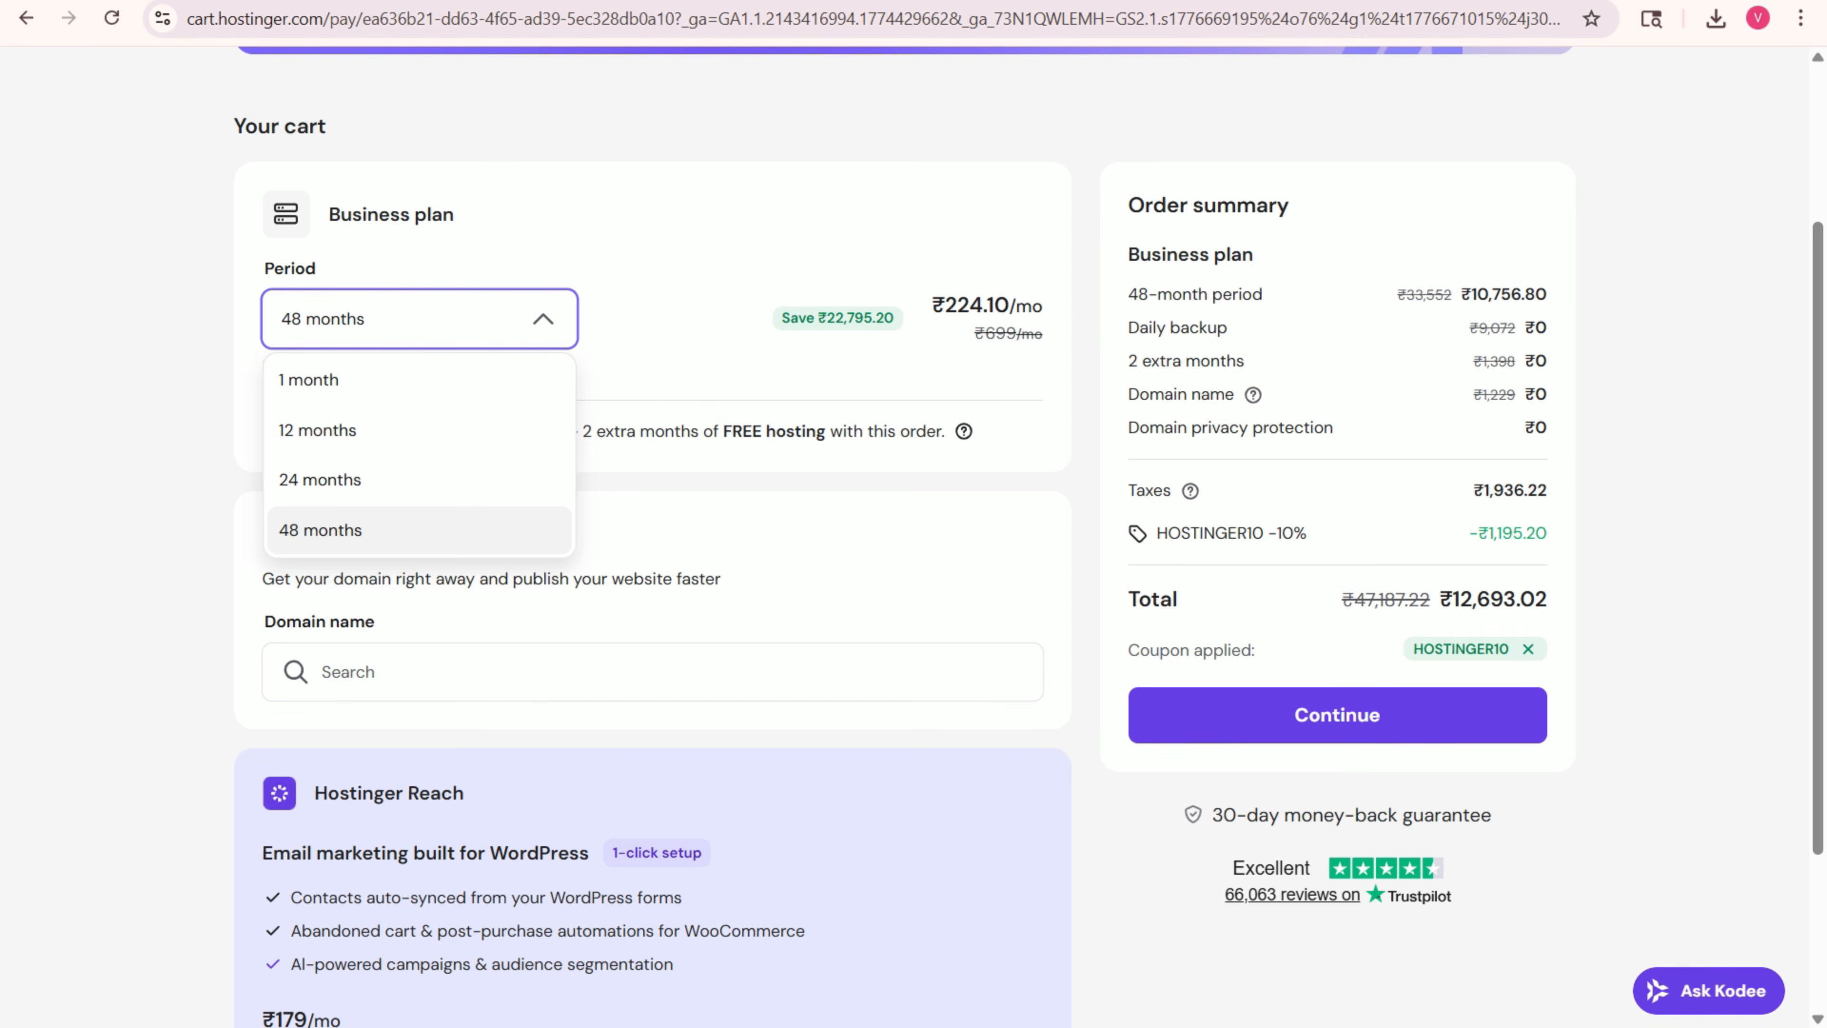
drag(1441, 599, 1547, 599)
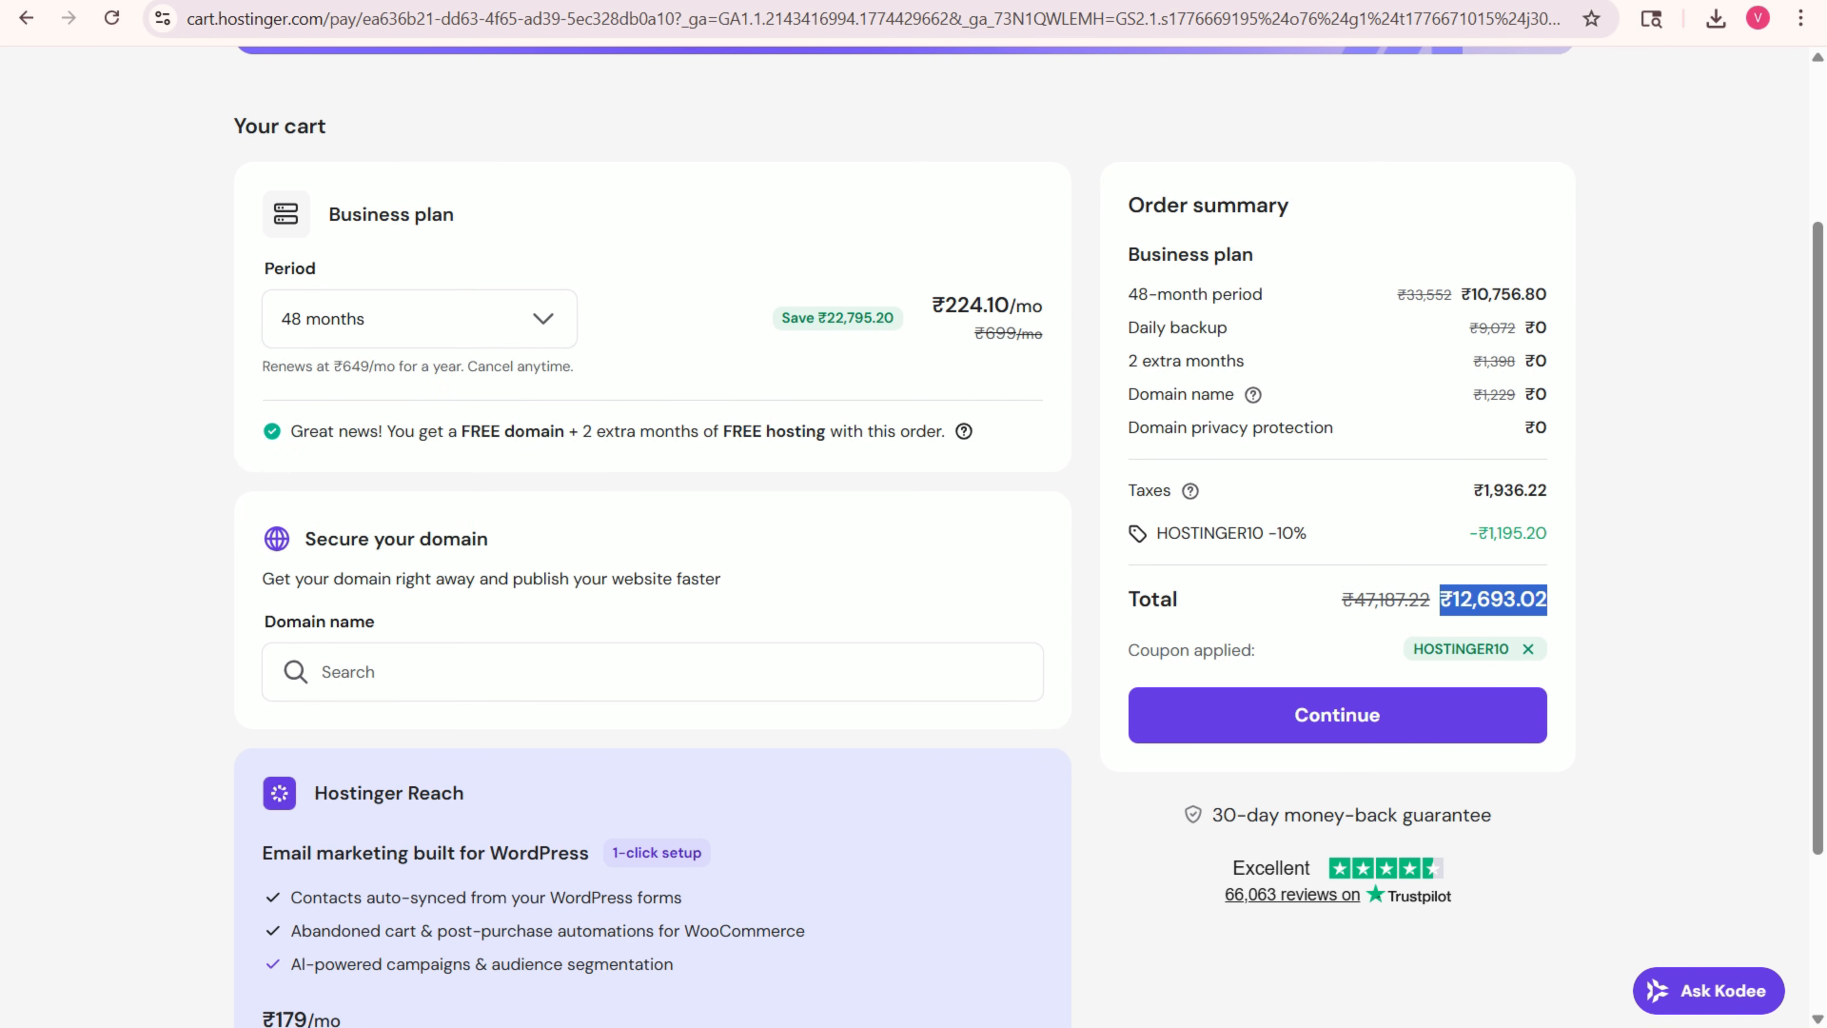
drag(569, 430, 944, 431)
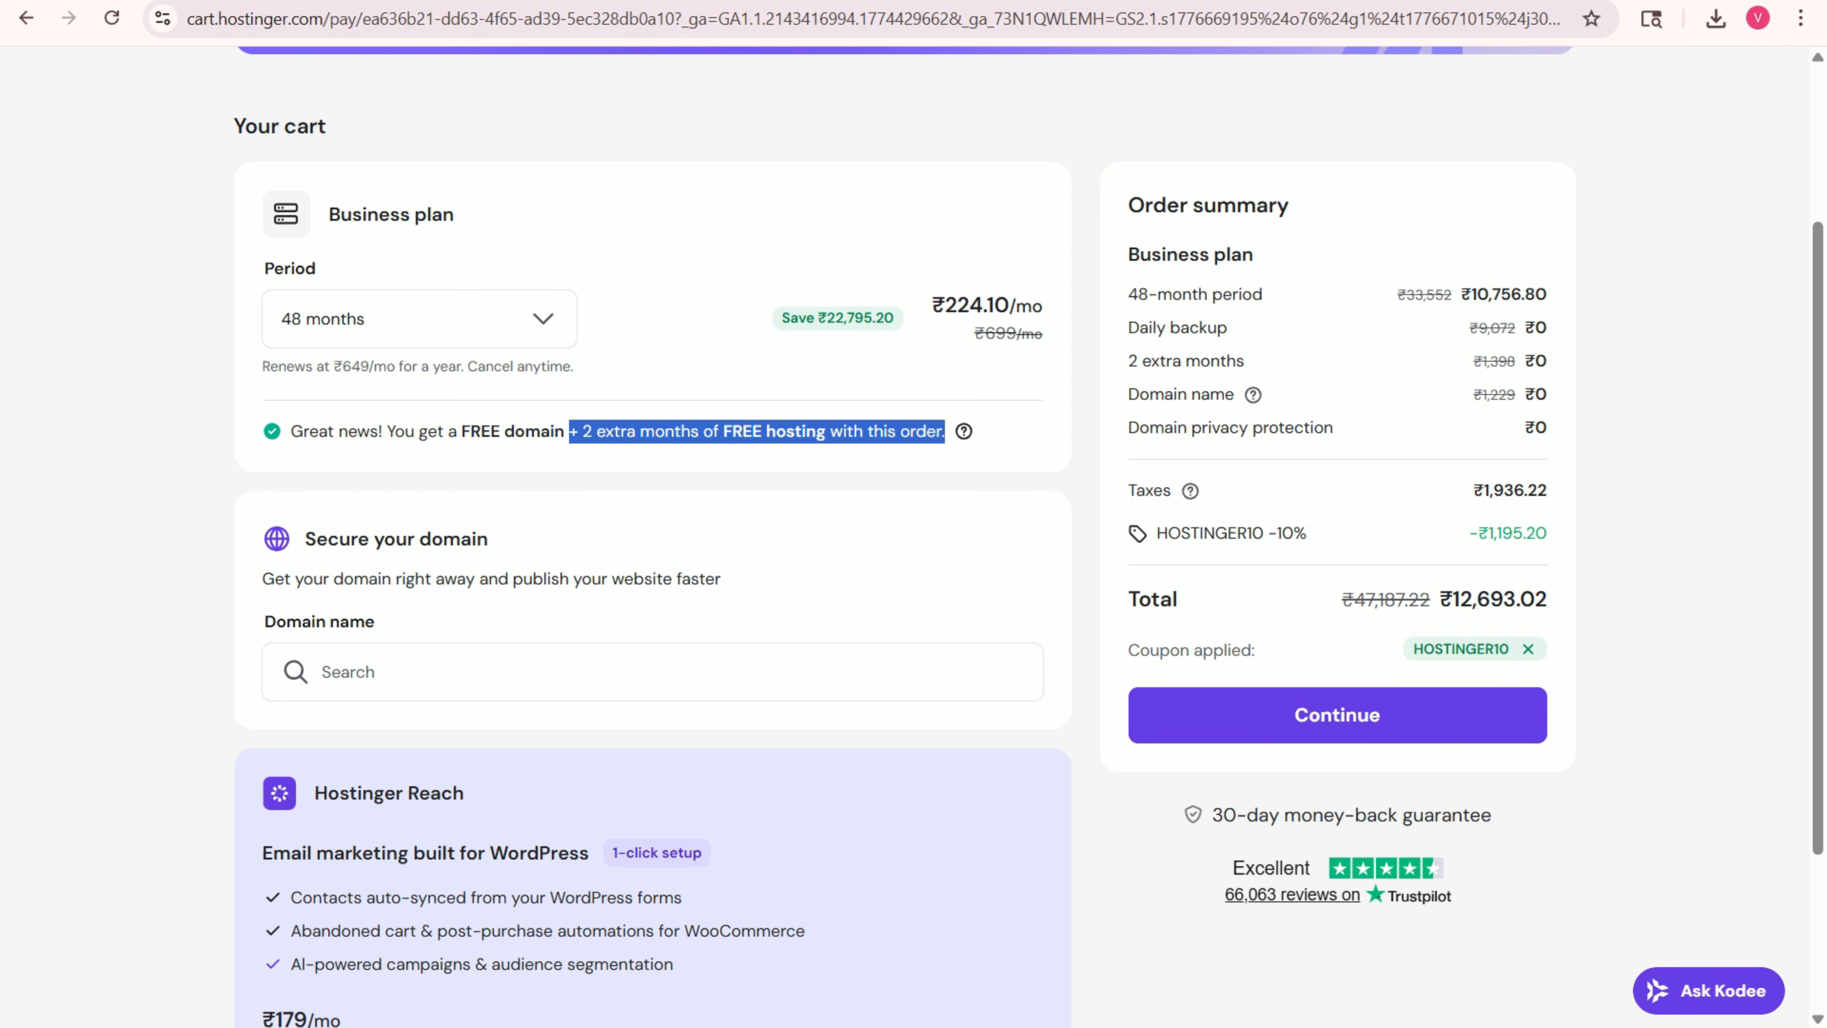
click(944, 432)
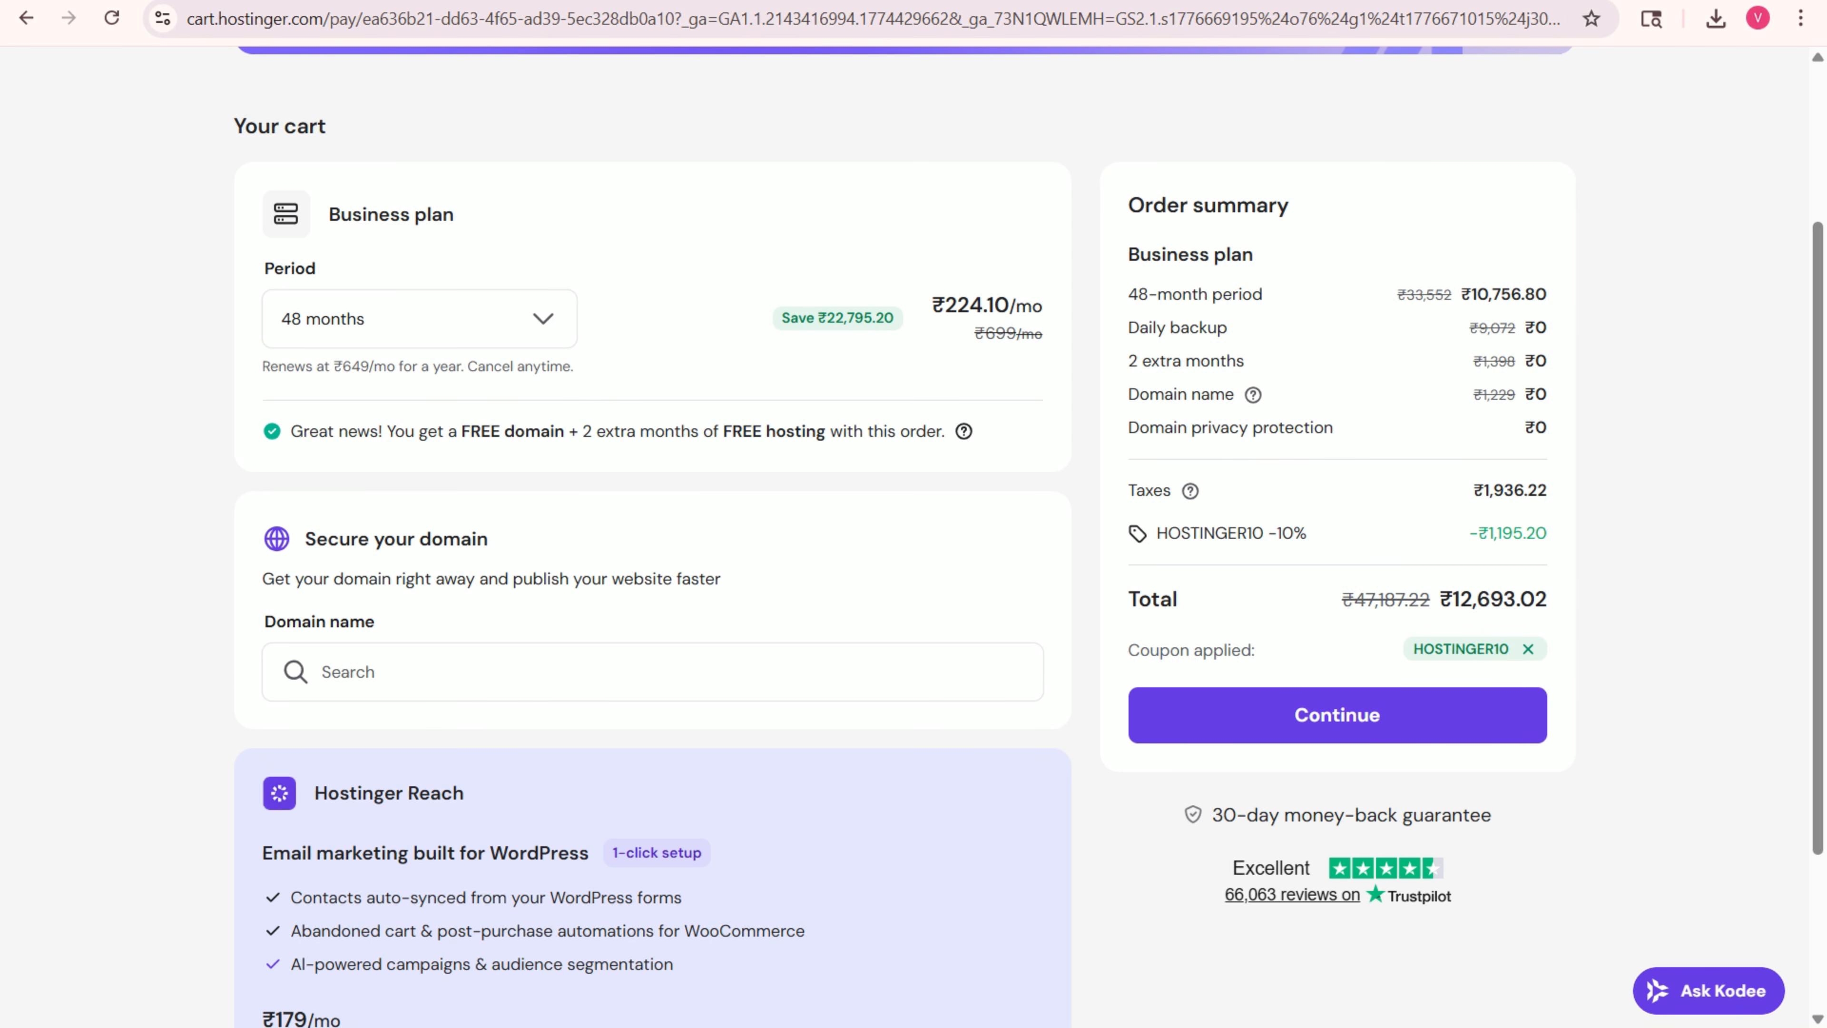
drag(1440, 599, 1546, 600)
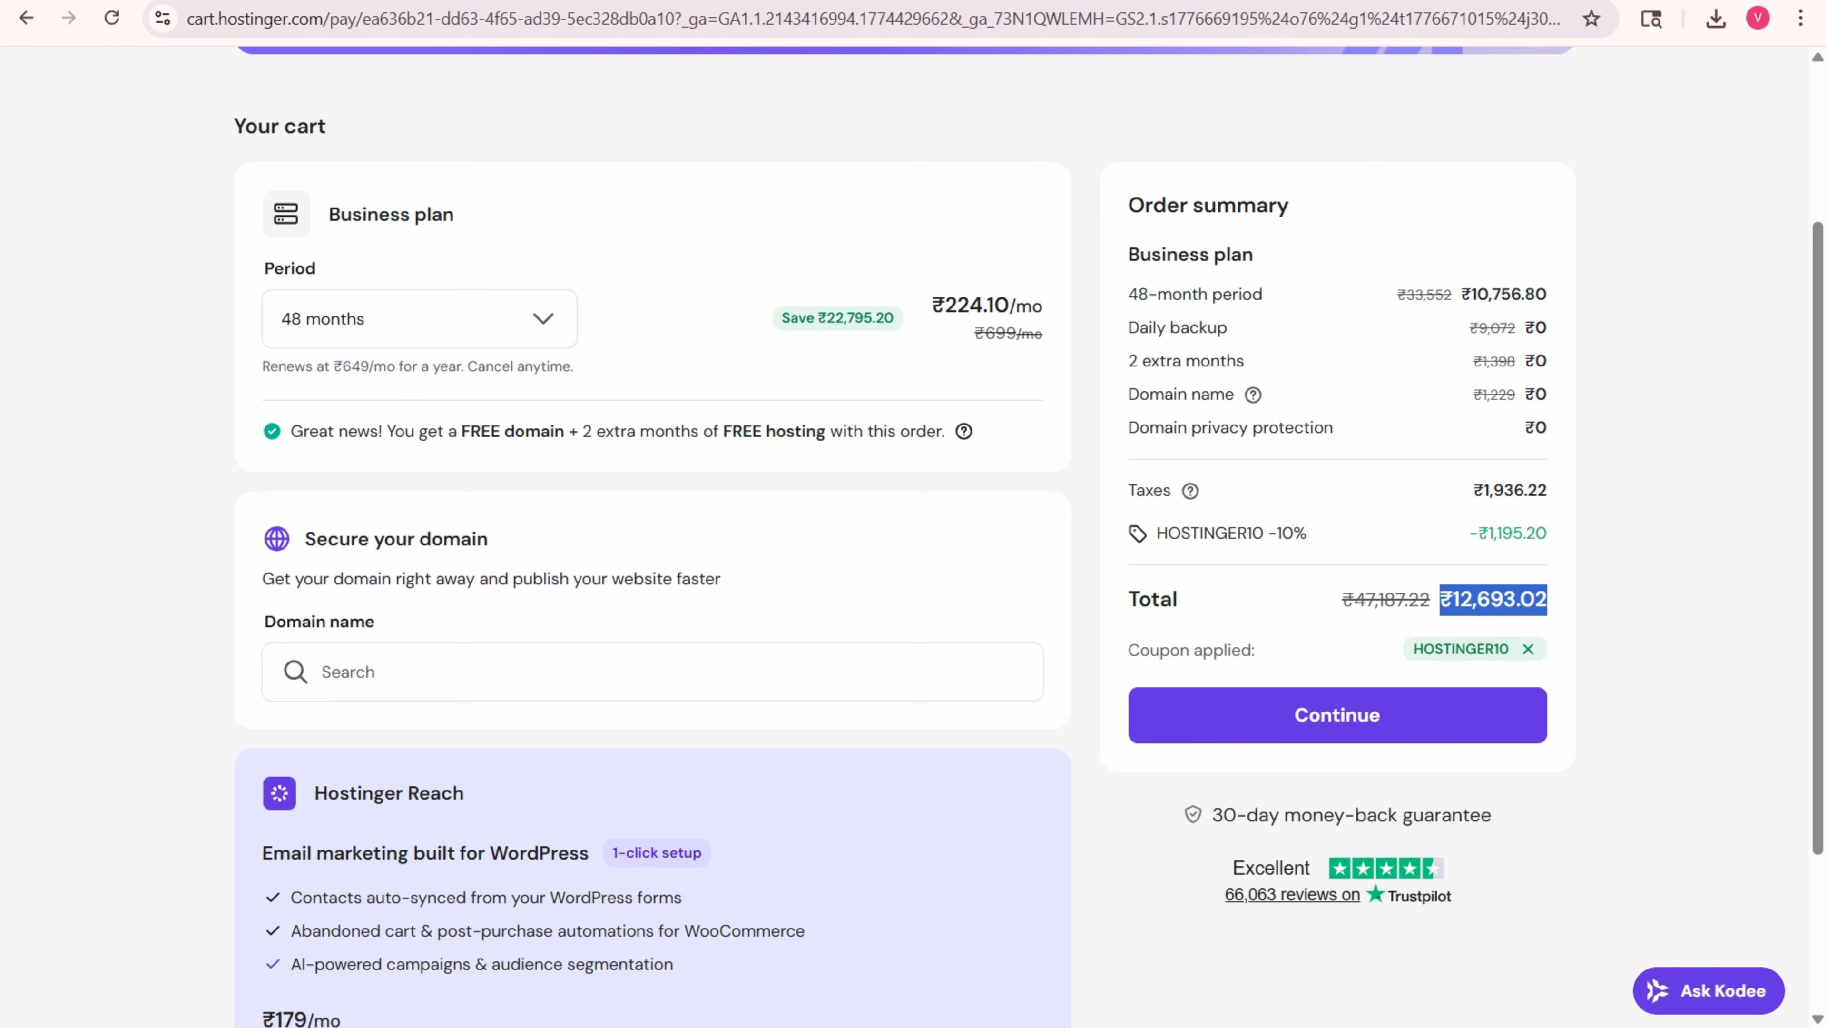
- Switch the Business plan period to 12 months to check its total, and set it back to 48 months
click(419, 318)
click(318, 424)
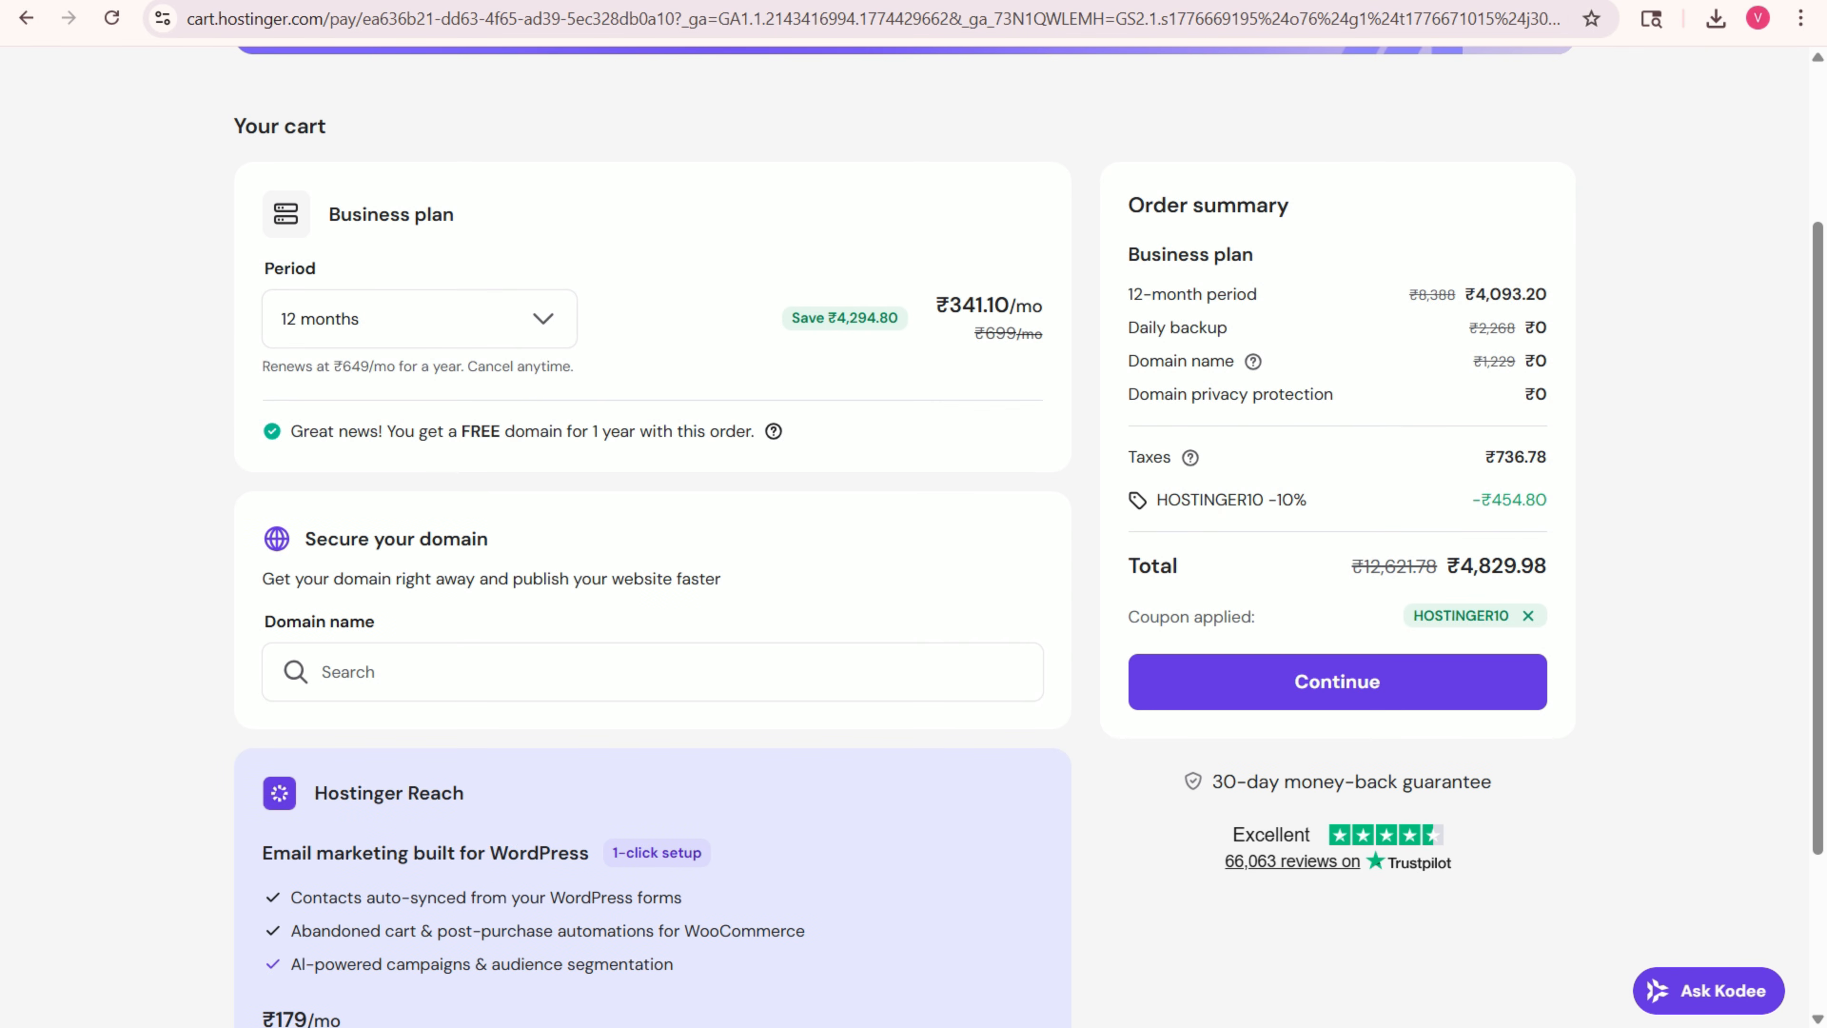
drag(1447, 566, 1547, 567)
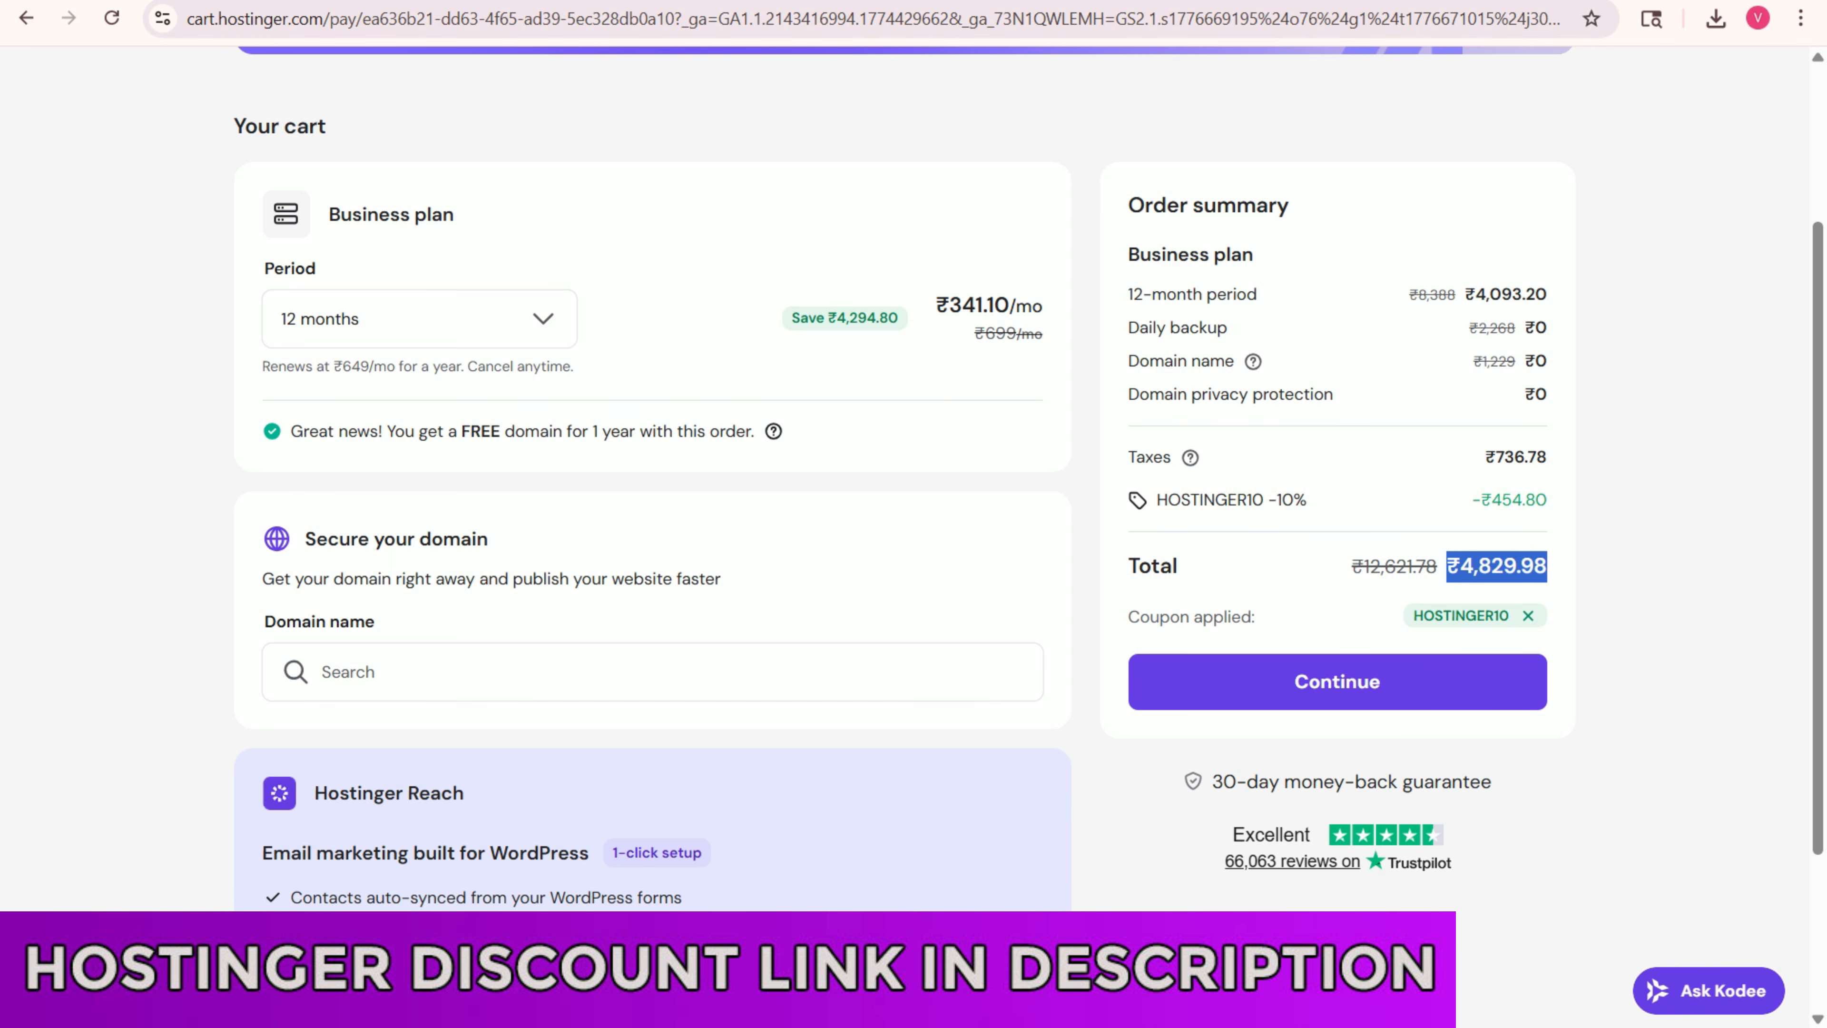
click(419, 319)
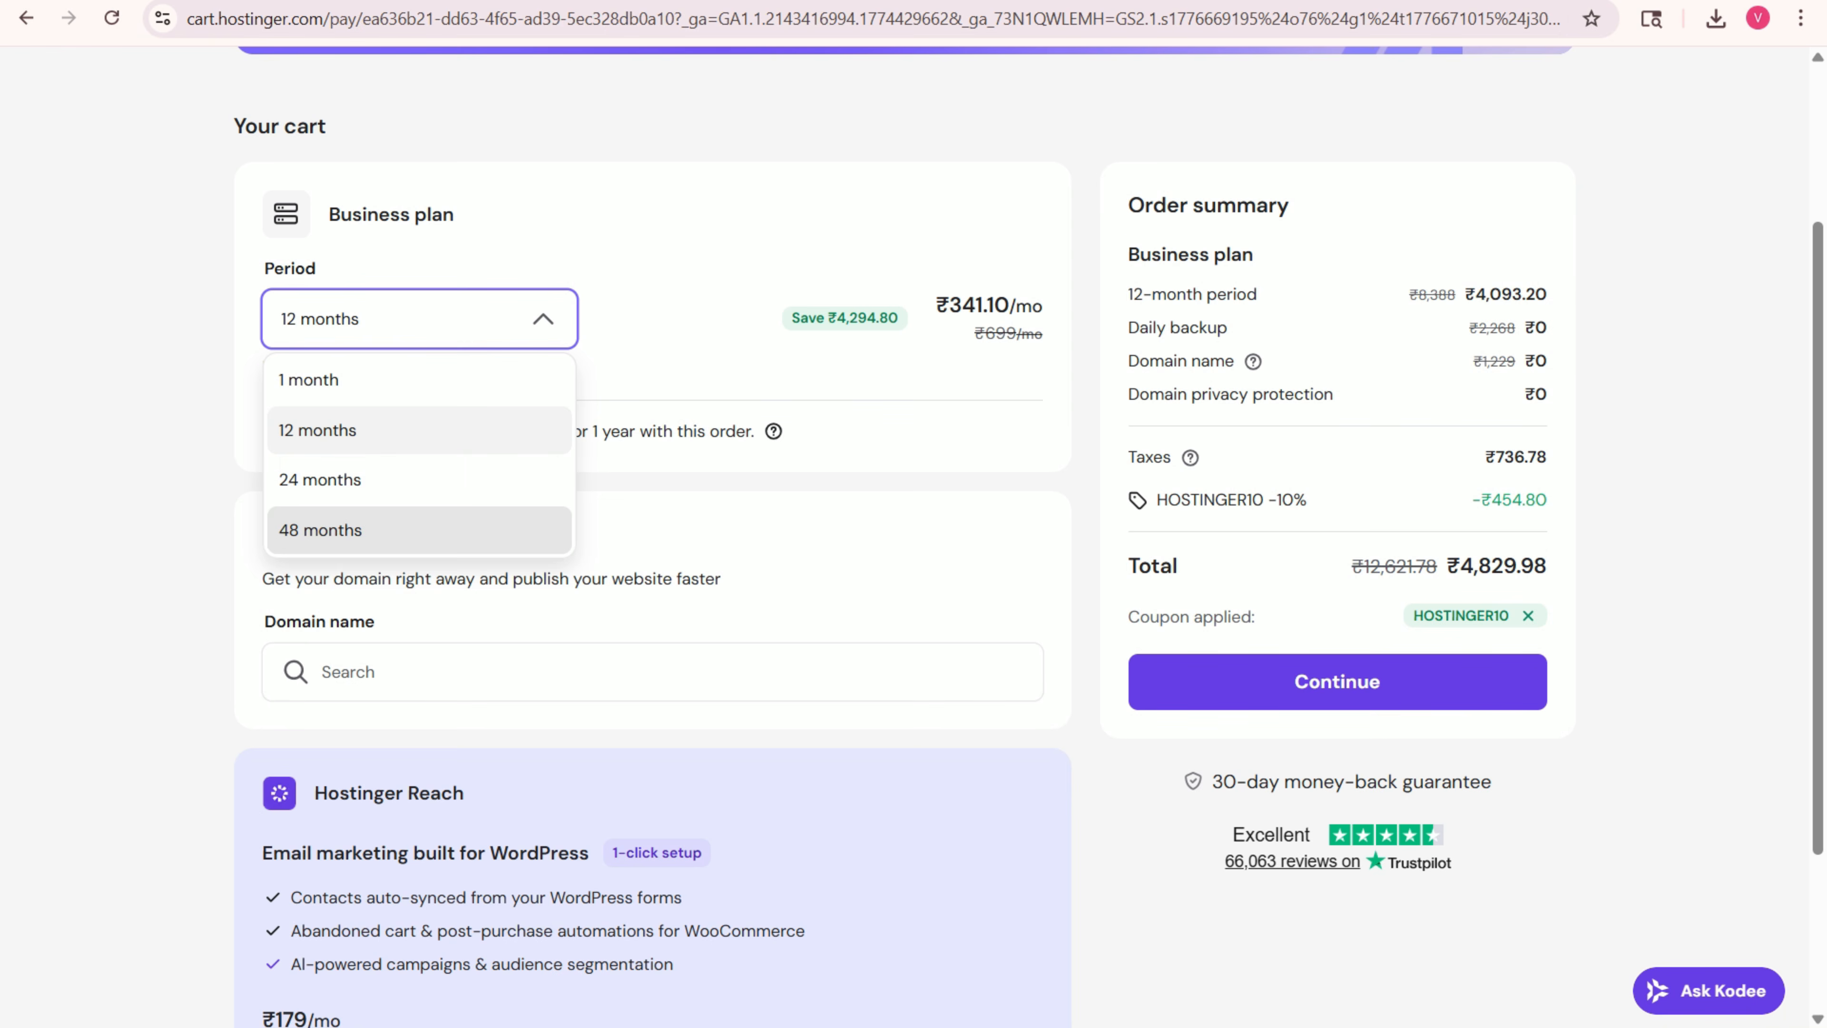
click(419, 530)
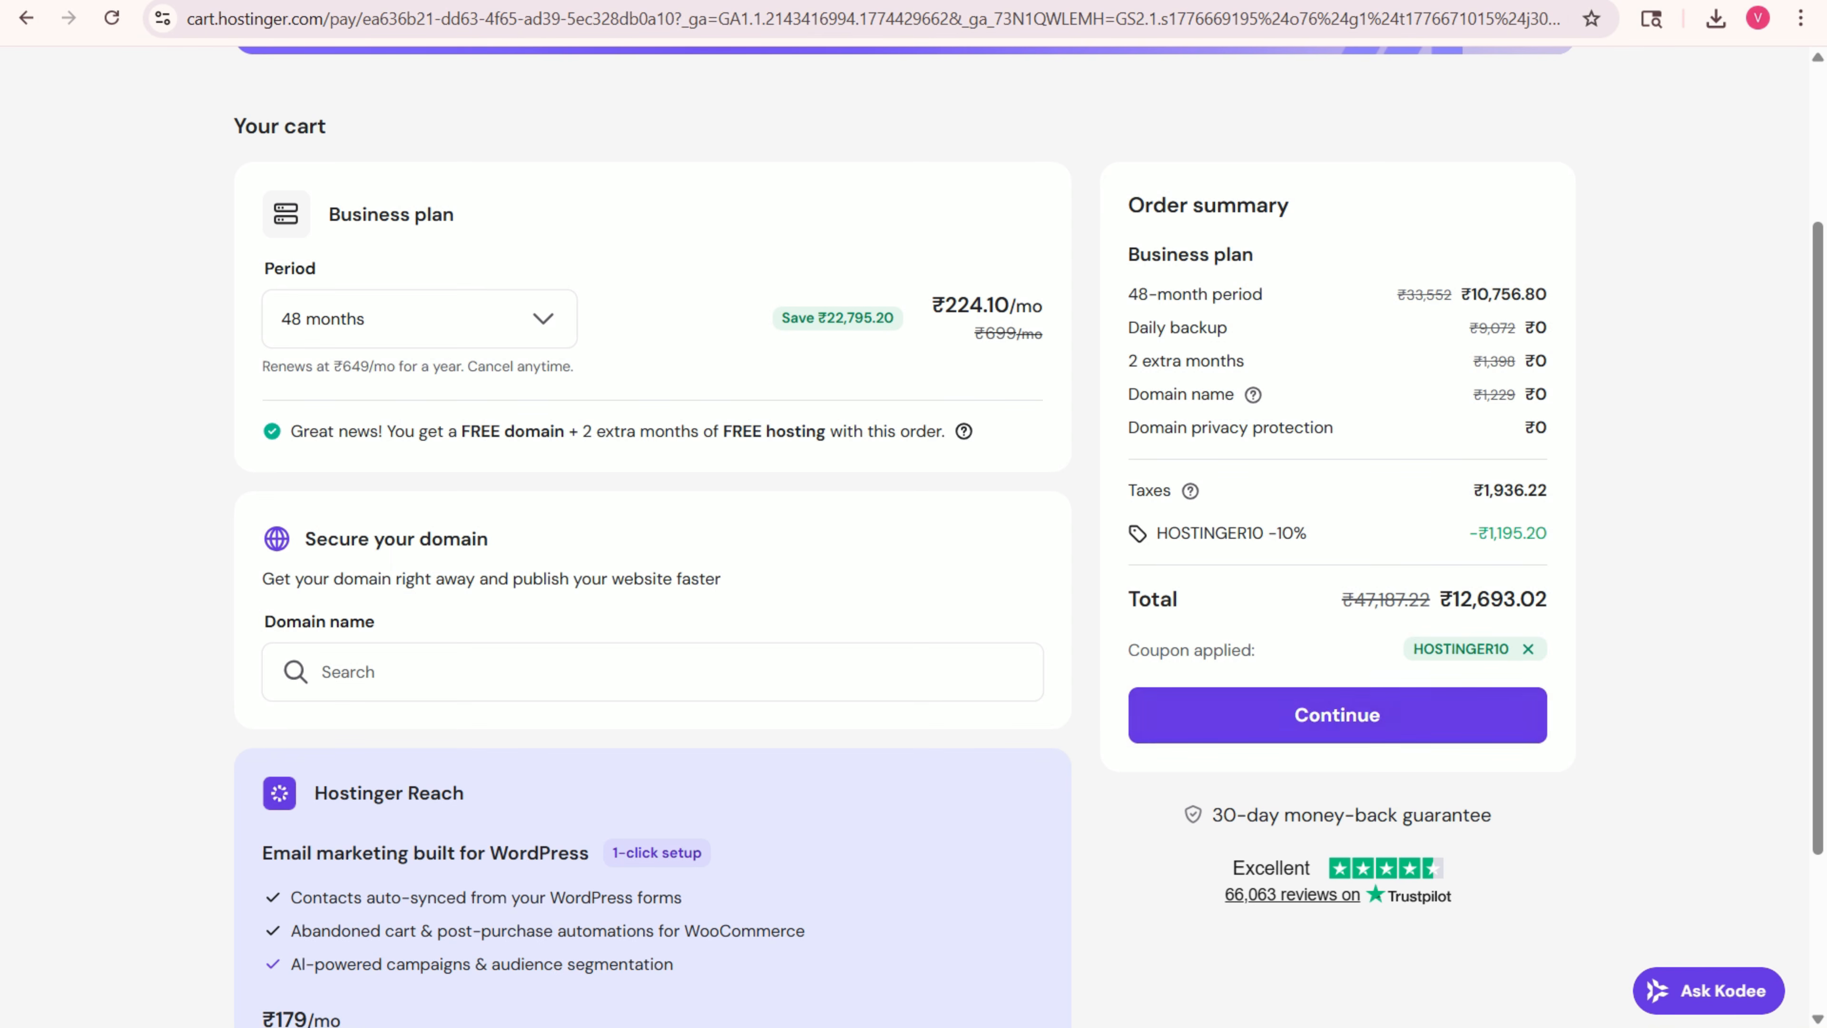
- Open the checkout page with its payment methods, return to the cart and check the order total
click(1337, 715)
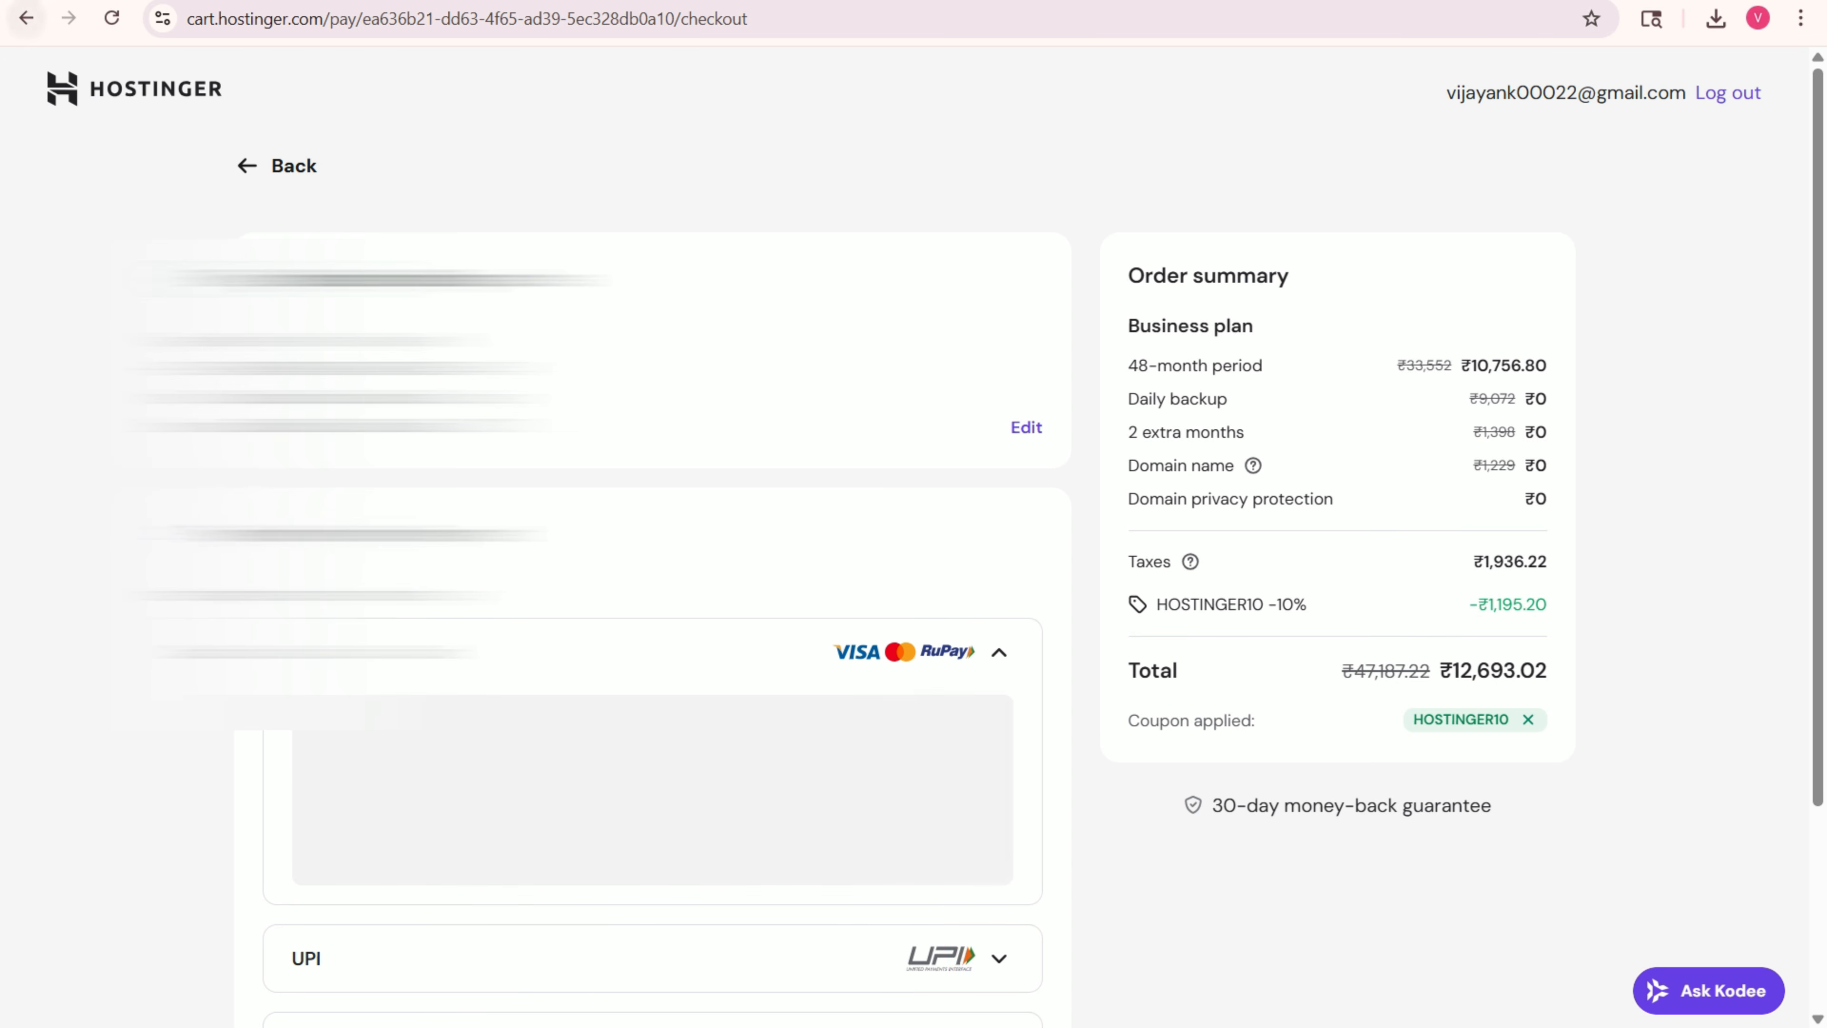
click(26, 18)
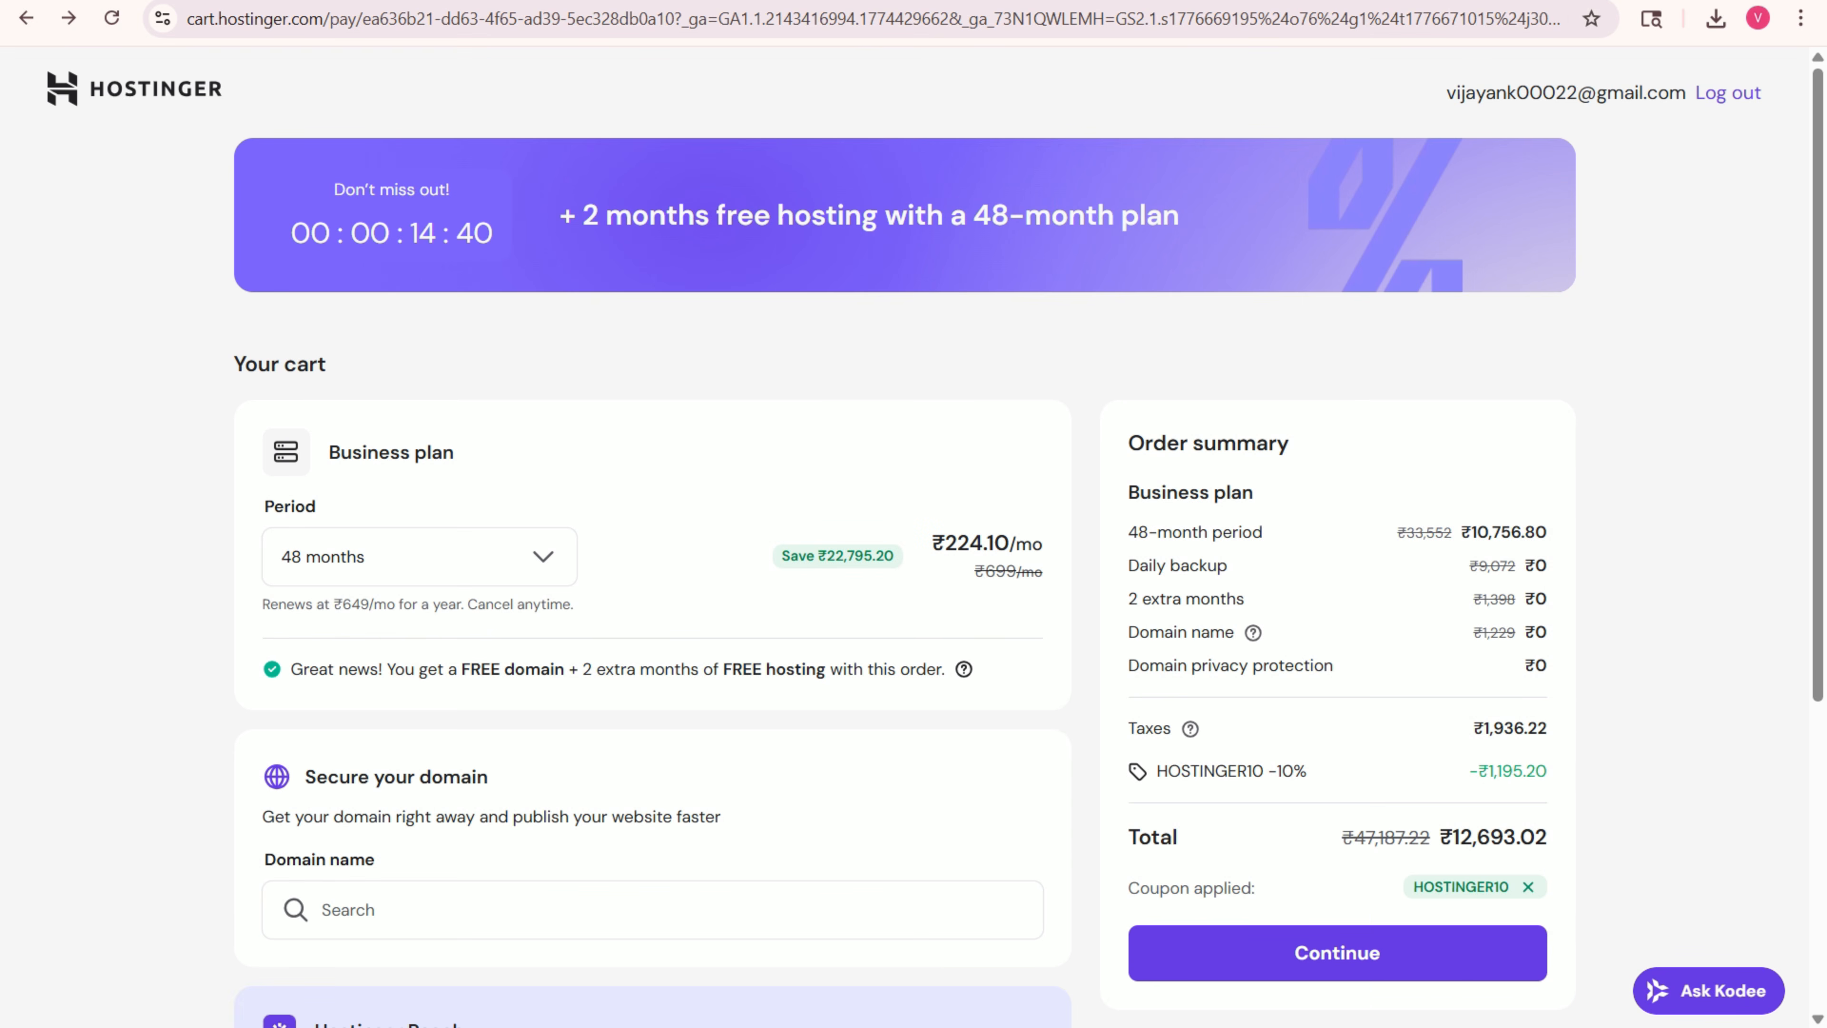
triple_click(1494, 837)
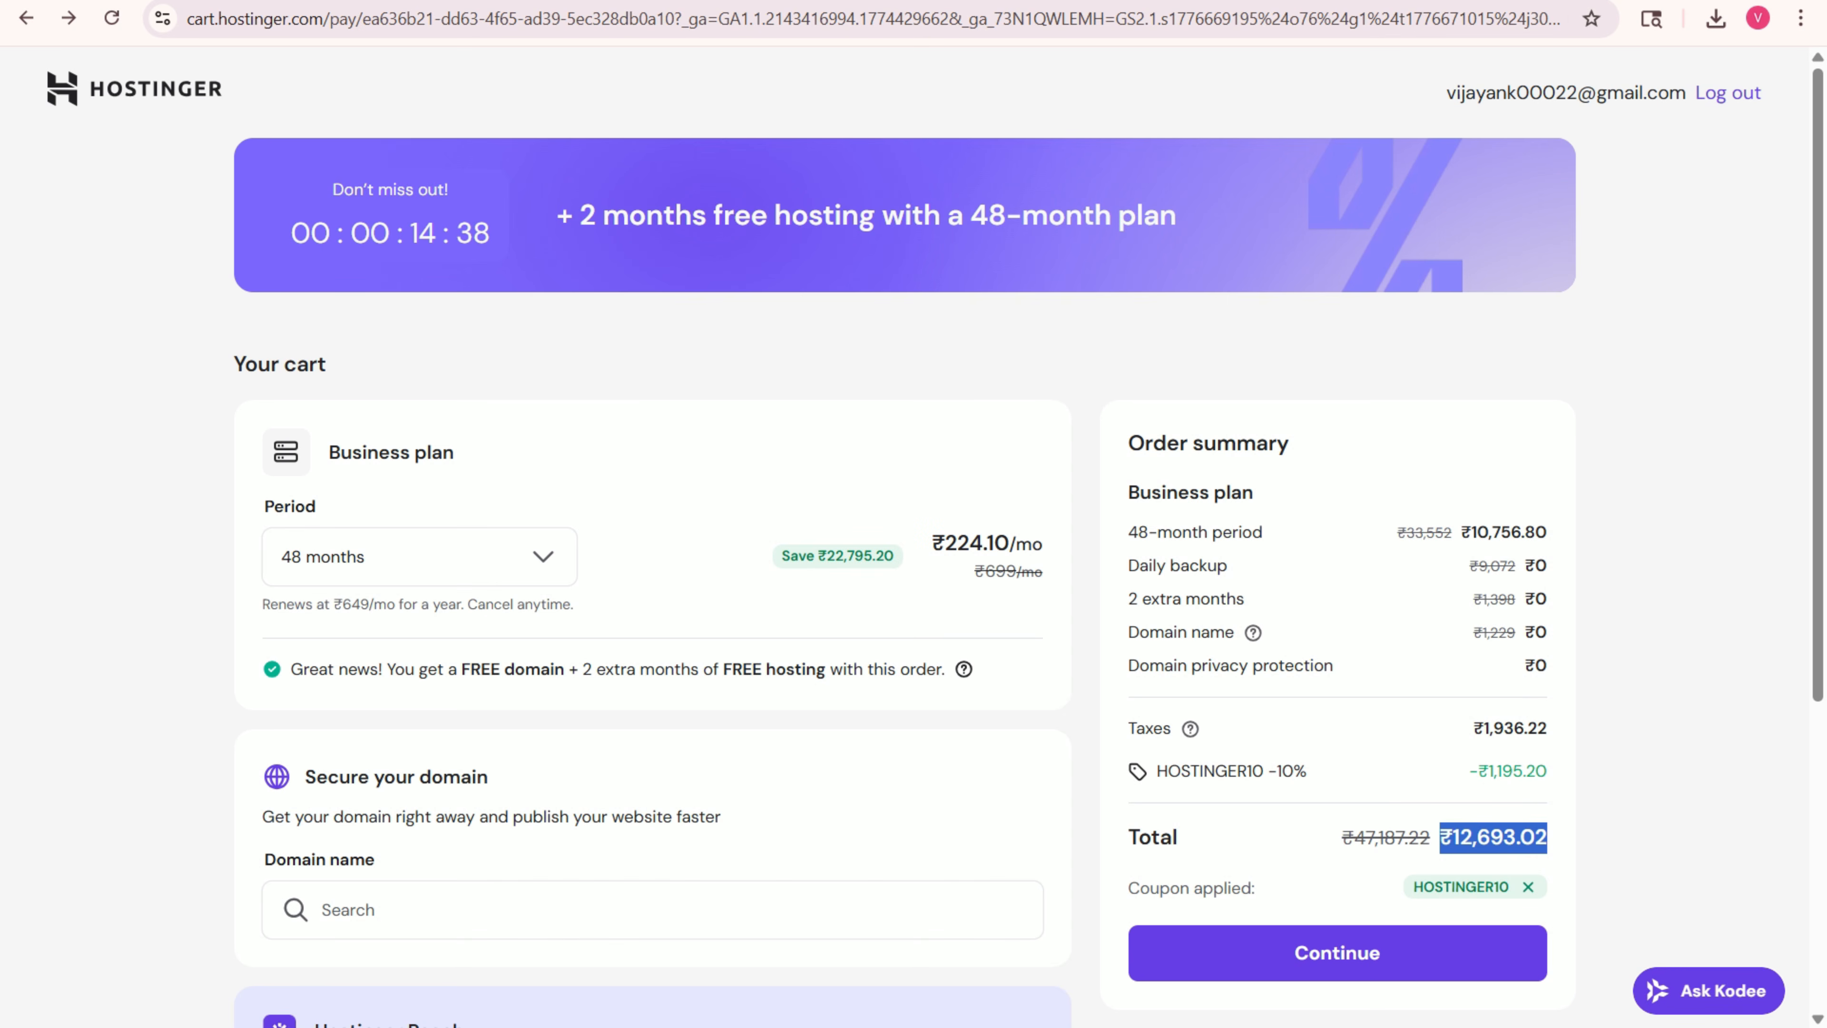
click(1494, 837)
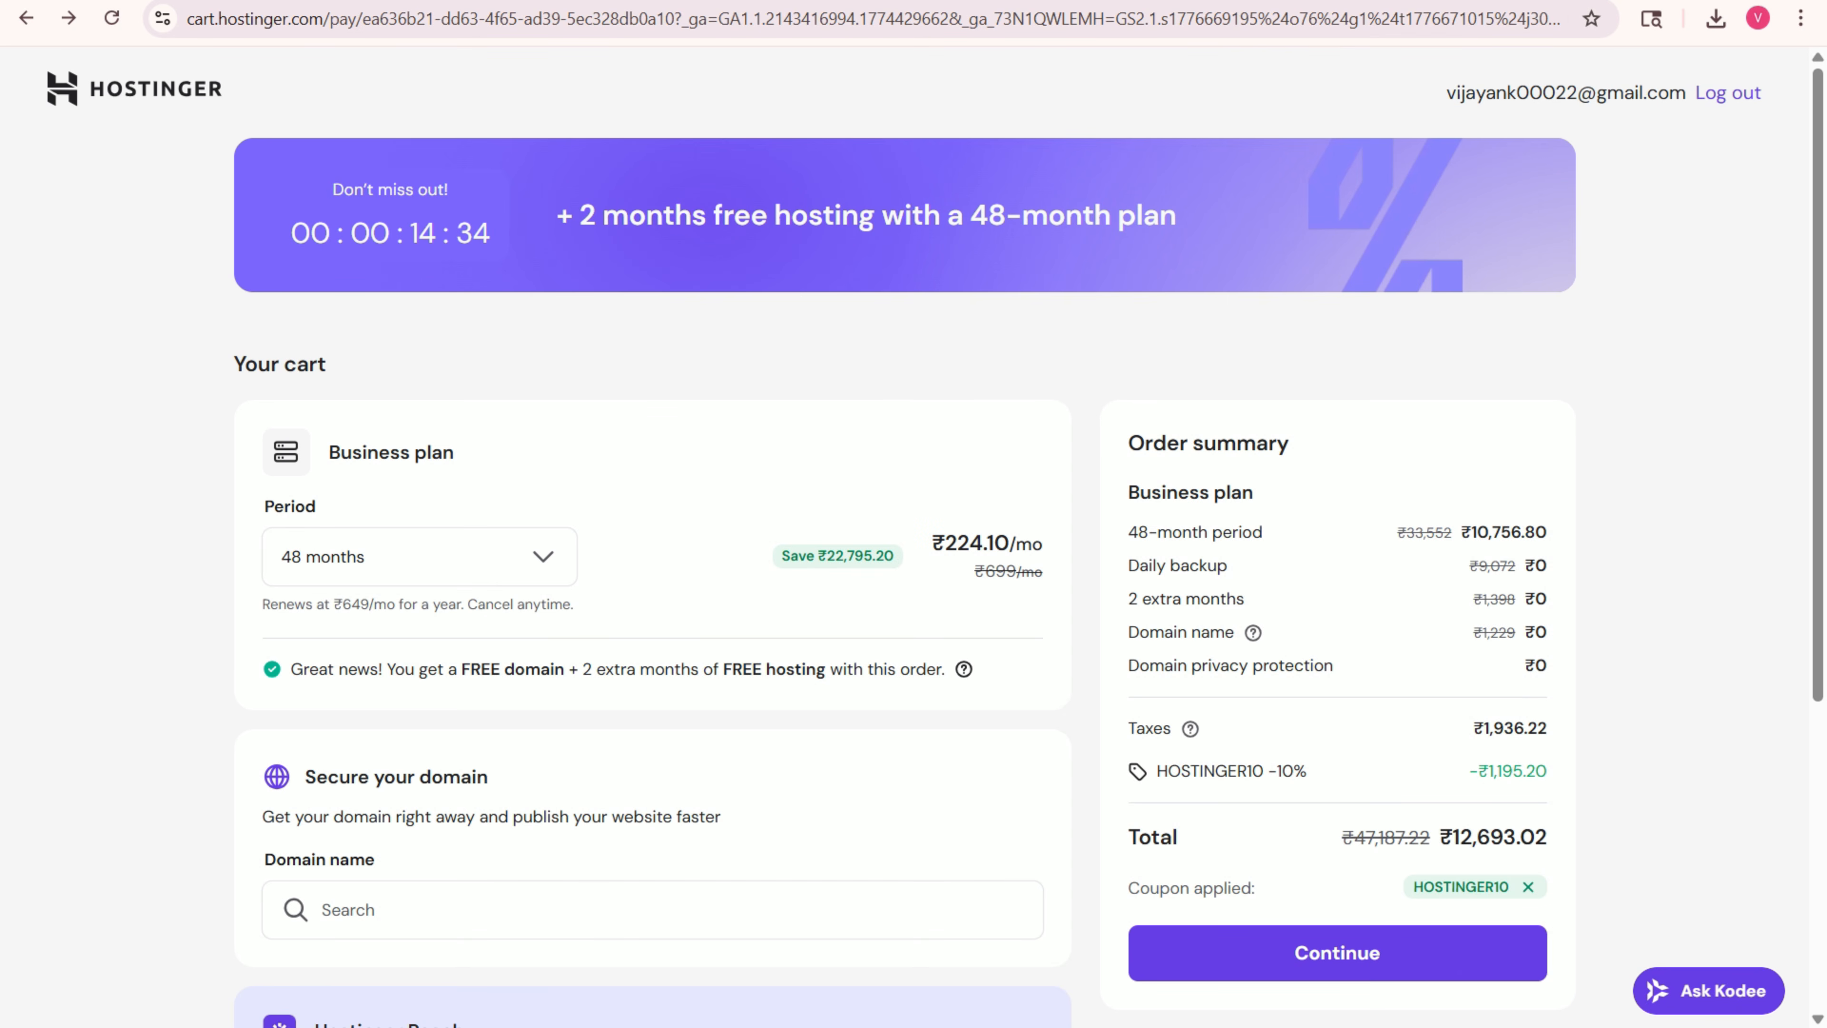
double_click(1499, 837)
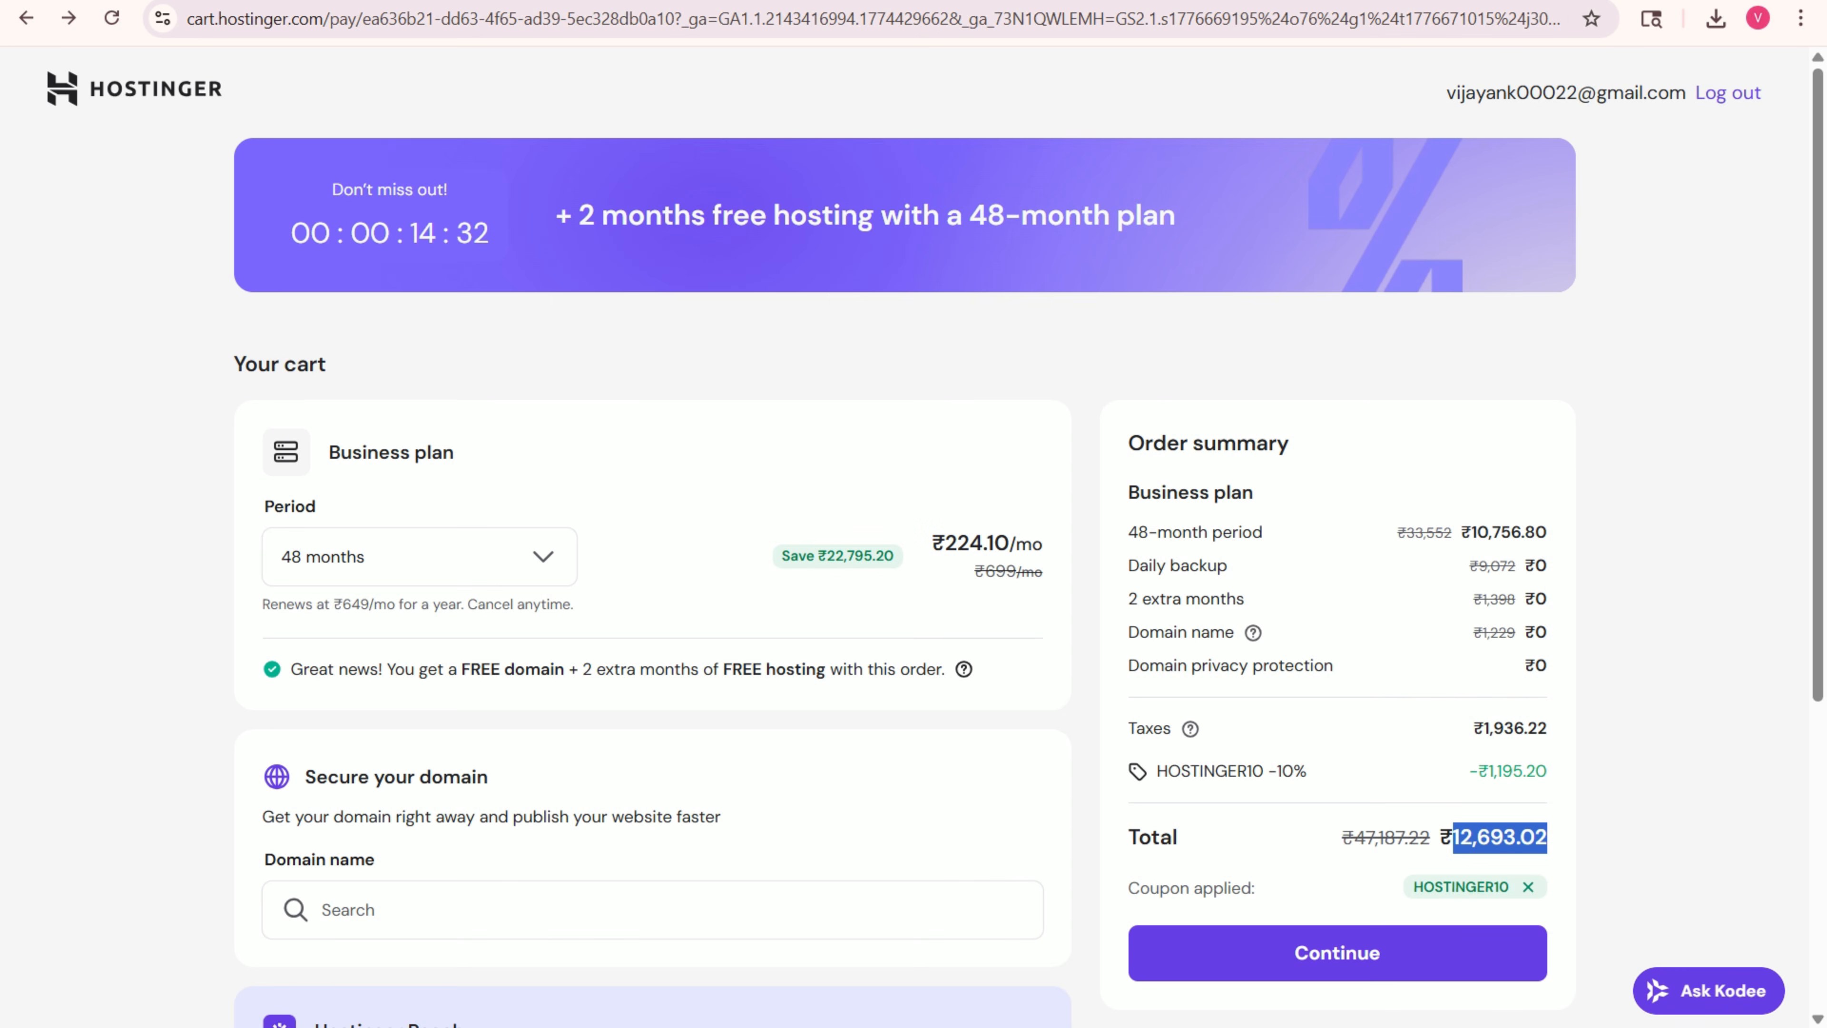
click(1500, 837)
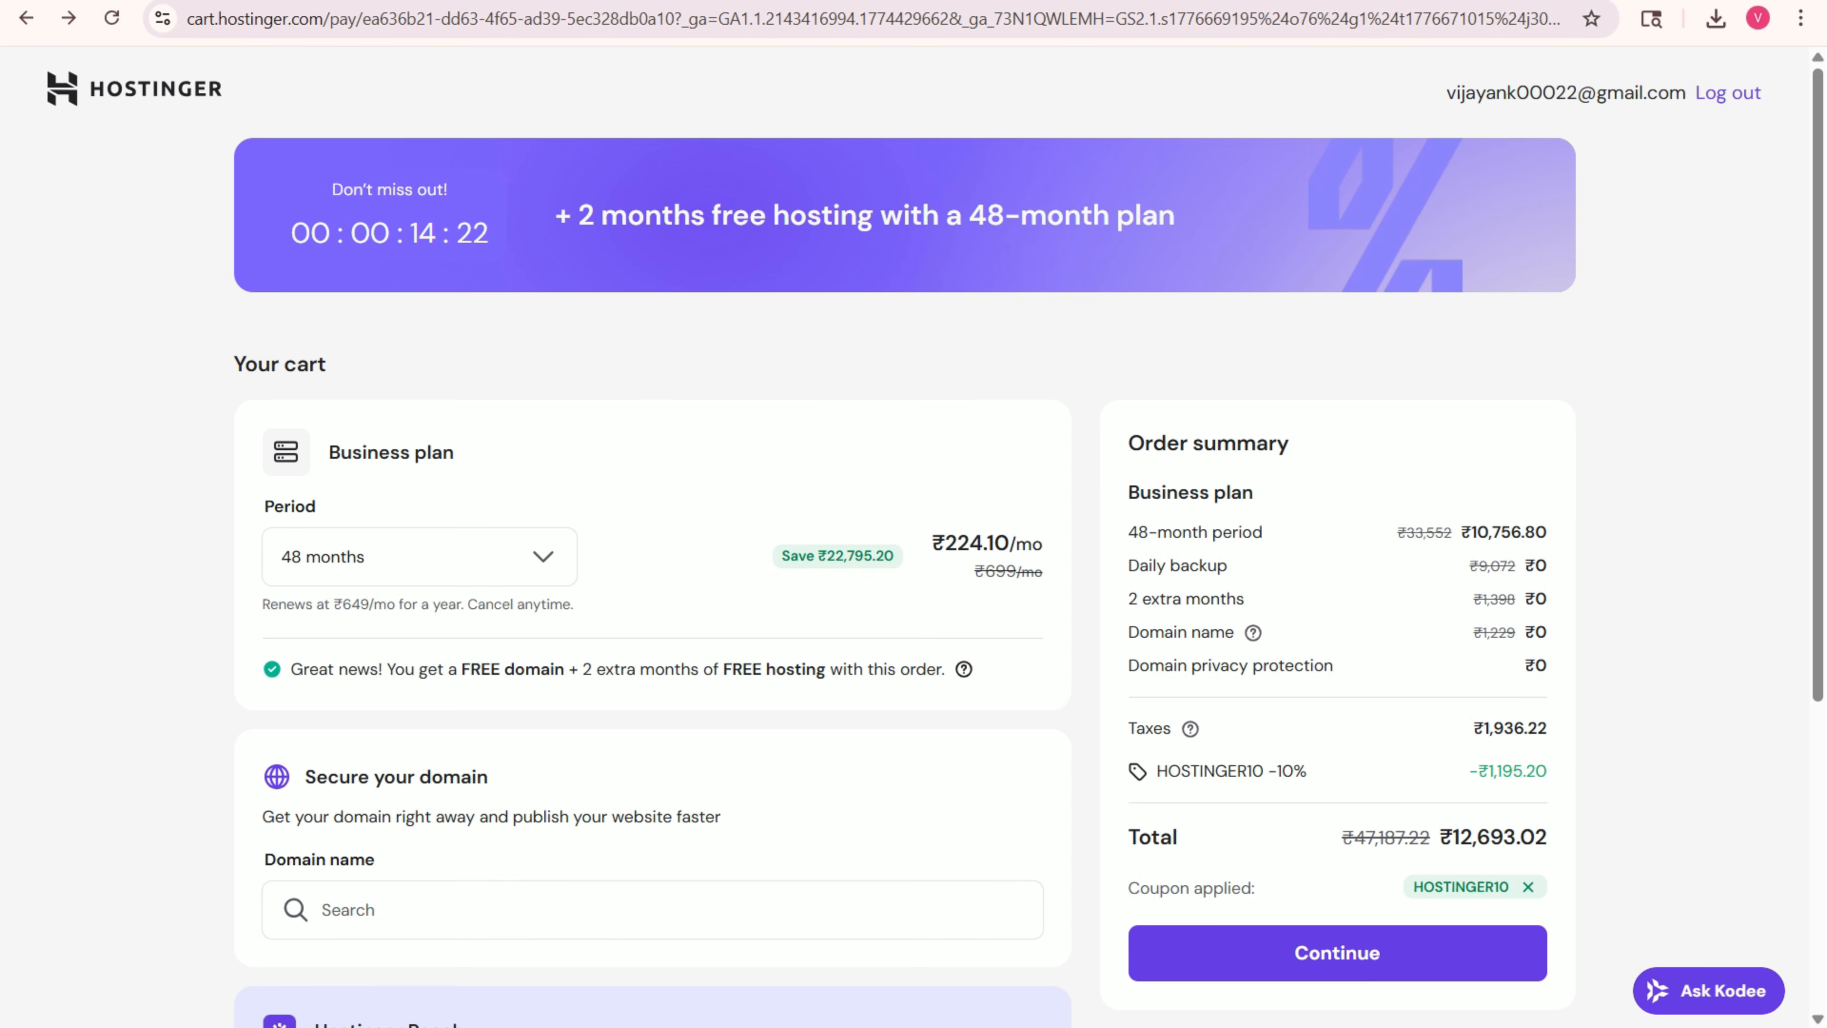
drag(1441, 838, 1547, 838)
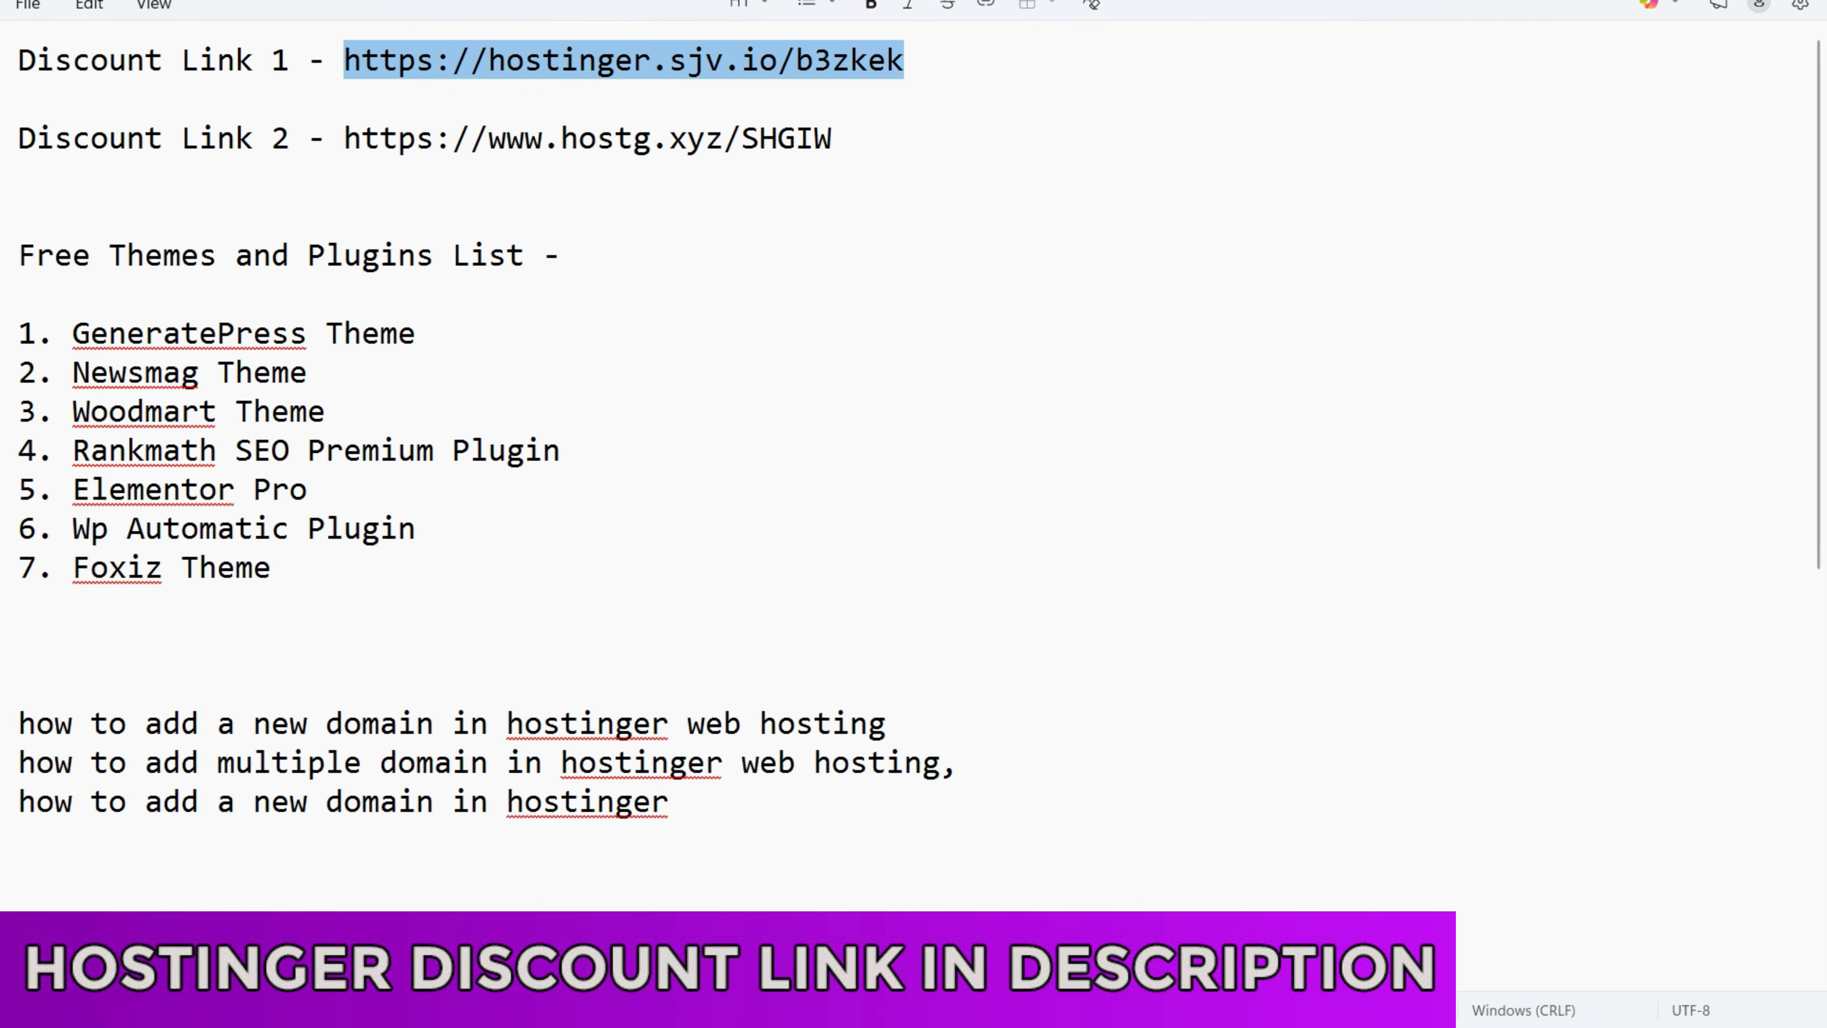
- In the text notes, delete the three "how to add" domain lines below the Free Themes and Plugins List
drag(18, 333, 19, 607)
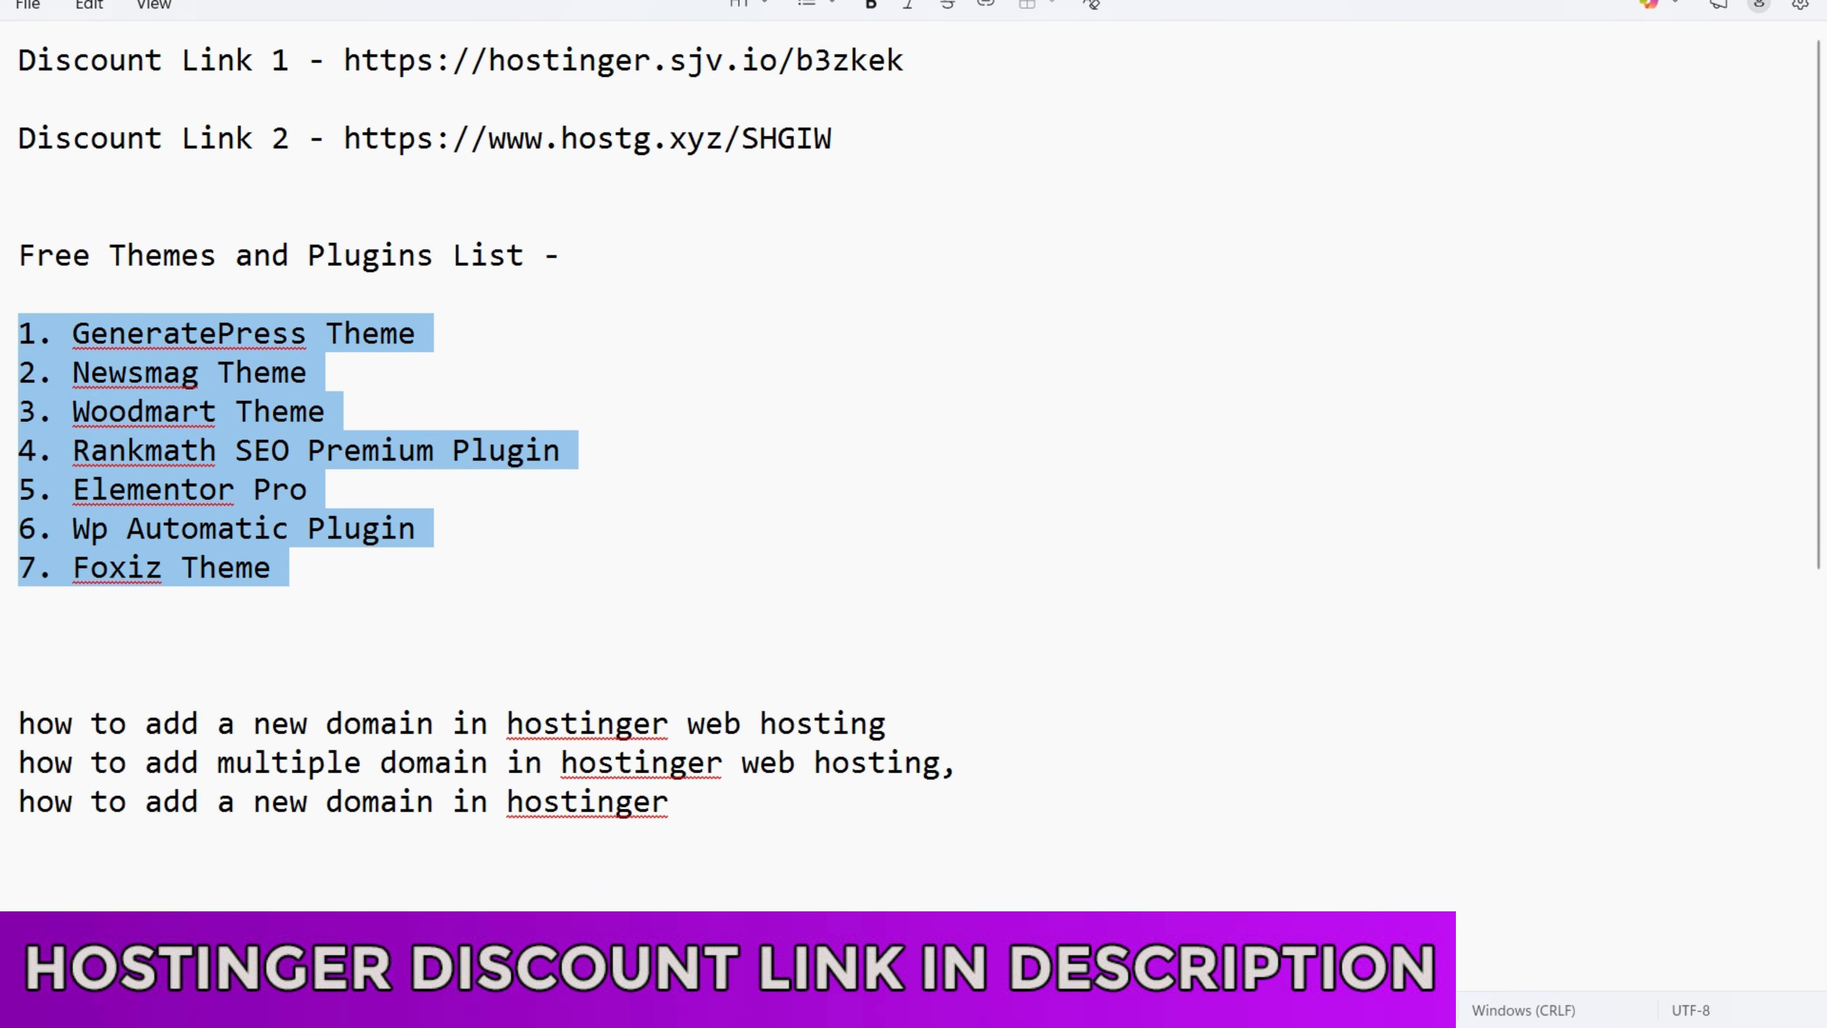
click(273, 569)
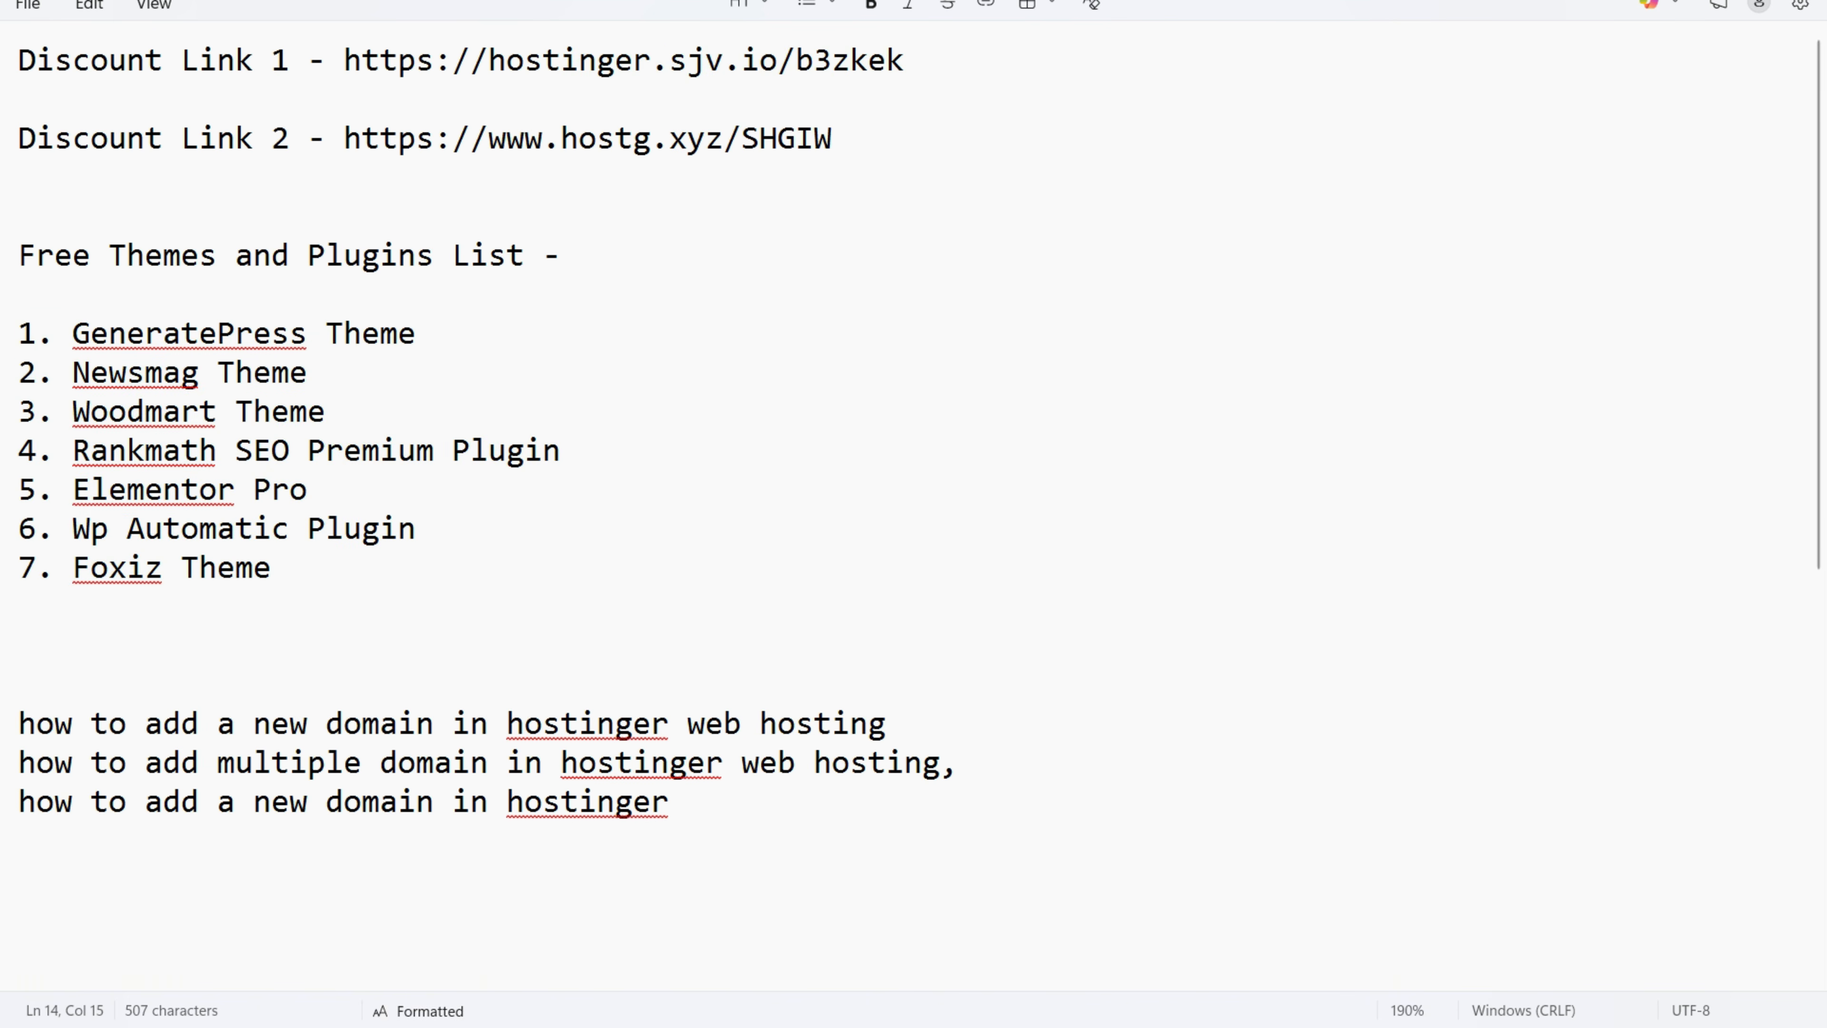
drag(677, 841, 19, 723)
key(Delete)
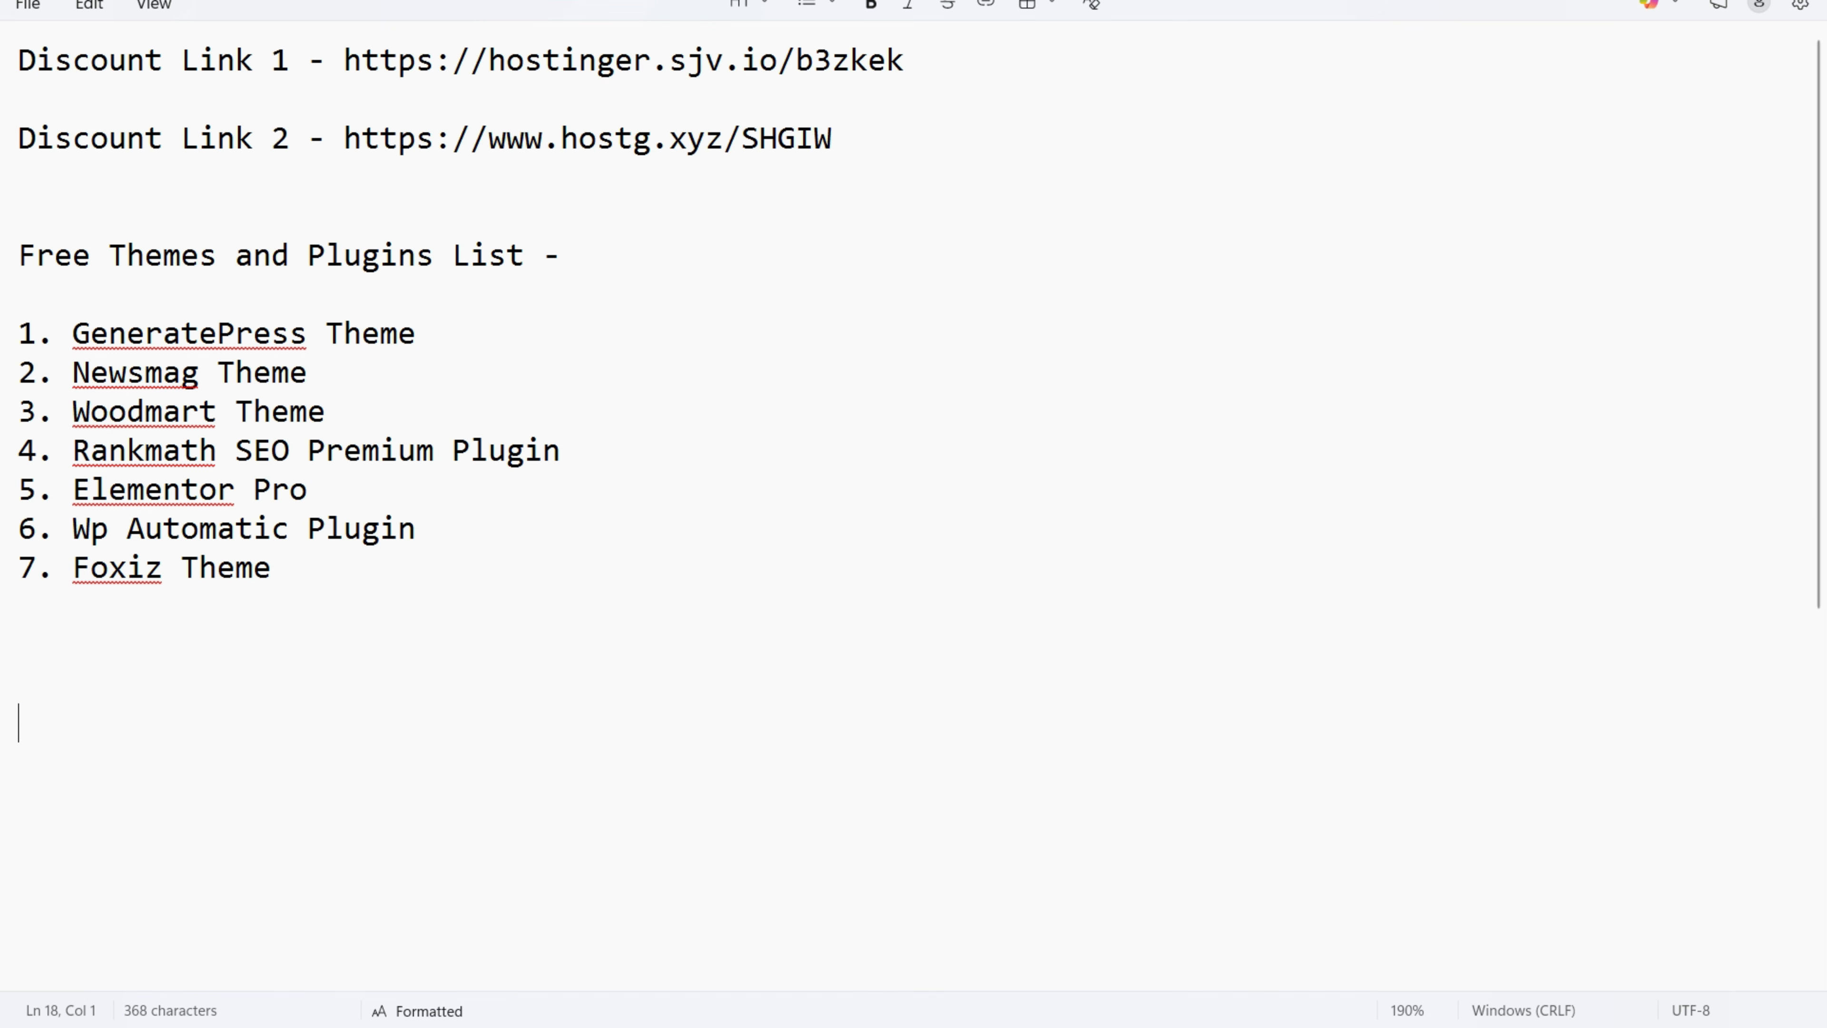
- Go through the Free Themes and Plugins List in the notes, from GeneratePress Theme to Foxiz Theme
drag(18, 606, 19, 293)
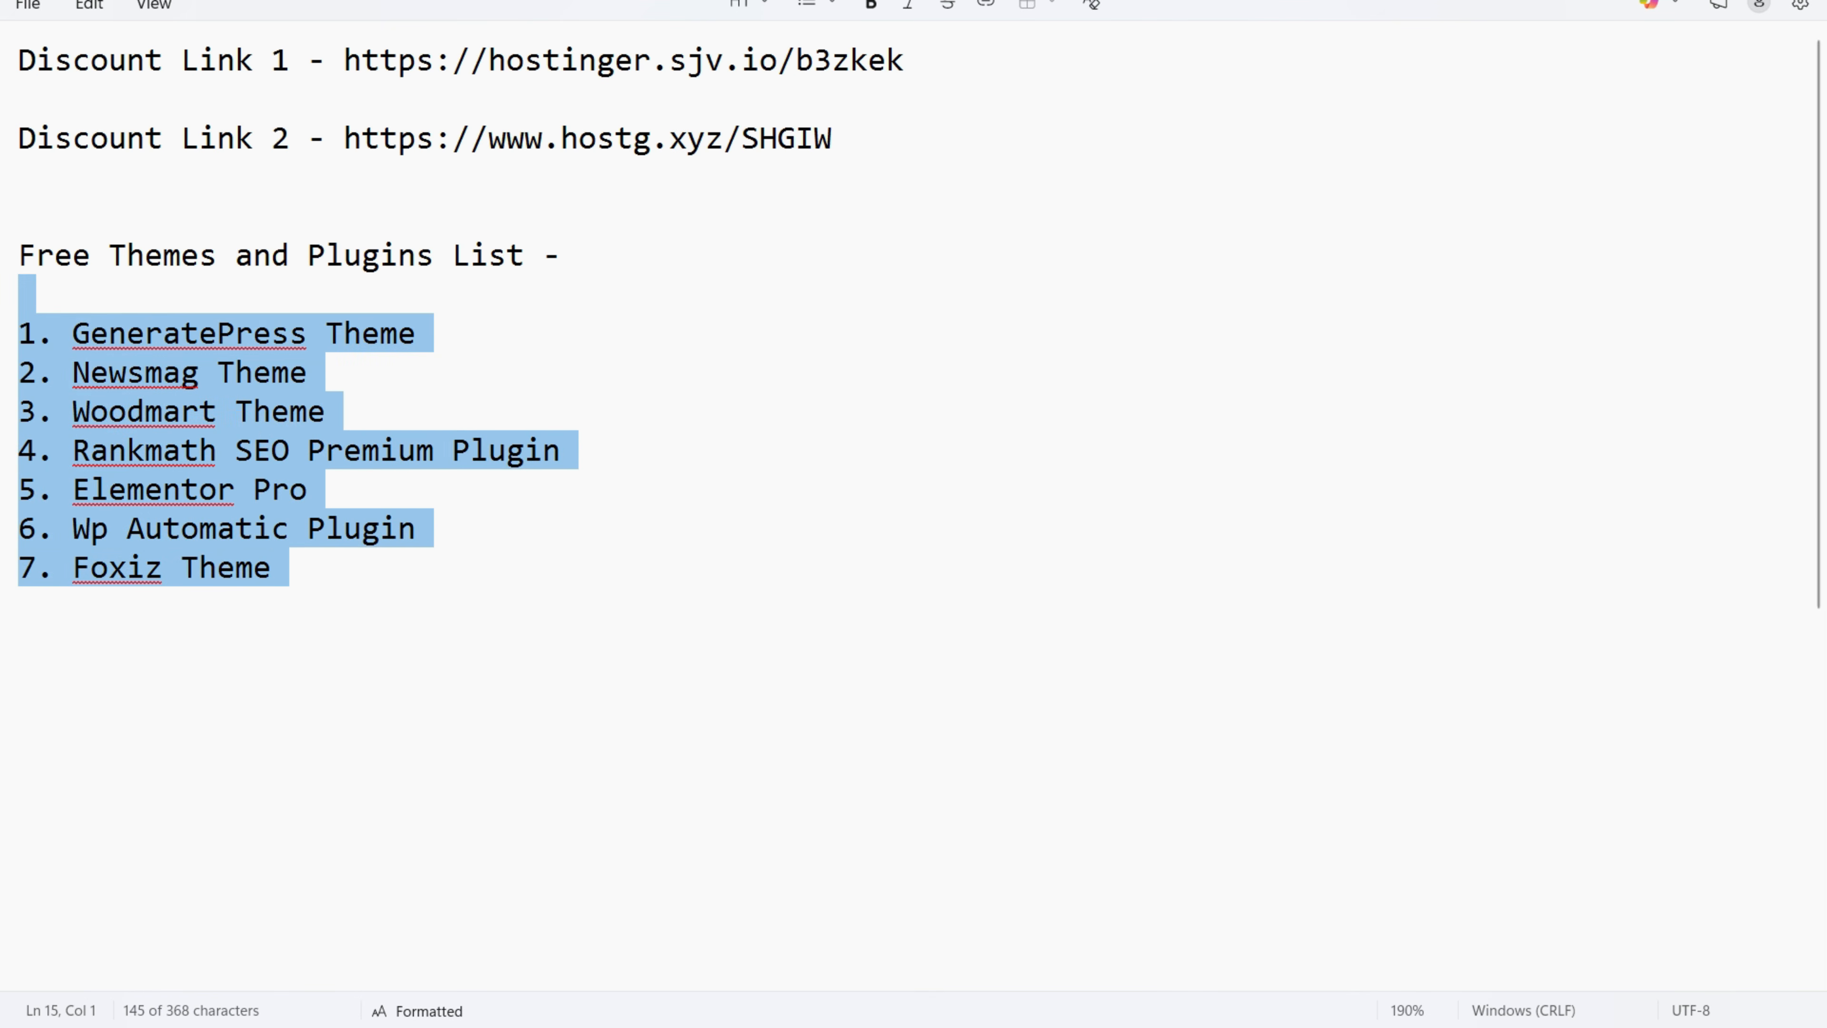
click(109, 450)
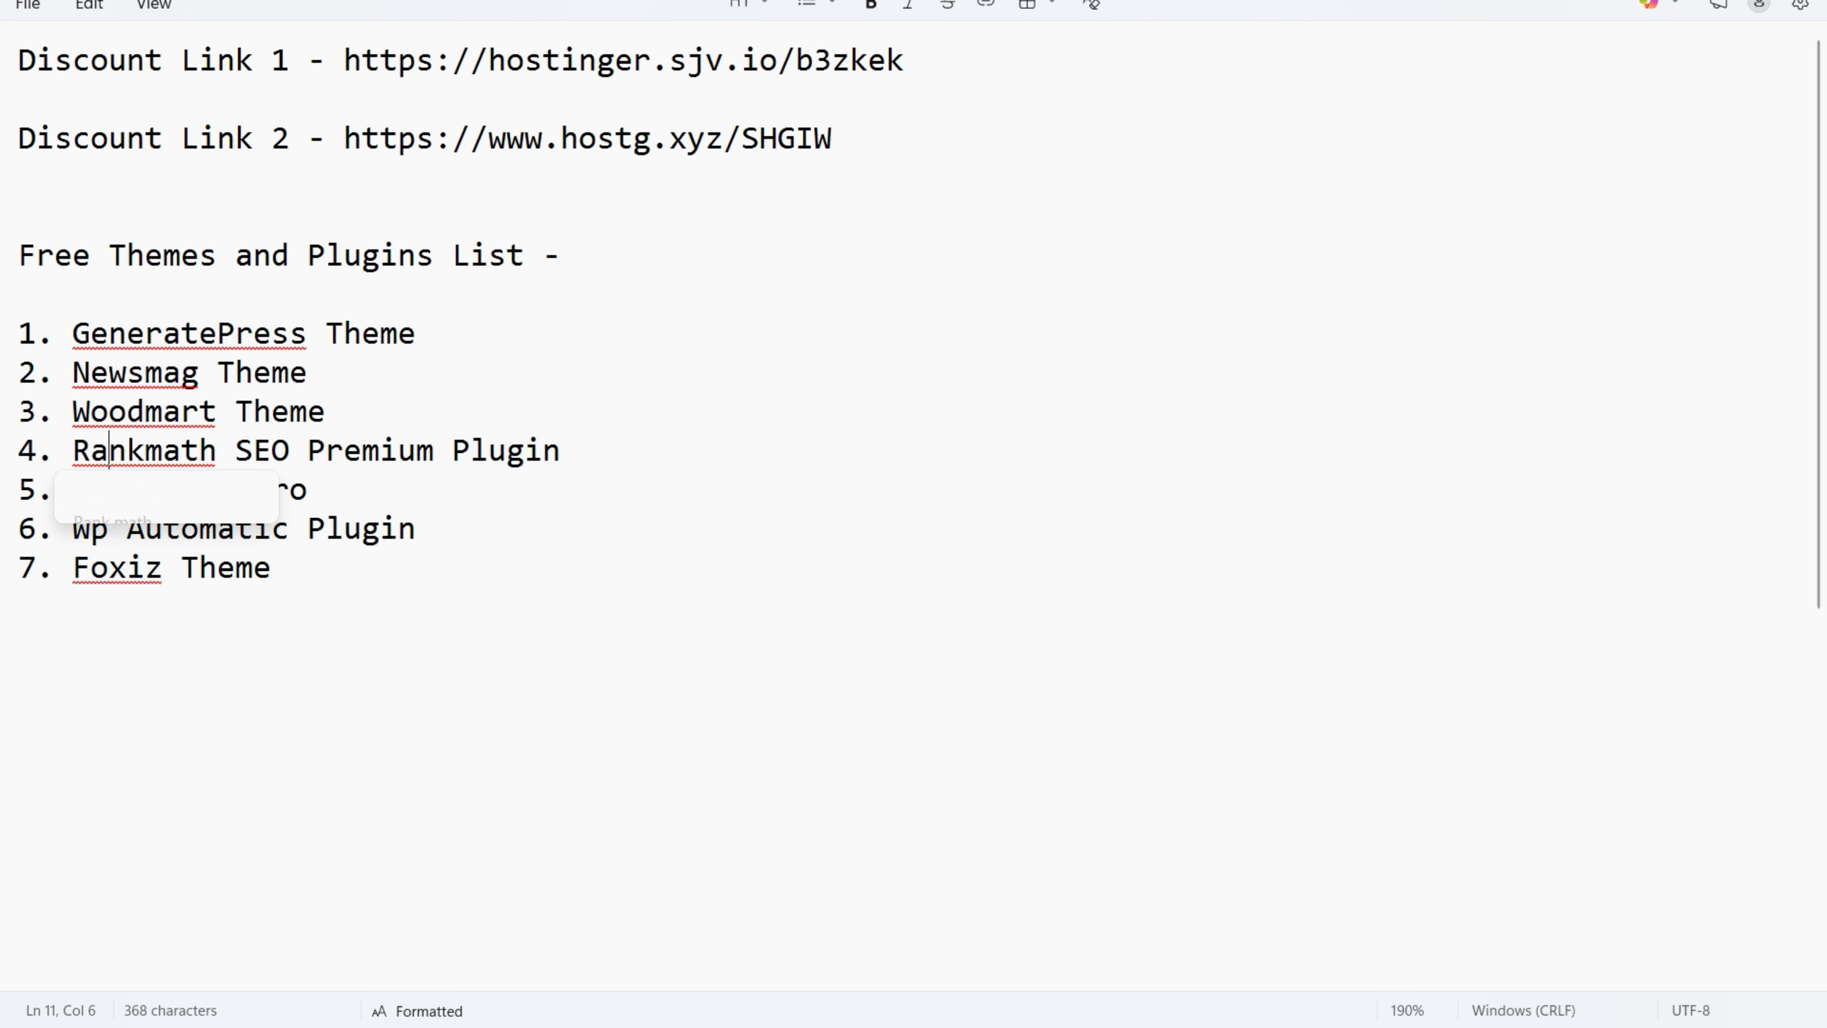
click(73, 333)
drag(419, 334, 325, 373)
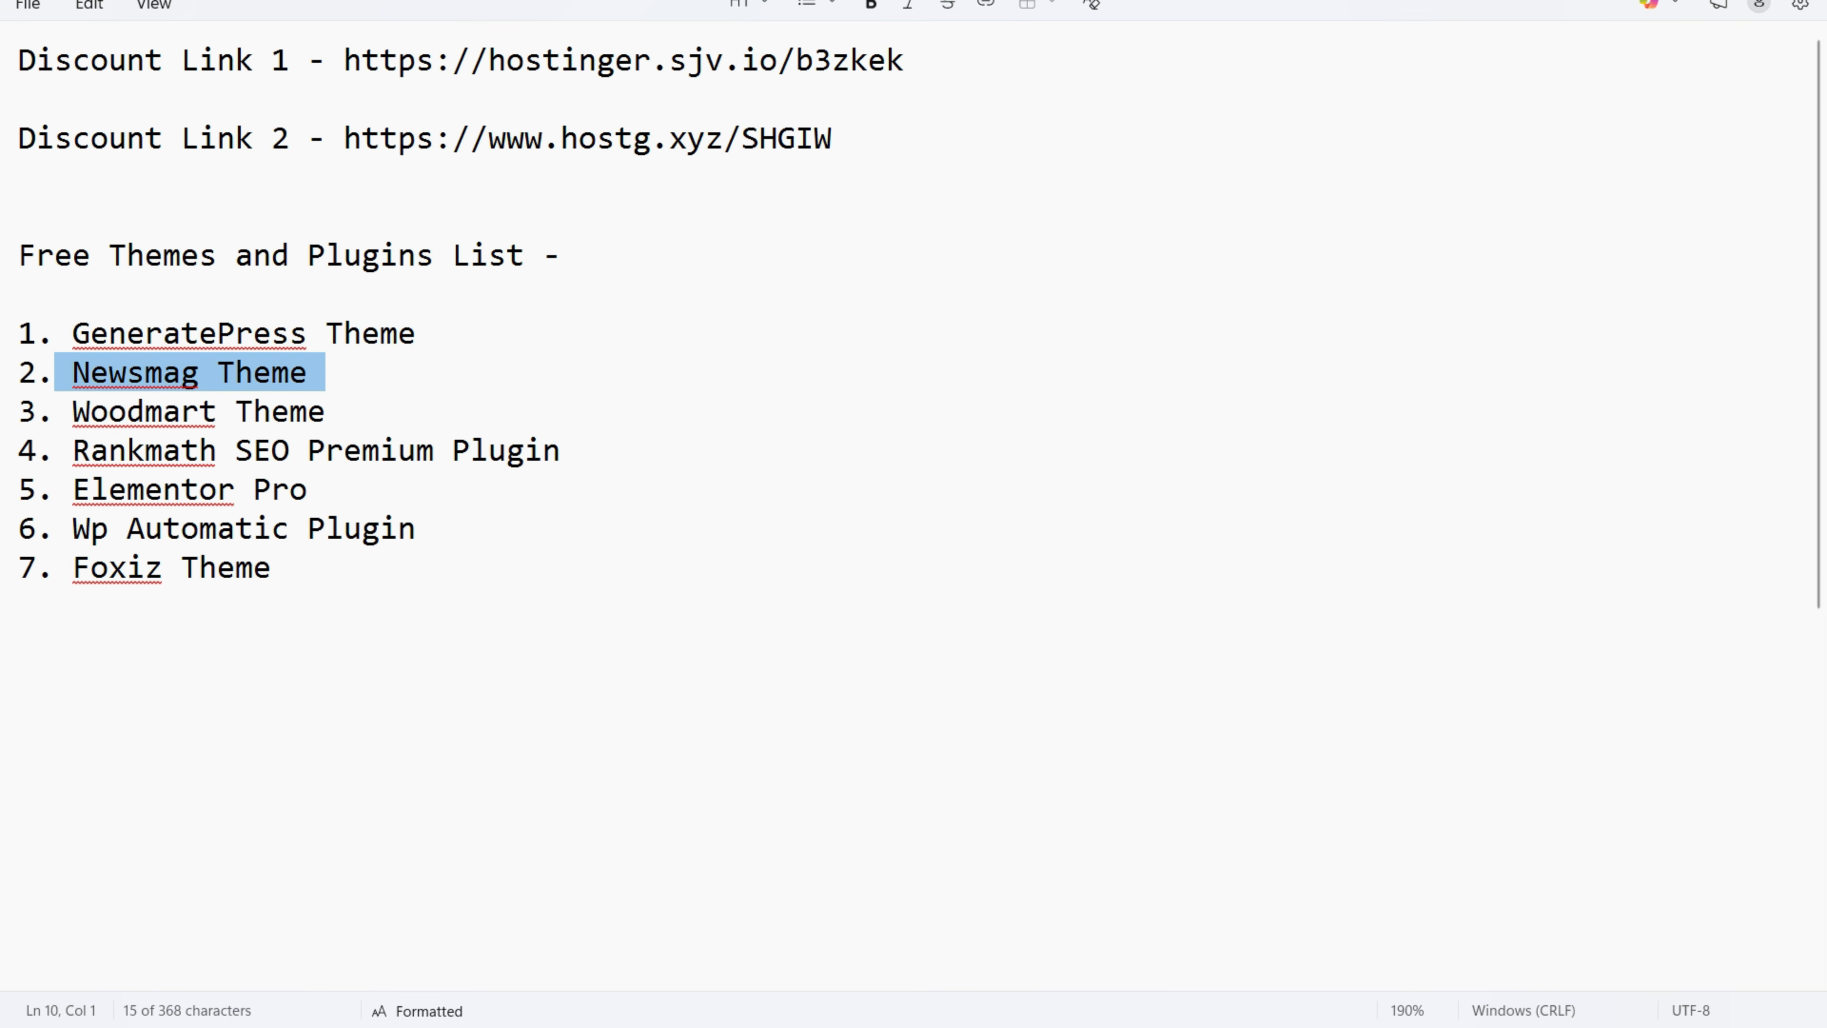
drag(91, 411, 344, 412)
drag(73, 490, 327, 489)
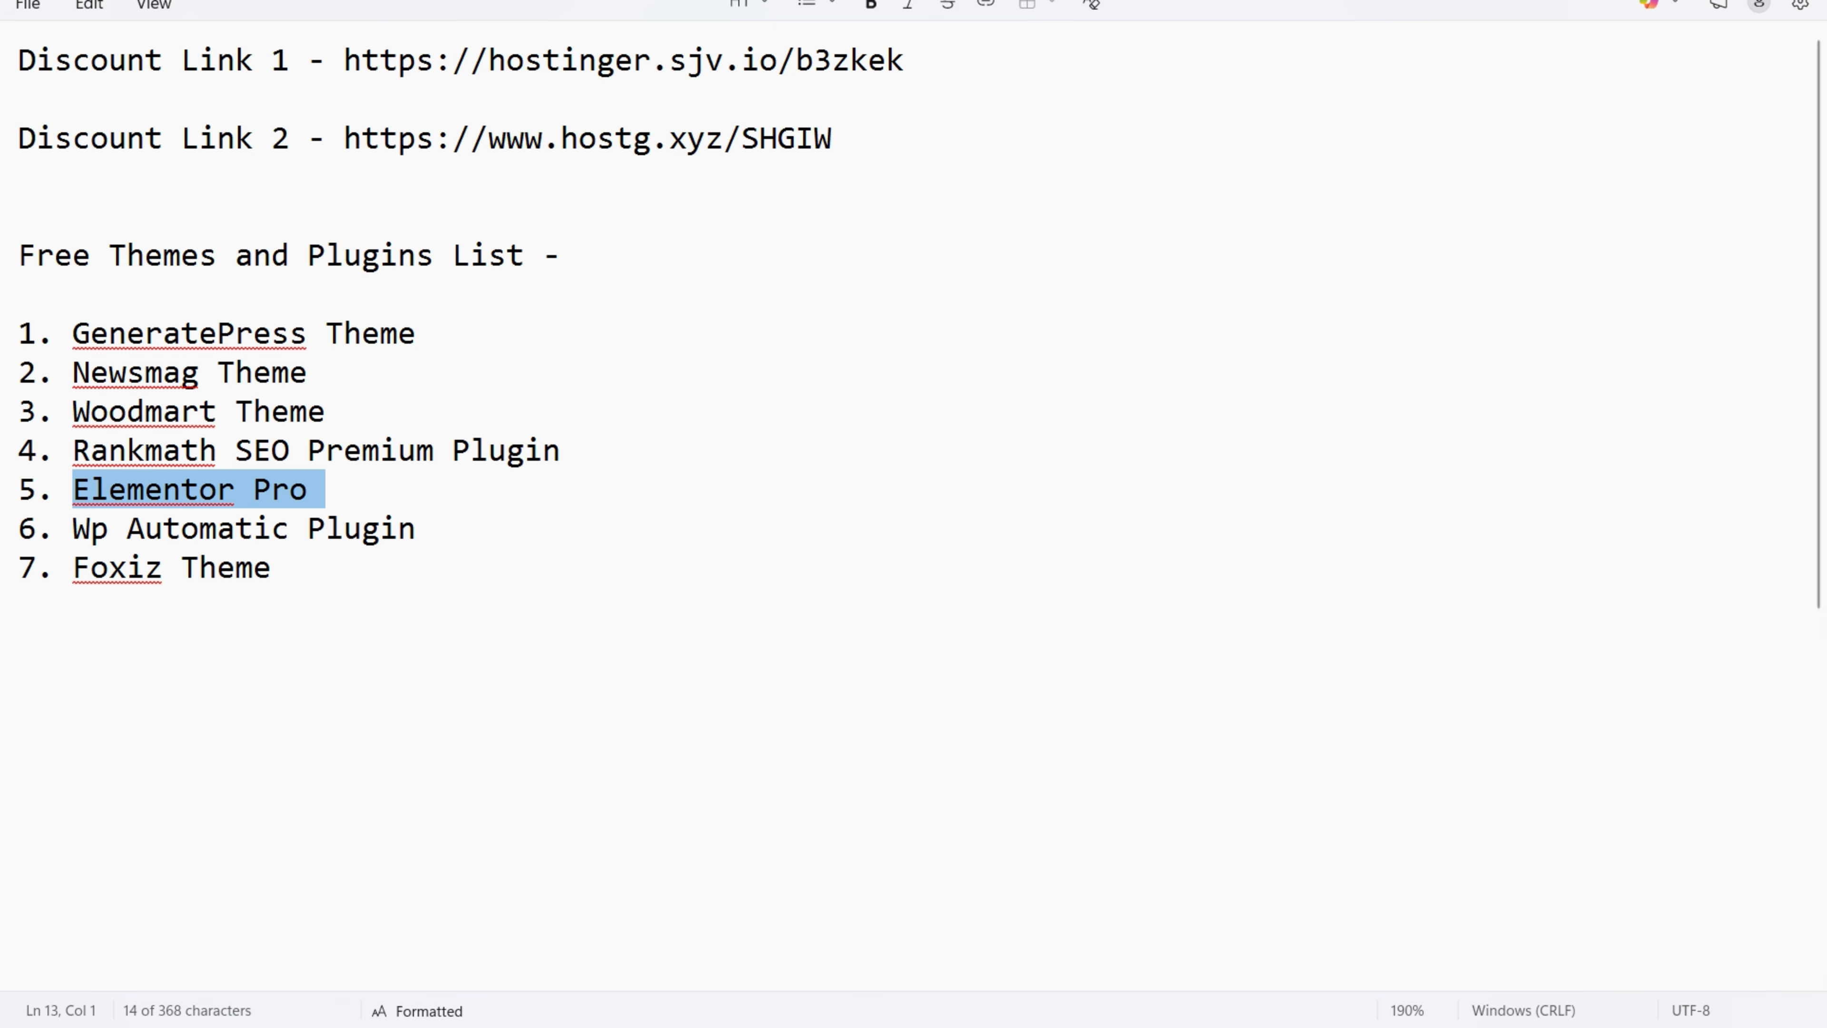
drag(73, 450, 560, 451)
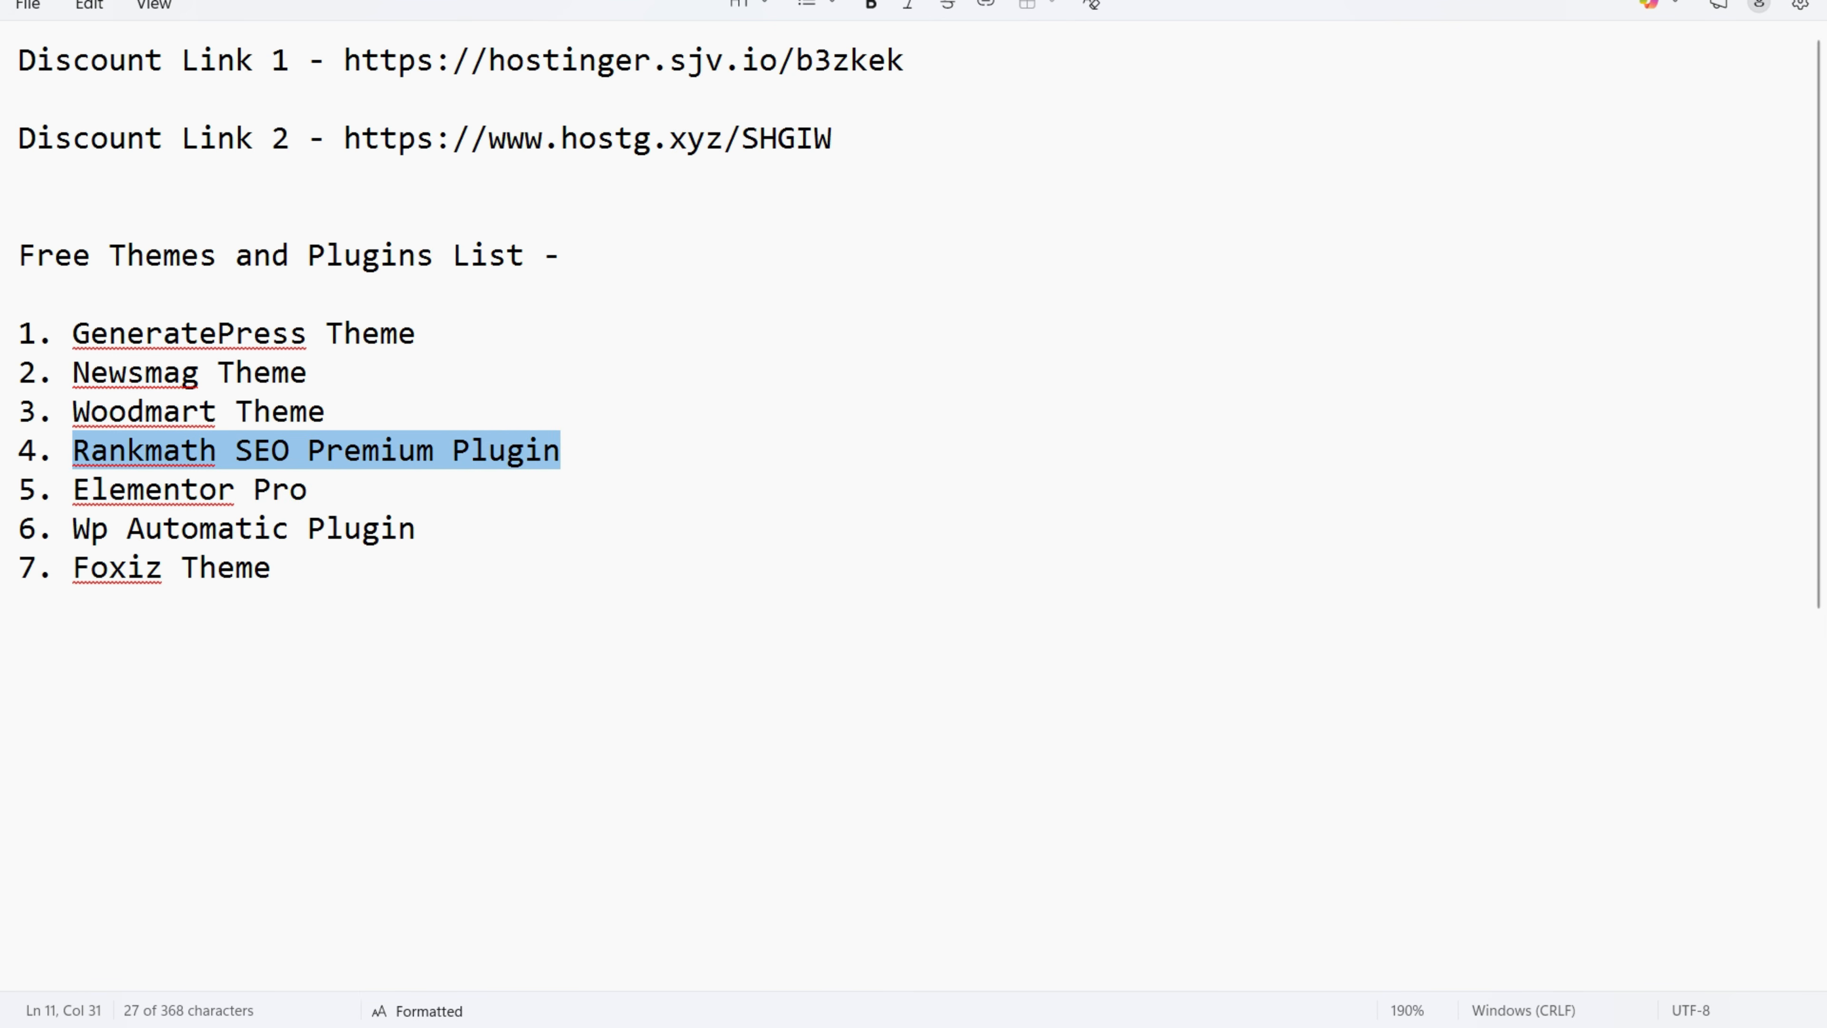
drag(73, 528, 434, 528)
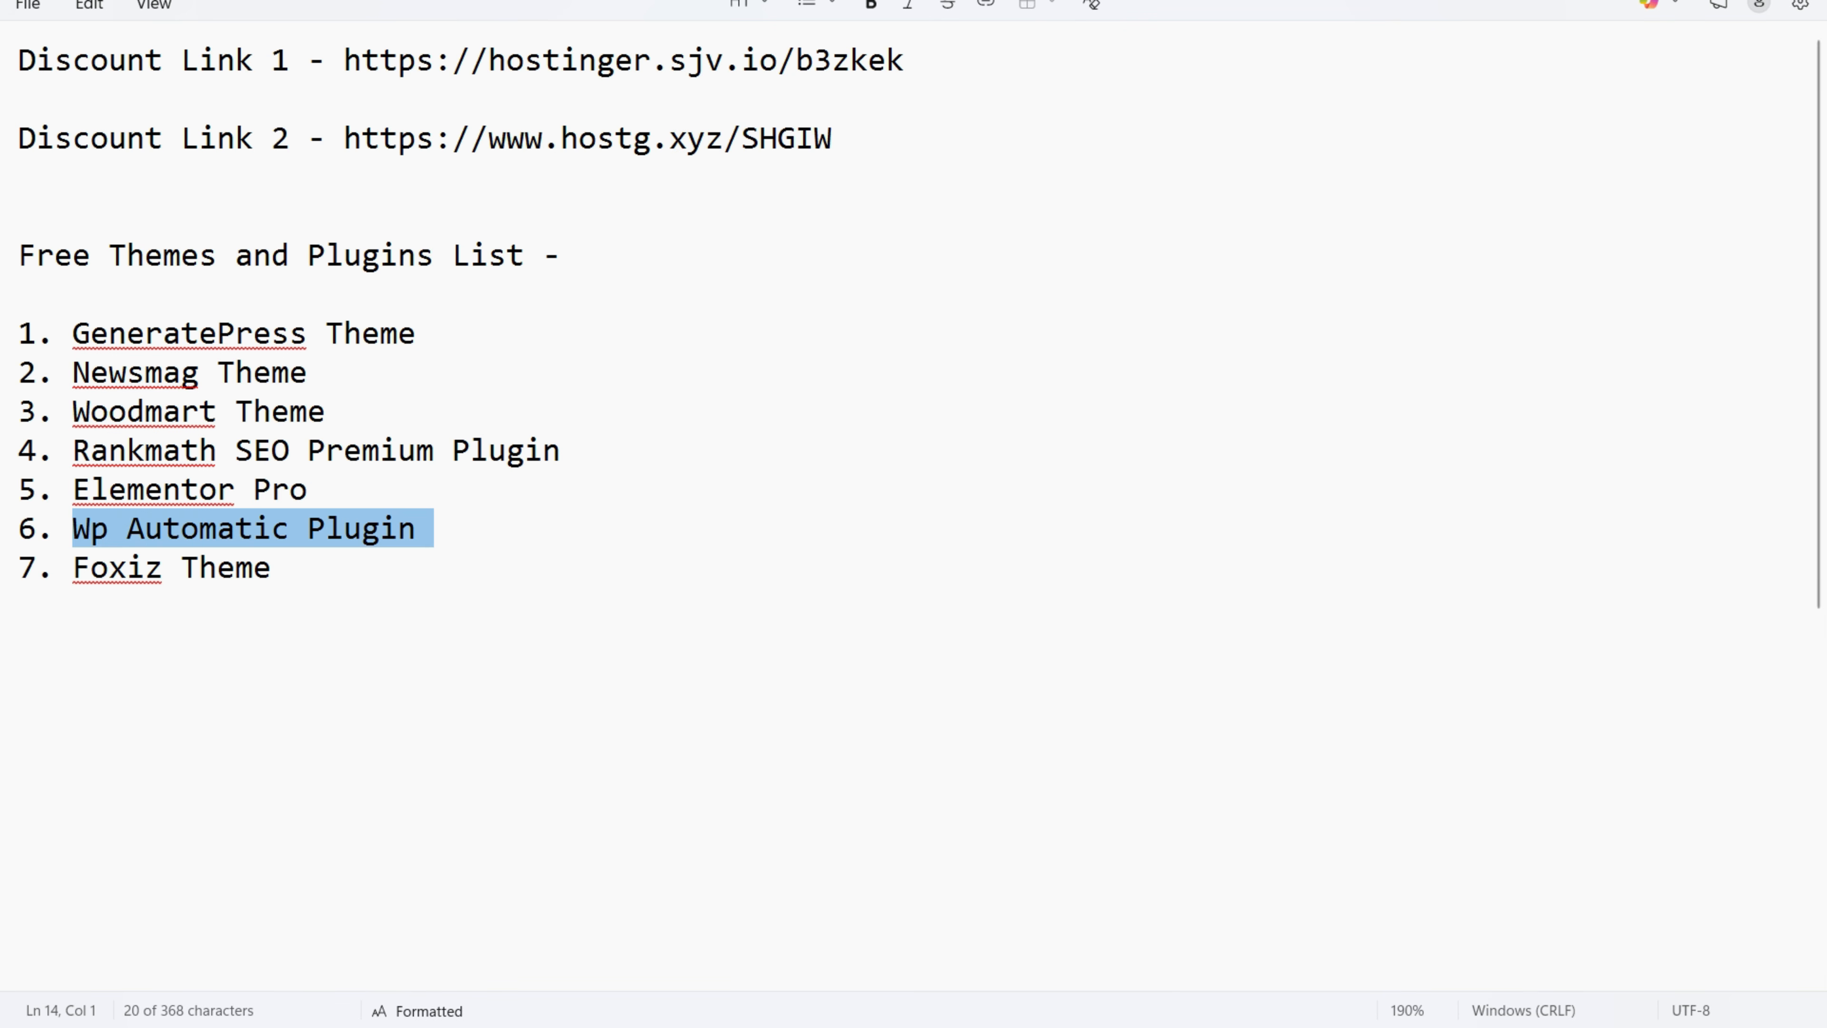
drag(73, 567, 271, 567)
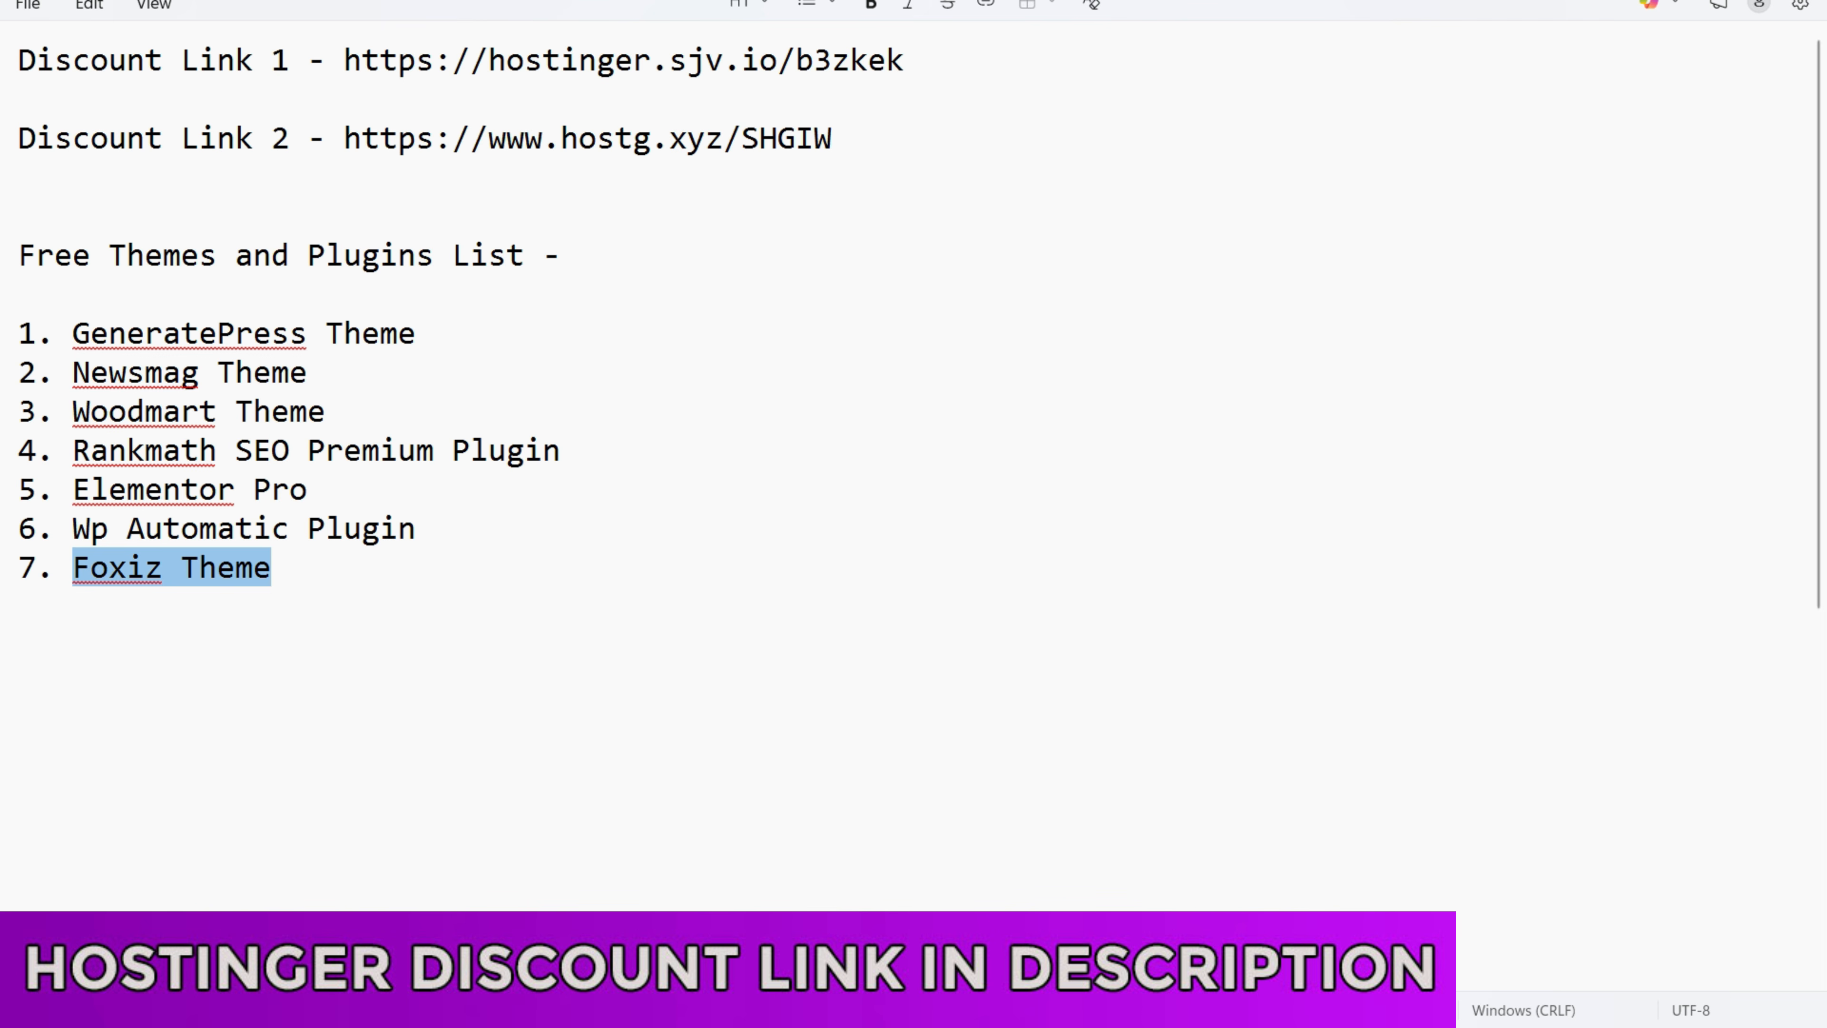
click(273, 568)
drag(23, 612, 19, 333)
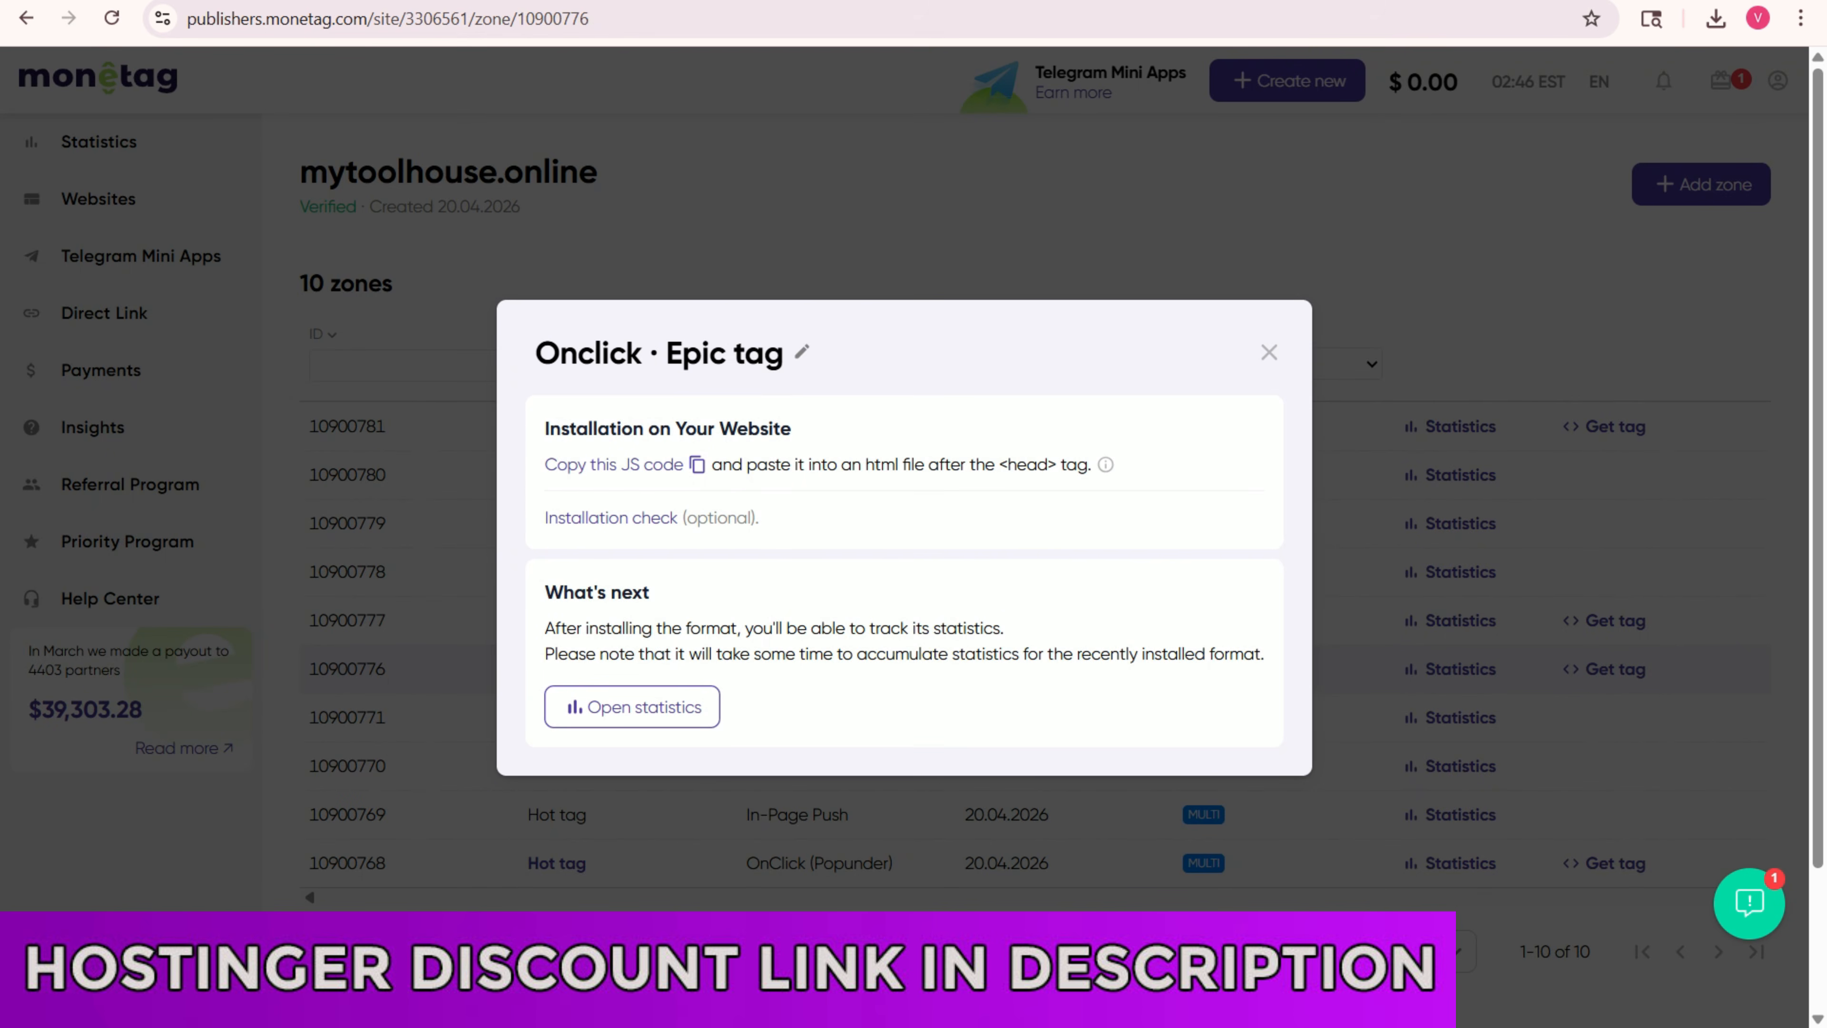
- Switch to Monetag and close the Epic tag installation dialog to return to the mytoolhouse.online zones
click(1268, 353)
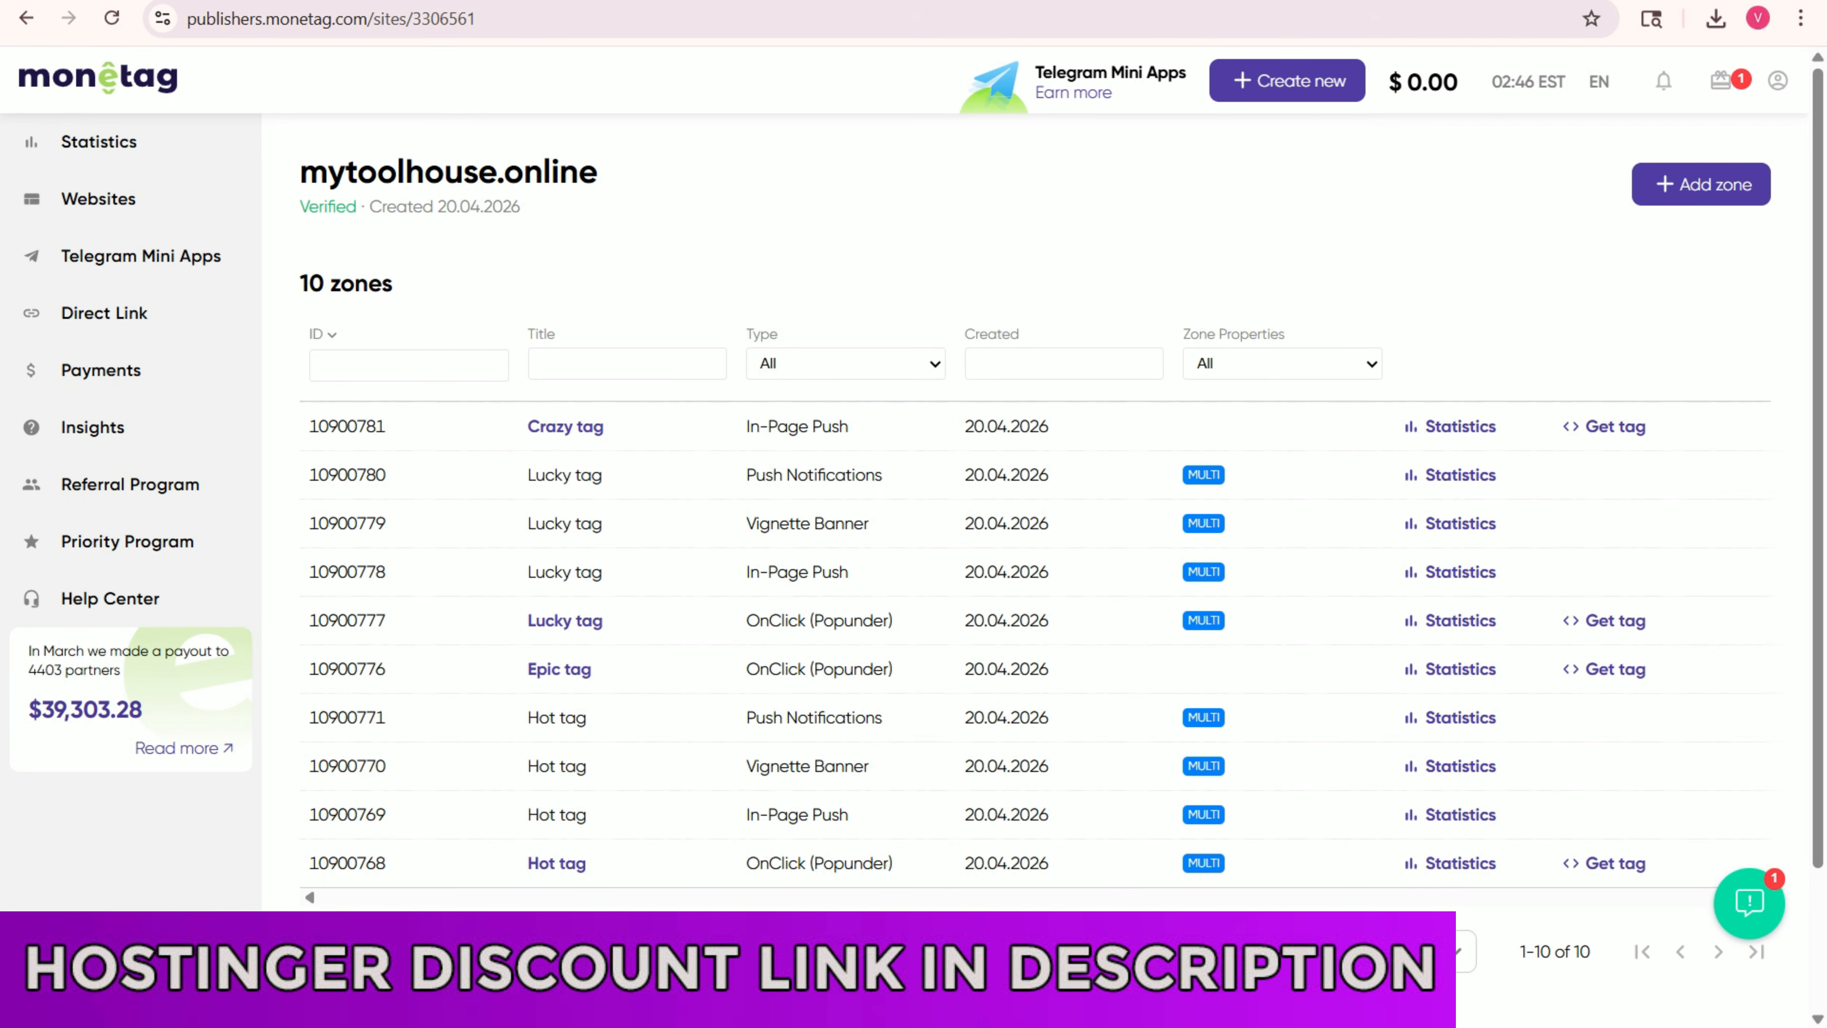